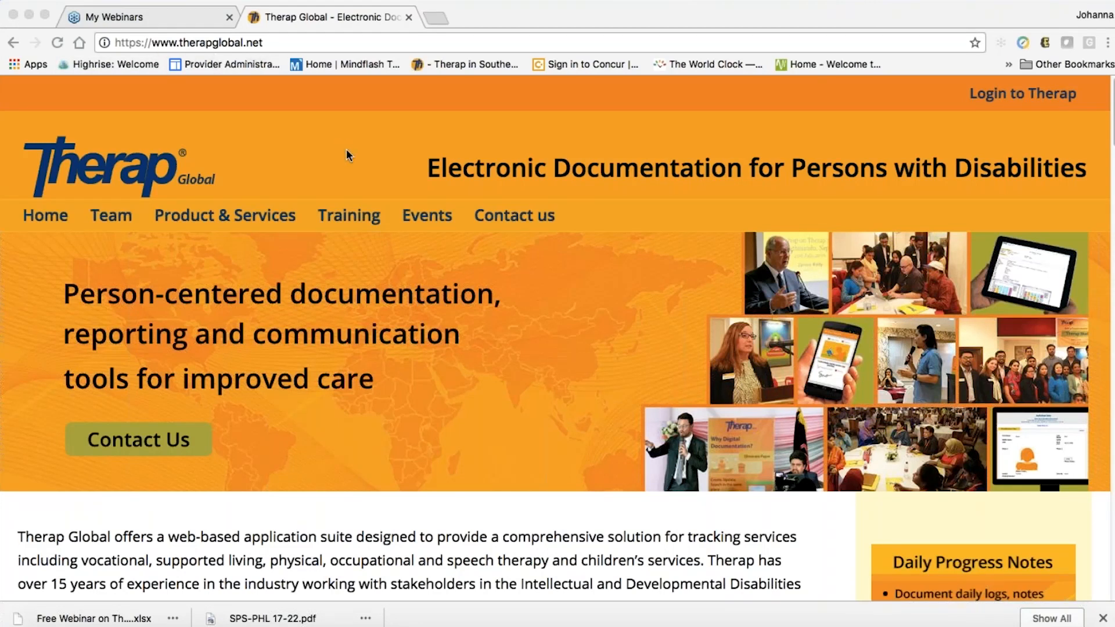
# Scroll through the page and open the Therap login page
pyautogui.scroll(-5, 562, 352)
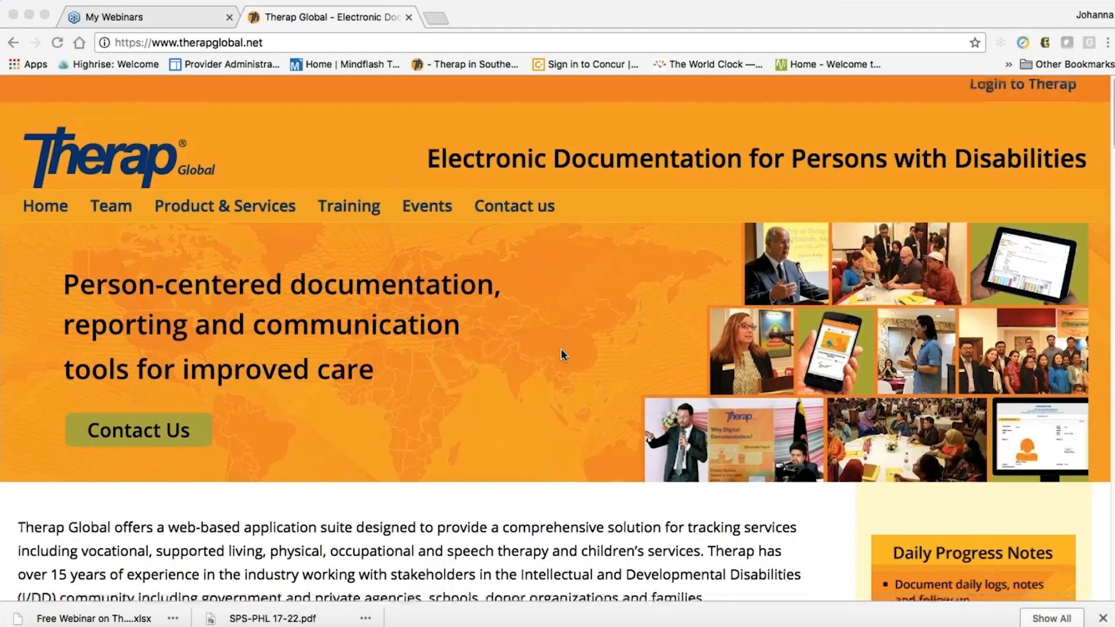
pyautogui.scroll(-4, 425, 298)
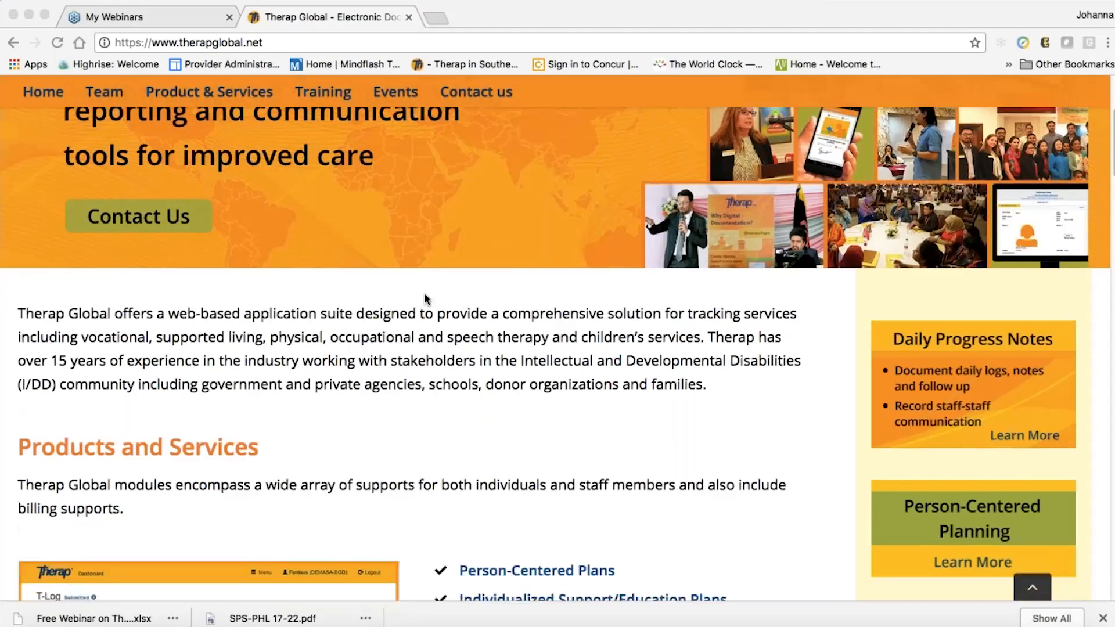
pyautogui.scroll(-10, 424, 298)
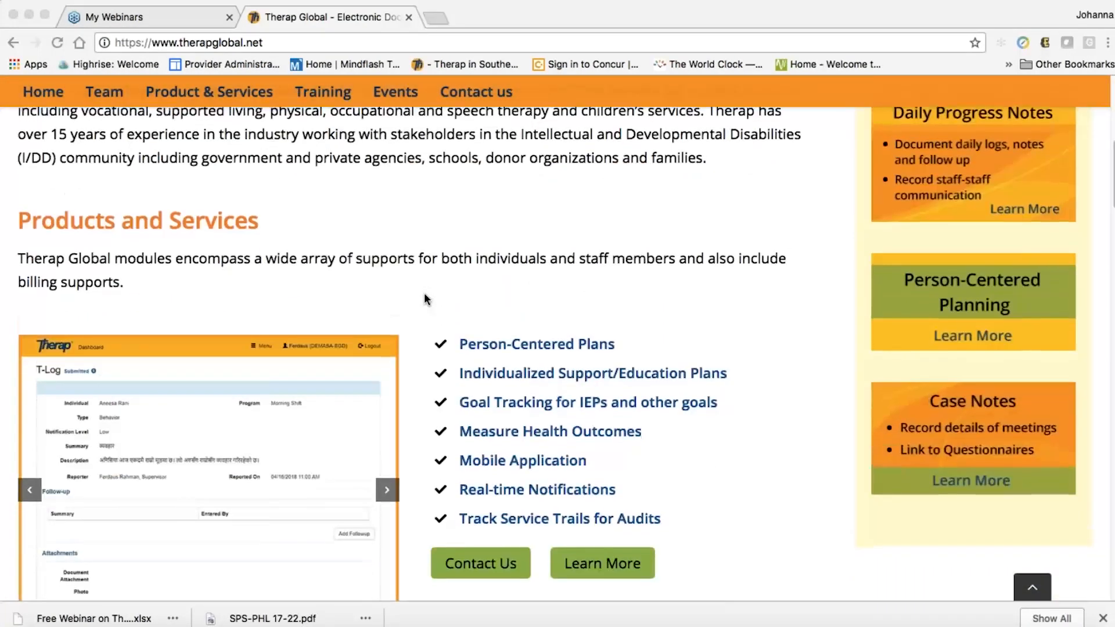
pyautogui.scroll(-6, 424, 299)
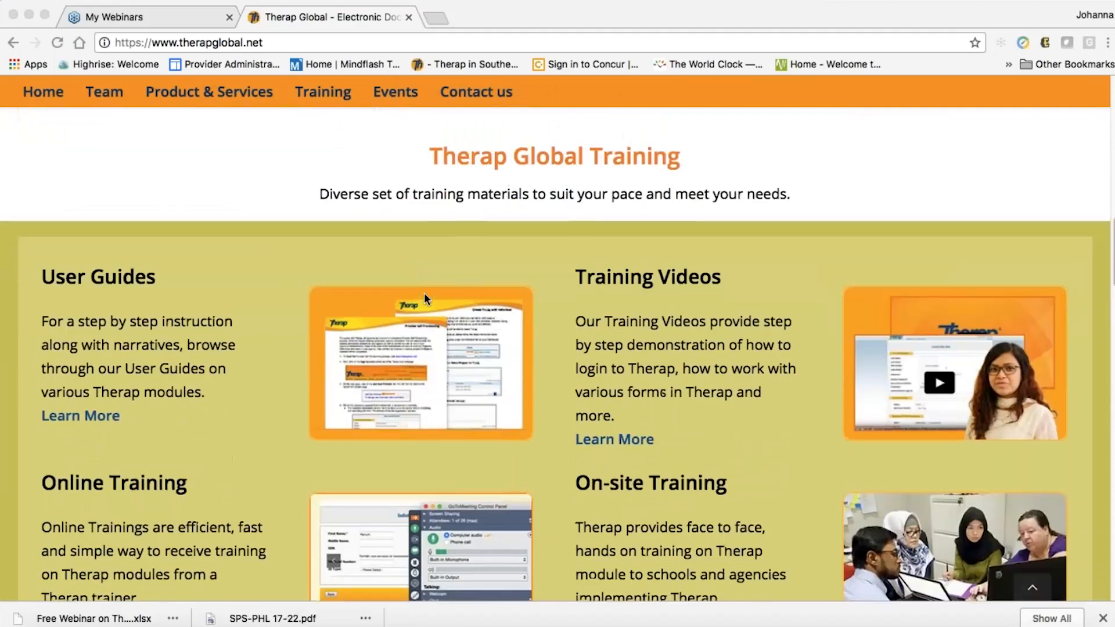
pyautogui.scroll(-1, 424, 292)
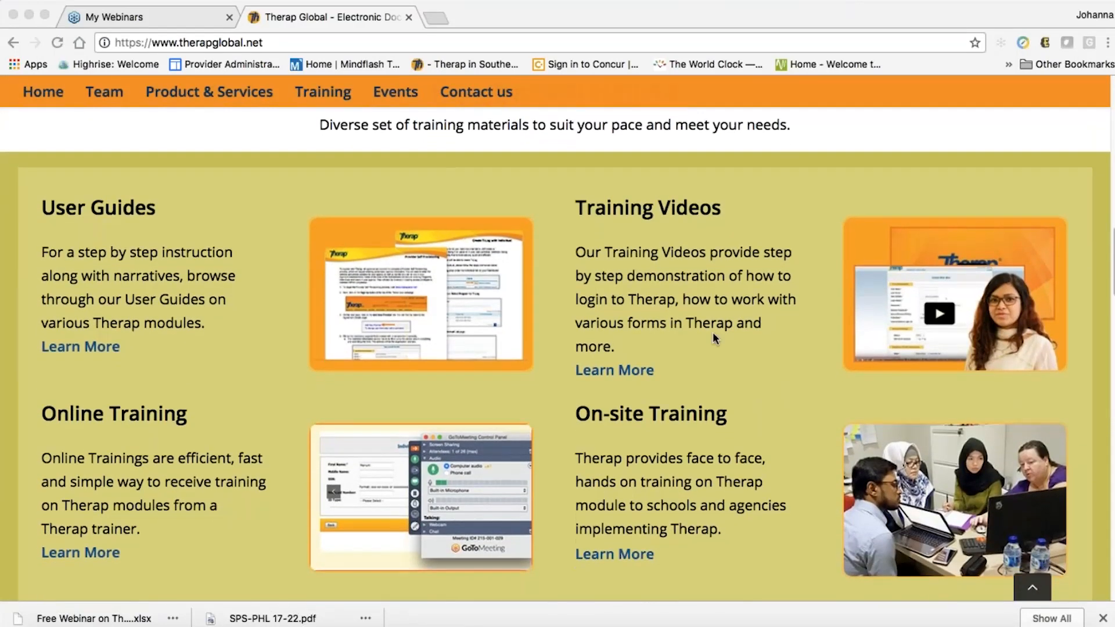
pyautogui.scroll(-5, 713, 335)
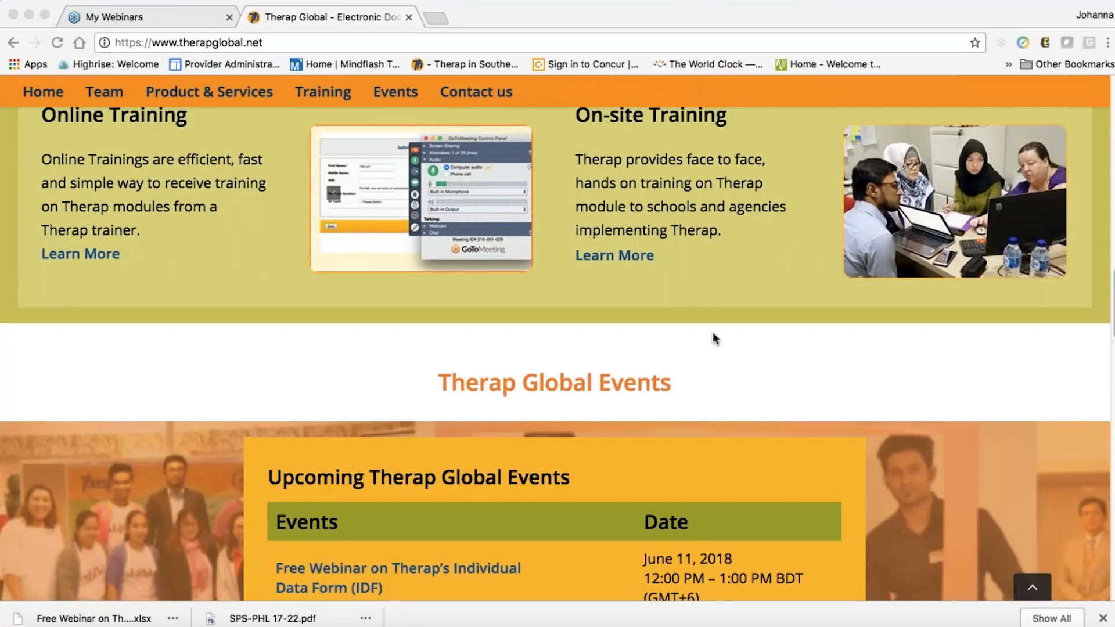
pyautogui.scroll(-3, 713, 336)
pyautogui.scroll(-2, 713, 337)
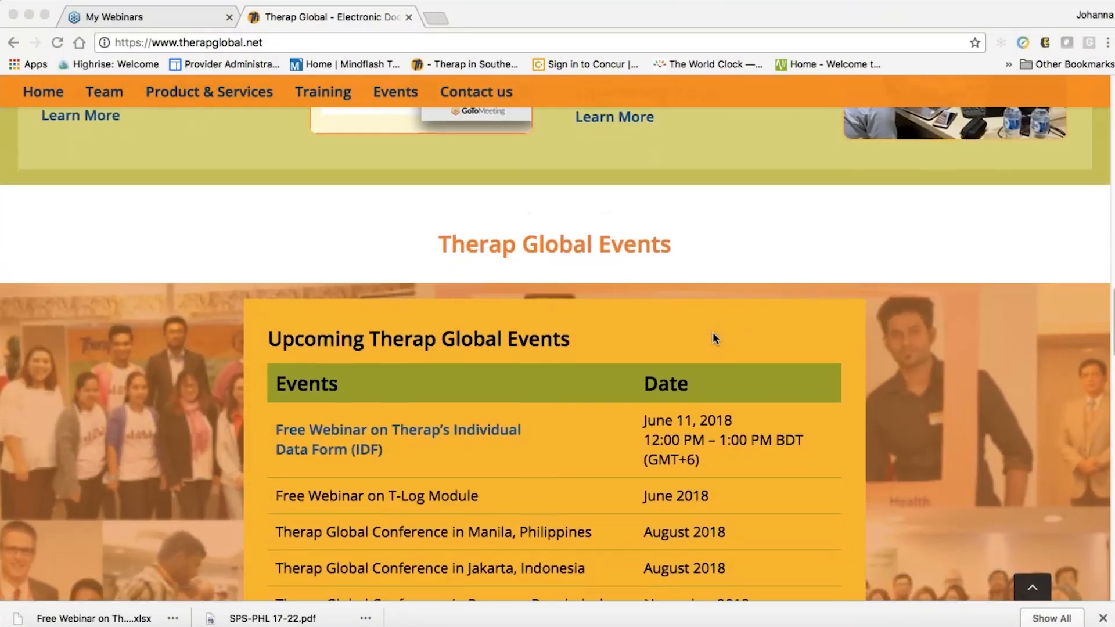
pyautogui.scroll(-6, 714, 337)
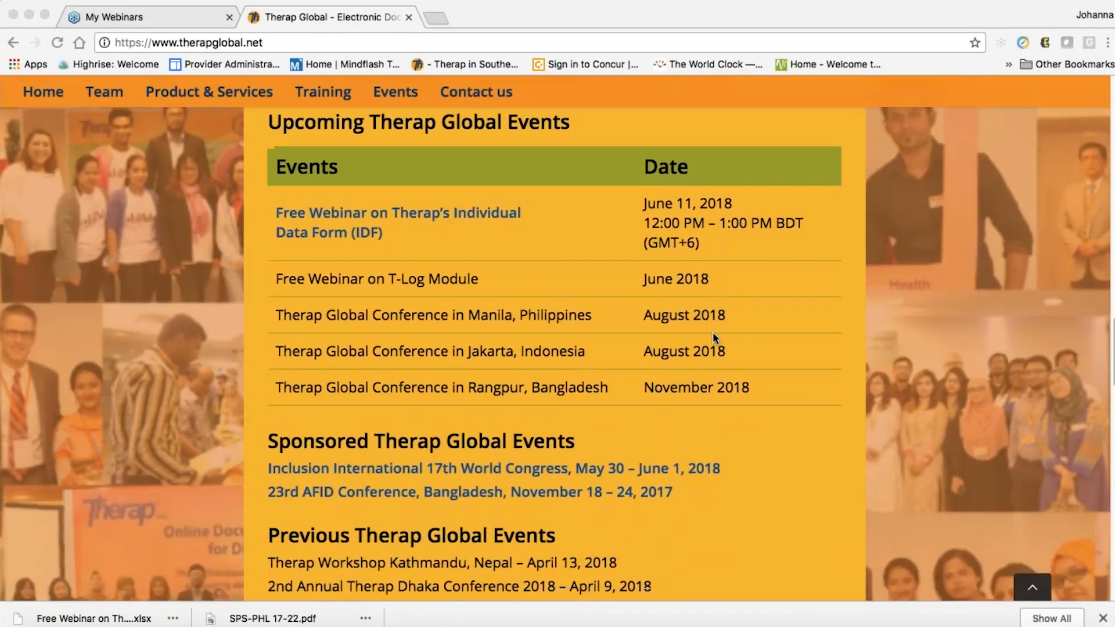
pyautogui.scroll(-8, 713, 336)
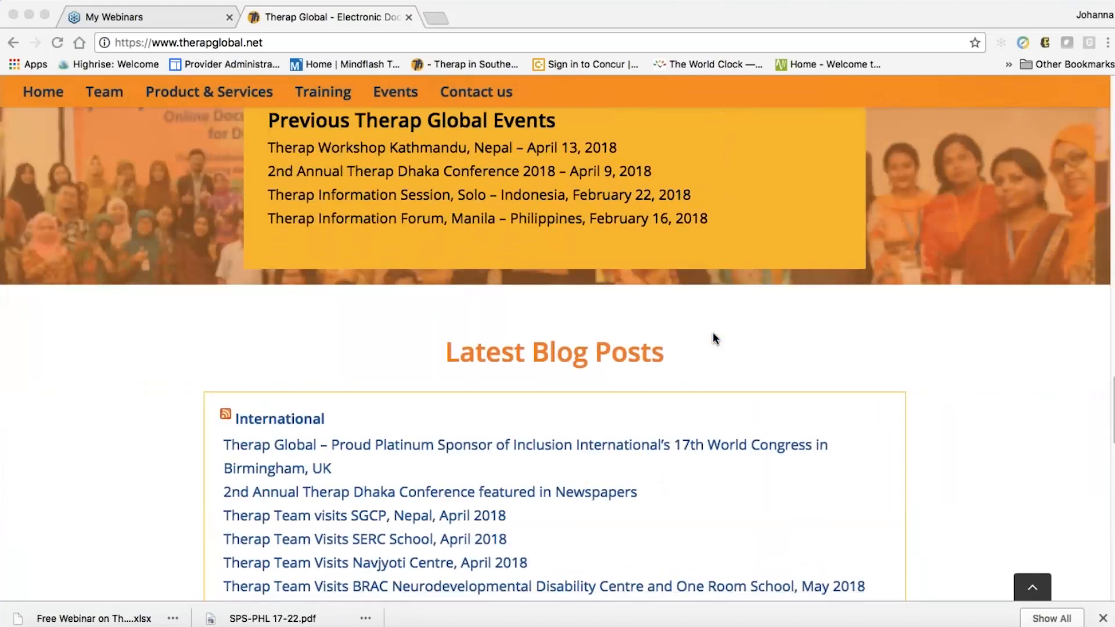
pyautogui.scroll(-8, 714, 337)
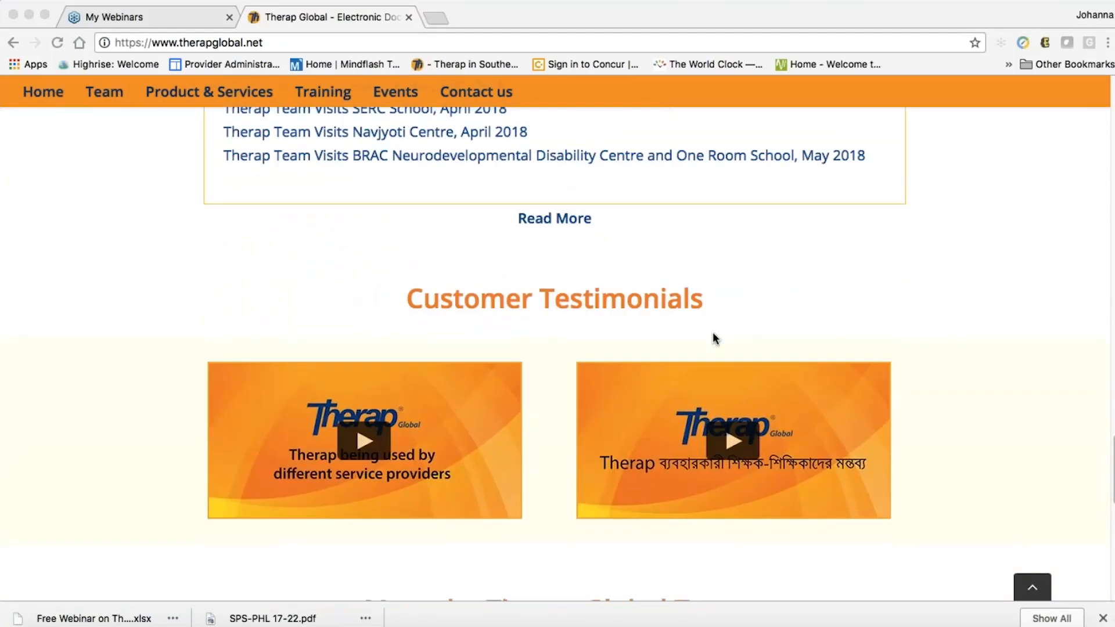
pyautogui.scroll(-3, 714, 335)
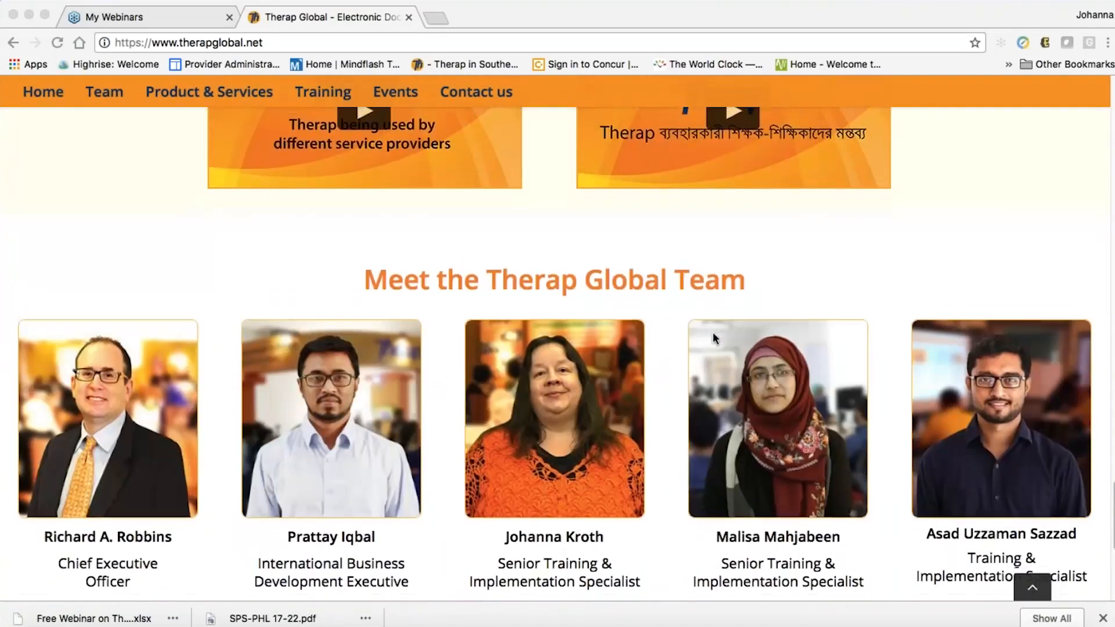
pyautogui.scroll(-2, 715, 337)
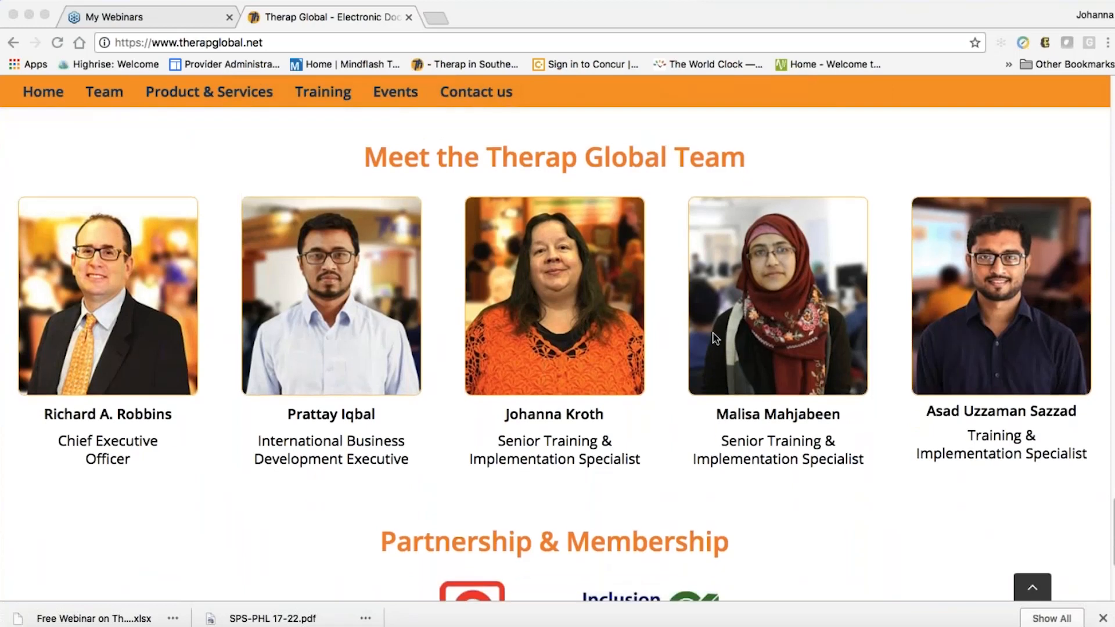
pyautogui.scroll(-3, 715, 338)
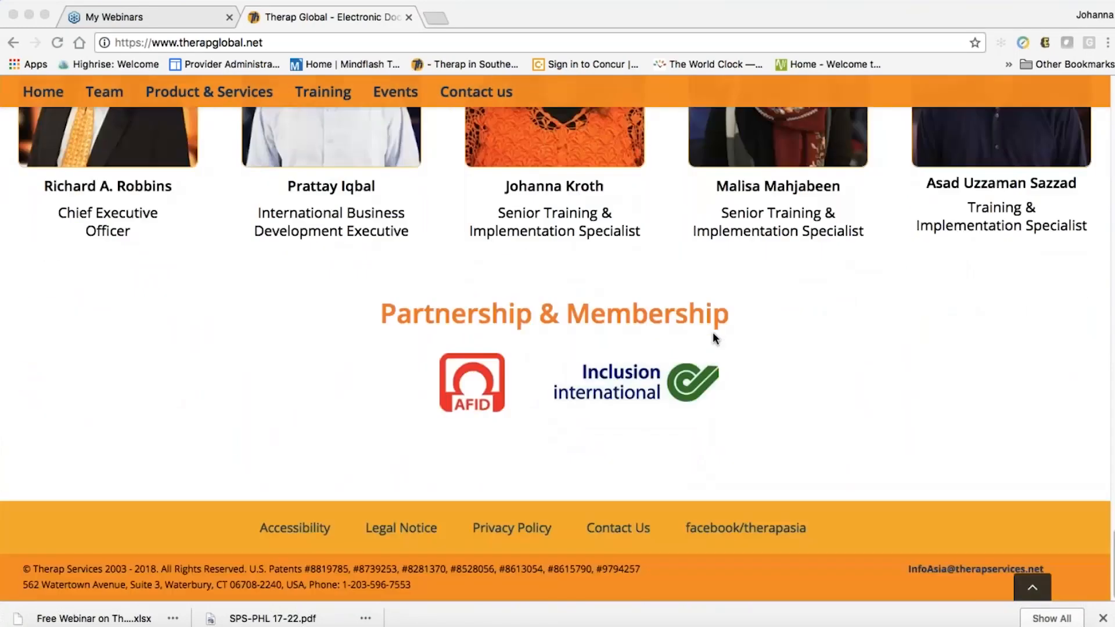
pyautogui.scroll(1, 713, 337)
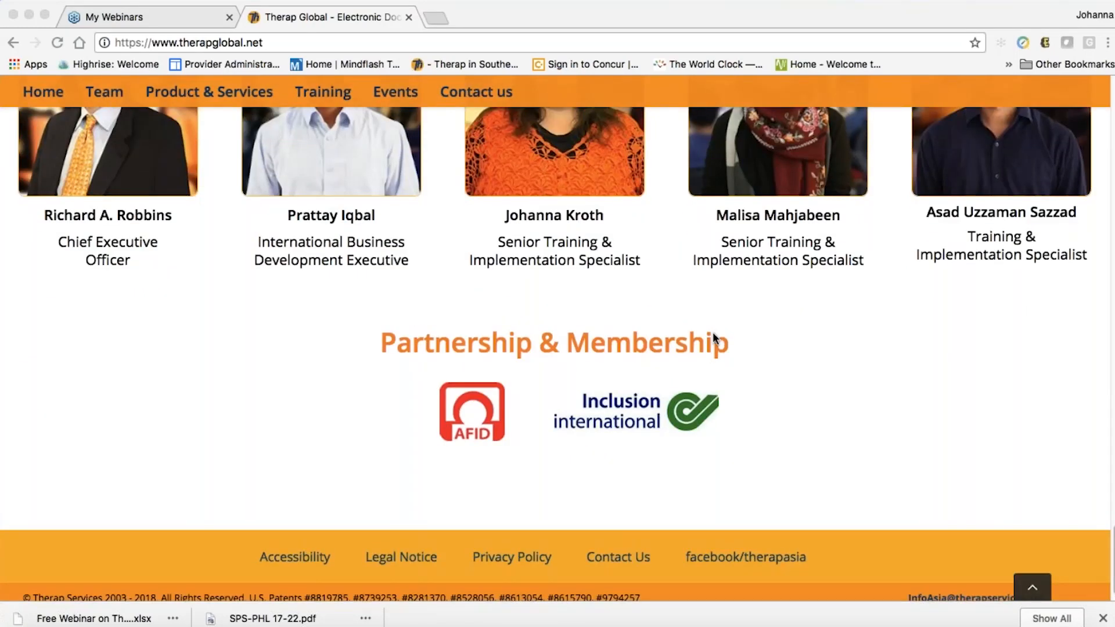
pyautogui.scroll(20, 712, 333)
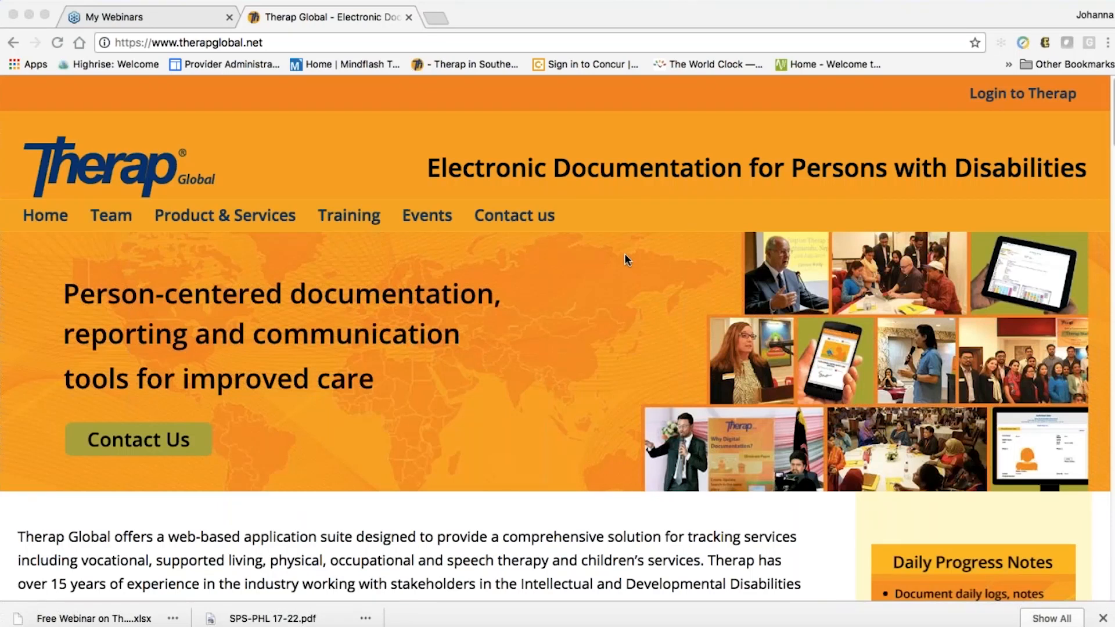
pyautogui.click(1008, 95)
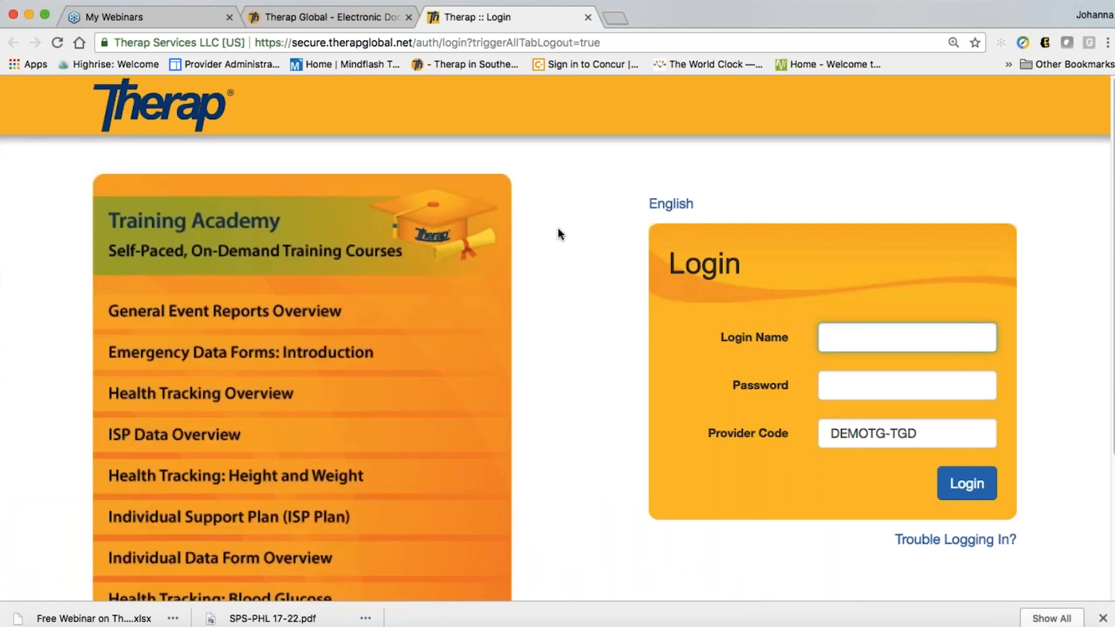
# Enter the login name and account password and submit to sign in
pyautogui.write('johanna')
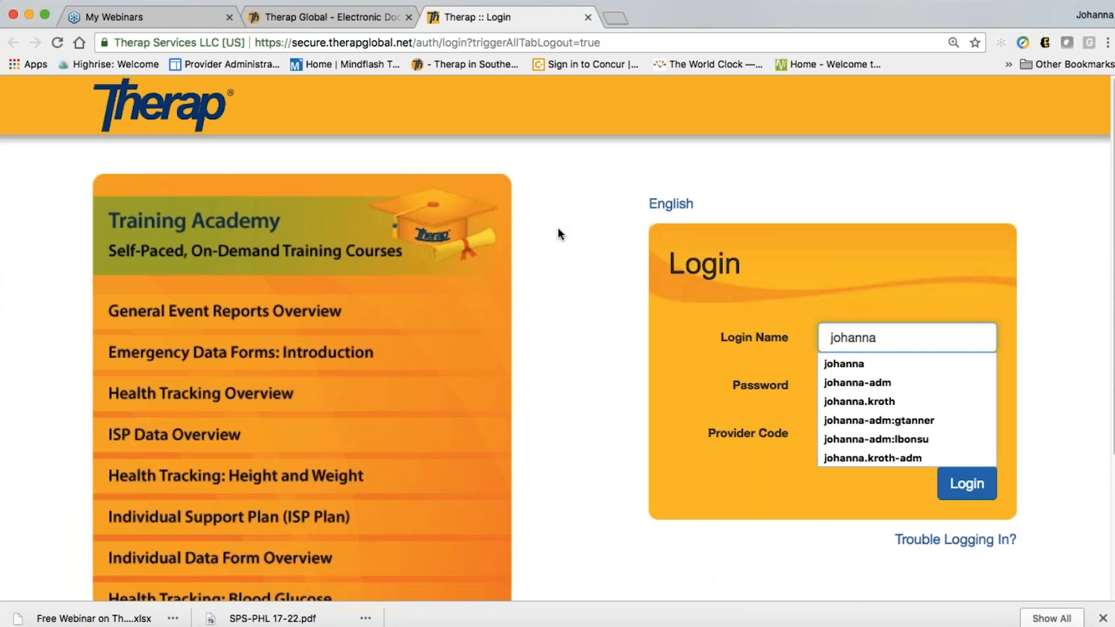
pyautogui.click(620, 197)
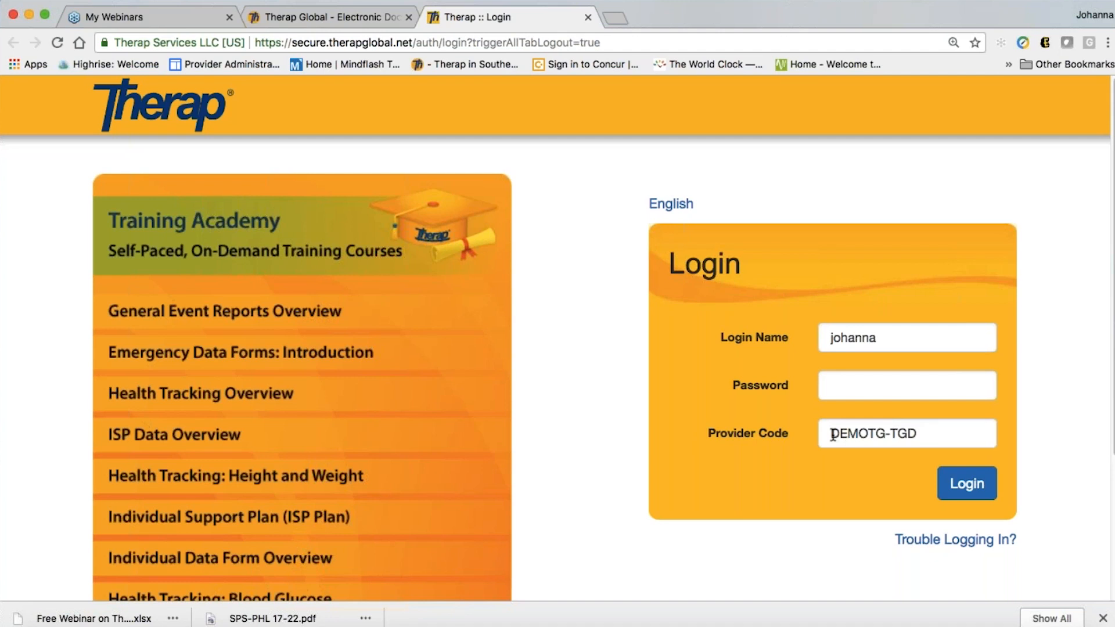
pyautogui.click(855, 391)
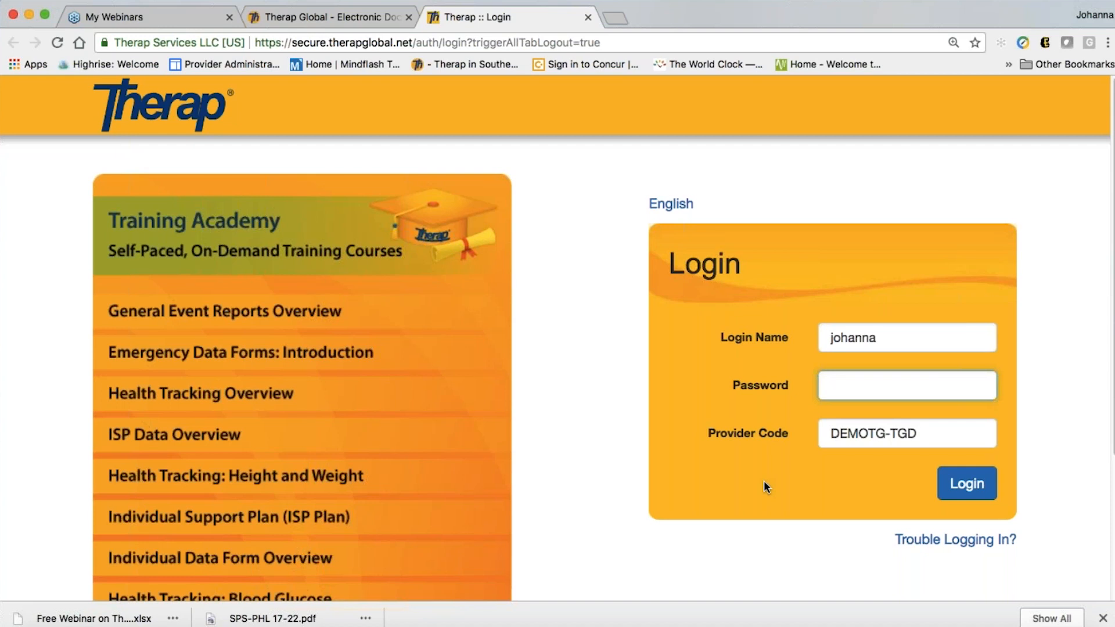
pyautogui.write('••••••••')
pyautogui.press('Return')
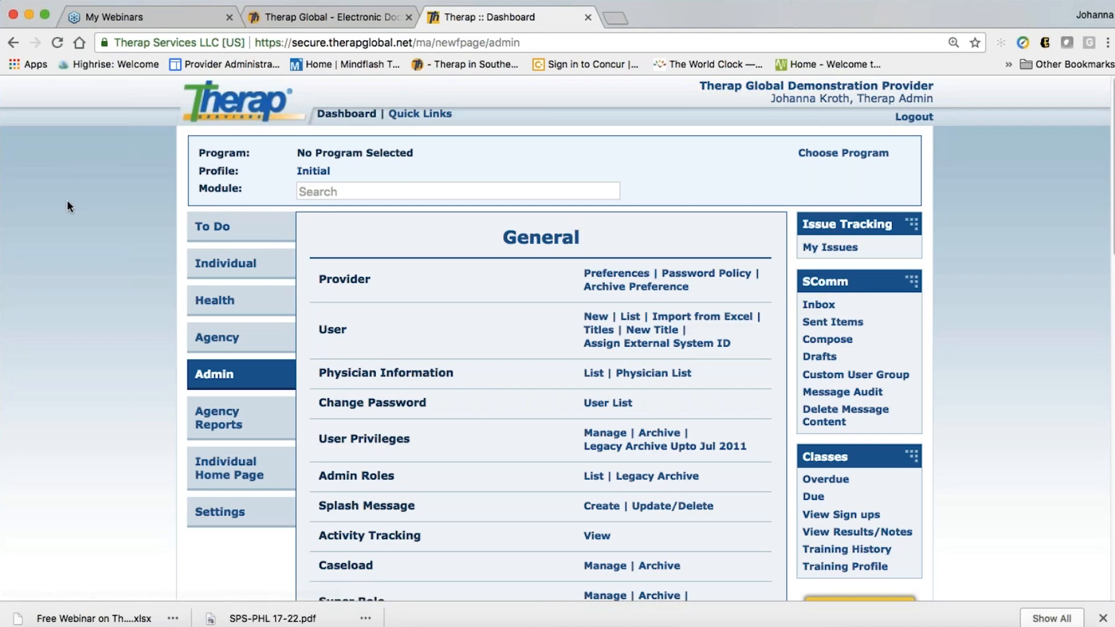
# Browse the To Do, Individual and Health Tracking module tabs, then return to Admin
pyautogui.click(216, 227)
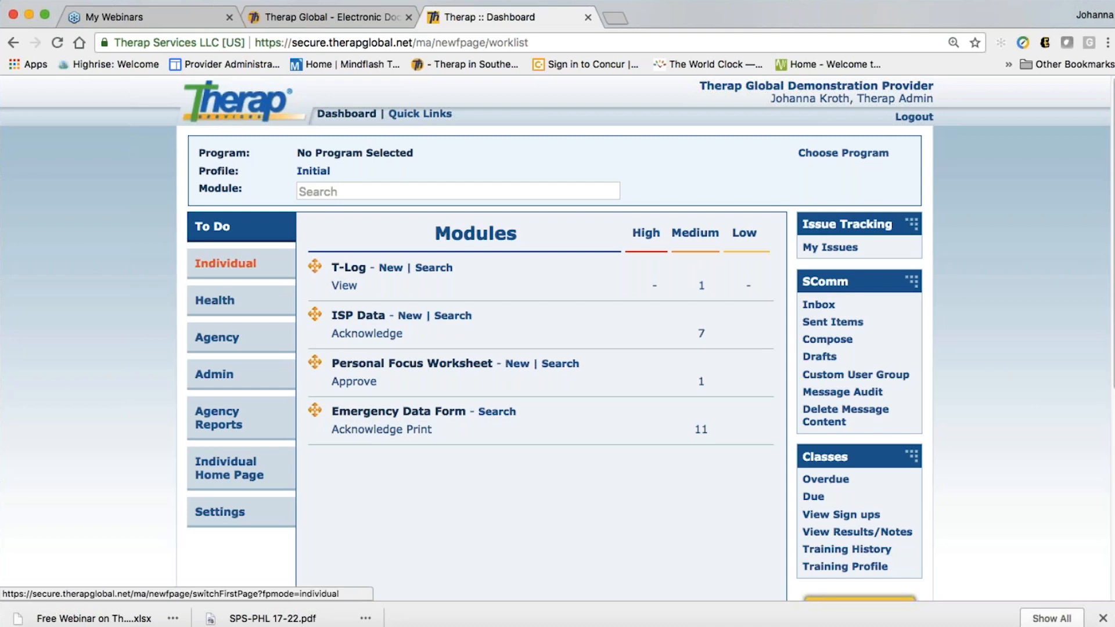
pyautogui.click(213, 263)
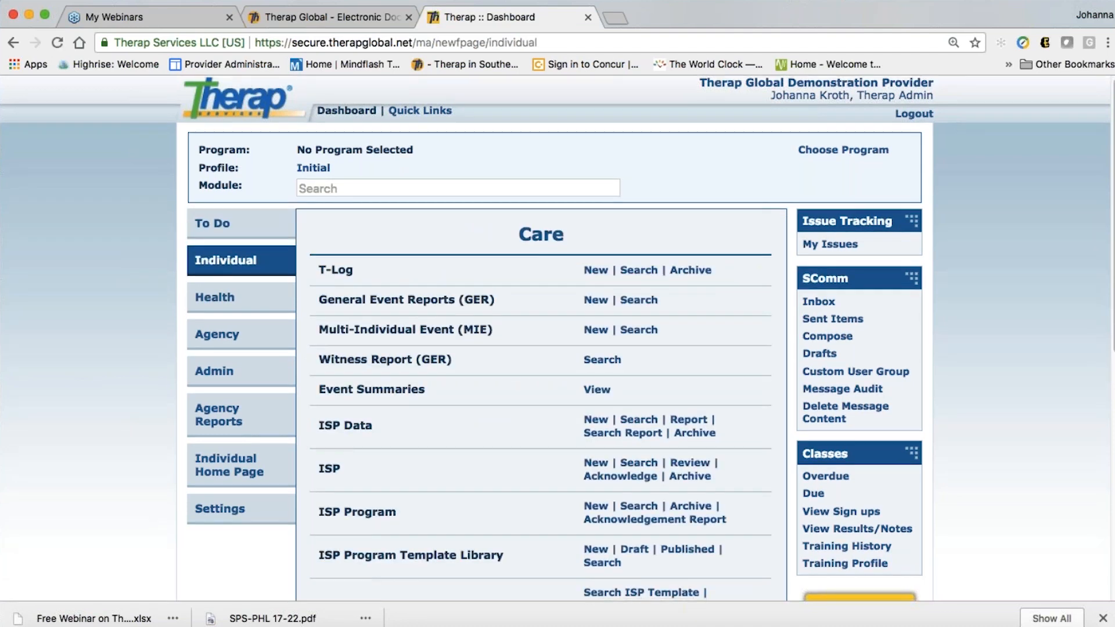
pyautogui.scroll(-6, 557, 337)
pyautogui.scroll(6, 334, 413)
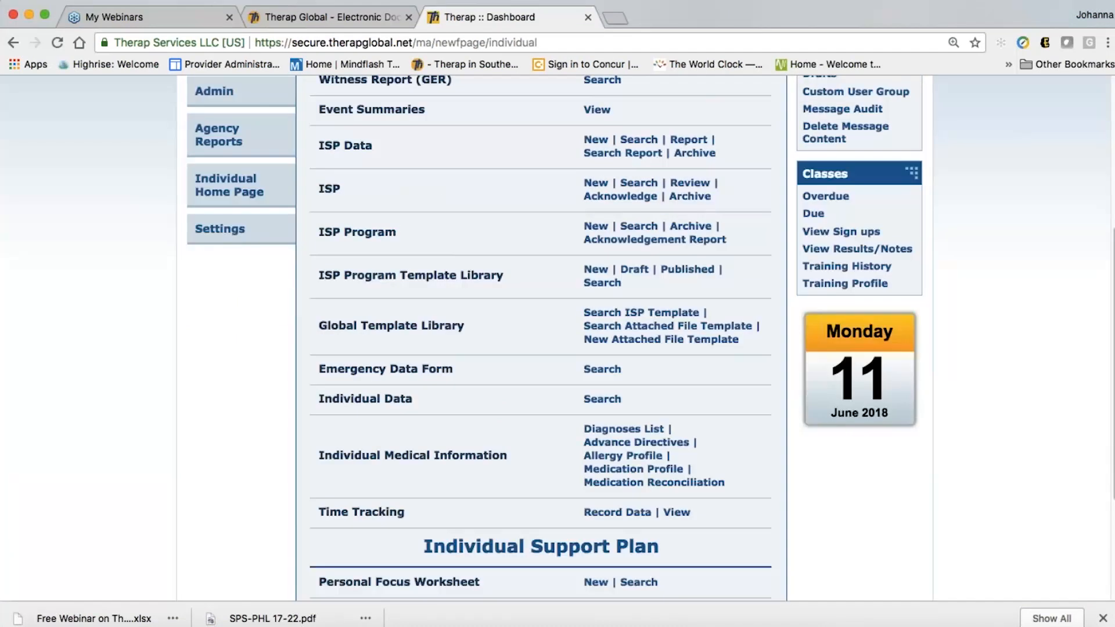
pyautogui.click(224, 301)
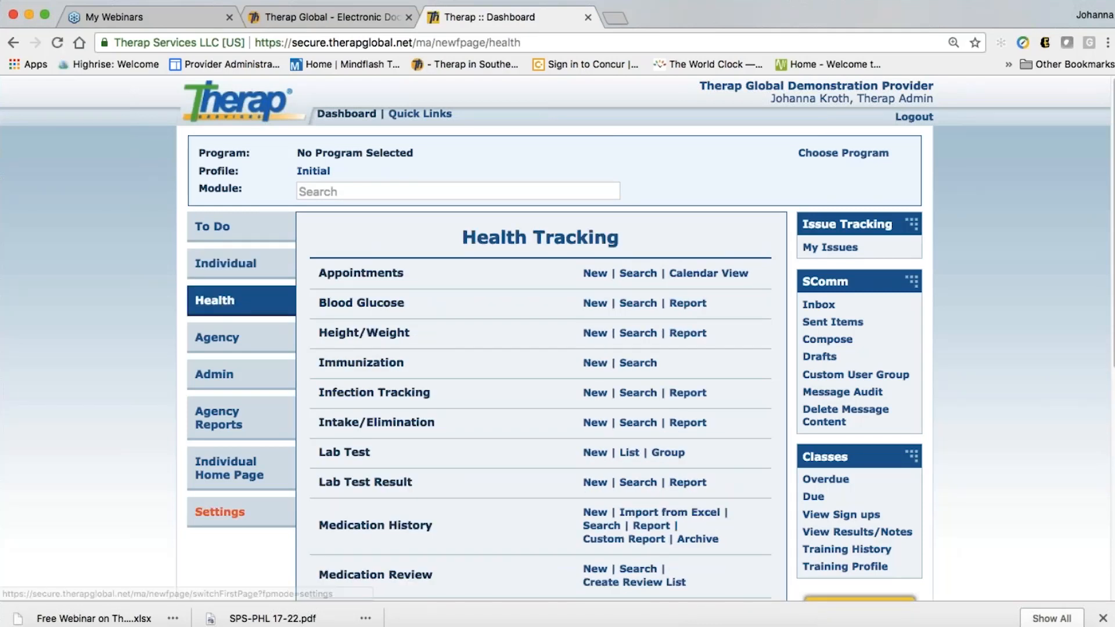
pyautogui.click(218, 378)
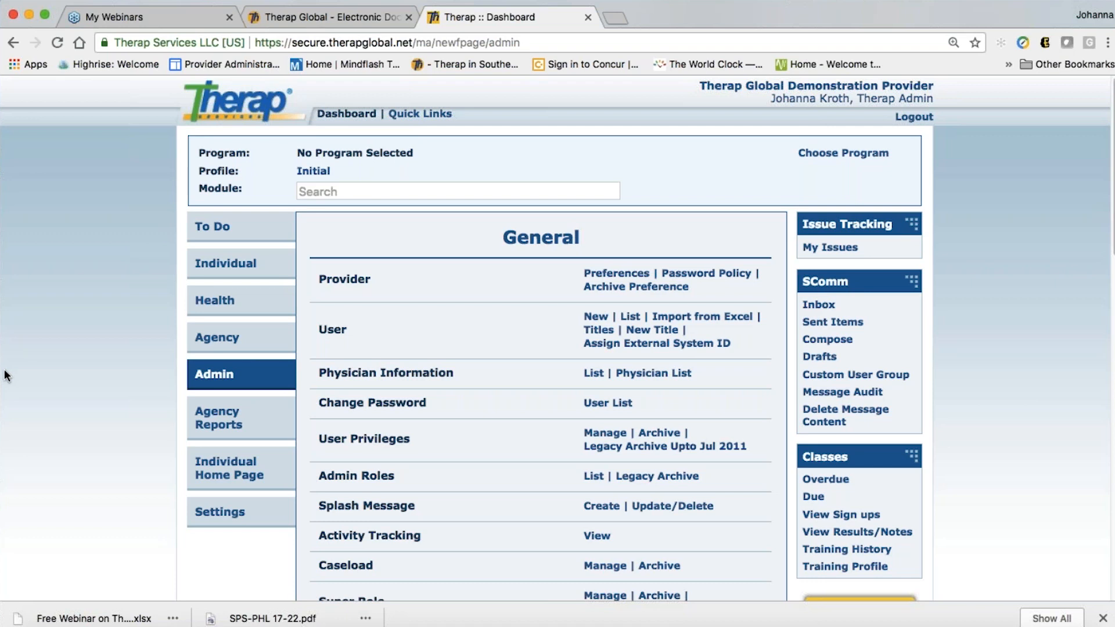
# Scroll down the dashboard and start a new Individual Intake entry form
pyautogui.scroll(-1, 68, 386)
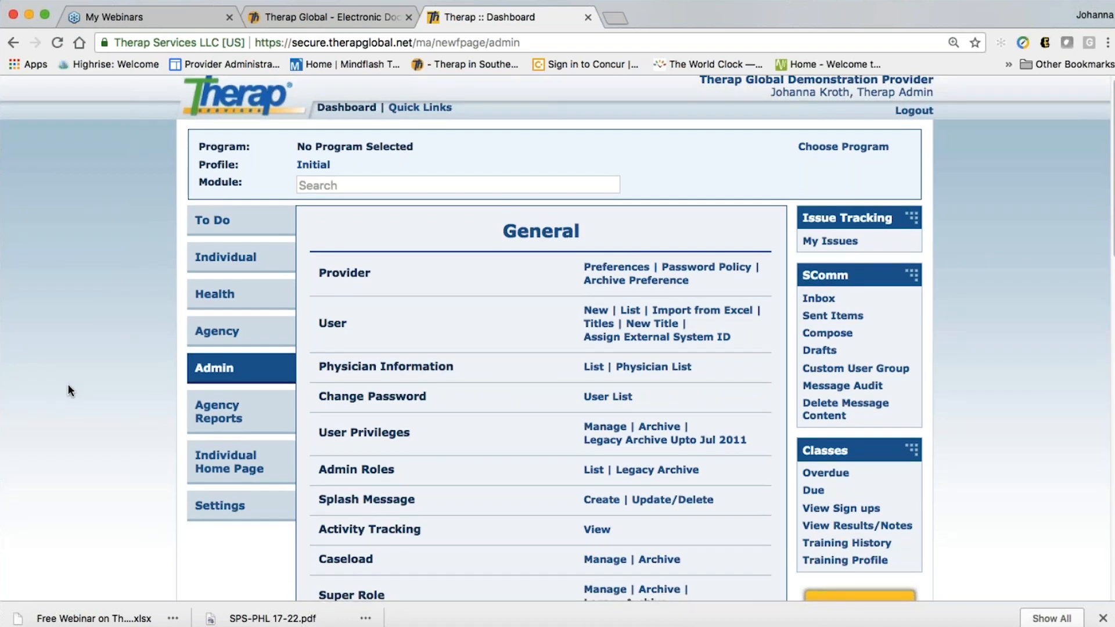
pyautogui.scroll(-3, 68, 388)
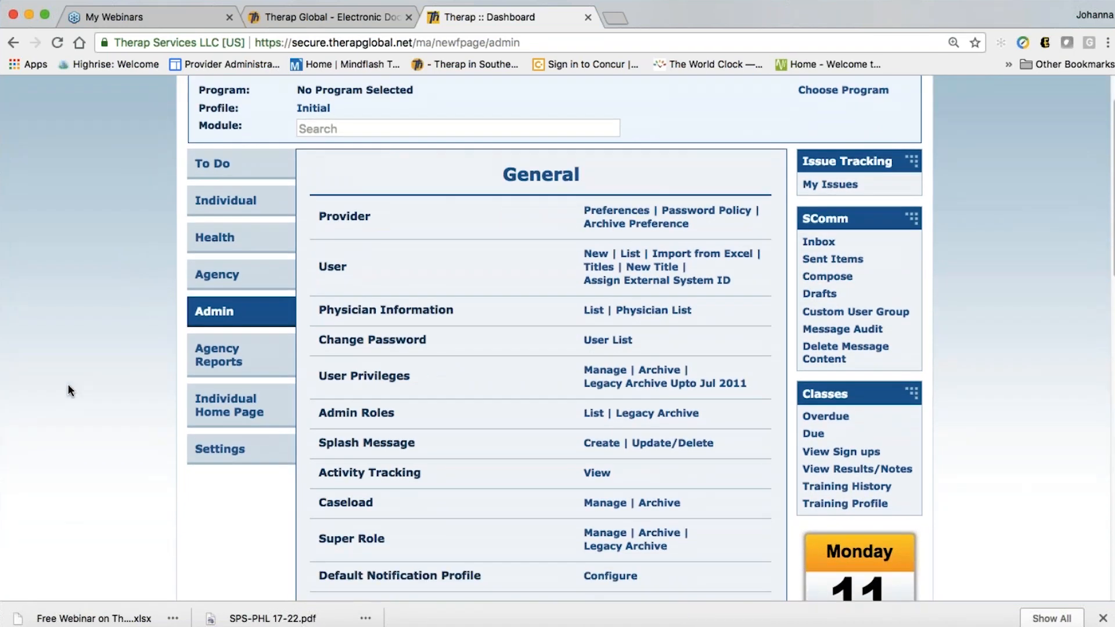
pyautogui.scroll(-6, 67, 384)
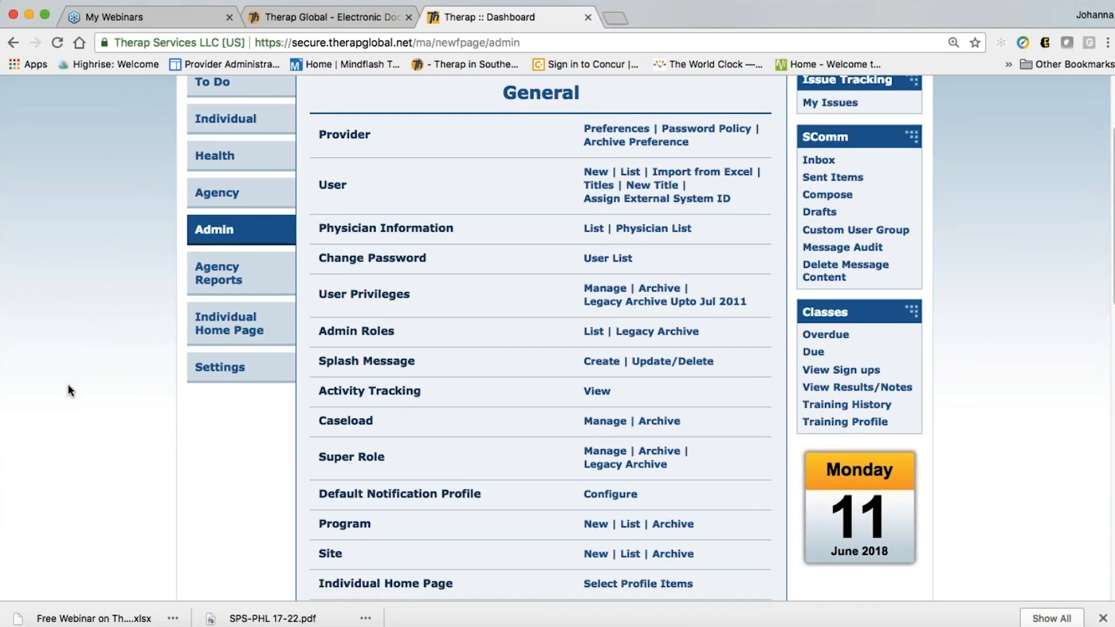
pyautogui.scroll(-8, 67, 385)
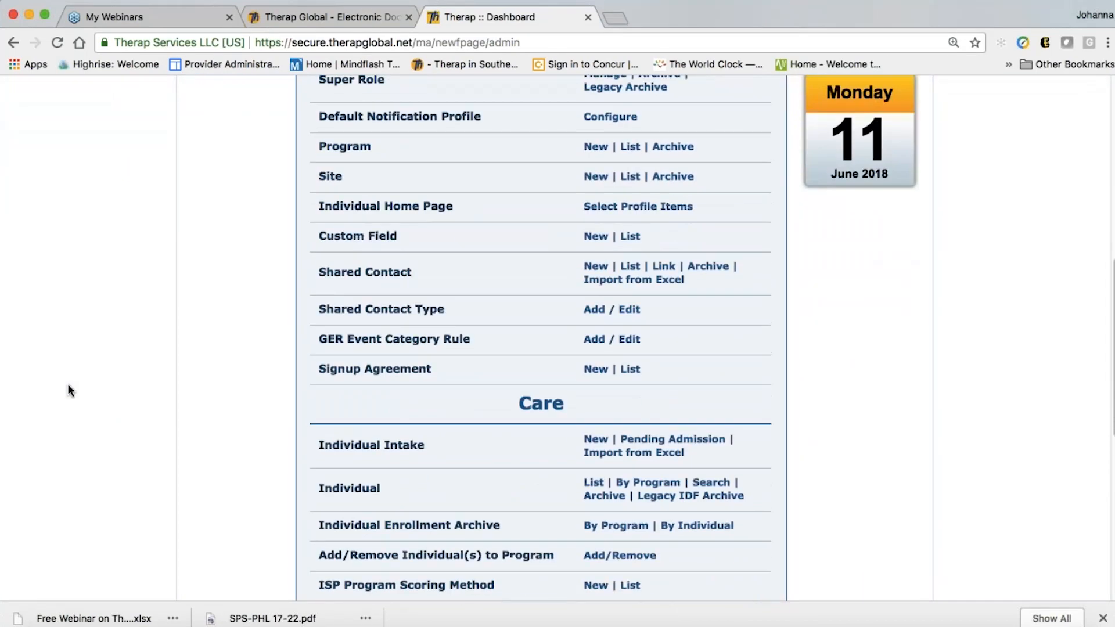
pyautogui.scroll(-4, 67, 384)
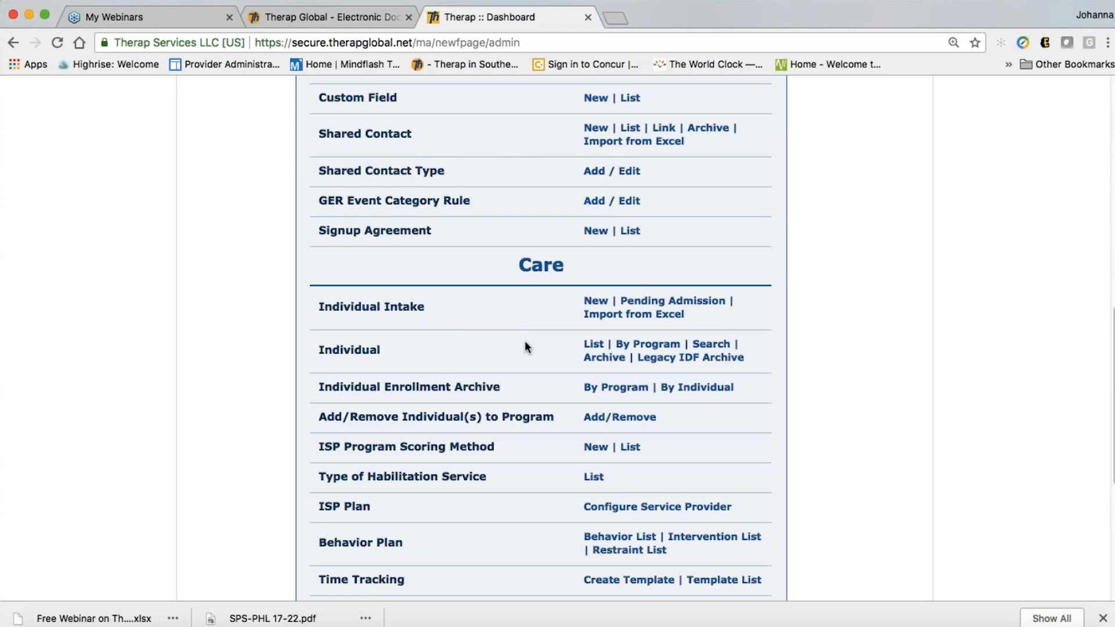
pyautogui.click(595, 300)
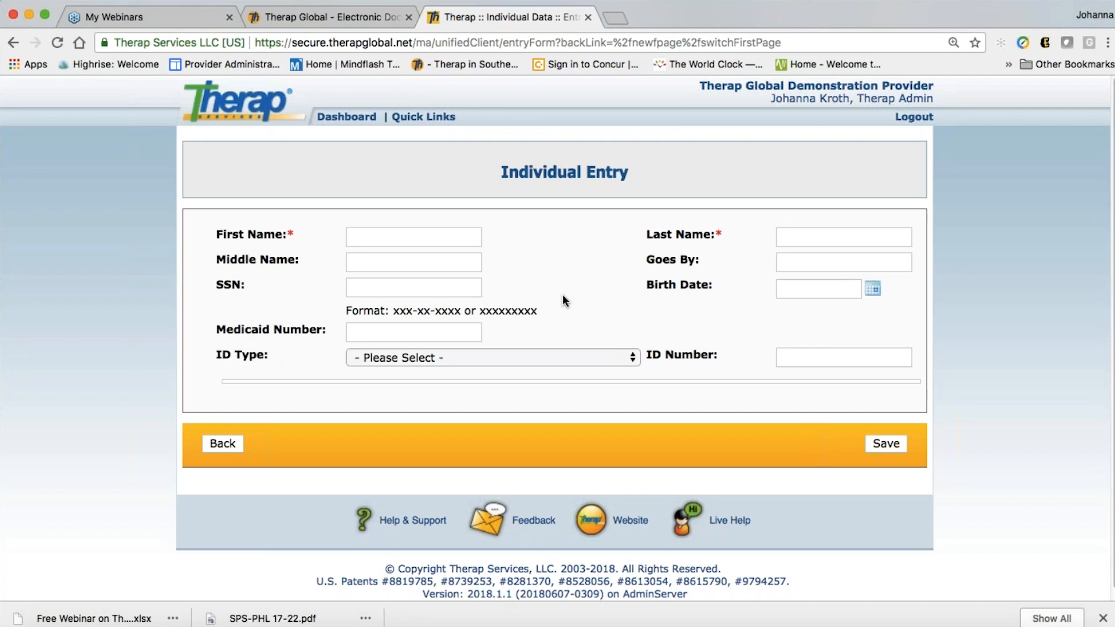
# Enter the individual's first name, last name and a matching goes-by name
pyautogui.click(400, 238)
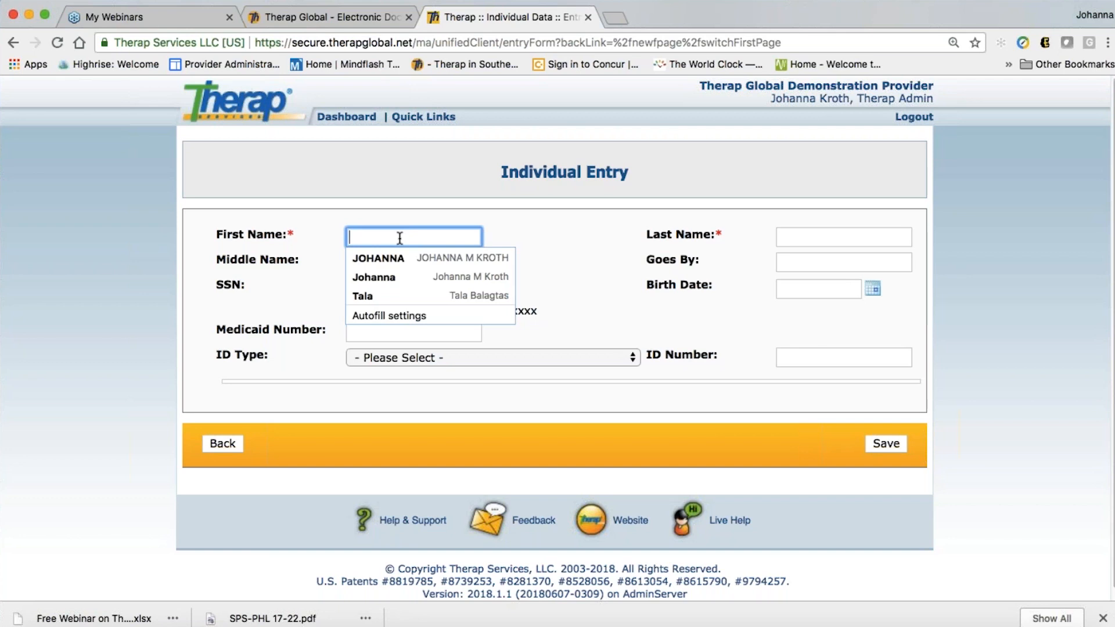
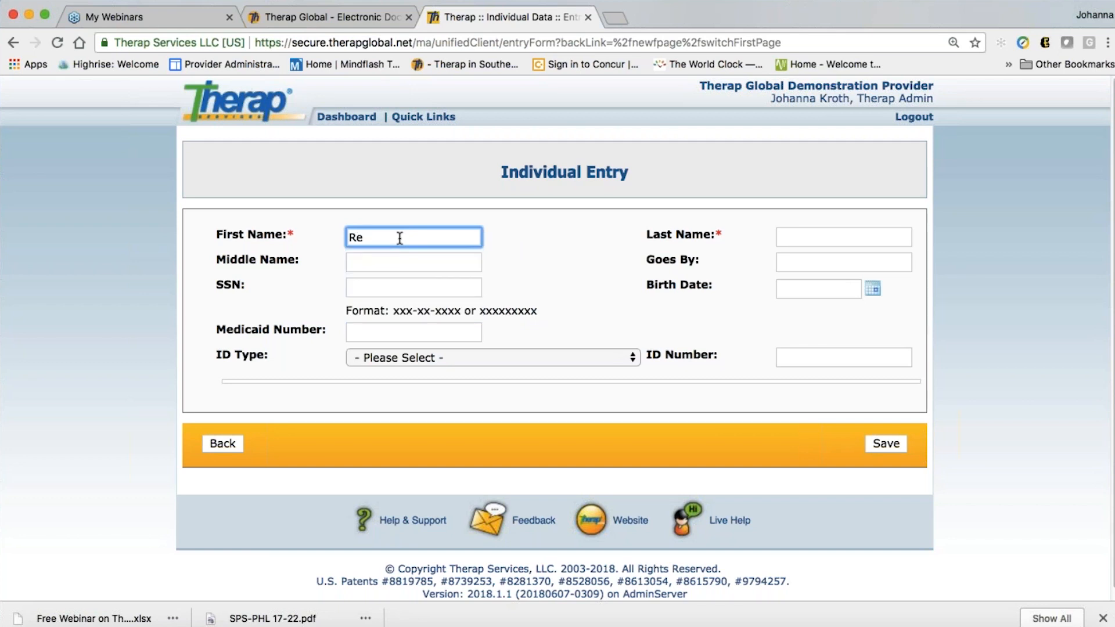
pyautogui.press('Tab')
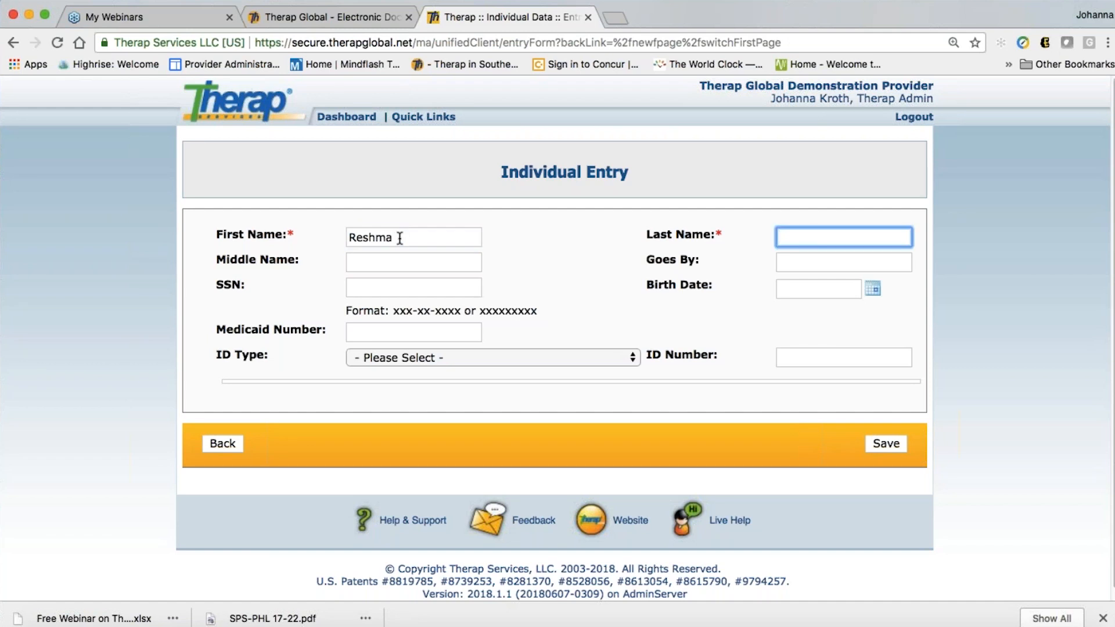
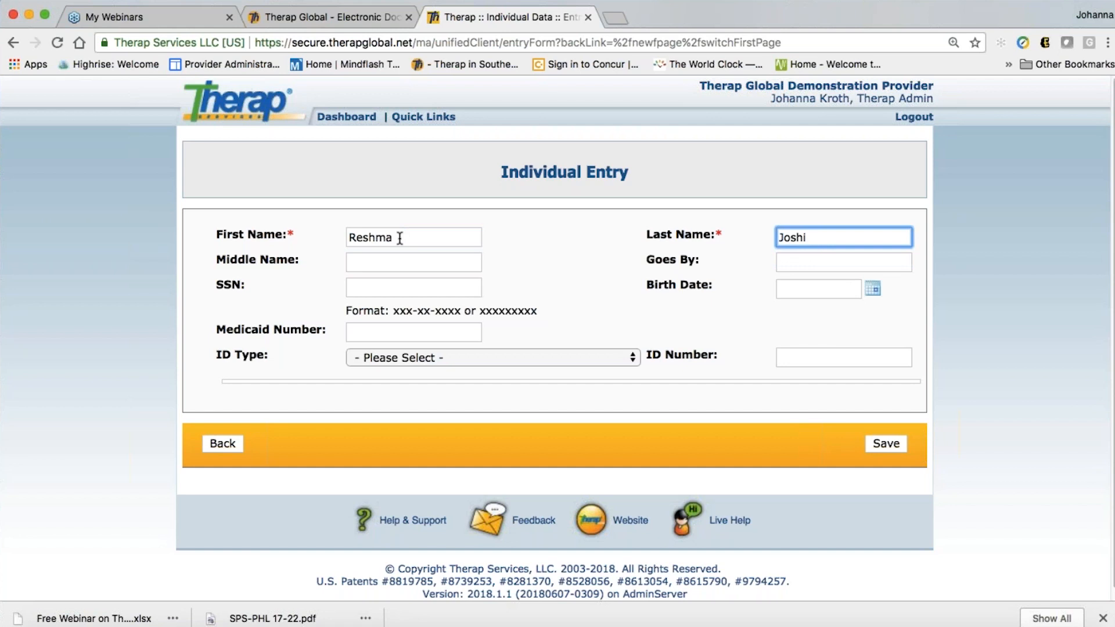
pyautogui.press('Tab')
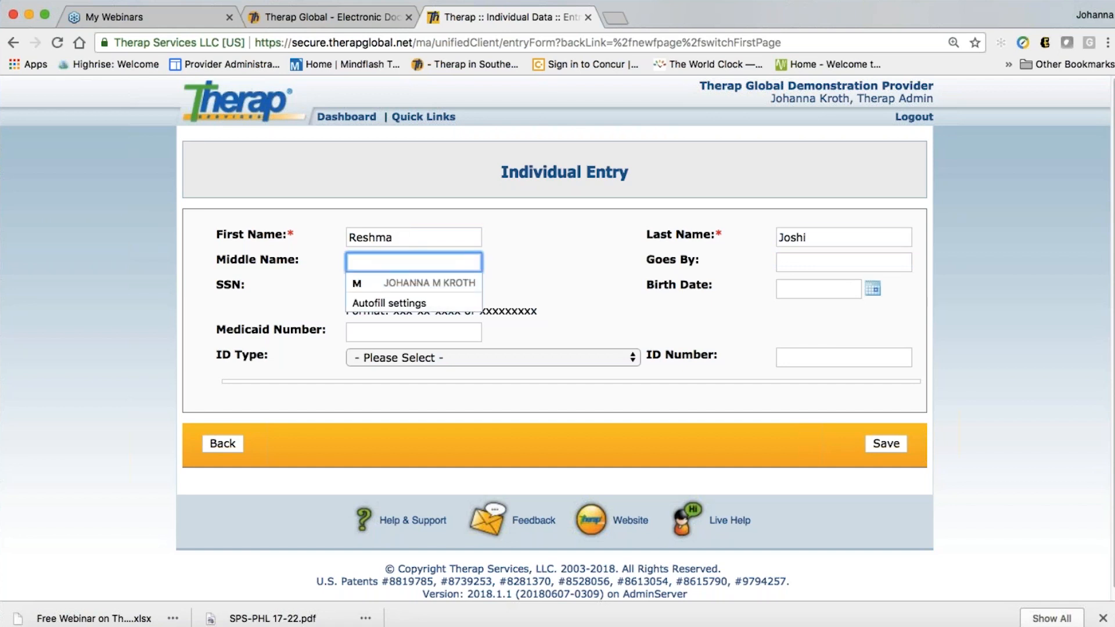
pyautogui.click(779, 266)
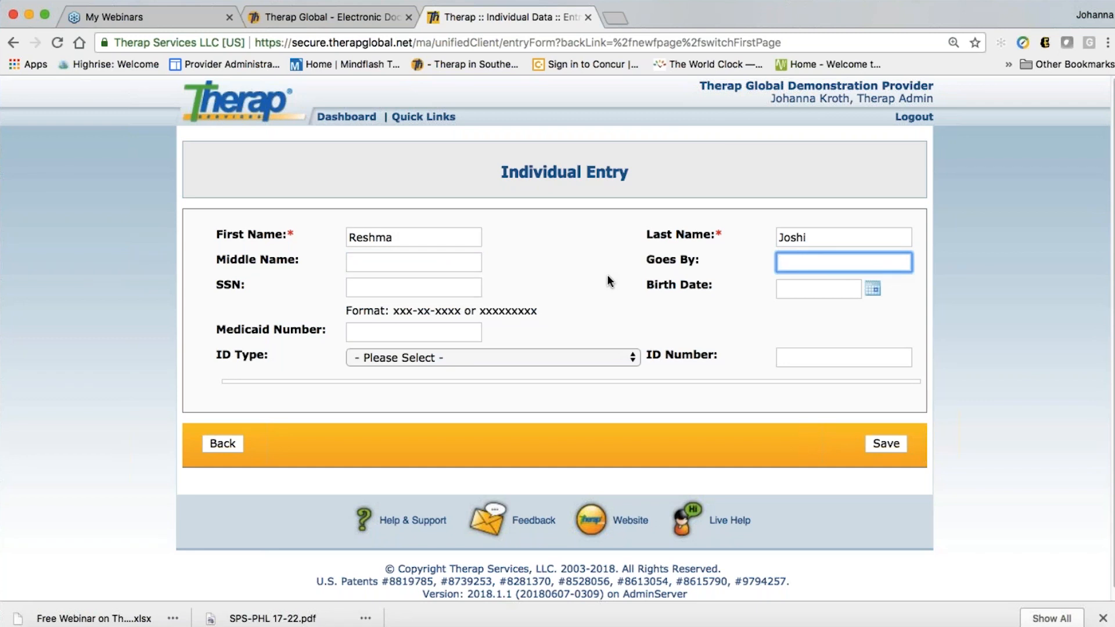
# Check the ID Type list without choosing, leaving ID Type unset, and go to ID Number
pyautogui.moveTo(551, 277); pyautogui.dragTo(612, 357)
pyautogui.scroll(-1, 731, 374)
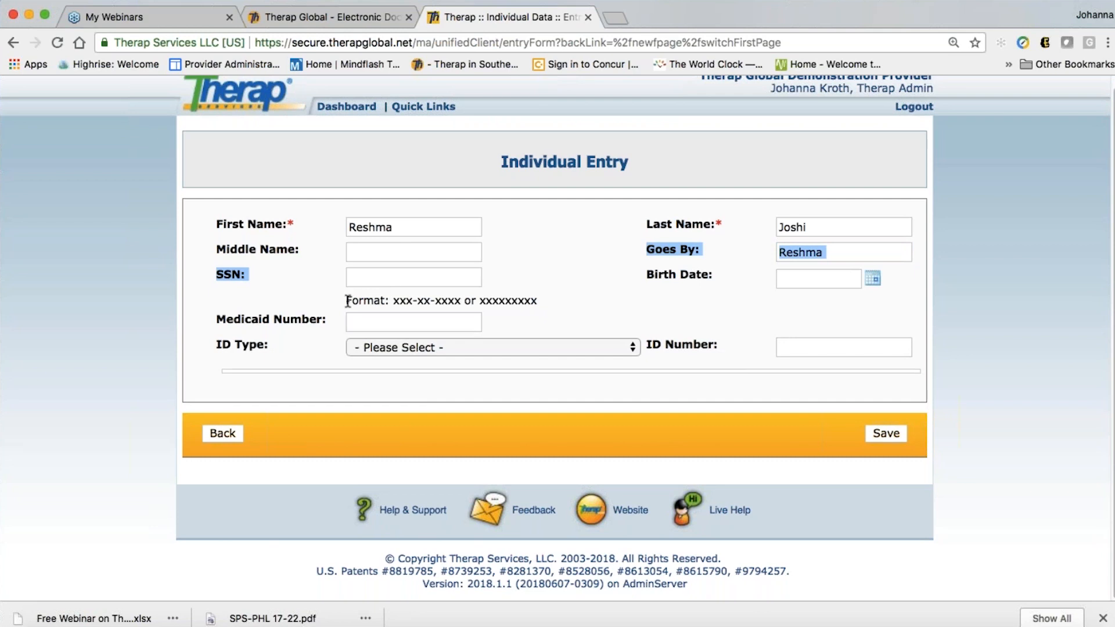
pyautogui.click(408, 352)
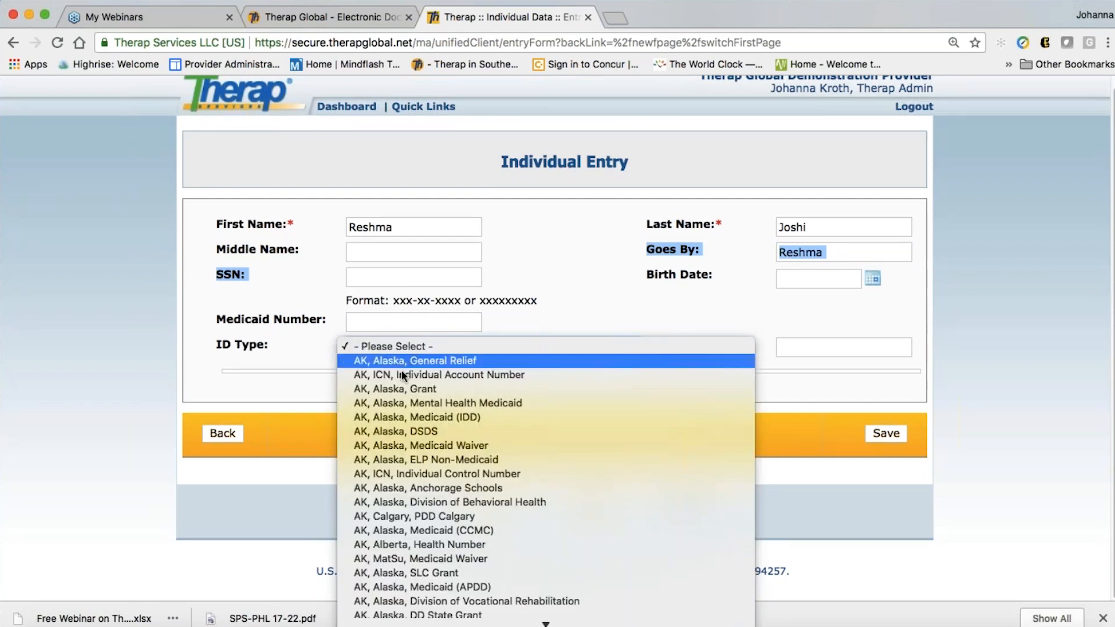
pyautogui.scroll(-2, 400, 366)
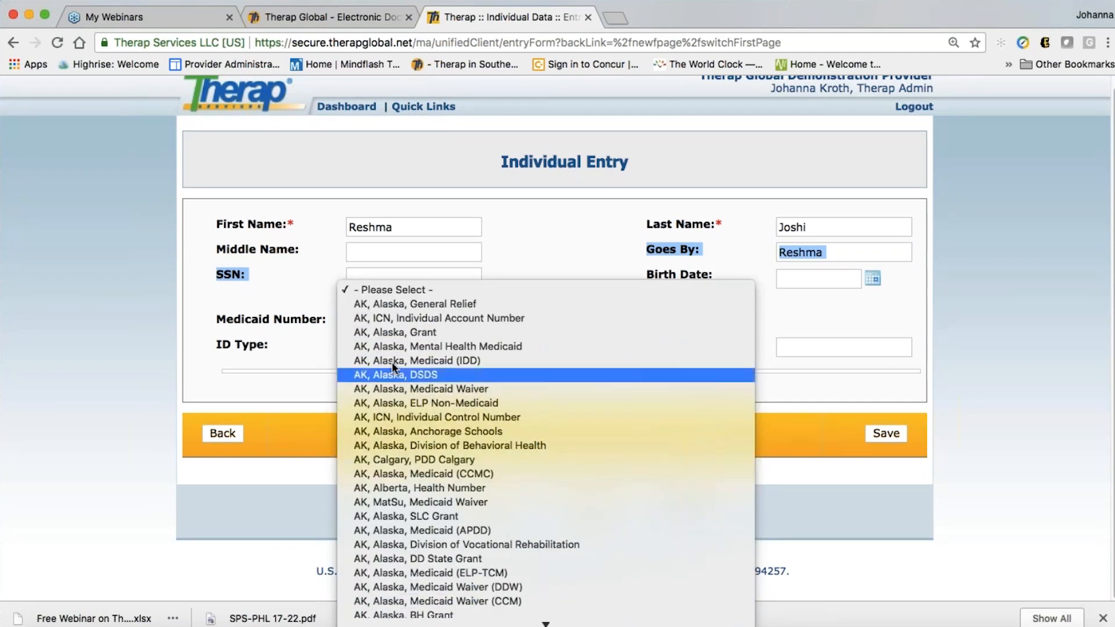
pyautogui.click(376, 287)
pyautogui.click(526, 284)
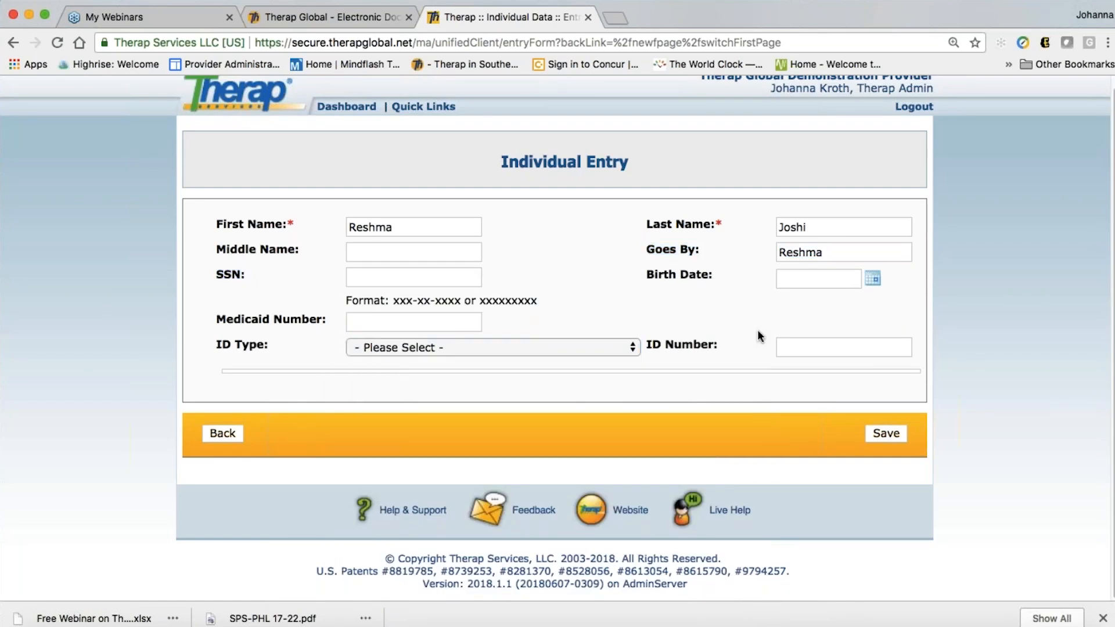
pyautogui.click(799, 348)
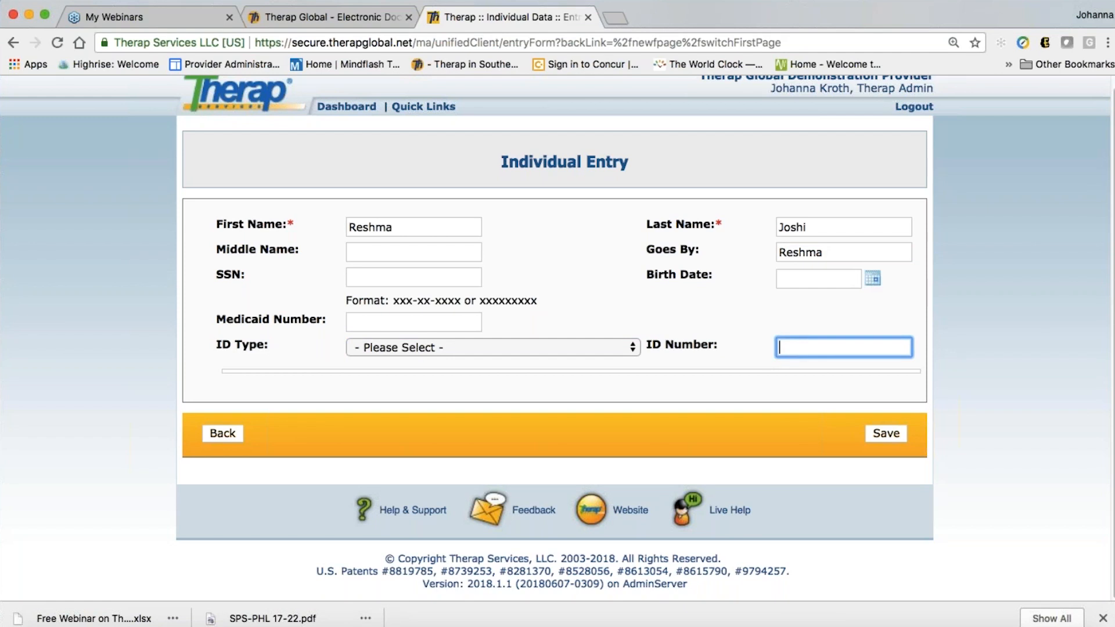
# Set the birth date to 04/07/2008 in the calendar and save the record
pyautogui.click(872, 278)
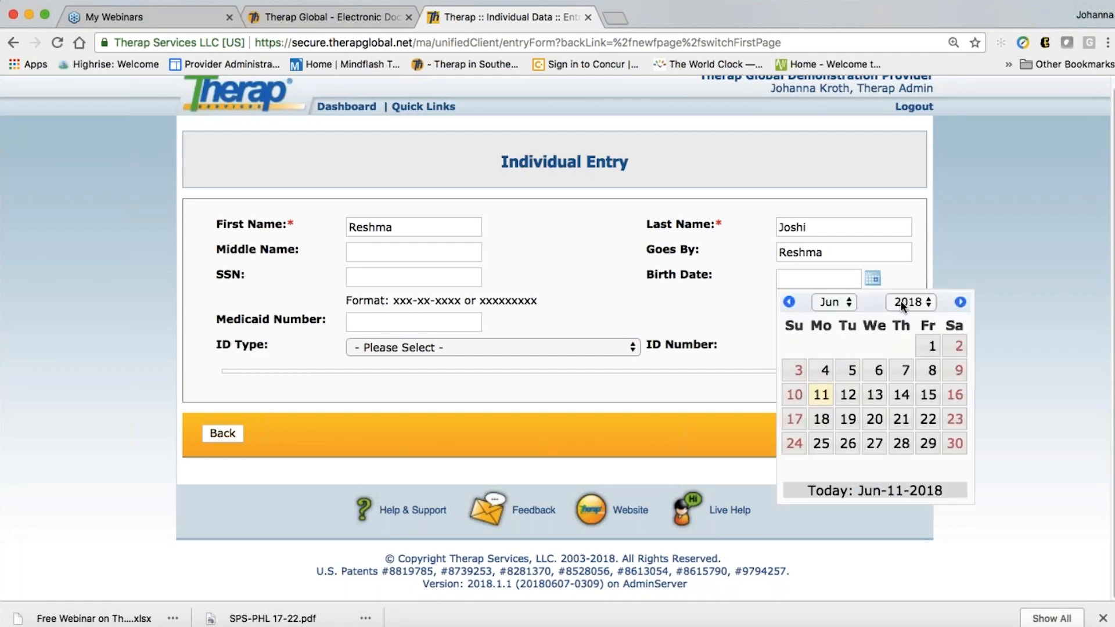
pyautogui.click(901, 301)
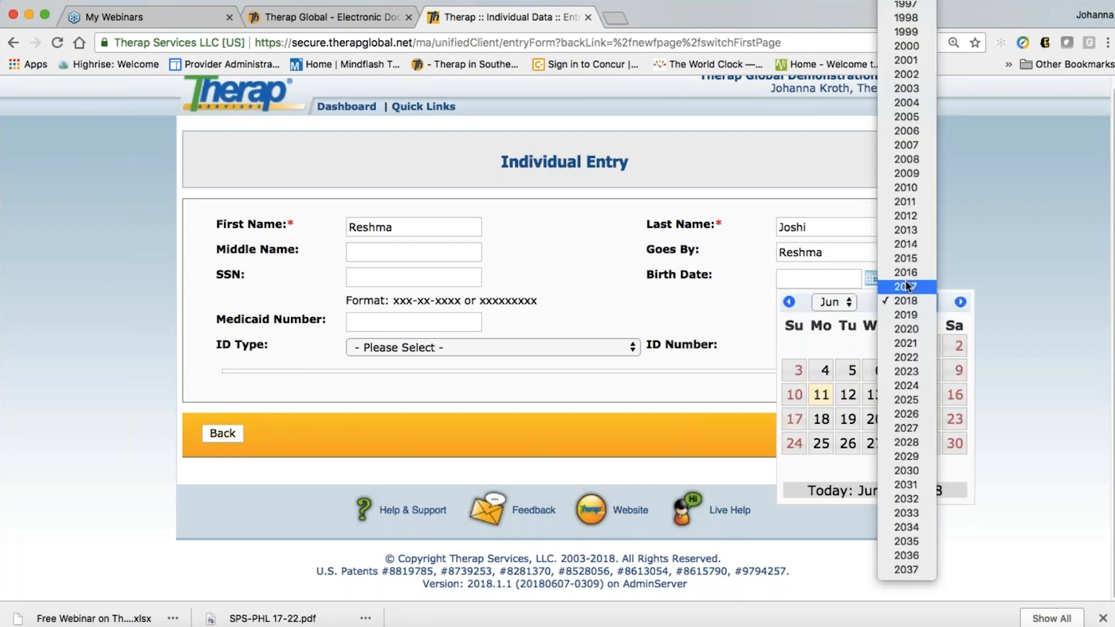
pyautogui.click(917, 159)
pyautogui.click(826, 301)
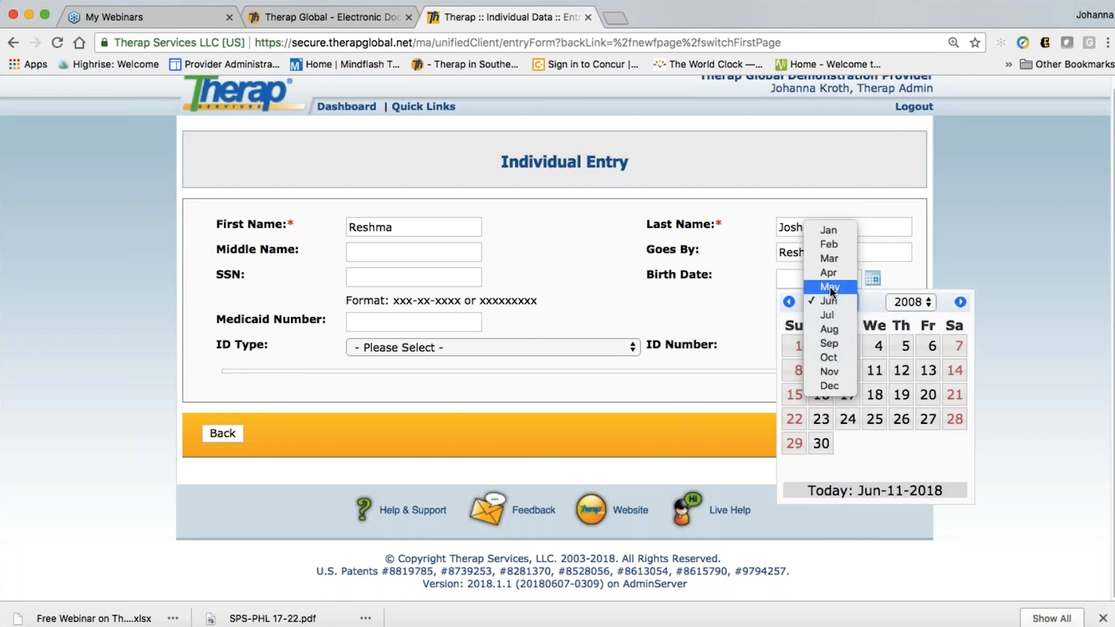
pyautogui.click(832, 273)
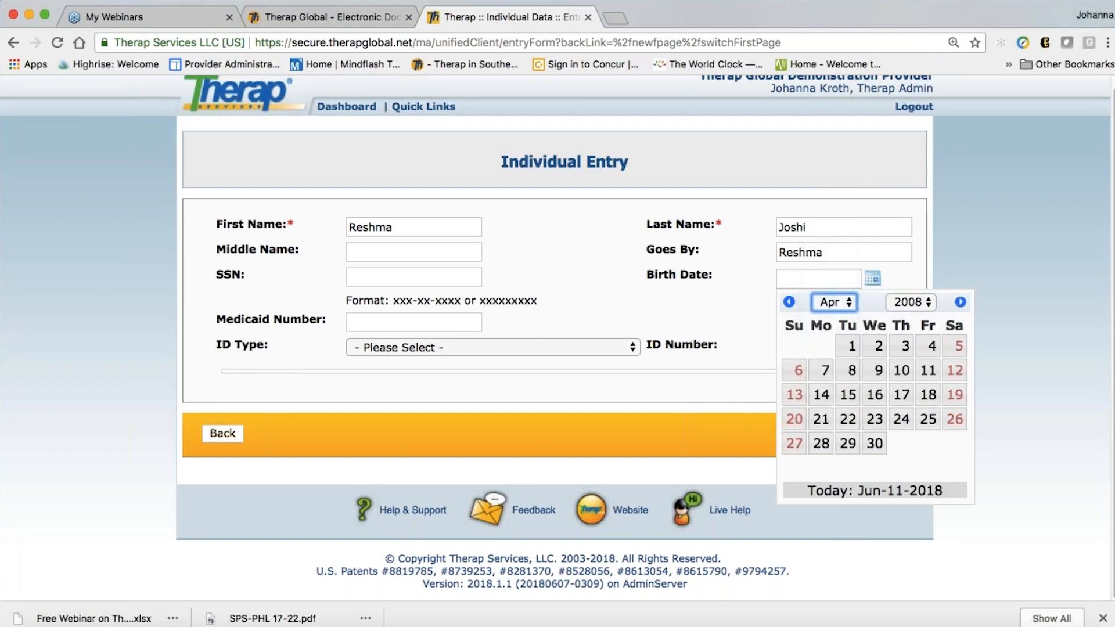
pyautogui.click(825, 371)
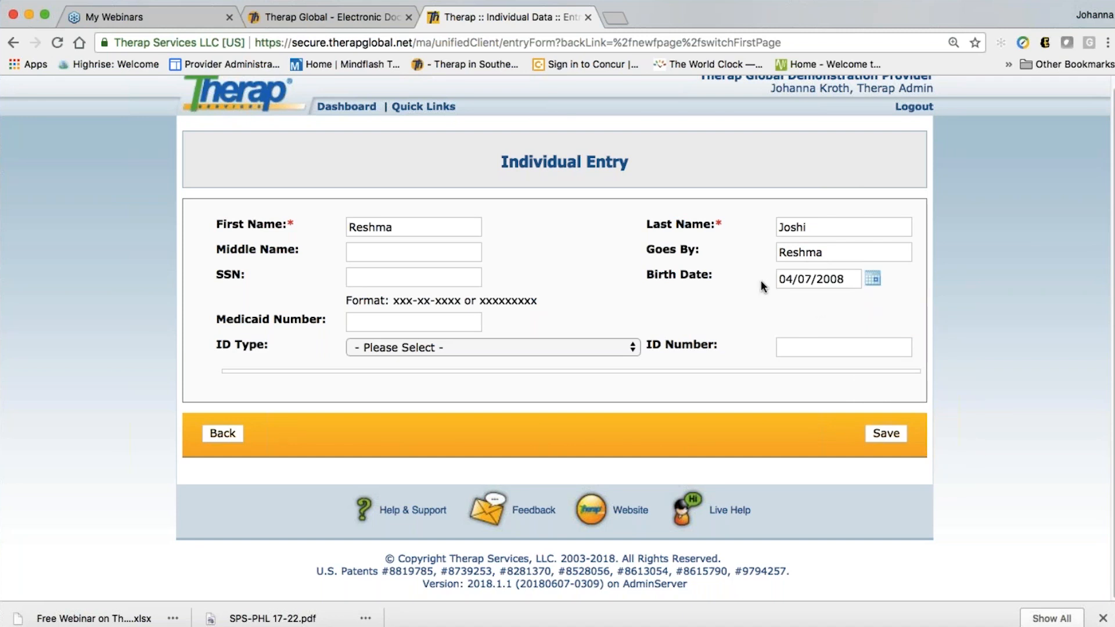
pyautogui.click(895, 435)
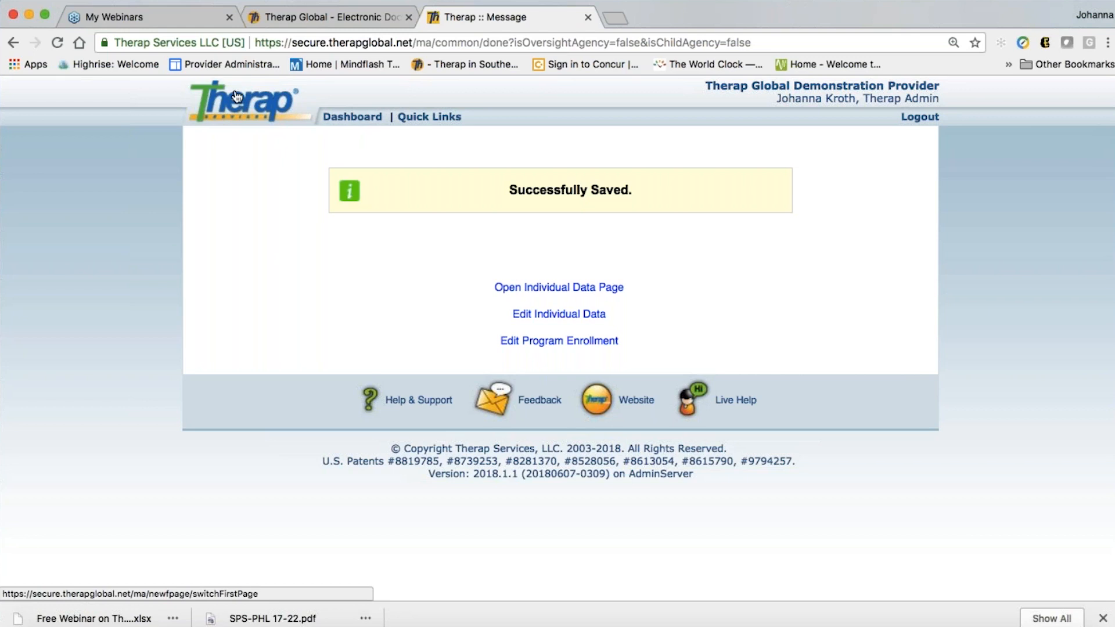
# Return to the dashboard and scroll down to the Care section's Individual Intake options
pyautogui.click(347, 121)
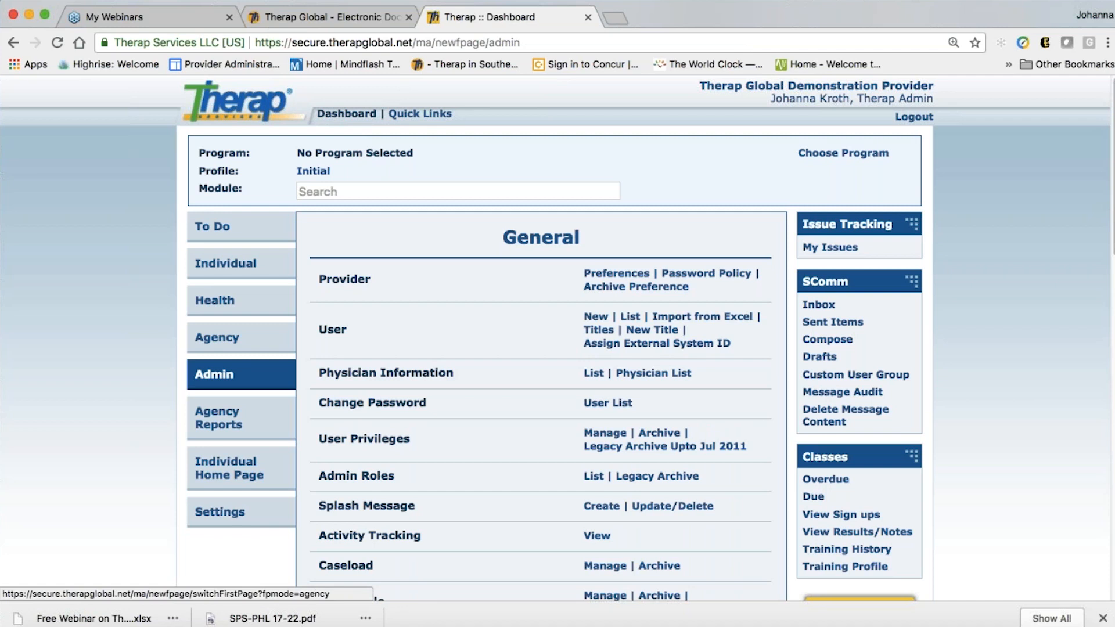
pyautogui.scroll(-2, 524, 410)
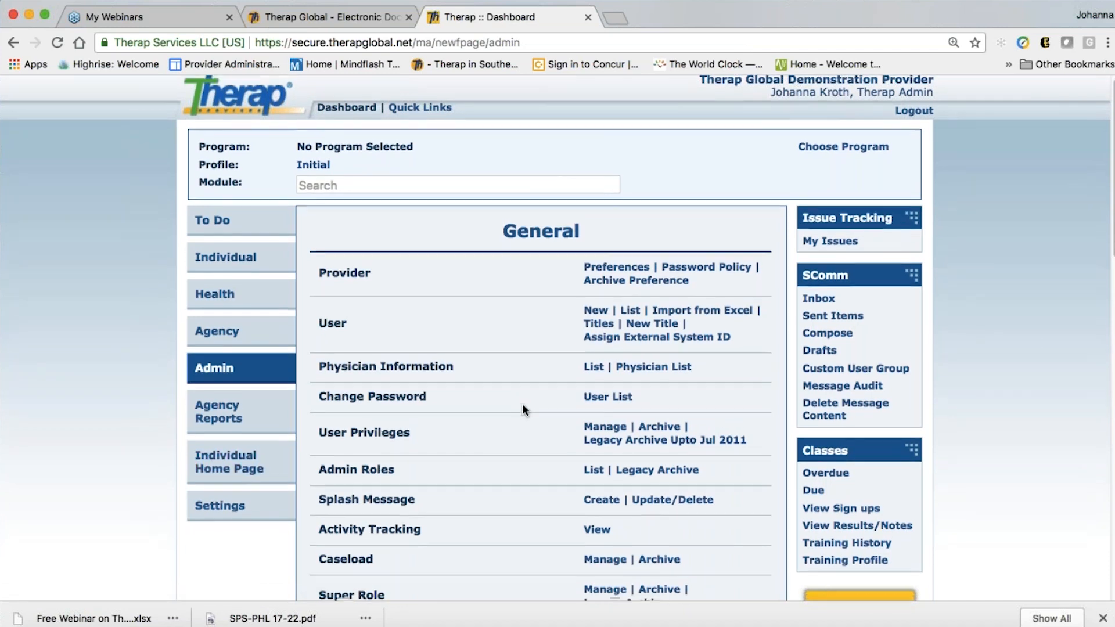
pyautogui.scroll(-5, 524, 410)
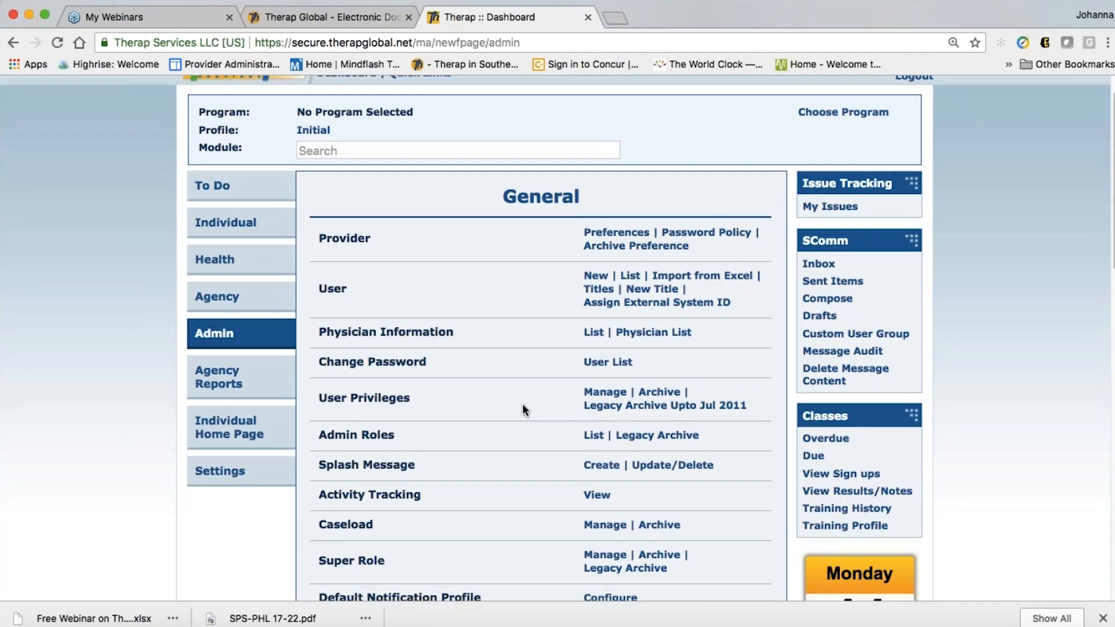
pyautogui.scroll(-20, 522, 405)
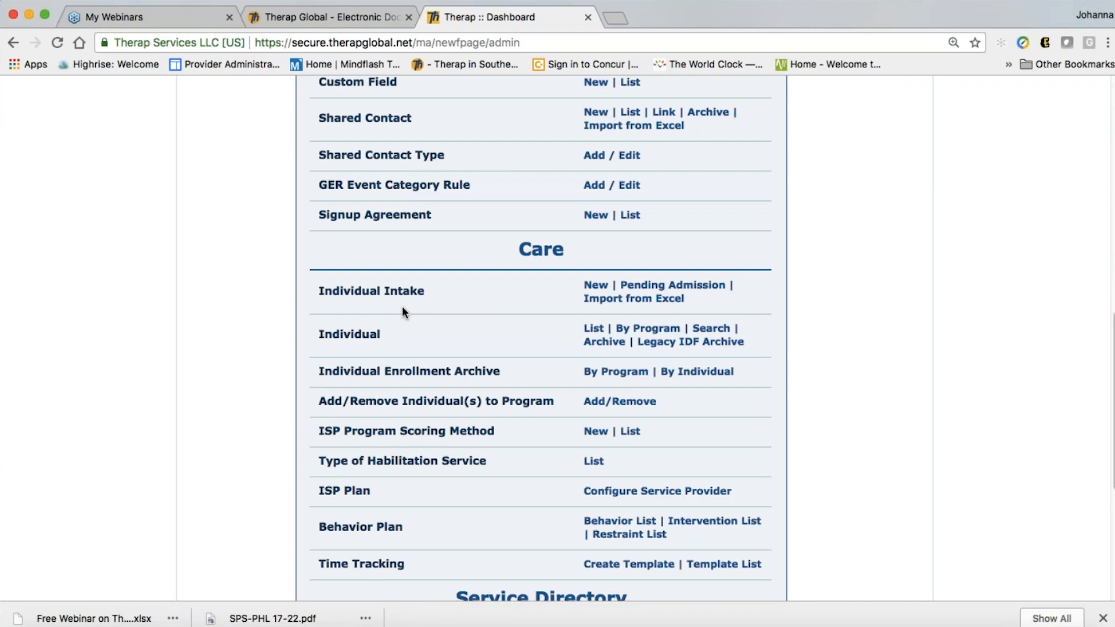
# Open the Pending Admission list under Care > Individual Intake
pyautogui.click(675, 288)
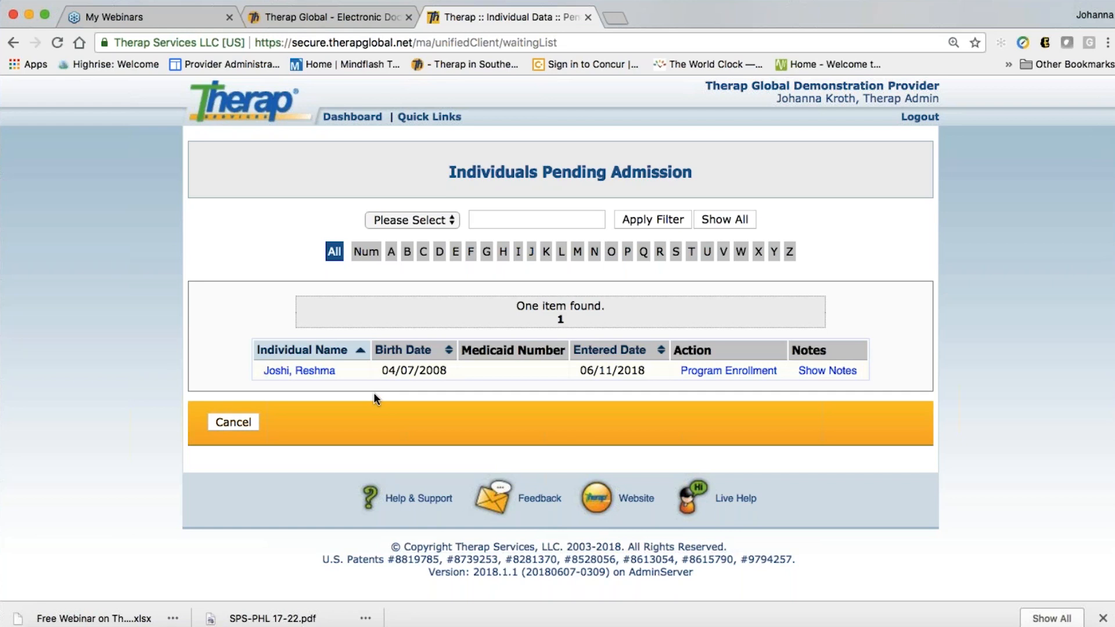
pyautogui.click(284, 376)
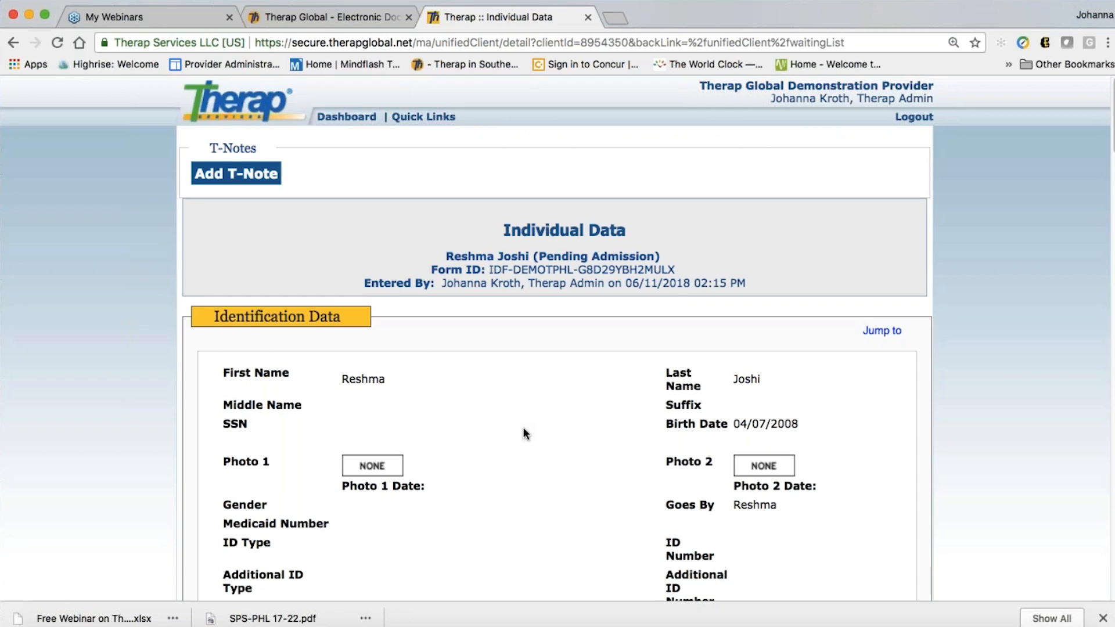
pyautogui.scroll(-1, 524, 434)
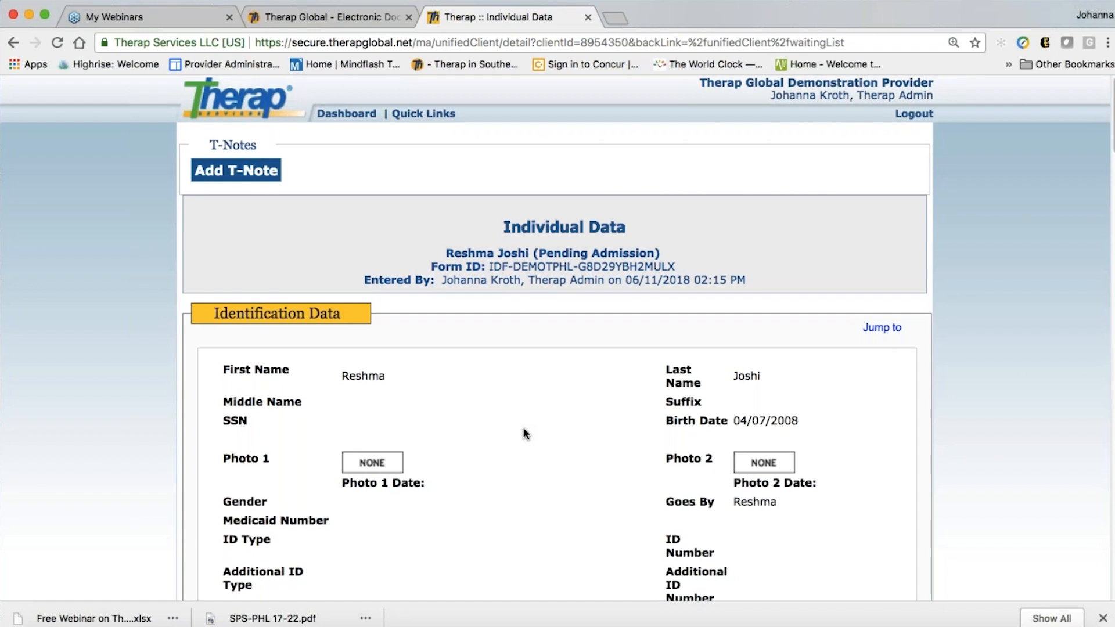
pyautogui.scroll(-2, 524, 434)
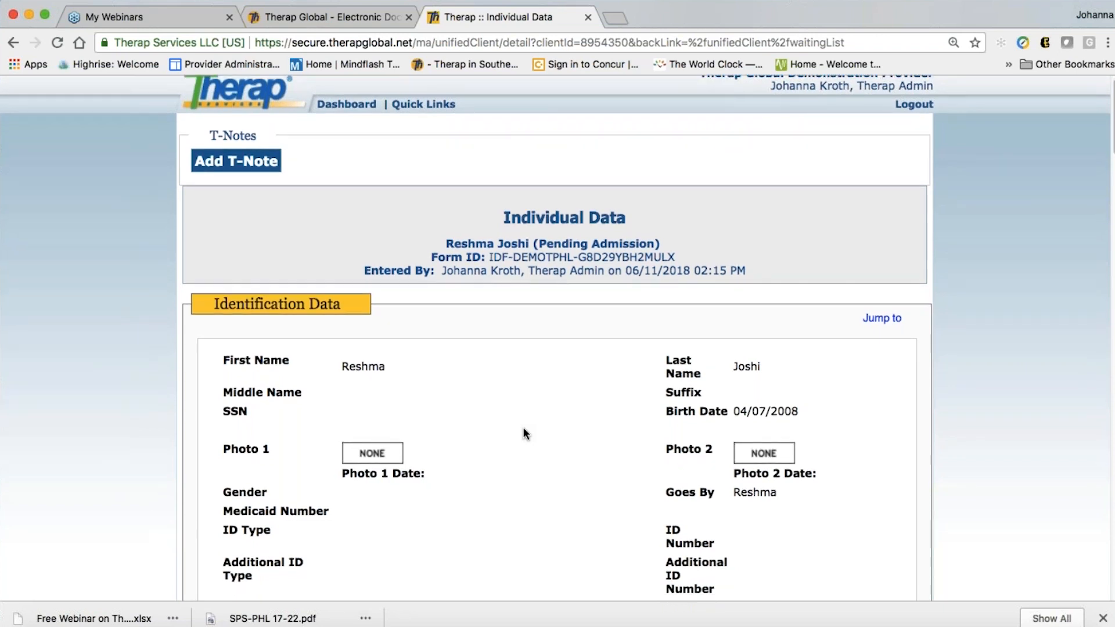
pyautogui.scroll(-2, 525, 434)
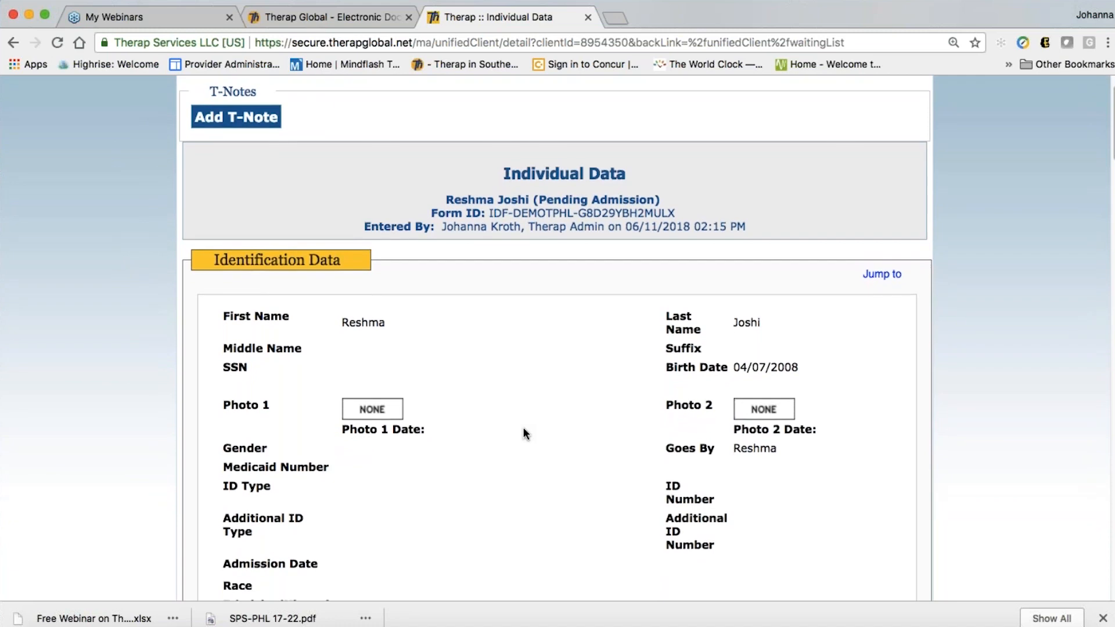
pyautogui.scroll(-5, 525, 434)
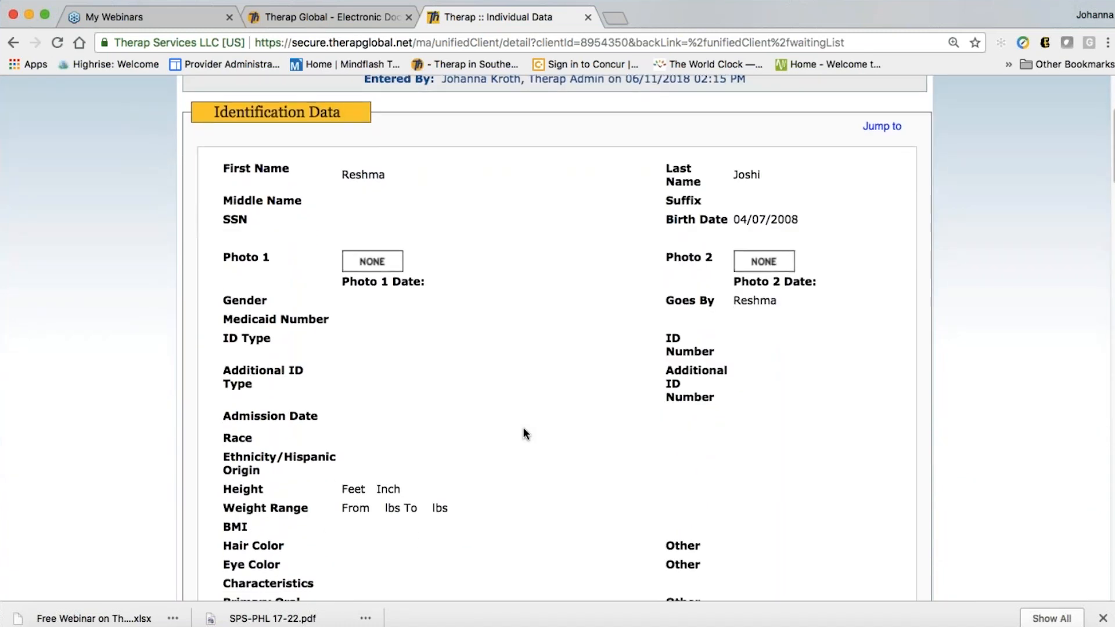
pyautogui.scroll(-10, 525, 434)
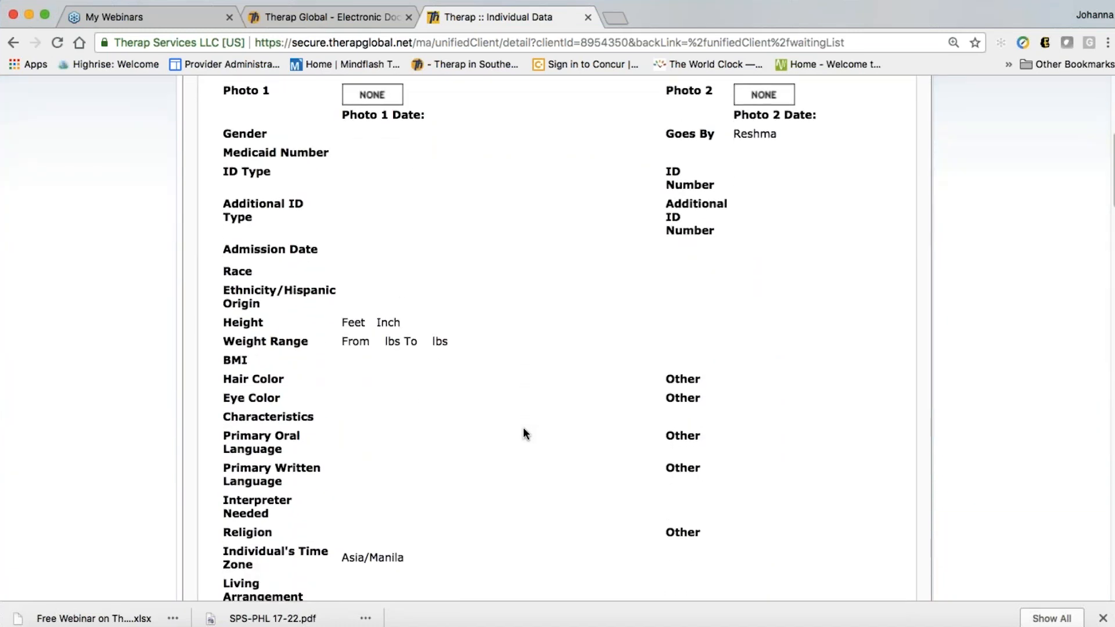
pyautogui.scroll(-7, 524, 434)
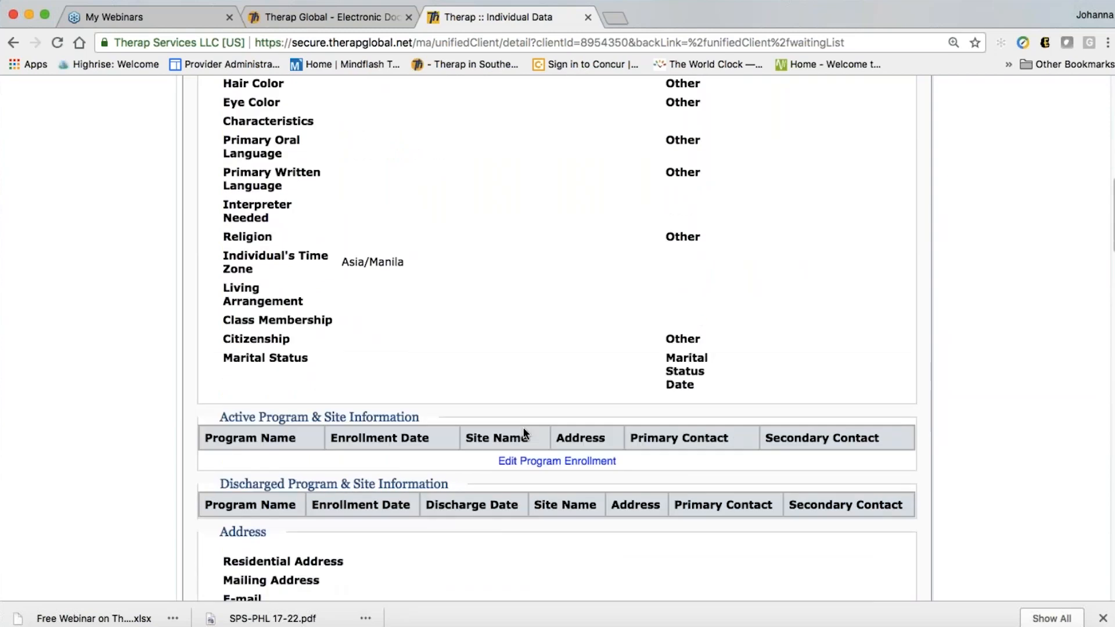
pyautogui.scroll(-5, 524, 434)
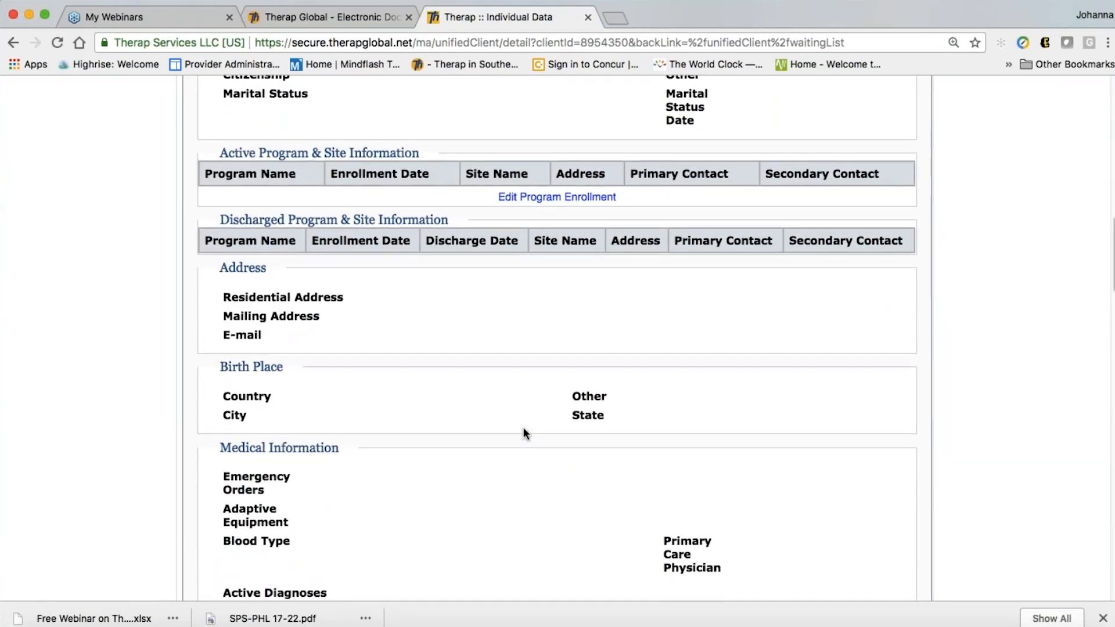
pyautogui.scroll(-2, 524, 434)
pyautogui.scroll(-6, 524, 434)
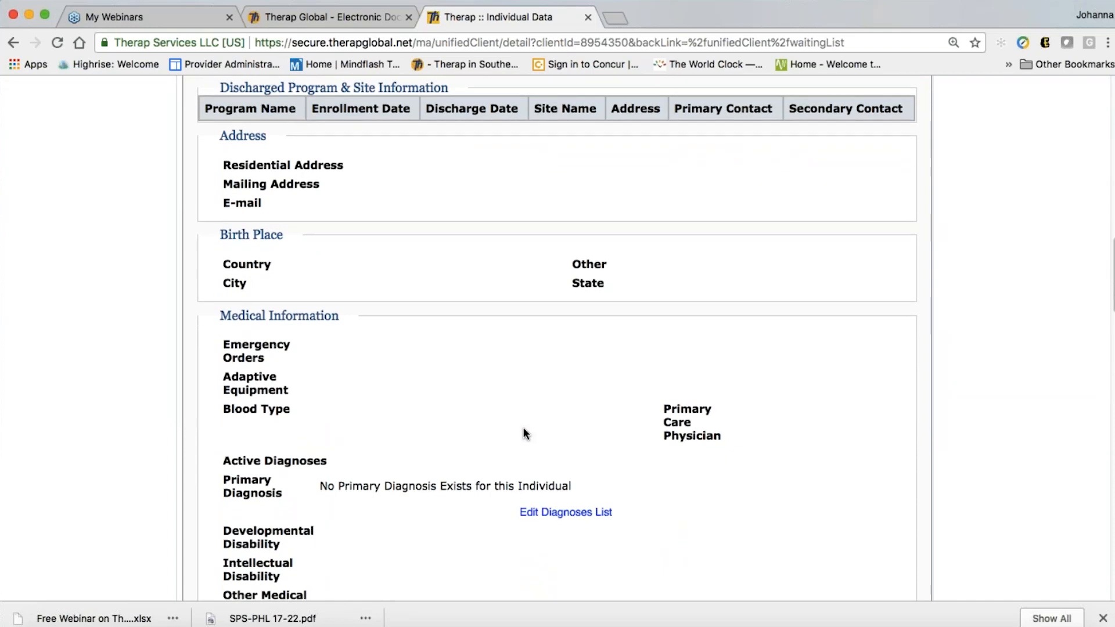
pyautogui.scroll(-3, 524, 432)
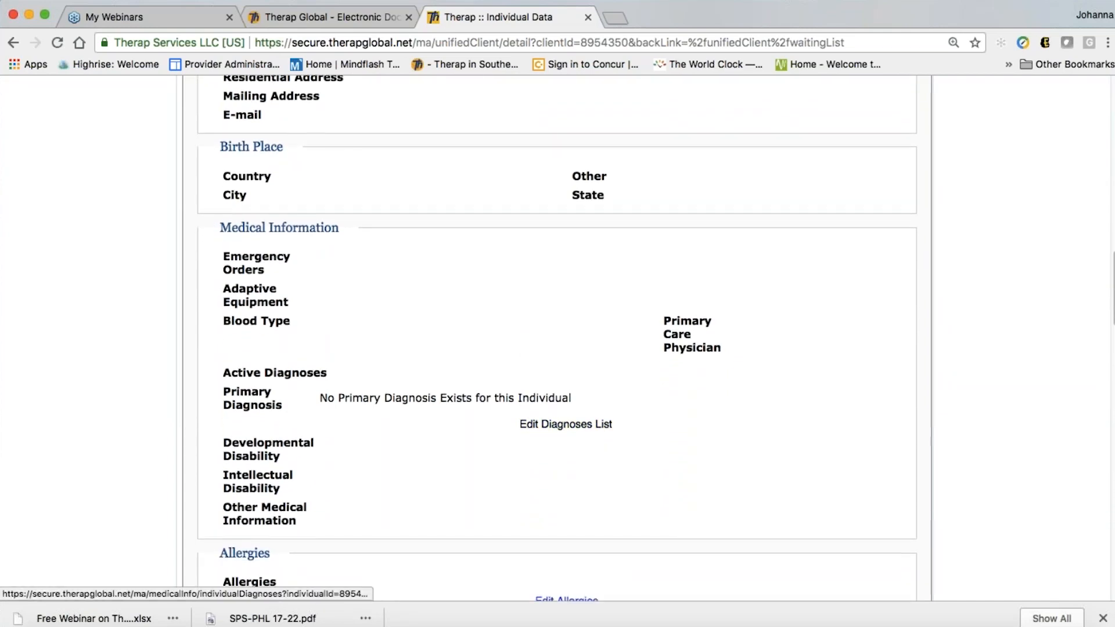
pyautogui.scroll(-6, 523, 433)
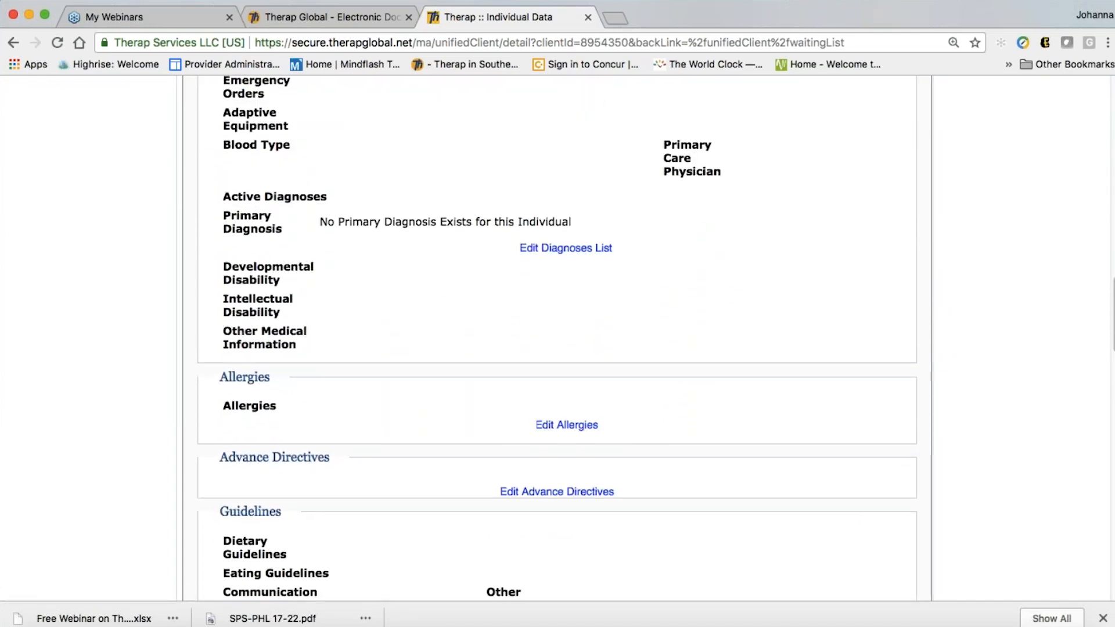
pyautogui.scroll(-6, 524, 432)
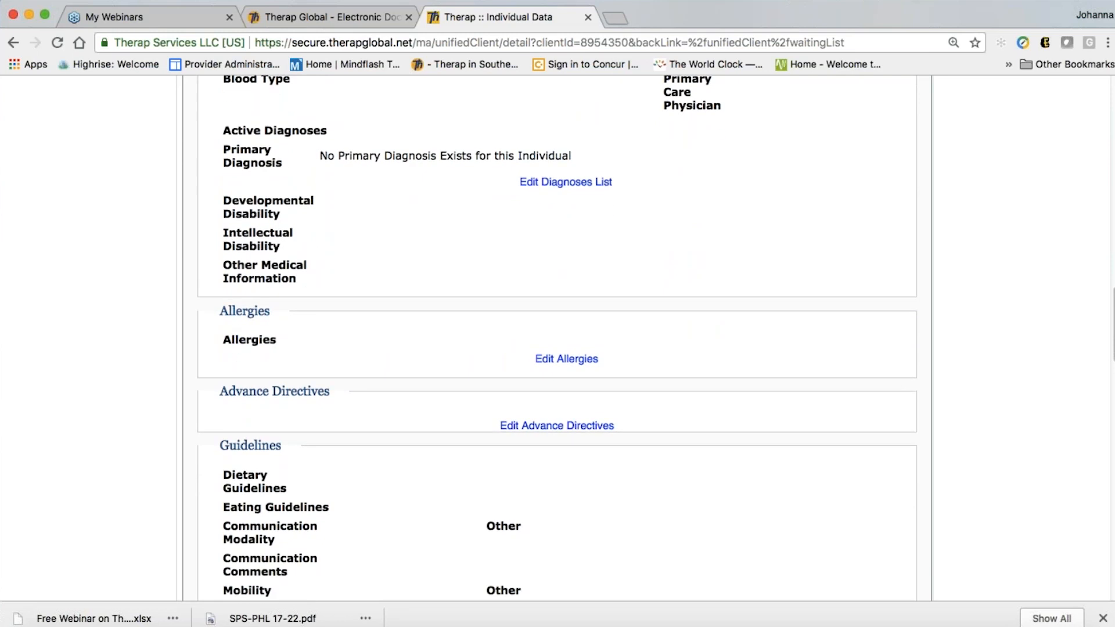
pyautogui.scroll(-11, 557, 340)
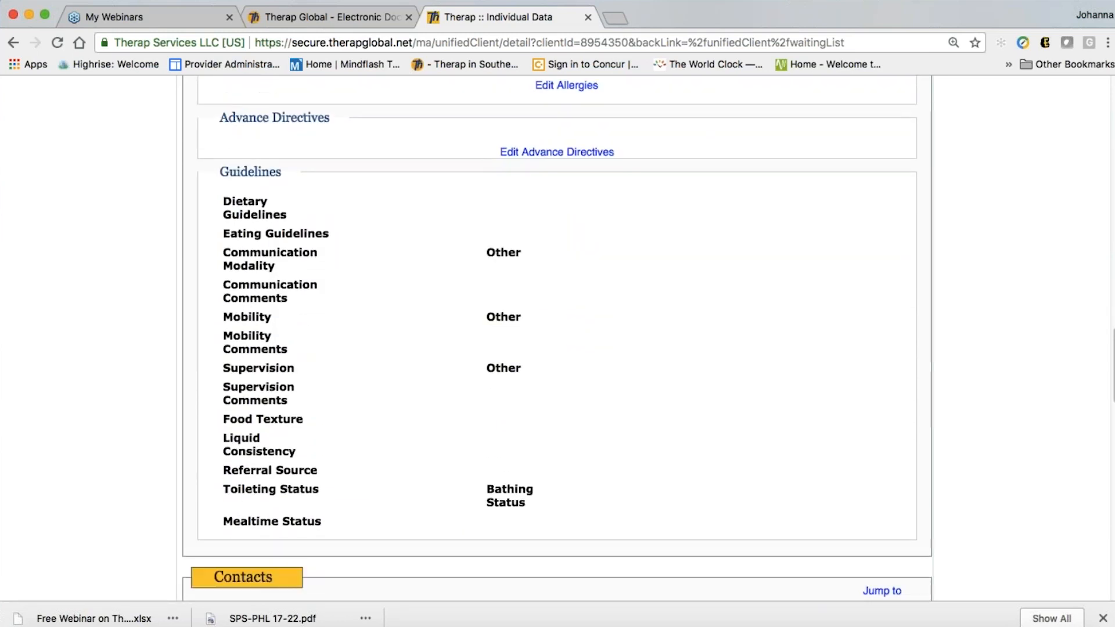
pyautogui.scroll(-5, 720, 528)
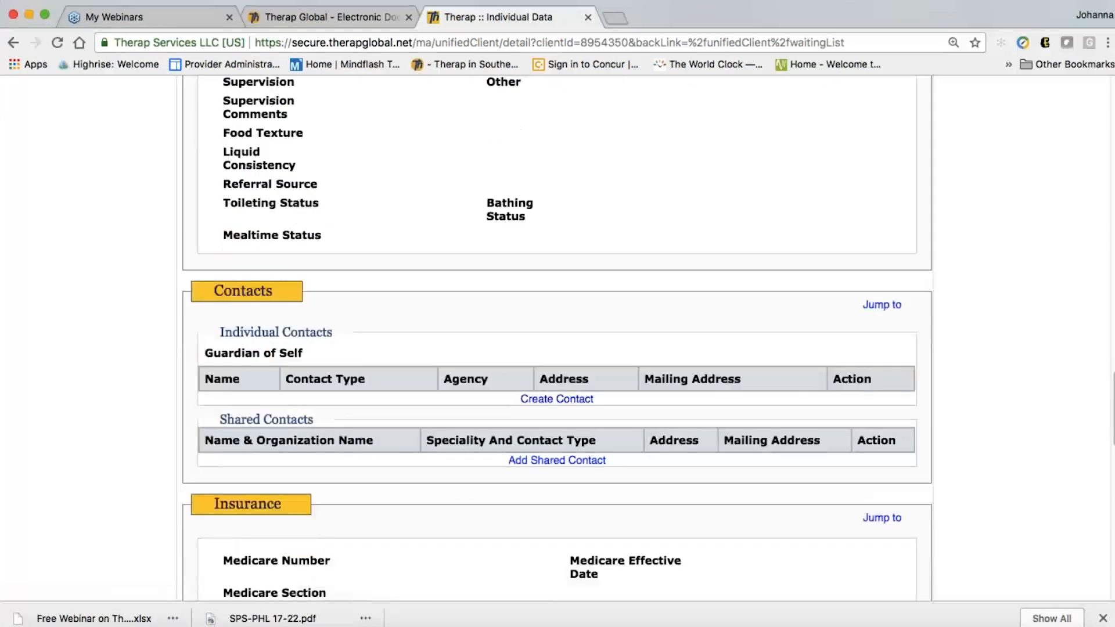
pyautogui.scroll(-3, 720, 493)
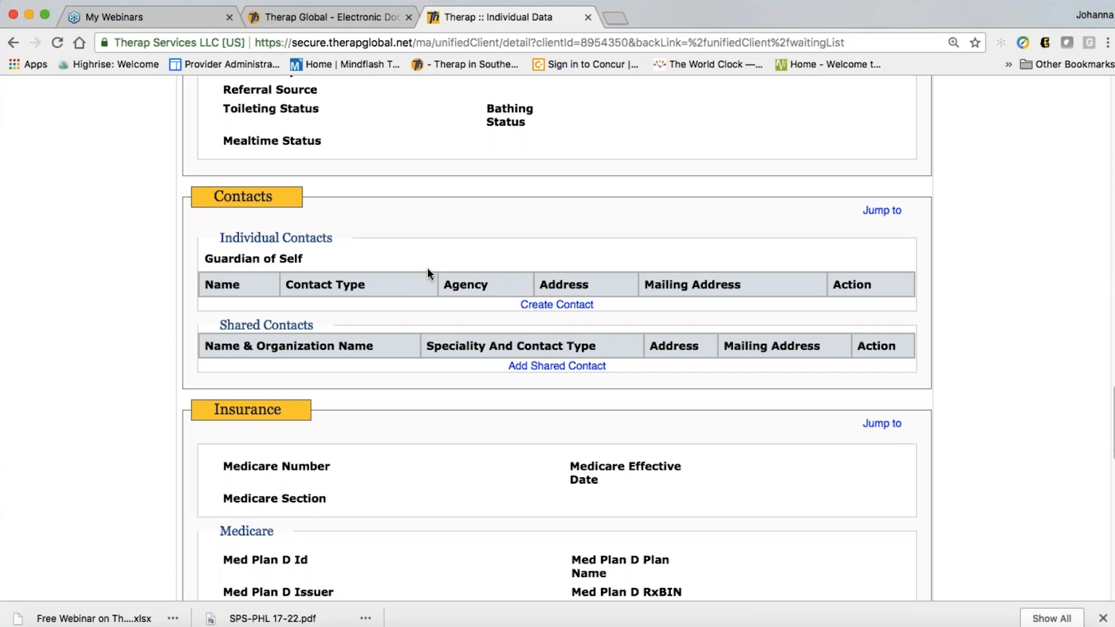
pyautogui.scroll(-1, 498, 406)
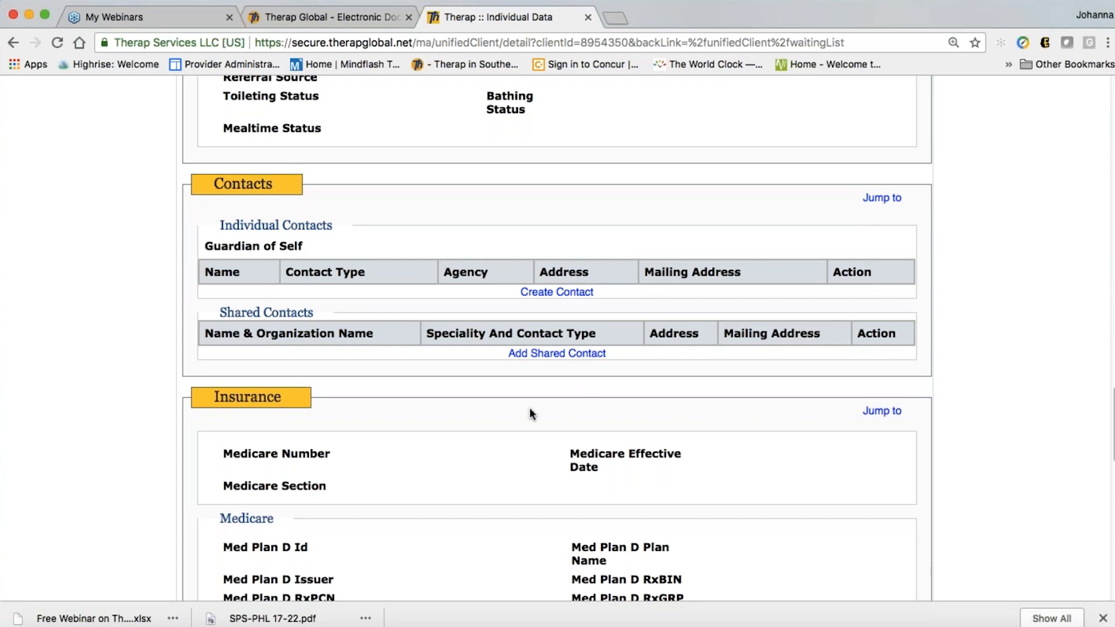
pyautogui.scroll(-1, 529, 413)
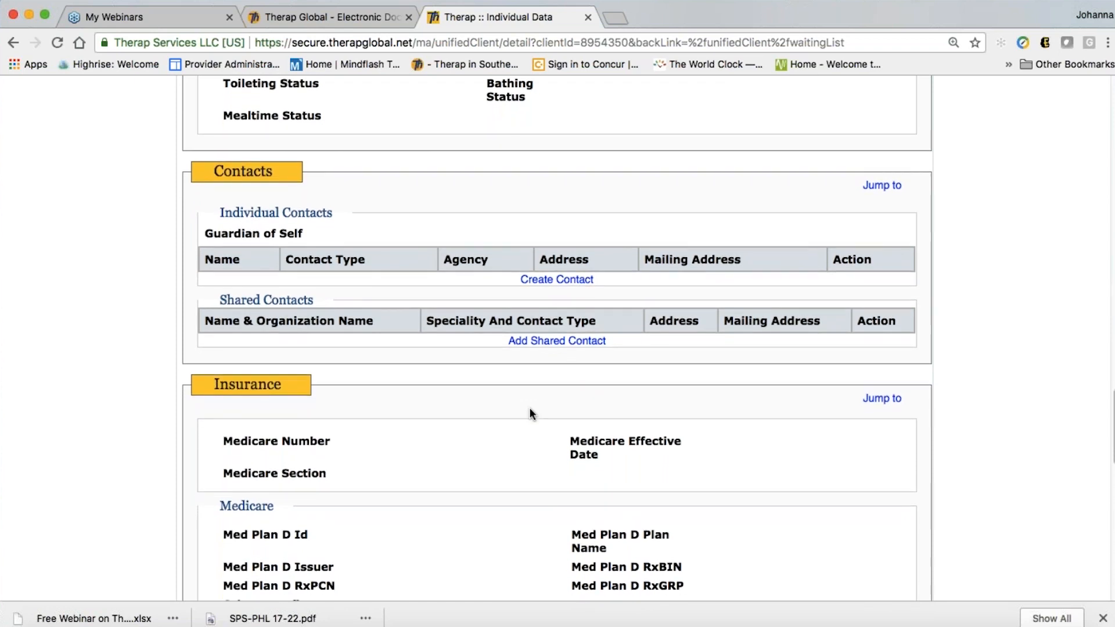
pyautogui.scroll(-5, 529, 412)
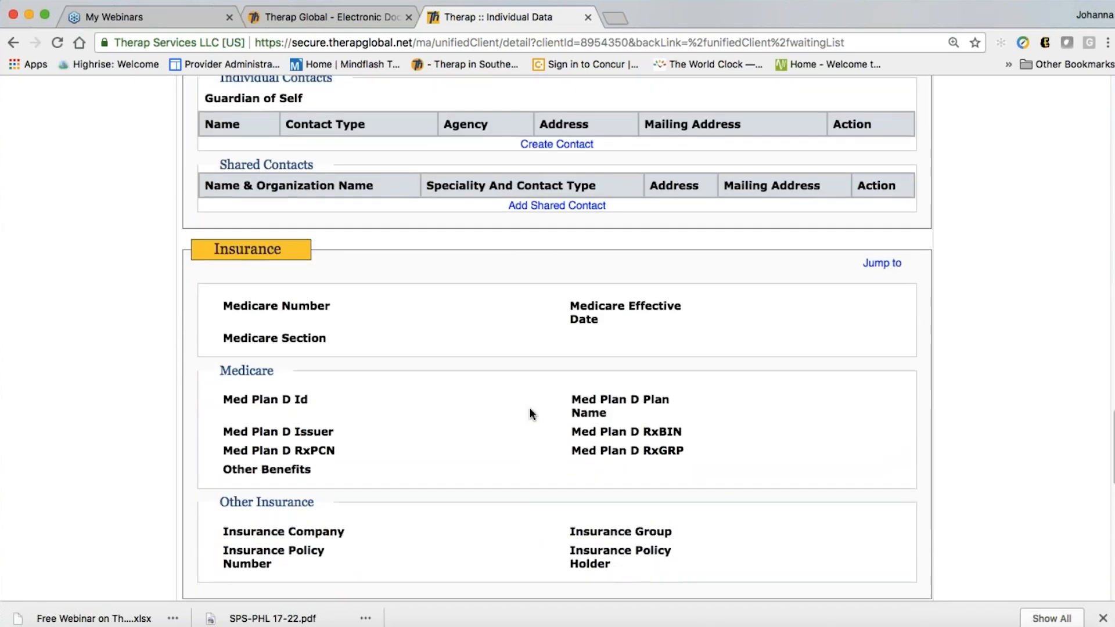
pyautogui.scroll(-5, 530, 414)
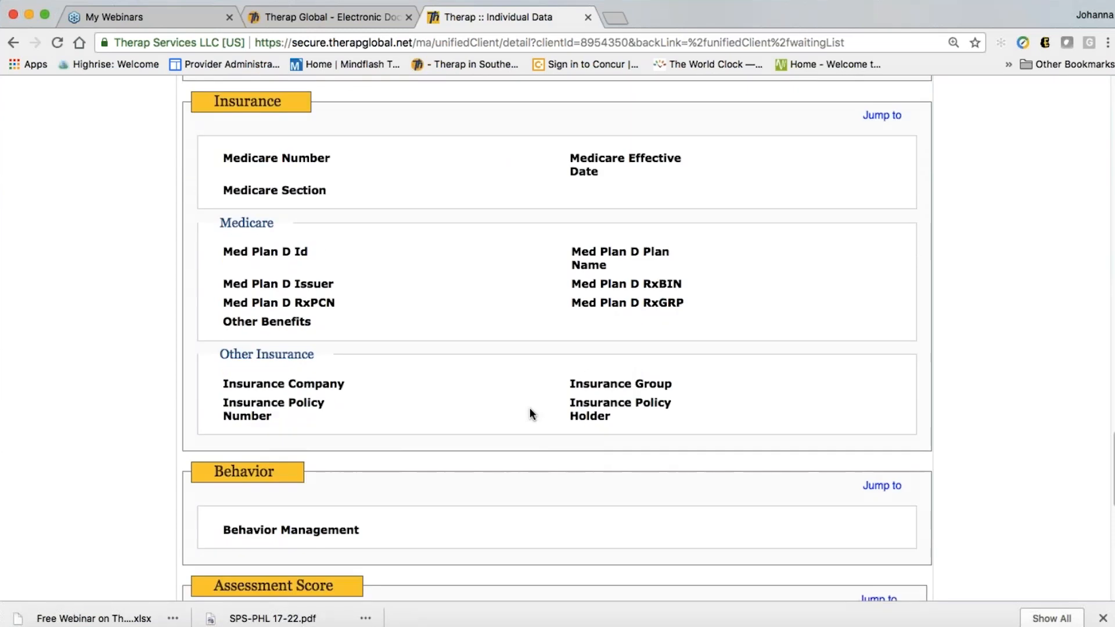
pyautogui.scroll(-5, 529, 413)
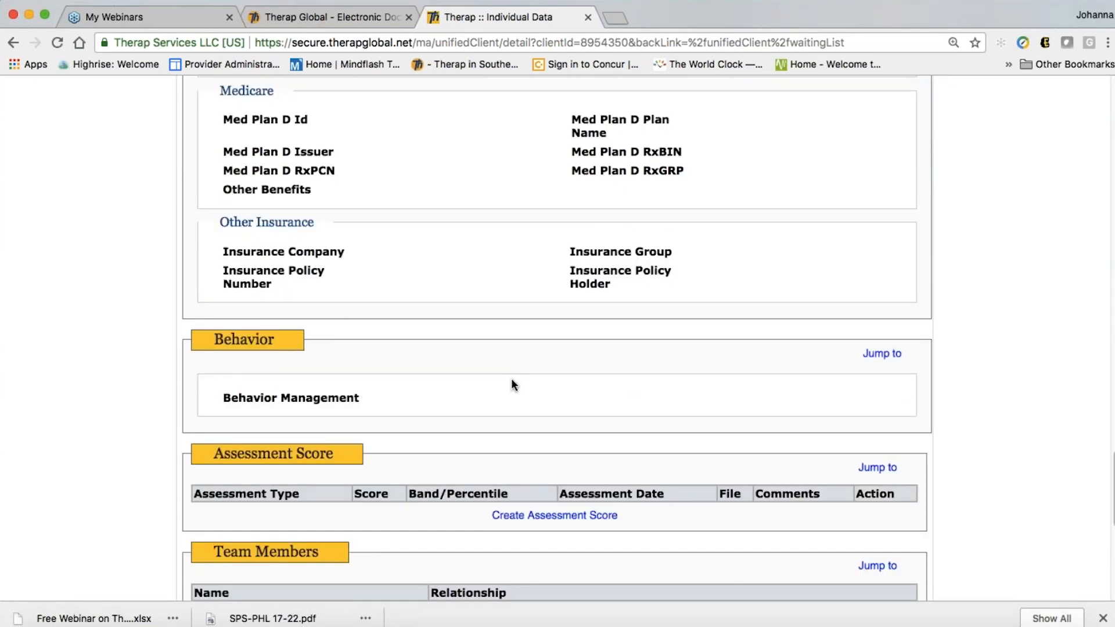
pyautogui.scroll(-5, 514, 384)
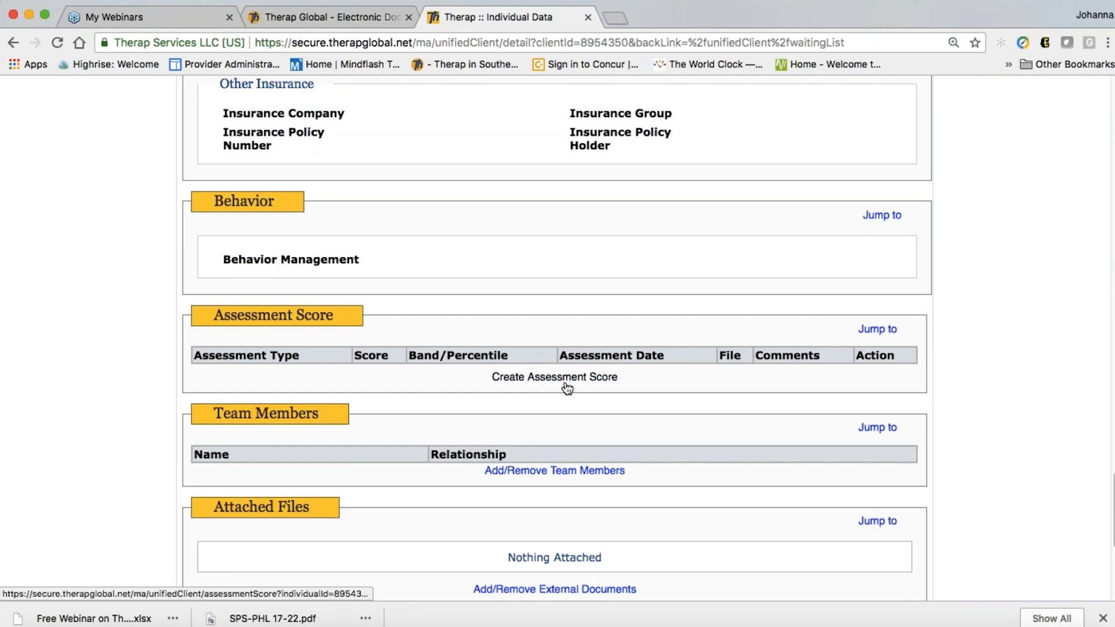
pyautogui.scroll(-1, 674, 414)
pyautogui.scroll(-3, 674, 415)
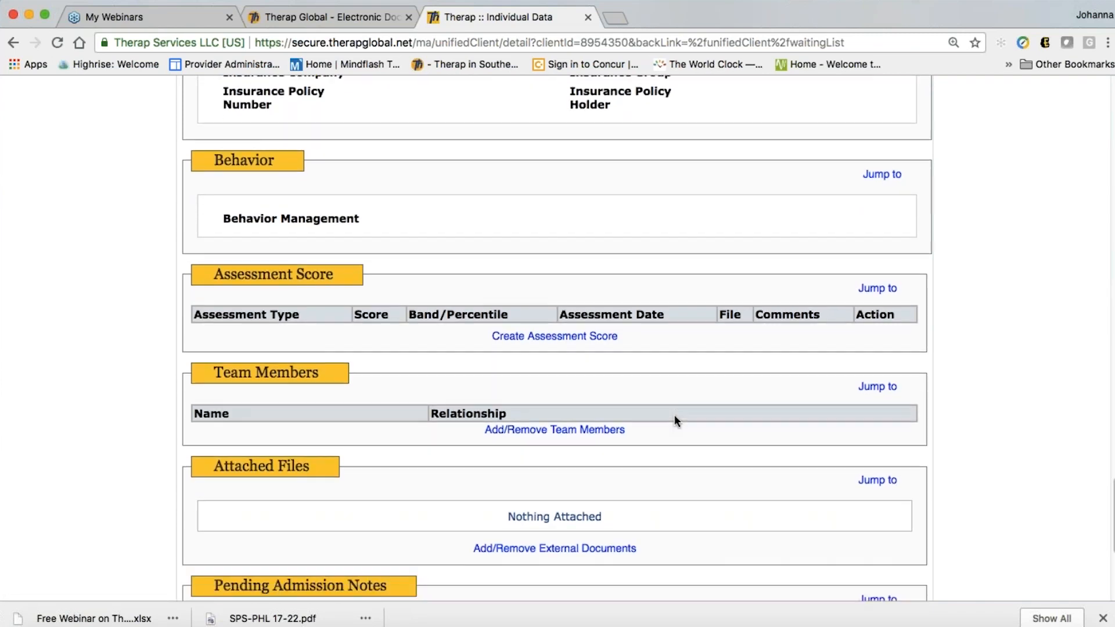
pyautogui.scroll(-5, 698, 438)
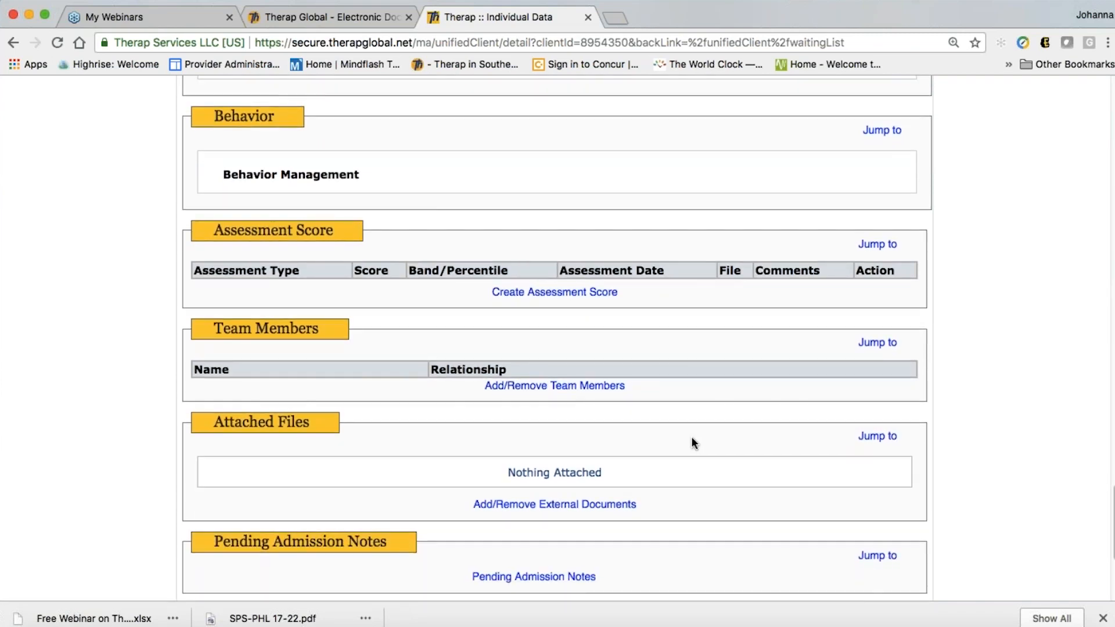
pyautogui.scroll(-5, 713, 425)
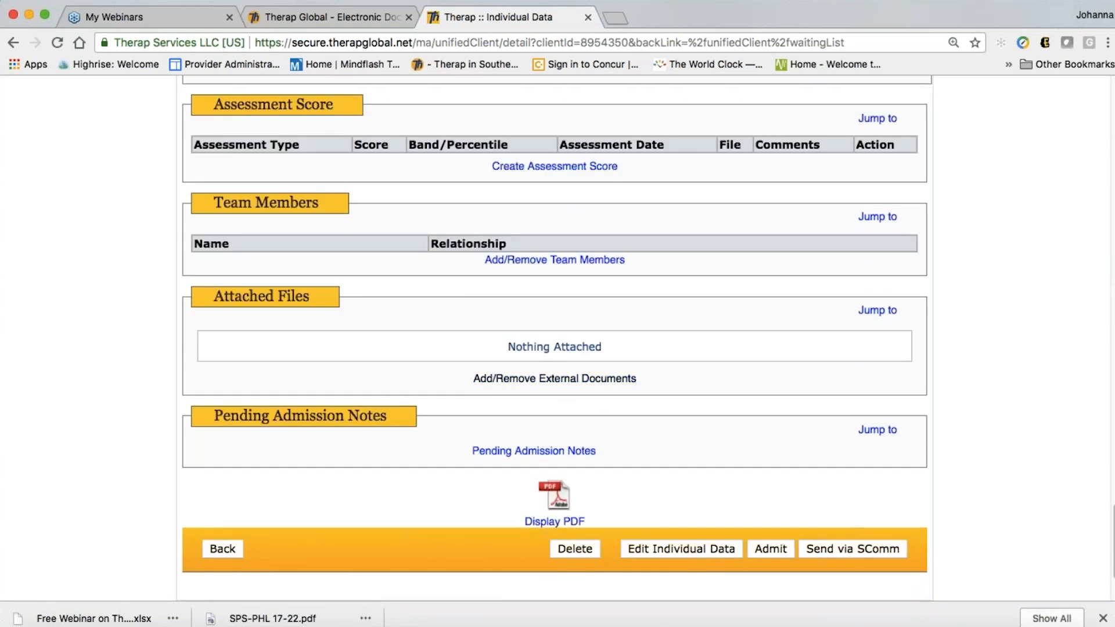
pyautogui.scroll(-2, 700, 412)
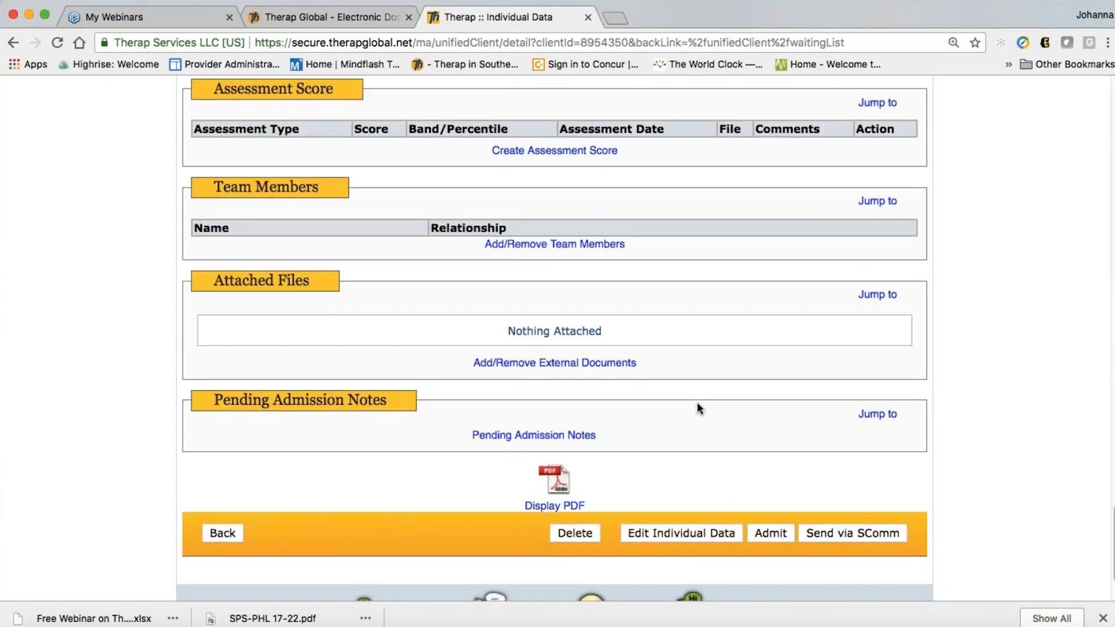
pyautogui.scroll(-3, 696, 398)
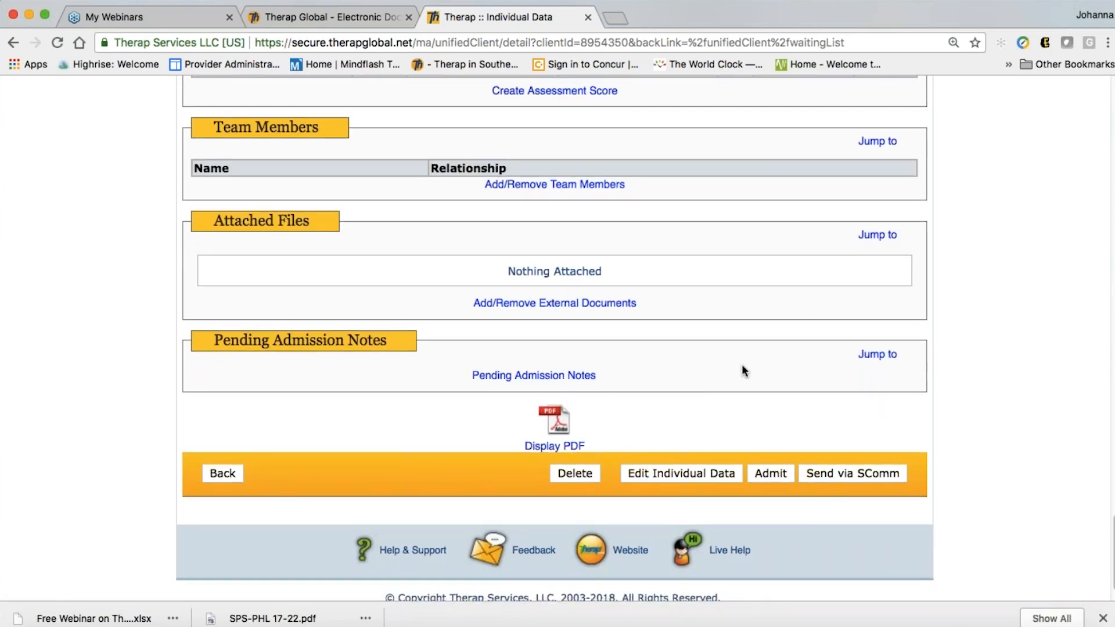
pyautogui.scroll(-2, 741, 366)
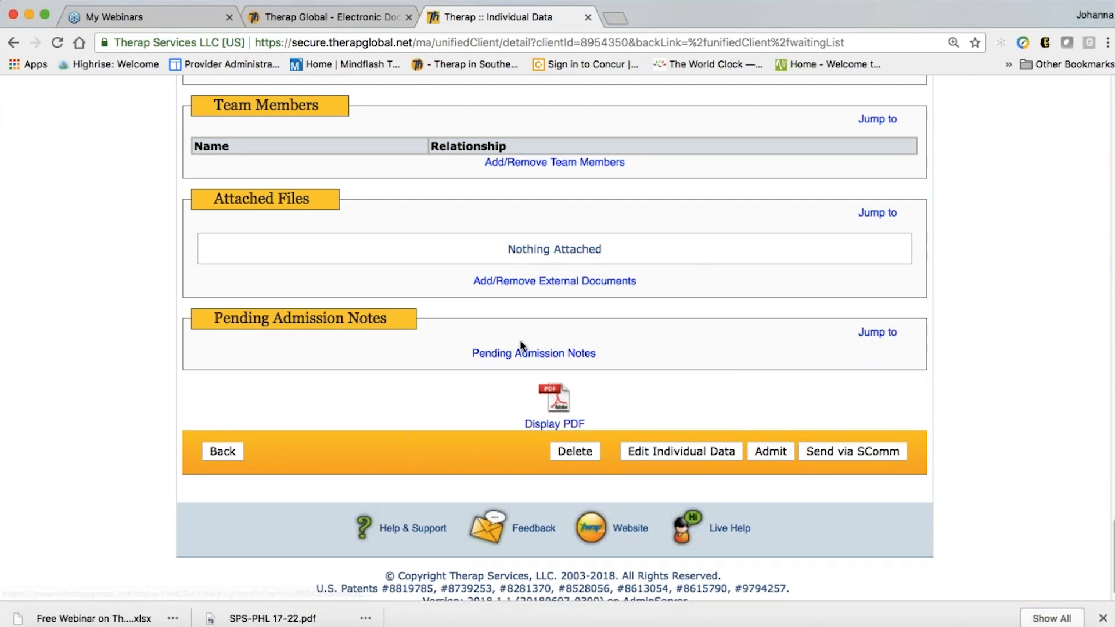
pyautogui.scroll(-1, 581, 351)
pyautogui.scroll(-1, 665, 356)
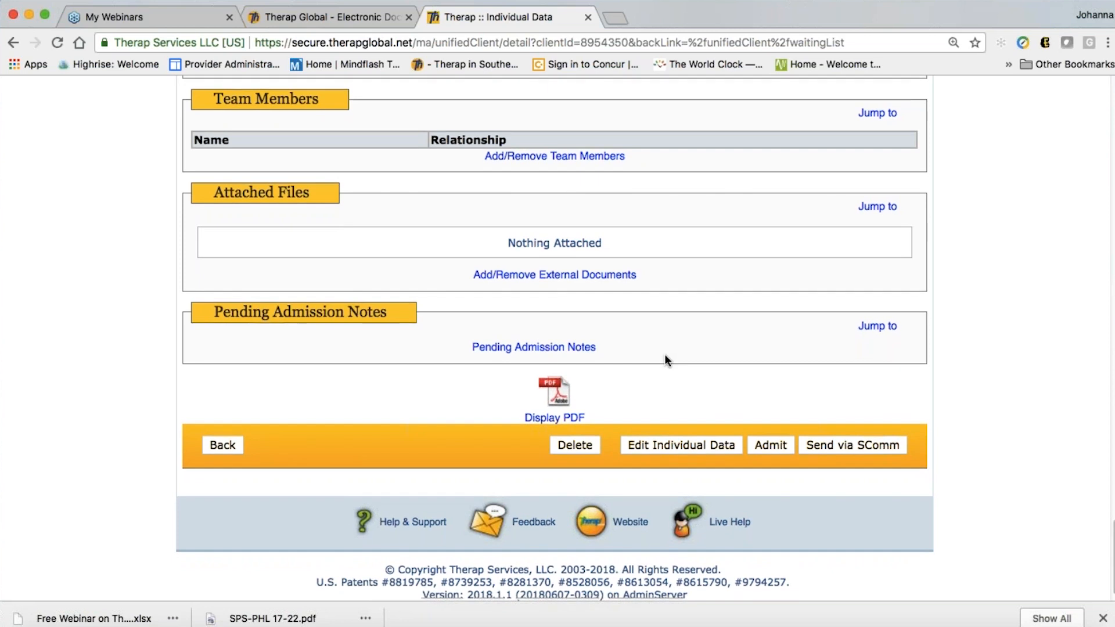
pyautogui.scroll(-1, 665, 357)
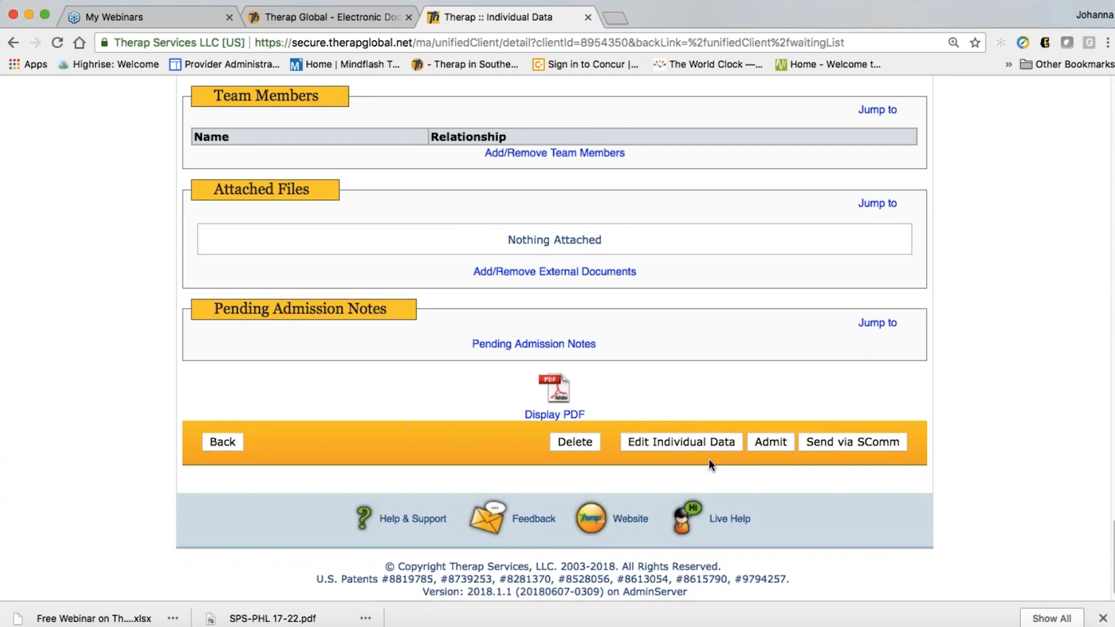
pyautogui.scroll(-2, 715, 460)
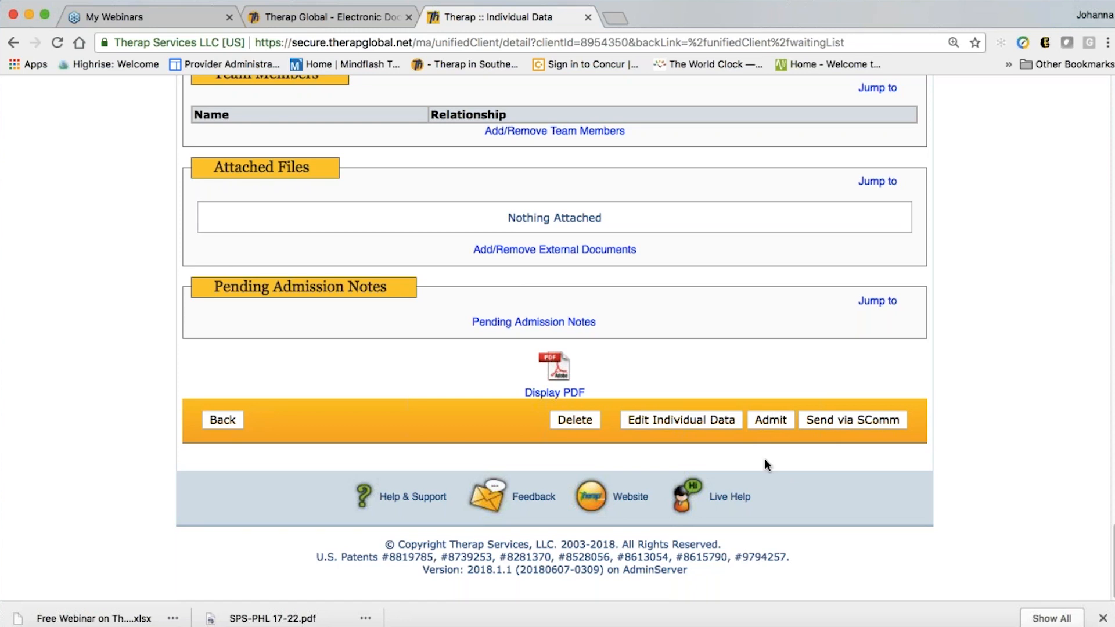
# Admit the pending individual with an admission date of 06/01/2018
pyautogui.click(767, 420)
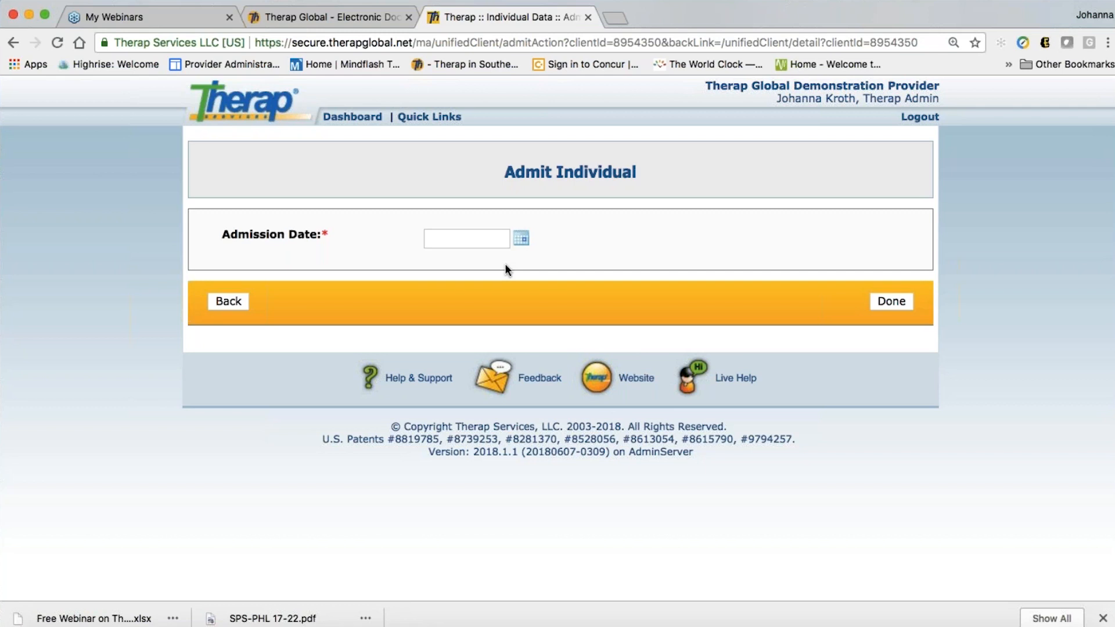
pyautogui.click(520, 240)
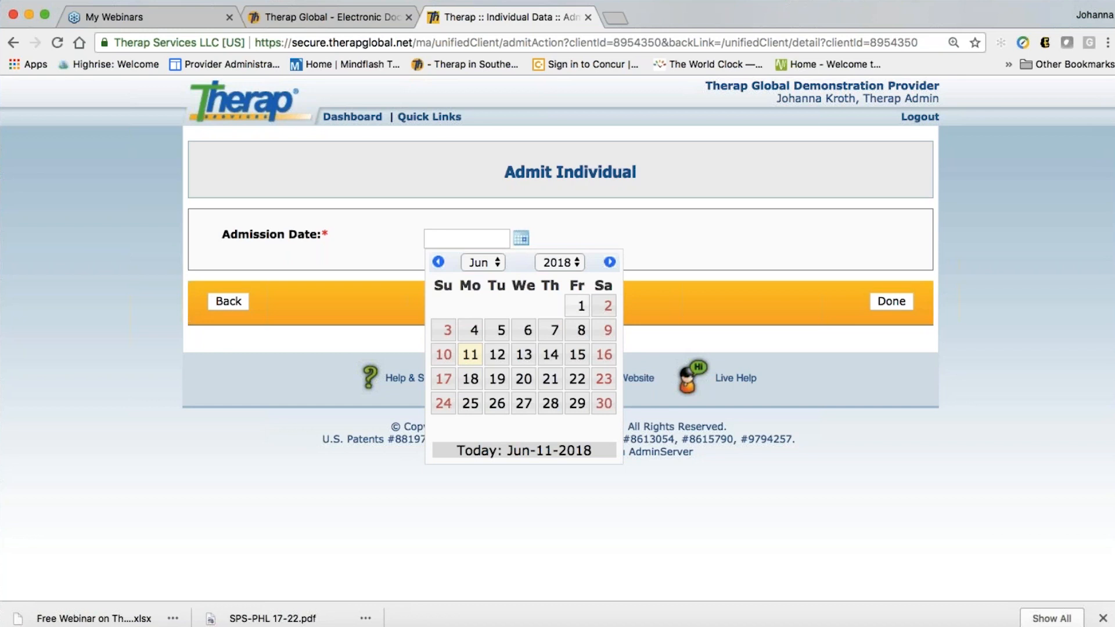
pyautogui.click(582, 308)
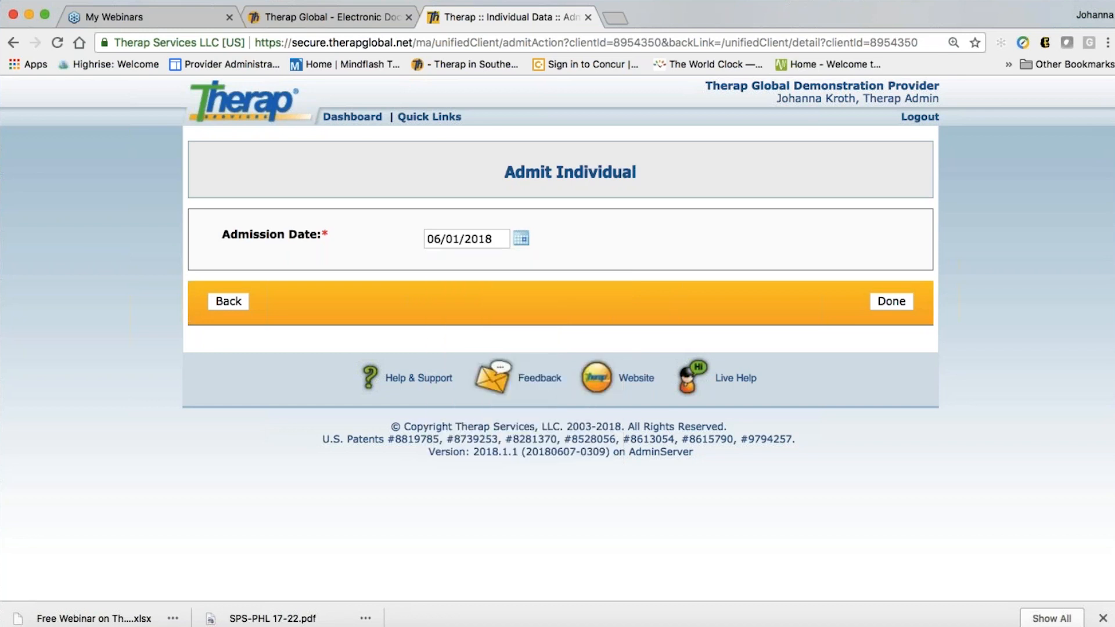
pyautogui.click(887, 302)
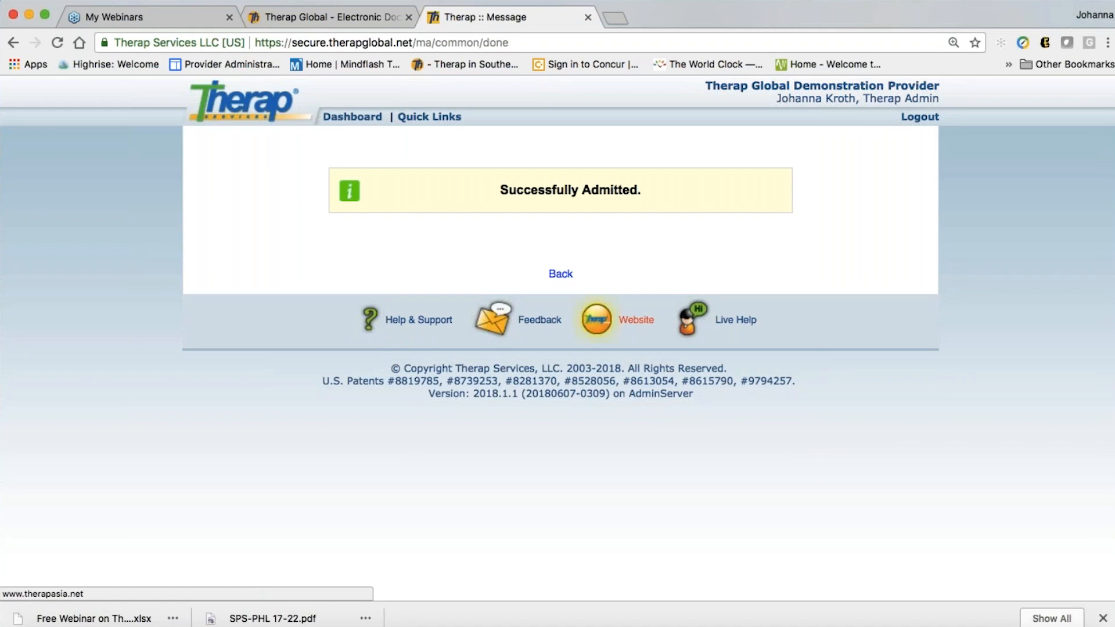
pyautogui.click(559, 276)
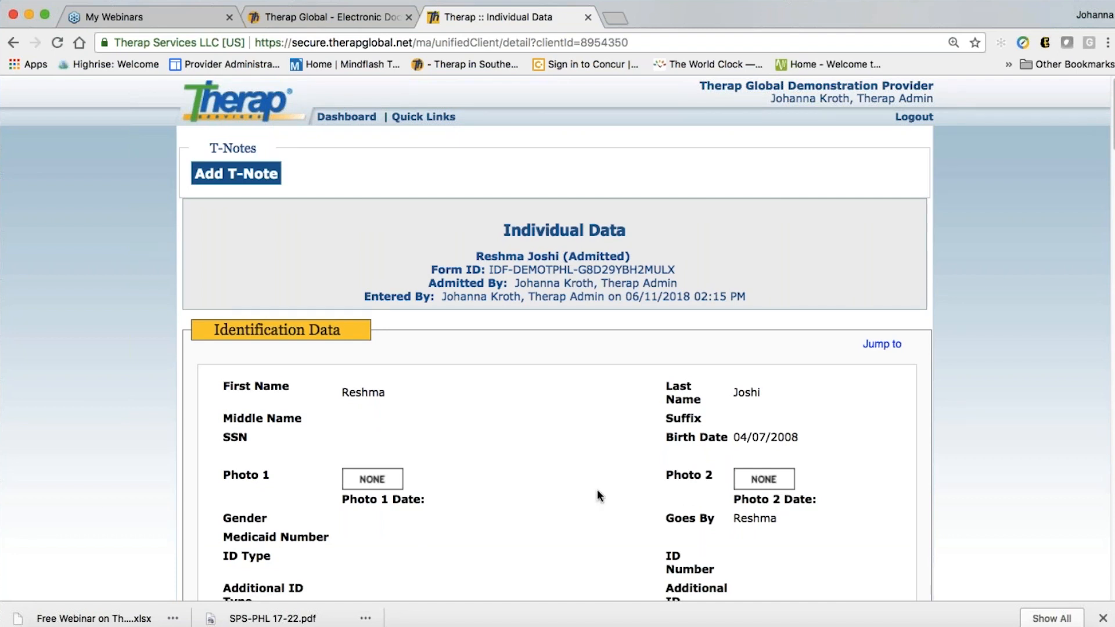
pyautogui.scroll(-1, 533, 494)
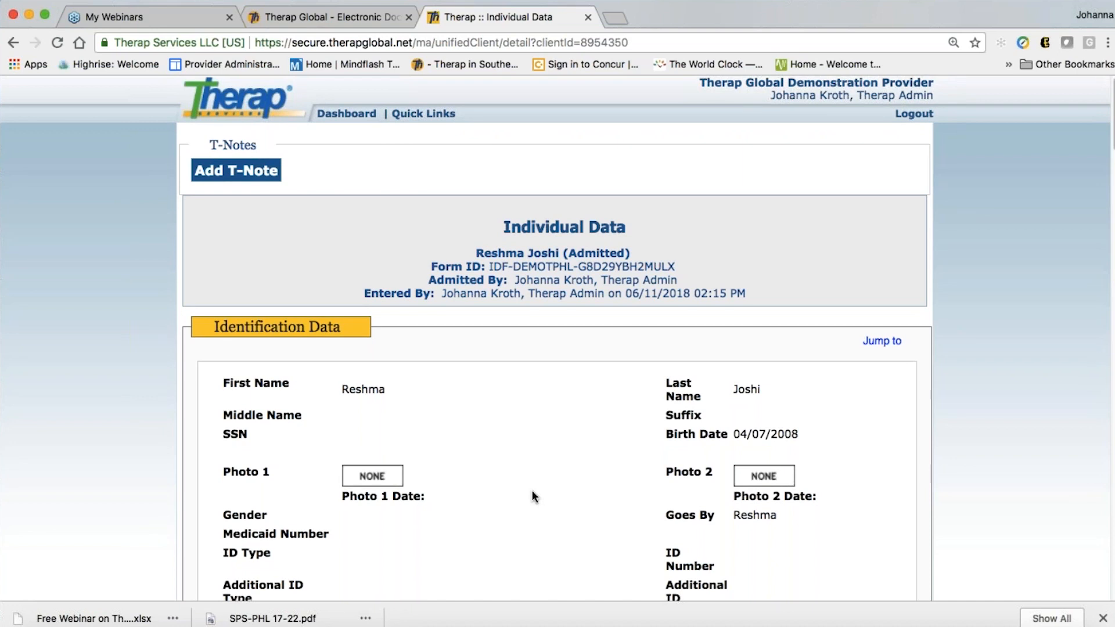
pyautogui.scroll(-10, 532, 493)
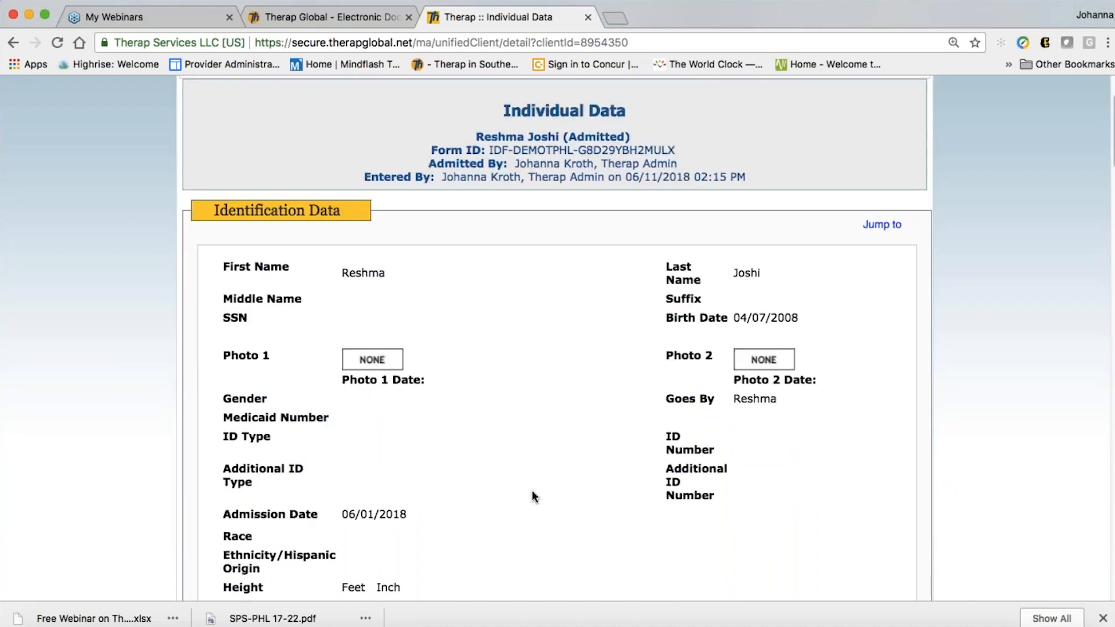
pyautogui.scroll(-3, 534, 495)
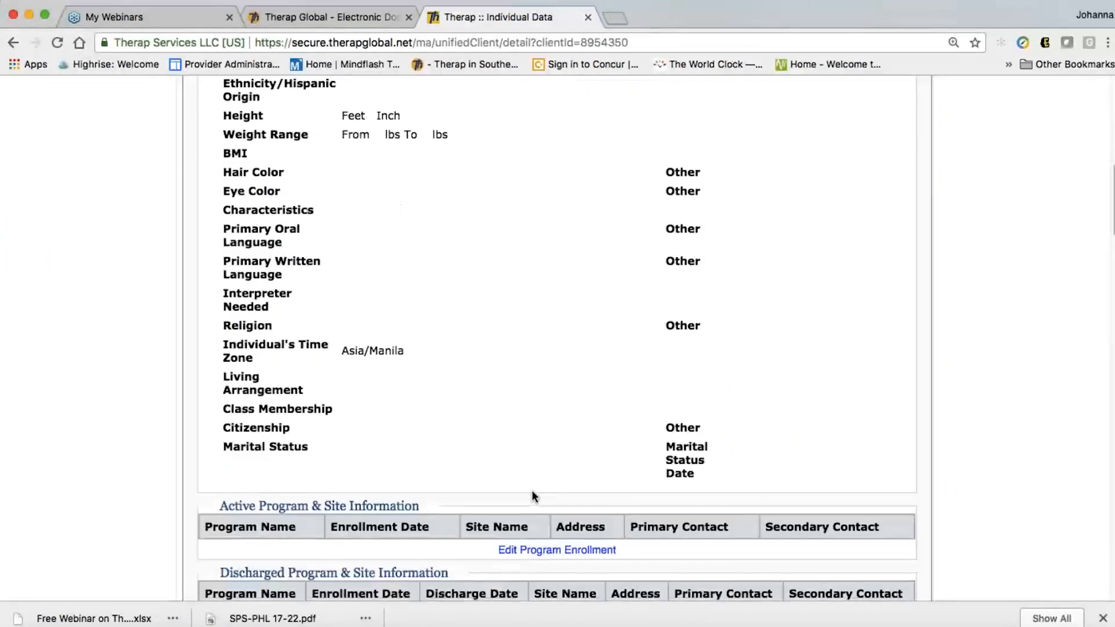
pyautogui.scroll(-15, 555, 536)
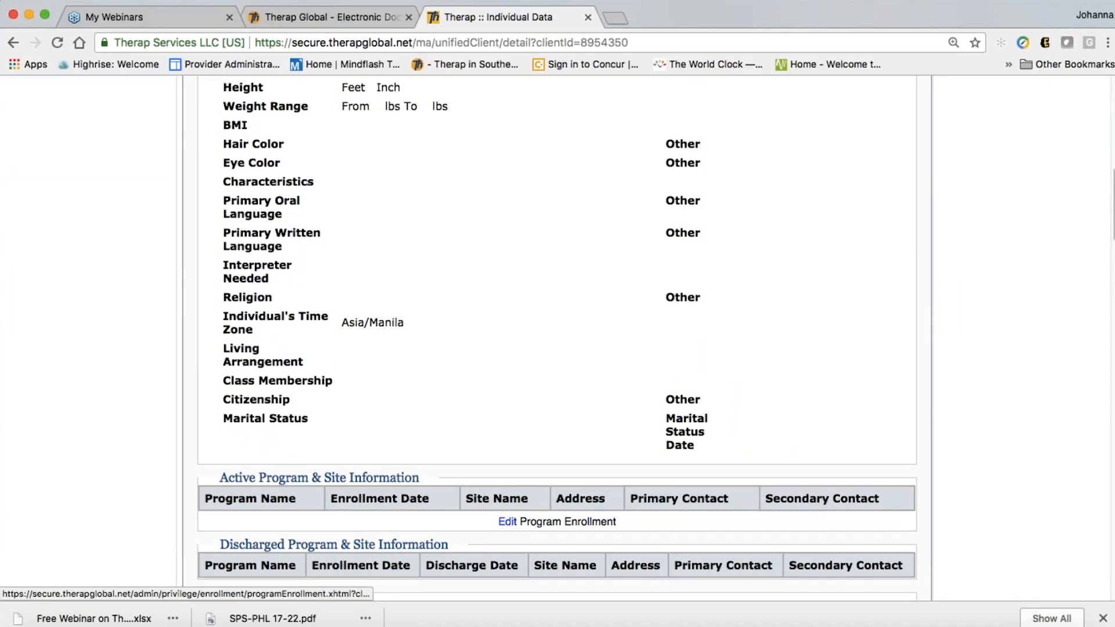
pyautogui.scroll(-4, 569, 527)
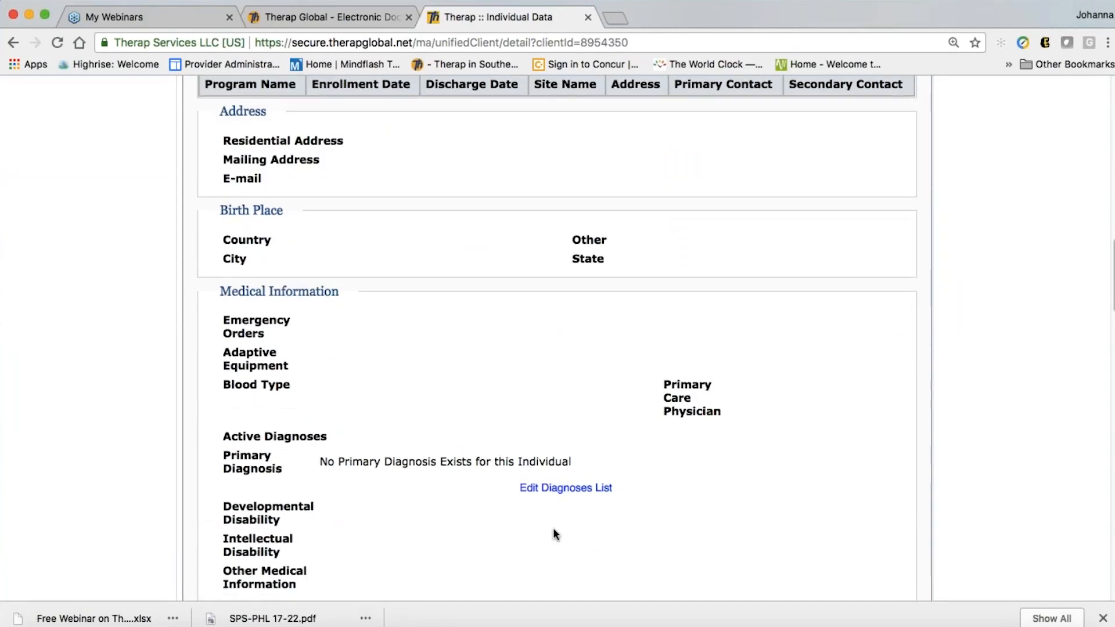
pyautogui.scroll(-6, 569, 528)
pyautogui.scroll(-20, 569, 529)
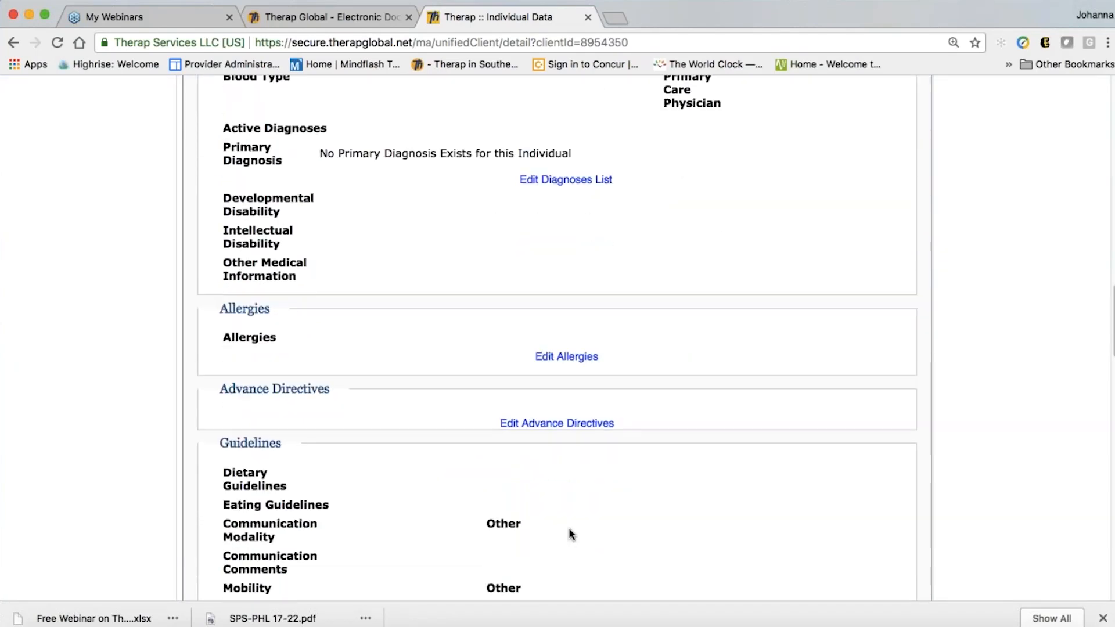
pyautogui.scroll(-20, 569, 527)
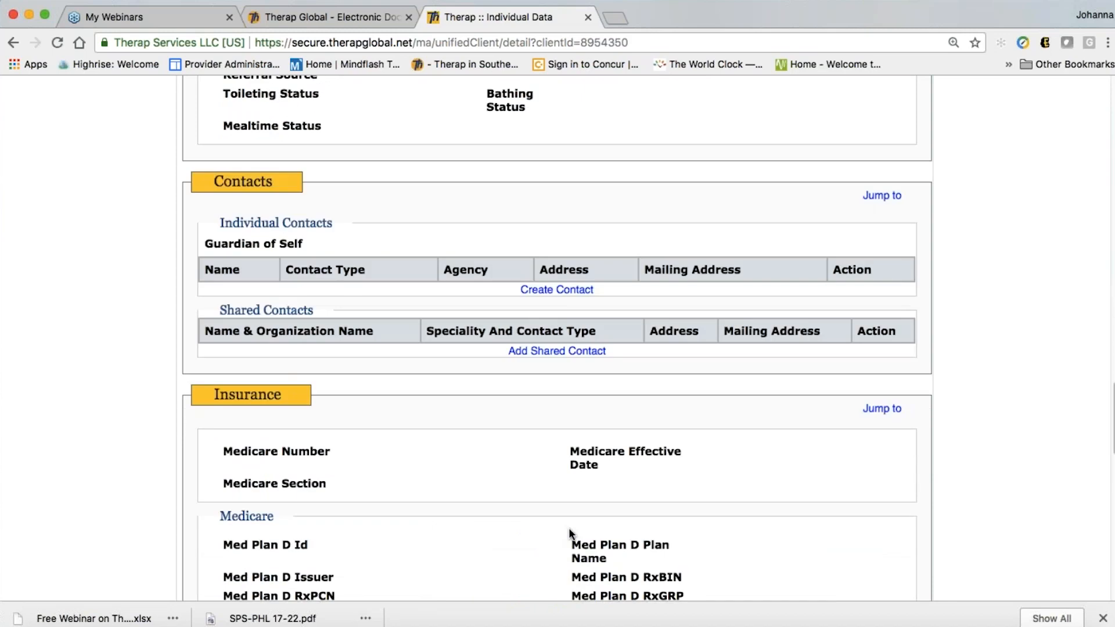
pyautogui.scroll(-5, 555, 407)
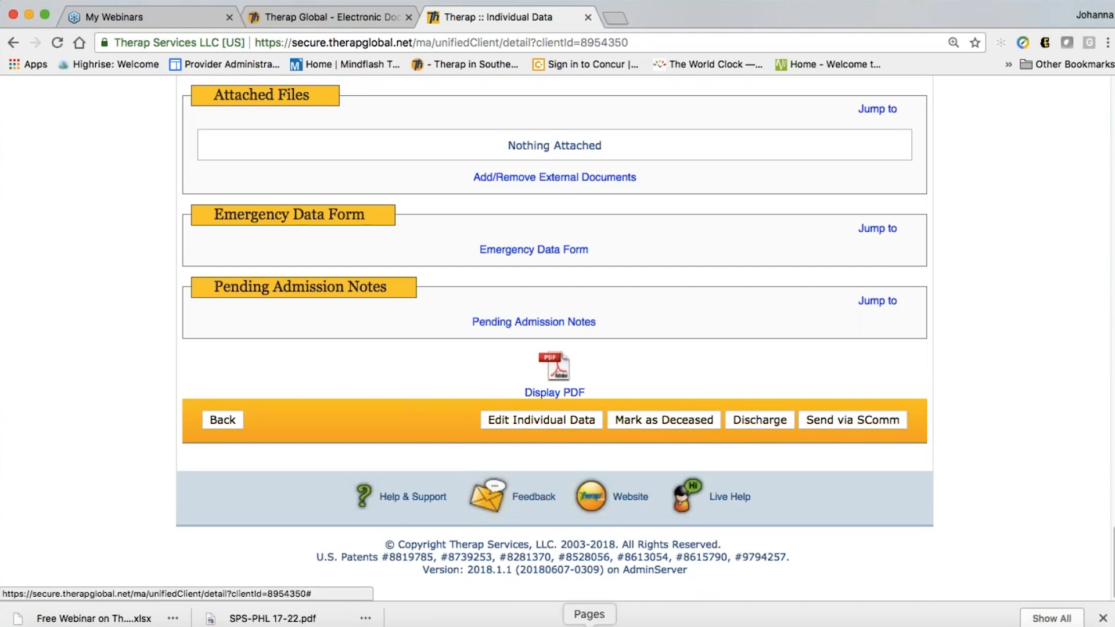
# Open Edit Individual Data and scroll down to the Gender, ID Type and Race fields
pyautogui.click(542, 420)
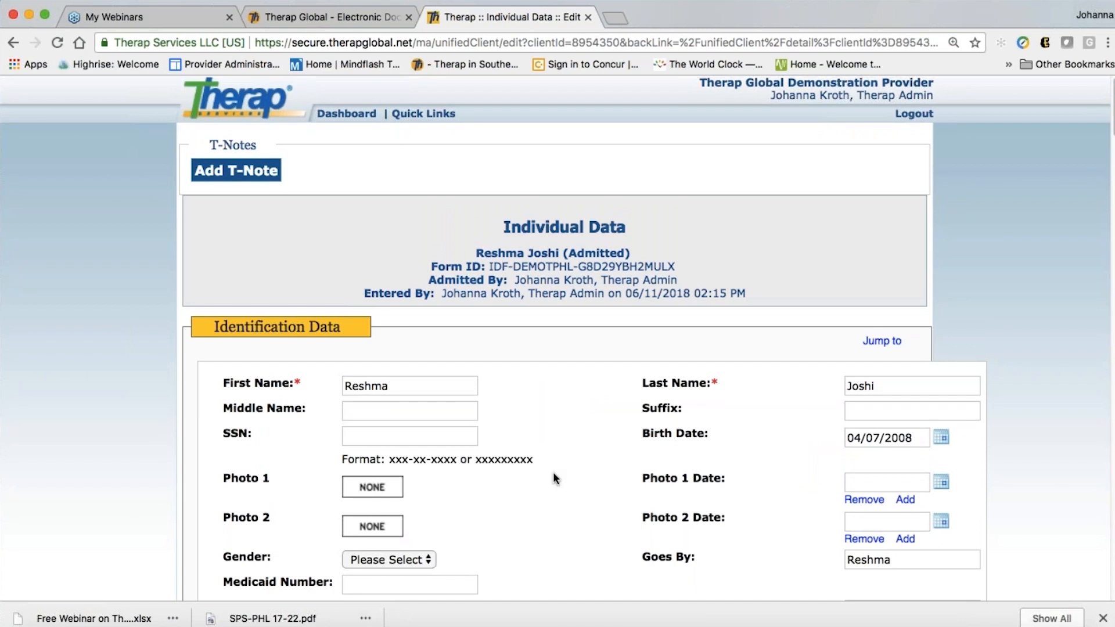
pyautogui.scroll(-3, 553, 473)
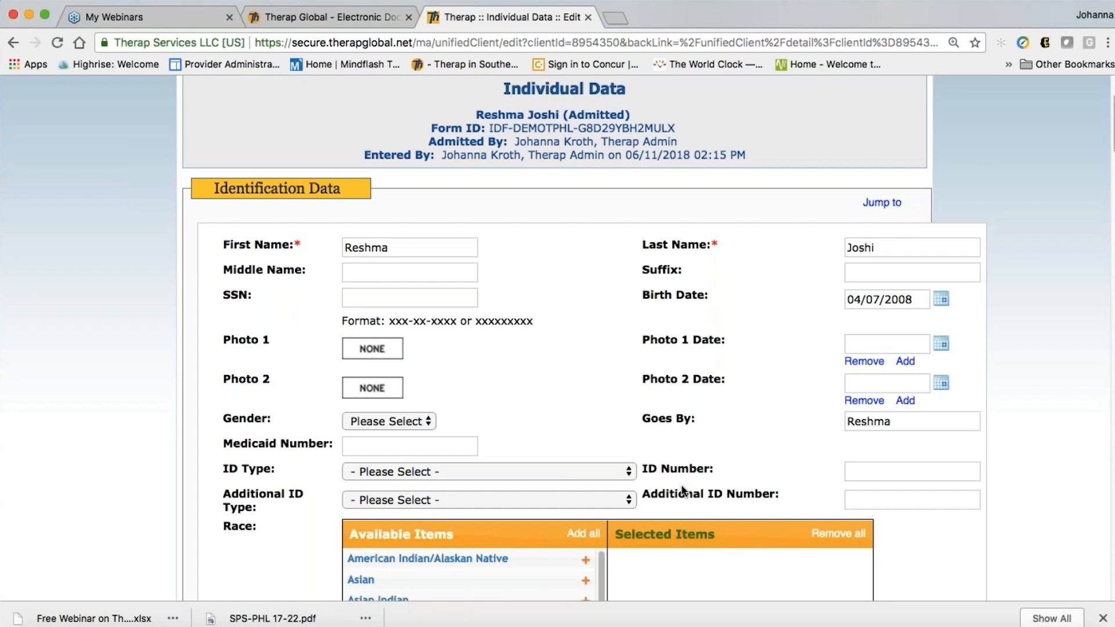
pyautogui.scroll(-2, 571, 375)
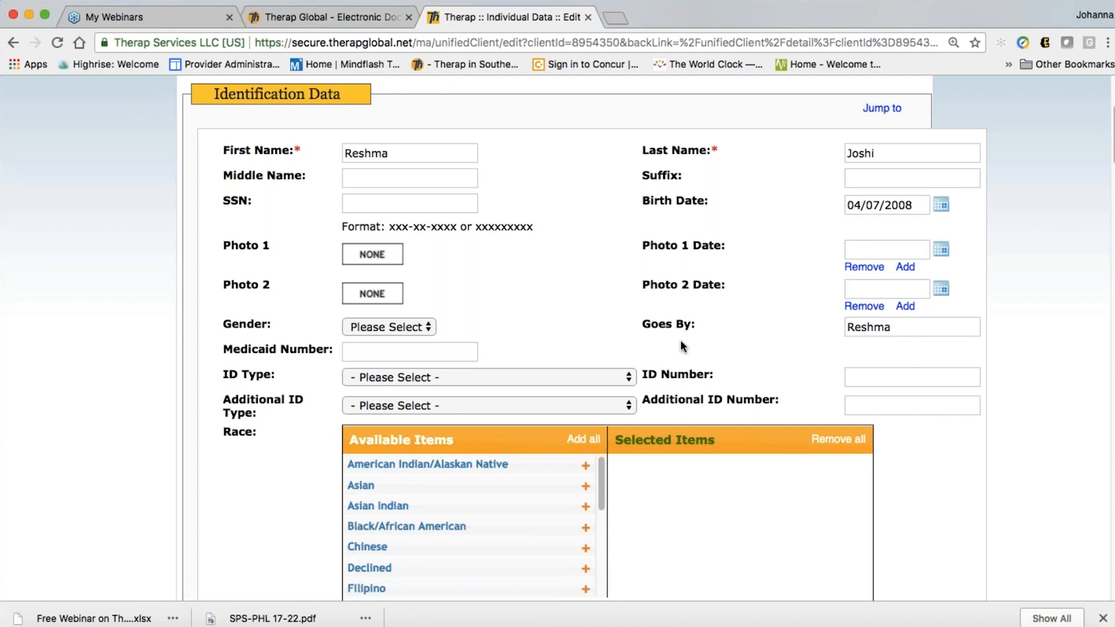
pyautogui.scroll(-2, 667, 330)
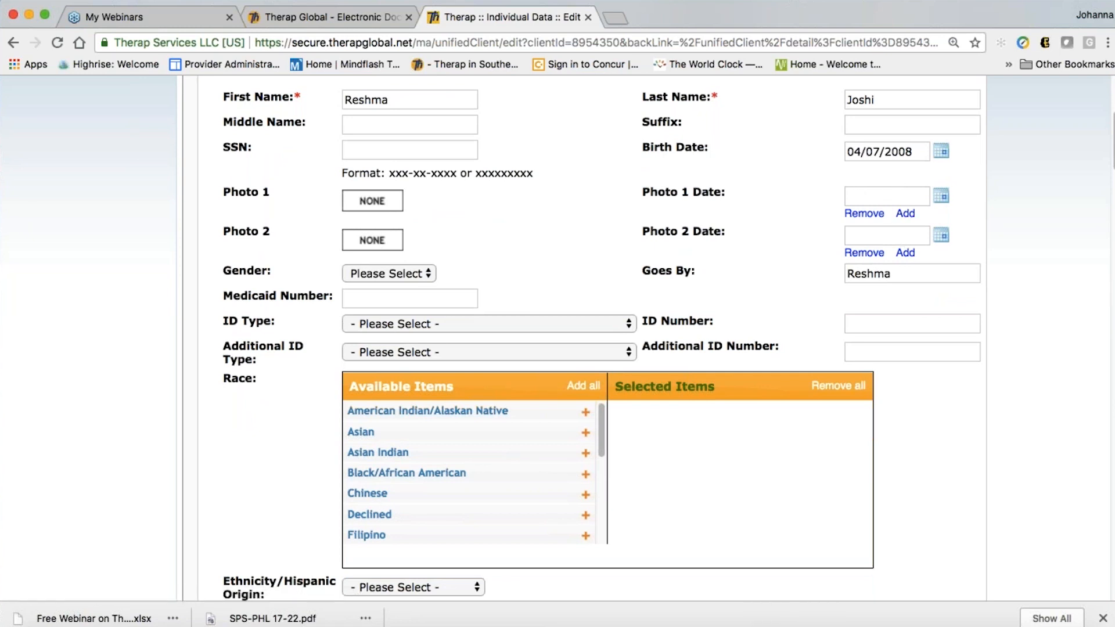
pyautogui.scroll(-2, 540, 291)
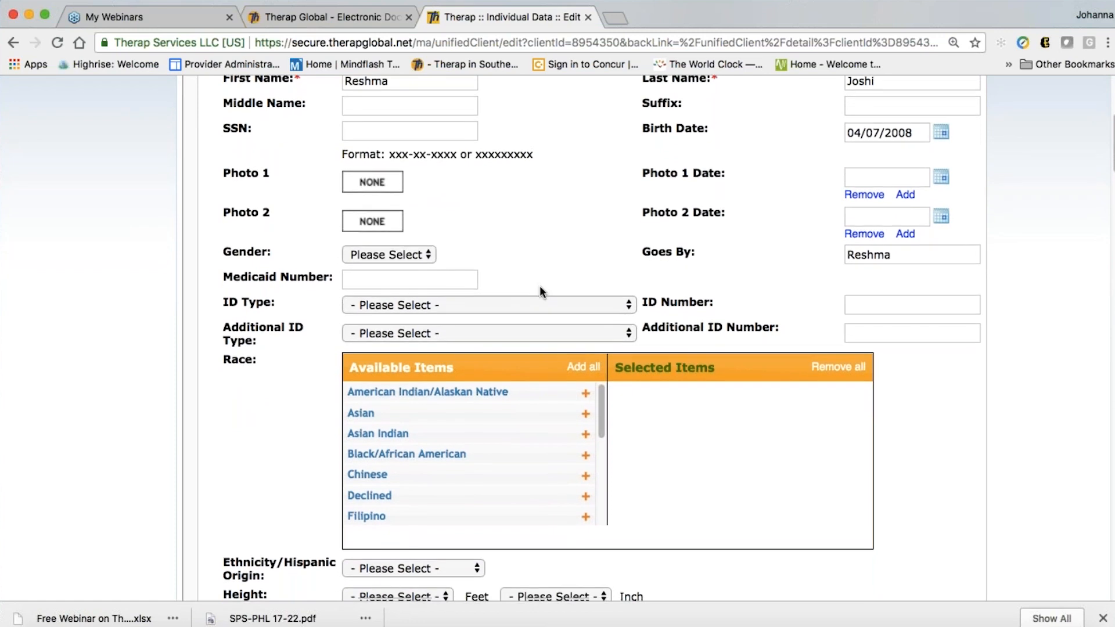
pyautogui.scroll(-1, 539, 287)
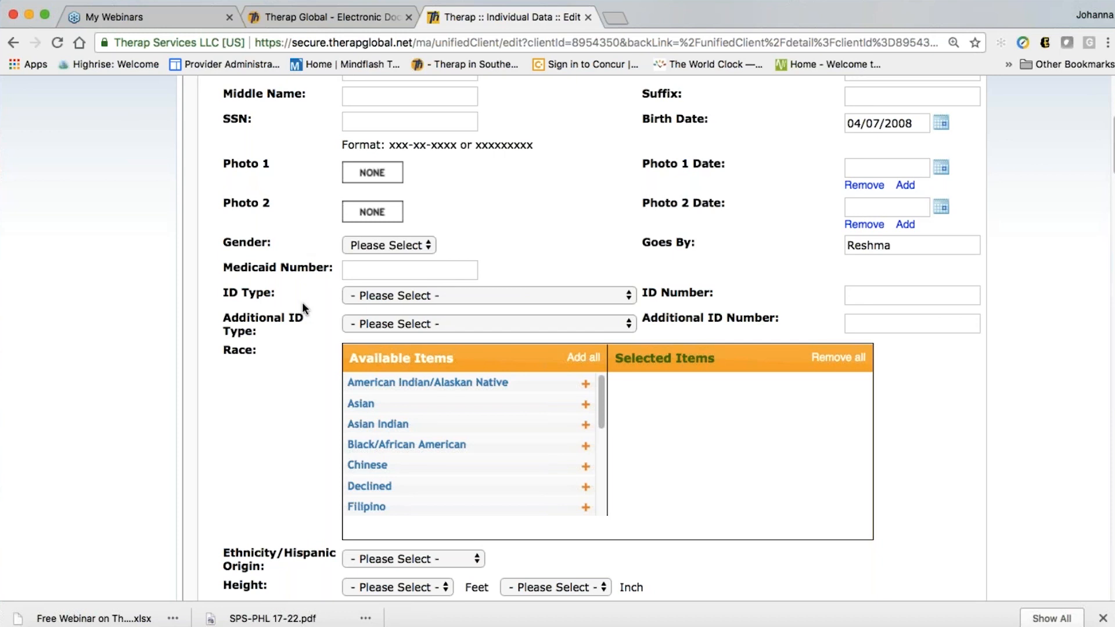
# Set the individual's gender to Female
pyautogui.click(368, 246)
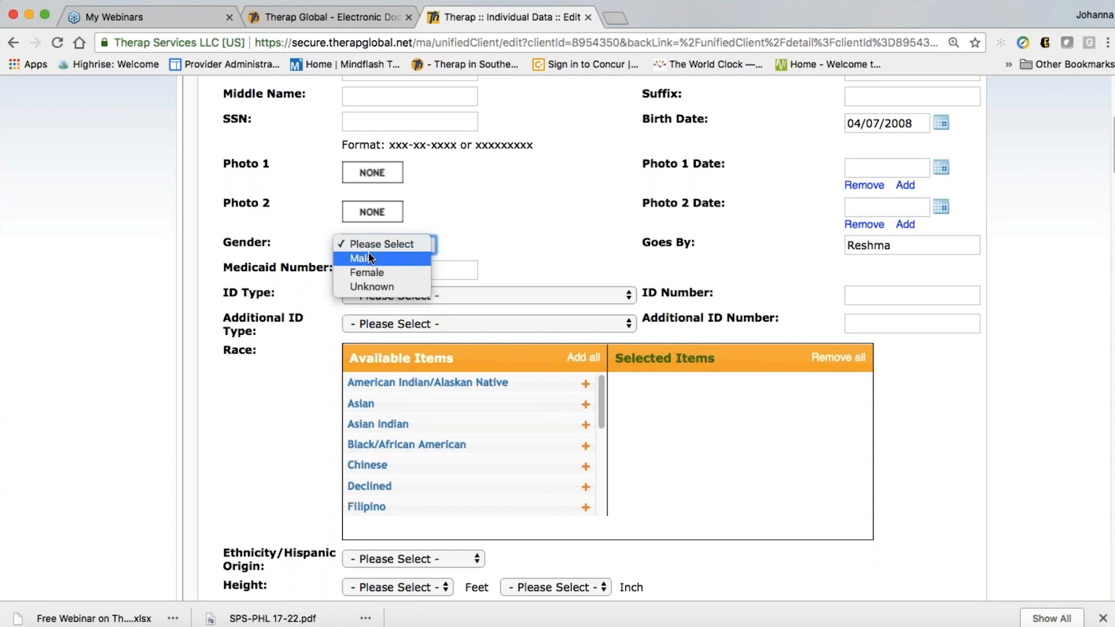
pyautogui.click(369, 272)
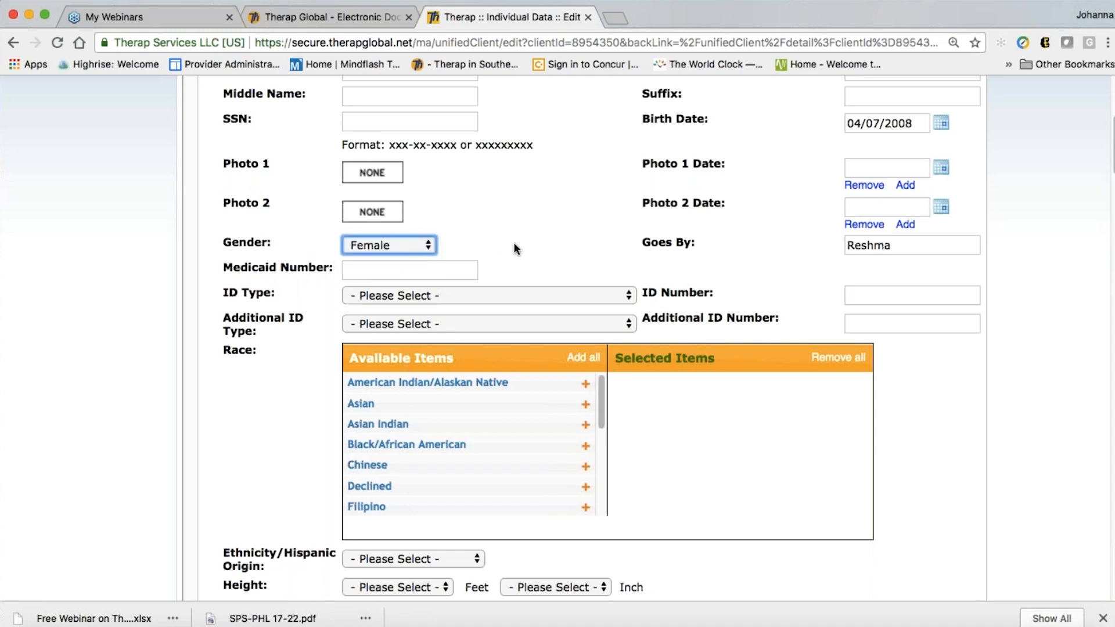
pyautogui.scroll(-2, 519, 360)
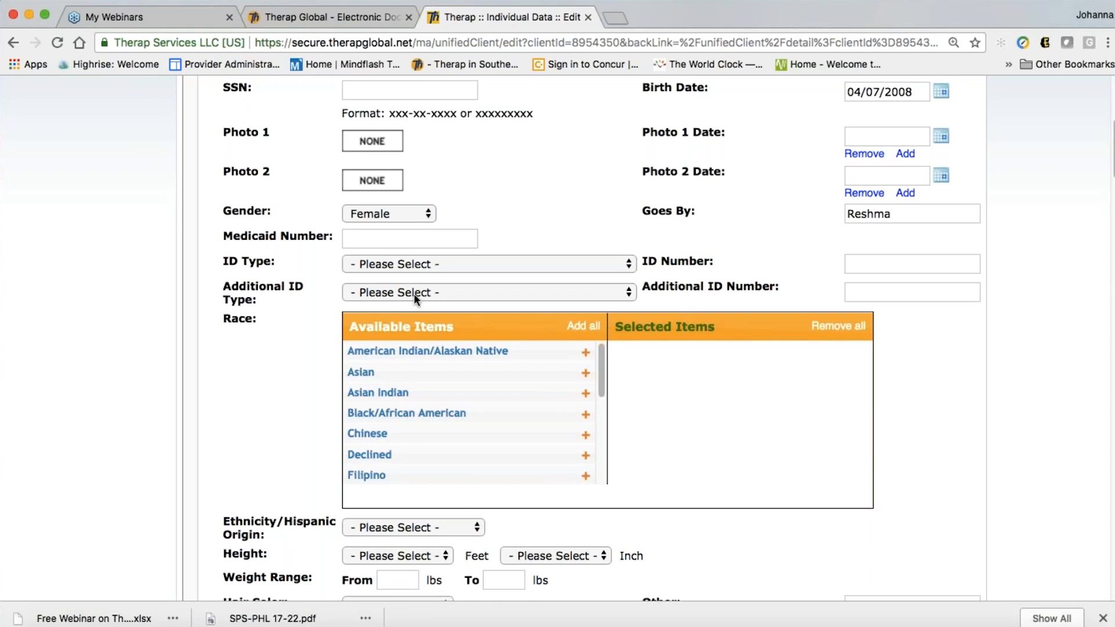
pyautogui.scroll(-1, 502, 409)
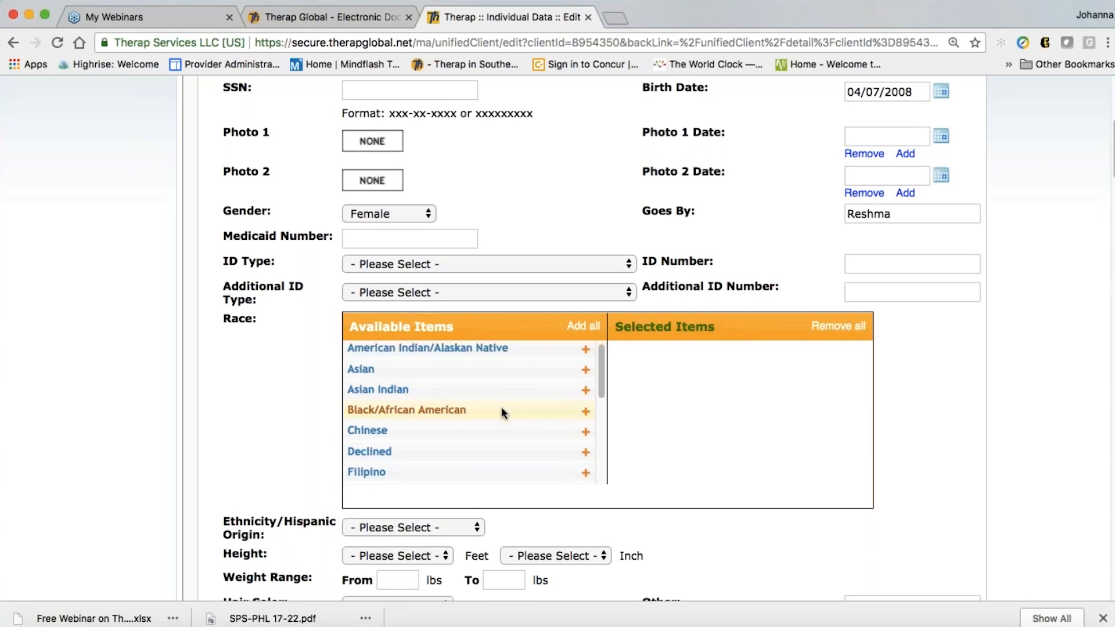
pyautogui.scroll(-2, 503, 411)
pyautogui.scroll(2, 503, 411)
pyautogui.scroll(-1, 765, 438)
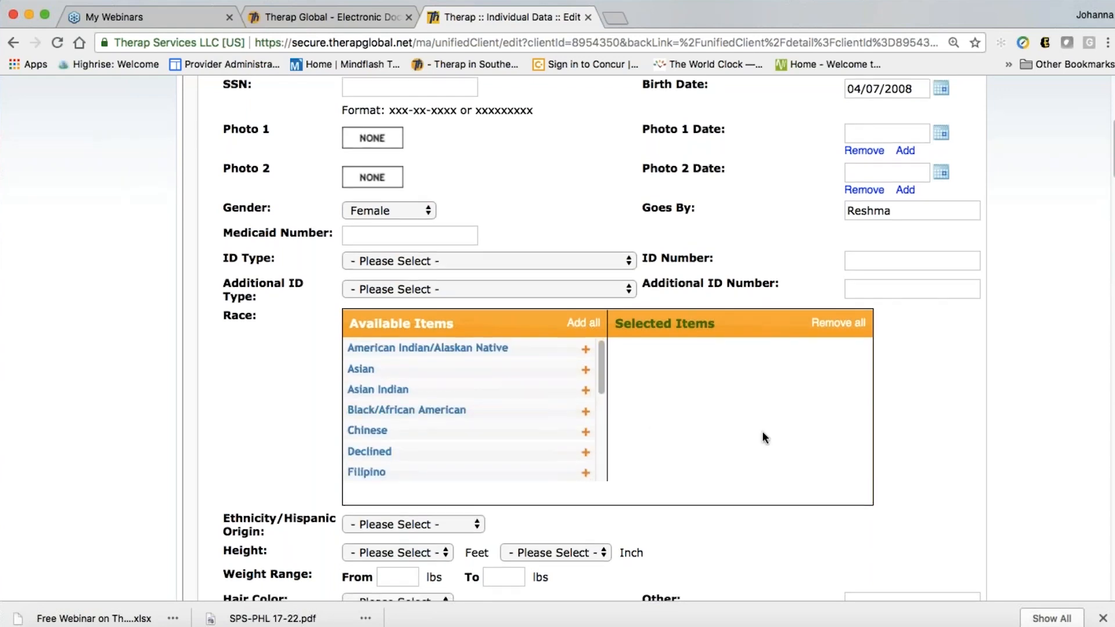
pyautogui.scroll(-3, 766, 430)
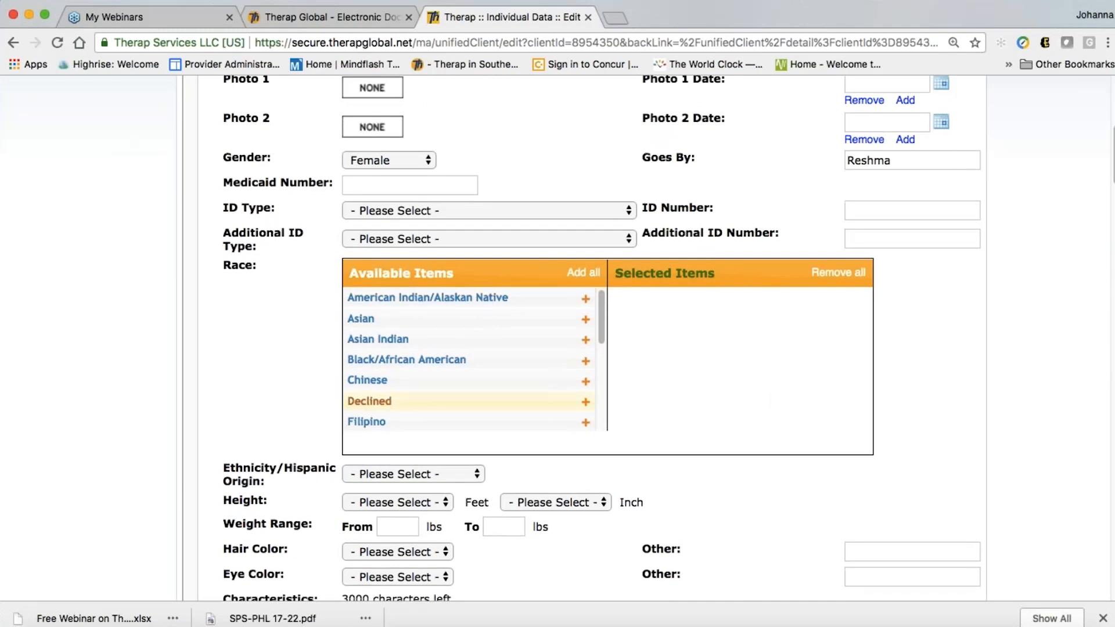
pyautogui.scroll(-2, 499, 357)
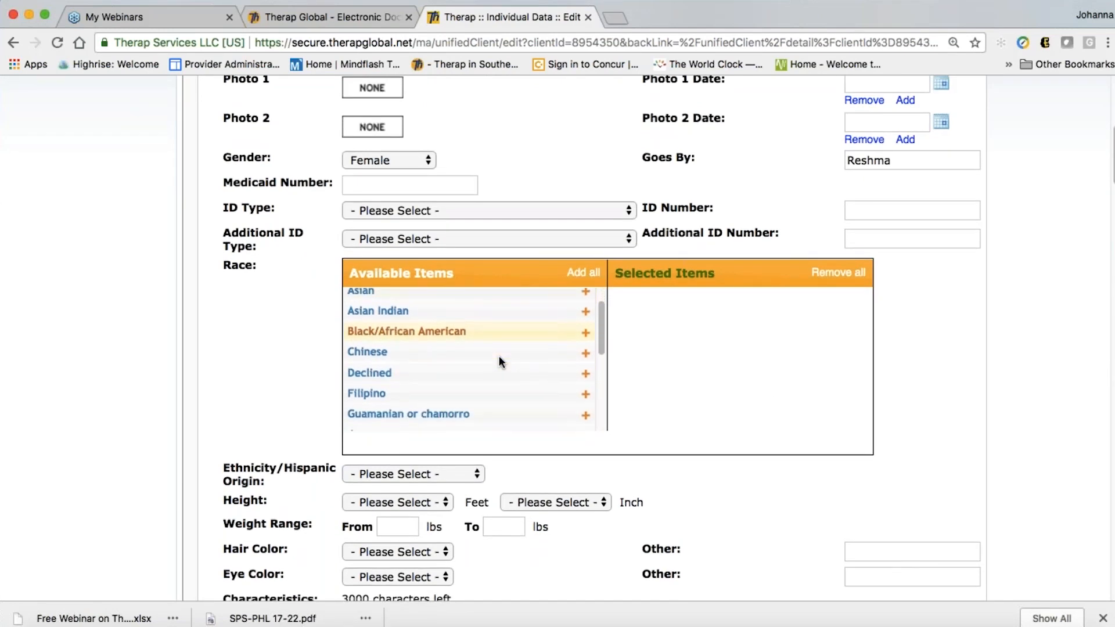
pyautogui.scroll(-3, 500, 361)
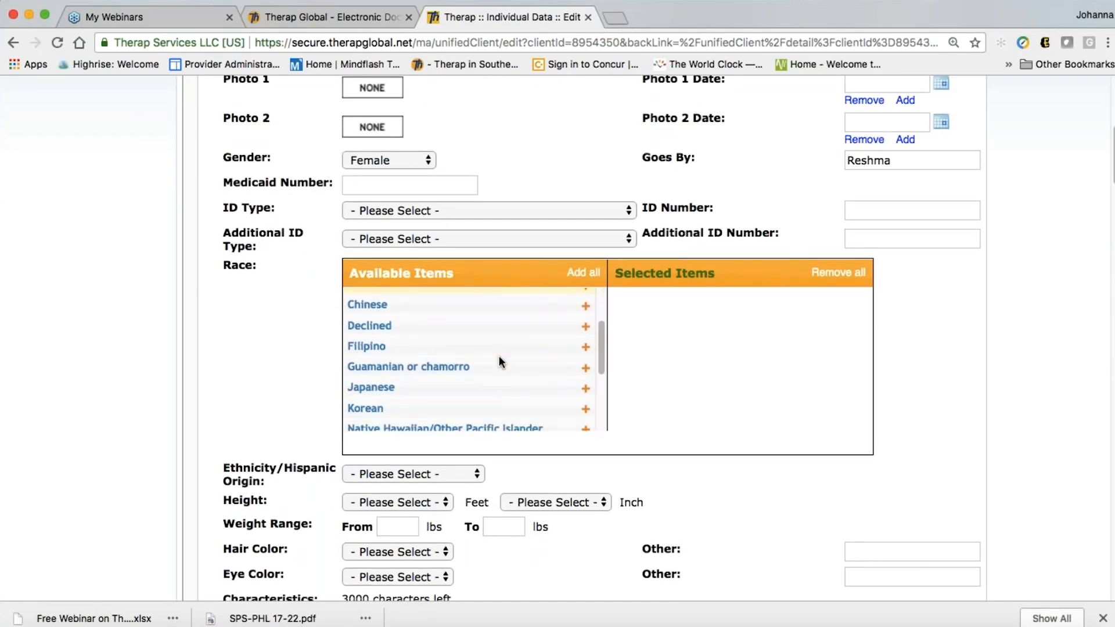
pyautogui.scroll(-5, 500, 361)
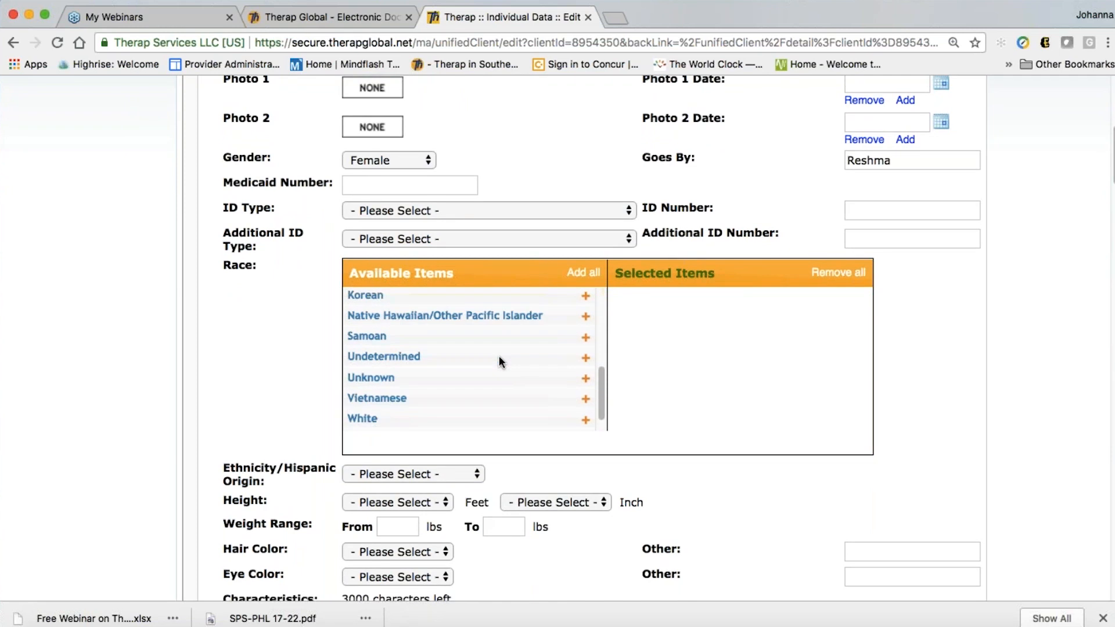
pyautogui.scroll(10, 499, 361)
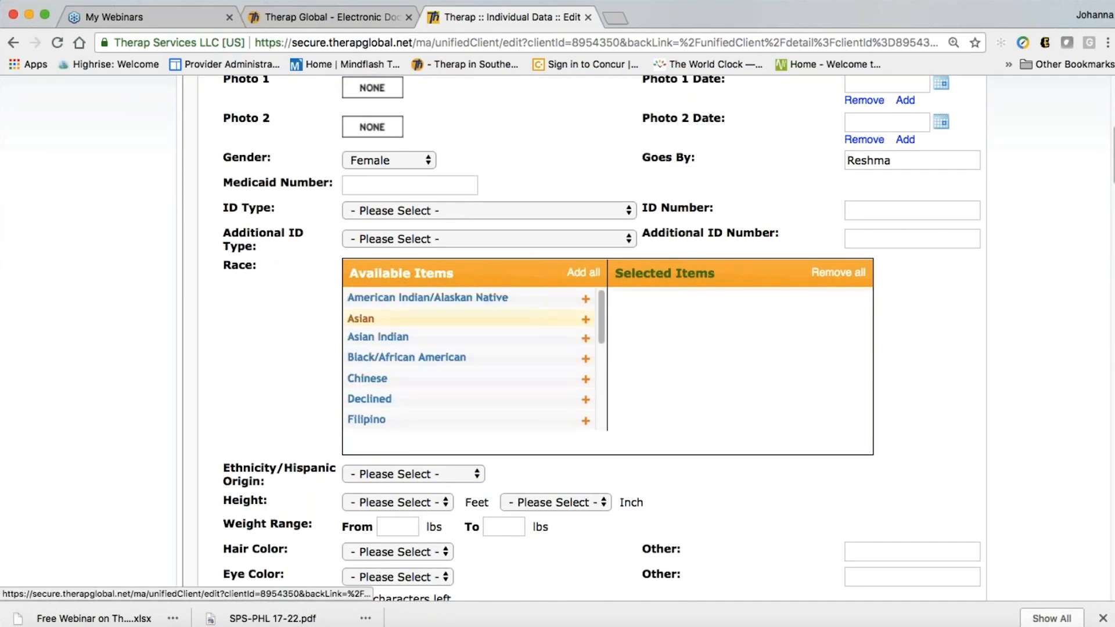
# Select Asian as the race and Bengali as the ethnicity
pyautogui.click(585, 318)
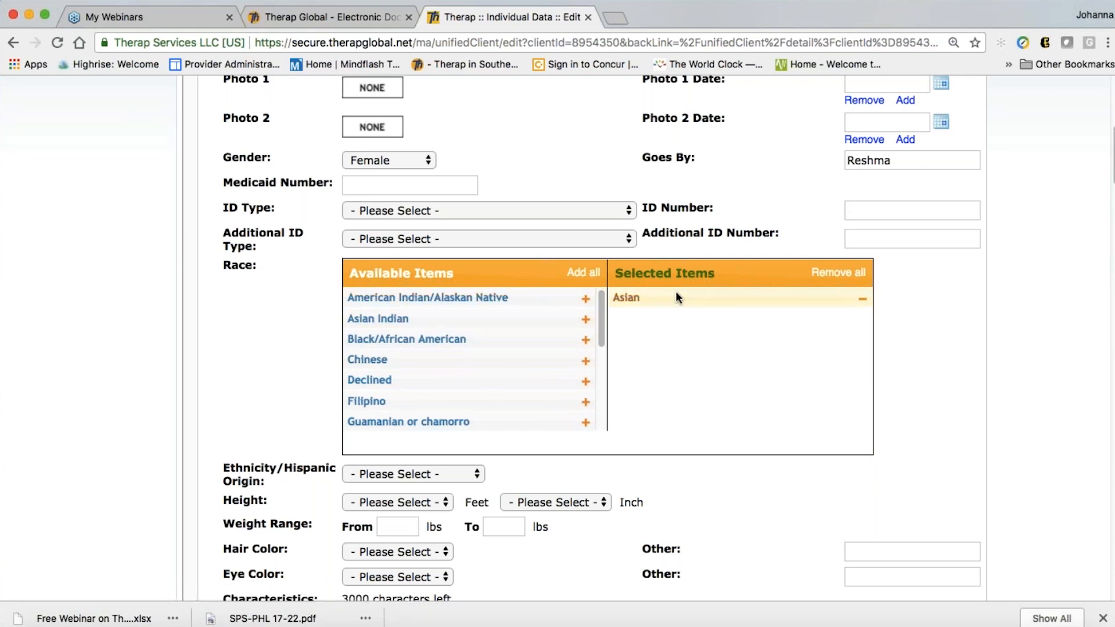
pyautogui.click(862, 299)
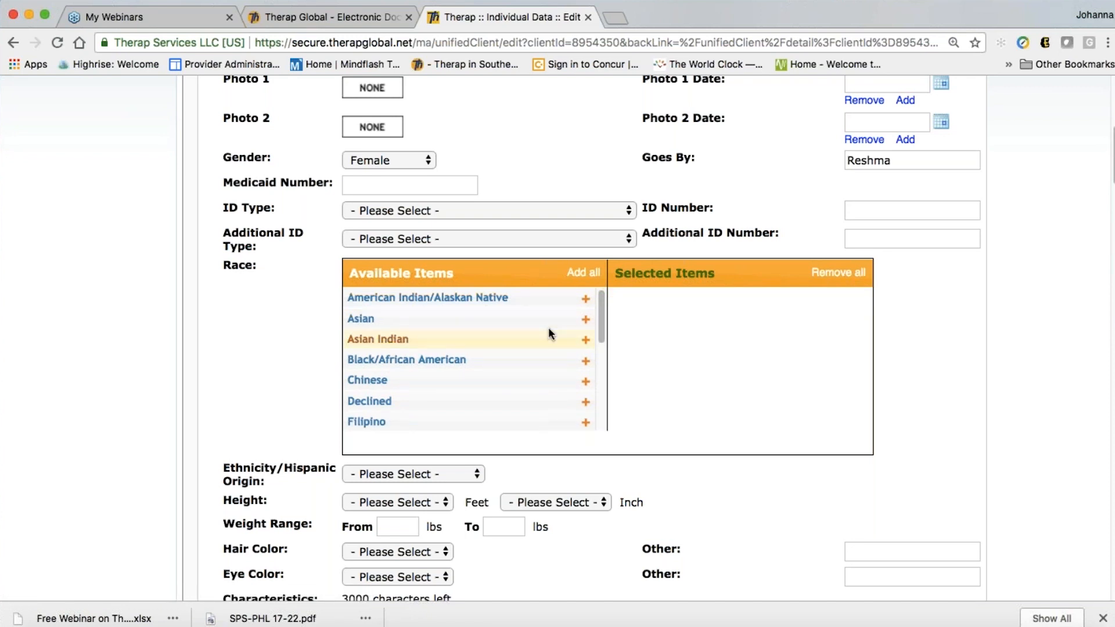
pyautogui.click(585, 319)
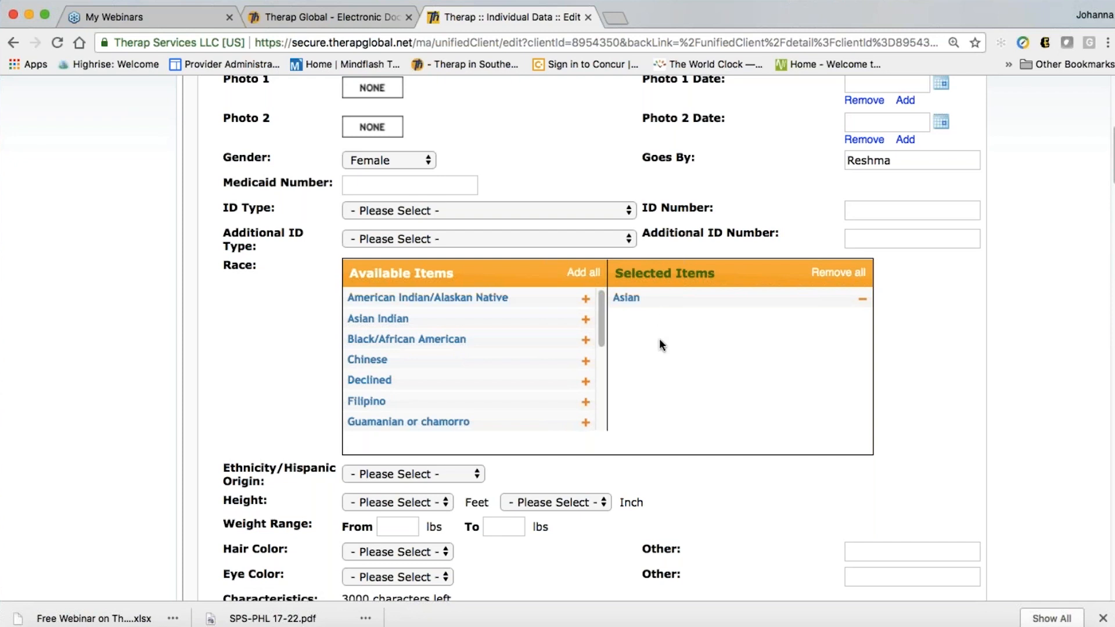
pyautogui.scroll(-3, 668, 346)
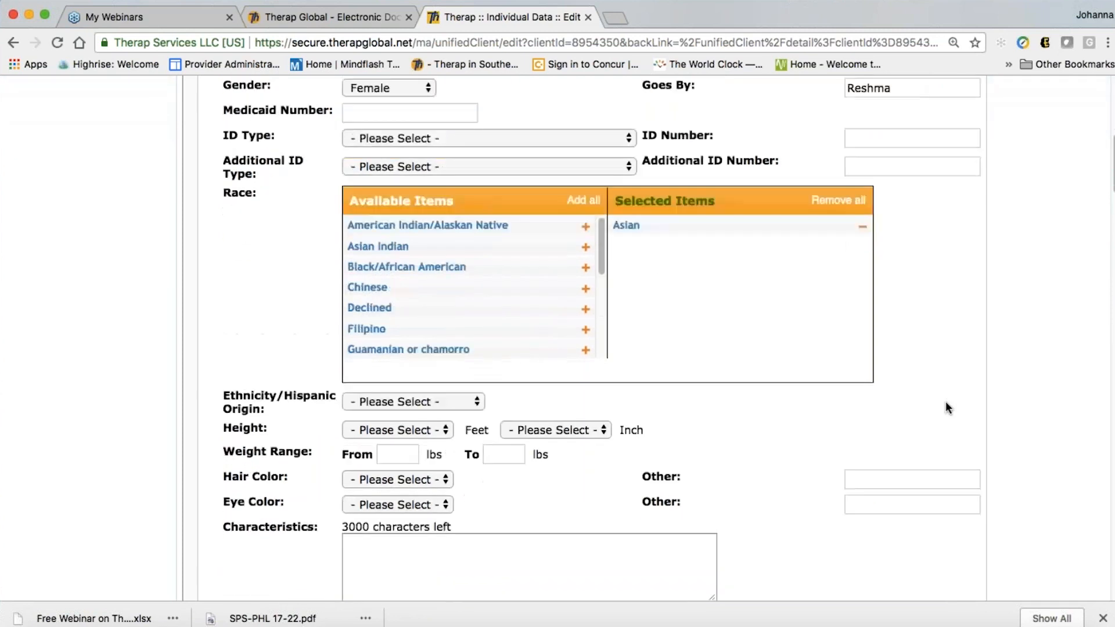
pyautogui.scroll(-5, 945, 402)
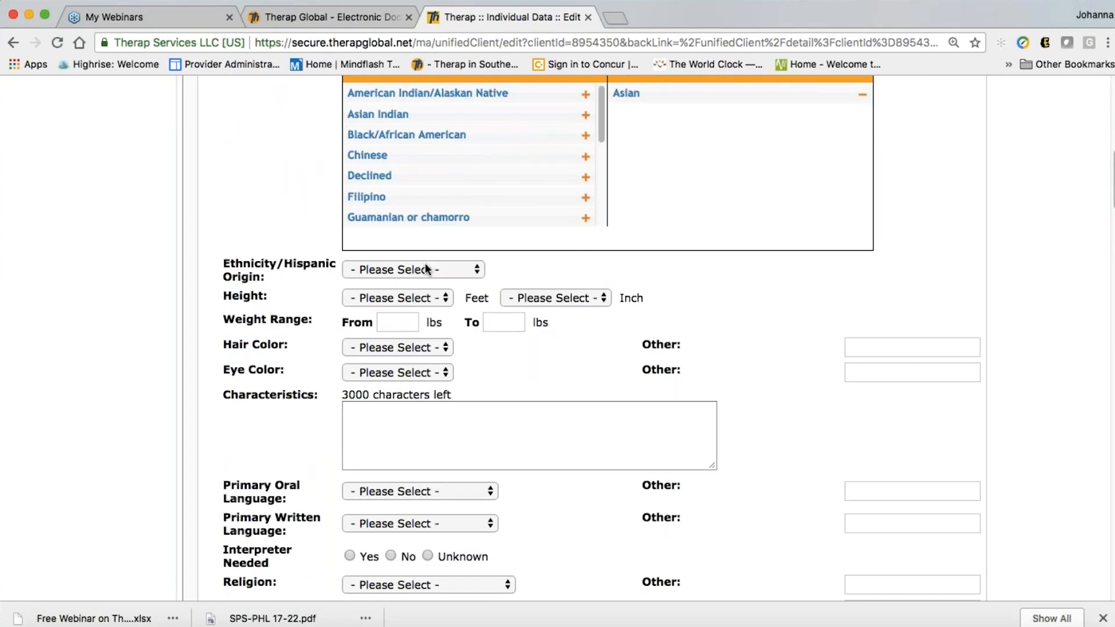
pyautogui.click(424, 270)
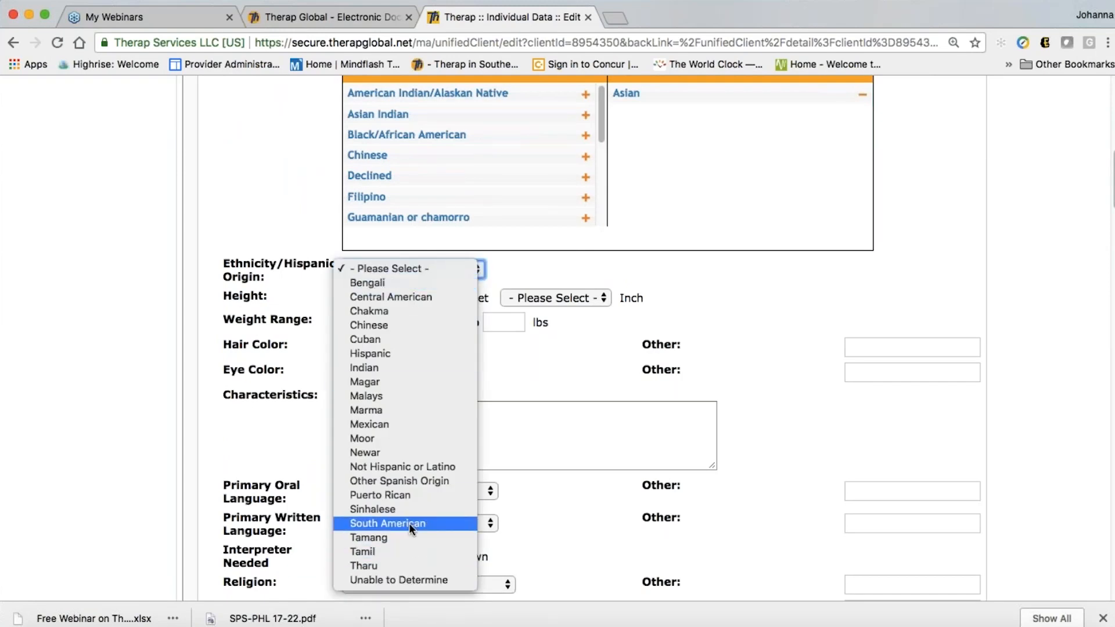
pyautogui.click(380, 283)
pyautogui.click(430, 284)
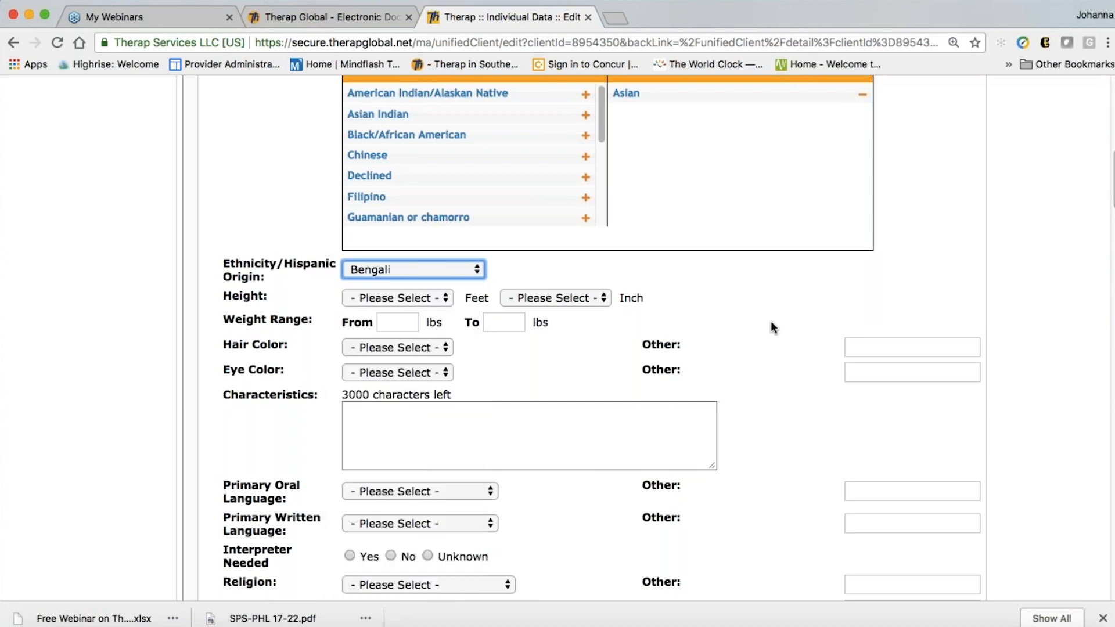
pyautogui.click(772, 320)
pyautogui.scroll(-1, 773, 326)
pyautogui.scroll(-1, 765, 318)
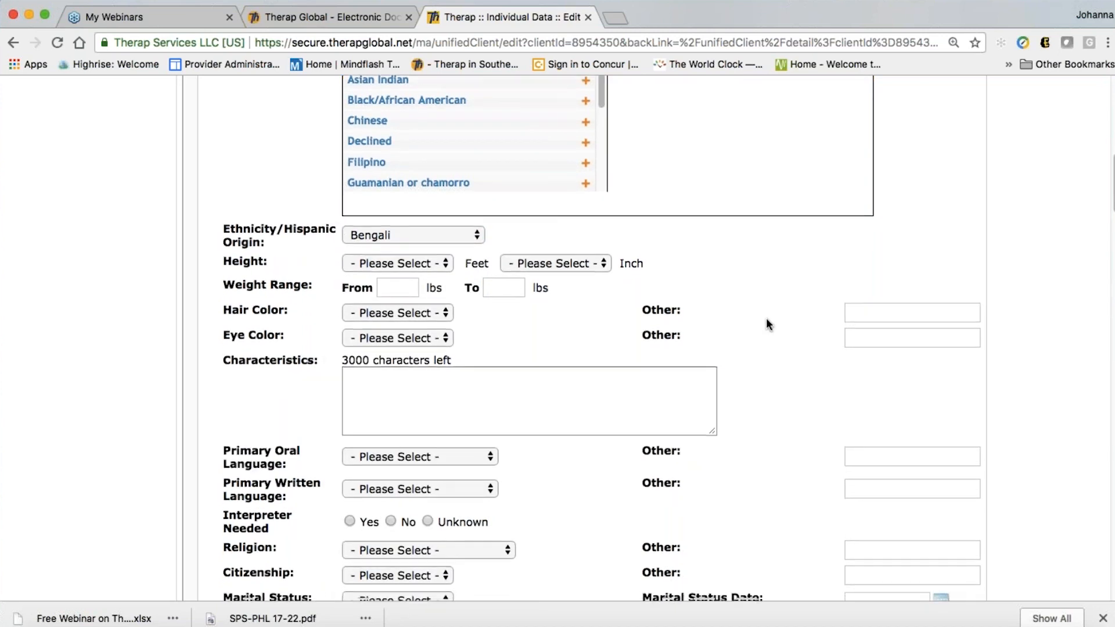
# Set the height to 4 feet 1 inch and Weight From to 77 lbs
pyautogui.click(389, 240)
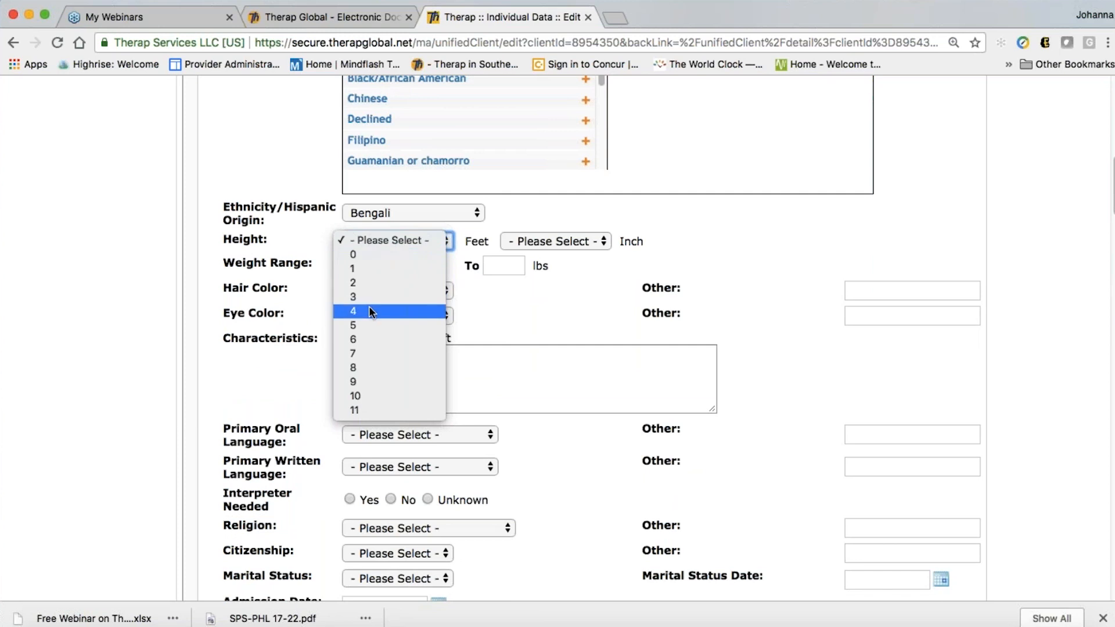
pyautogui.click(395, 312)
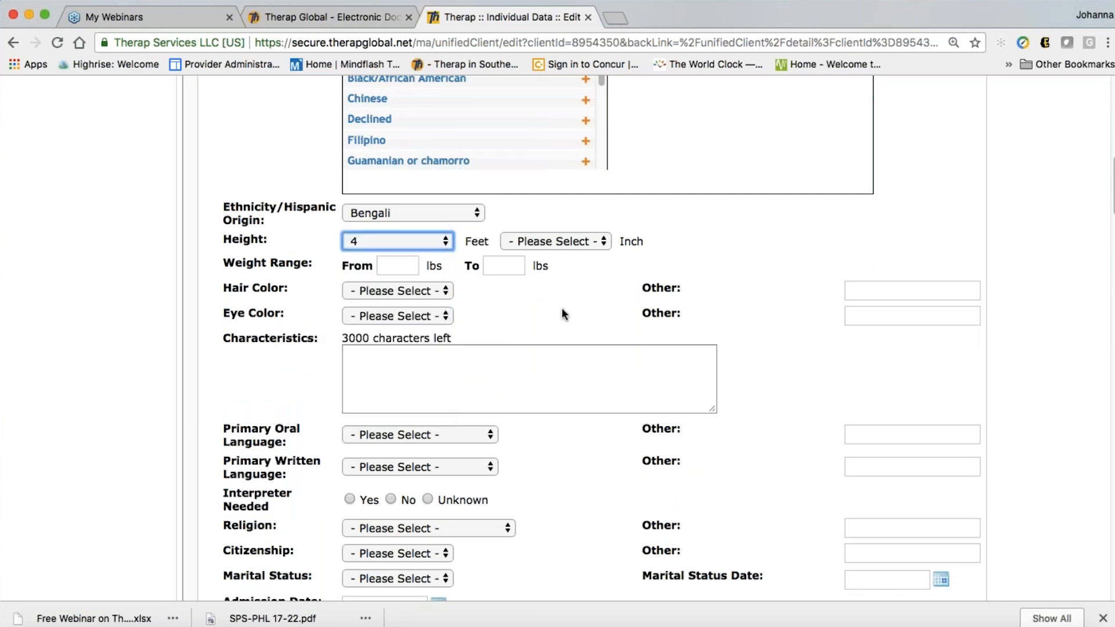
pyautogui.click(556, 244)
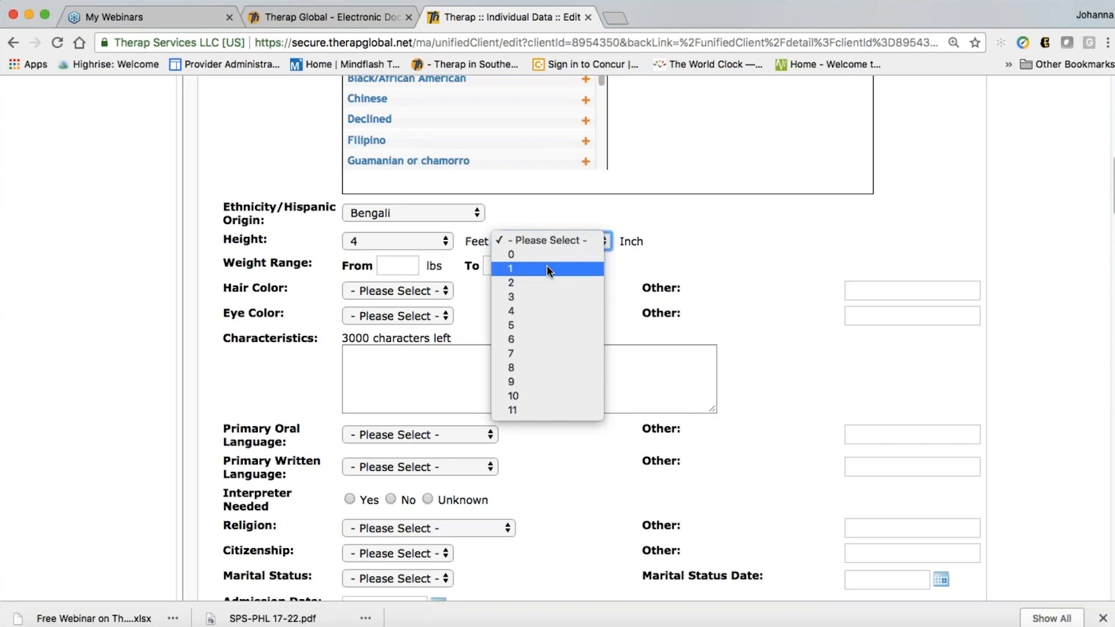
pyautogui.click(581, 269)
pyautogui.scroll(-1, 522, 270)
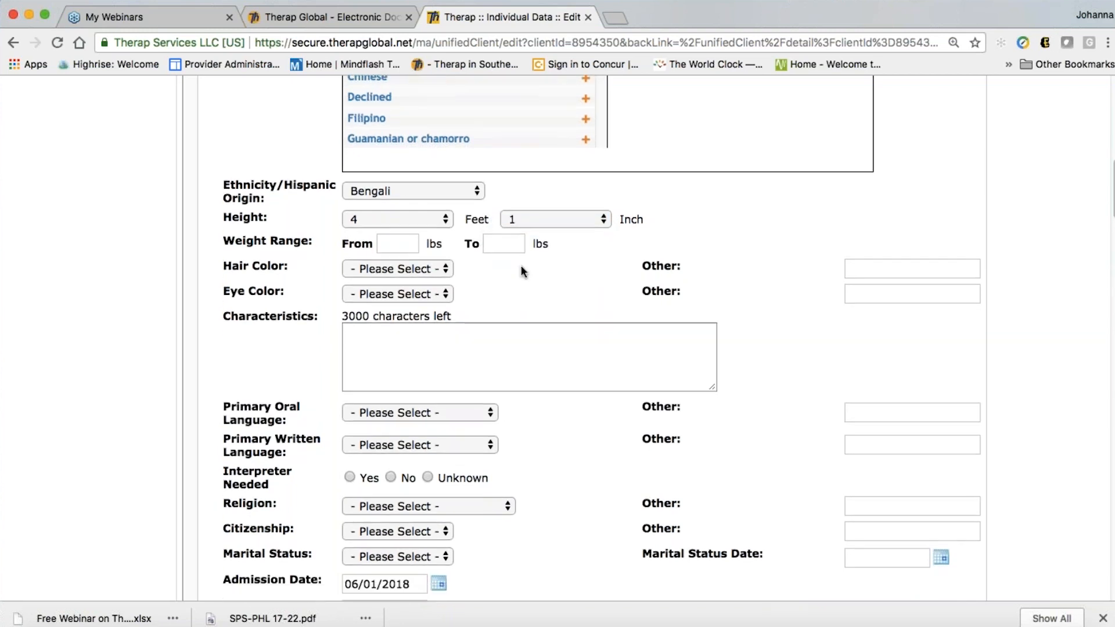
pyautogui.scroll(-1, 526, 248)
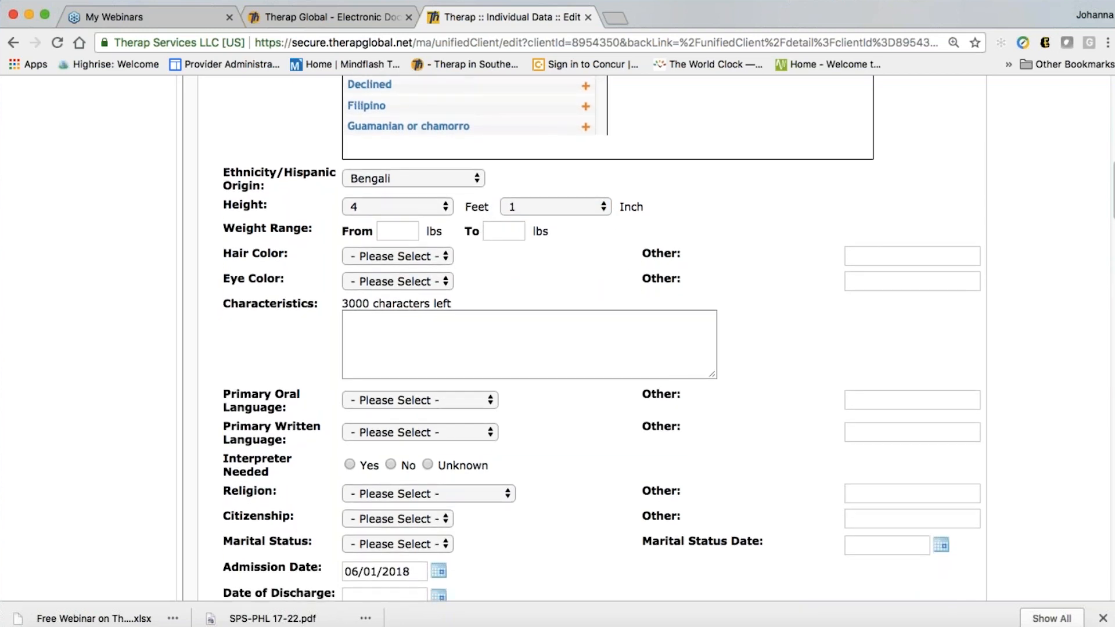
pyautogui.click(413, 232)
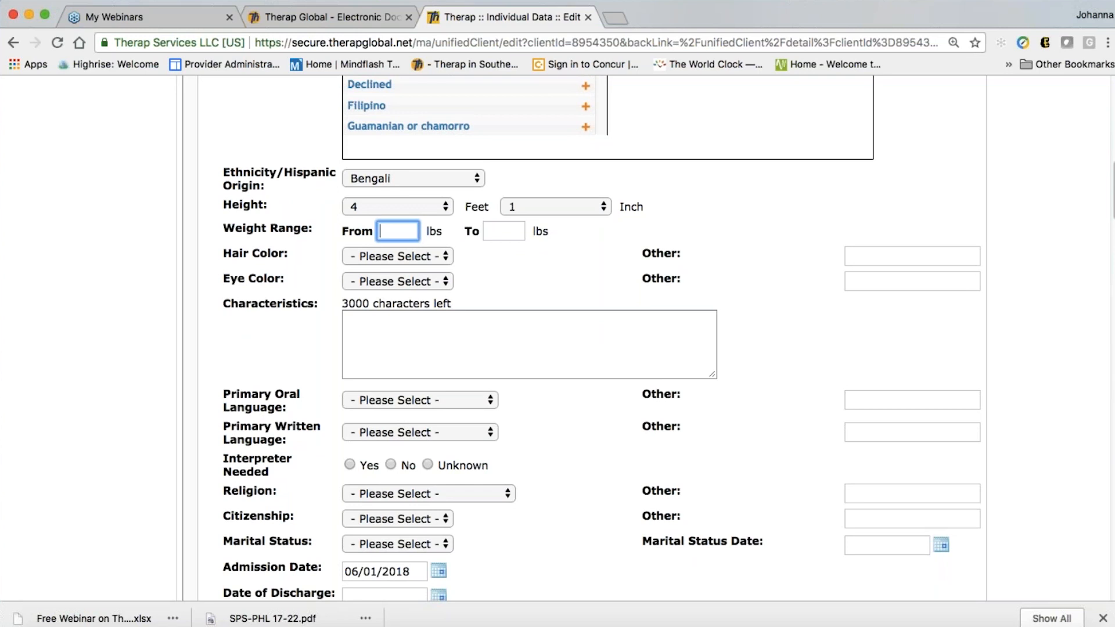
pyautogui.write('77')
pyautogui.click(608, 291)
pyautogui.scroll(-3, 609, 291)
# Set hair colour to Black and eye colour to Brown
pyautogui.click(403, 167)
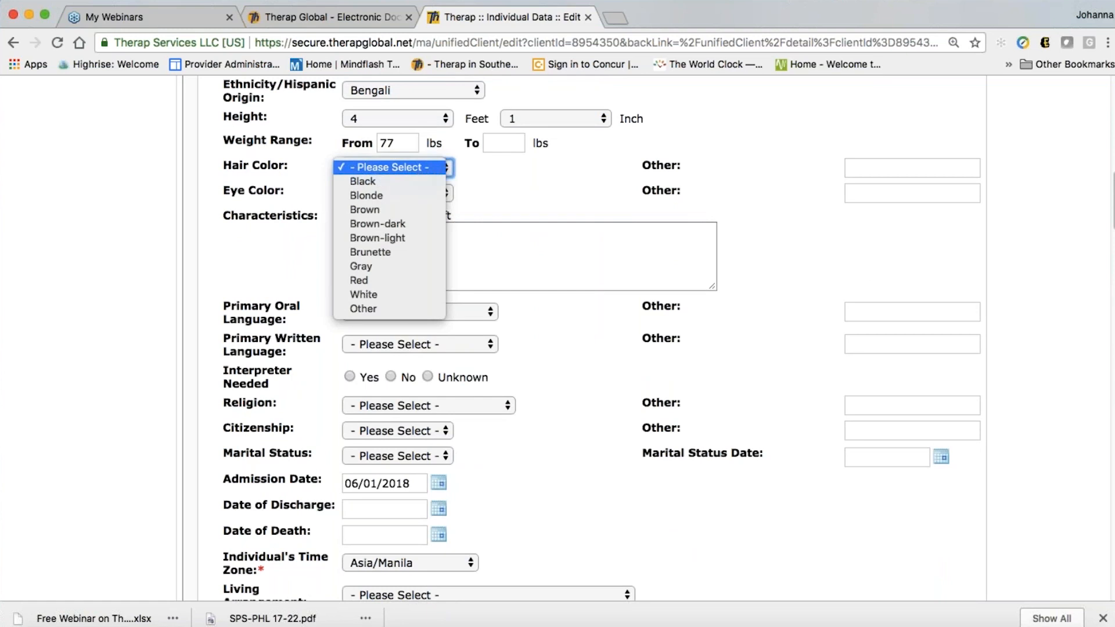
pyautogui.click(372, 182)
pyautogui.click(387, 191)
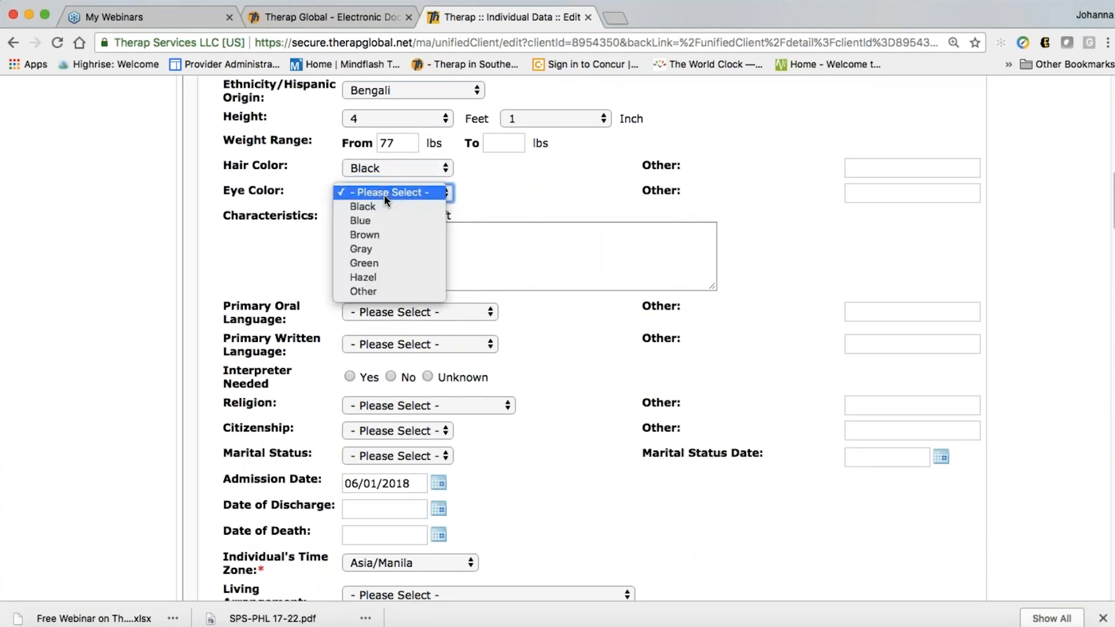
pyautogui.click(387, 230)
pyautogui.press('Tab')
# Enter in the Characteristics box that the individual is very shy when she first meets people
pyautogui.scroll(-1, 595, 371)
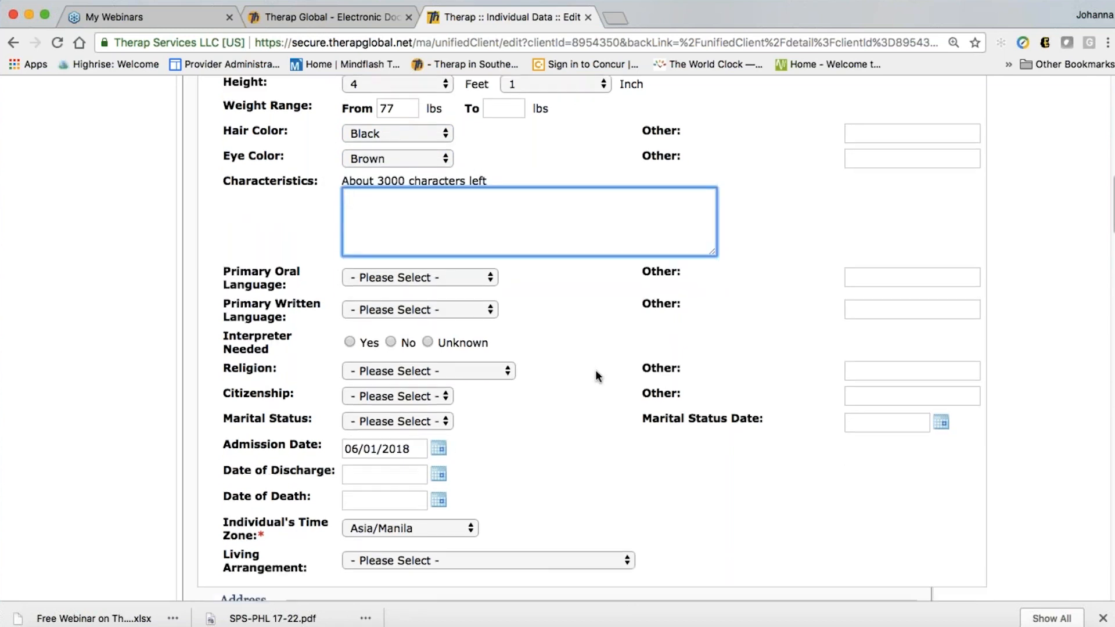
pyautogui.scroll(-1, 596, 372)
pyautogui.scroll(1, 423, 200)
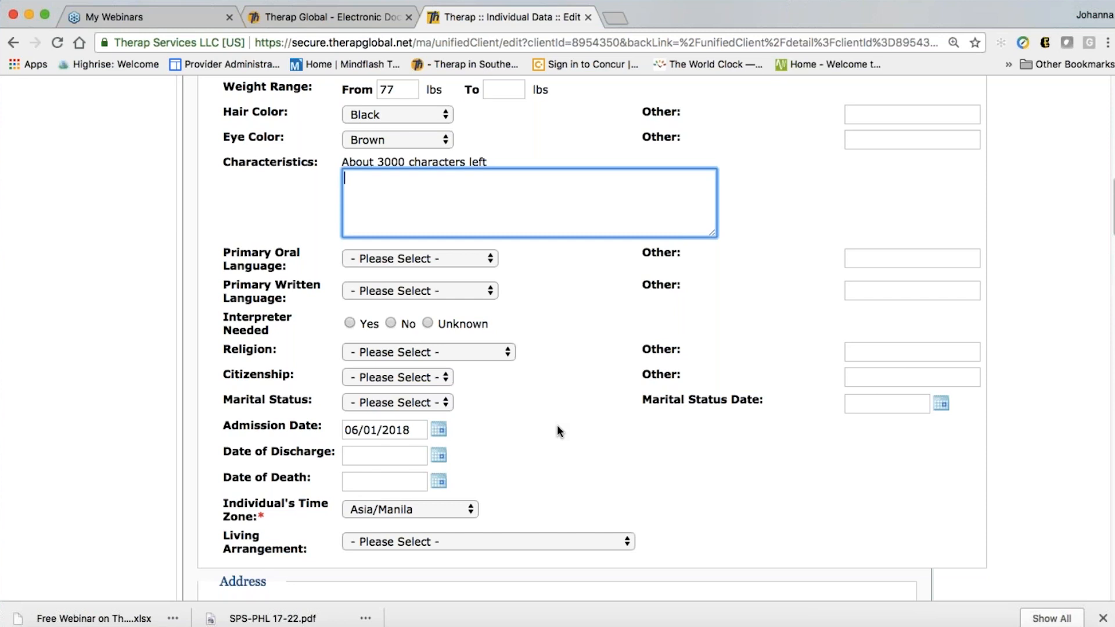
pyautogui.write('Reshma is very sh')
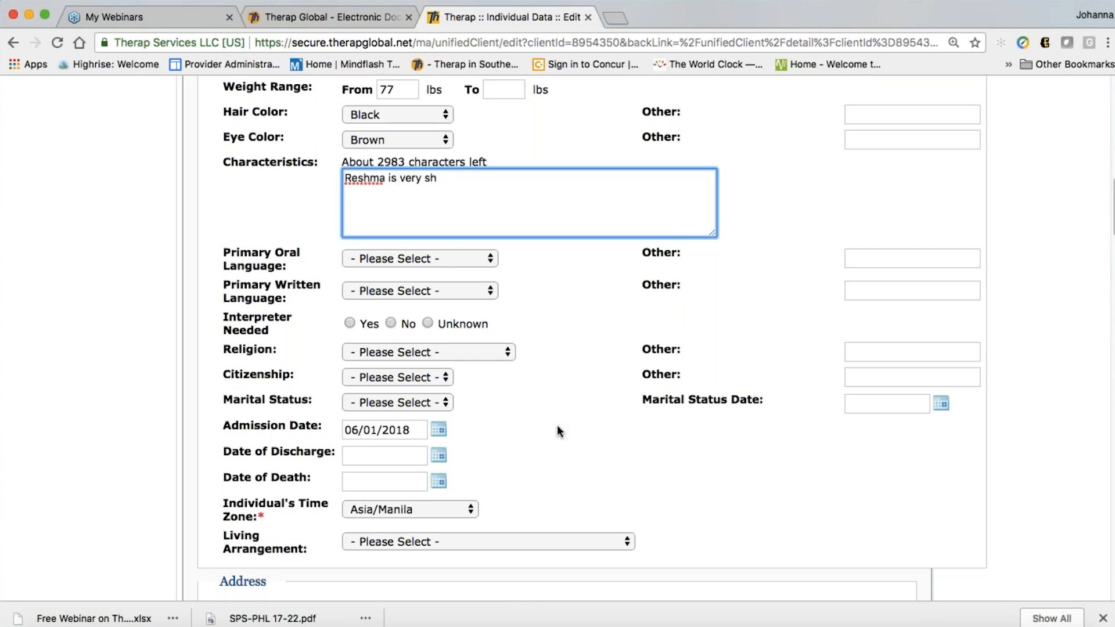
pyautogui.write('y when she first meets peop')
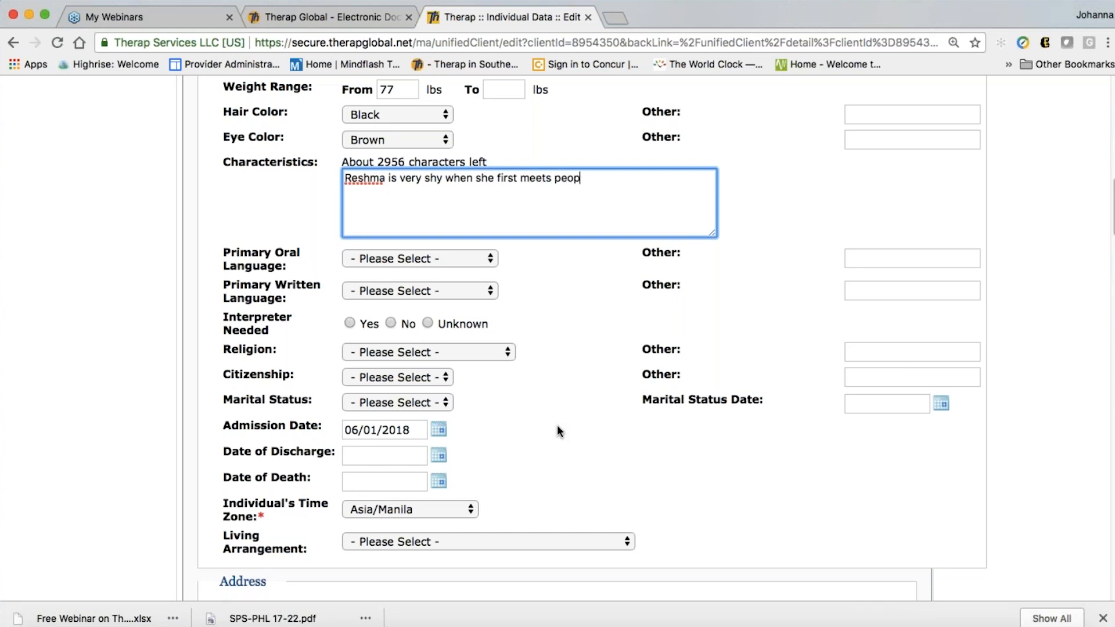
pyautogui.write('le')
pyautogui.click(592, 372)
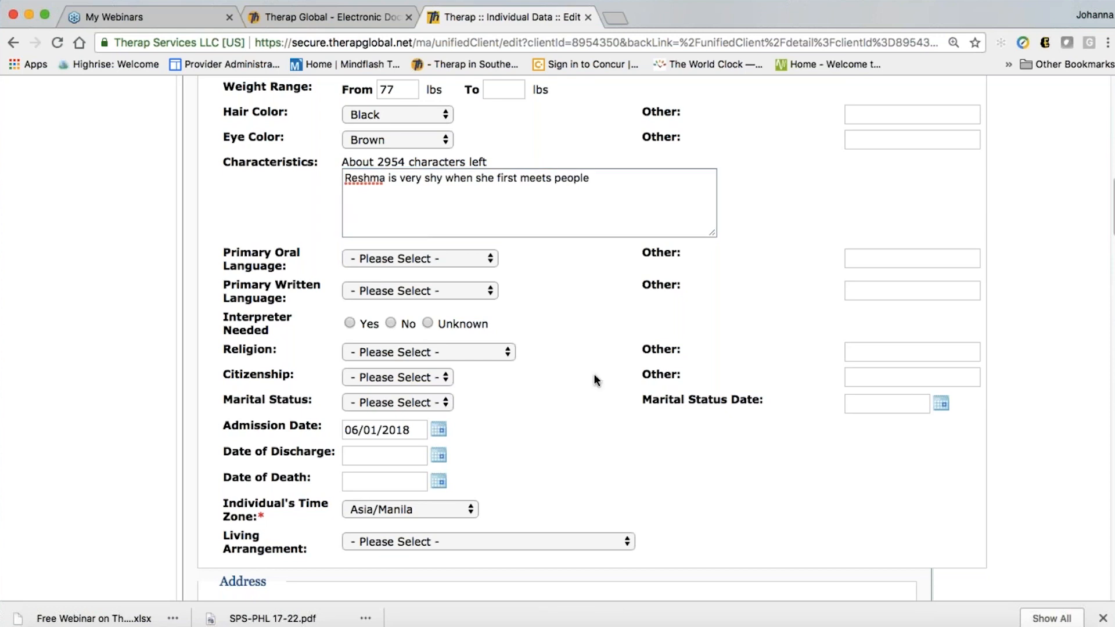
# Choose Bengali for both primary oral and primary written language, and set Interpreter Needed to No
pyautogui.scroll(-1, 594, 374)
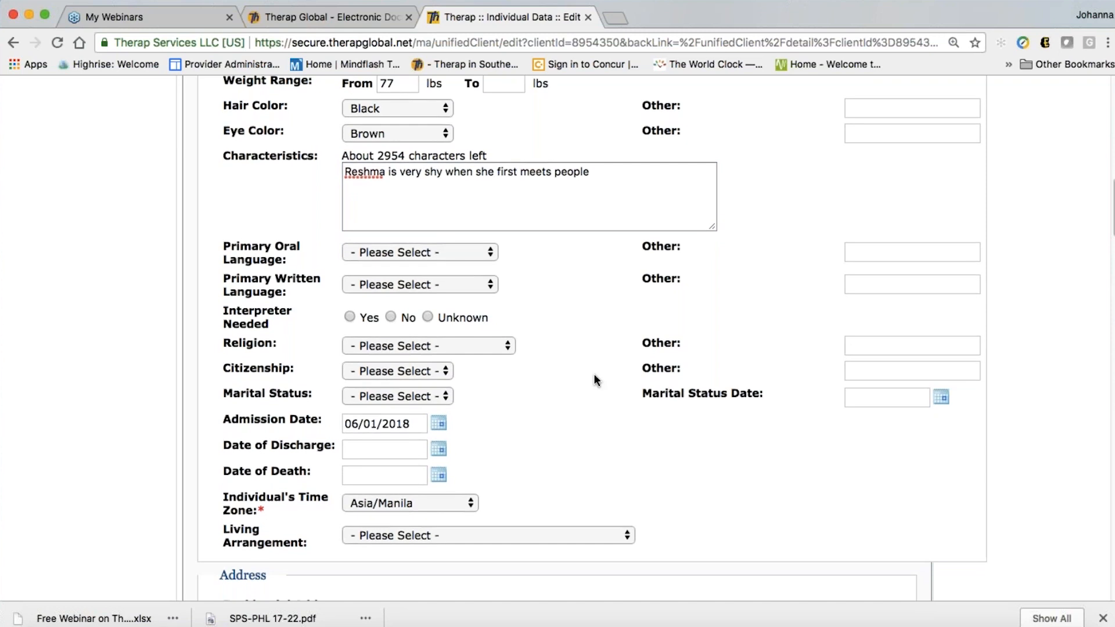
pyautogui.scroll(-1, 622, 396)
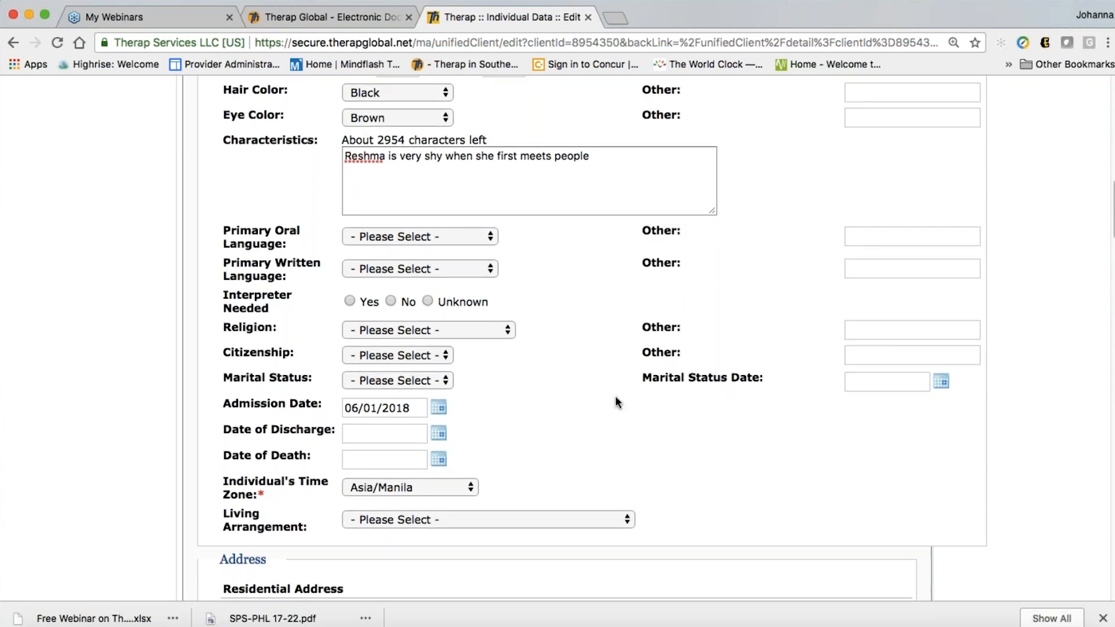
pyautogui.scroll(-1, 612, 383)
pyautogui.click(423, 232)
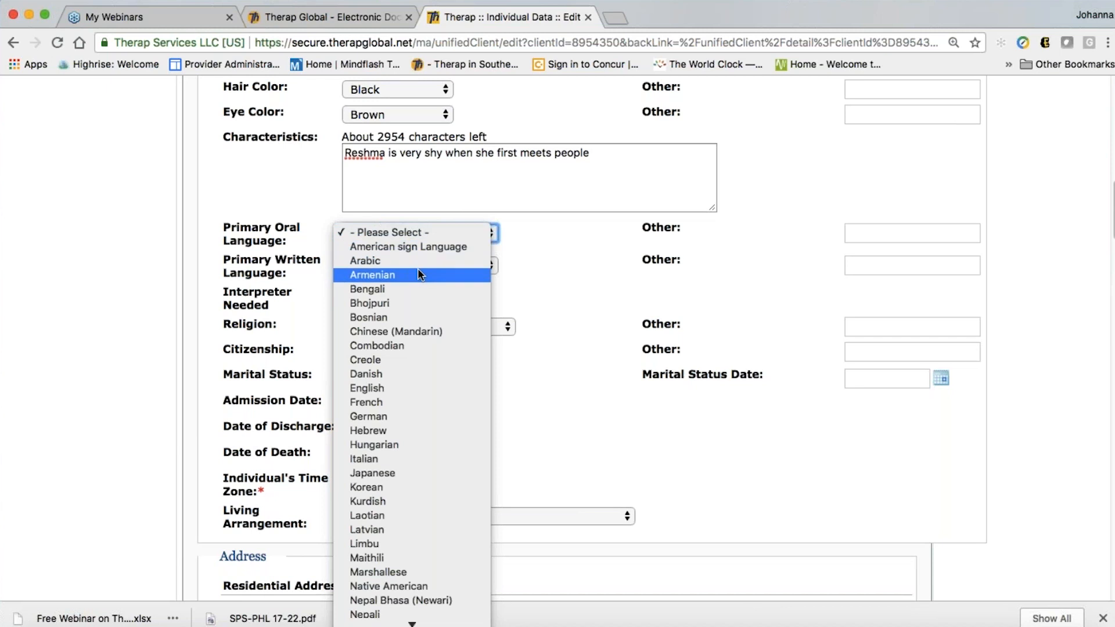
pyautogui.click(408, 288)
pyautogui.scroll(-3, 593, 342)
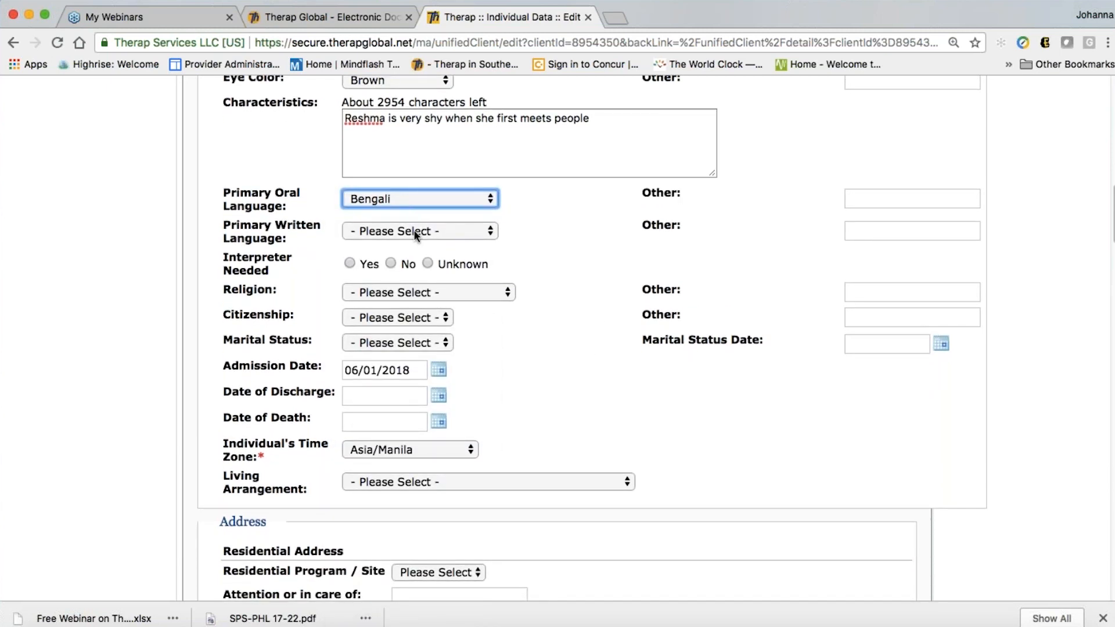
pyautogui.click(416, 232)
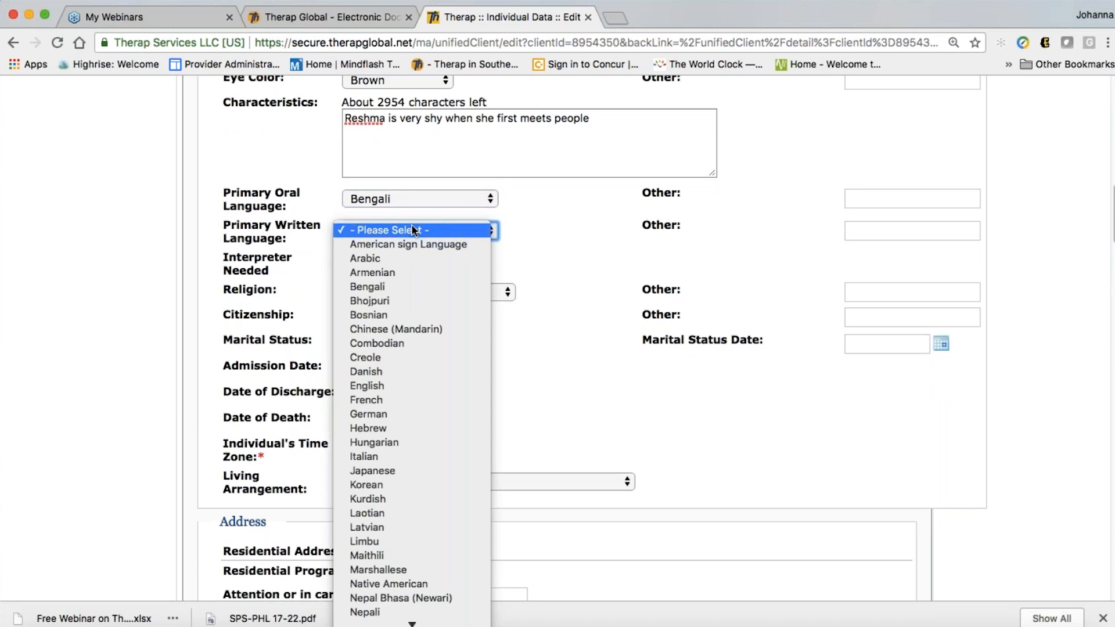
pyautogui.click(367, 286)
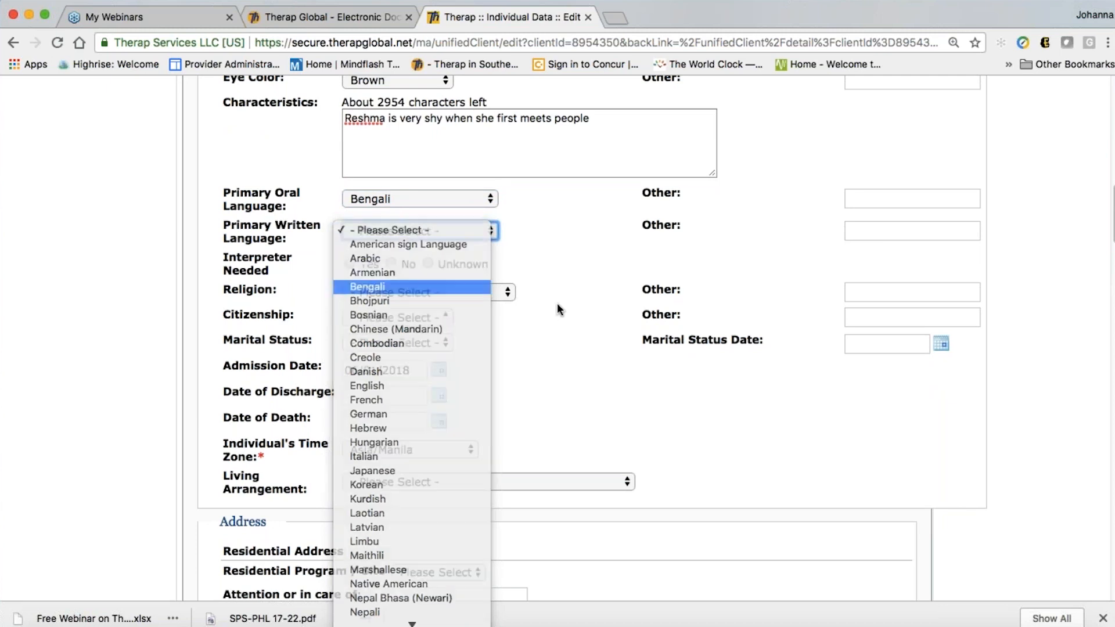
pyautogui.scroll(-2, 631, 398)
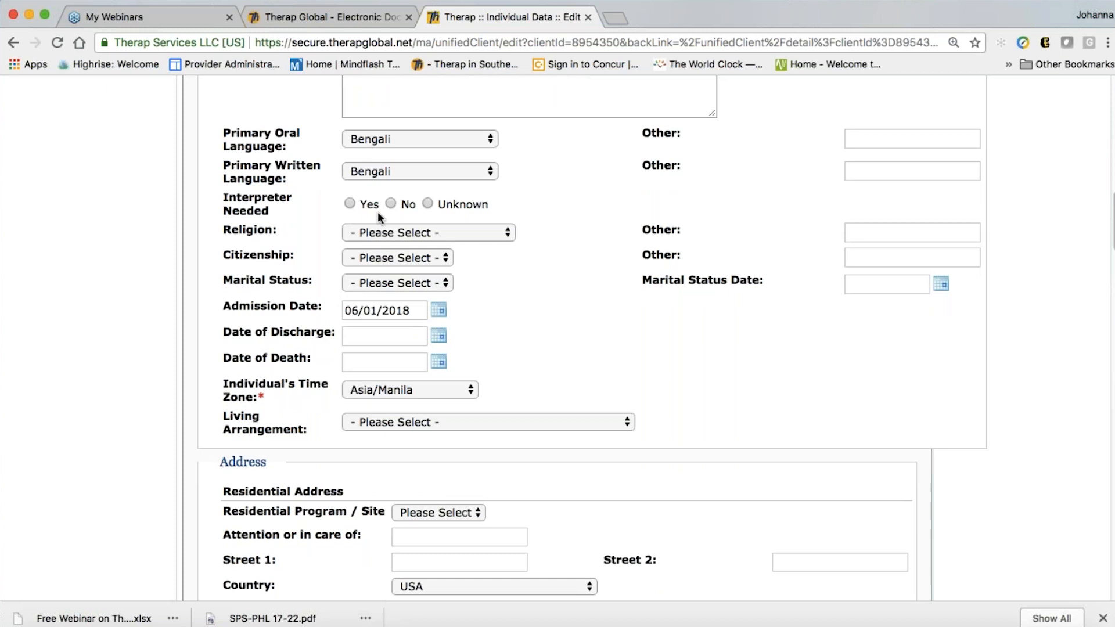
pyautogui.click(390, 204)
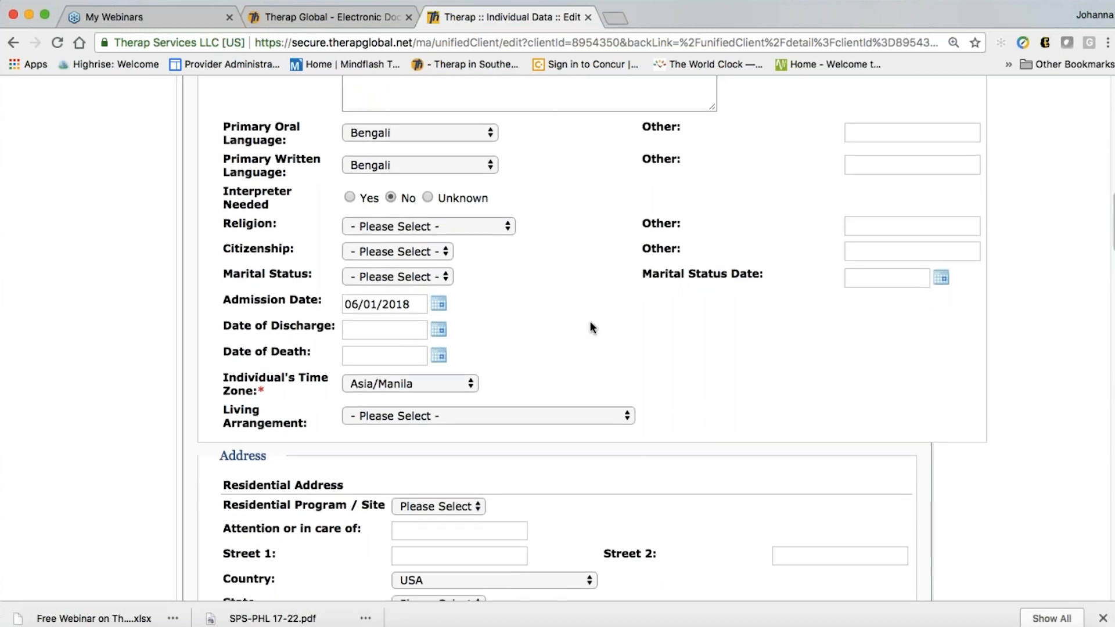
pyautogui.scroll(-2, 590, 322)
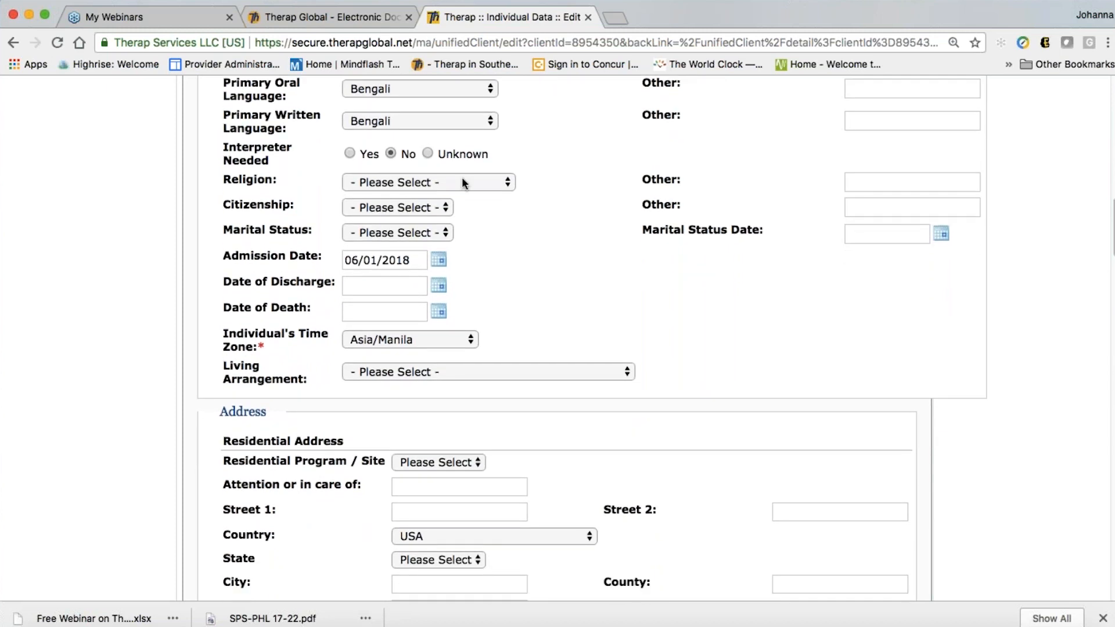
# Choose Muslim for religion, Bangladeshi for citizenship and Single for marital status
pyautogui.click(463, 182)
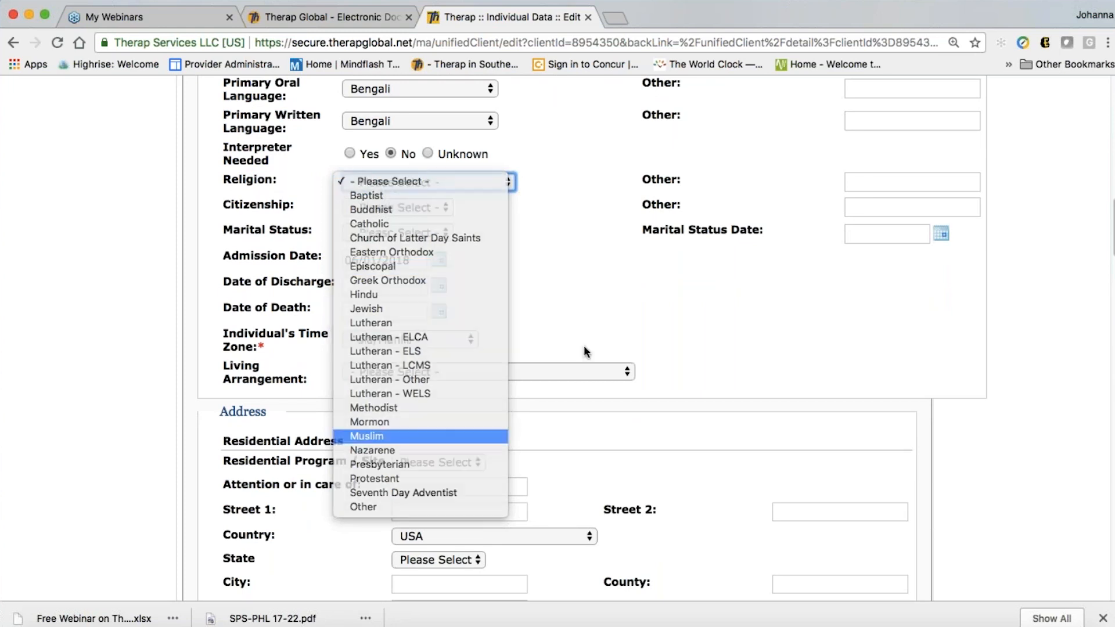
pyautogui.click(372, 436)
pyautogui.scroll(-1, 605, 314)
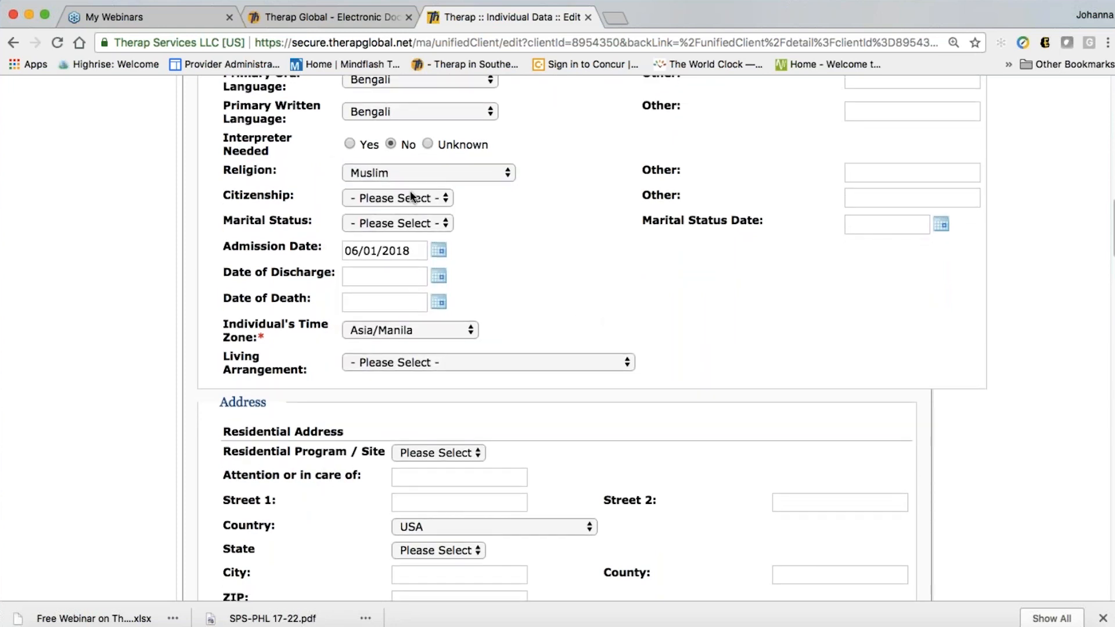
pyautogui.click(389, 198)
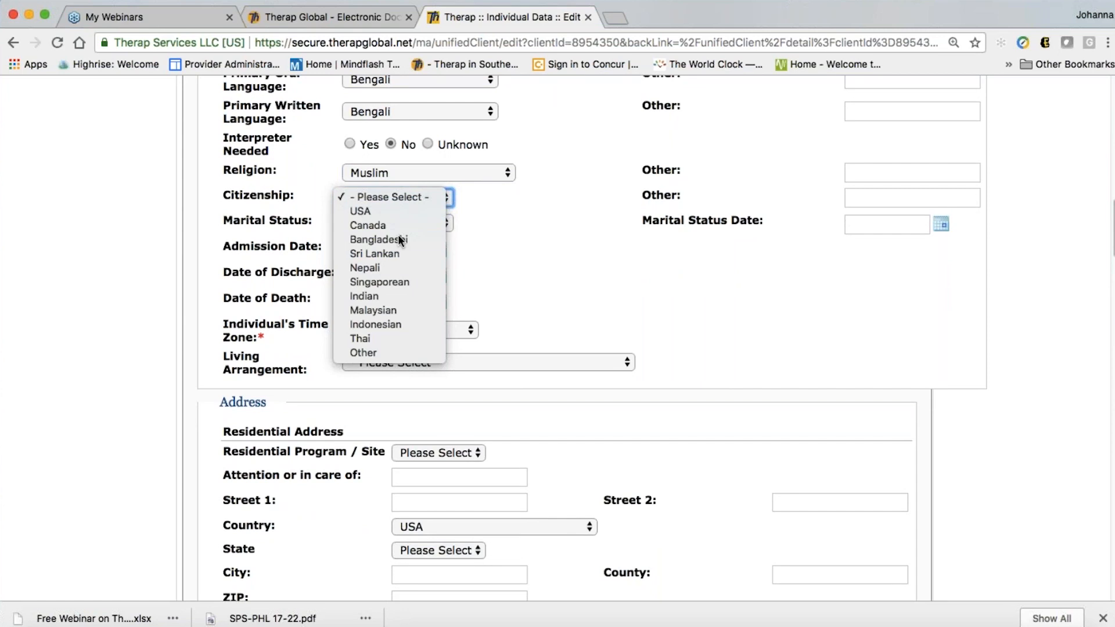
pyautogui.click(401, 239)
pyautogui.scroll(-2, 601, 280)
pyautogui.click(421, 182)
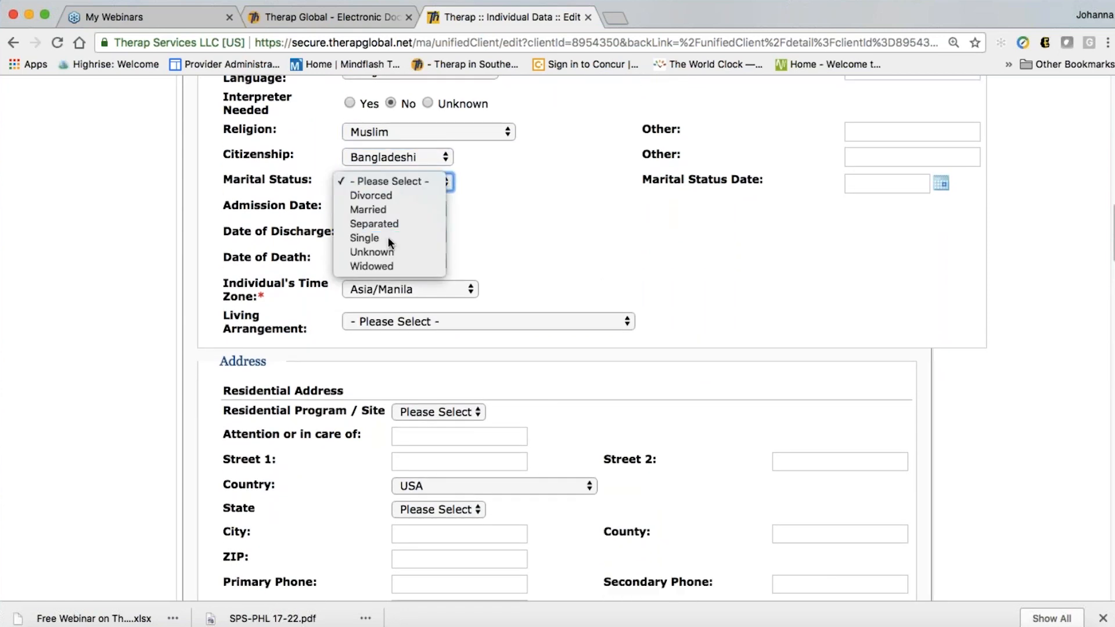
pyautogui.click(419, 238)
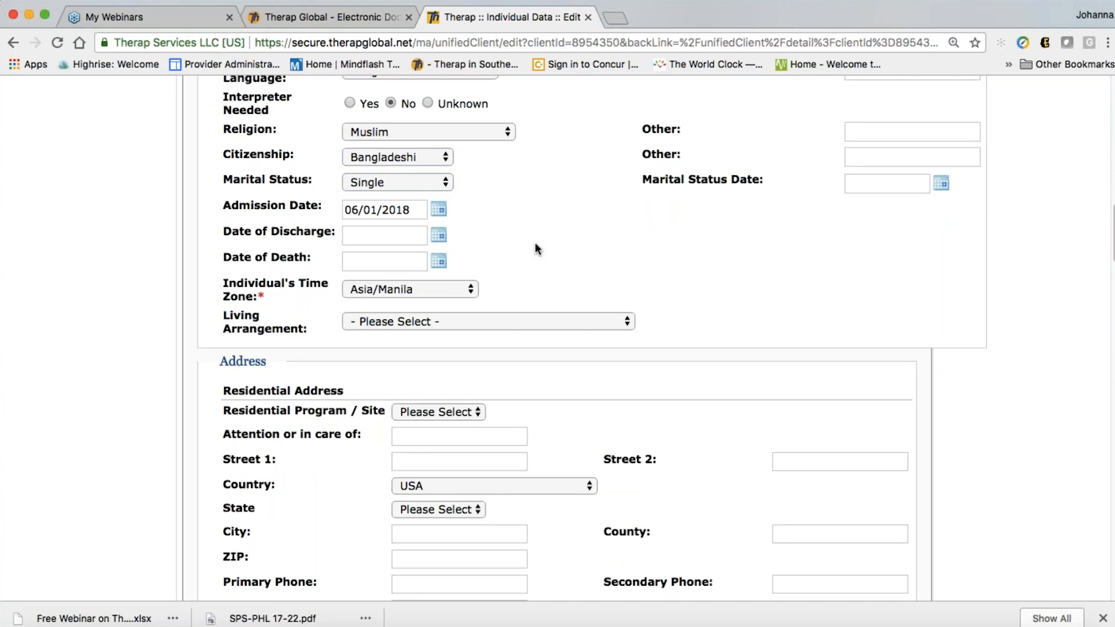
pyautogui.scroll(-1, 651, 285)
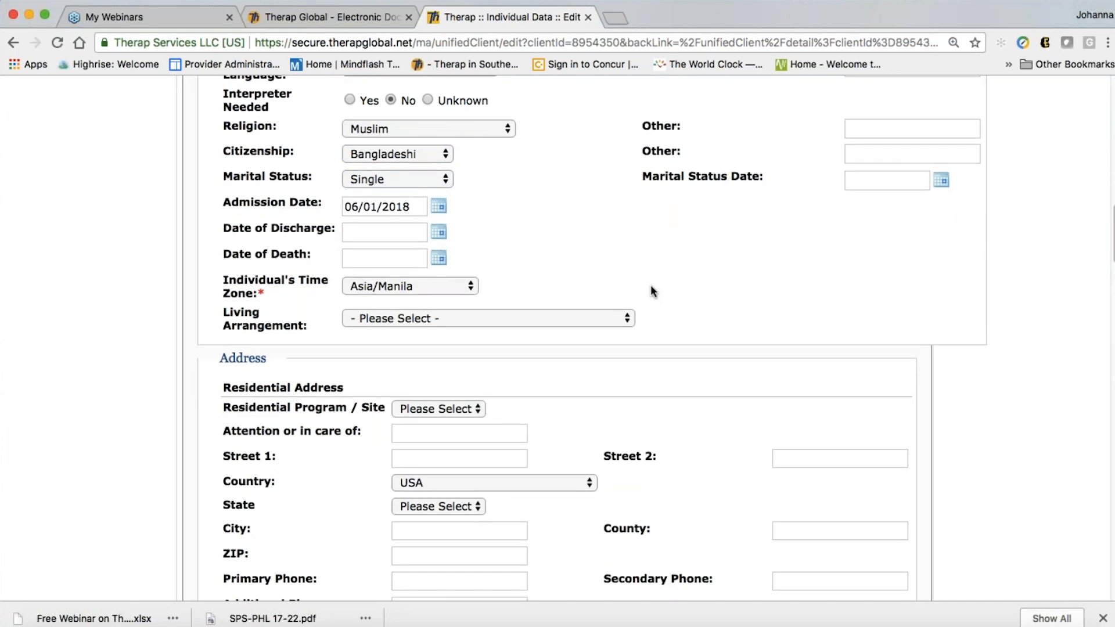
pyautogui.scroll(-1, 650, 284)
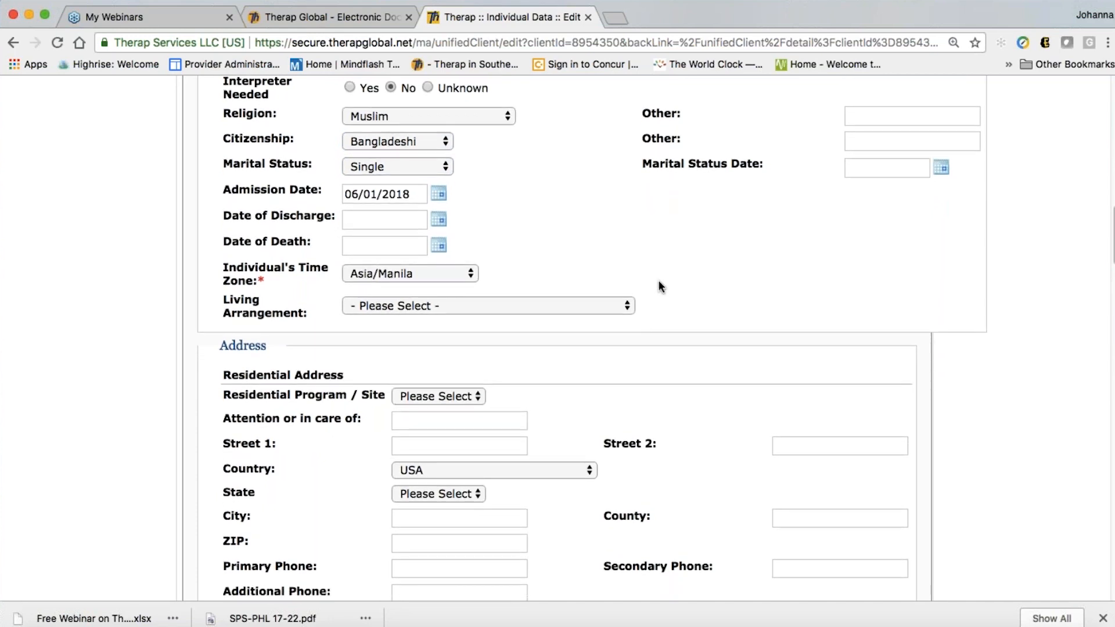
pyautogui.scroll(-1, 754, 243)
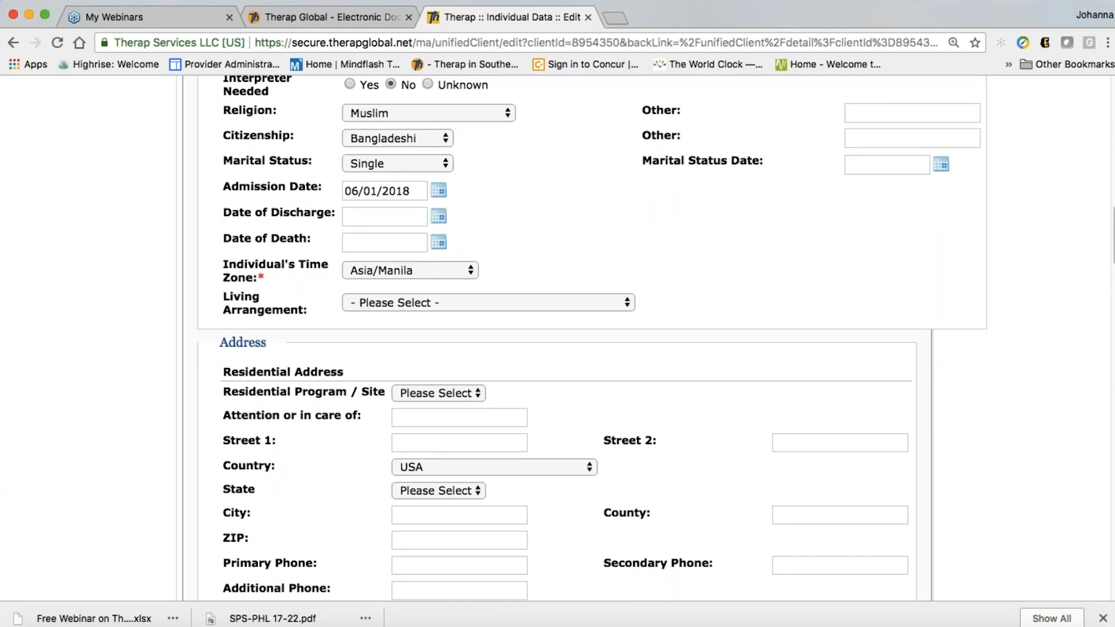
pyautogui.scroll(-1, 650, 285)
pyautogui.scroll(-2, 749, 213)
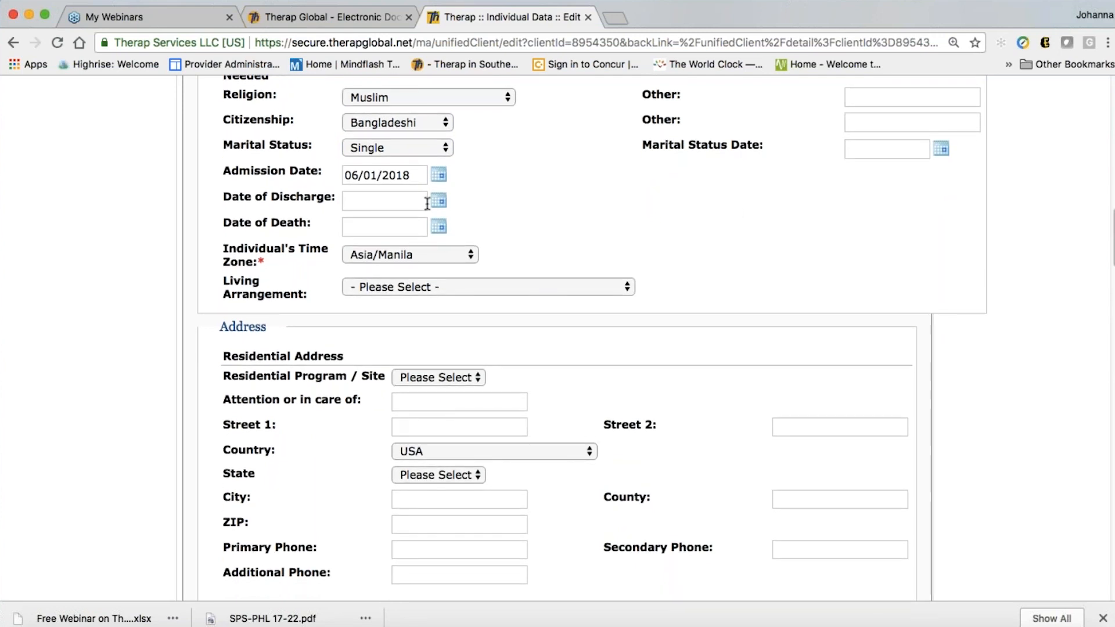
pyautogui.scroll(-3, 521, 205)
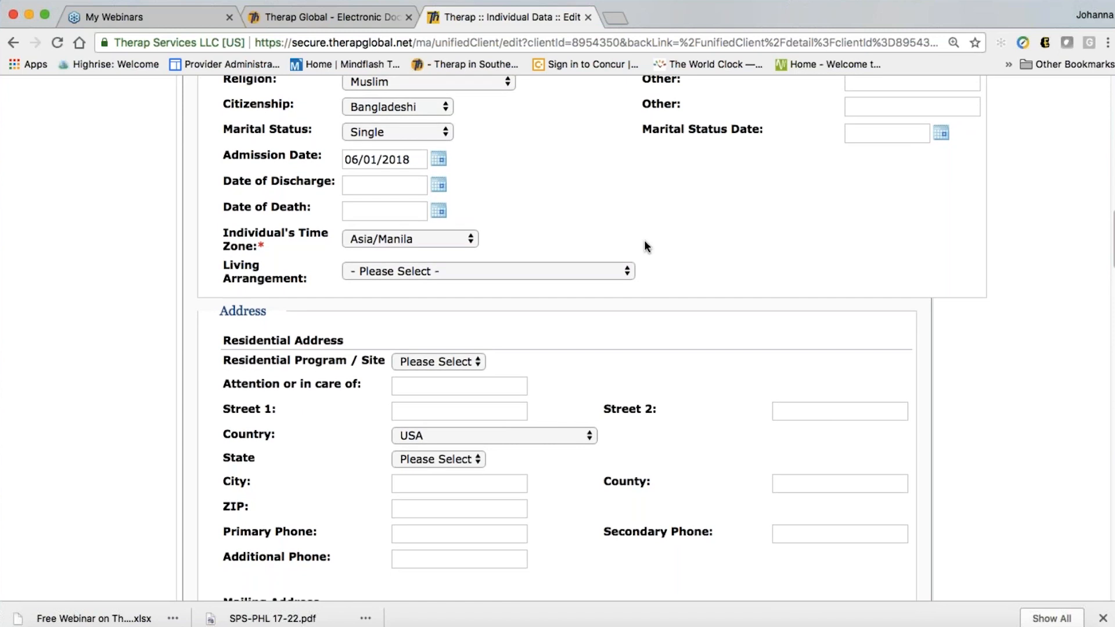
pyautogui.scroll(-4, 646, 247)
# Change the individual's time zone to Asia/Dhaka and the living arrangement to Living with Parent
pyautogui.scroll(-1, 558, 338)
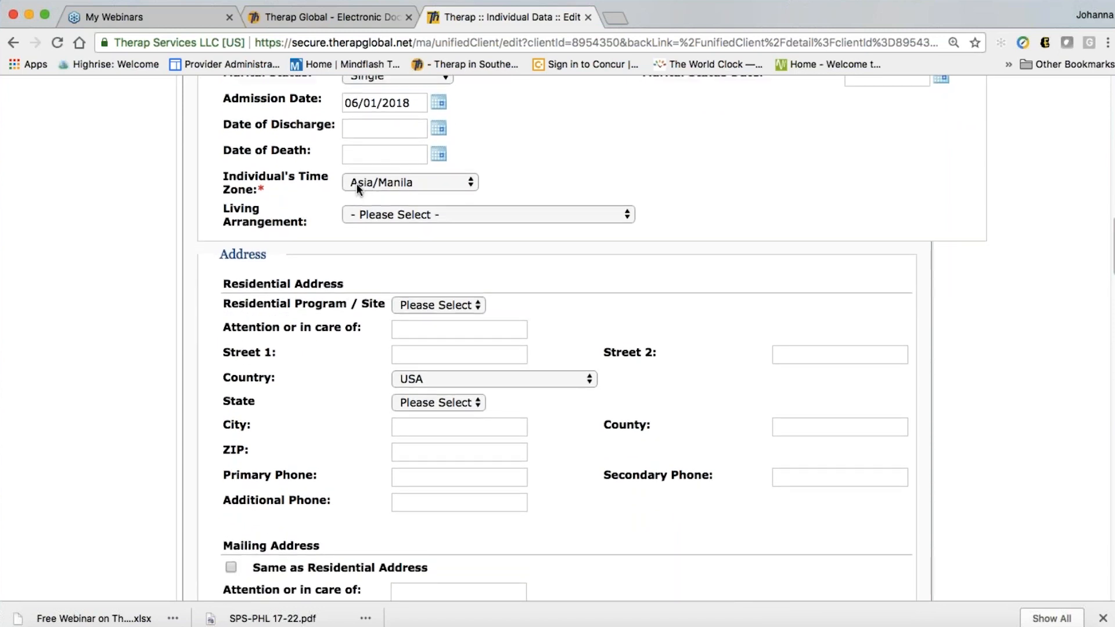
pyautogui.click(389, 186)
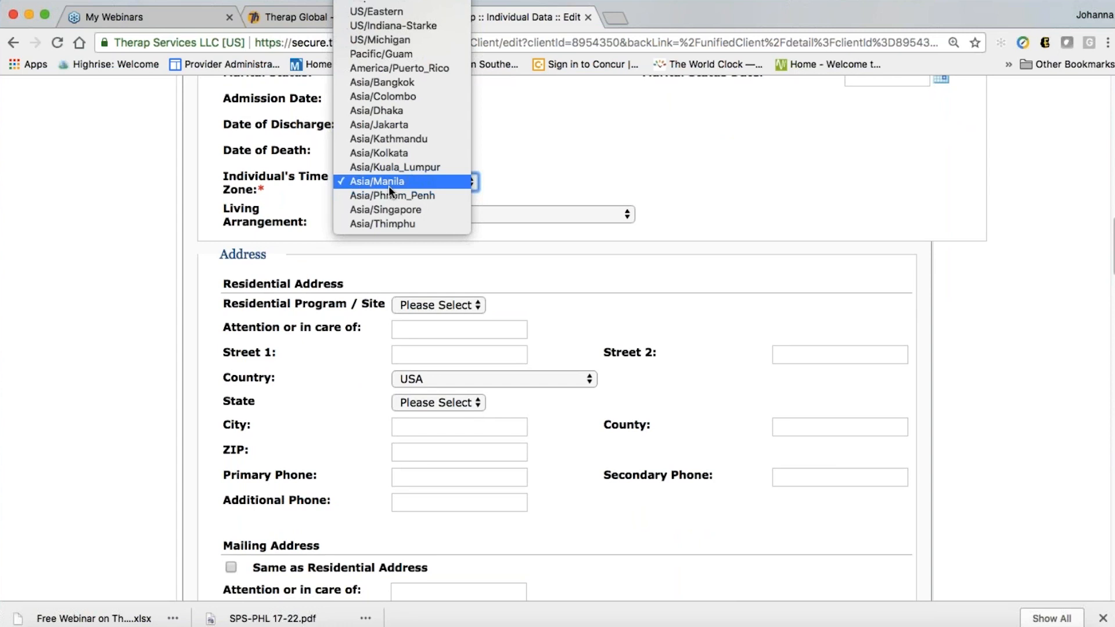
pyautogui.click(386, 109)
pyautogui.scroll(-1, 753, 240)
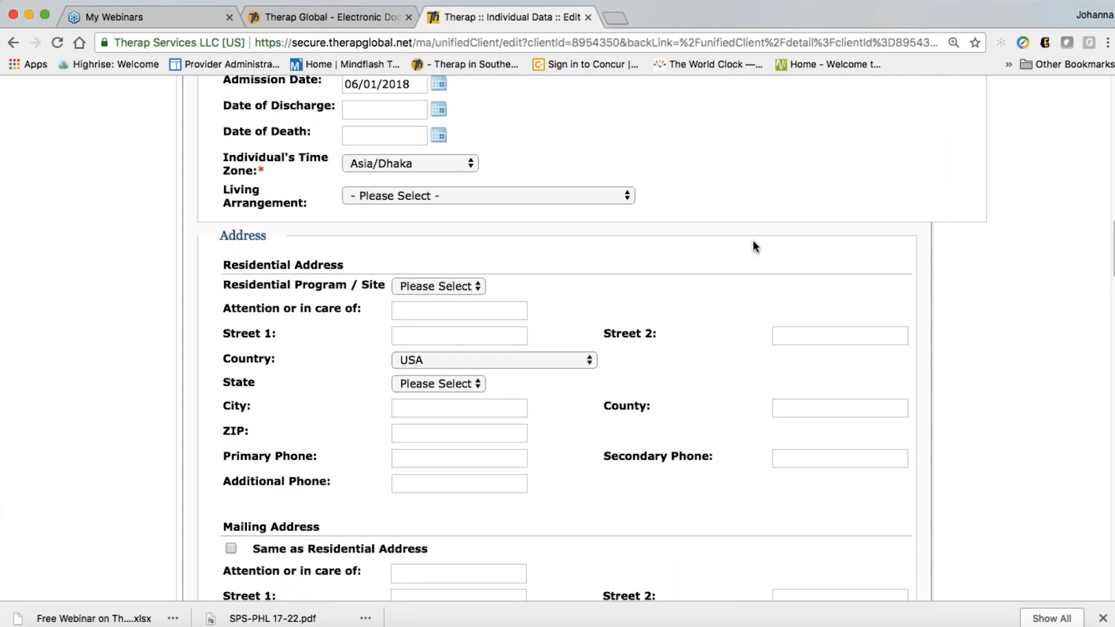
pyautogui.click(490, 190)
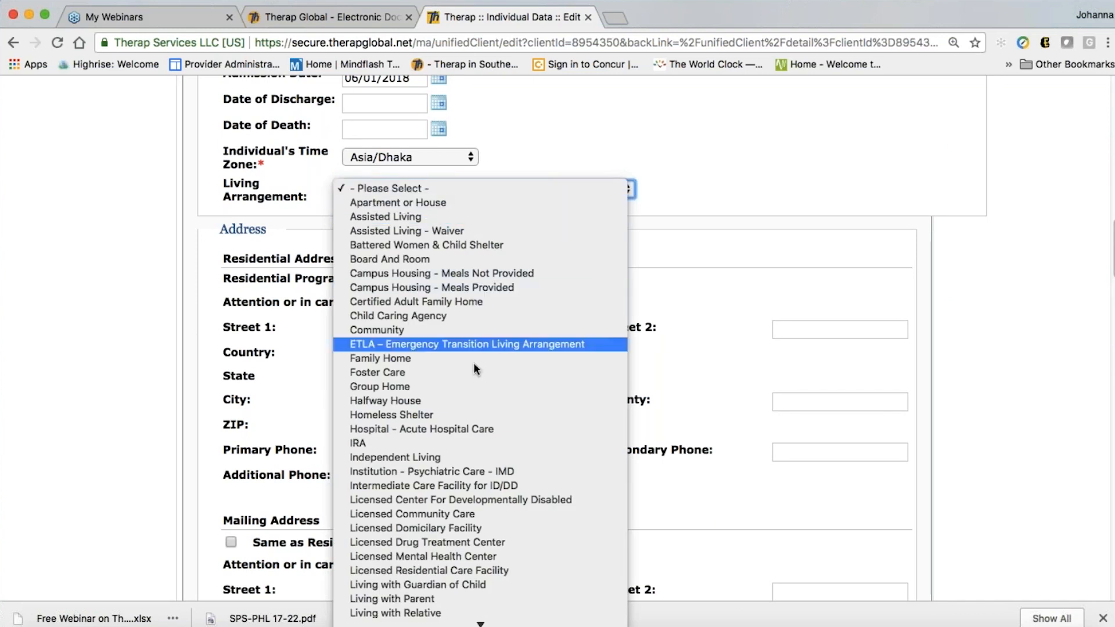
pyautogui.scroll(-1, 497, 528)
pyautogui.scroll(-4, 496, 526)
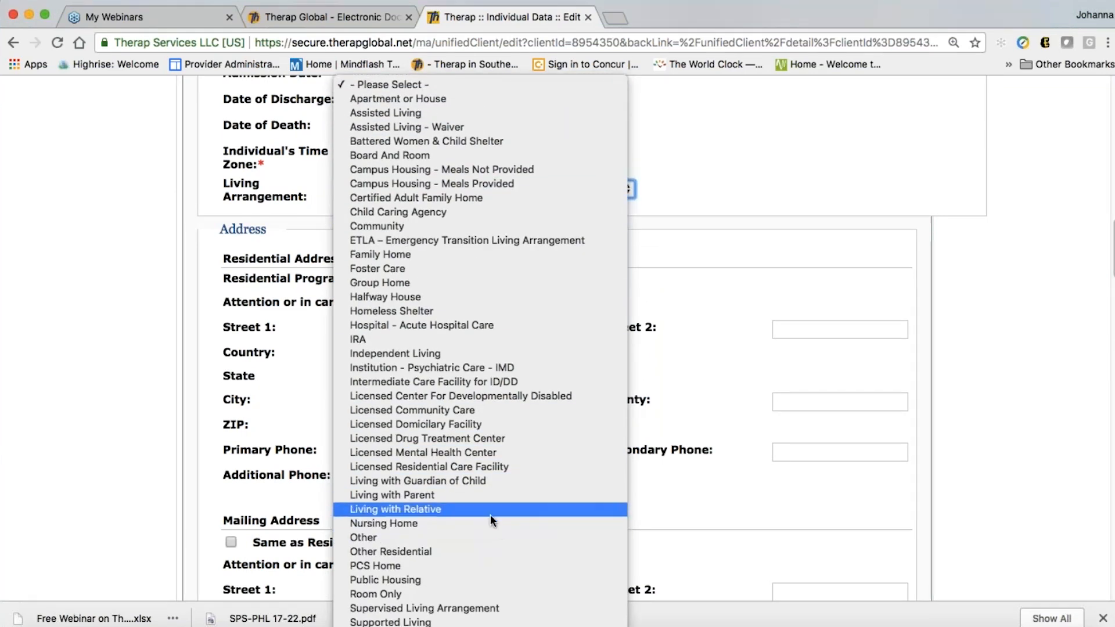
pyautogui.click(444, 495)
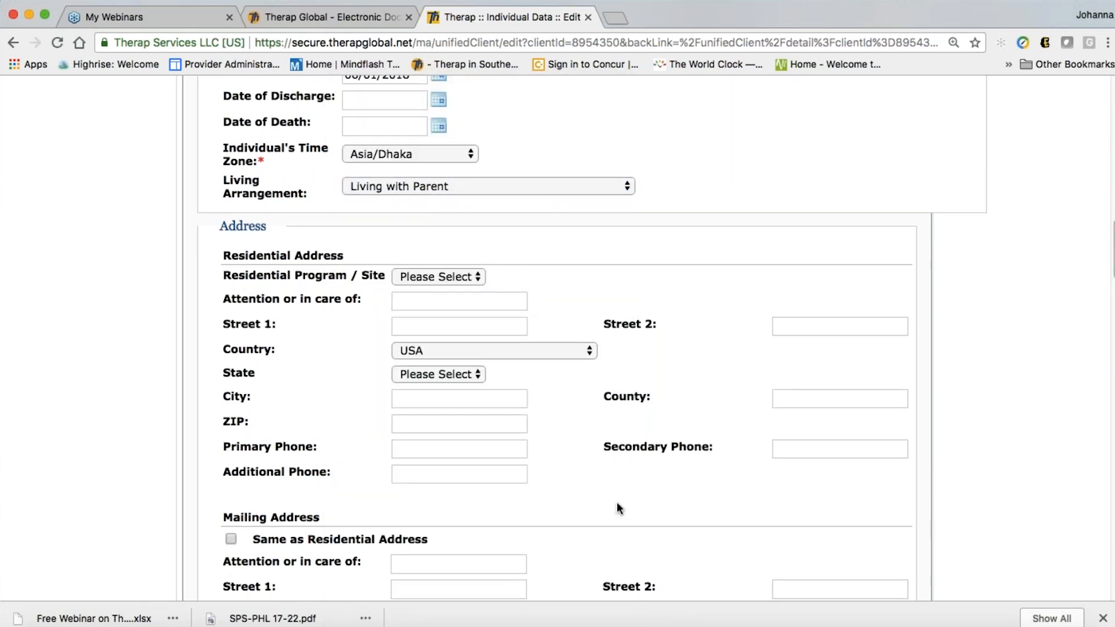
# Look through the residential program/site options and close them without choosing one
pyautogui.scroll(-3, 616, 503)
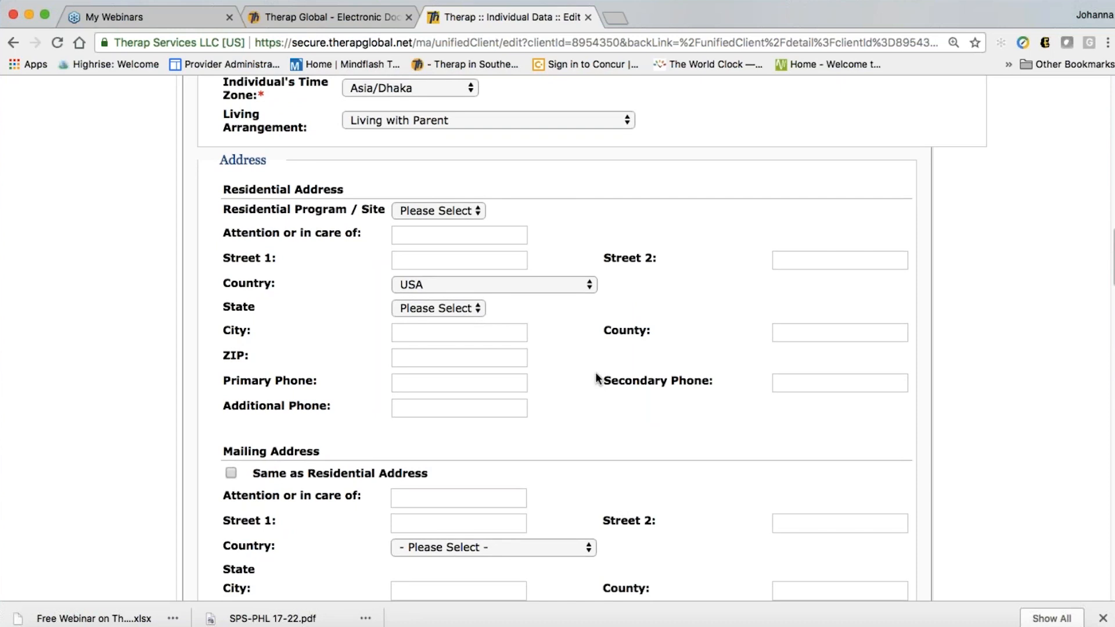
pyautogui.scroll(-1, 557, 379)
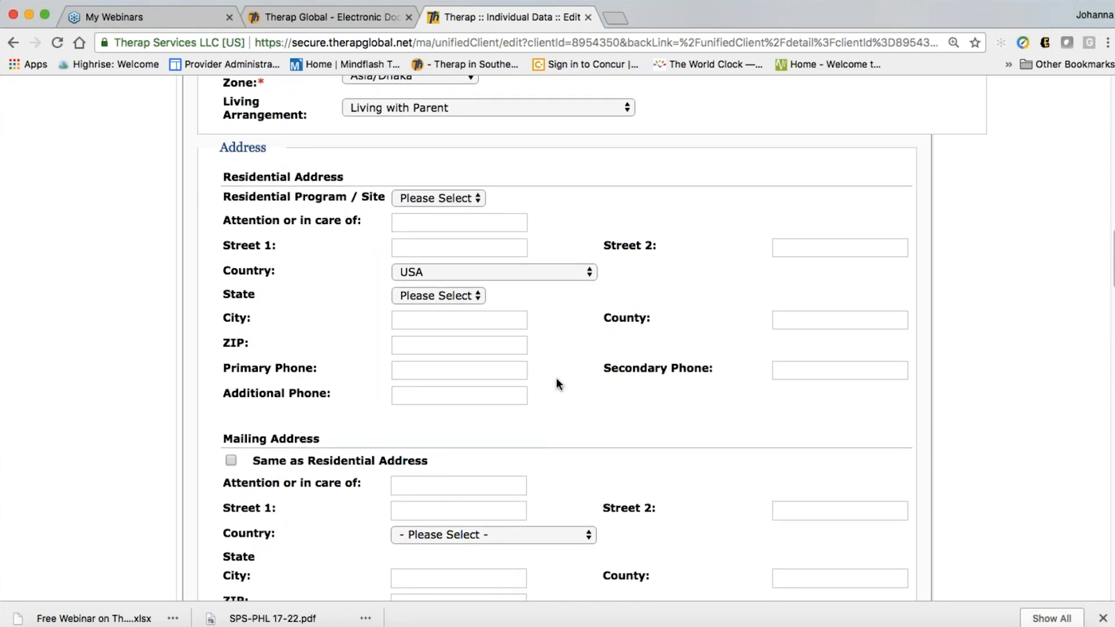
pyautogui.scroll(-1, 557, 379)
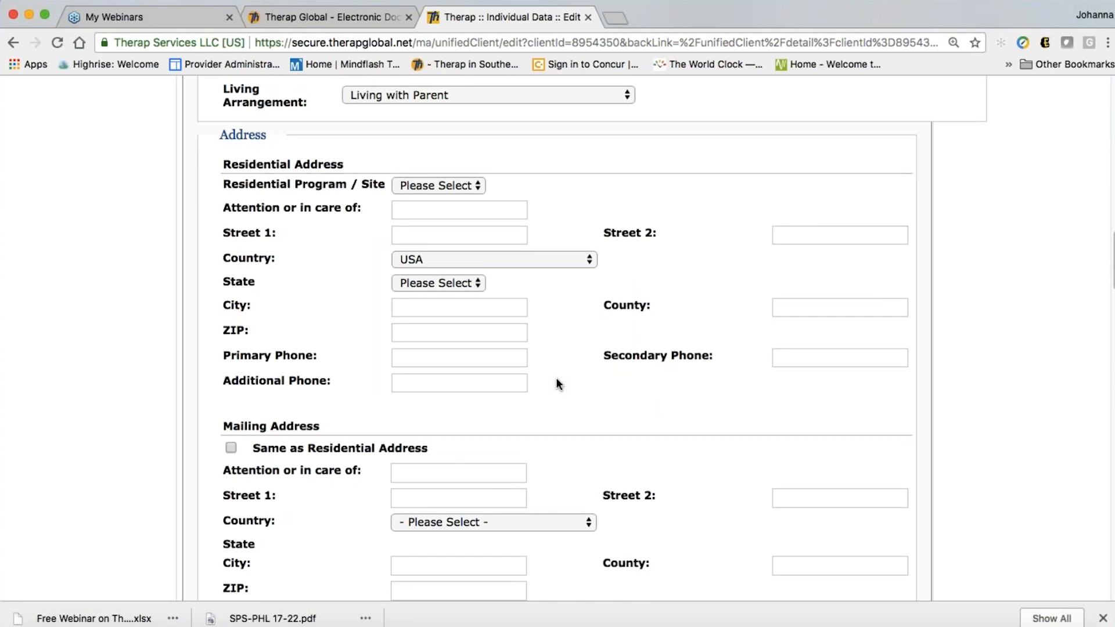
pyautogui.scroll(-1, 557, 379)
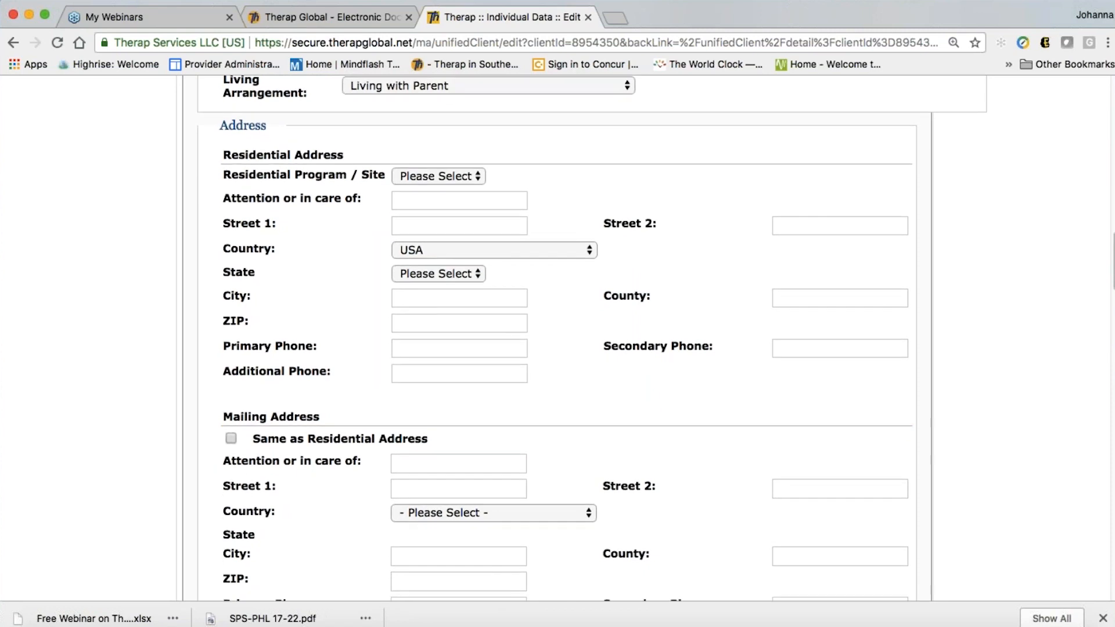
pyautogui.click(438, 176)
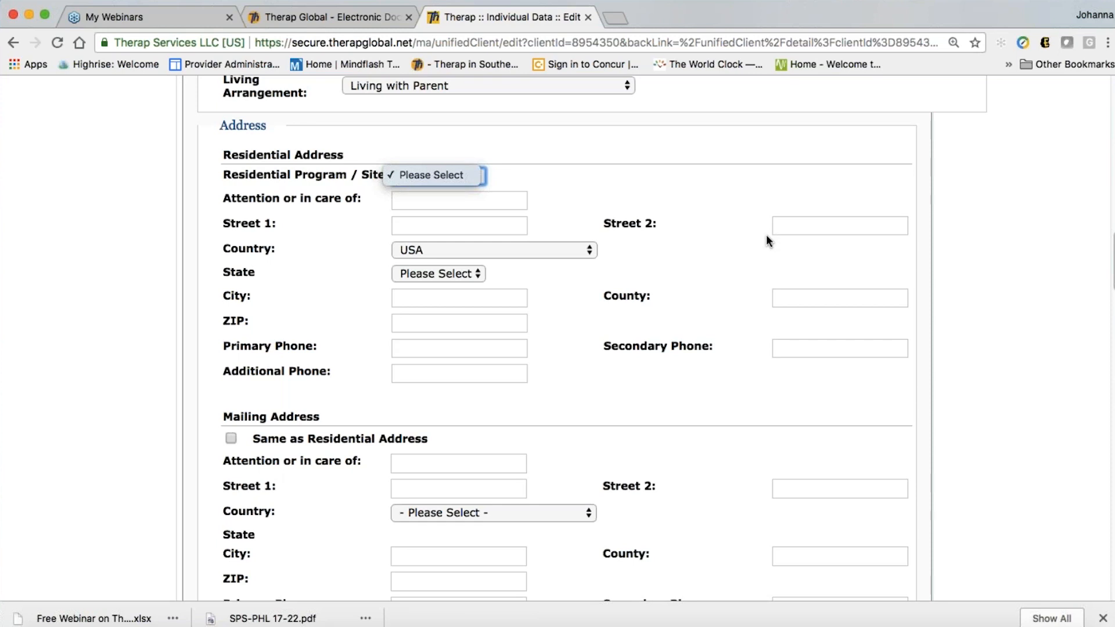
pyautogui.click(549, 213)
pyautogui.scroll(-1, 650, 384)
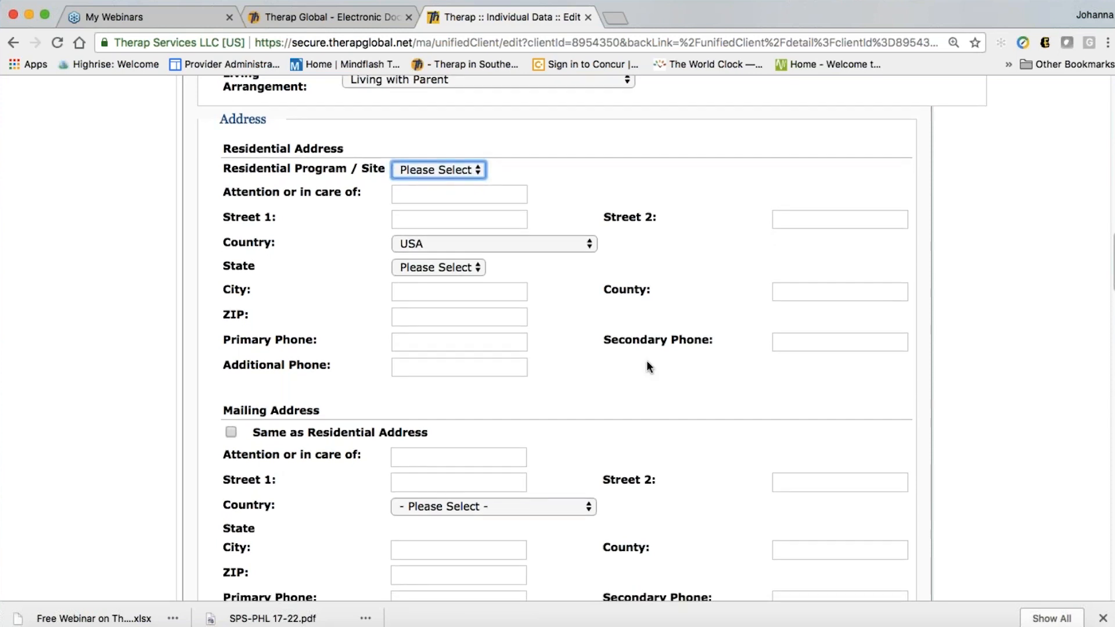
pyautogui.scroll(-1, 627, 363)
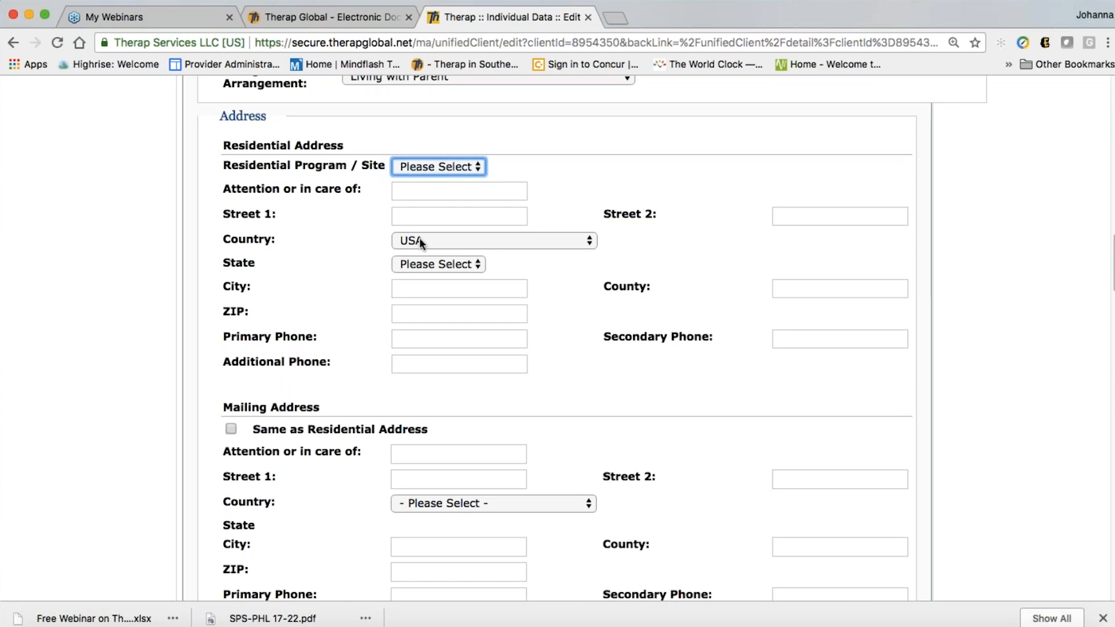
# Set the residential address country to Bangladesh
pyautogui.click(442, 239)
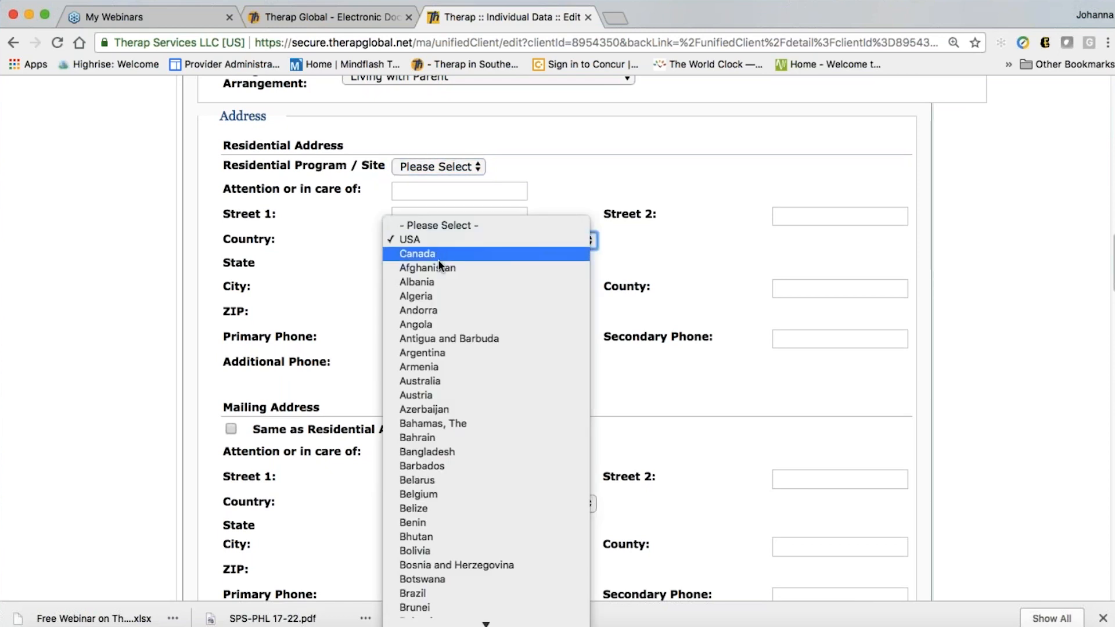
pyautogui.click(483, 452)
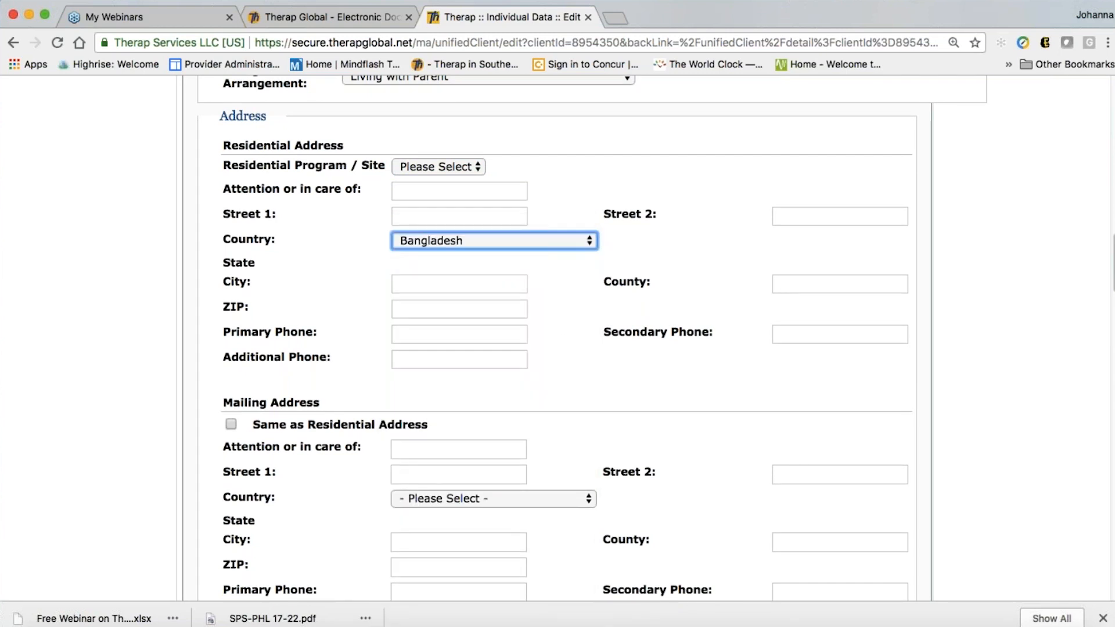
pyautogui.click(624, 386)
pyautogui.scroll(-2, 613, 384)
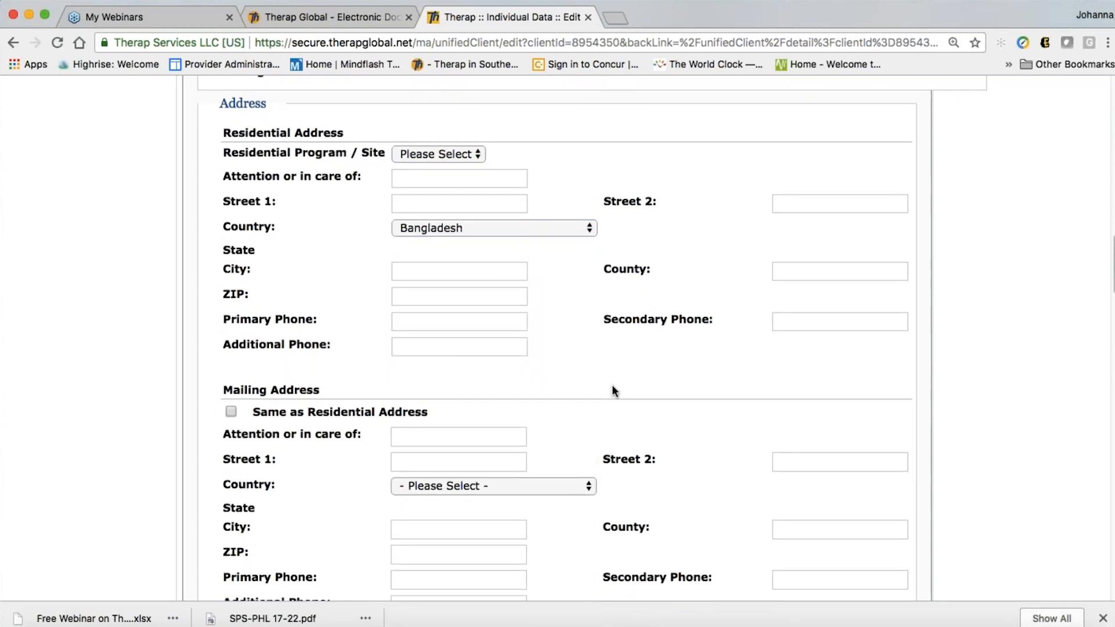
pyautogui.scroll(3, 613, 384)
pyautogui.scroll(-1, 612, 387)
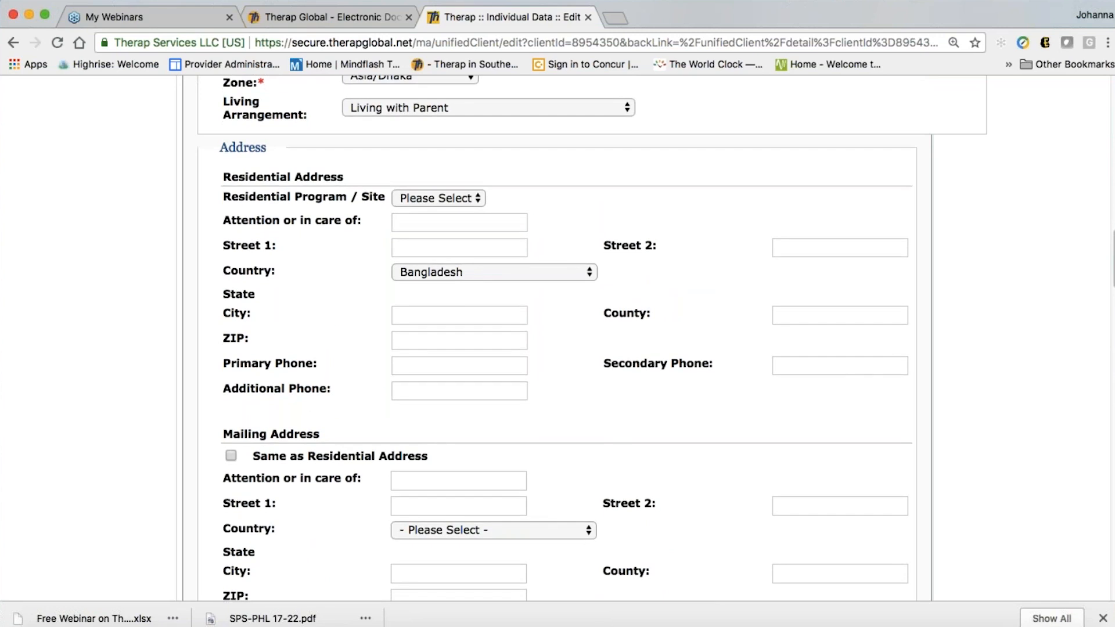
pyautogui.scroll(-1, 369, 485)
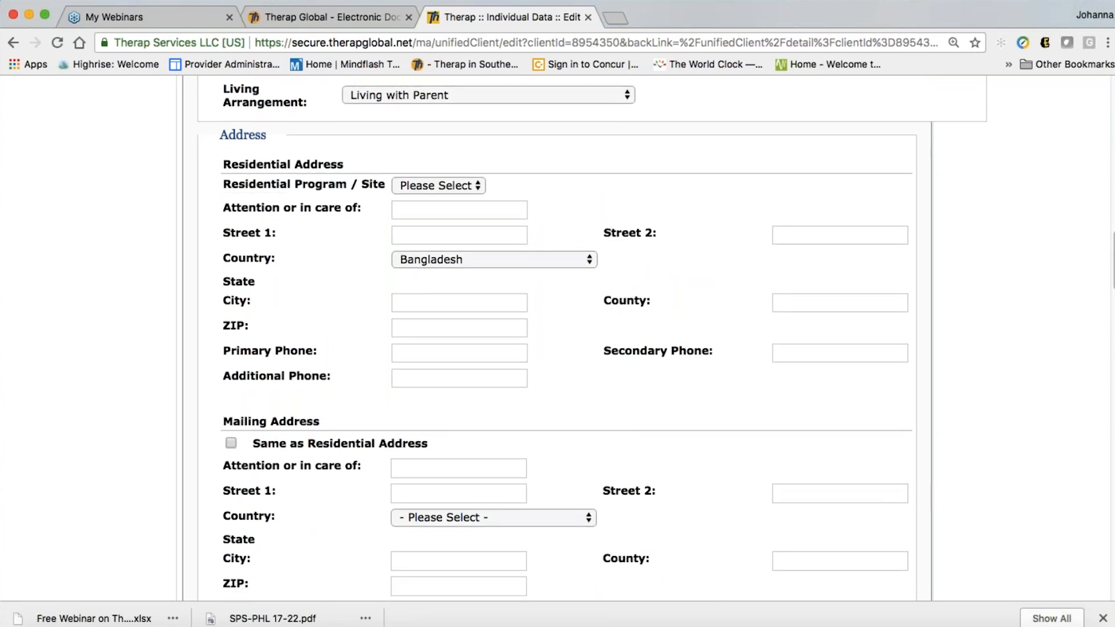
pyautogui.scroll(-1, 591, 303)
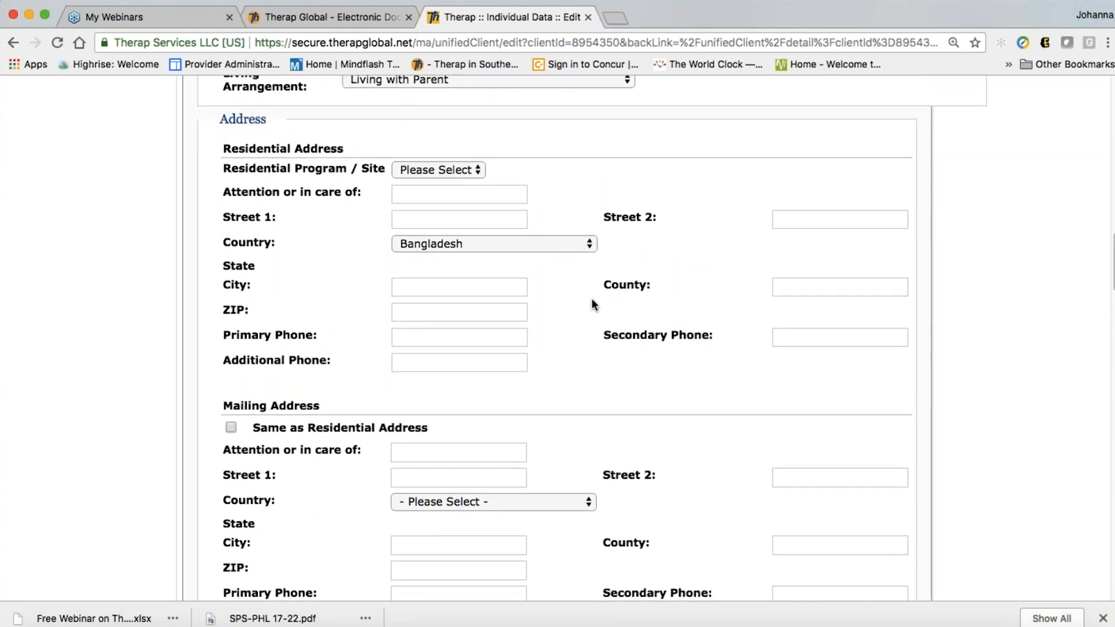
pyautogui.scroll(-1, 231, 426)
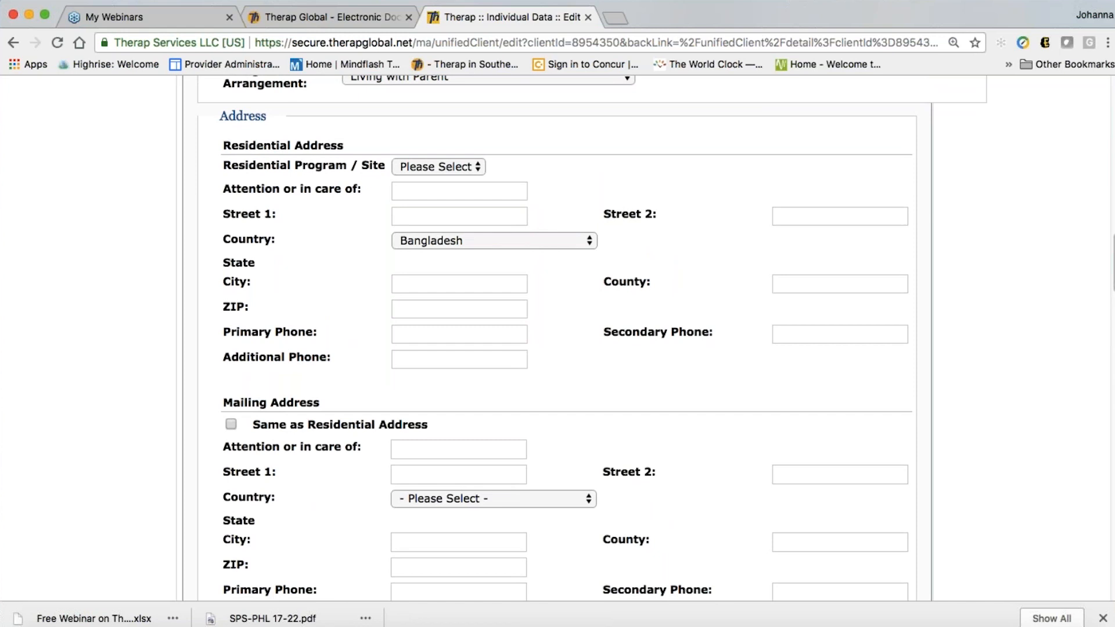
# Mark the mailing address as Same as Residential Address
pyautogui.click(231, 426)
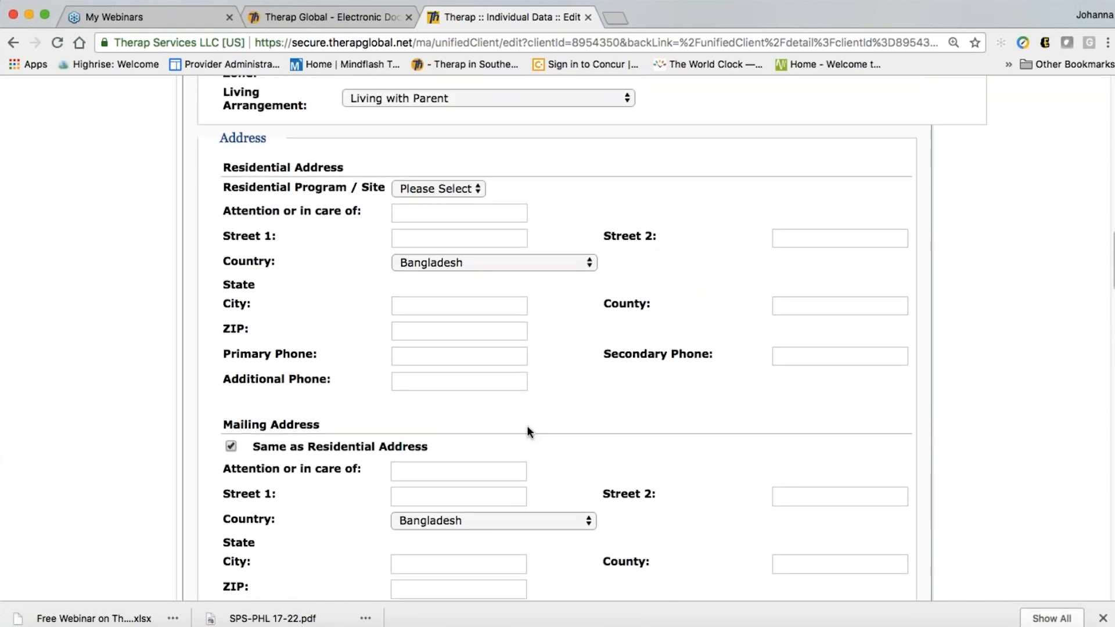
pyautogui.scroll(-1, 527, 425)
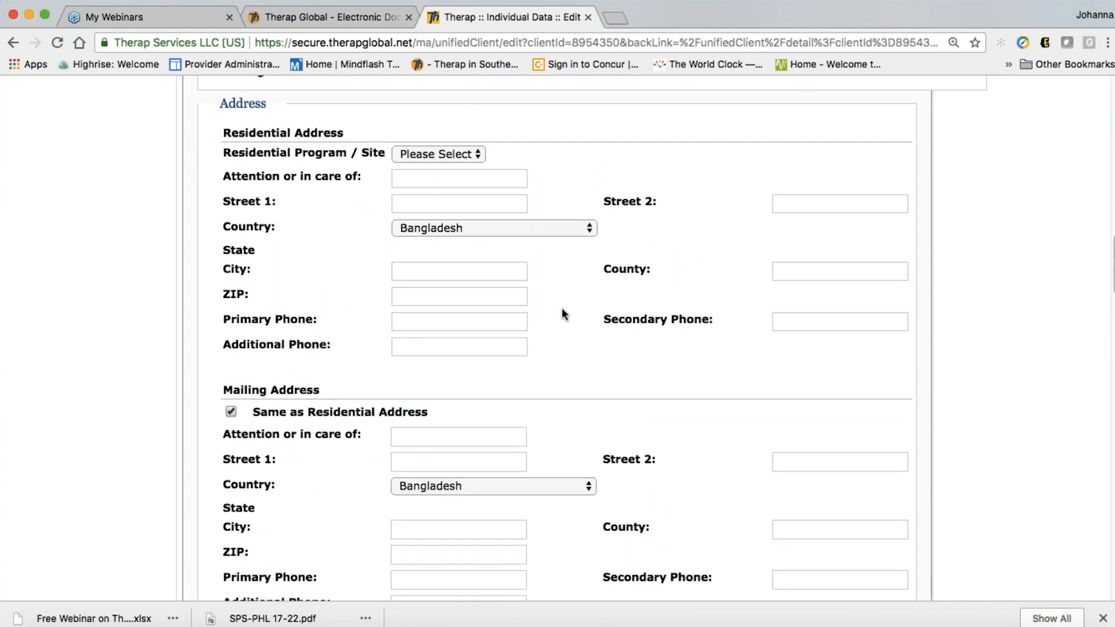
pyautogui.scroll(-2, 569, 321)
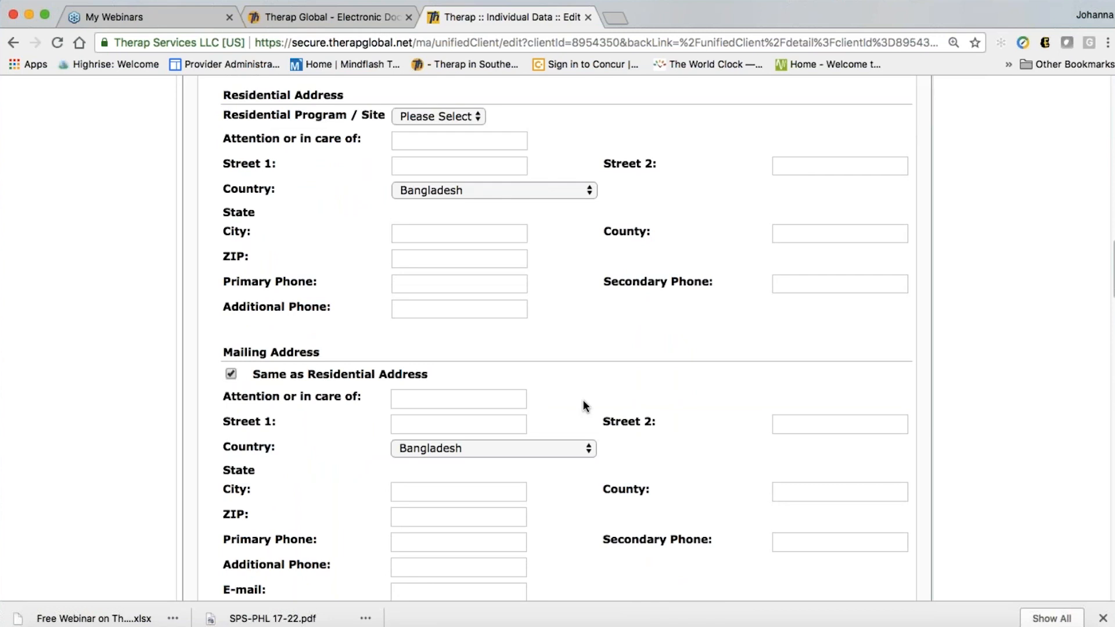
pyautogui.scroll(-1, 550, 358)
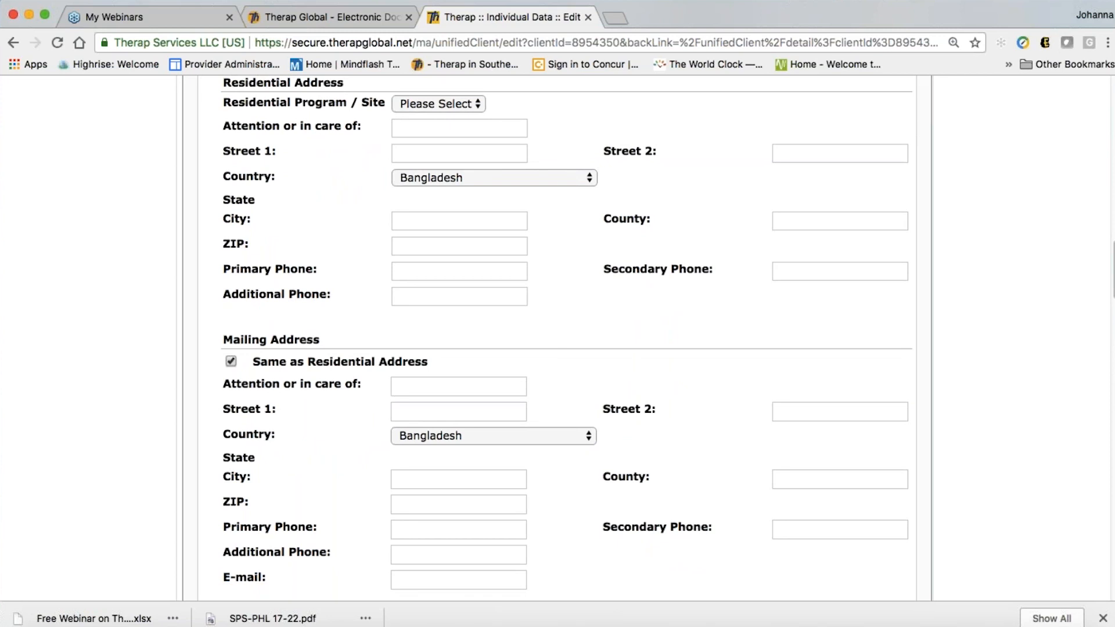
pyautogui.scroll(-1, 550, 348)
pyautogui.scroll(-8, 557, 337)
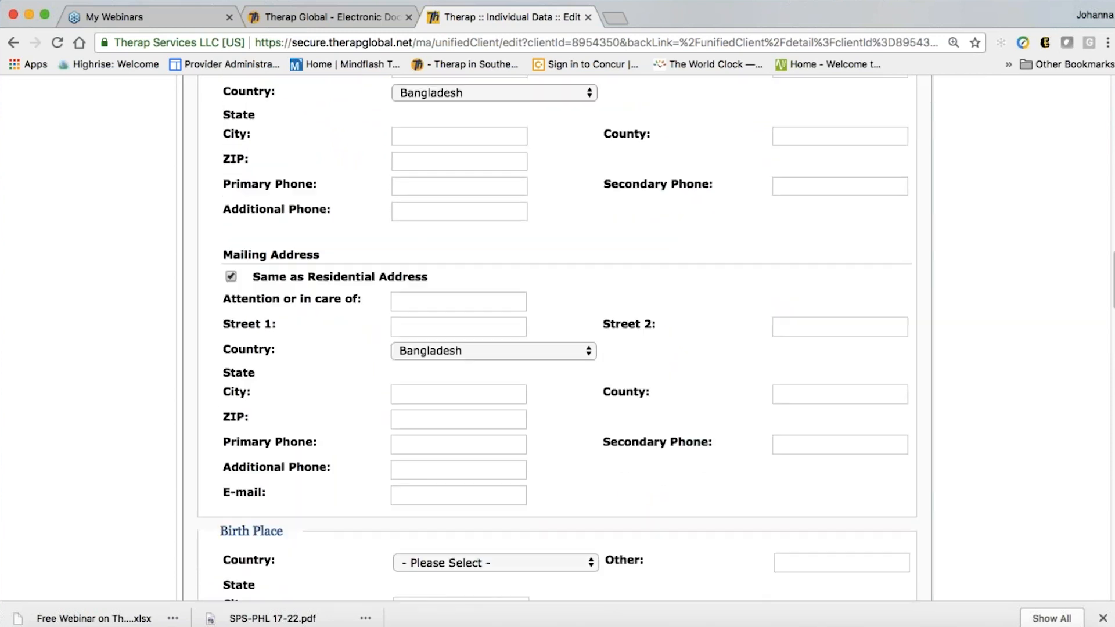
# Set the birth place country to Bangladesh and the city to Dhaka
pyautogui.scroll(-3, 563, 408)
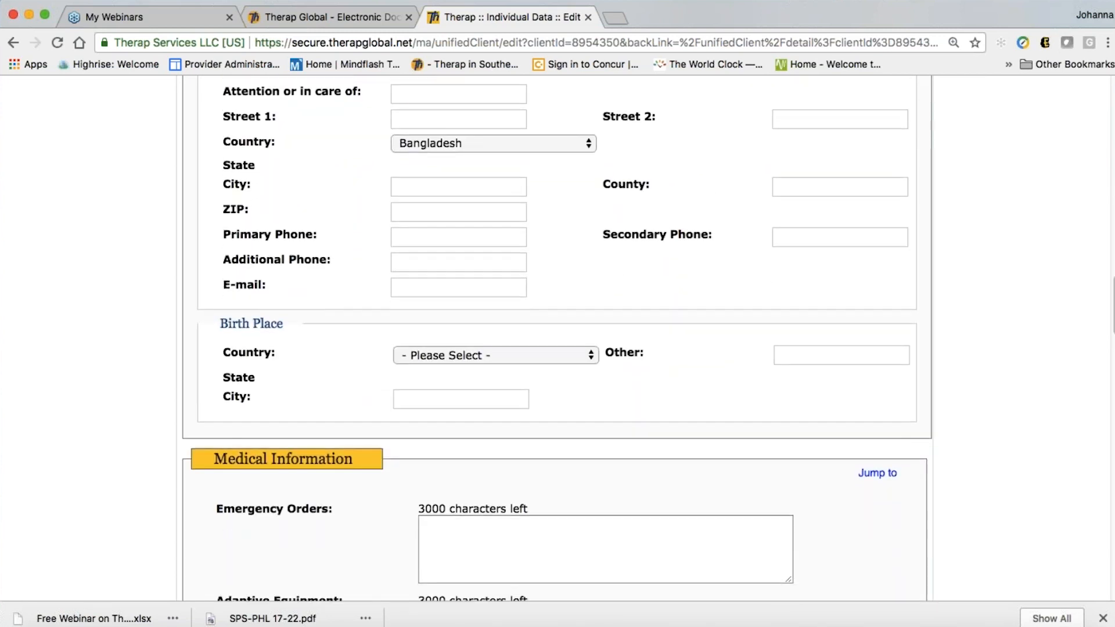
pyautogui.click(494, 324)
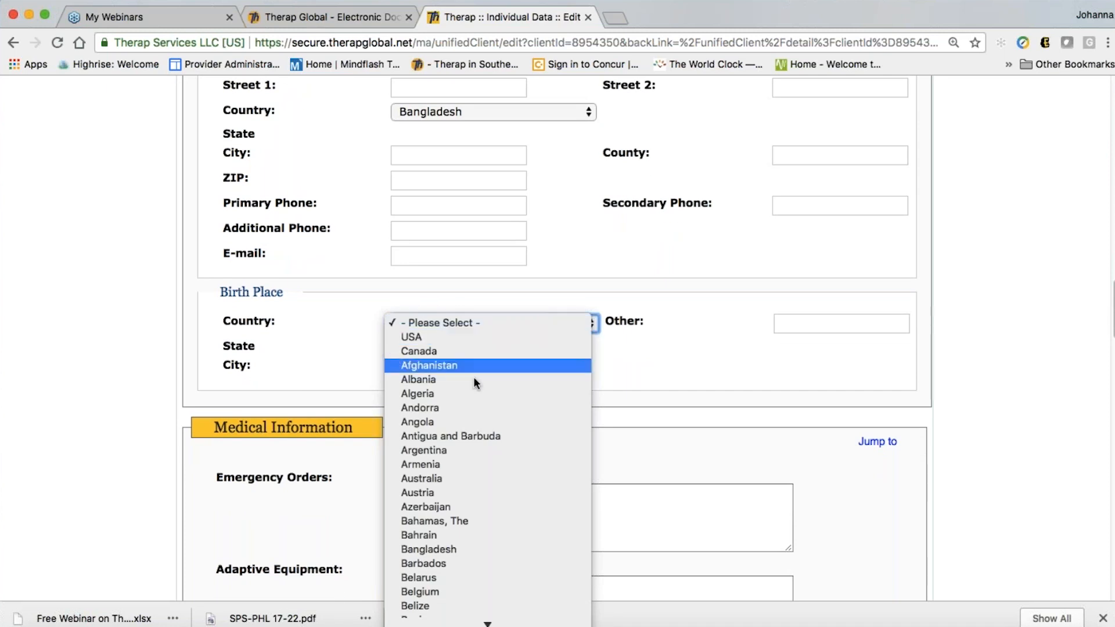
pyautogui.scroll(-1, 485, 530)
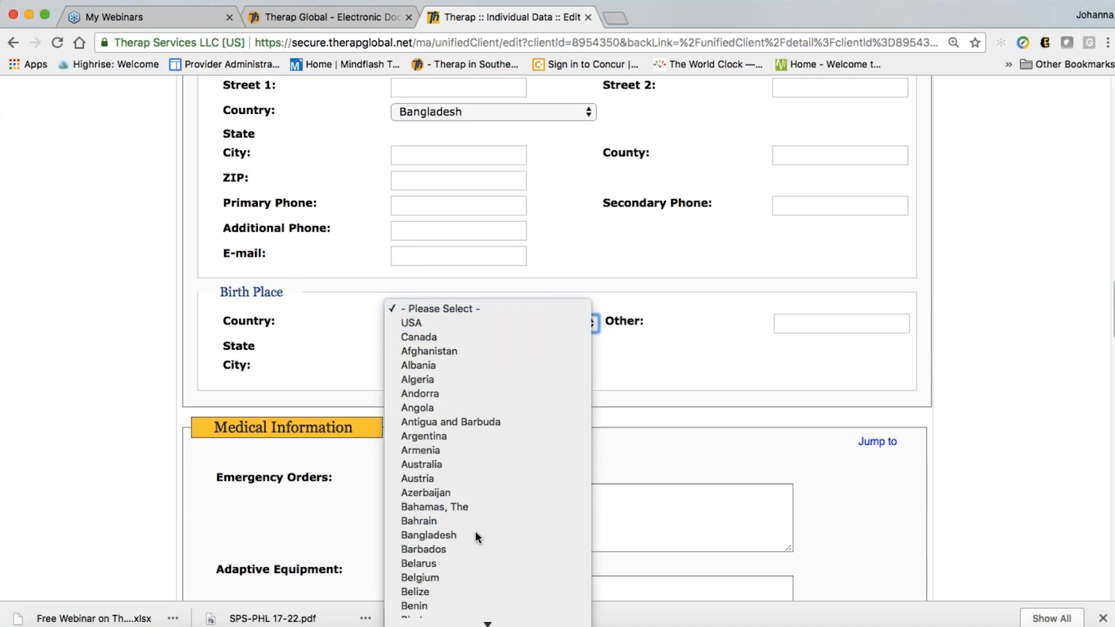
pyautogui.click(475, 533)
pyautogui.click(424, 369)
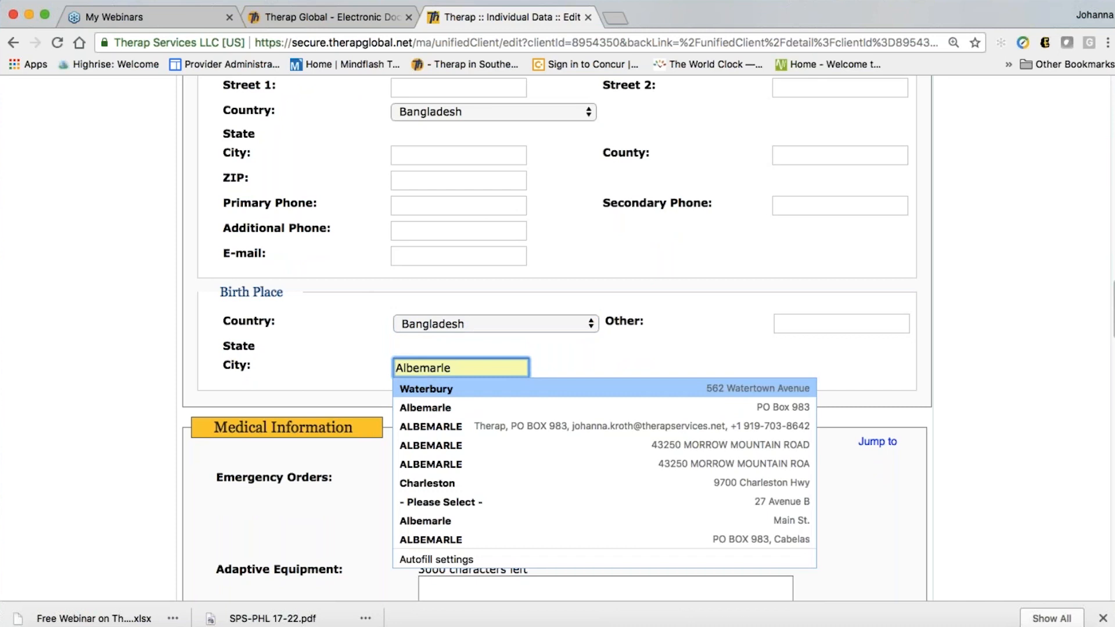
pyautogui.write('Dhaka')
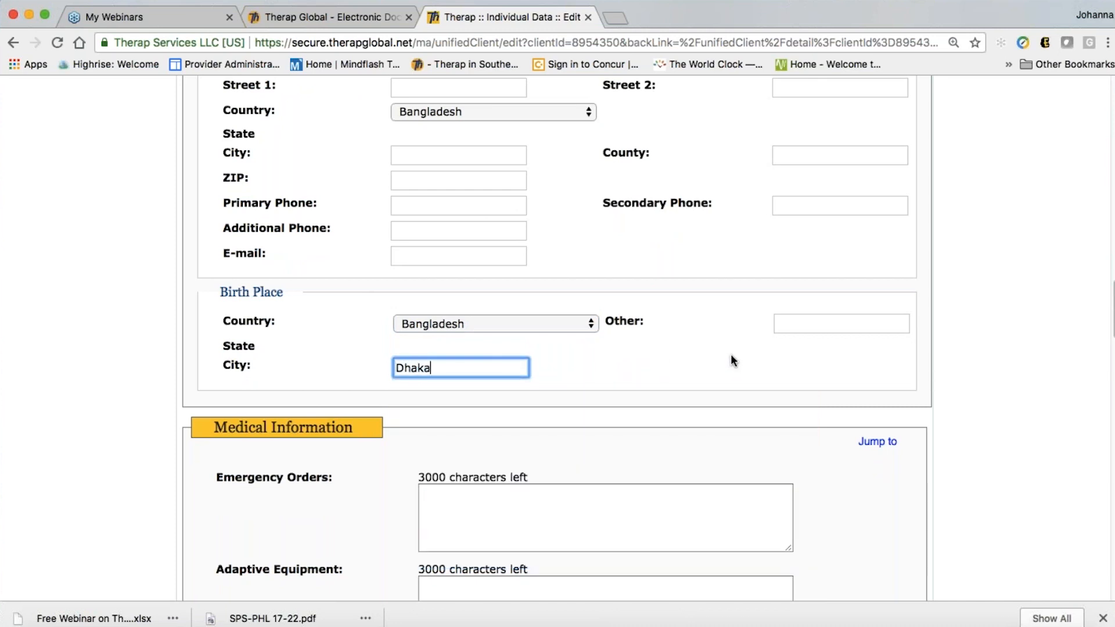
pyautogui.click(702, 373)
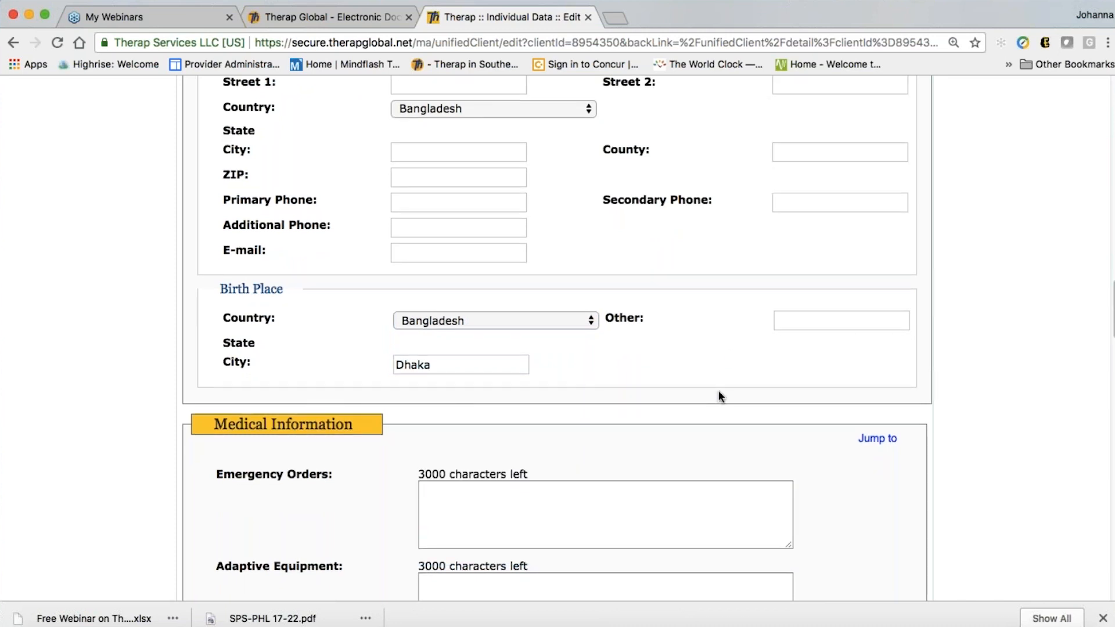
pyautogui.scroll(-4, 719, 393)
# Step through the Emergency Orders and Adaptive Equipment boxes without entering anything
pyautogui.scroll(-5, 557, 337)
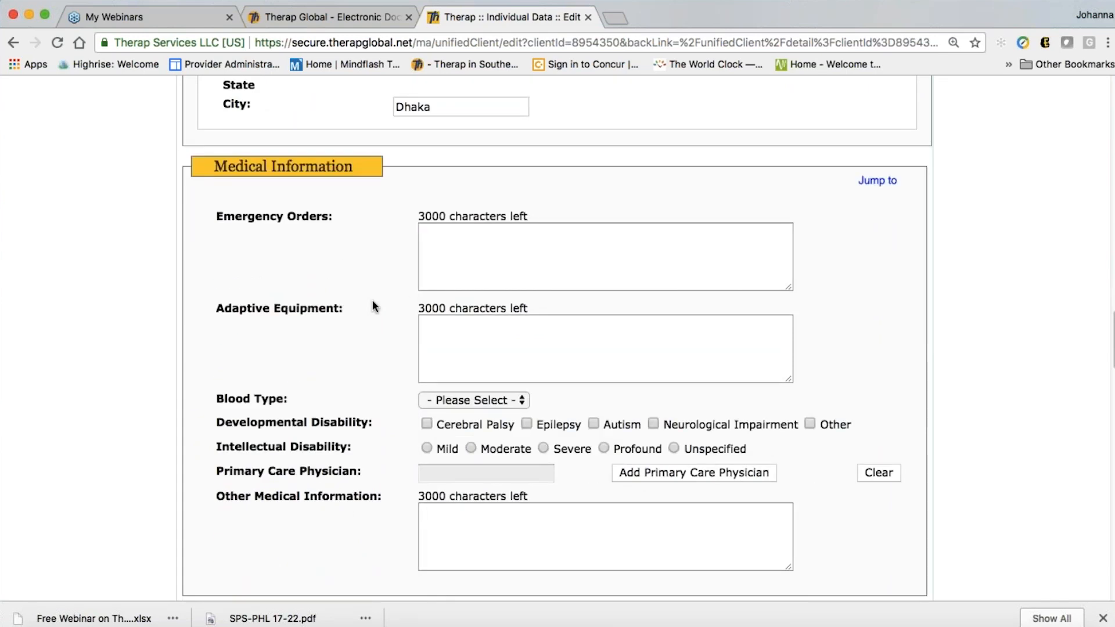
pyautogui.click(464, 251)
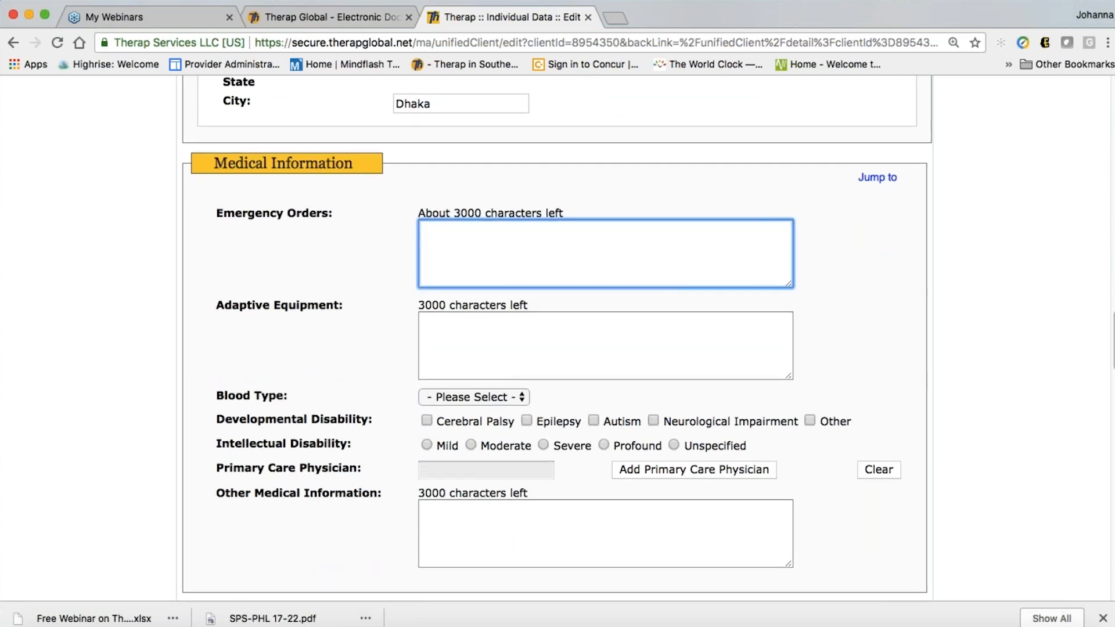
pyautogui.scroll(-1, 451, 236)
pyautogui.scroll(-1, 473, 266)
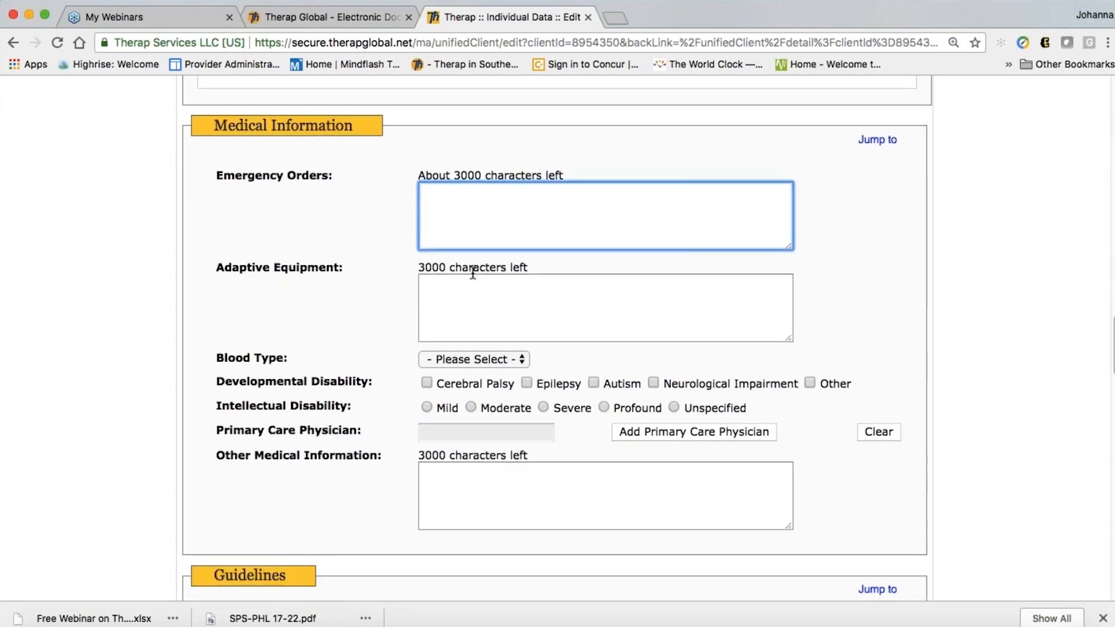
pyautogui.click(444, 283)
pyautogui.scroll(-1, 863, 332)
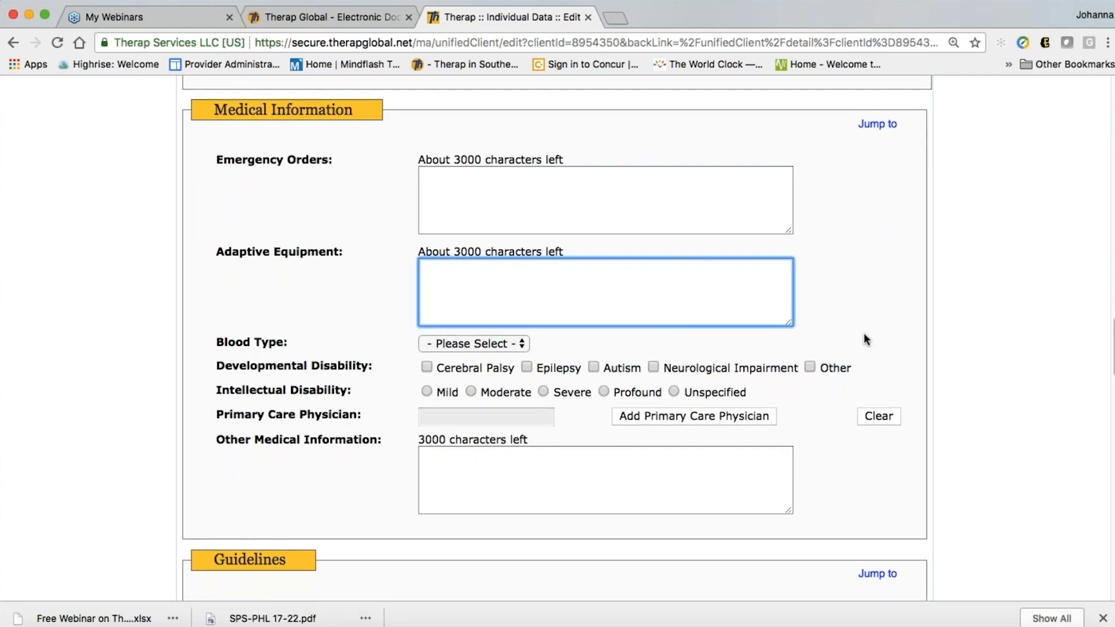
pyautogui.scroll(-1, 869, 313)
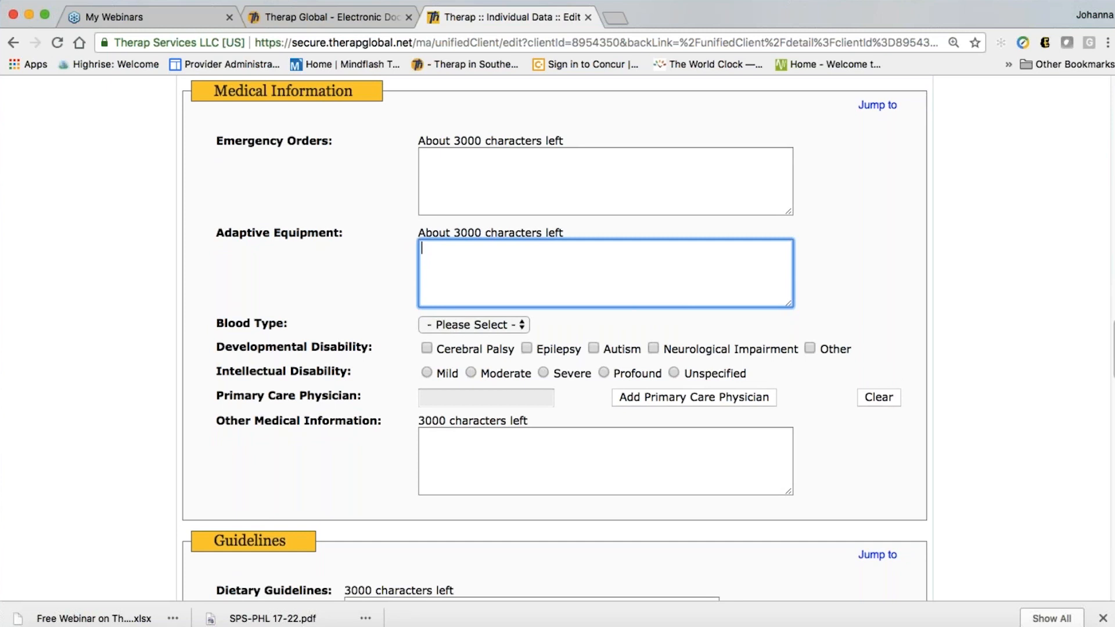
pyautogui.scroll(-1, 444, 260)
pyautogui.scroll(-3, 445, 260)
# Set the blood type to A- and mark Autism as a developmental disability
pyautogui.click(444, 255)
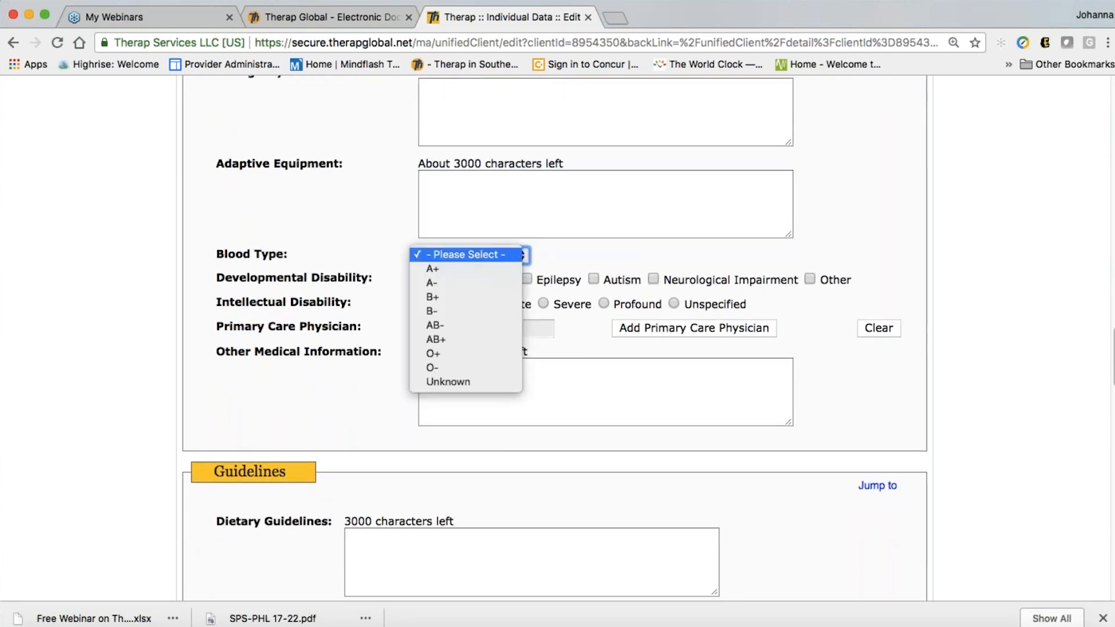
pyautogui.click(444, 277)
pyautogui.scroll(-3, 752, 347)
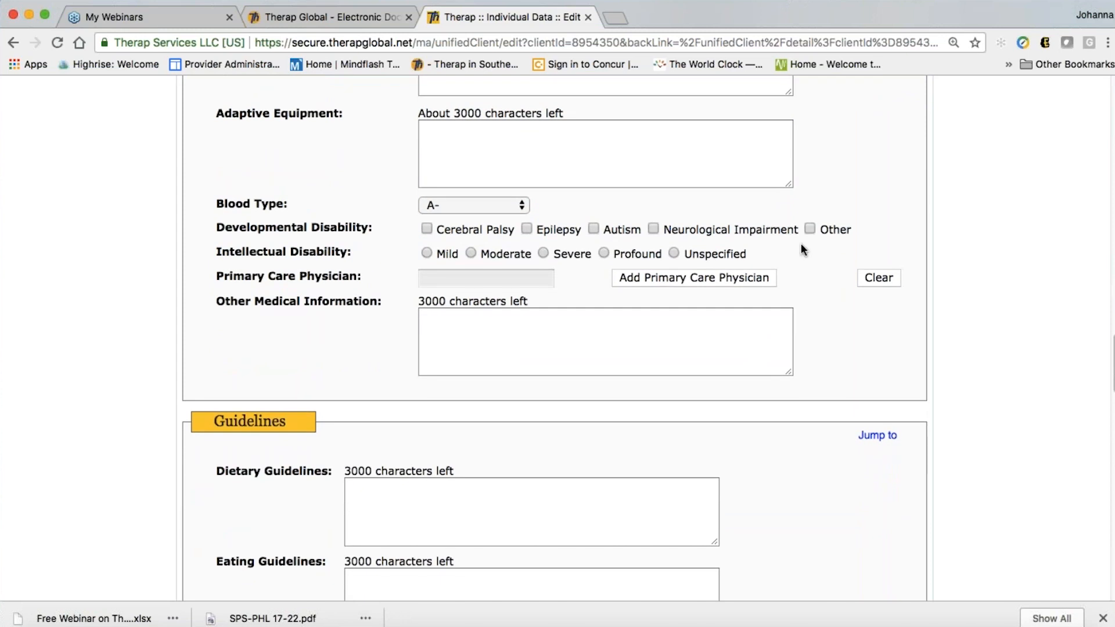
pyautogui.click(593, 229)
pyautogui.scroll(-1, 566, 335)
pyautogui.scroll(-1, 588, 277)
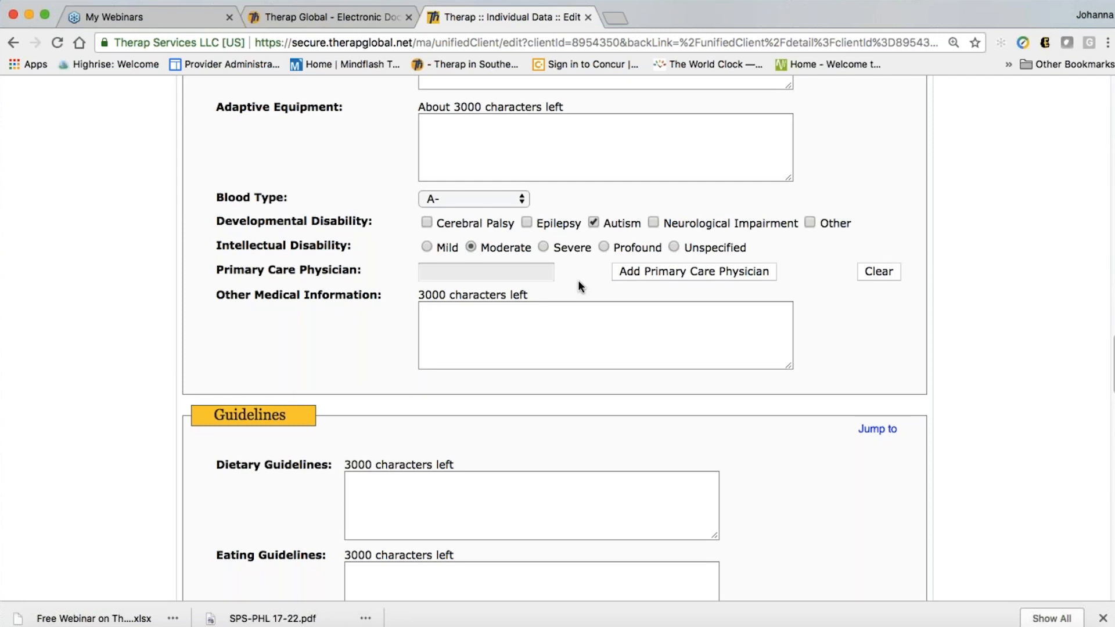
pyautogui.scroll(-1, 577, 280)
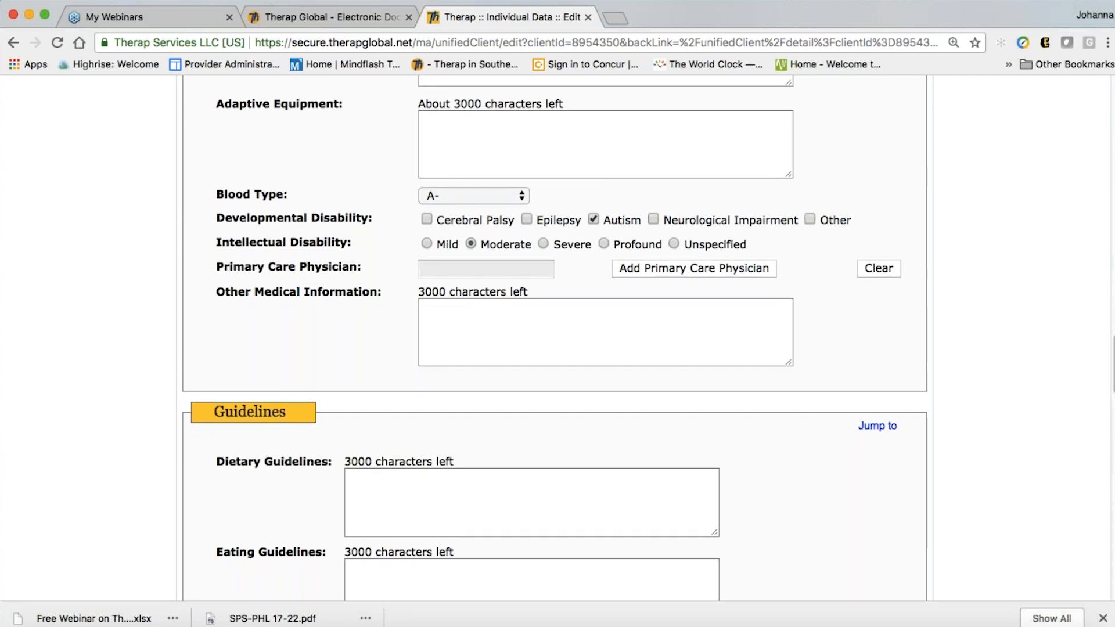
pyautogui.scroll(-2, 555, 317)
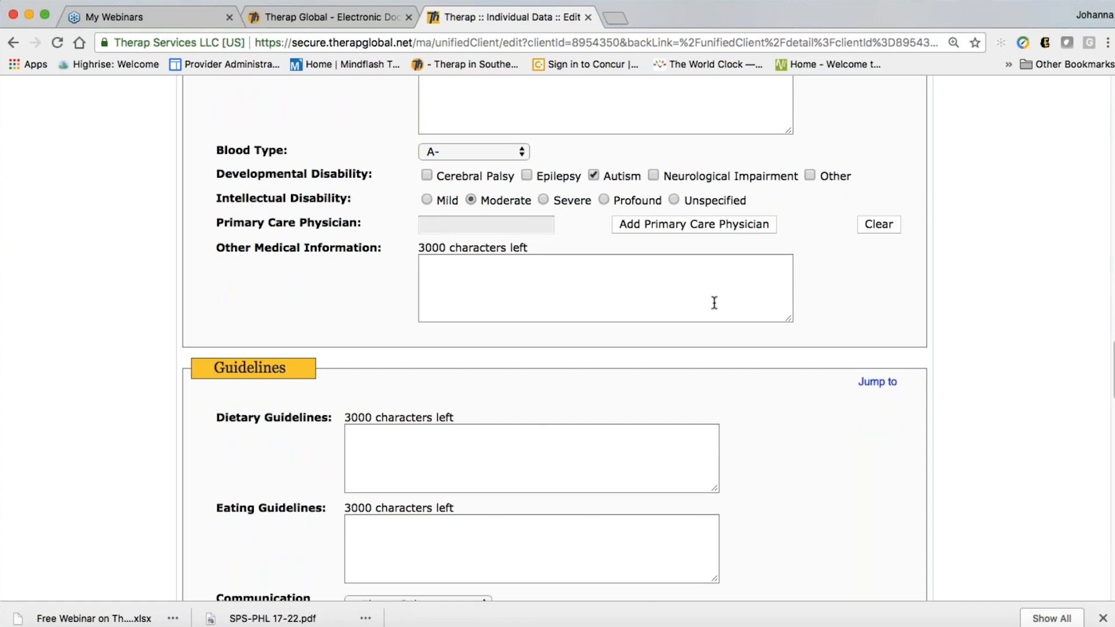
# Set the communication modality to Partially Verbal
pyautogui.scroll(-1, 714, 303)
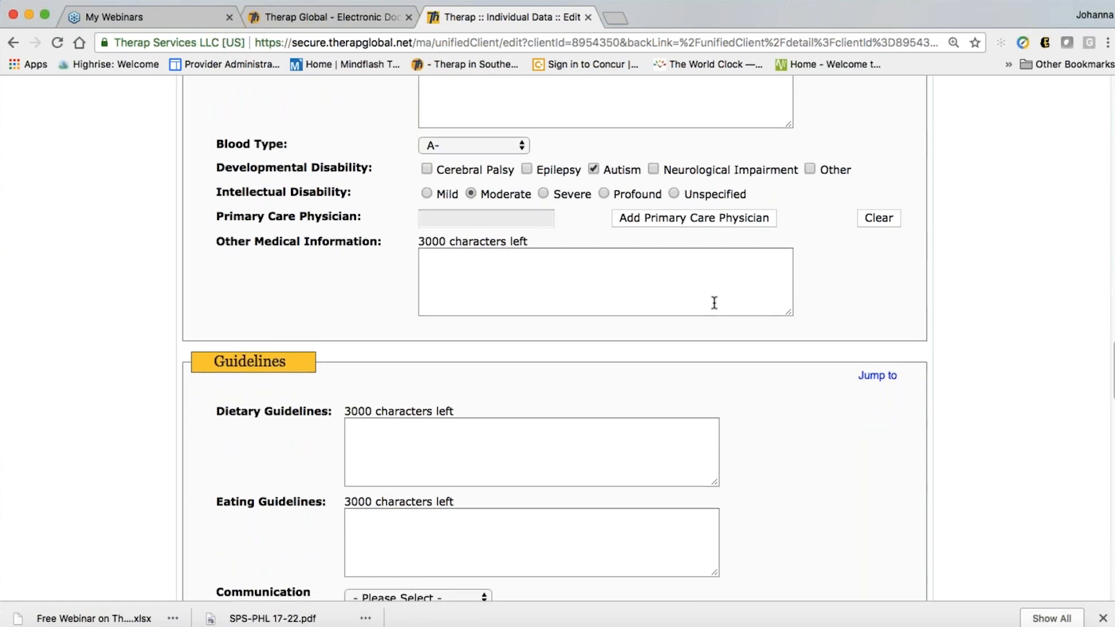
pyautogui.scroll(-1, 714, 302)
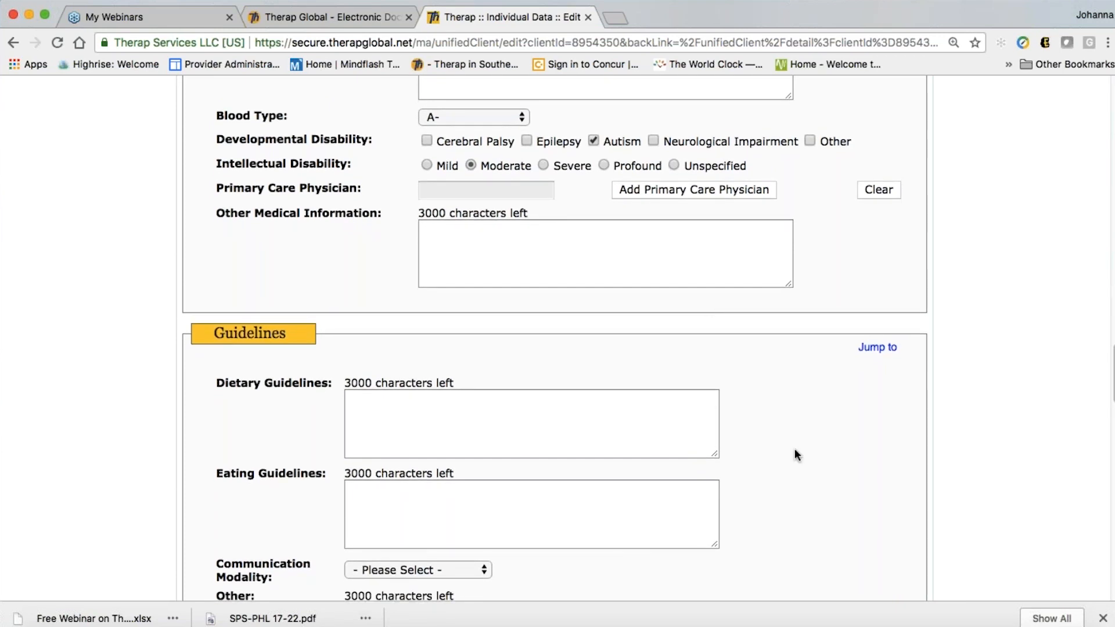
pyautogui.scroll(-4, 794, 449)
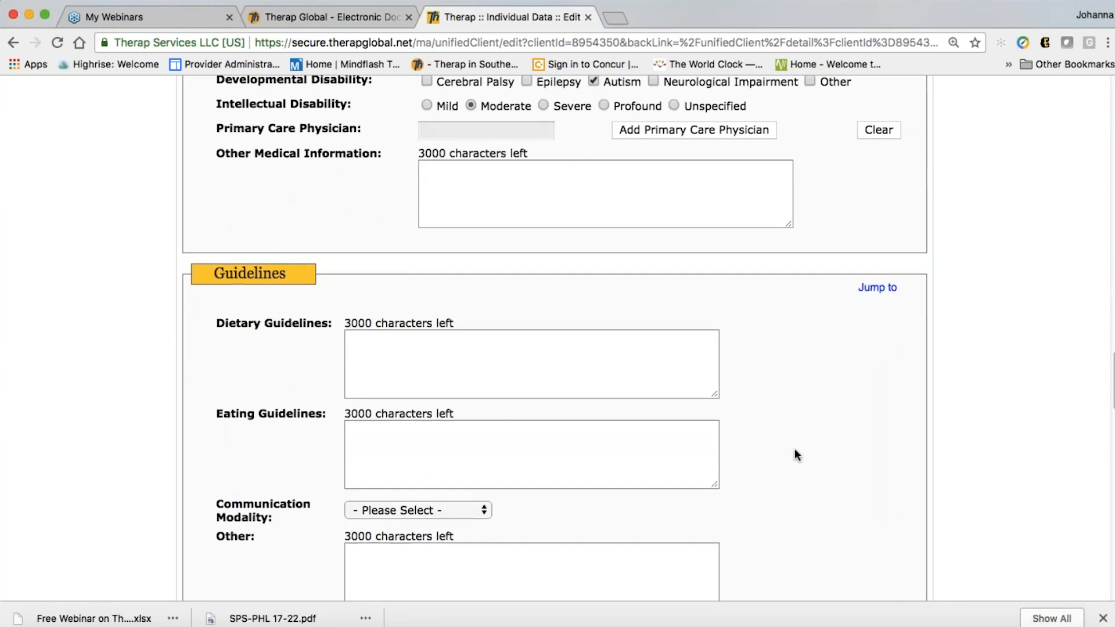
pyautogui.scroll(-2, 795, 449)
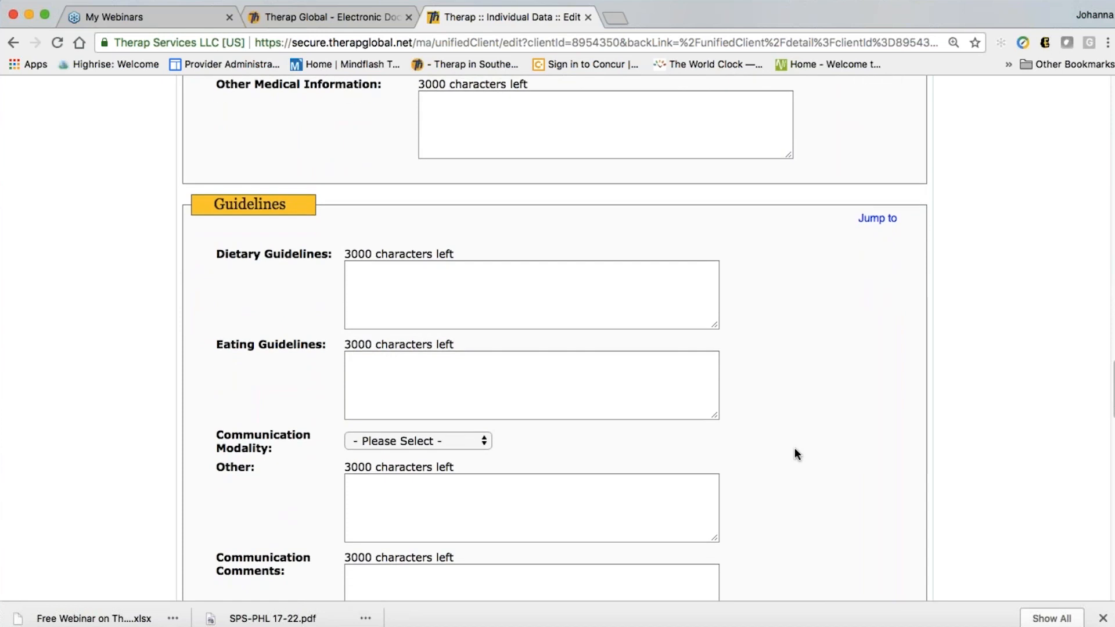
pyautogui.scroll(-1, 795, 449)
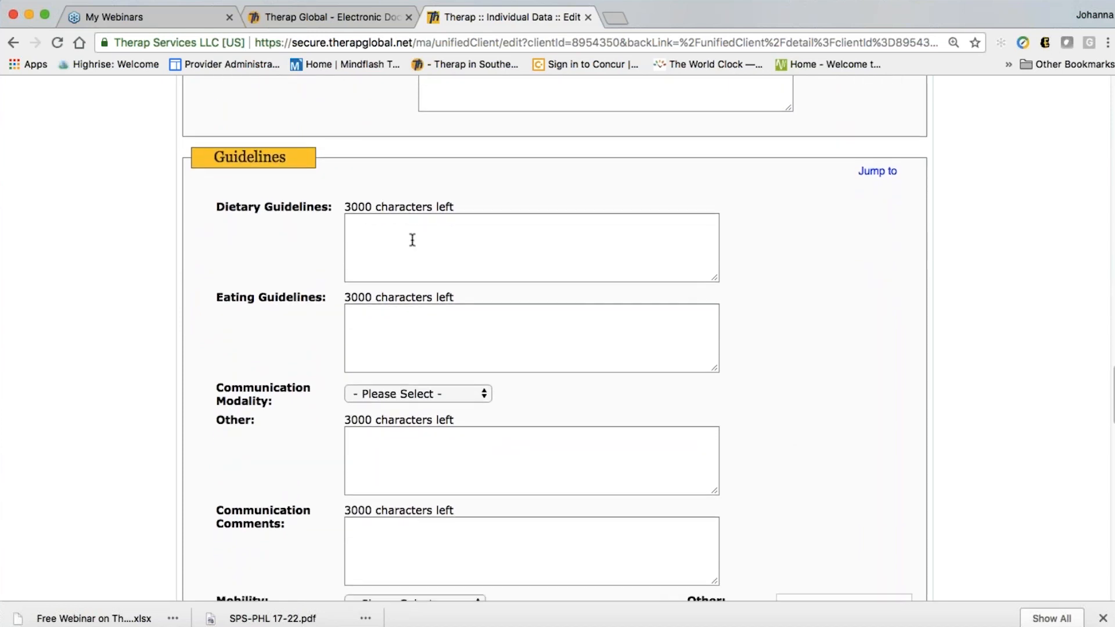
pyautogui.scroll(-1, 403, 262)
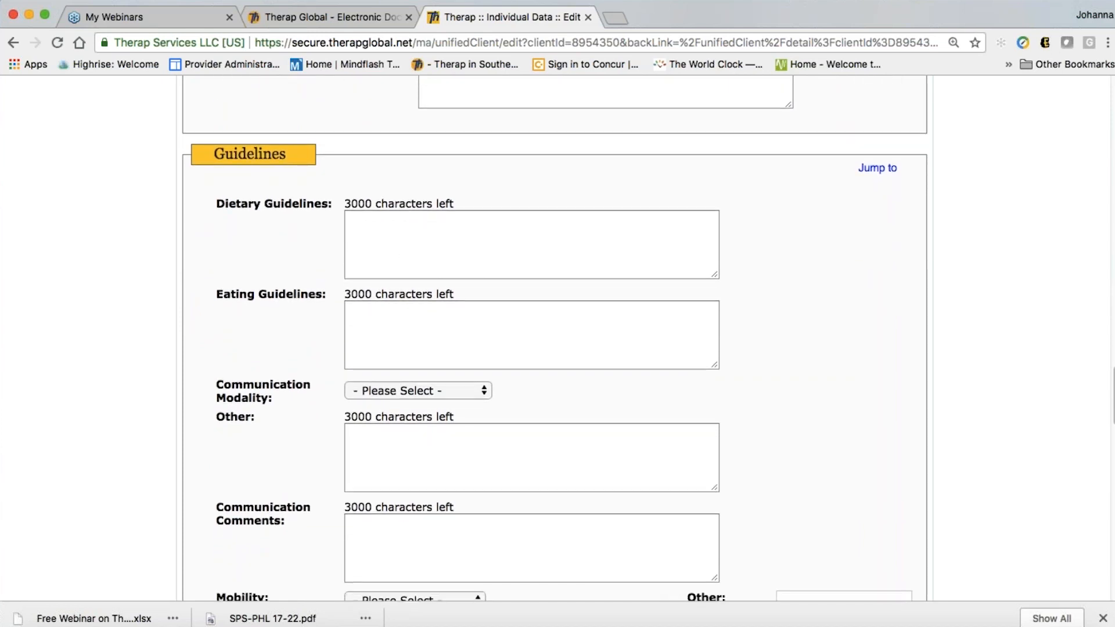
pyautogui.scroll(-3, 418, 305)
pyautogui.click(418, 306)
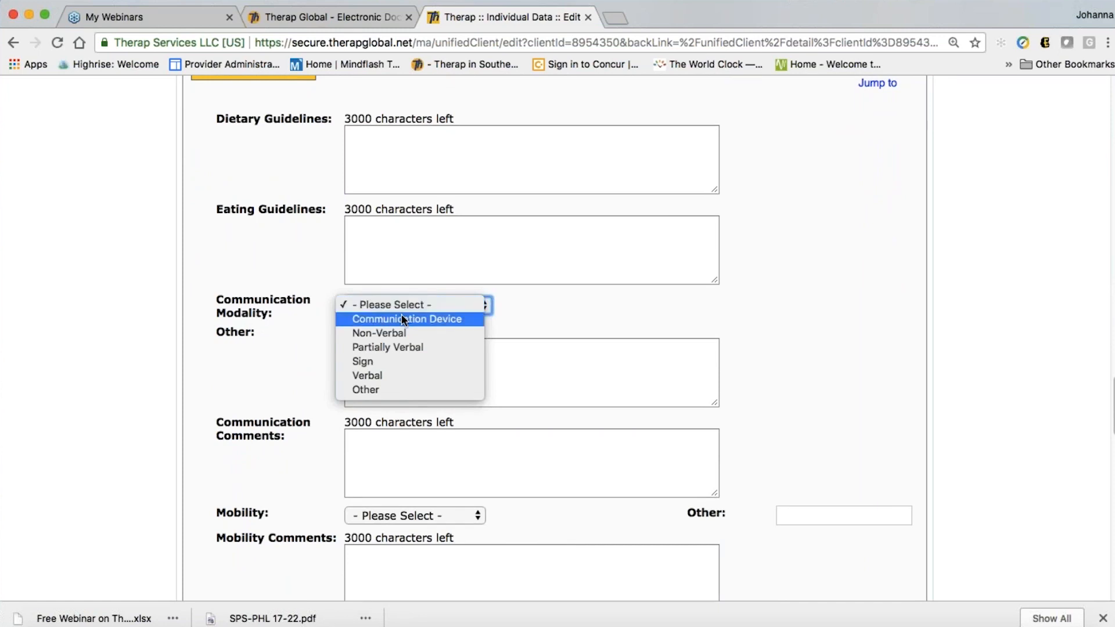
pyautogui.click(400, 348)
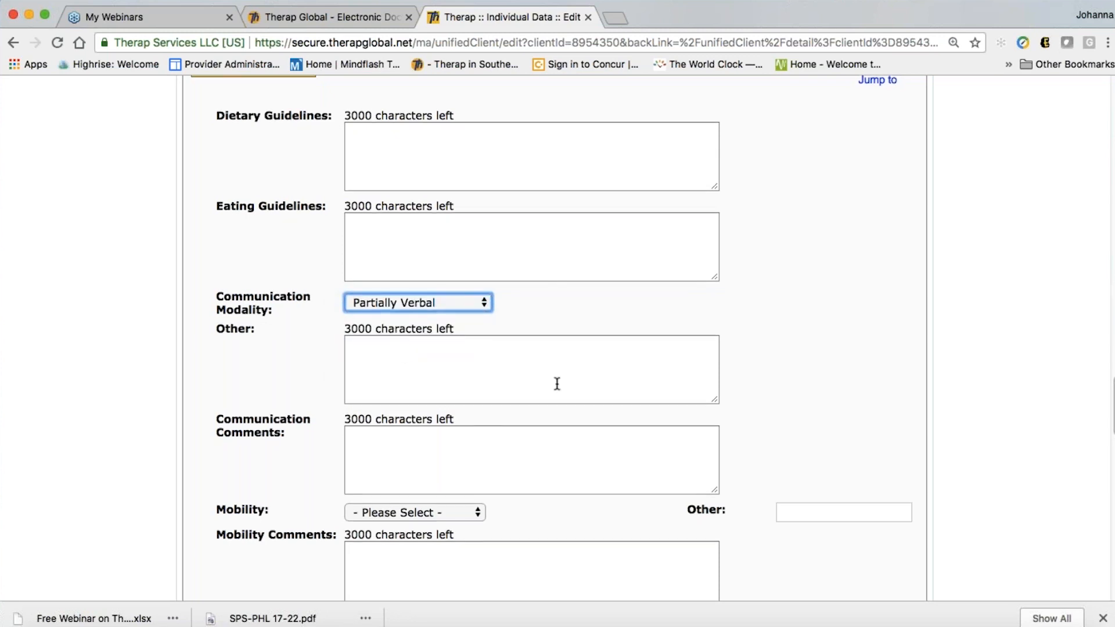
pyautogui.press('Tab')
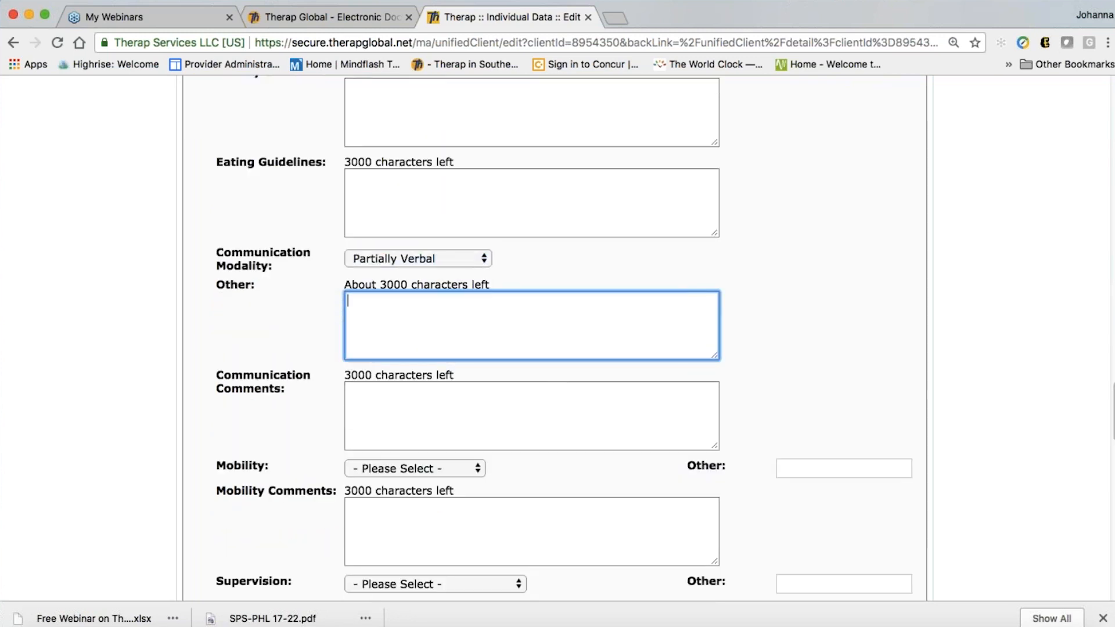
# Set mobility to Walks on own
pyautogui.scroll(-4, 609, 421)
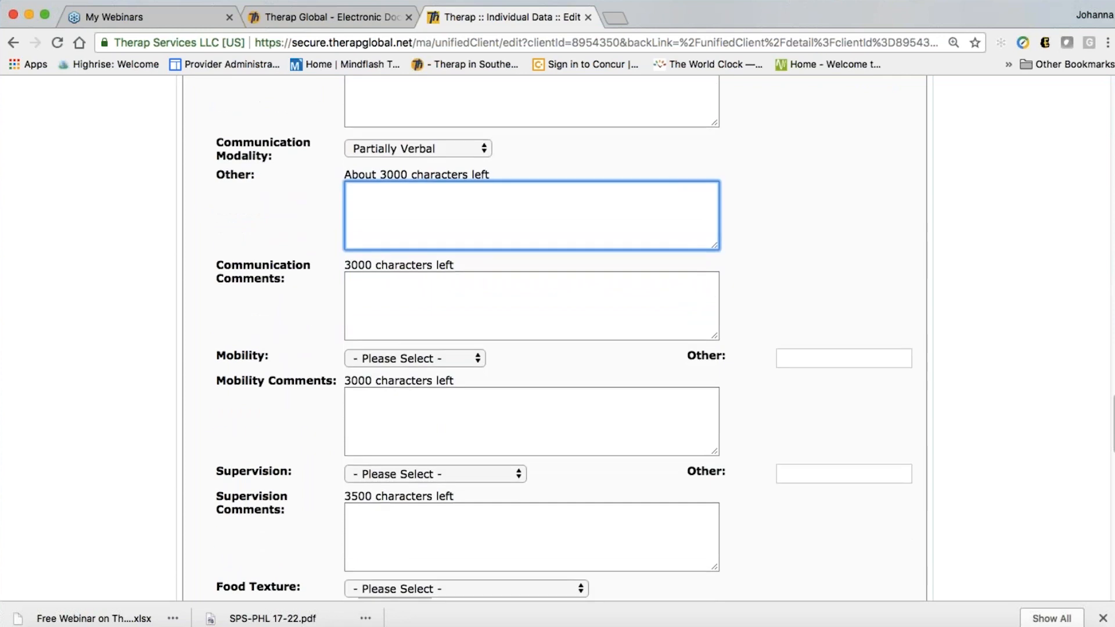
pyautogui.scroll(-2, 610, 421)
pyautogui.click(437, 298)
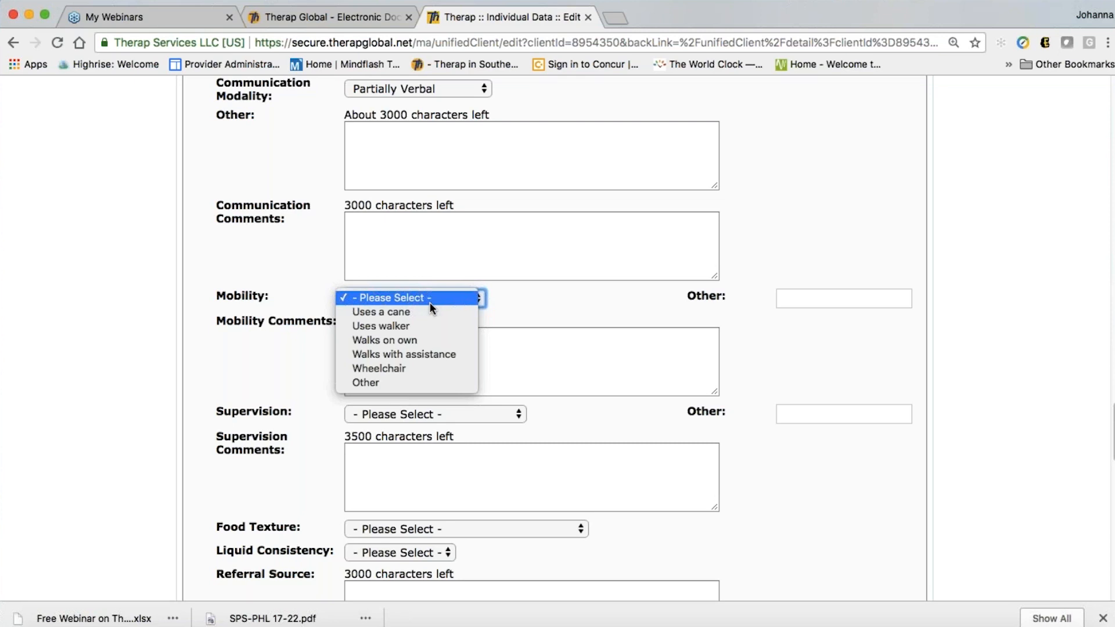
pyautogui.click(415, 339)
pyautogui.click(511, 366)
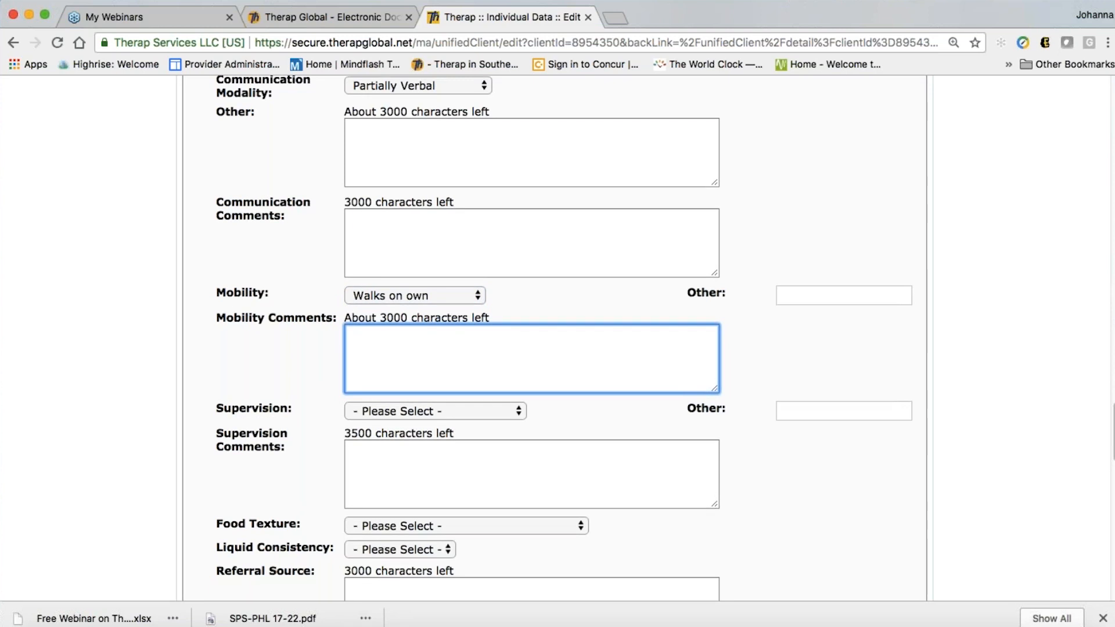
pyautogui.scroll(-3, 421, 358)
# Set supervision to Assistance for personal care
pyautogui.click(427, 341)
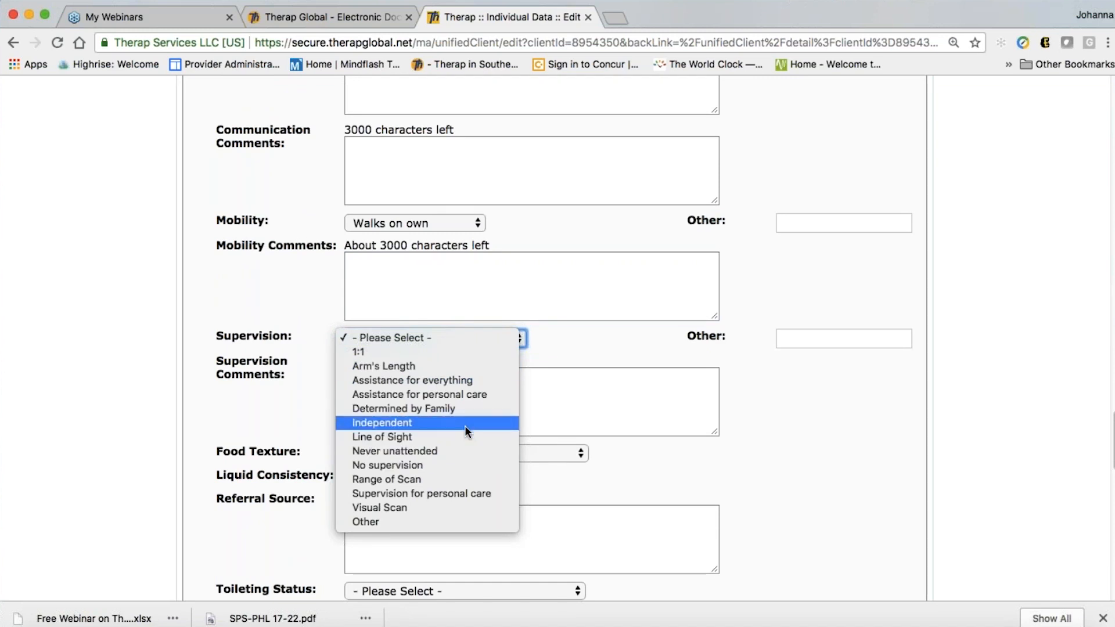
pyautogui.click(457, 394)
pyautogui.click(458, 395)
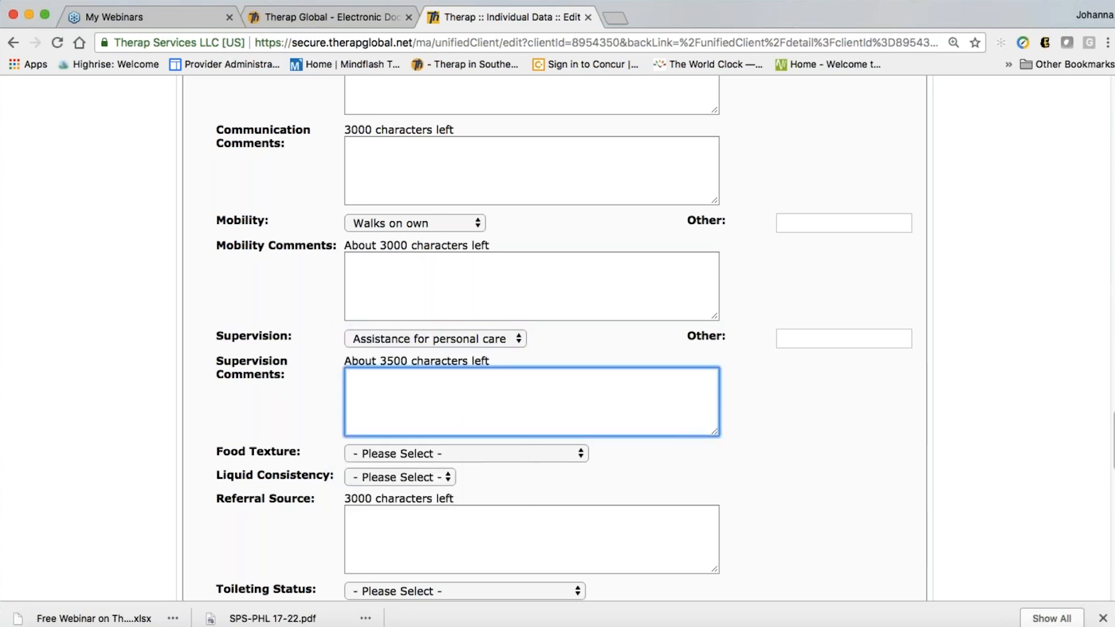
pyautogui.click(391, 291)
pyautogui.click(386, 394)
pyautogui.scroll(-5, 793, 488)
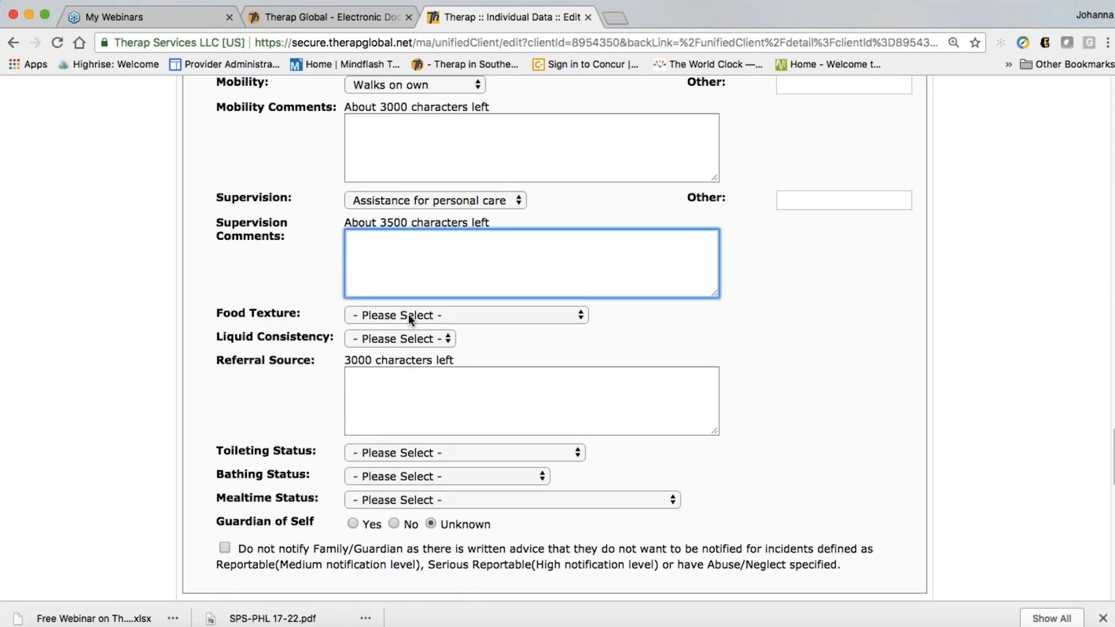
# Leave food texture and liquid consistency unchosen and move on to Referral Source
pyautogui.click(409, 313)
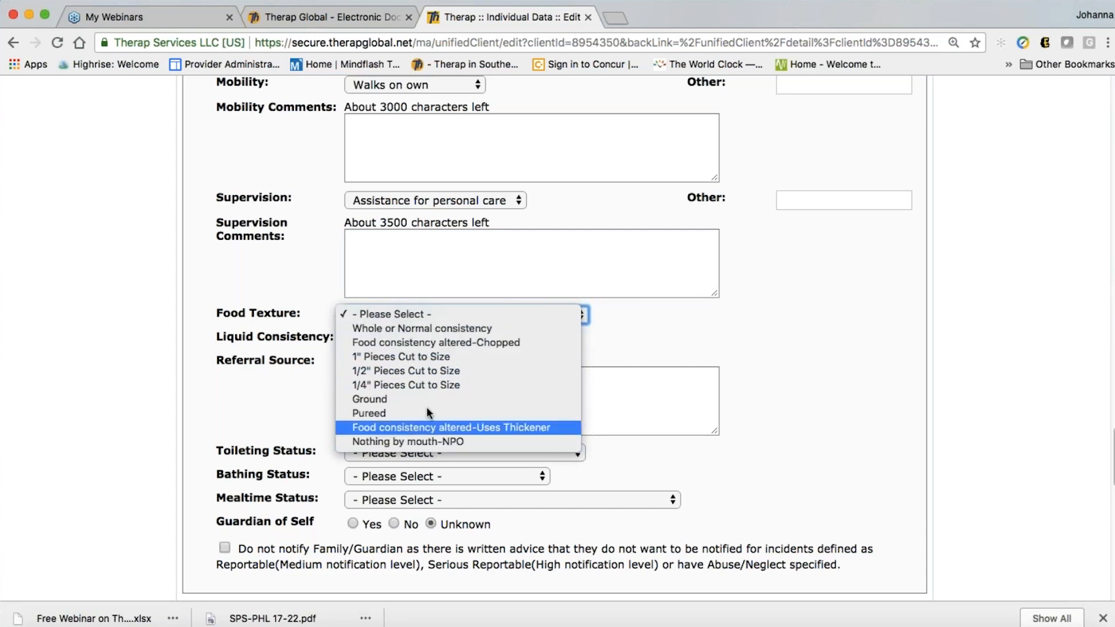
pyautogui.click(409, 317)
pyautogui.scroll(-4, 409, 320)
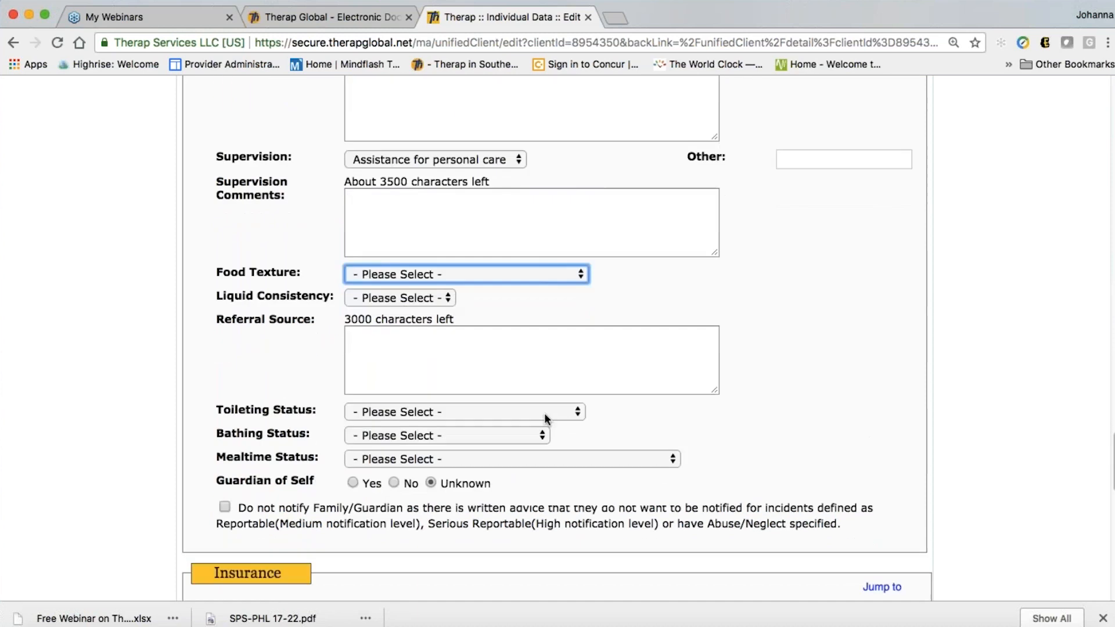
pyautogui.click(419, 224)
pyautogui.click(419, 224)
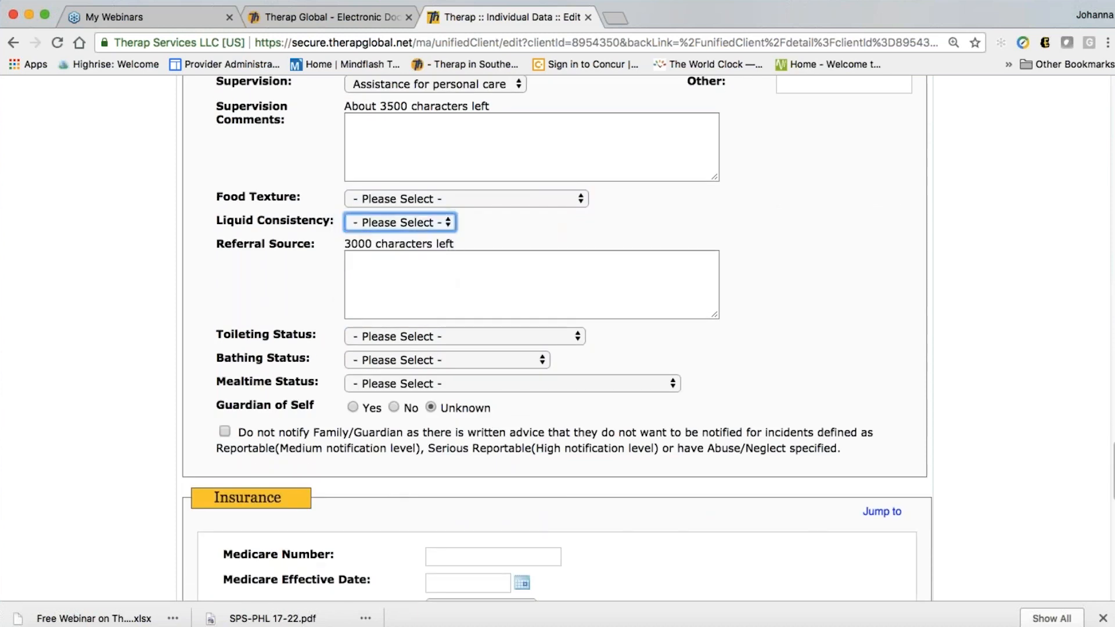
pyautogui.press('Tab')
pyautogui.scroll(-2, 419, 224)
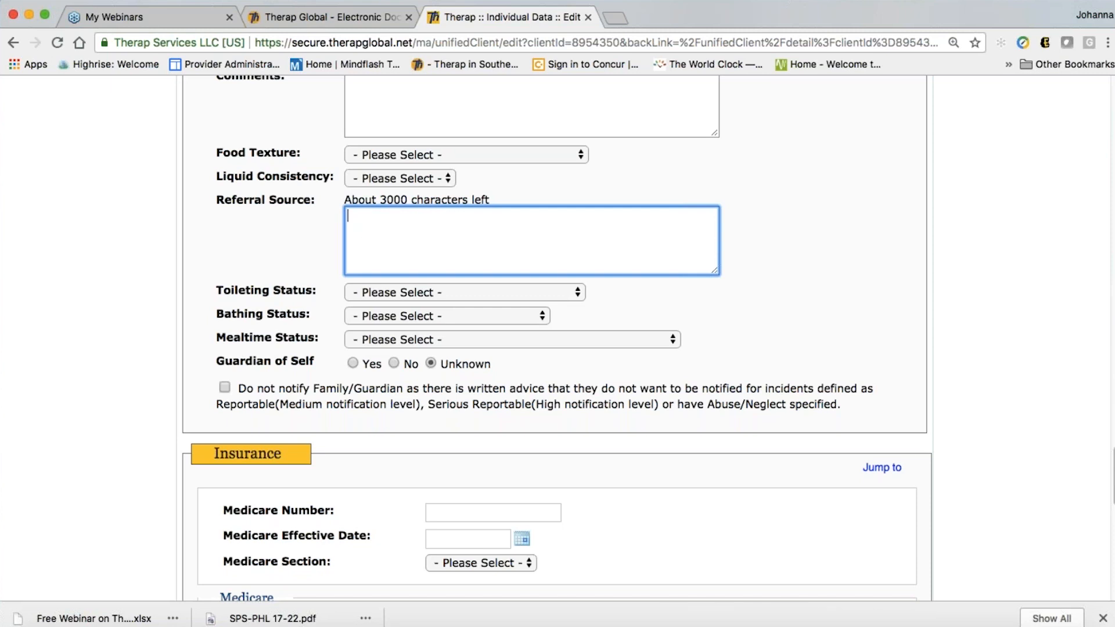
pyautogui.scroll(-1, 376, 236)
# Set toileting status to Requires Prompts/Monitoring and bathing status to Requires Support to Bath/Shower
pyautogui.click(438, 269)
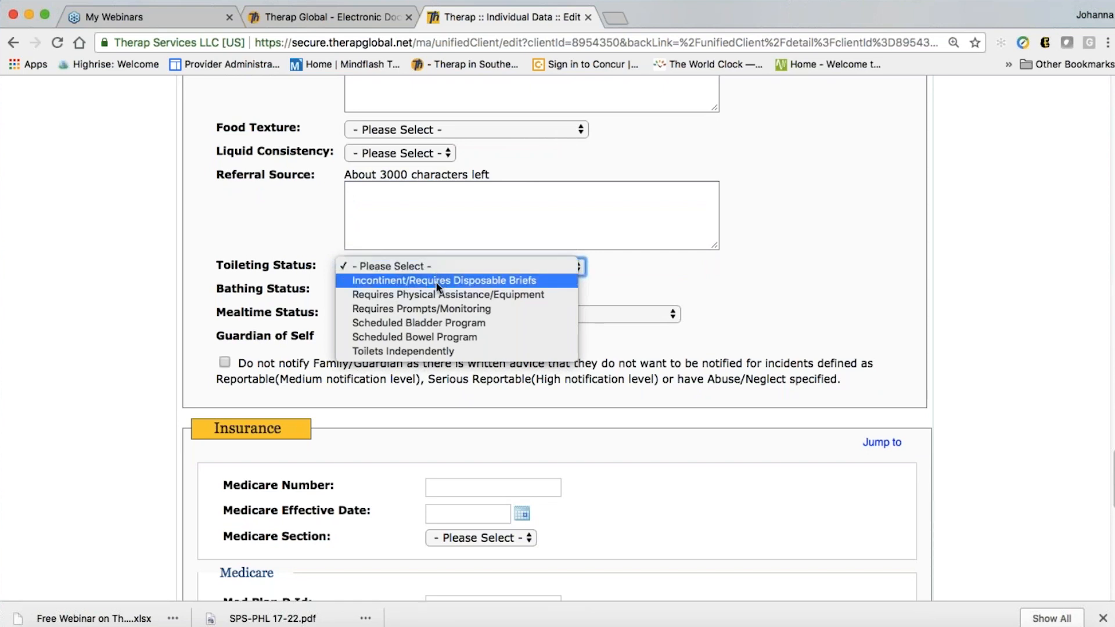
pyautogui.click(430, 313)
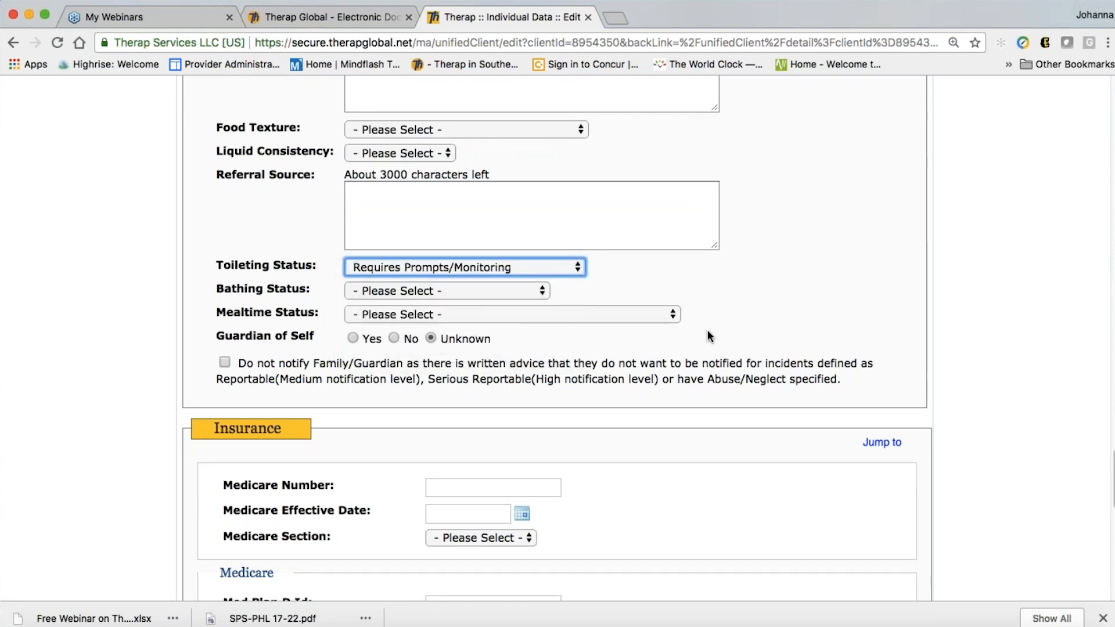
pyautogui.scroll(-3, 740, 326)
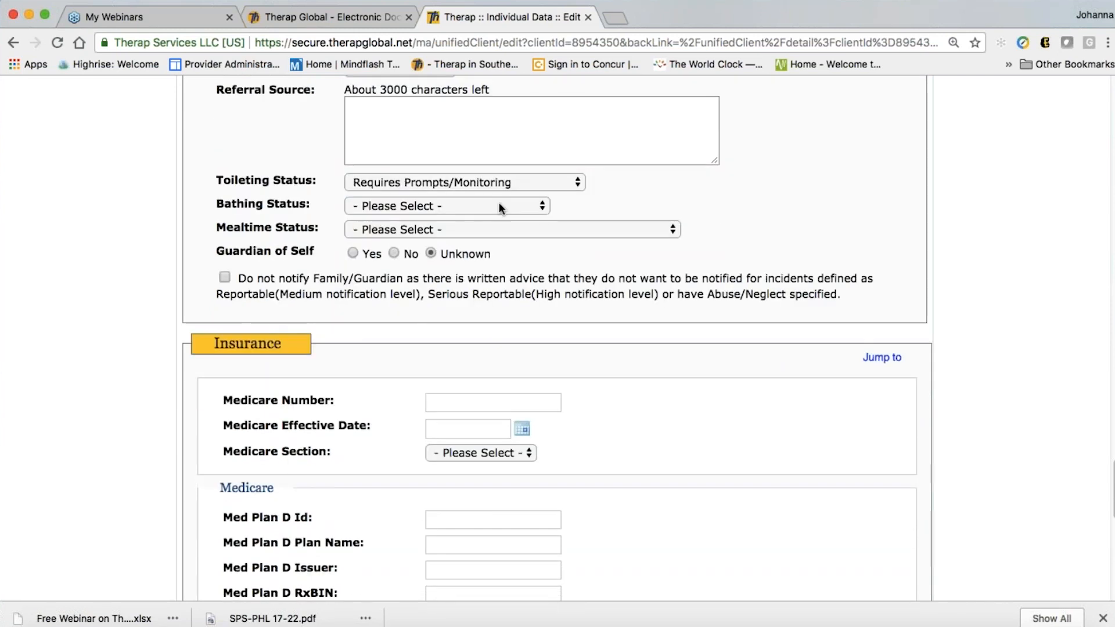
pyautogui.click(501, 208)
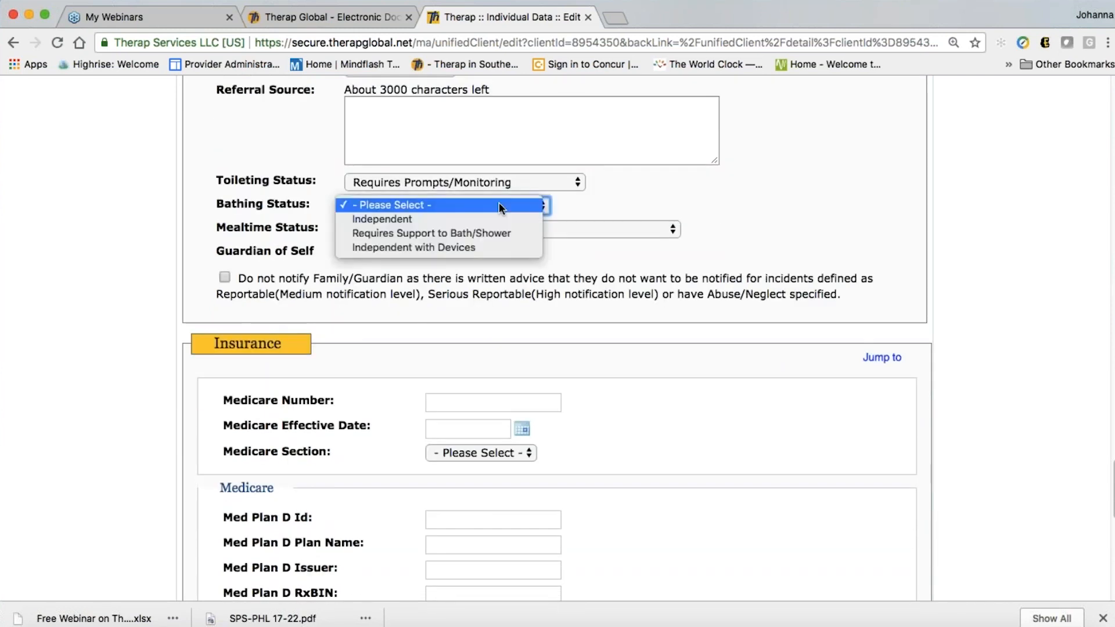
pyautogui.click(486, 233)
# Set mealtime status to Requires Support to Eat and answer No for Guardian of Self
pyautogui.click(476, 230)
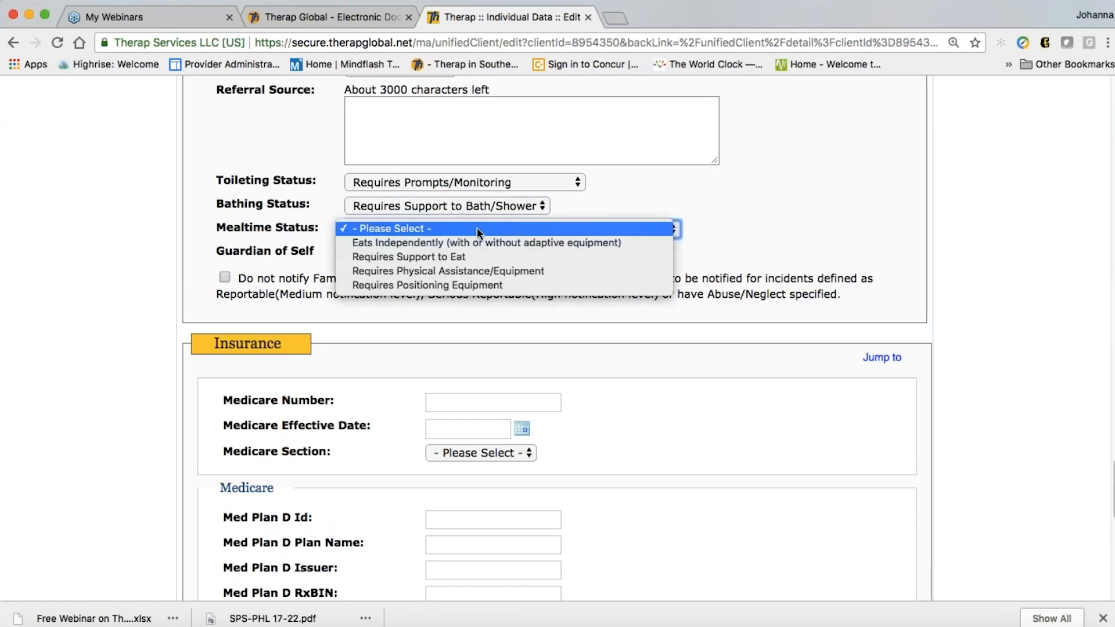
pyautogui.click(469, 254)
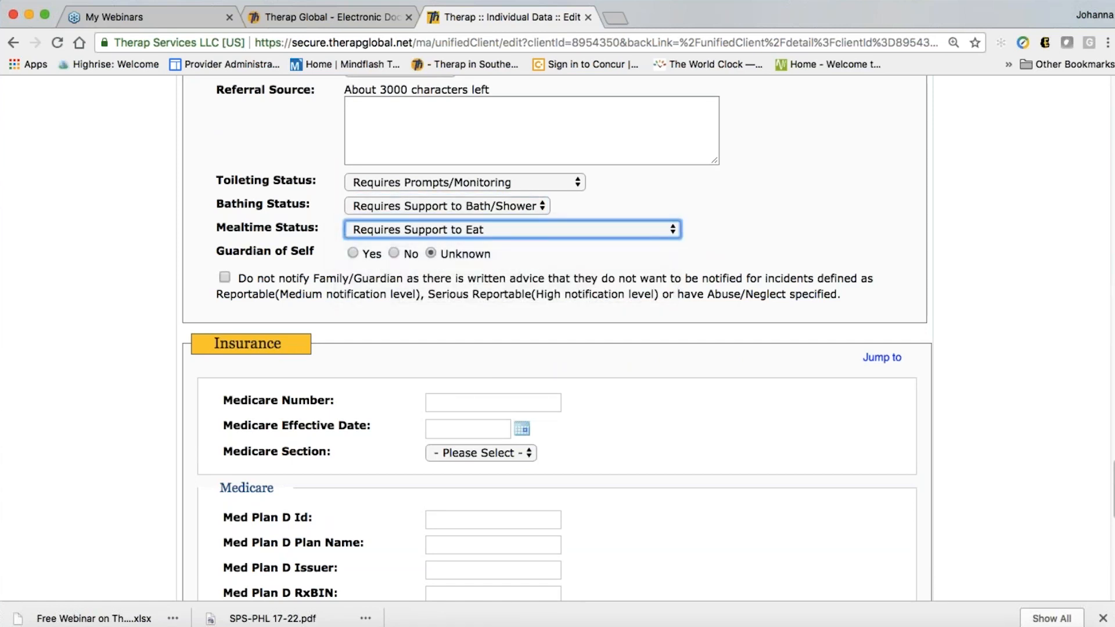
pyautogui.click(632, 347)
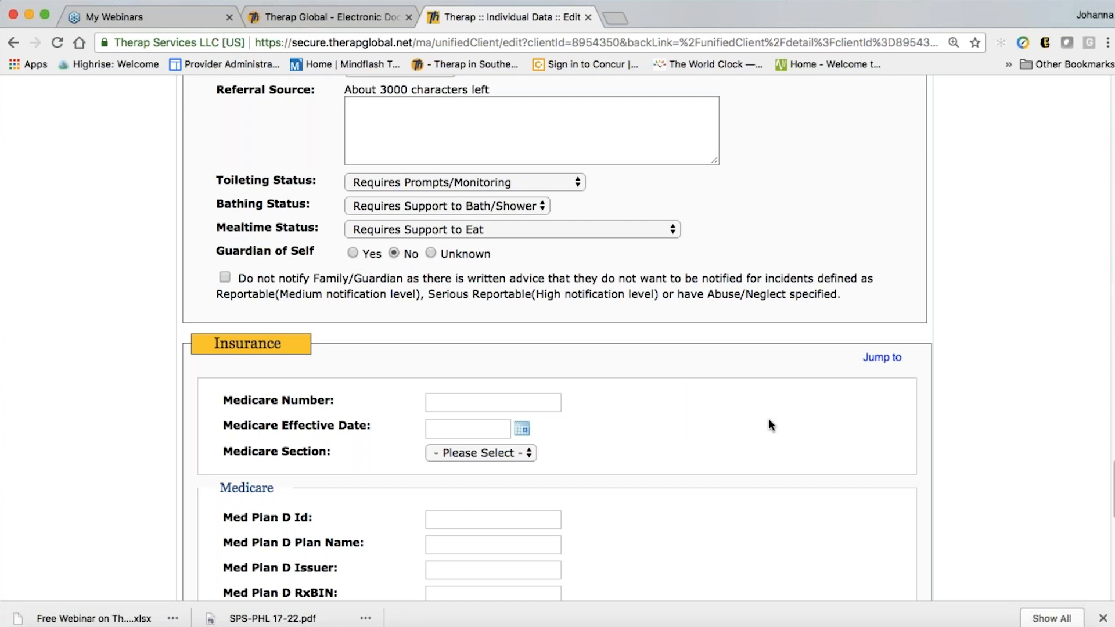
pyautogui.scroll(-3, 770, 421)
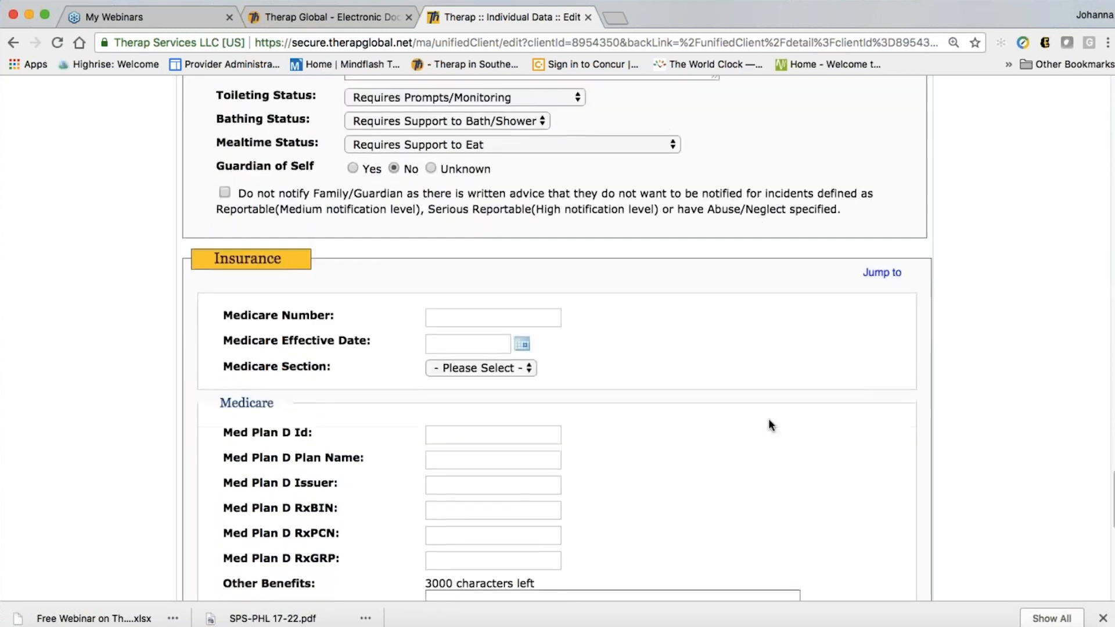
pyautogui.scroll(-3, 769, 419)
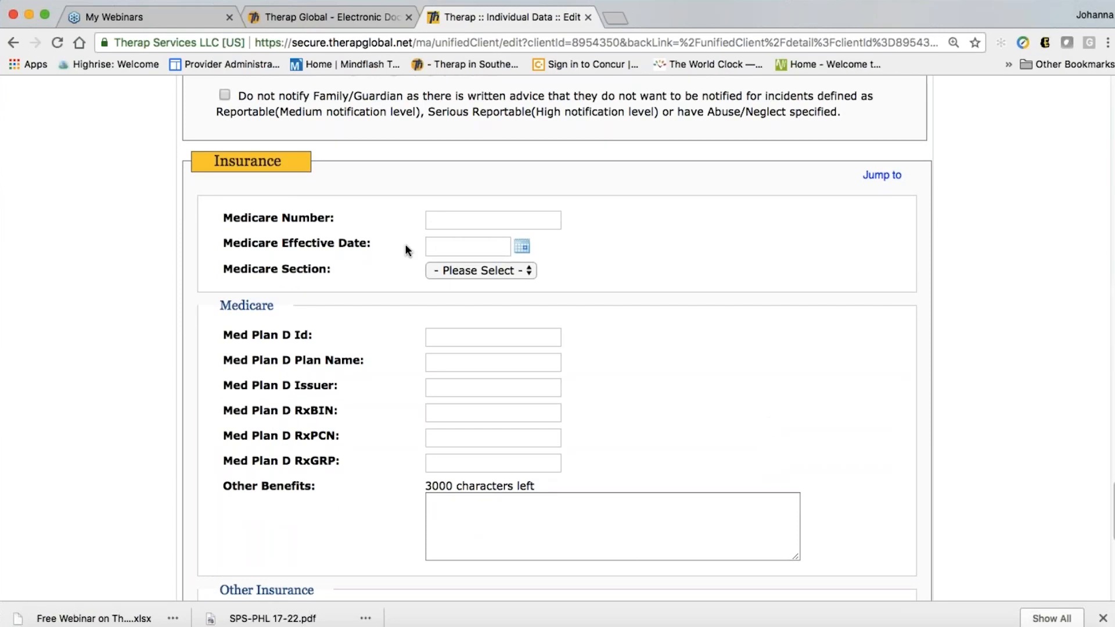
pyautogui.scroll(-1, 407, 250)
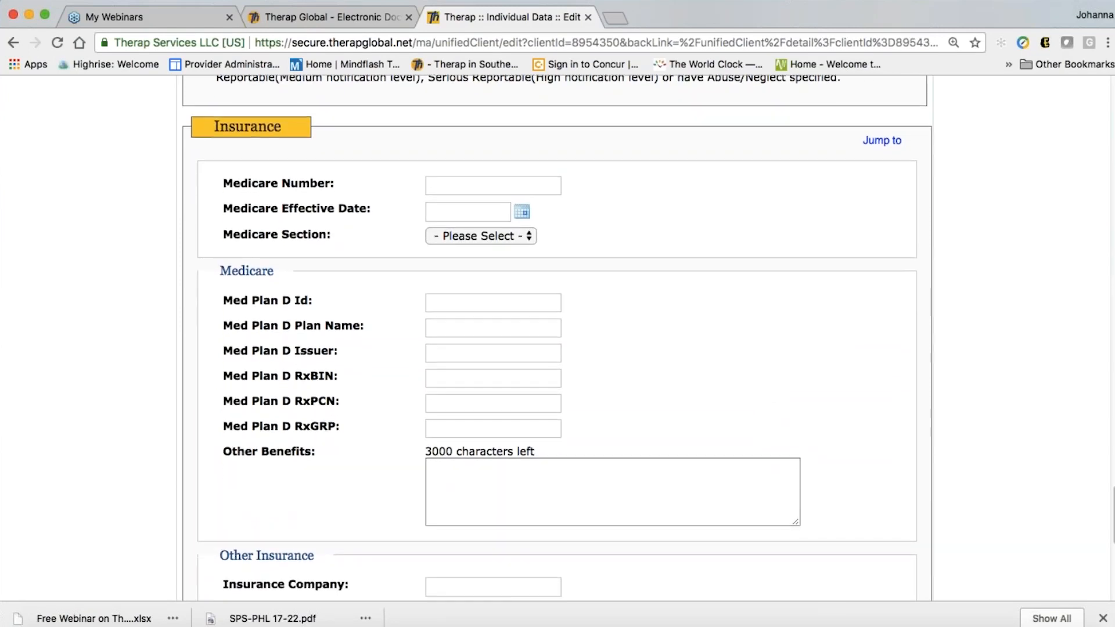
pyautogui.scroll(-1, 556, 348)
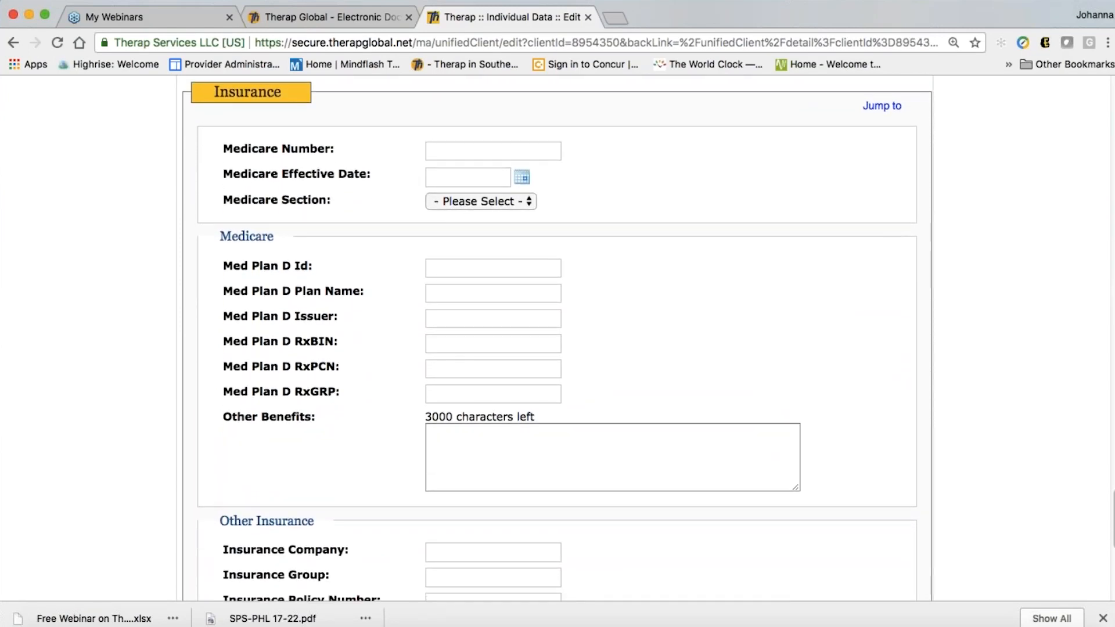
pyautogui.scroll(-8, 557, 337)
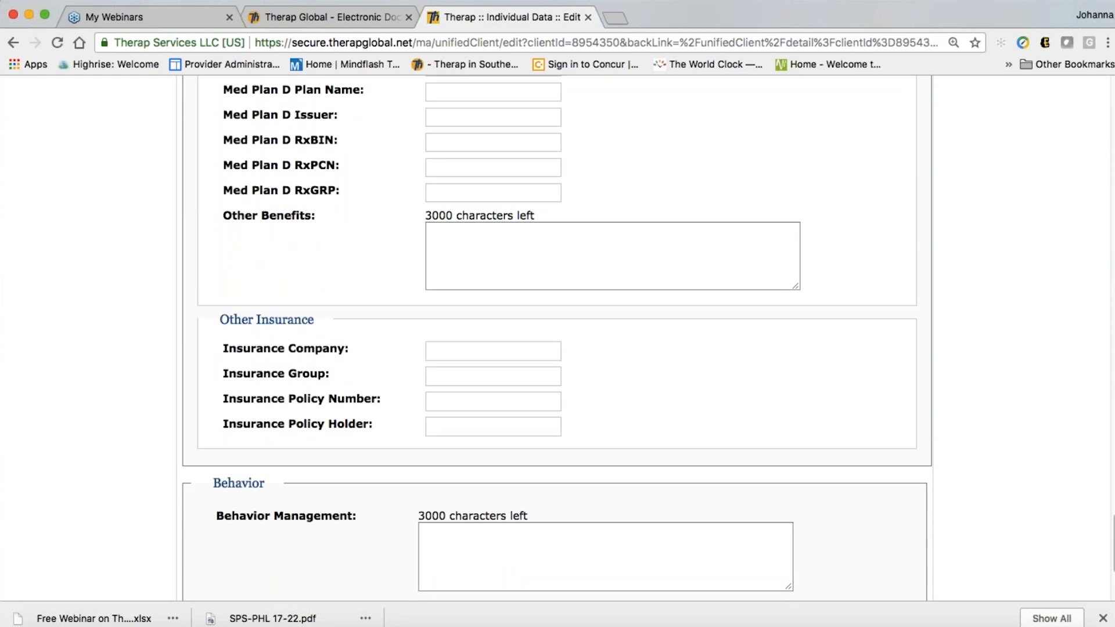
pyautogui.scroll(-3, 488, 378)
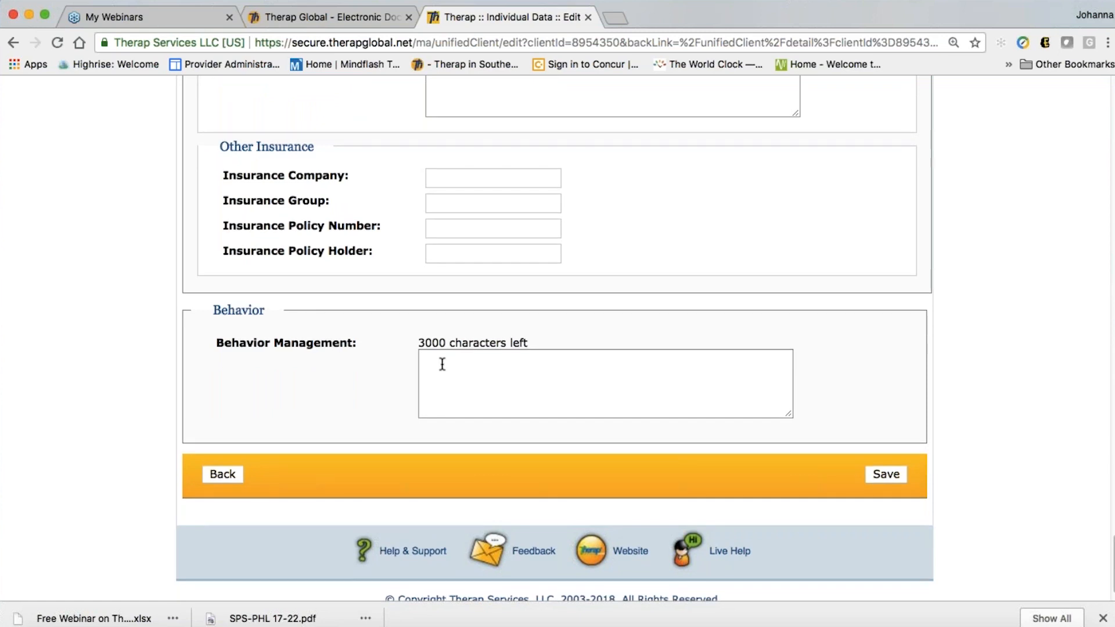
pyautogui.scroll(20, 442, 365)
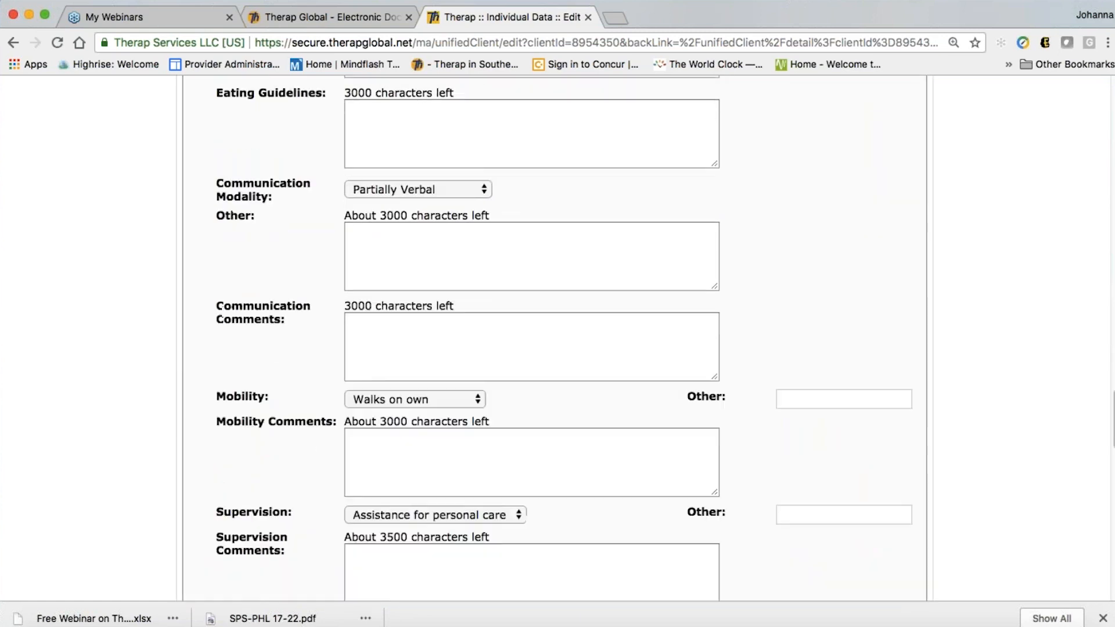
pyautogui.scroll(20, 442, 365)
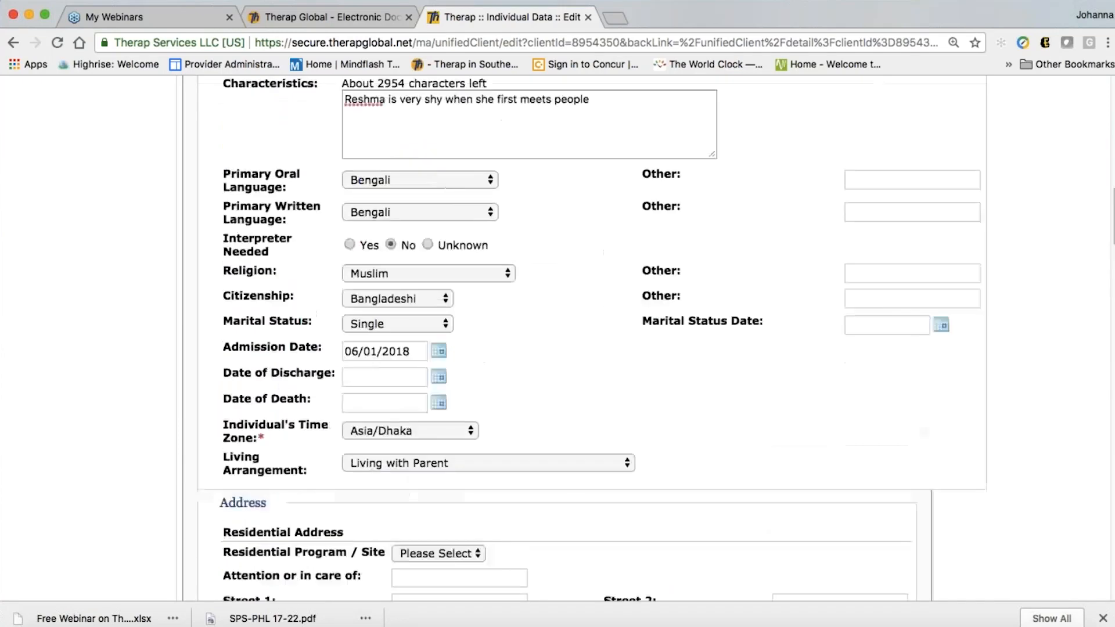
pyautogui.scroll(8, 442, 364)
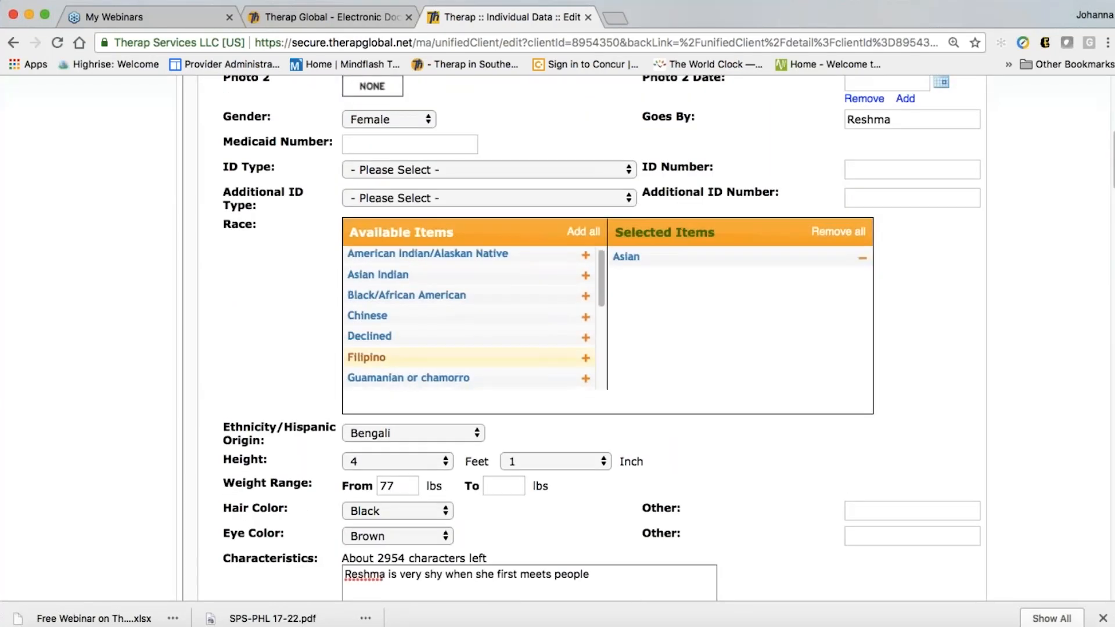
pyautogui.scroll(-5, 470, 320)
pyautogui.scroll(-15, 726, 420)
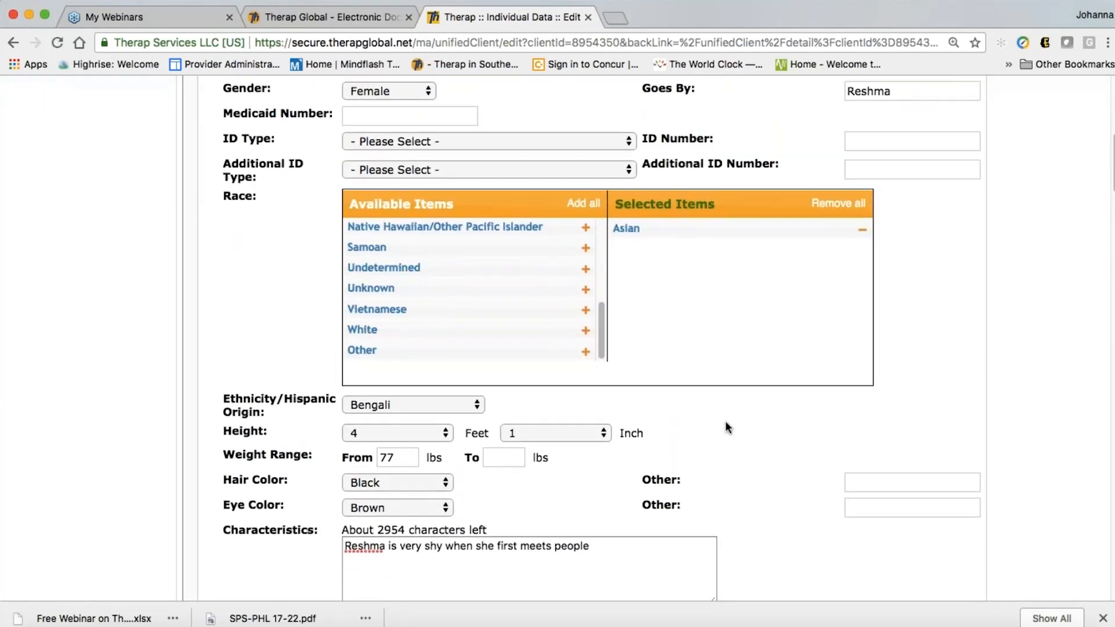
pyautogui.scroll(-15, 728, 427)
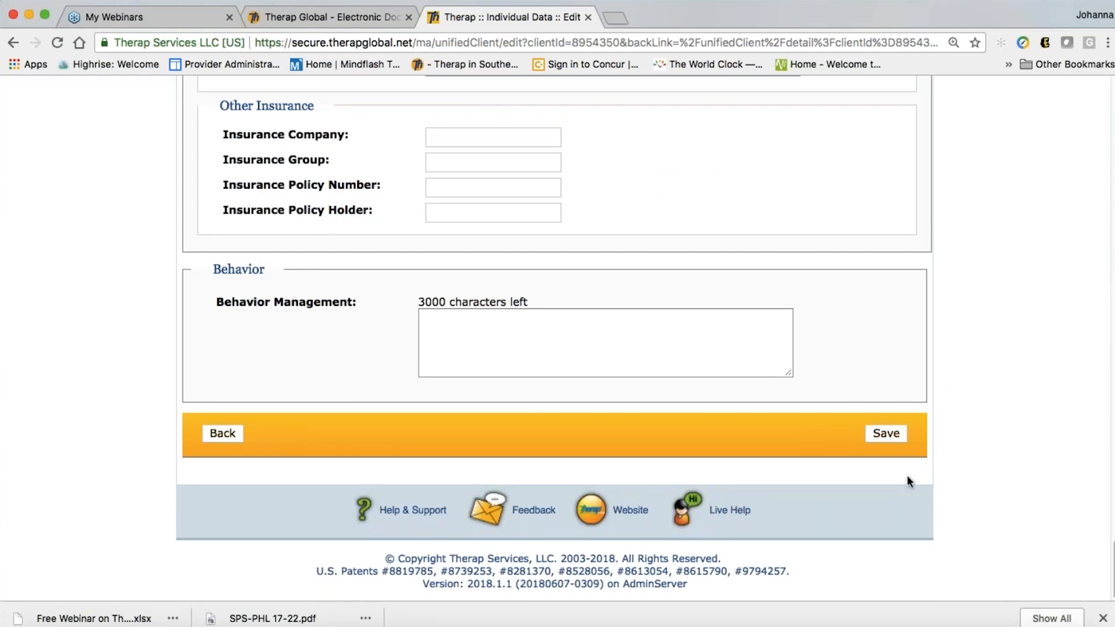
# Save the completed form, then go back to the Dashboard and scroll to its Care section
pyautogui.click(886, 434)
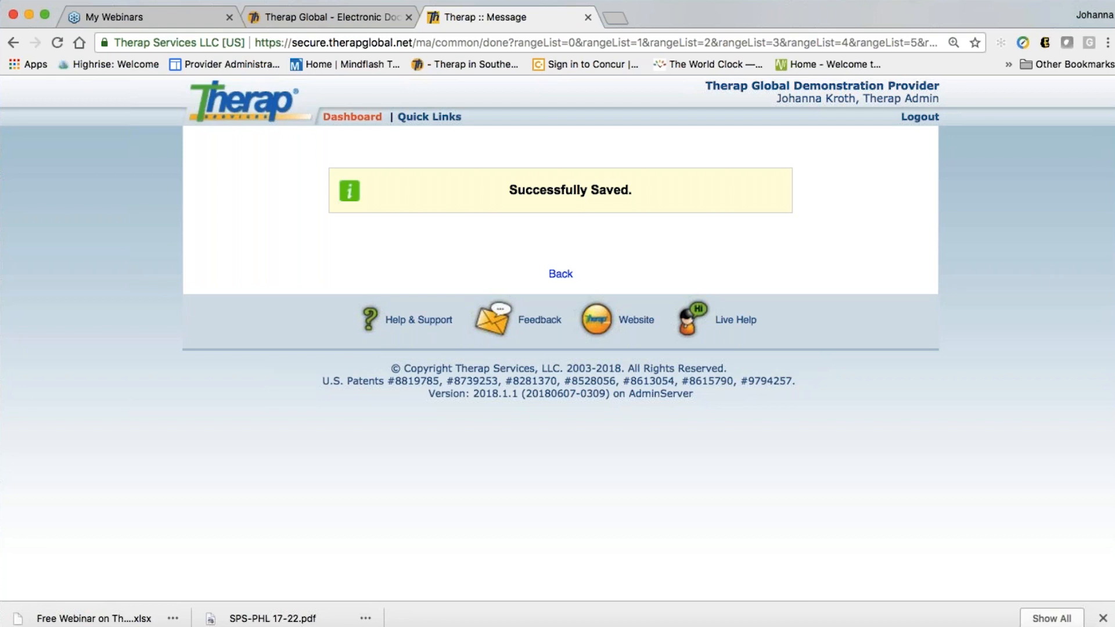
pyautogui.click(353, 119)
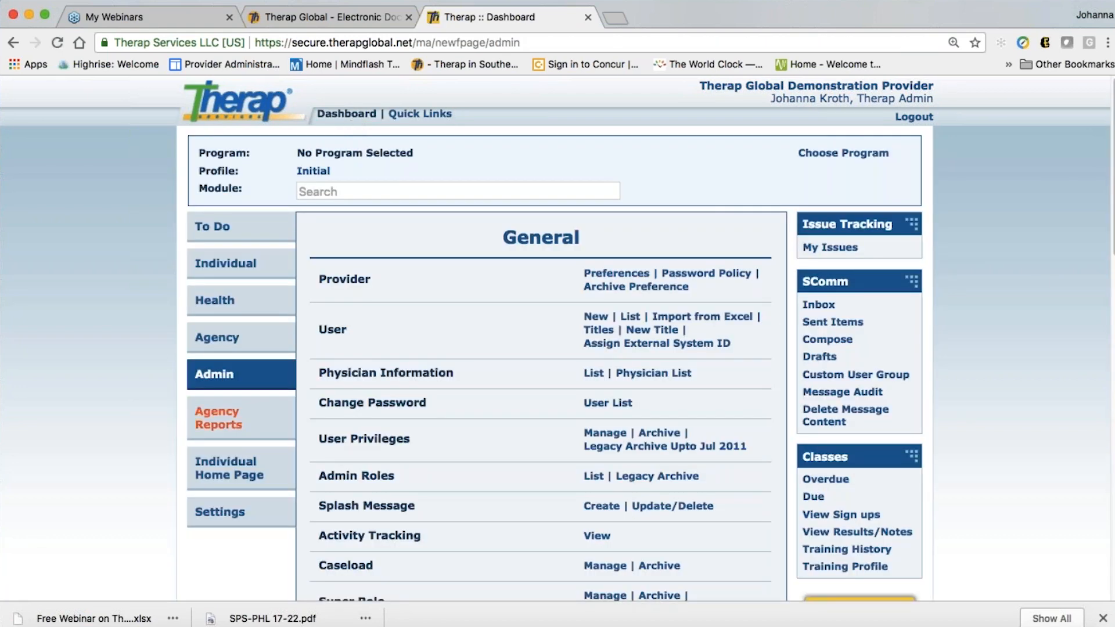
pyautogui.scroll(-5, 469, 475)
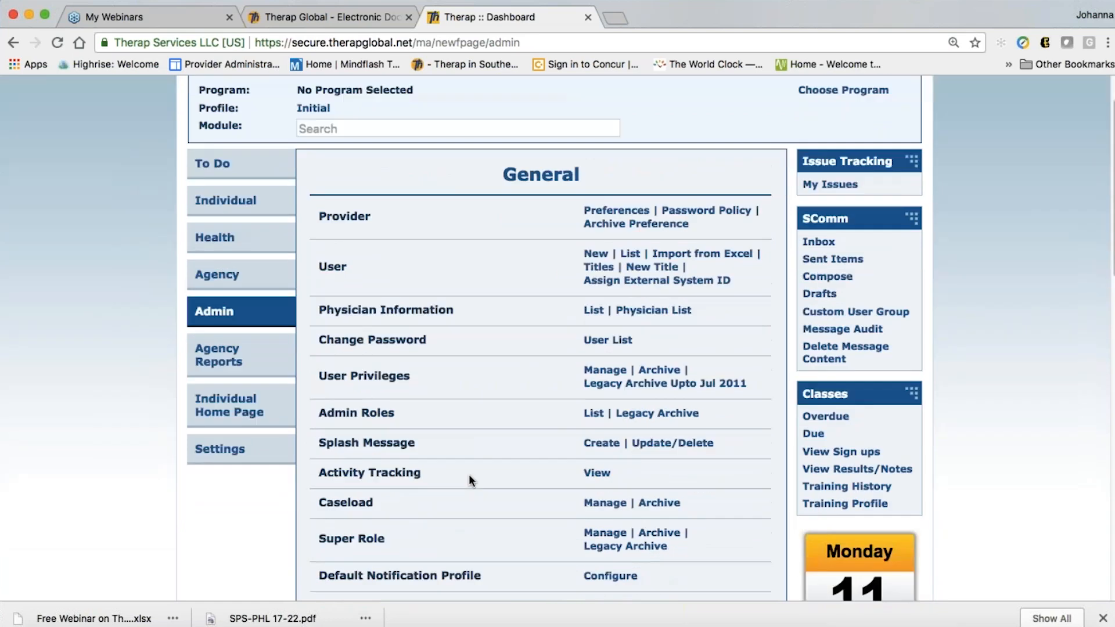
pyautogui.scroll(-4, 470, 480)
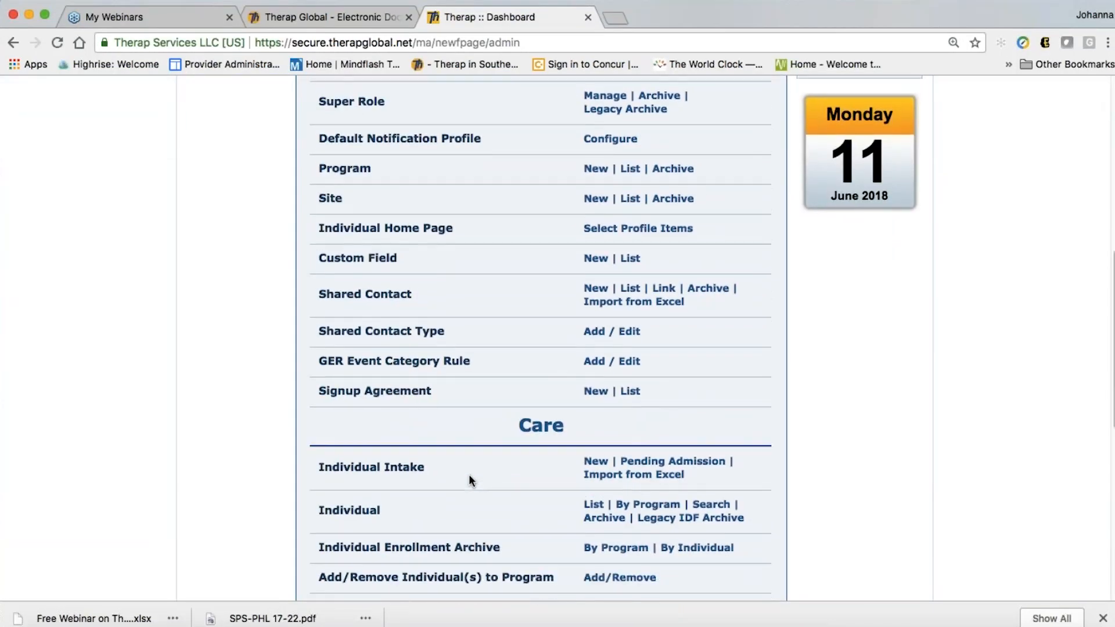
pyautogui.scroll(-1, 468, 475)
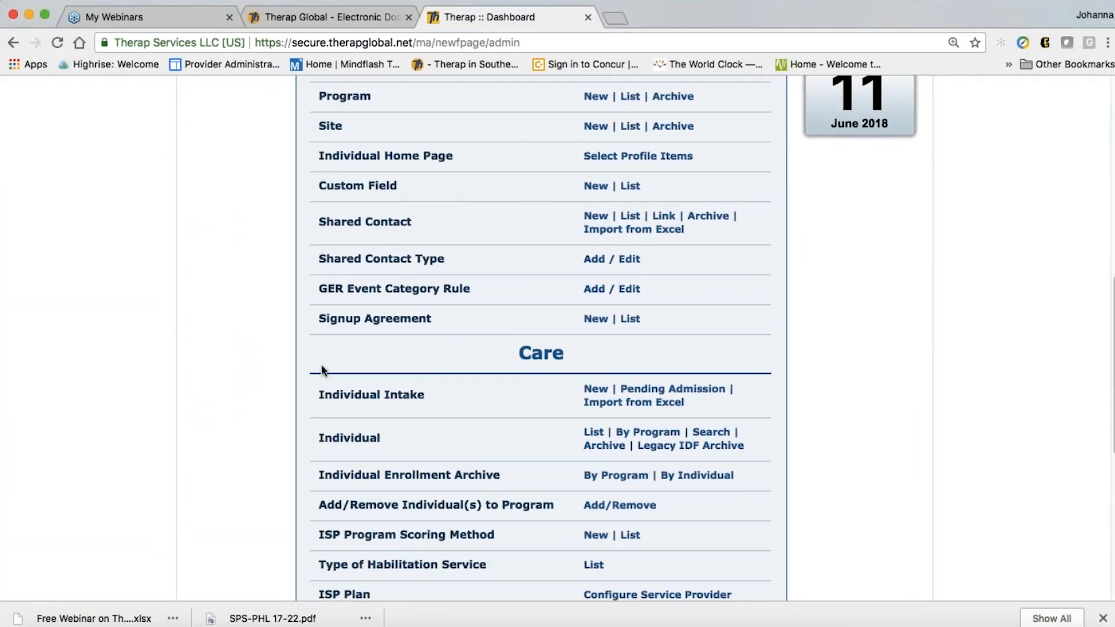
pyautogui.scroll(-1, 469, 400)
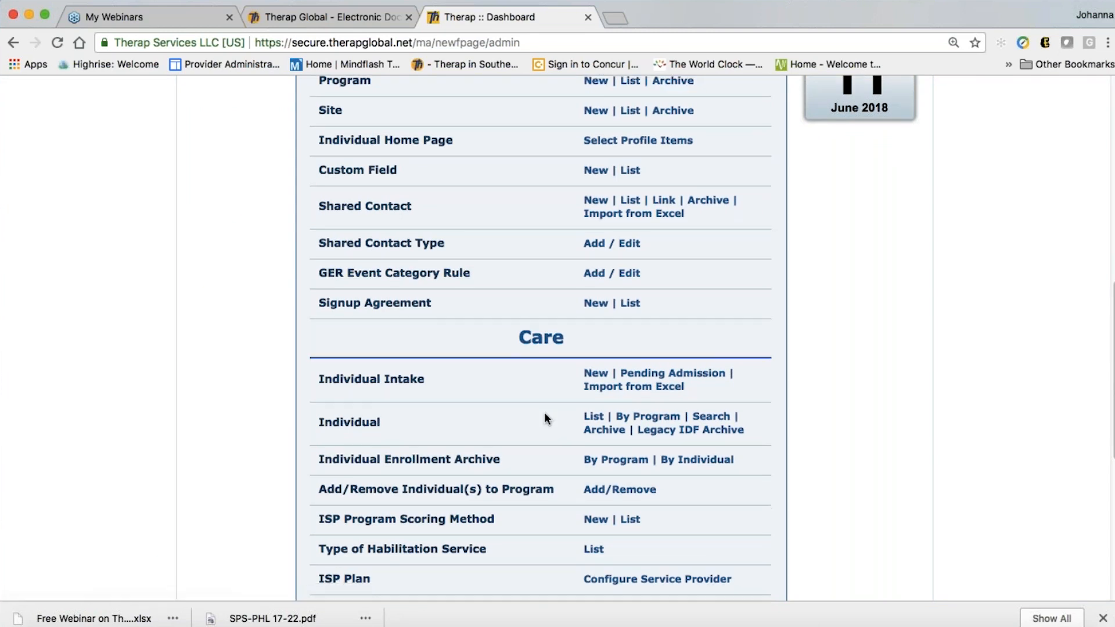
pyautogui.scroll(-1, 545, 418)
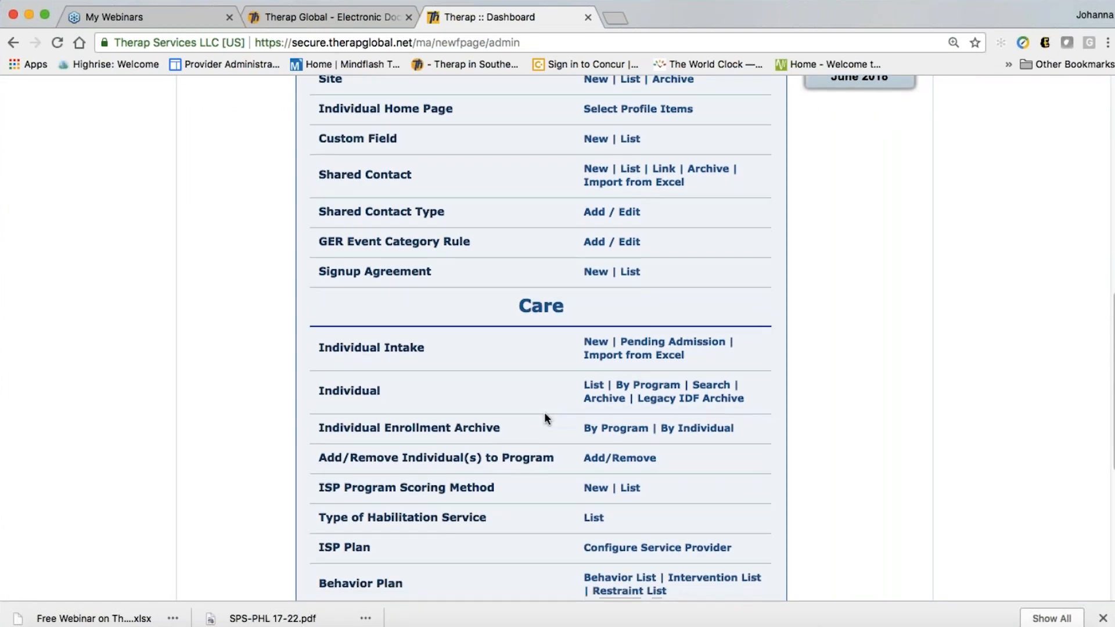
pyautogui.scroll(-1, 544, 417)
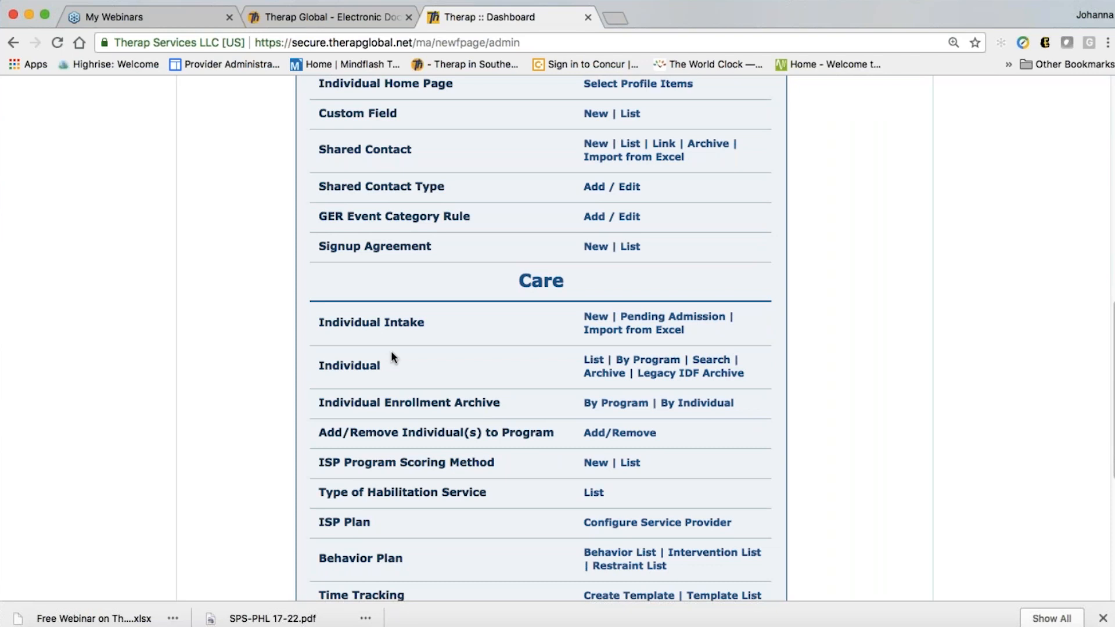
# From Individual > List, locate the newly admitted individual in the search table and open their Individual Data record
pyautogui.click(591, 362)
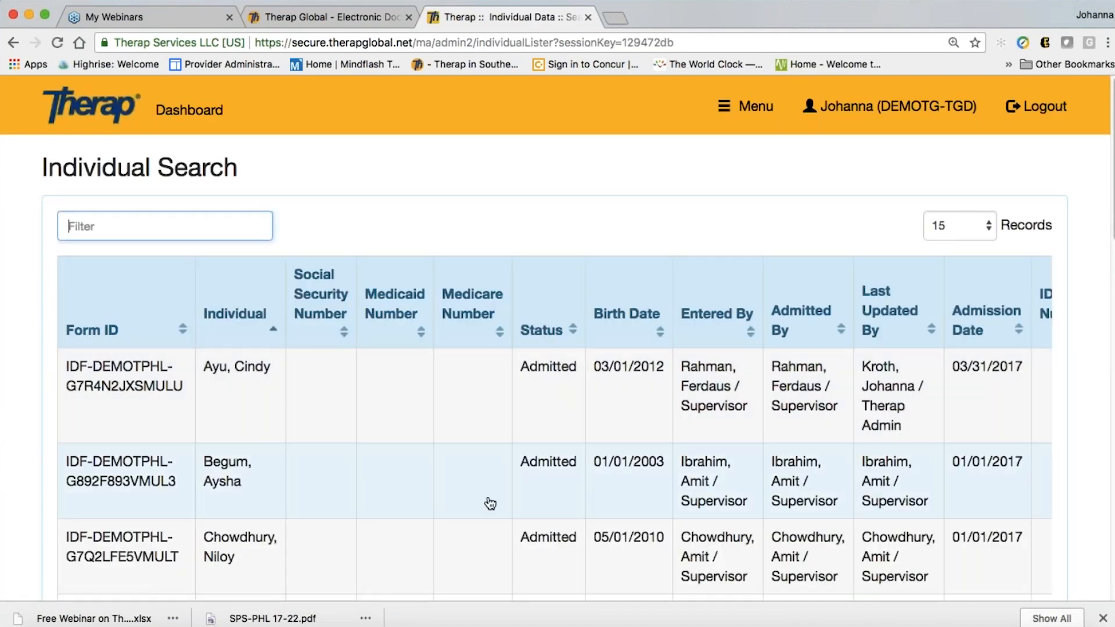
pyautogui.scroll(-3, 491, 503)
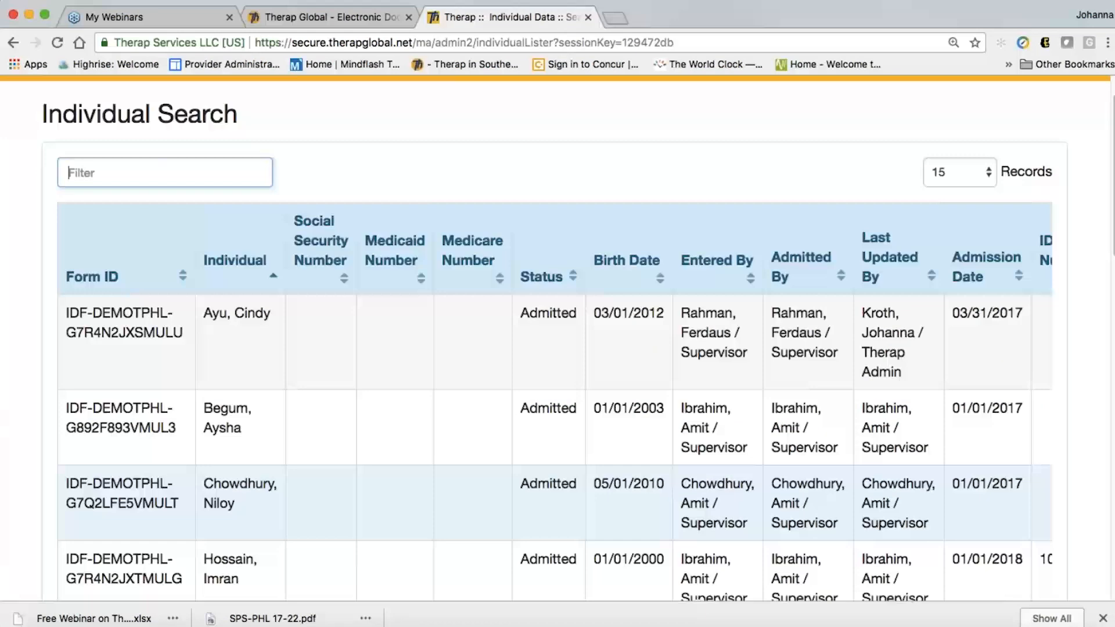
pyautogui.scroll(-10, 490, 477)
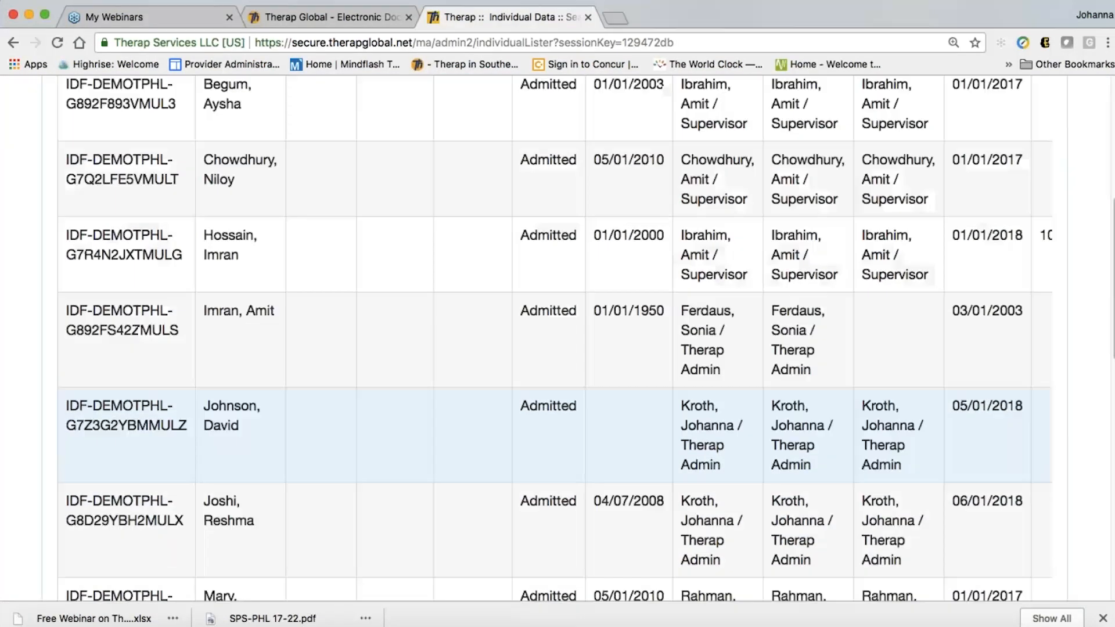
pyautogui.scroll(-3, 490, 493)
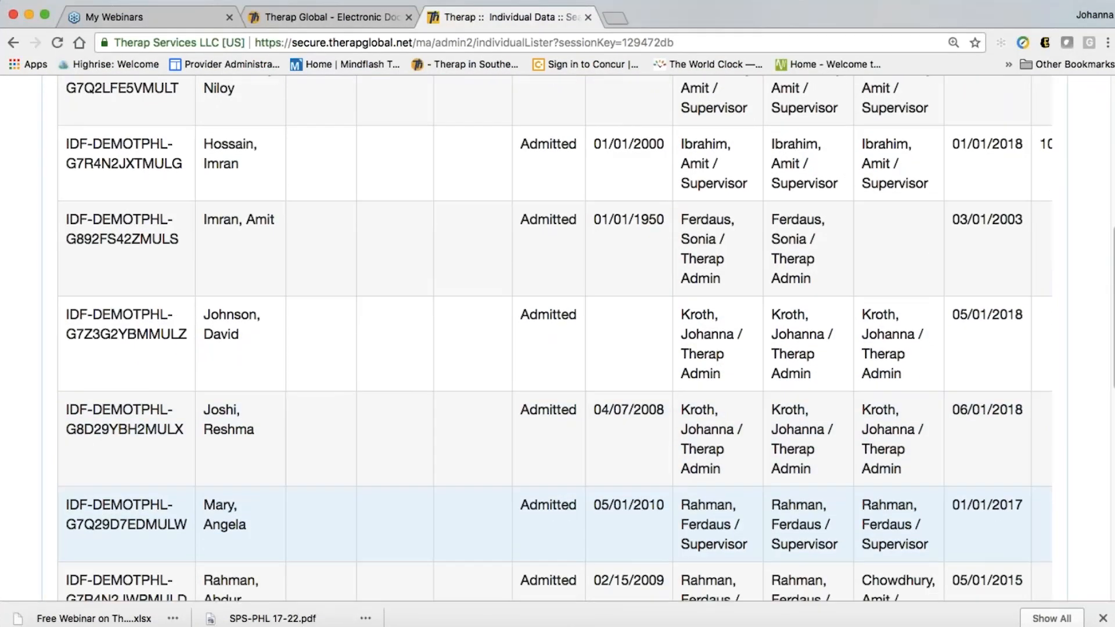
pyautogui.scroll(-2, 490, 406)
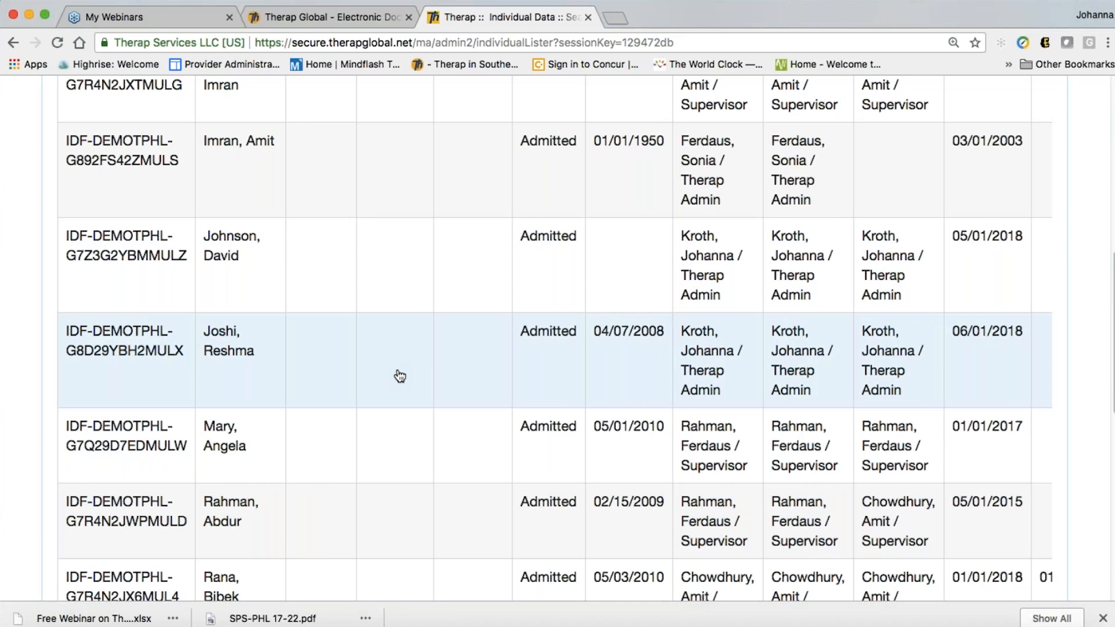
pyautogui.click(399, 375)
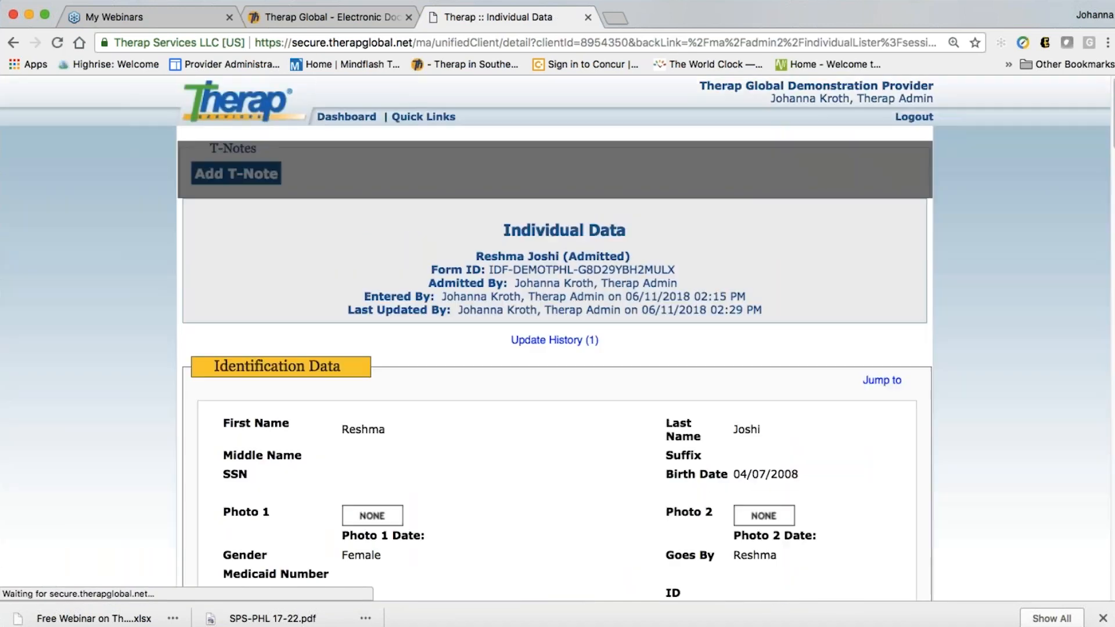
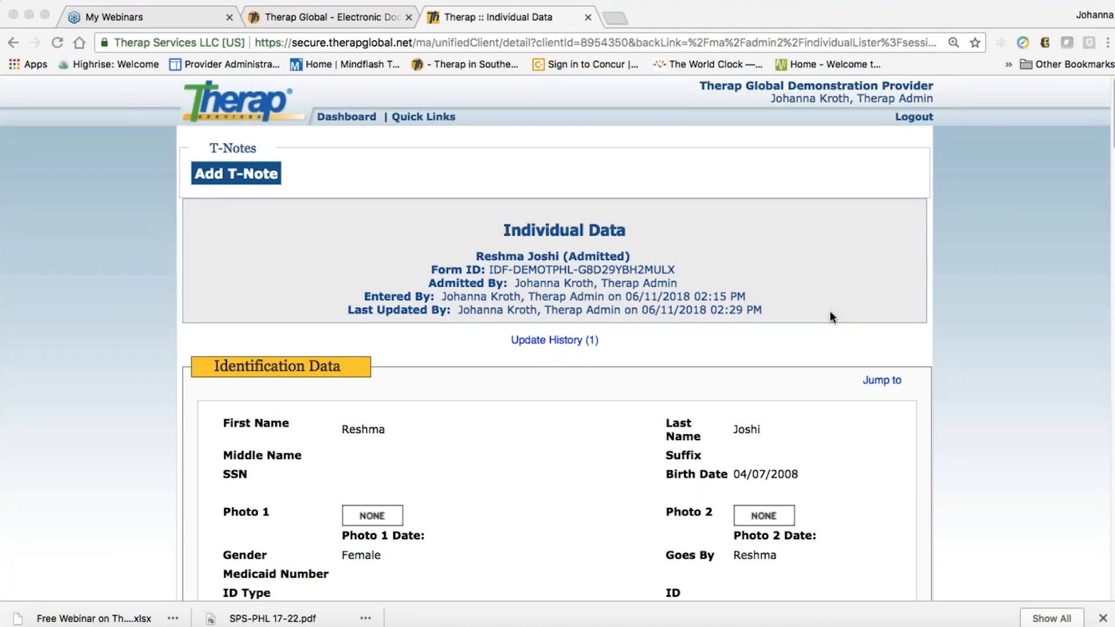
# Scroll the Individual Data record down to the Active Program & Site Information section
pyautogui.scroll(-2, 602, 431)
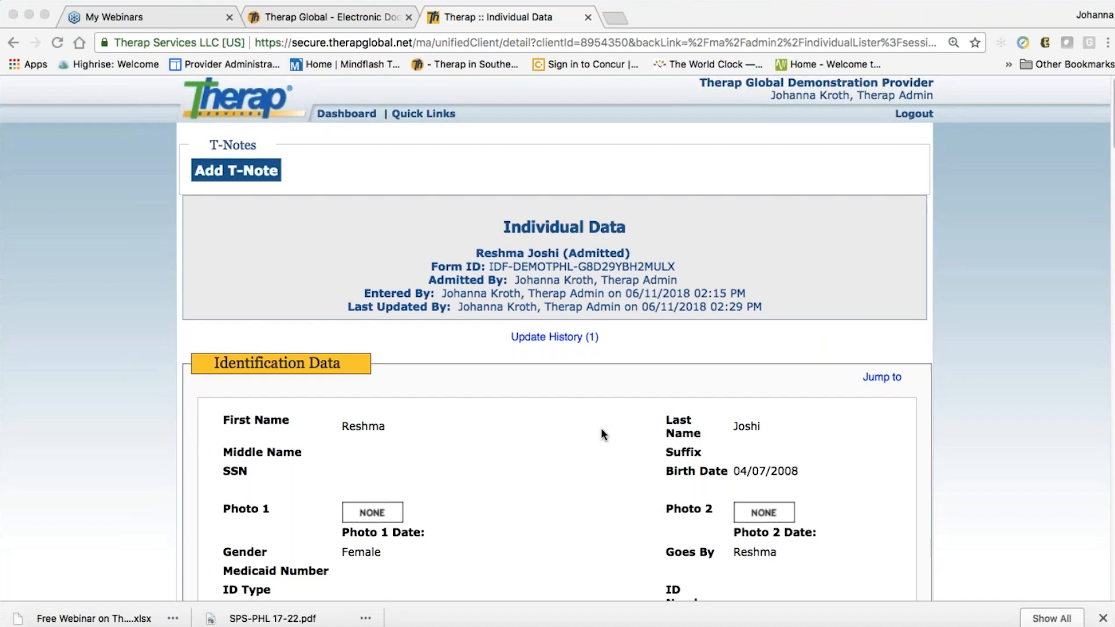
pyautogui.scroll(-5, 602, 431)
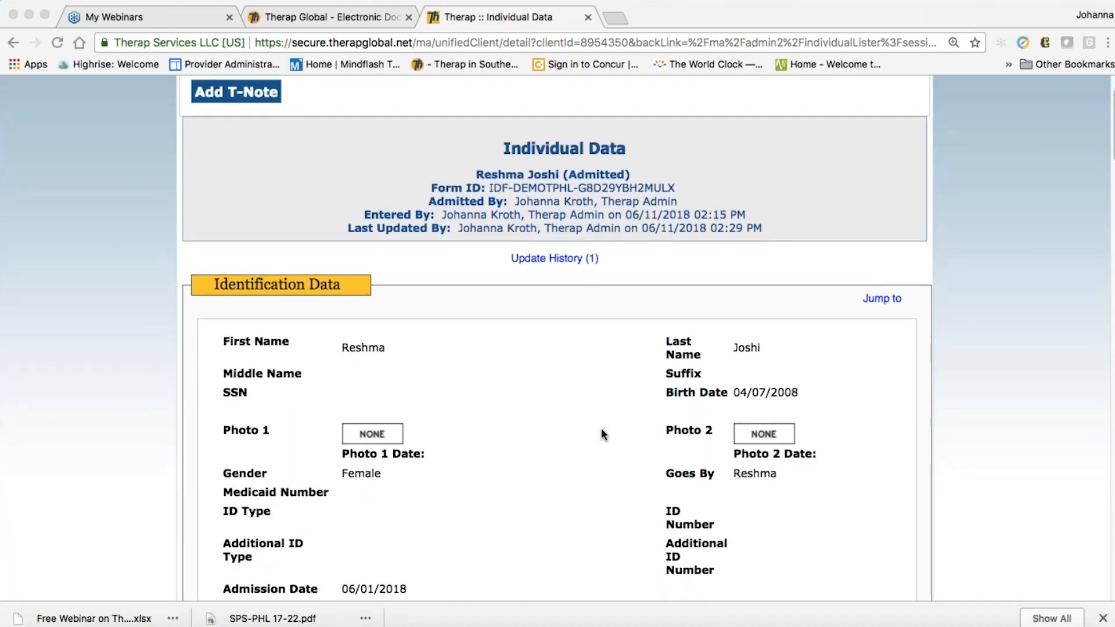
pyautogui.scroll(-8, 601, 430)
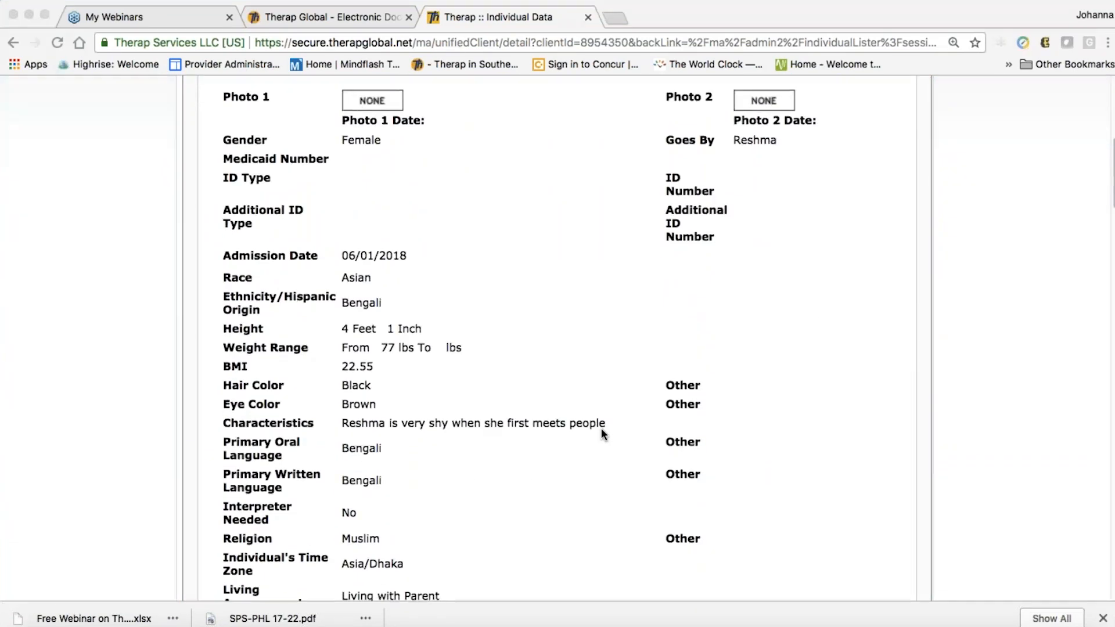
pyautogui.scroll(-1, 601, 432)
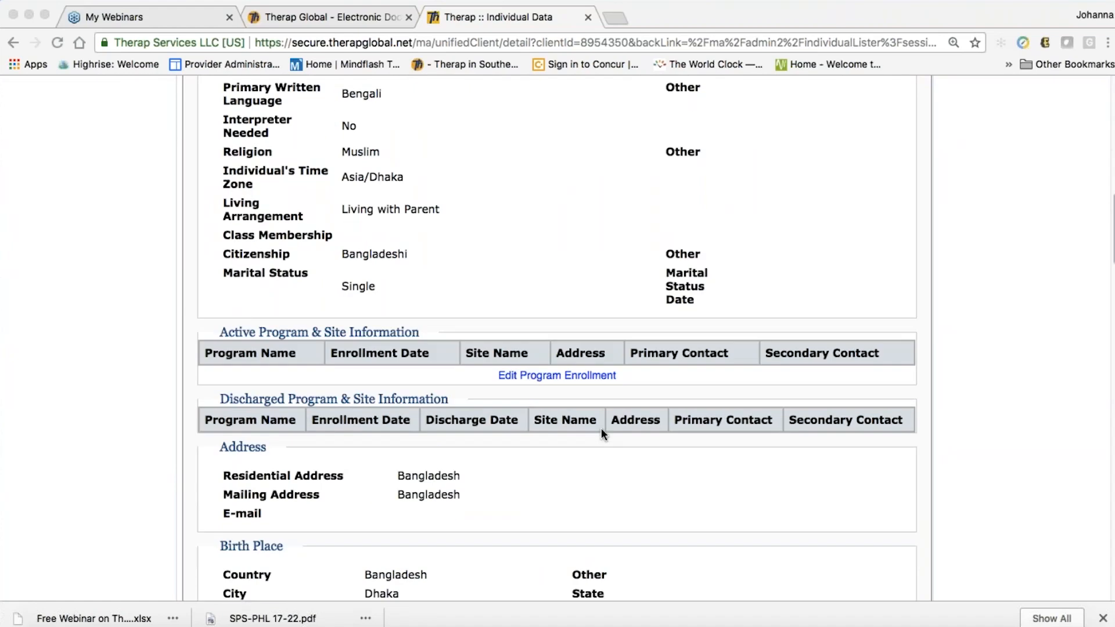
pyautogui.click(548, 376)
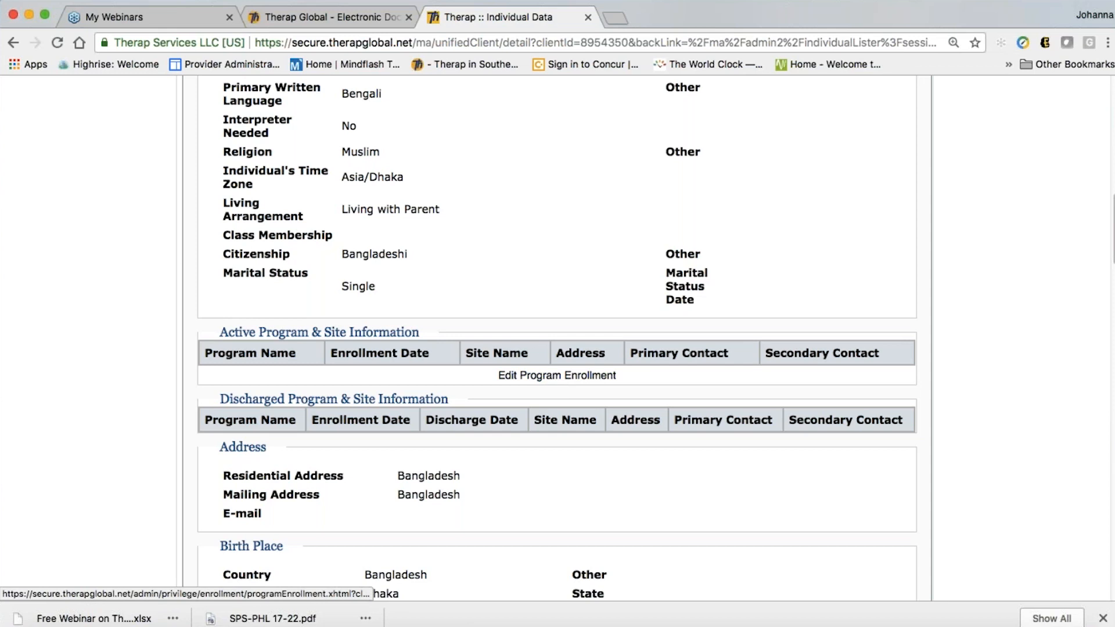
# Open Program Enrollment and review the five enrollable programs, with none enrolled yet
pyautogui.click(553, 378)
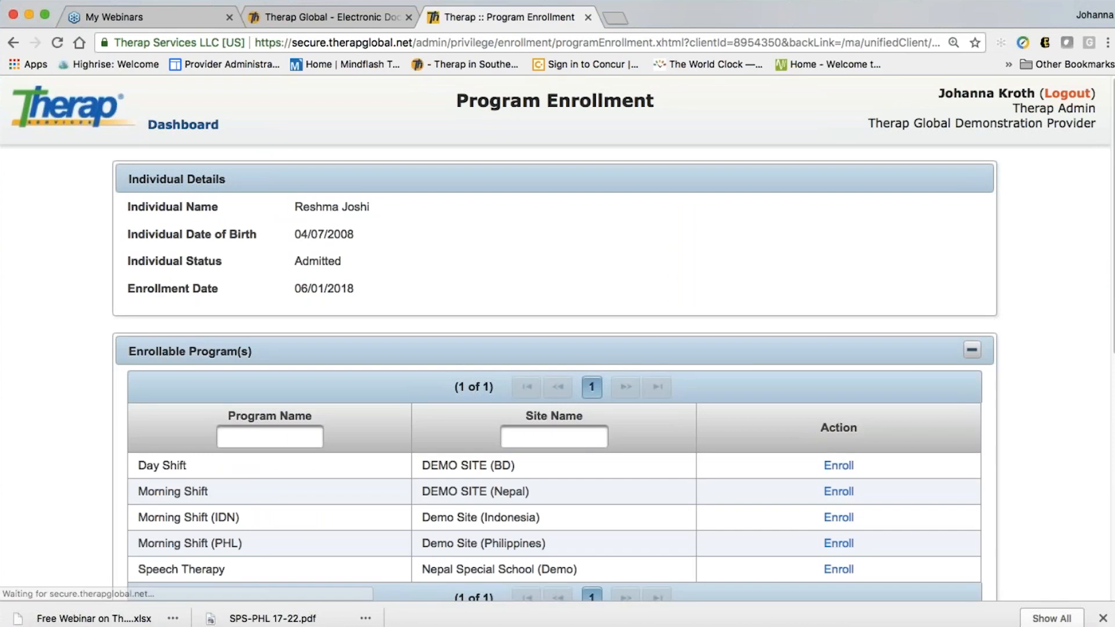
pyautogui.scroll(-2, 649, 459)
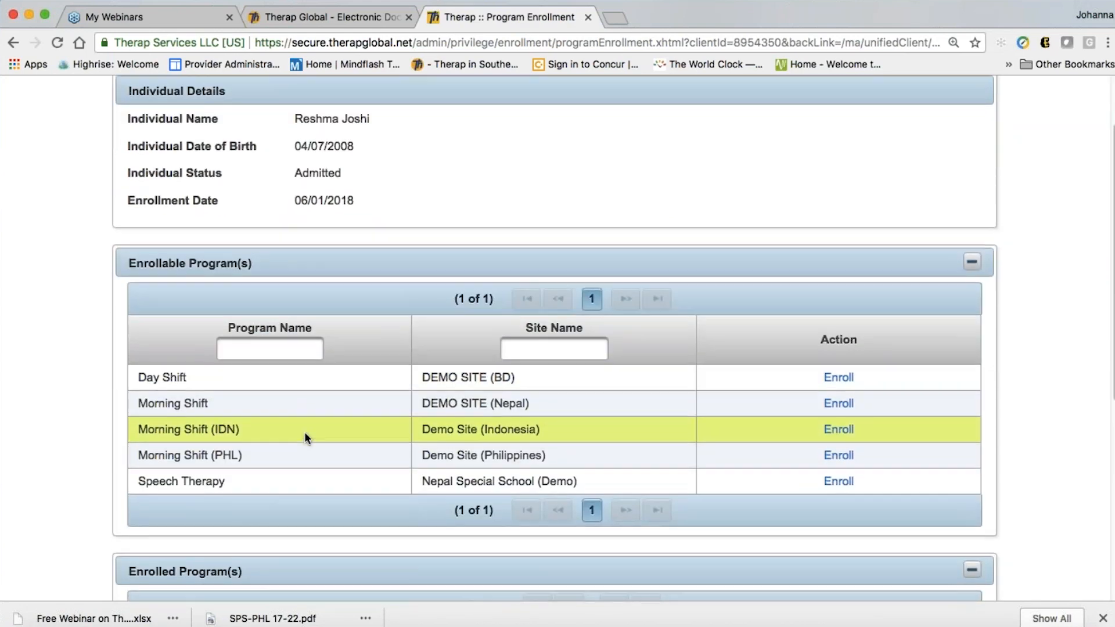
pyautogui.scroll(1, 304, 431)
pyautogui.scroll(-1, 811, 482)
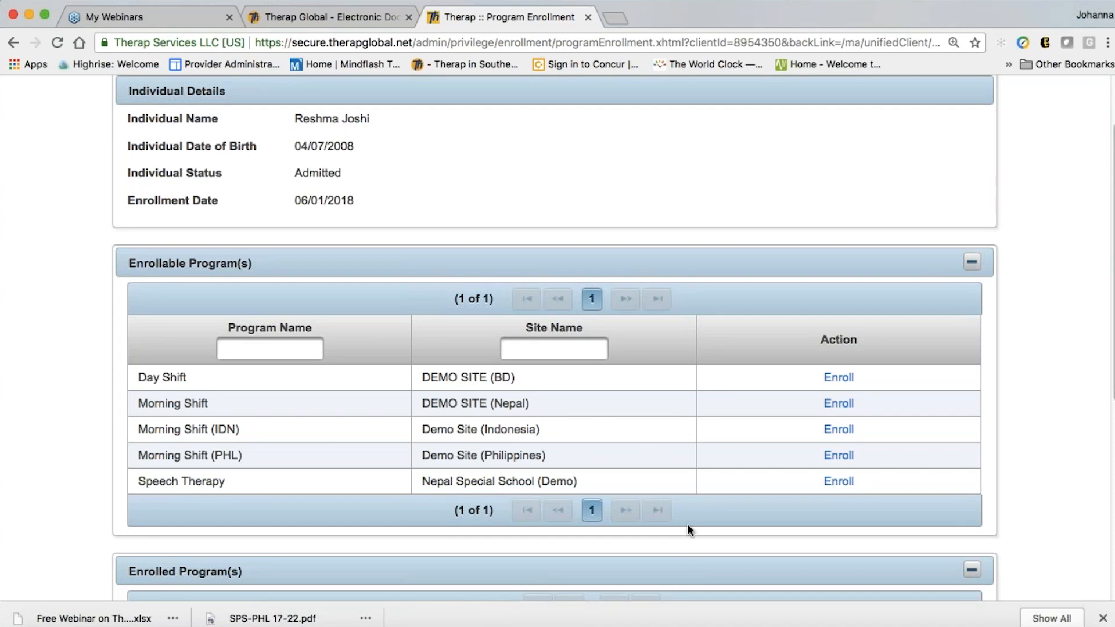
pyautogui.scroll(-1, 335, 500)
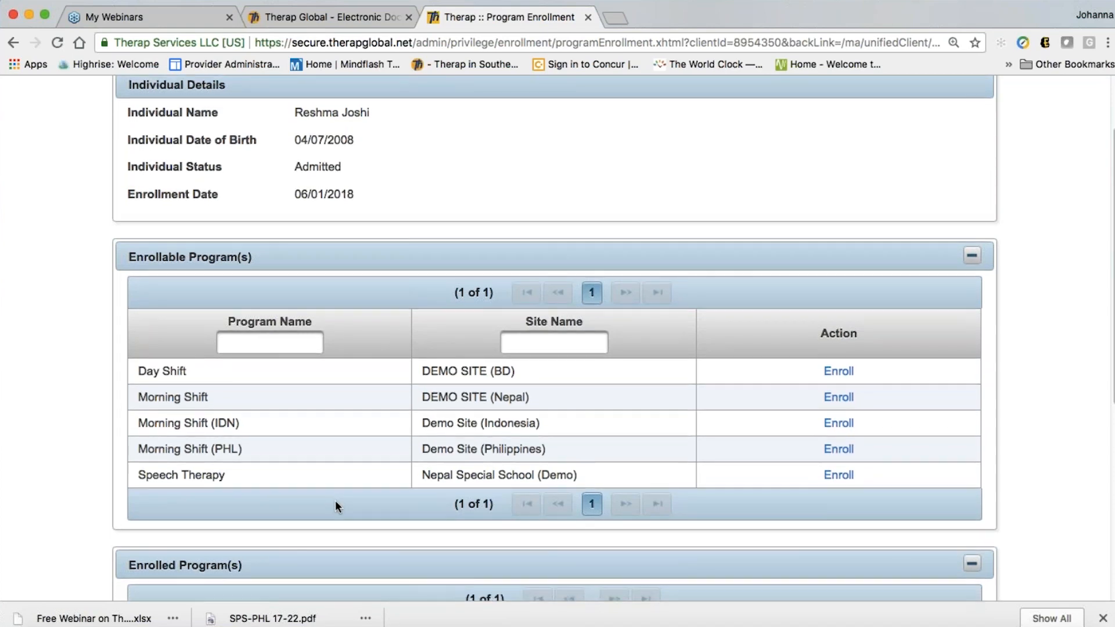
pyautogui.scroll(-2, 336, 506)
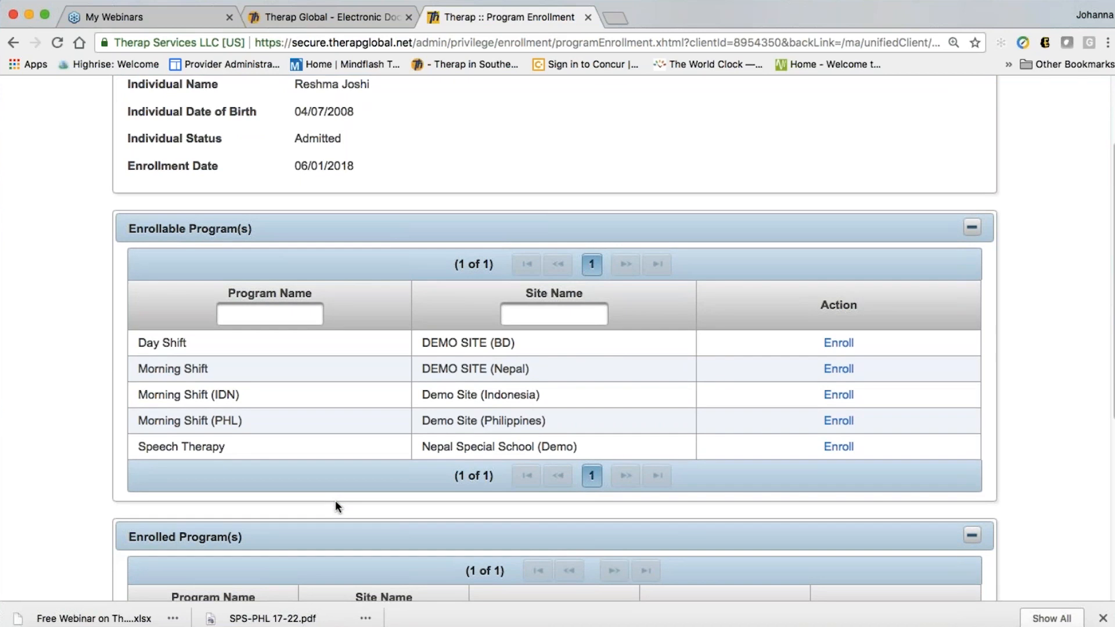
pyautogui.scroll(-1, 335, 506)
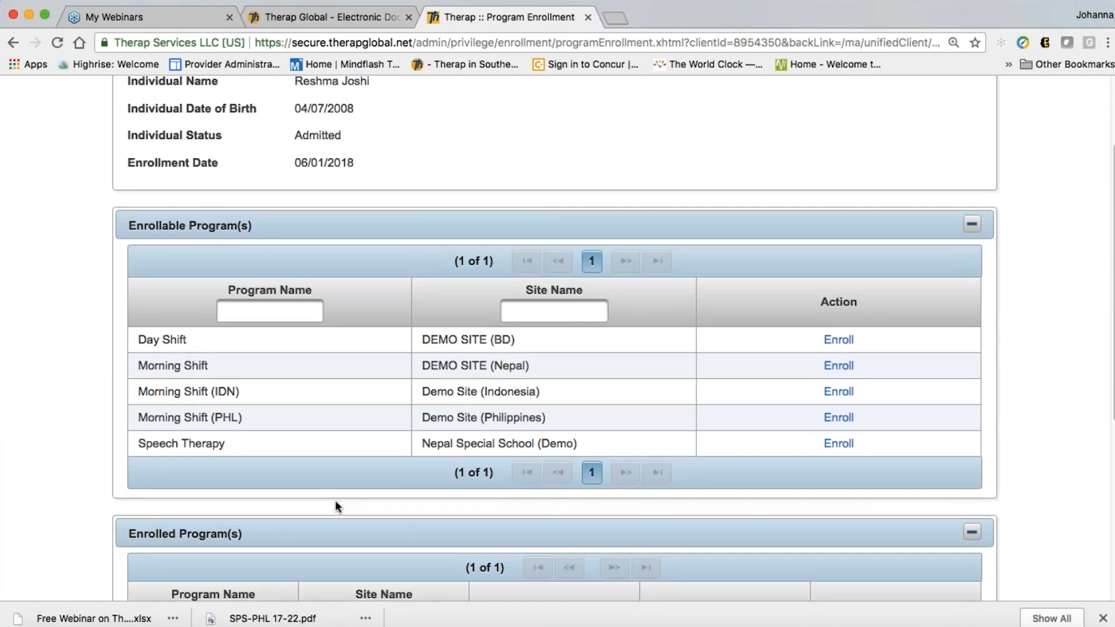
pyautogui.scroll(-2, 335, 502)
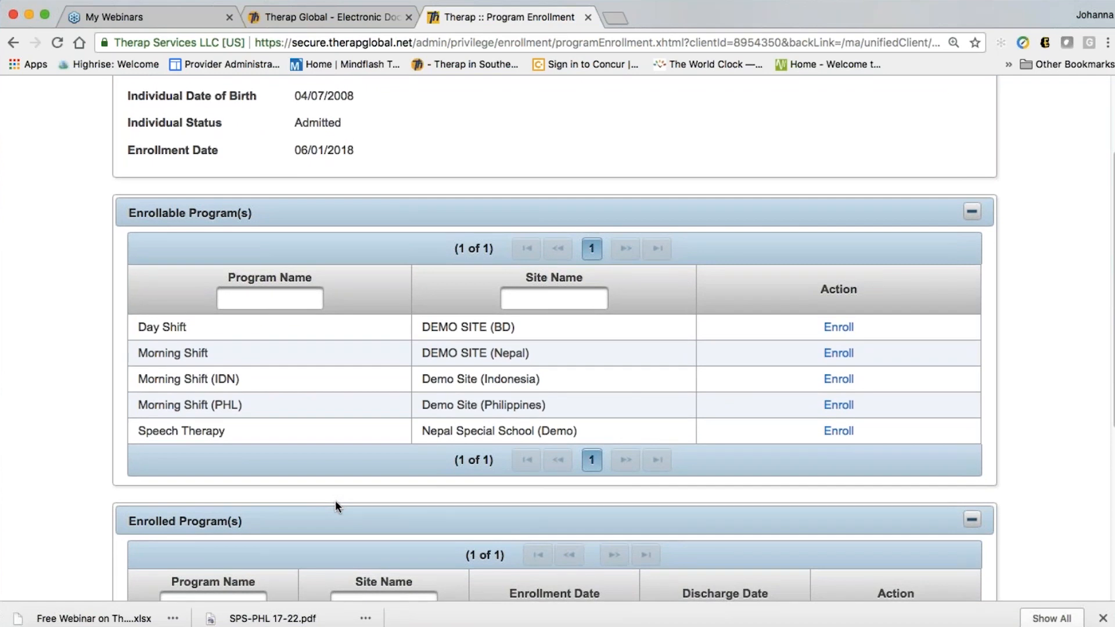
pyautogui.scroll(-5, 336, 500)
pyautogui.scroll(3, 335, 498)
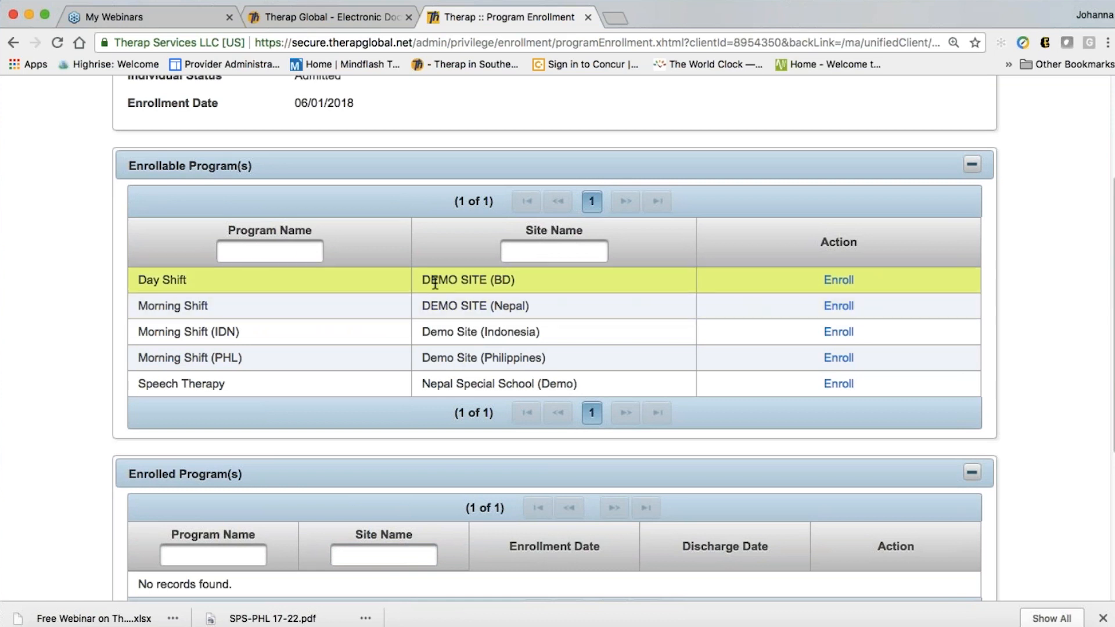
# Enroll the individual in Day Shift at DEMO SITE (BD) with enrollment date 06/01/2018
pyautogui.click(839, 280)
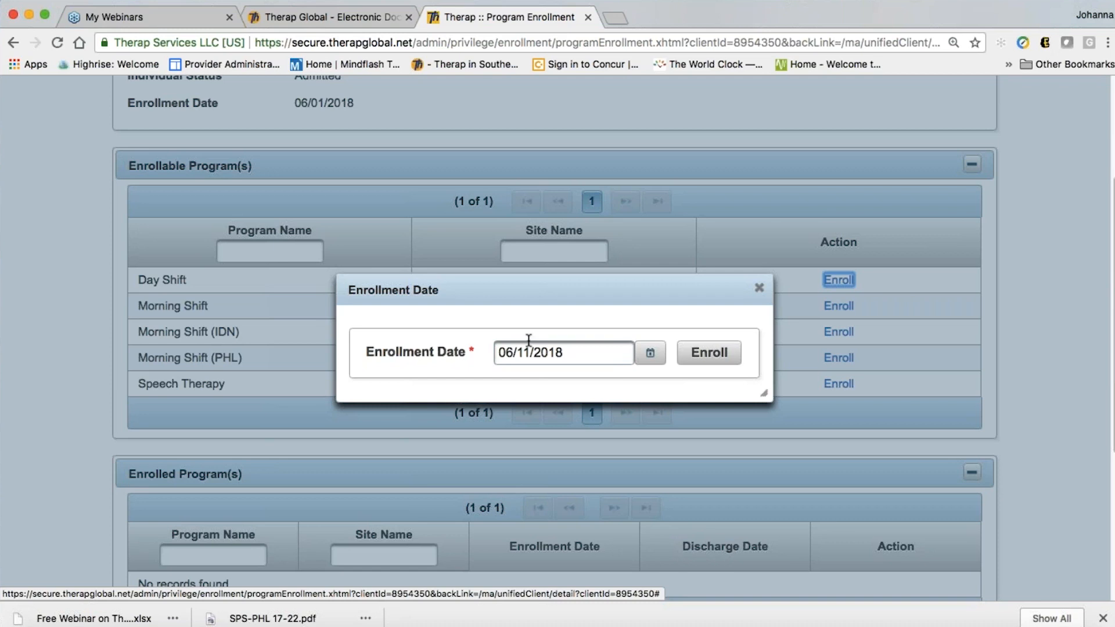
pyautogui.click(653, 354)
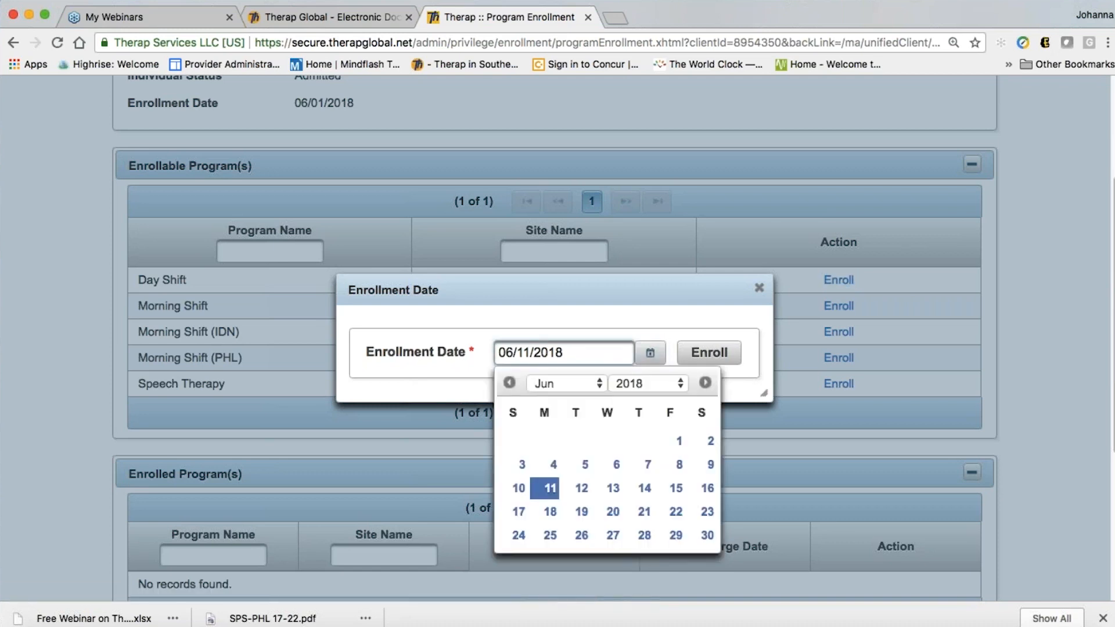
pyautogui.click(681, 442)
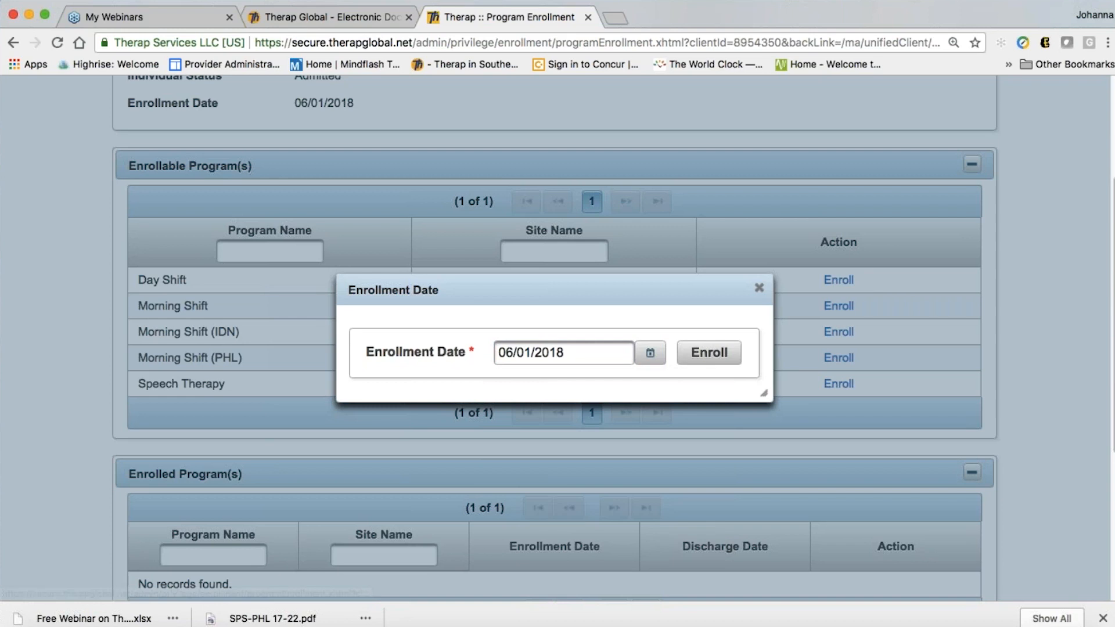
pyautogui.click(709, 352)
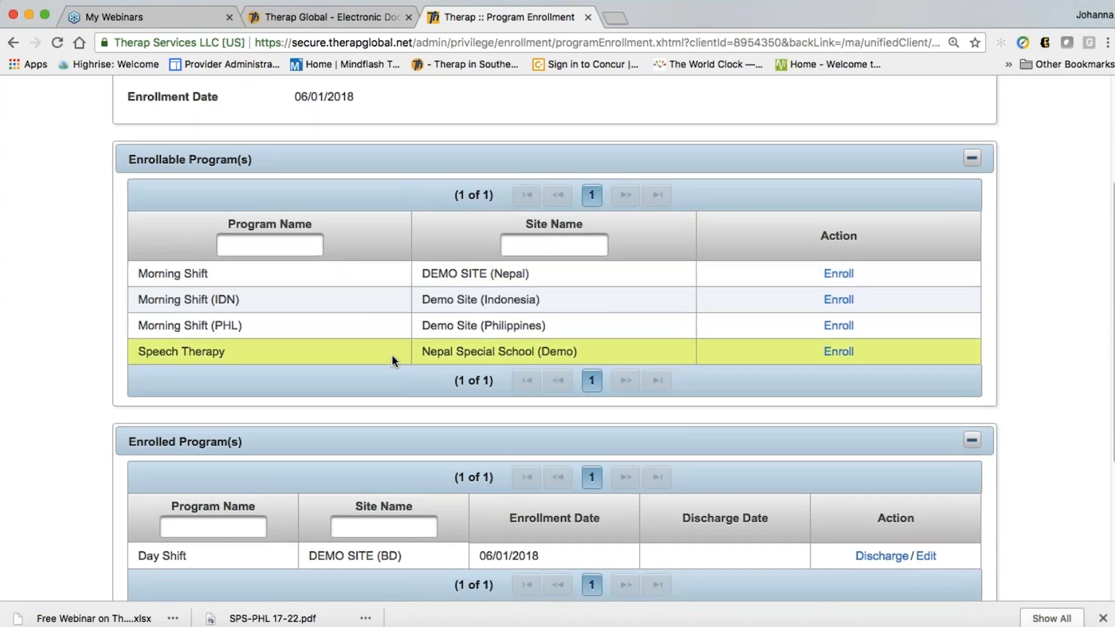
pyautogui.scroll(-2, 392, 361)
pyautogui.scroll(-1, 393, 360)
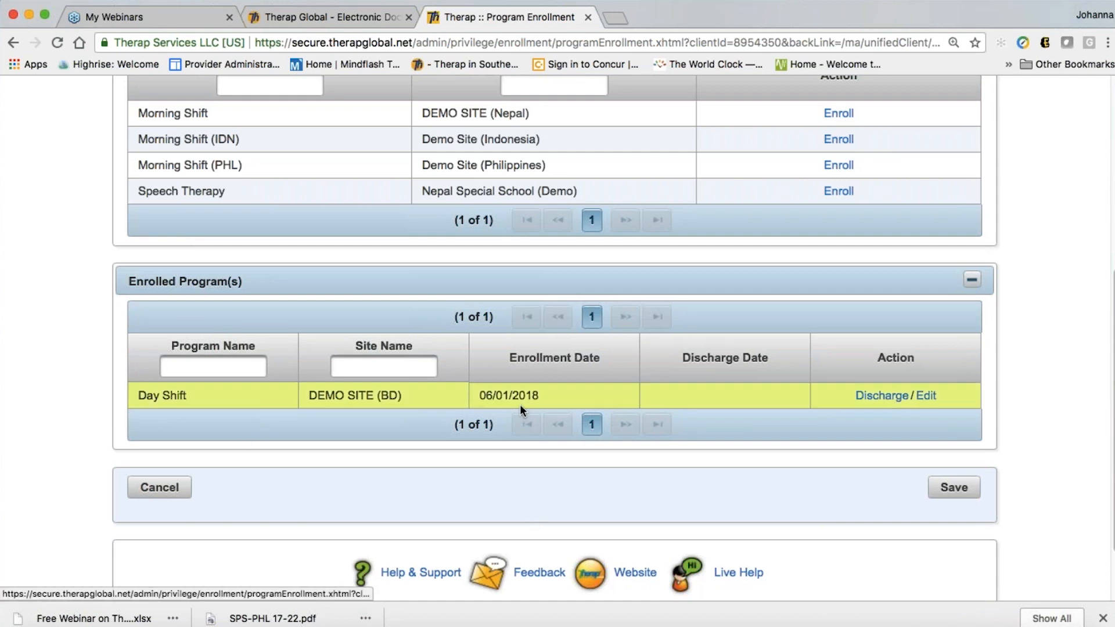
pyautogui.scroll(-2, 920, 489)
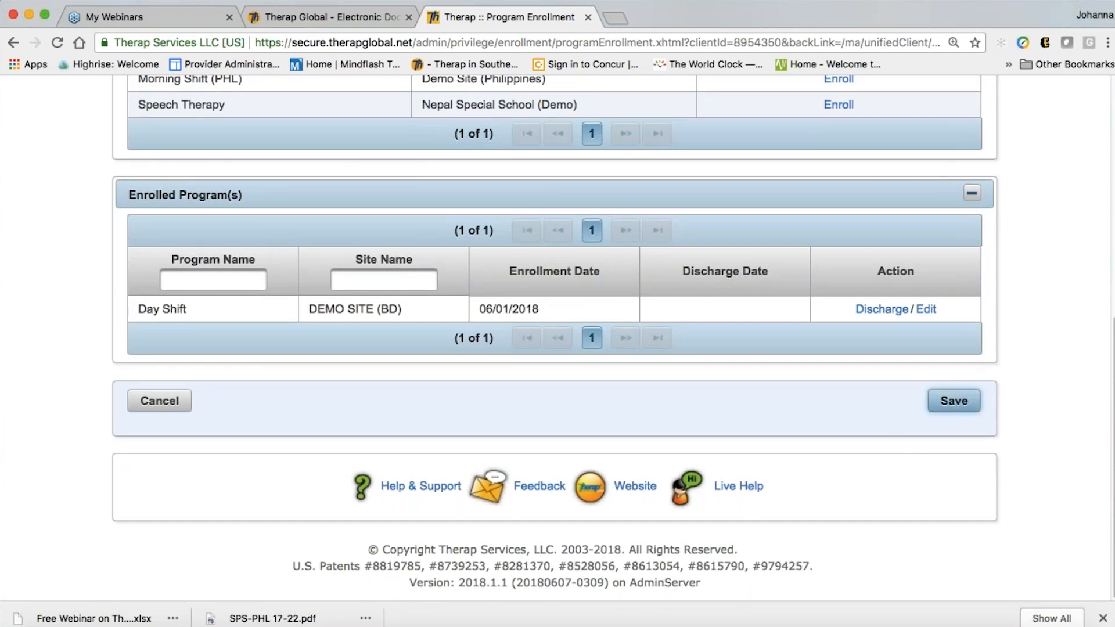
pyautogui.click(964, 400)
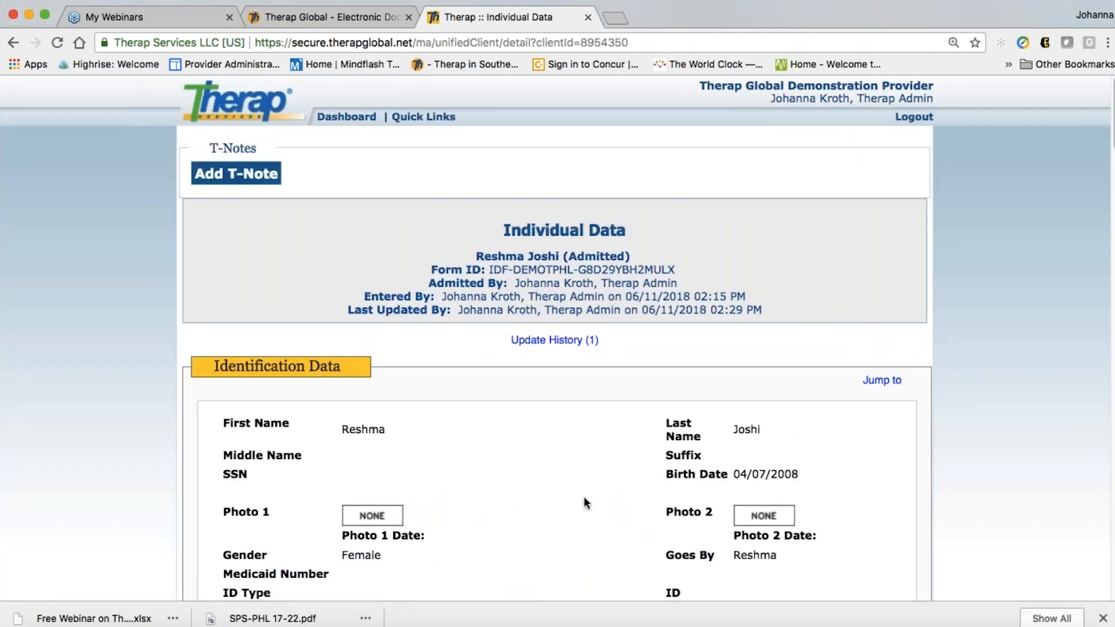
pyautogui.scroll(-4, 585, 499)
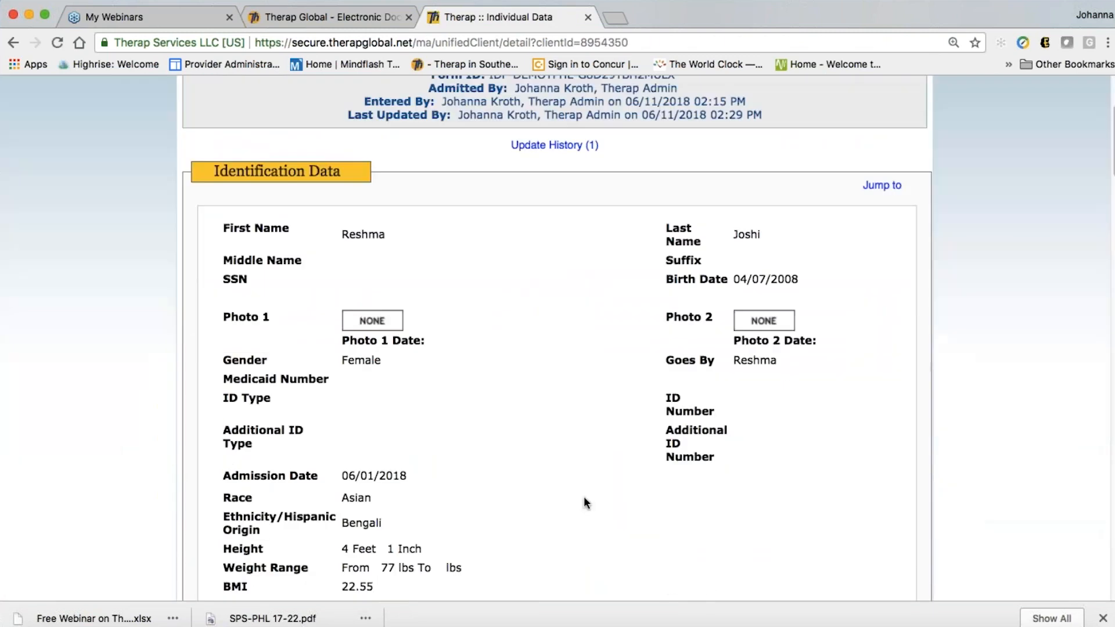
pyautogui.scroll(-10, 585, 501)
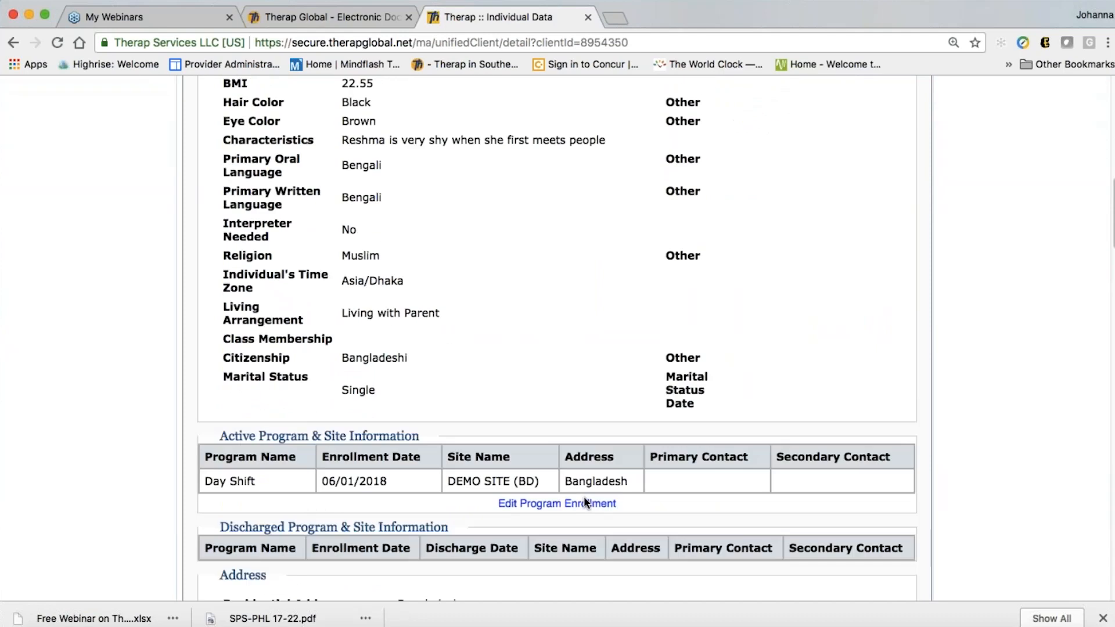
pyautogui.scroll(-3, 584, 501)
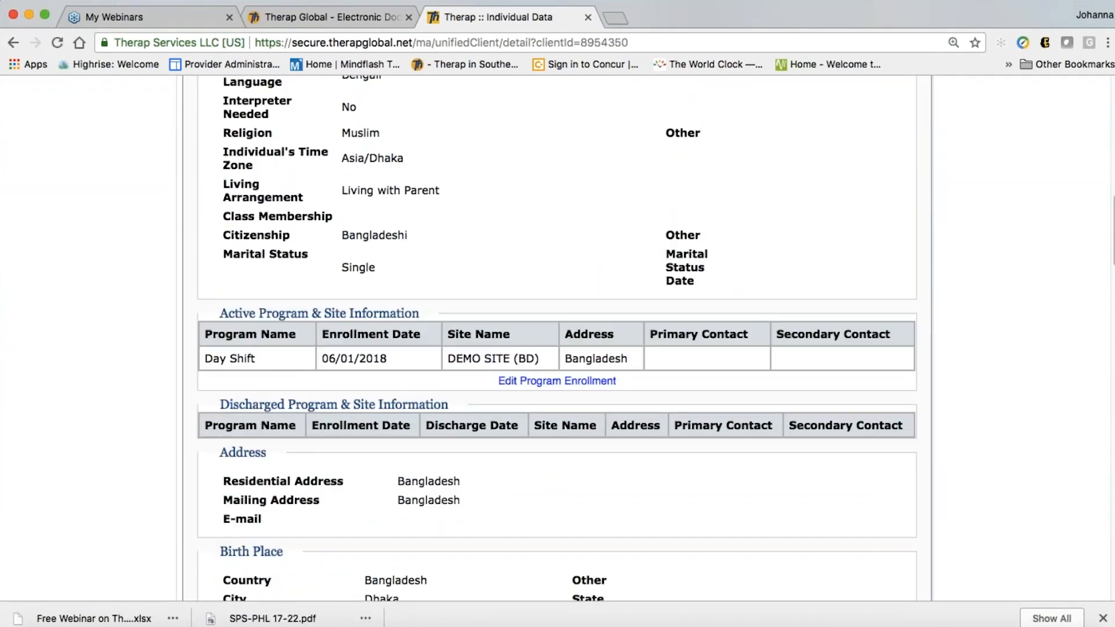
pyautogui.scroll(-1, 194, 358)
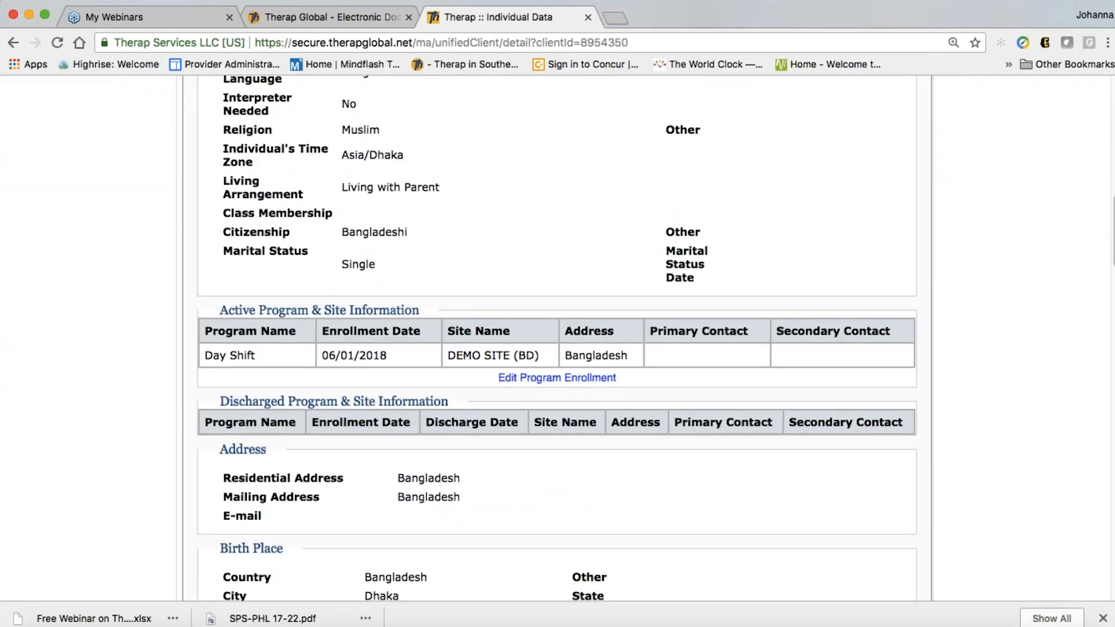
pyautogui.scroll(-3, 558, 338)
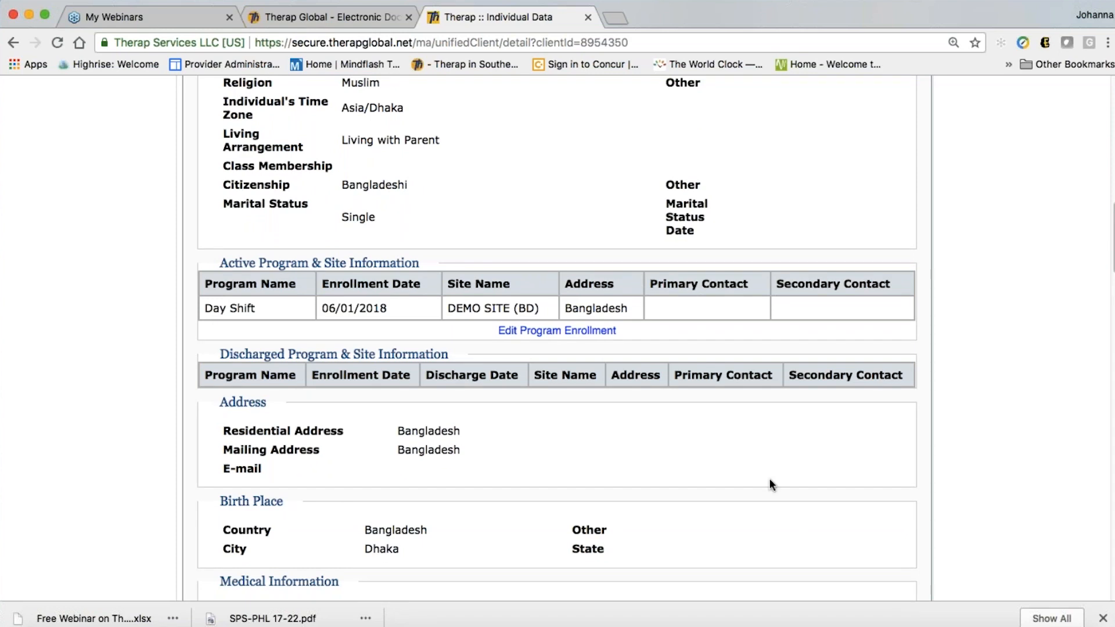
pyautogui.scroll(-1, 769, 483)
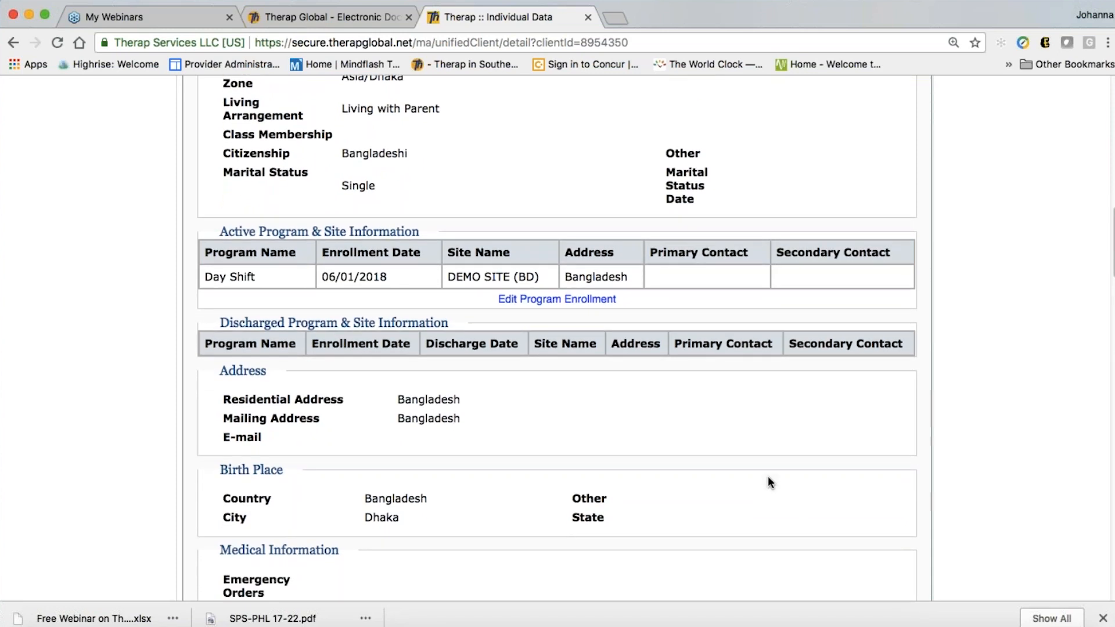
pyautogui.scroll(-3, 769, 484)
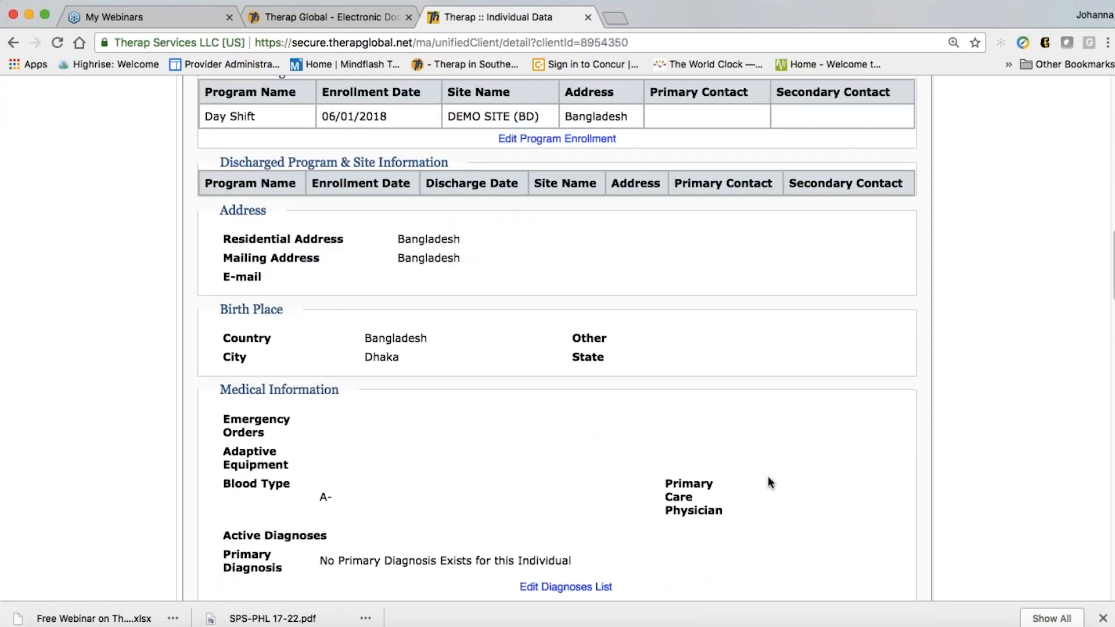
pyautogui.scroll(-2, 769, 483)
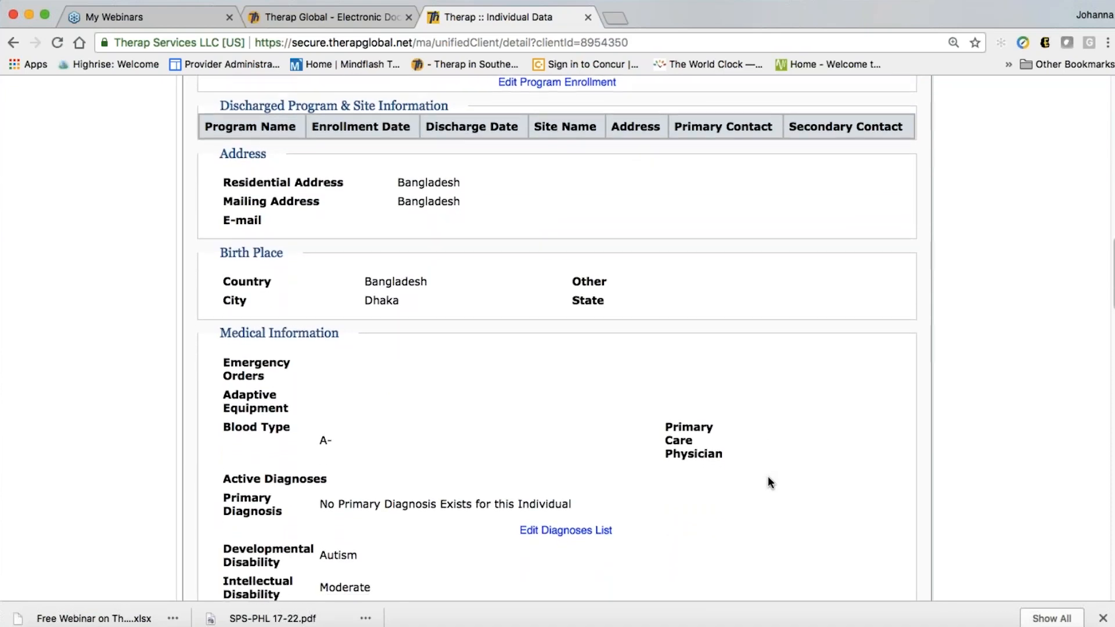
pyautogui.scroll(-2, 770, 483)
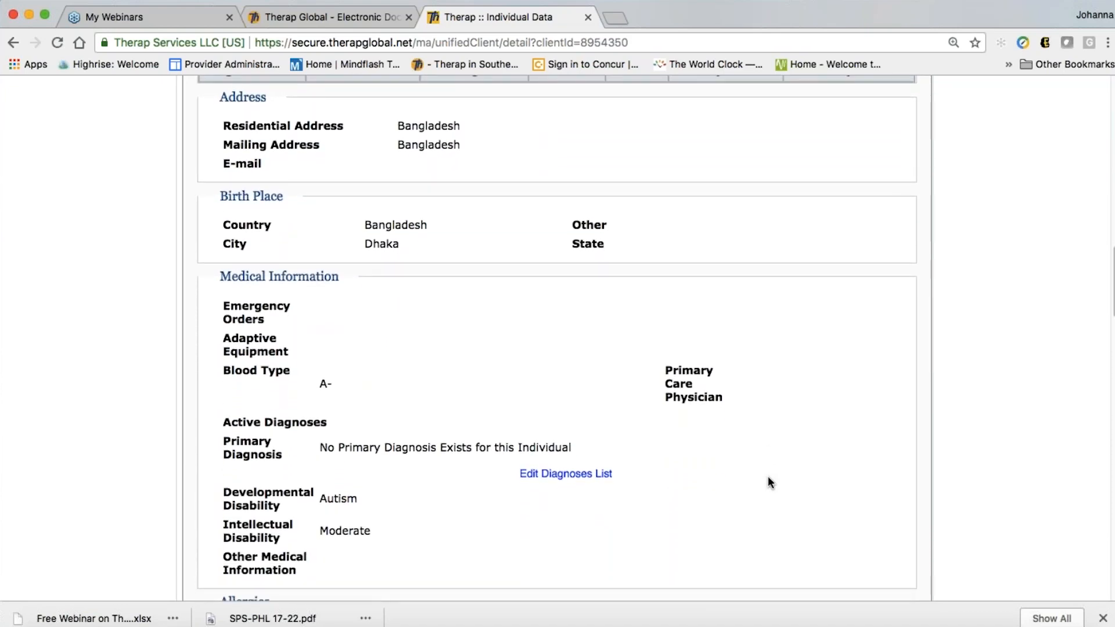
pyautogui.scroll(-3, 769, 483)
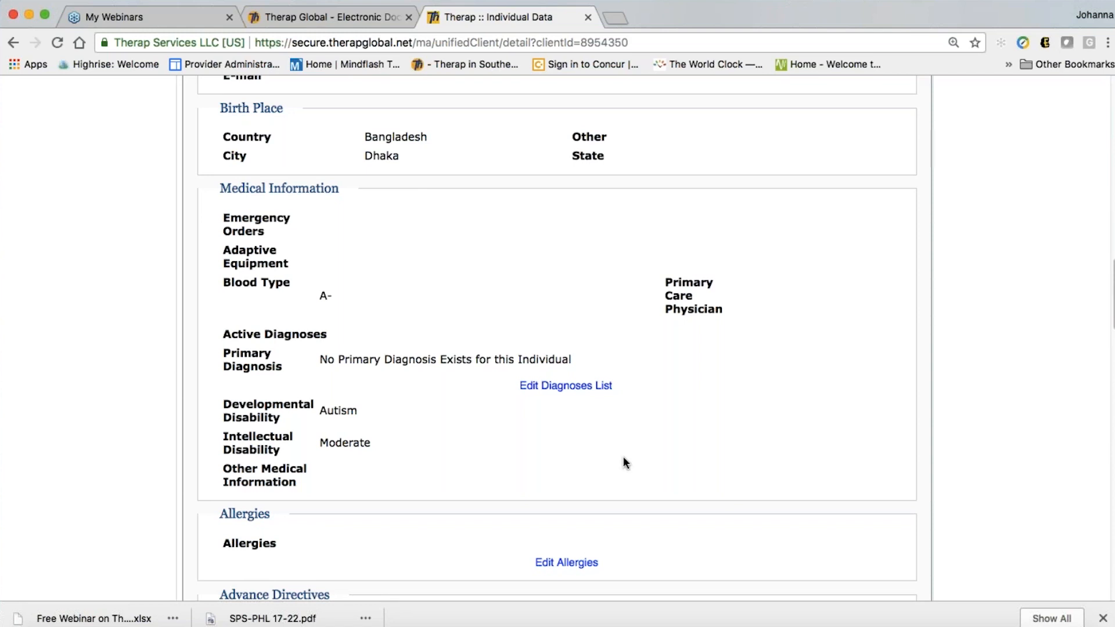
# Open the Diagnoses List and start a new, blank diagnosis entry
pyautogui.click(555, 388)
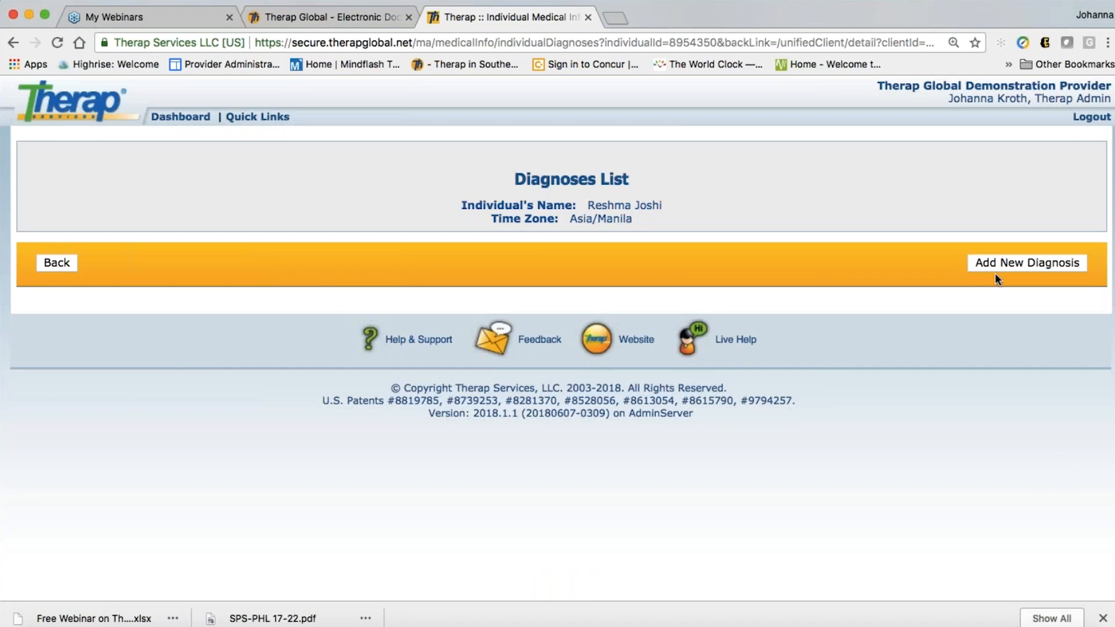
pyautogui.click(1006, 262)
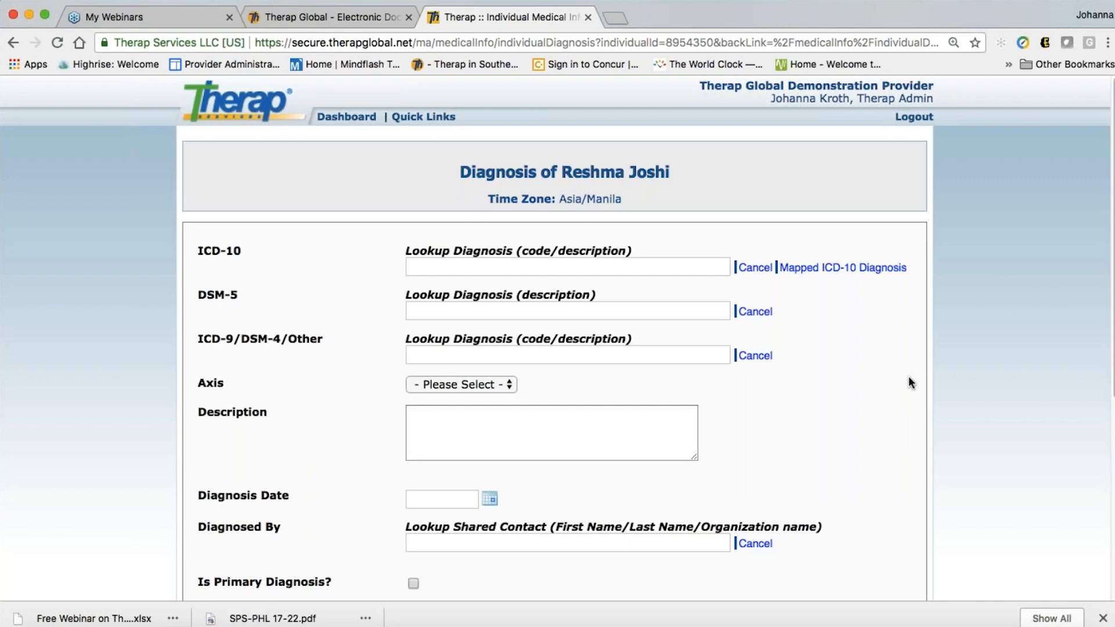
pyautogui.scroll(-2, 889, 393)
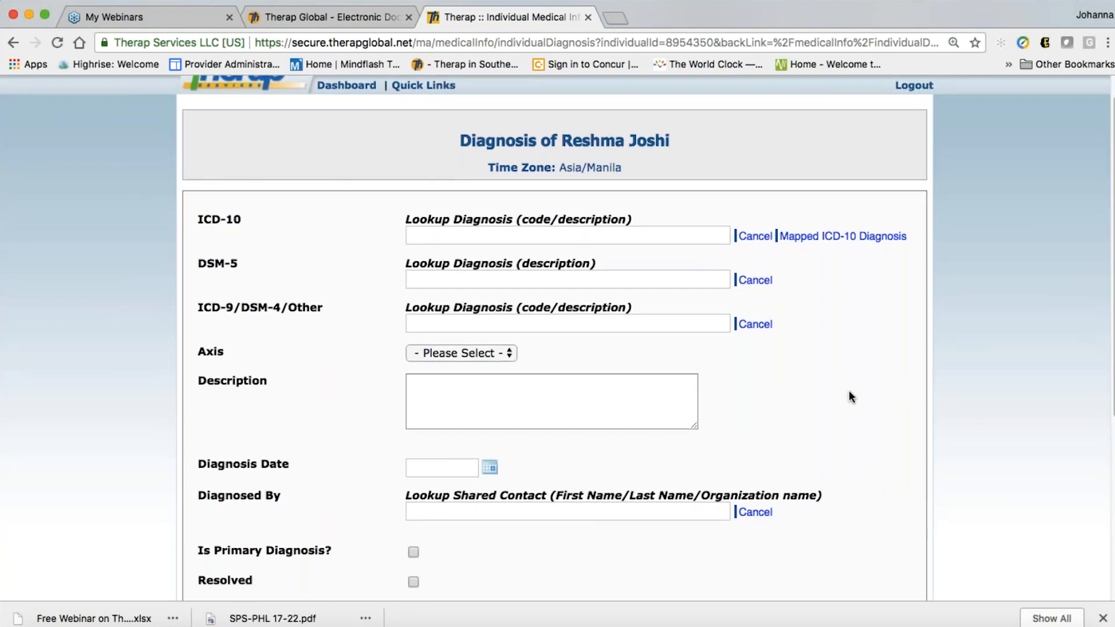
pyautogui.scroll(2, 861, 403)
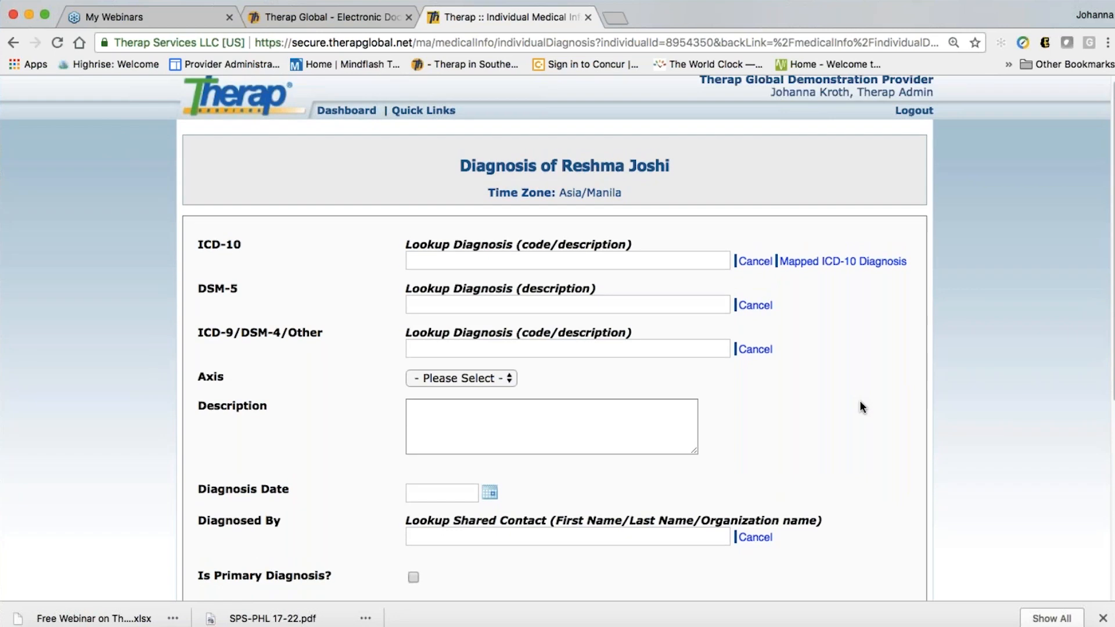
pyautogui.scroll(1, 860, 401)
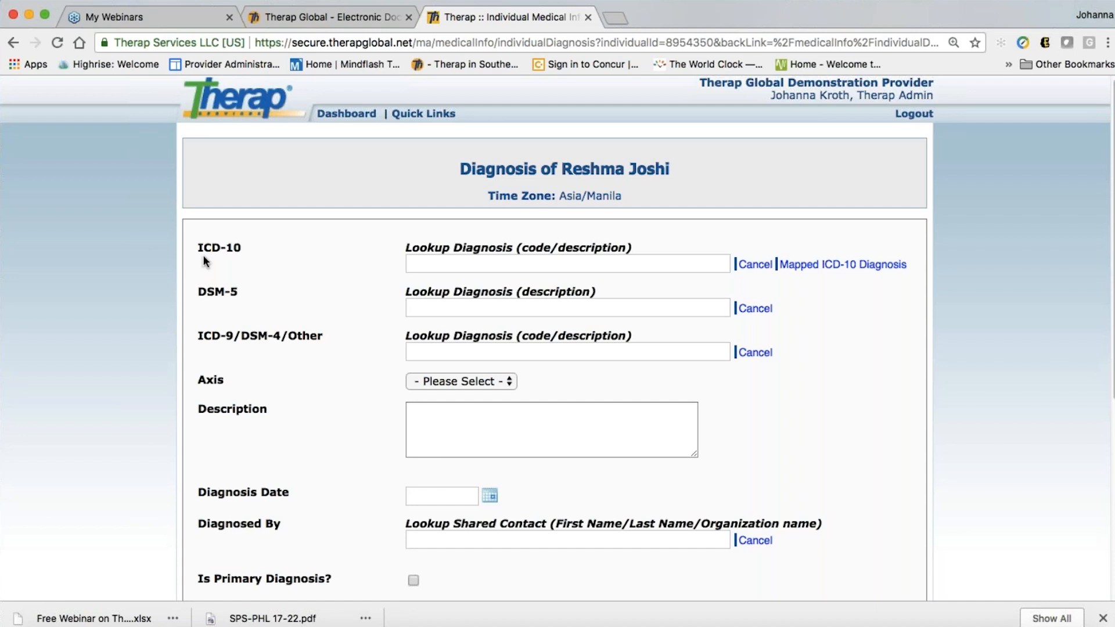
pyautogui.scroll(-2, 324, 295)
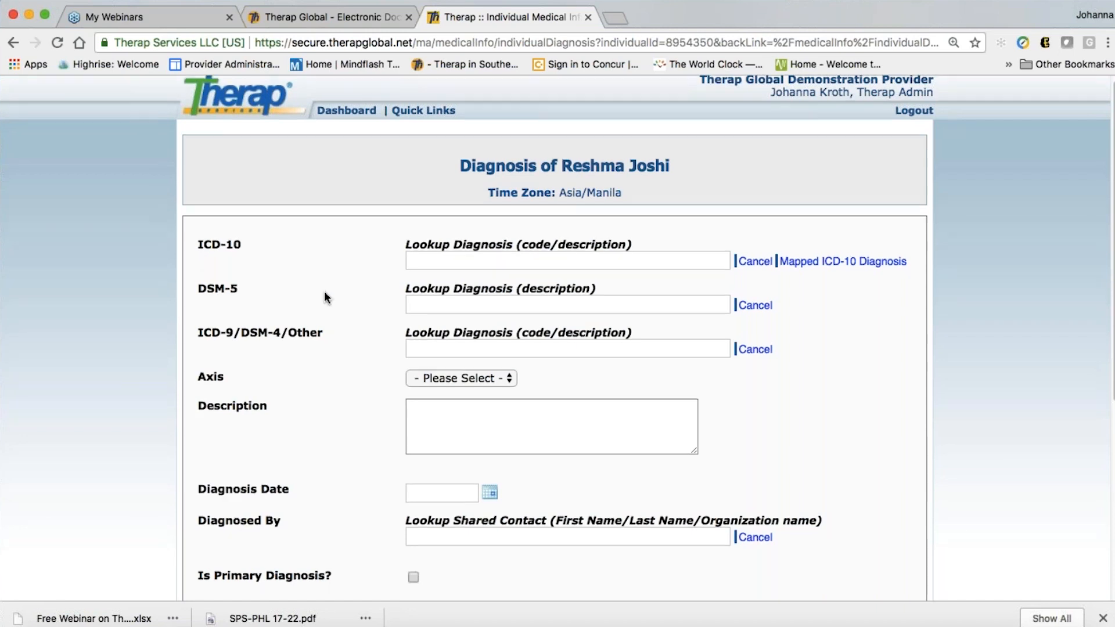
pyautogui.scroll(-2, 324, 290)
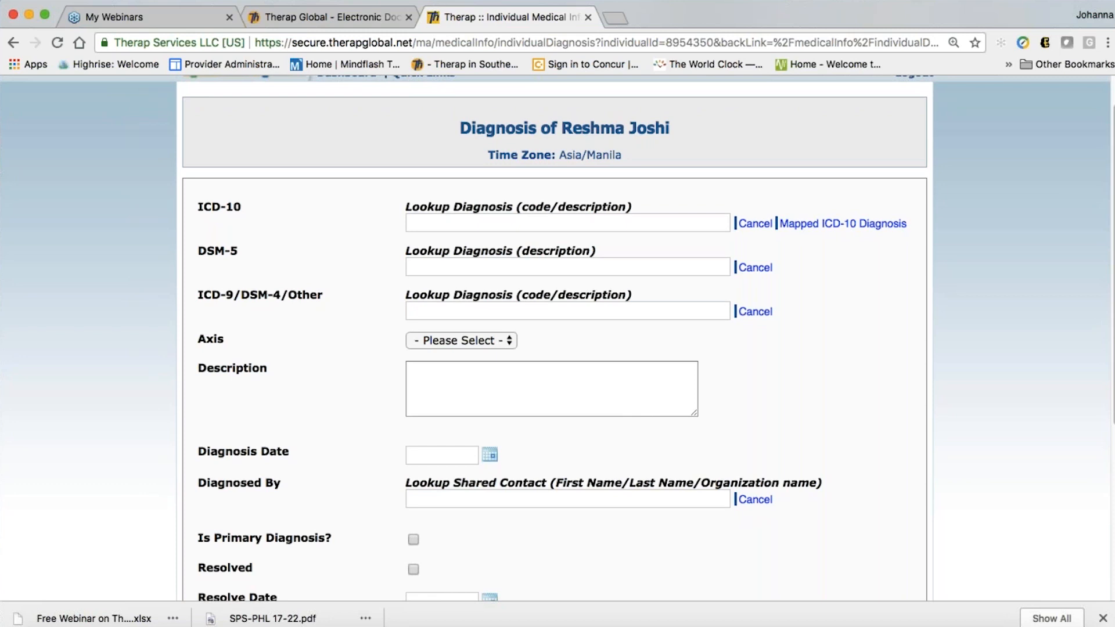
# Look up 'autis' and set the ICD-10 code to F84.0 - Autistic disorder
pyautogui.click(416, 224)
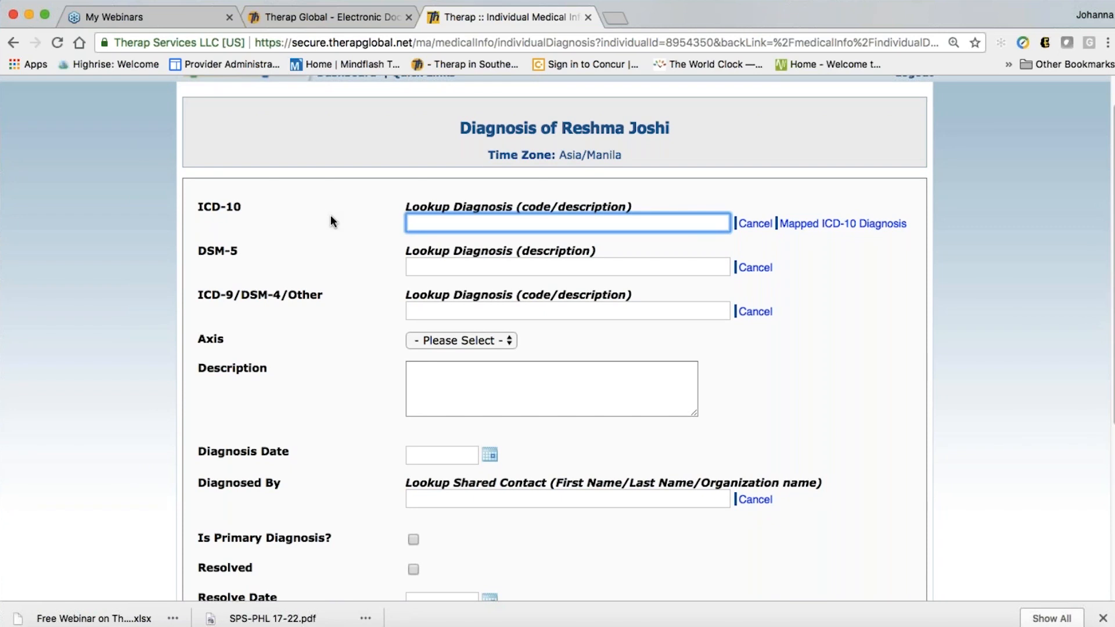
pyautogui.write('autis')
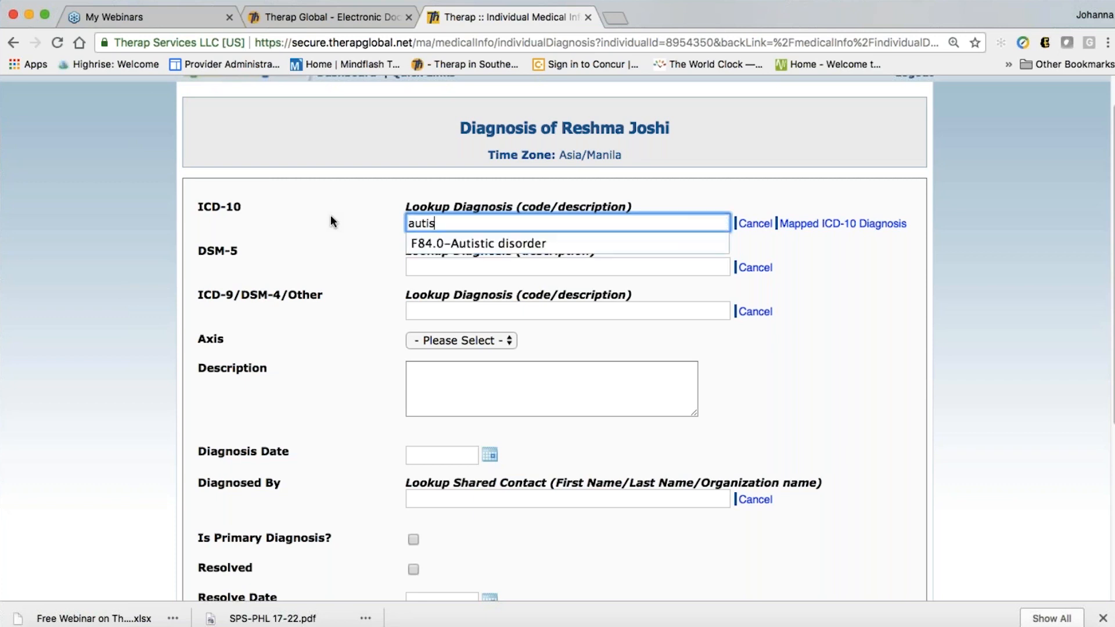
pyautogui.click(493, 244)
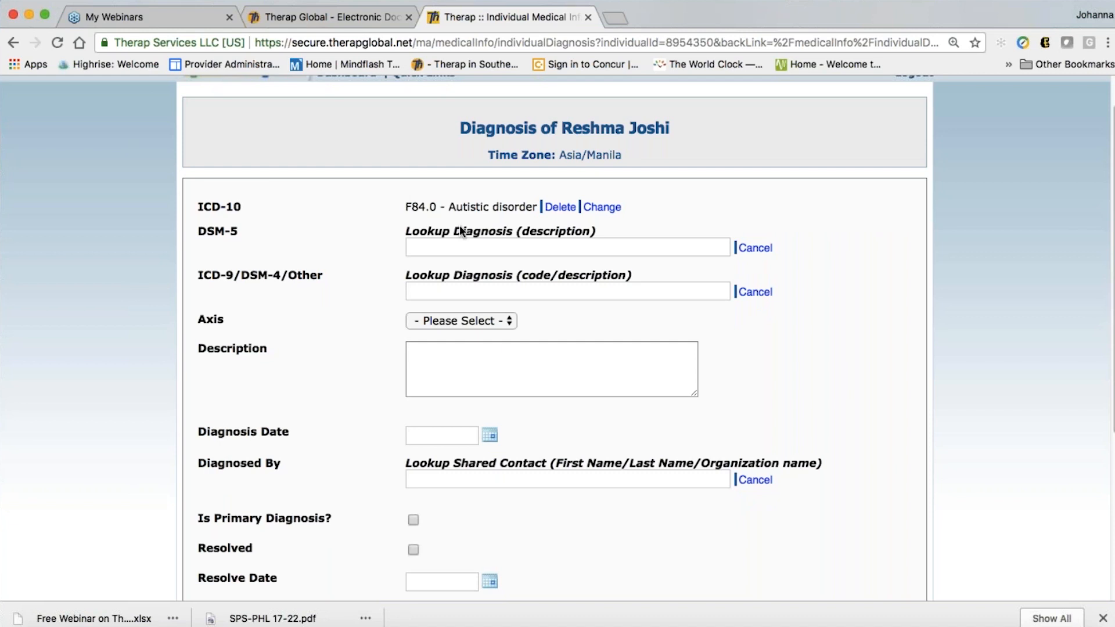
pyautogui.scroll(-1, 421, 211)
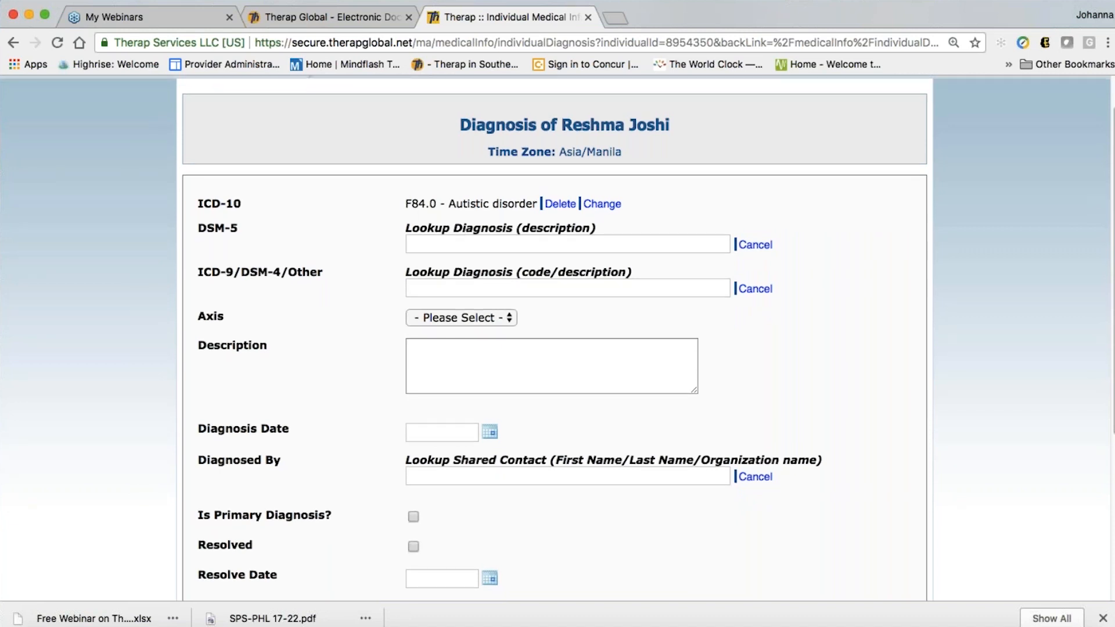
pyautogui.scroll(-3, 634, 393)
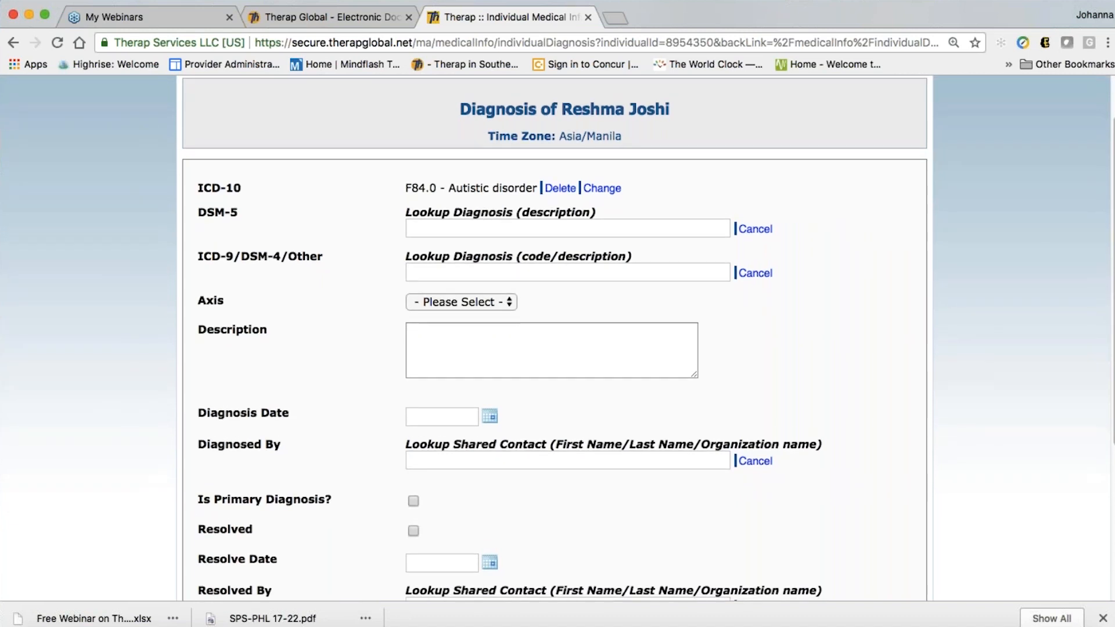
pyautogui.scroll(-1, 628, 385)
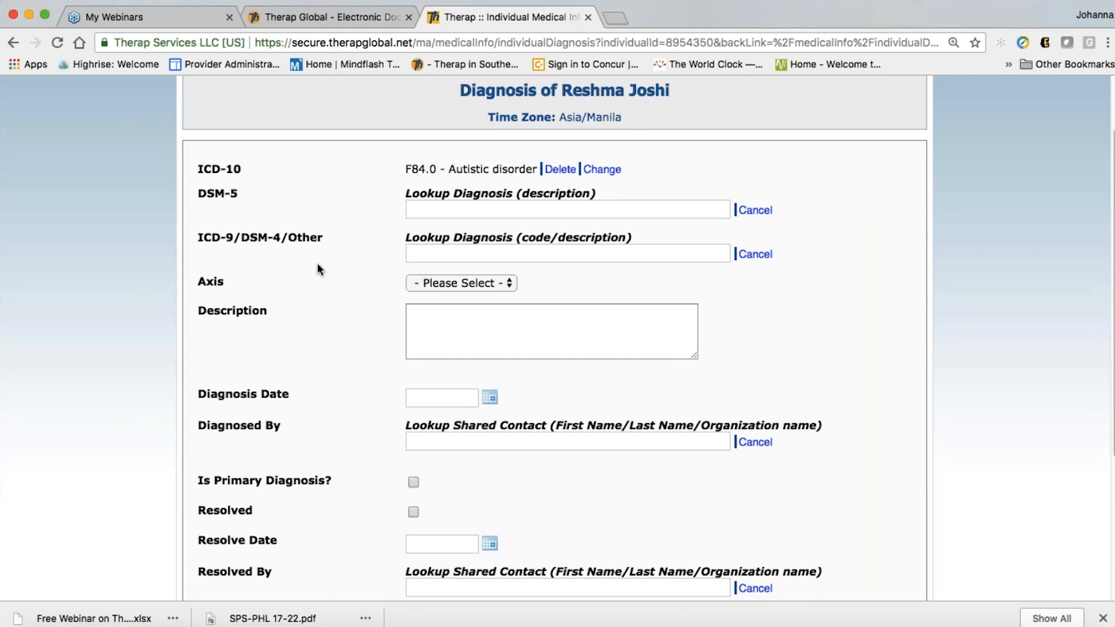
# Search '299' and set ICD-9/DSM-4/Other to 299.00 - Autistic disorder, current or active state
pyautogui.click(432, 252)
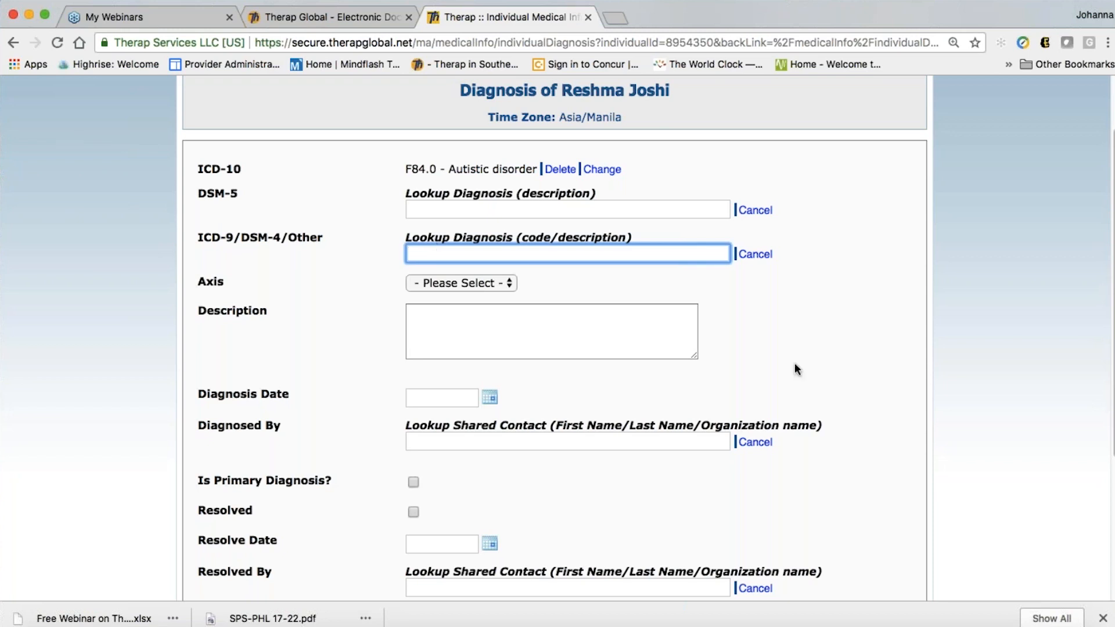
pyautogui.write('299')
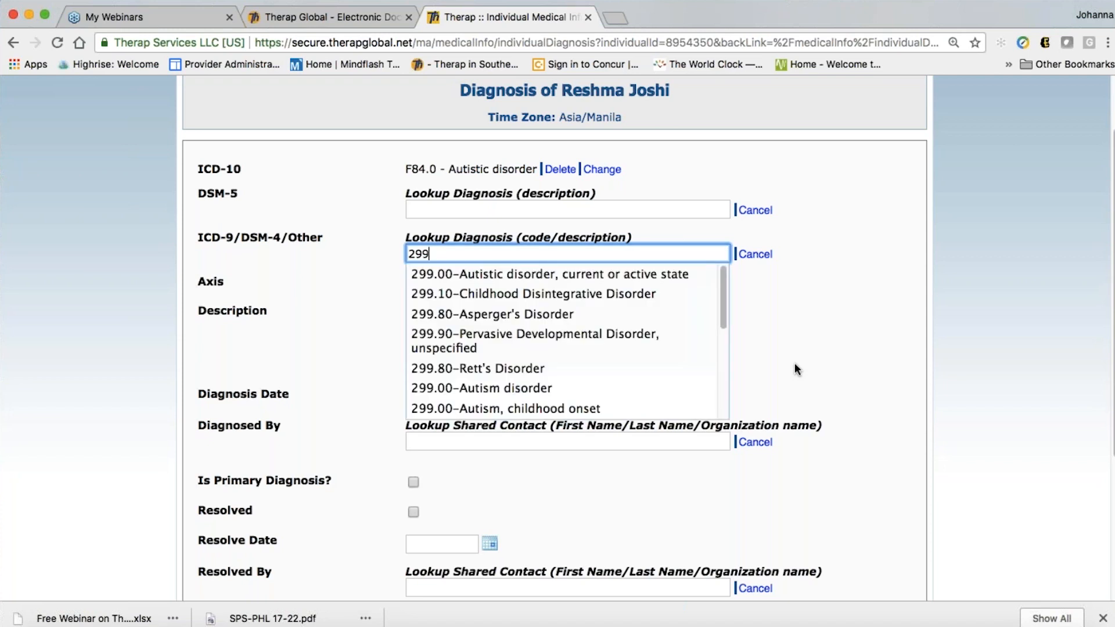
pyautogui.click(596, 278)
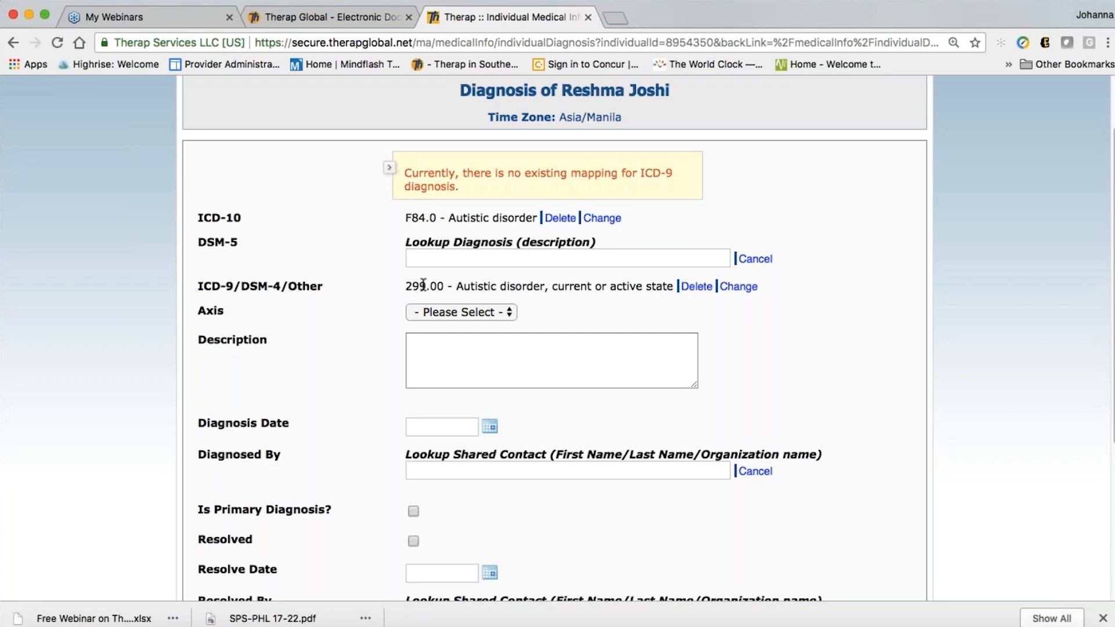
pyautogui.scroll(-1, 616, 427)
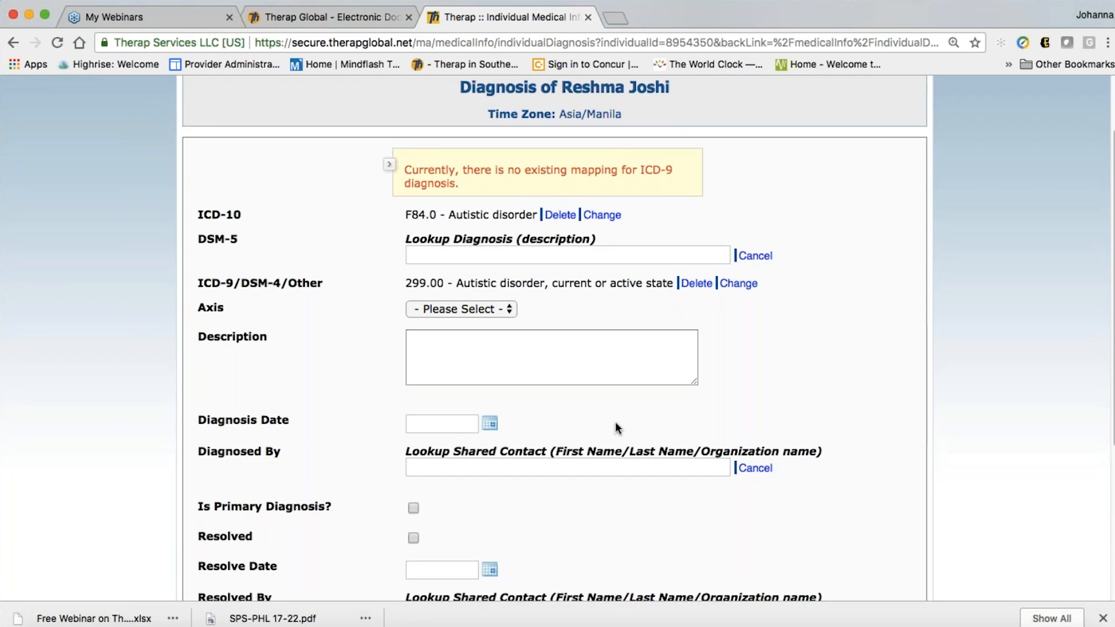
# Leave the Axis field unset and move on to the diagnosis description field
pyautogui.scroll(-2, 616, 420)
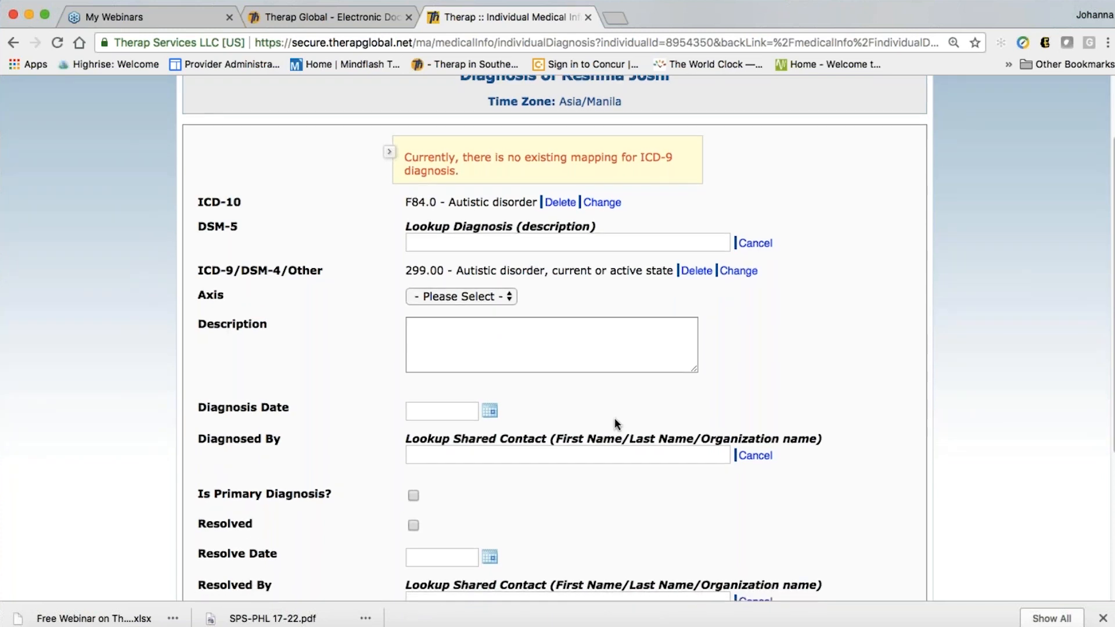
pyautogui.scroll(-2, 526, 406)
pyautogui.click(469, 279)
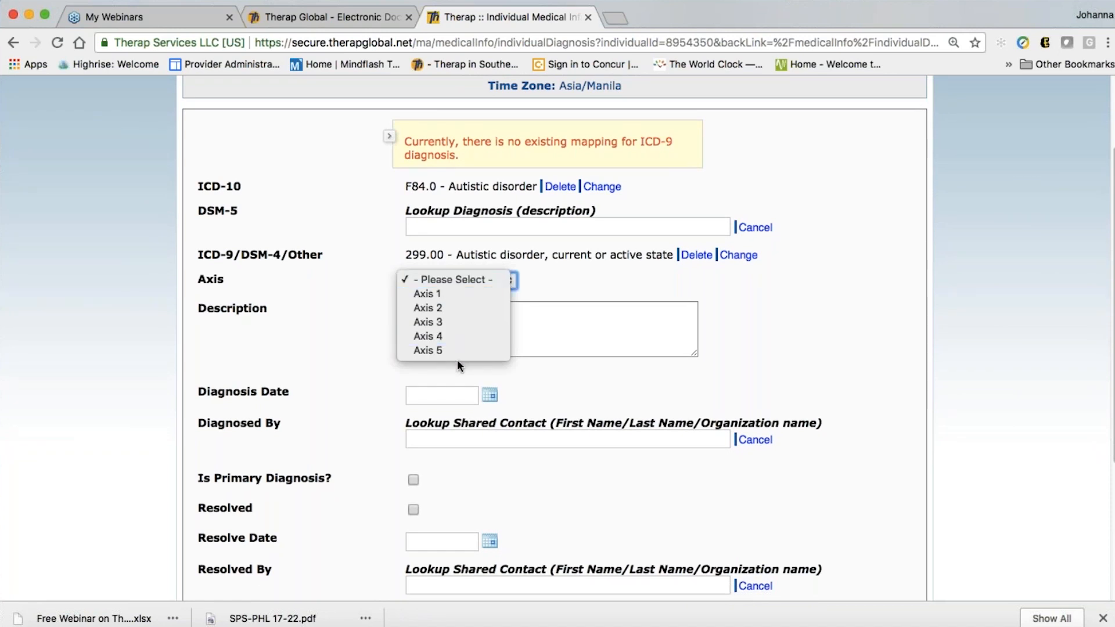
pyautogui.click(446, 281)
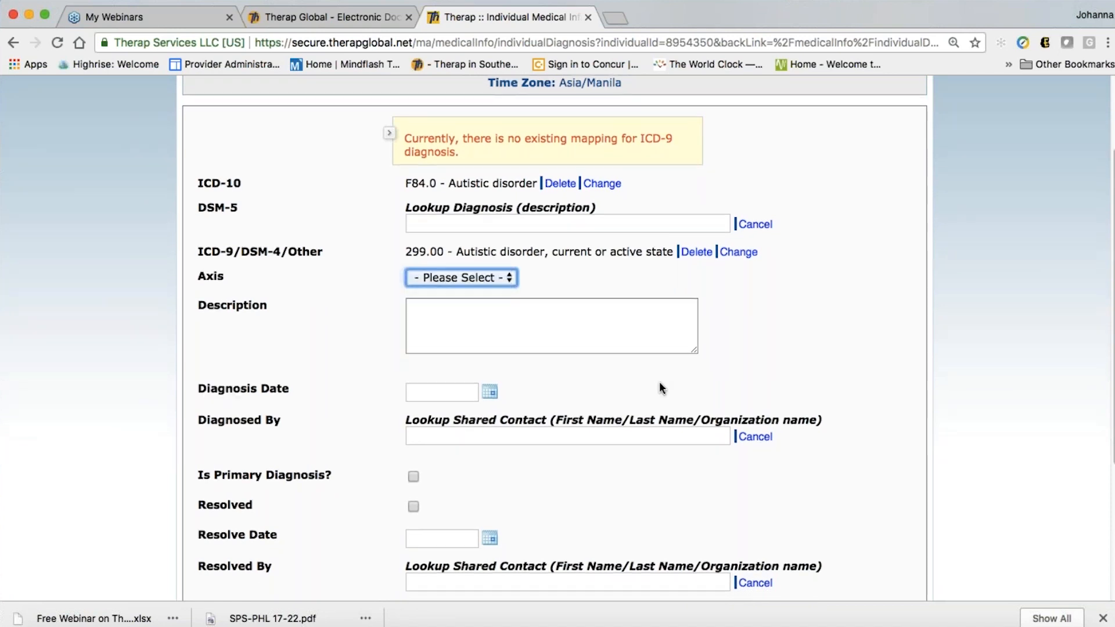
pyautogui.scroll(-2, 659, 381)
pyautogui.click(452, 294)
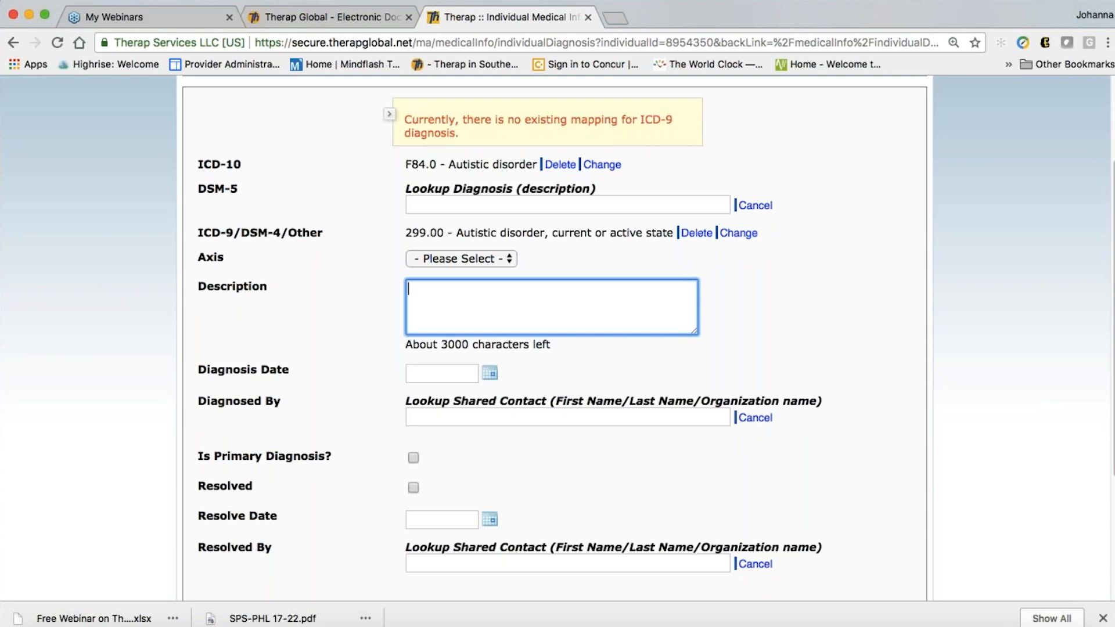
pyautogui.scroll(-1, 691, 422)
pyautogui.scroll(2, 691, 423)
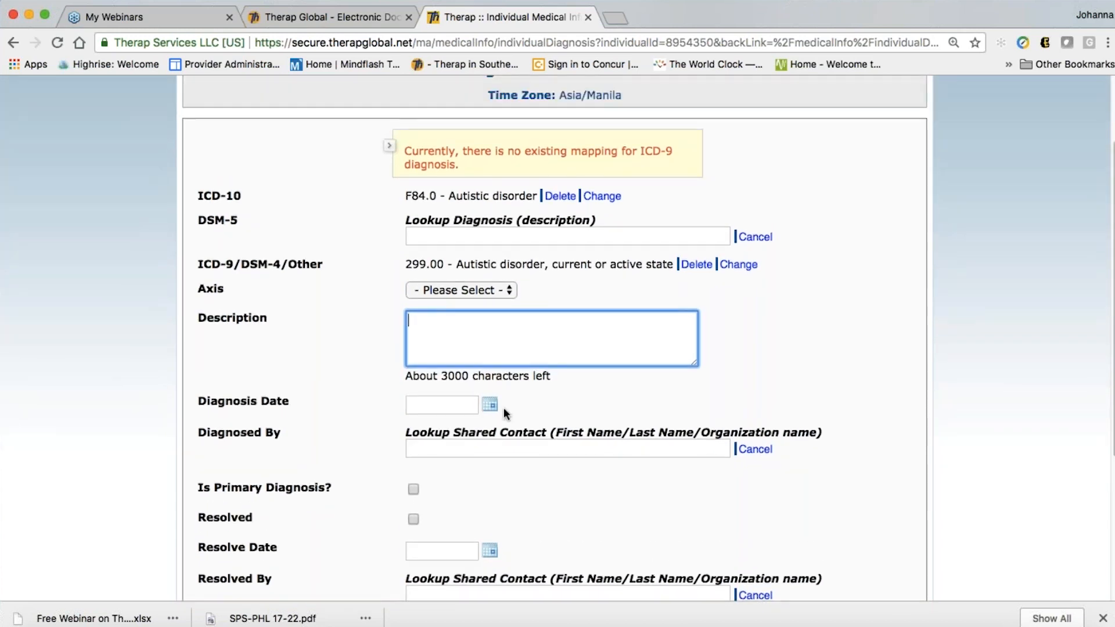
pyautogui.scroll(-1, 602, 413)
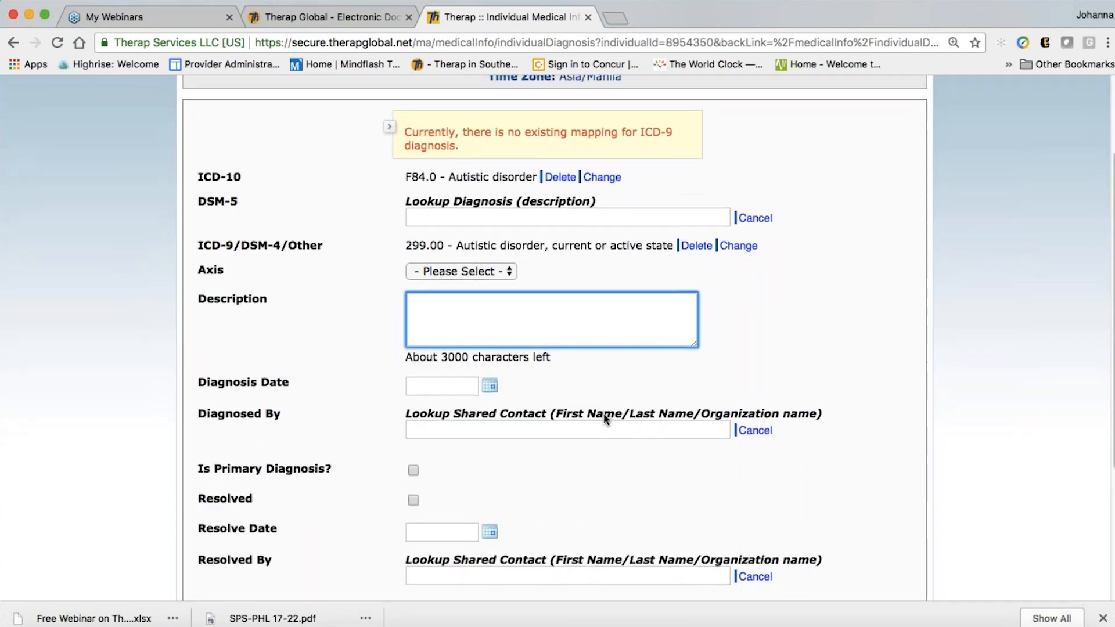
pyautogui.scroll(-2, 605, 413)
# Set the diagnosis date to 04/05/2010 using the calendar
pyautogui.click(490, 350)
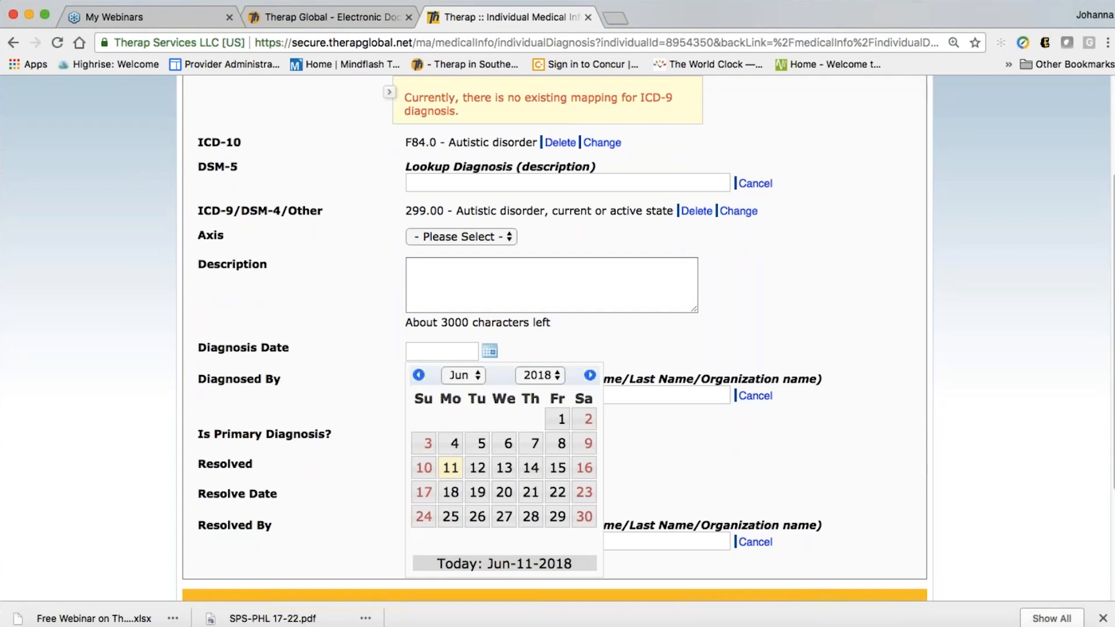
pyautogui.click(545, 376)
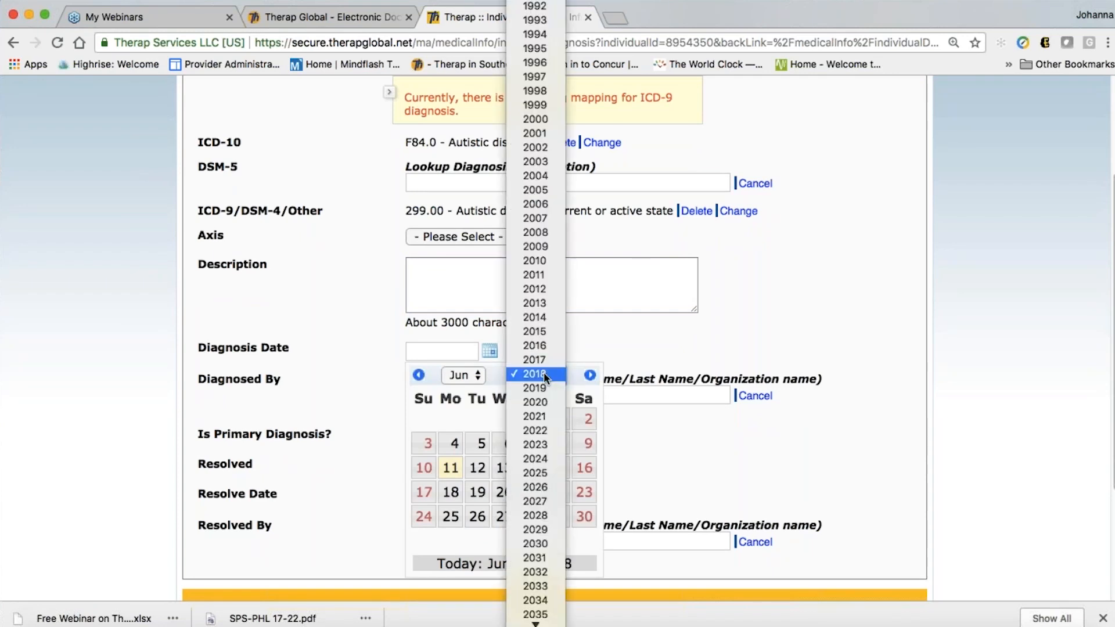
pyautogui.click(535, 261)
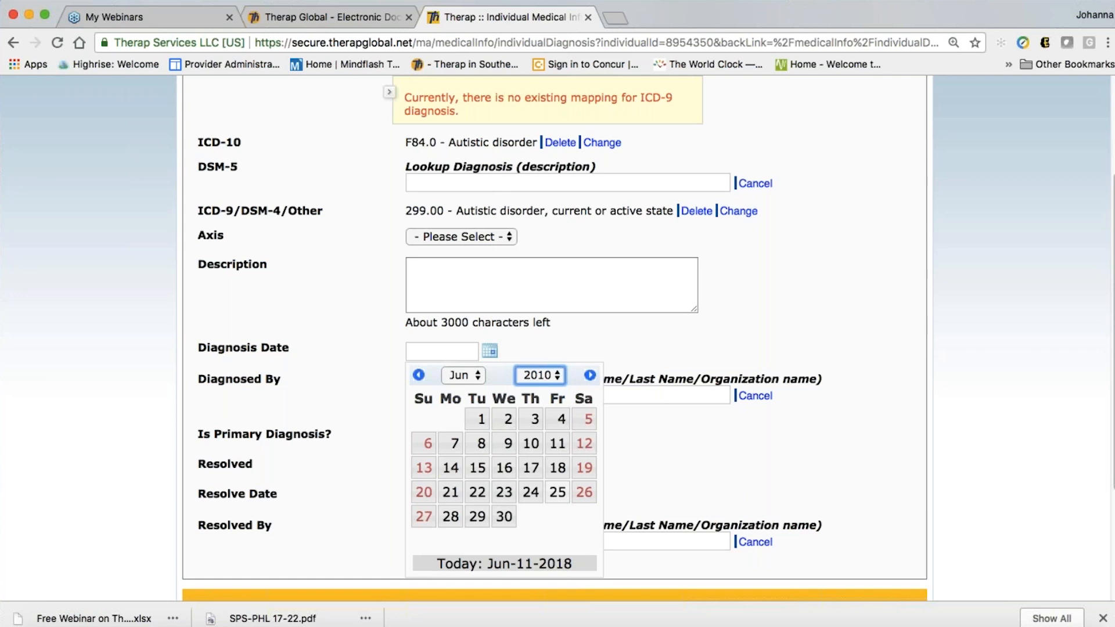
pyautogui.doubleClick(419, 376)
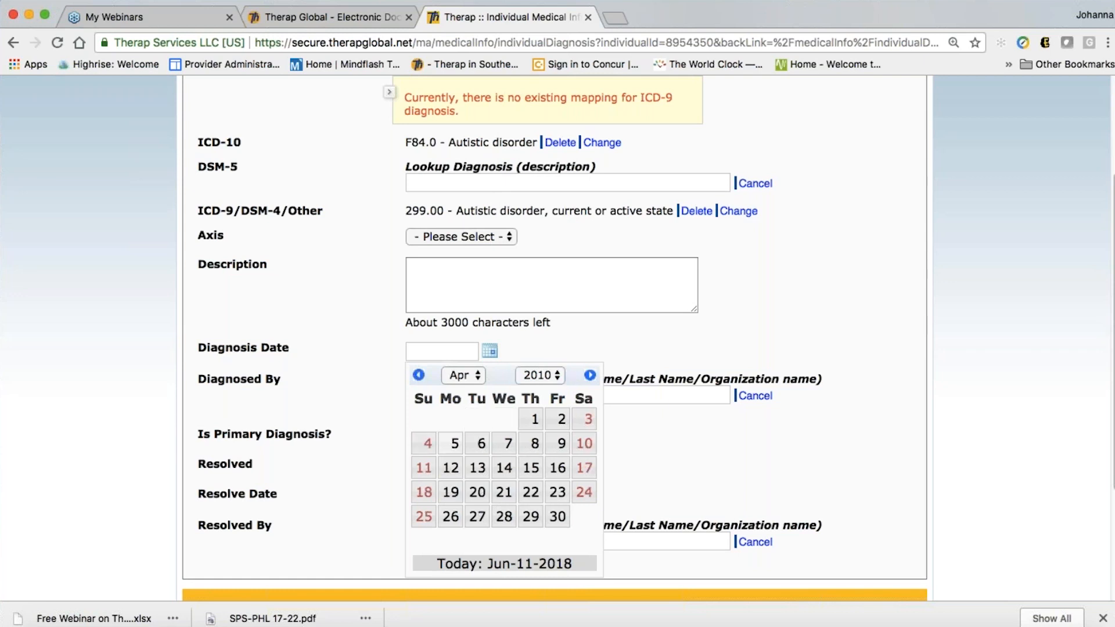
pyautogui.click(455, 444)
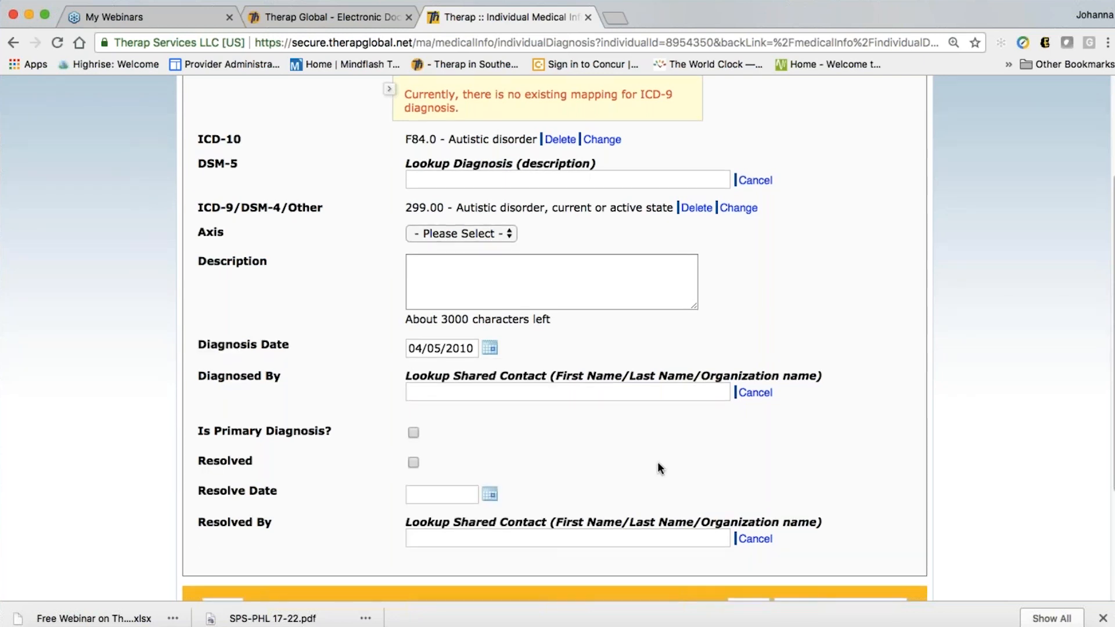
pyautogui.scroll(-3, 657, 462)
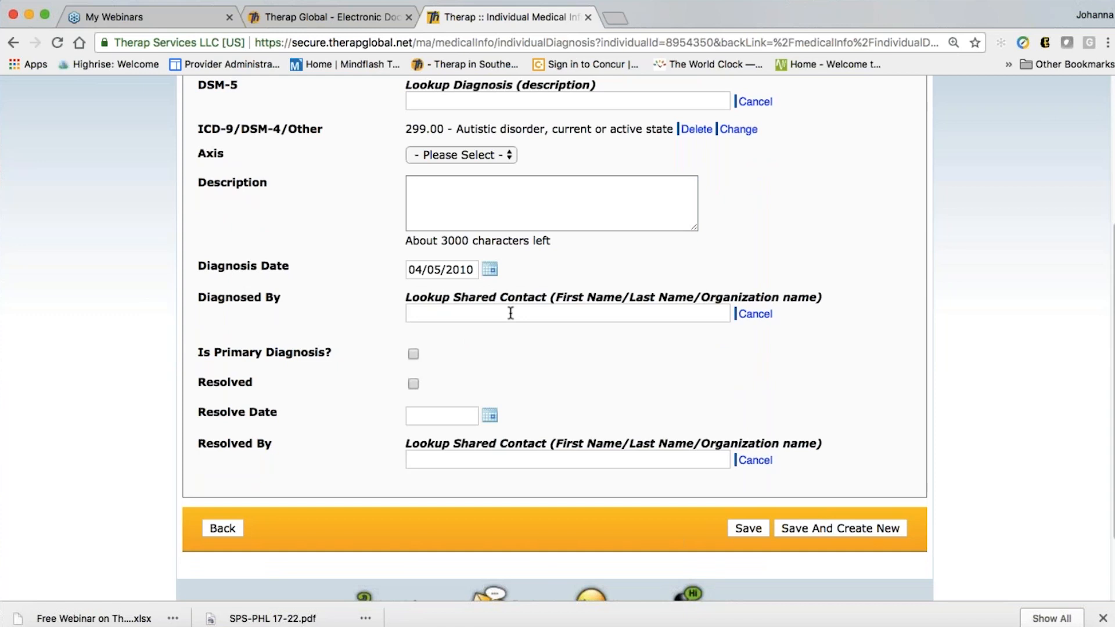
# Scroll through the completed F84.0 diagnosis form to review it before saving
pyautogui.scroll(-2, 448, 314)
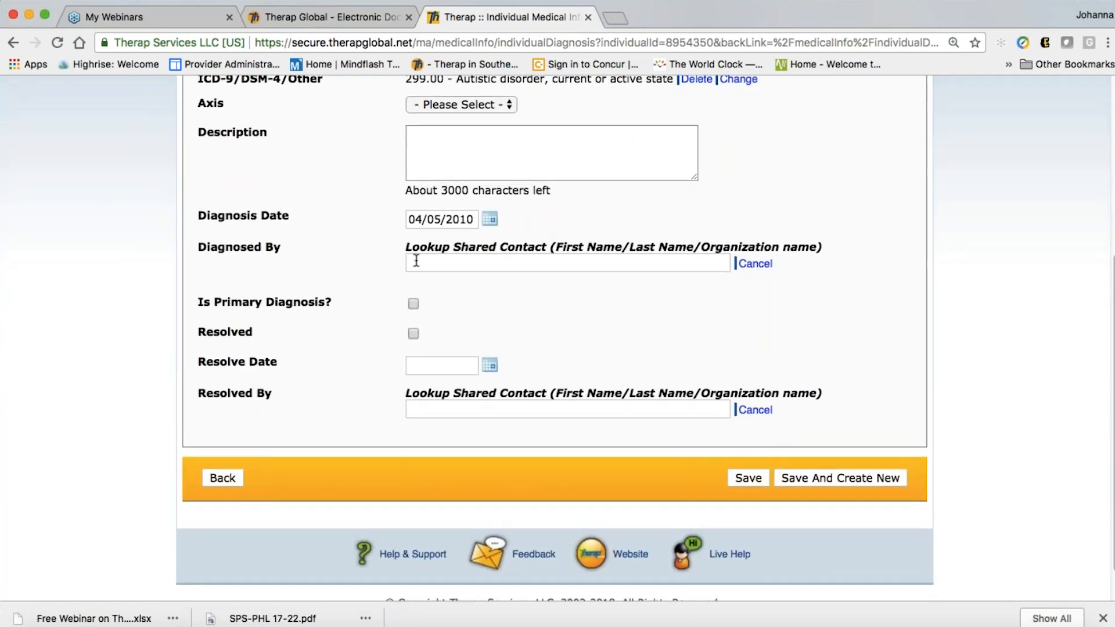
pyautogui.scroll(-1, 447, 244)
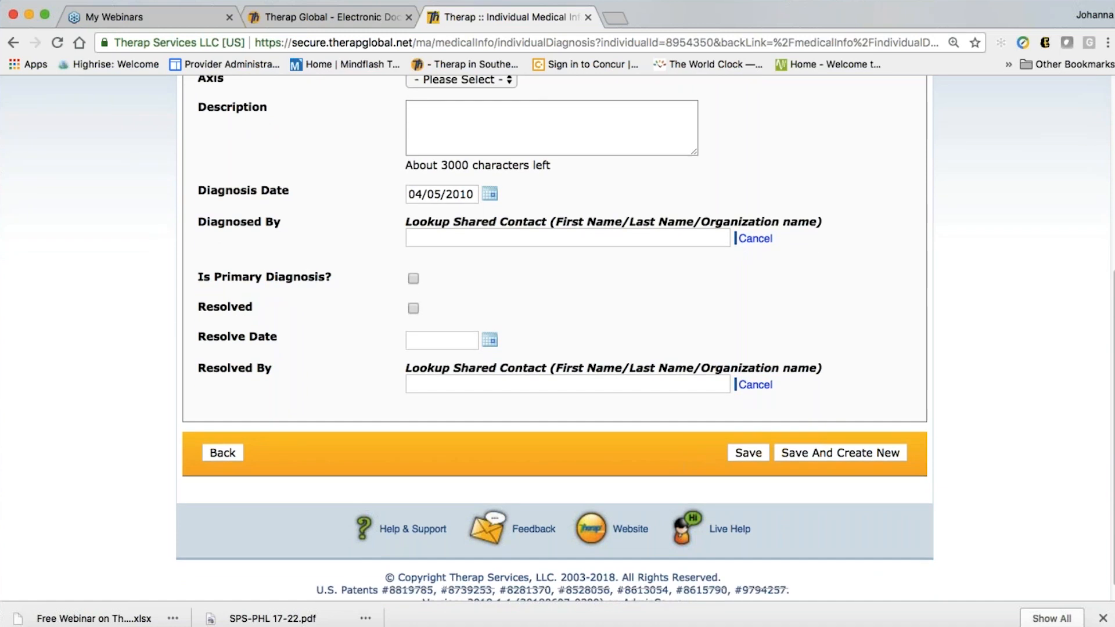
pyautogui.scroll(-1, 460, 233)
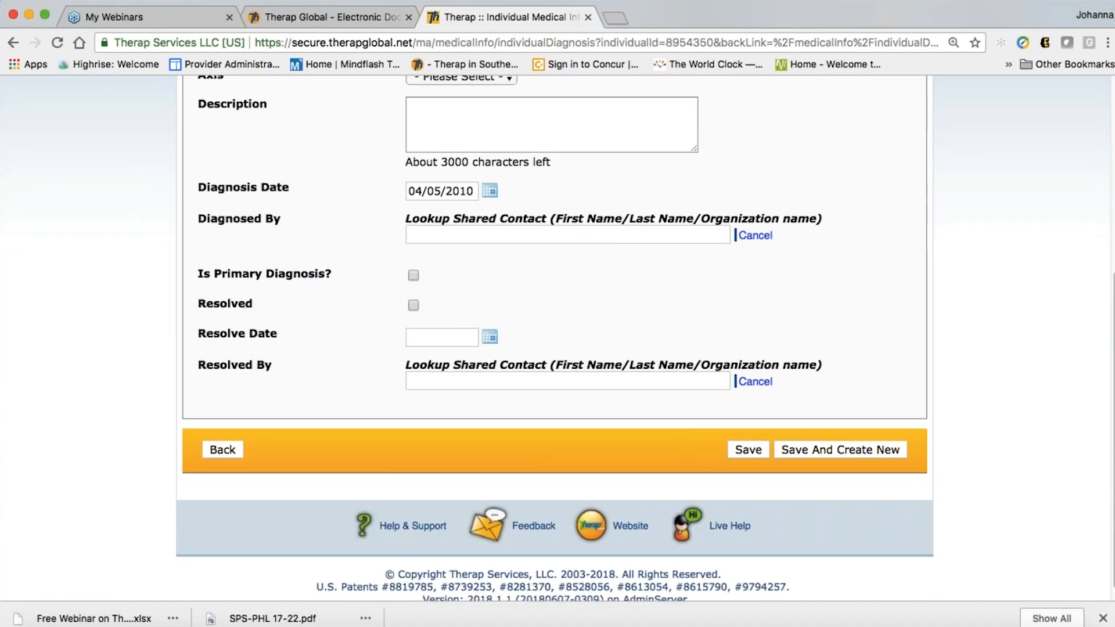
pyautogui.scroll(-1, 308, 254)
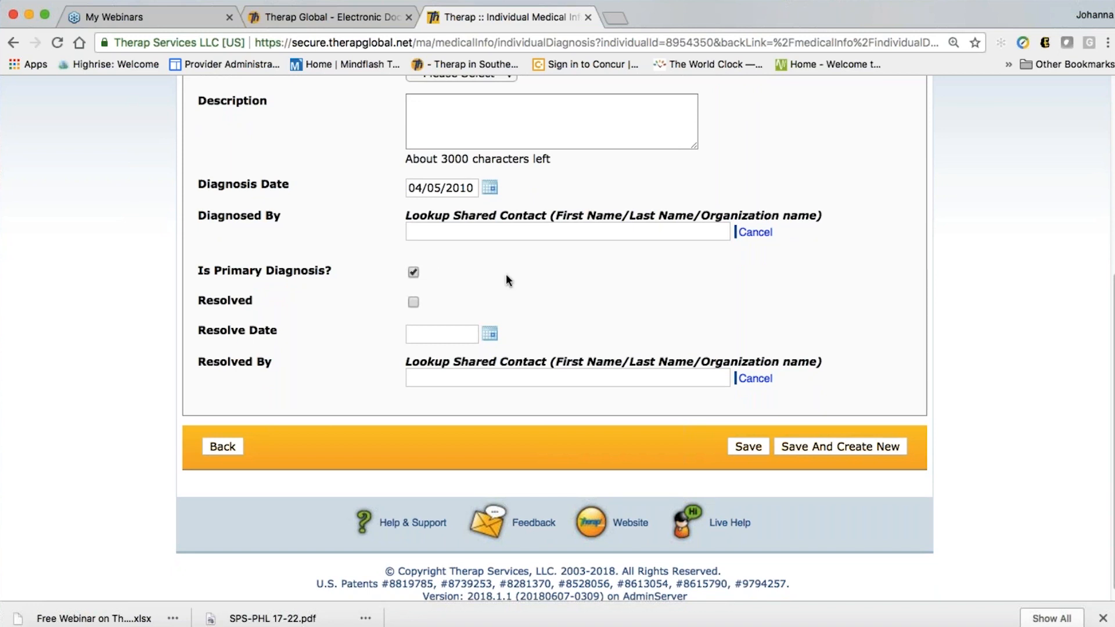
pyautogui.scroll(-1, 506, 275)
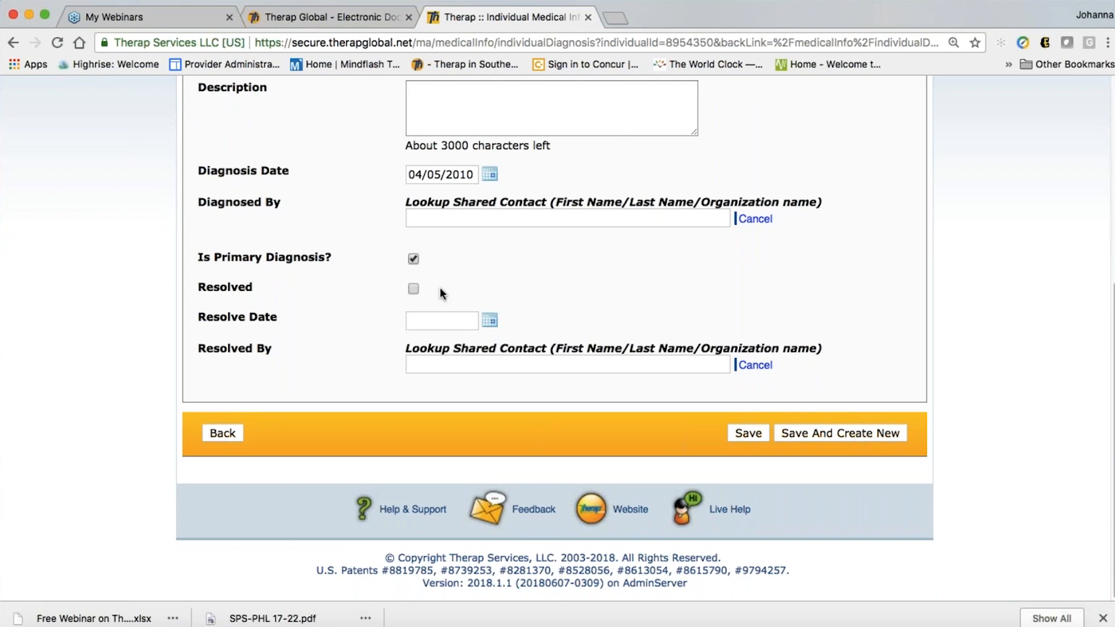
pyautogui.scroll(5, 521, 338)
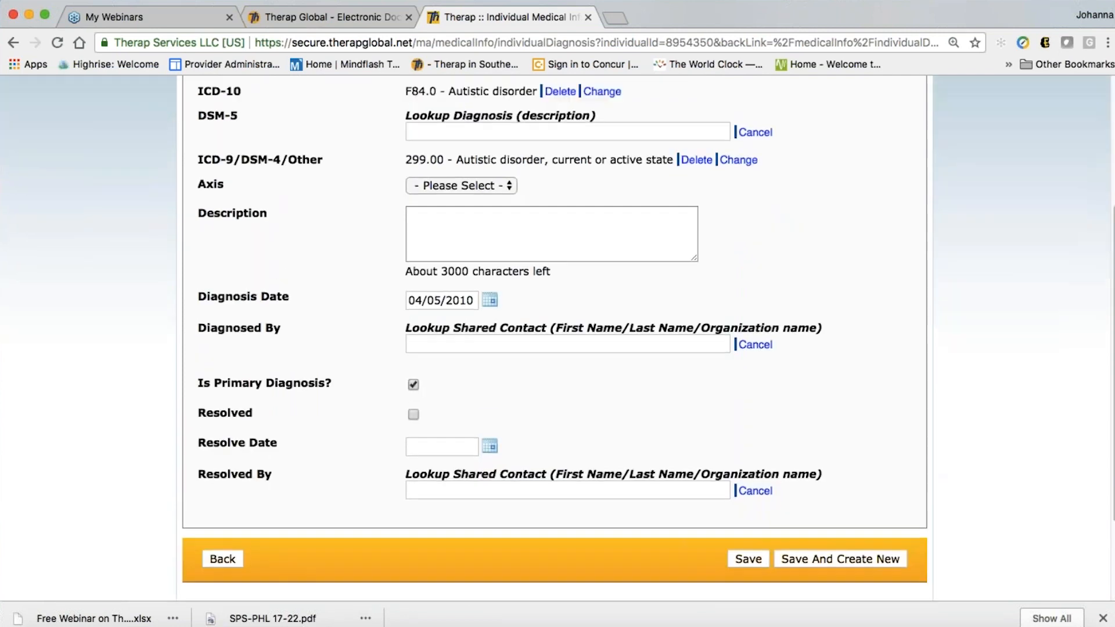
pyautogui.scroll(2, 522, 338)
pyautogui.scroll(-6, 591, 368)
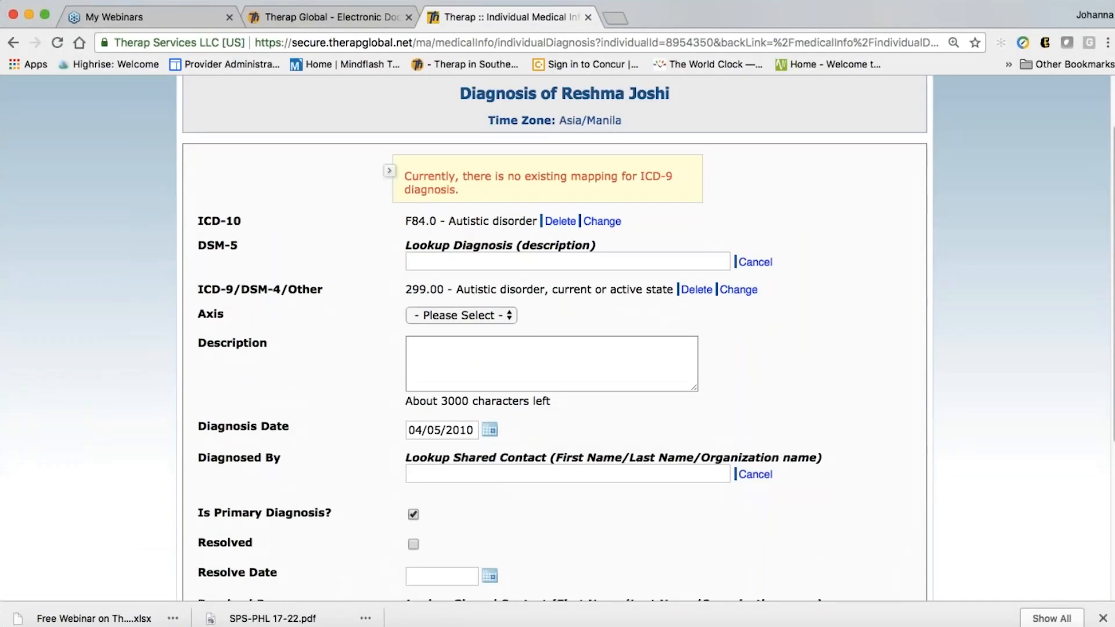
pyautogui.scroll(-2, 591, 509)
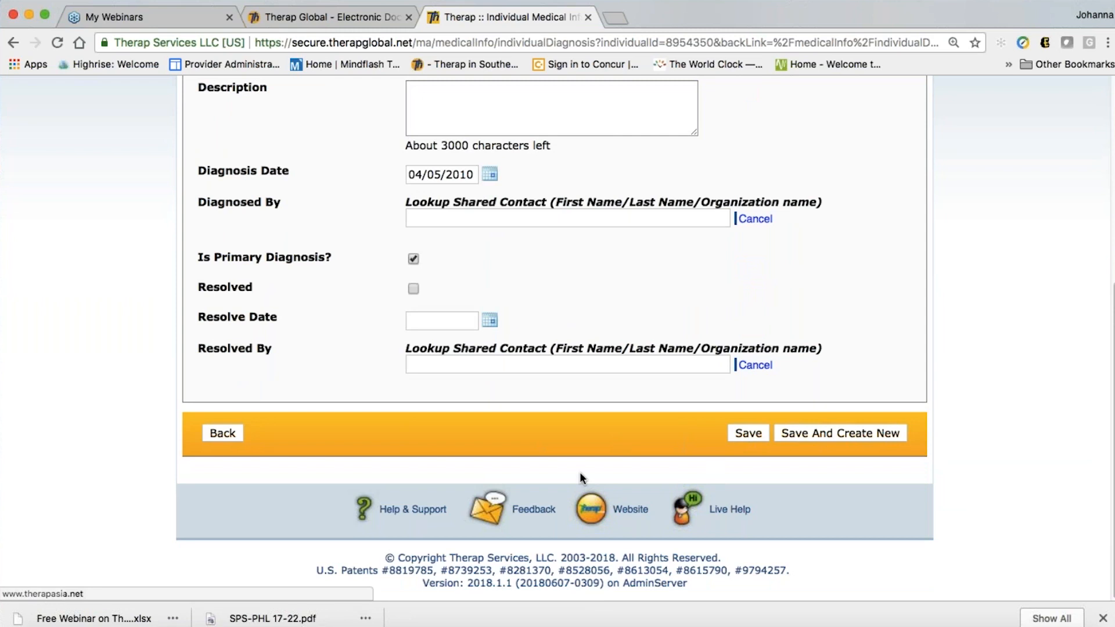
# Save the F84.0 Autistic disorder diagnosis and start a new diagnosis entry
pyautogui.click(841, 433)
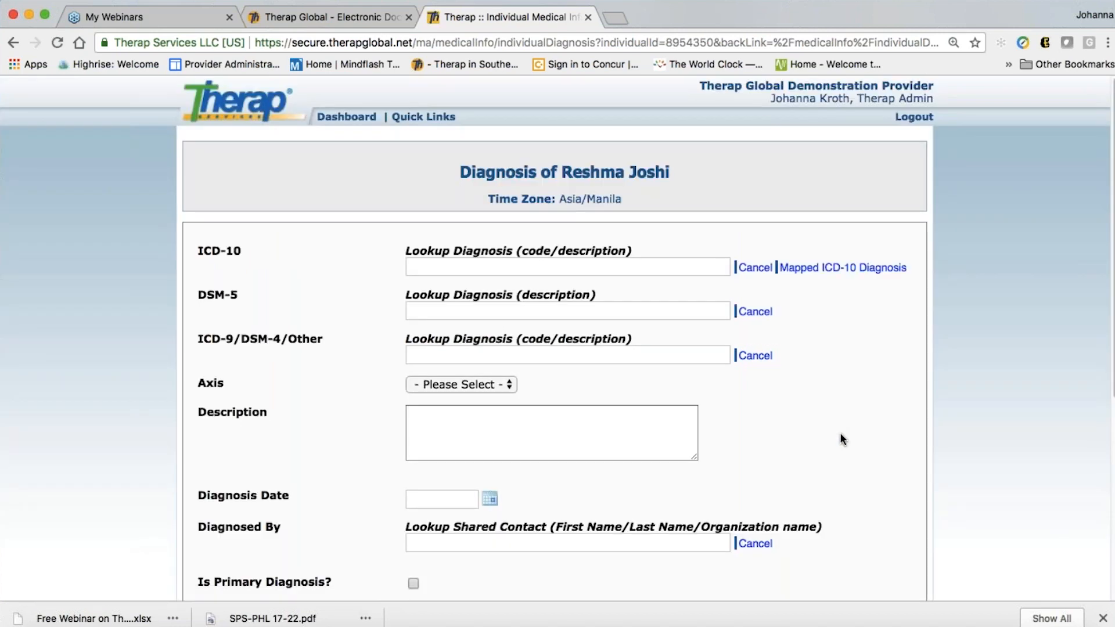
pyautogui.scroll(-3, 840, 433)
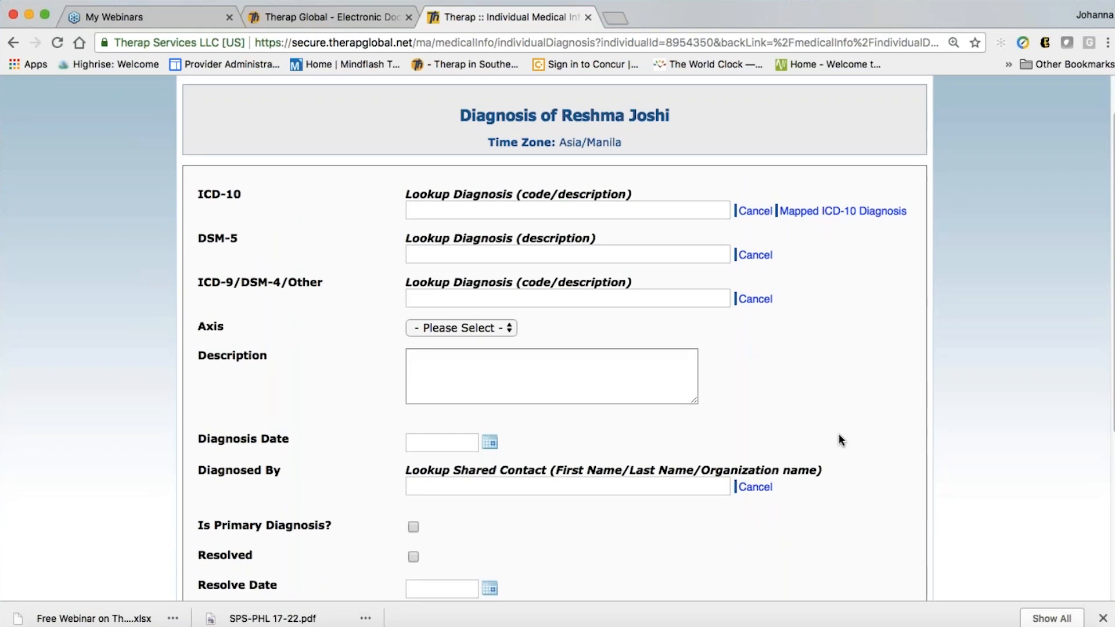
pyautogui.scroll(3, 839, 435)
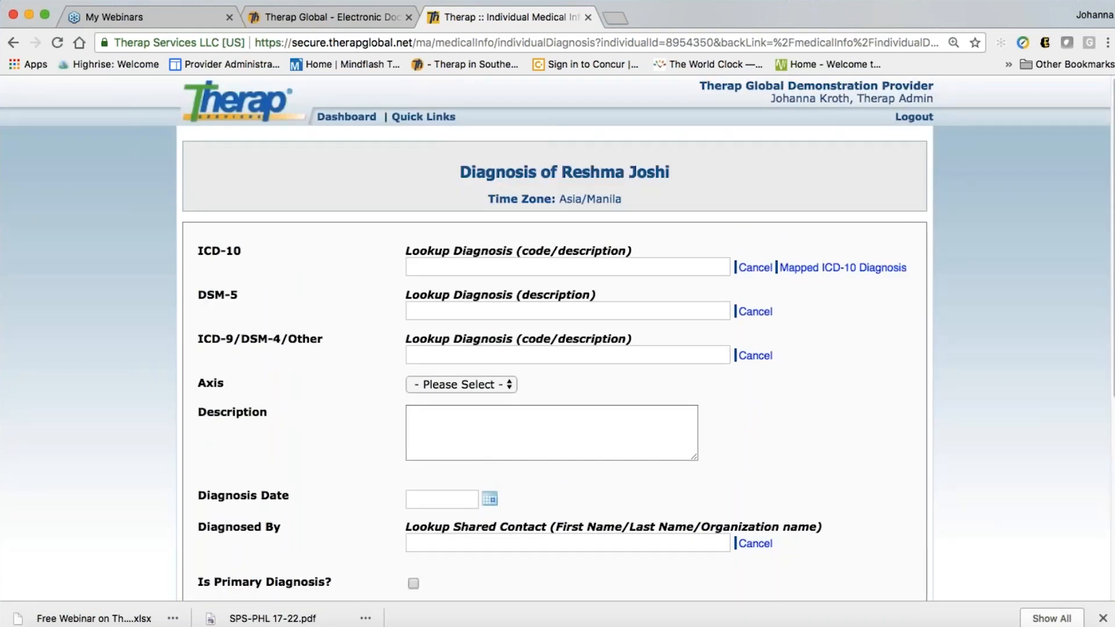
# Set ICD-10 to F71 - Moderate intellectual disabilities via 'moderate intell' lookup and save
pyautogui.click(431, 268)
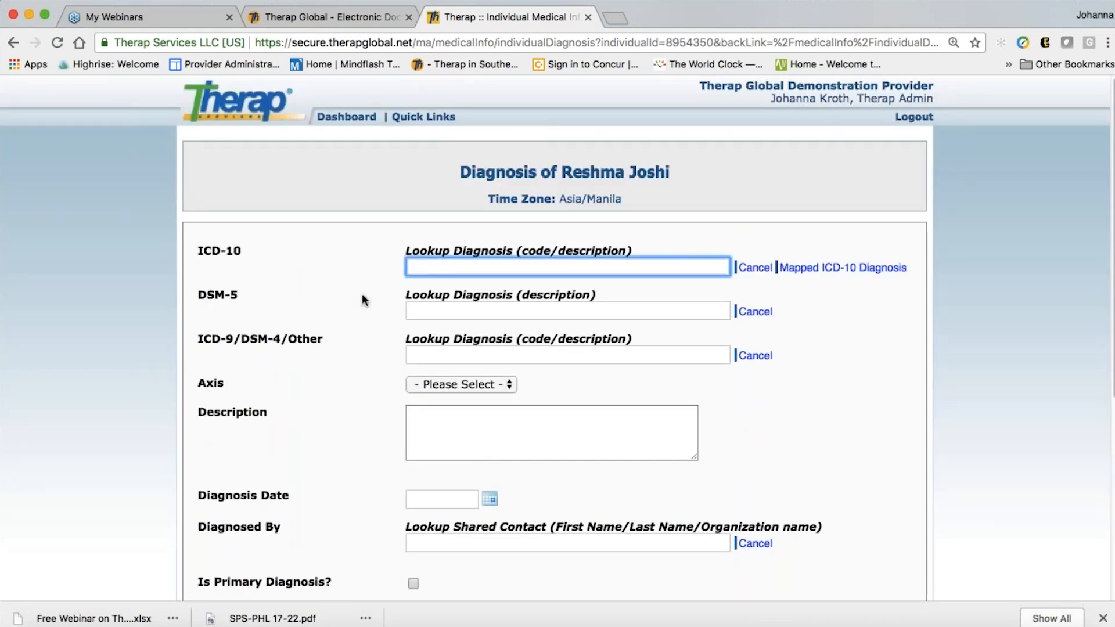
pyautogui.write('moderate')
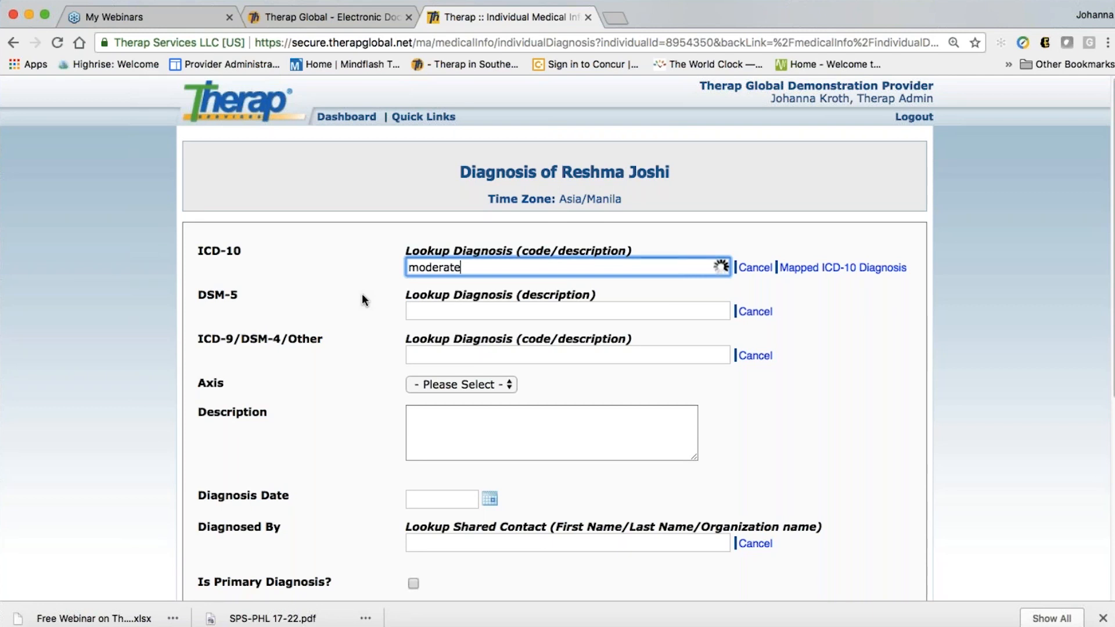
pyautogui.write(' inte')
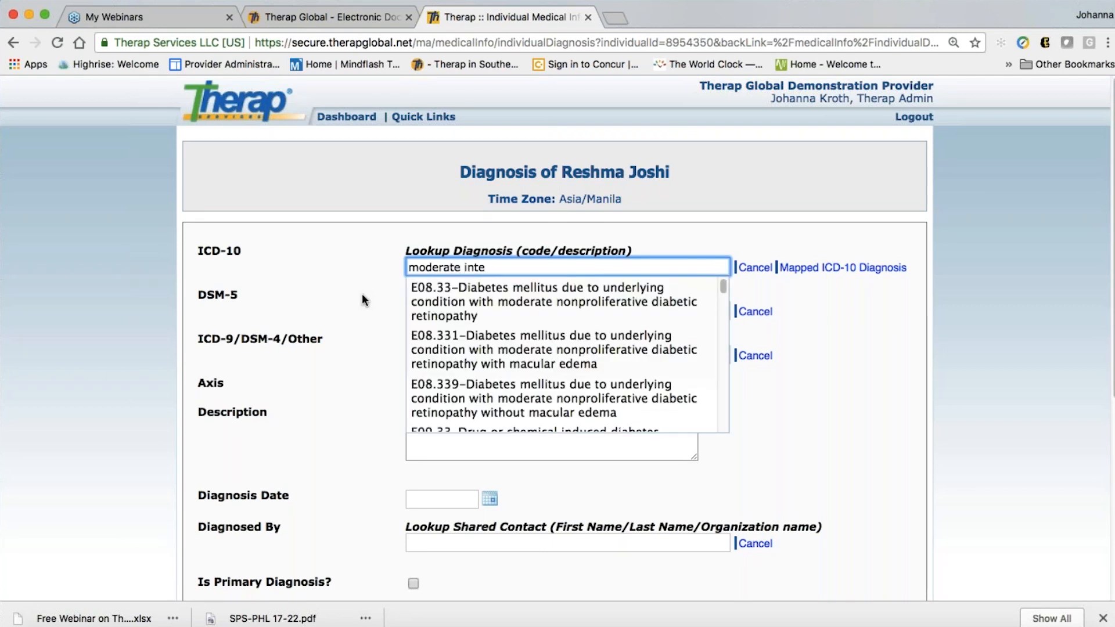
pyautogui.write('ll')
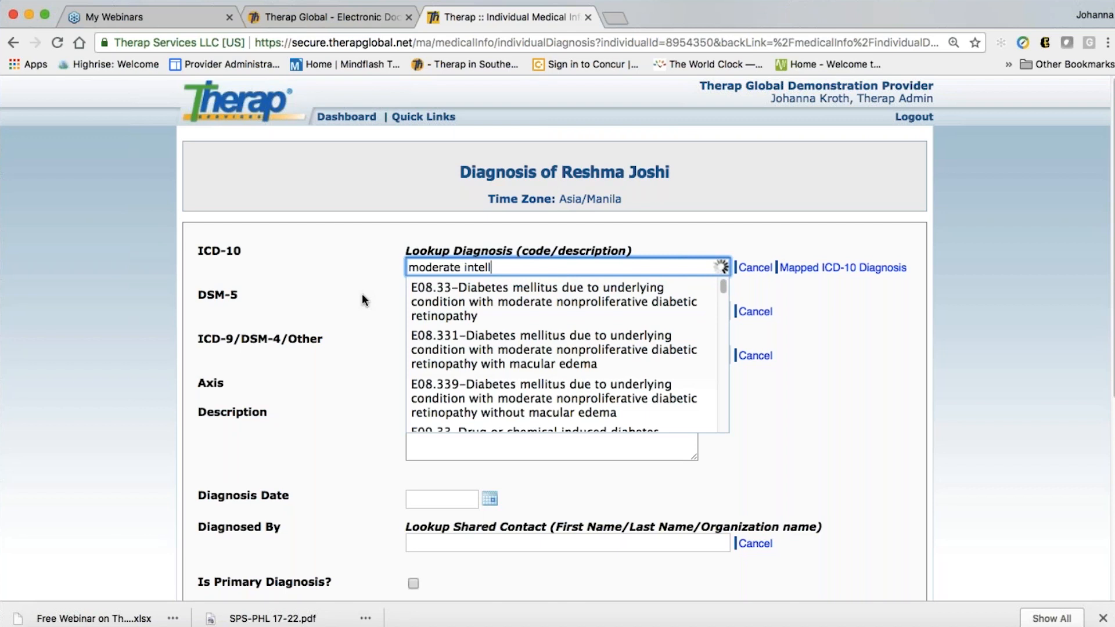
pyautogui.press('Down')
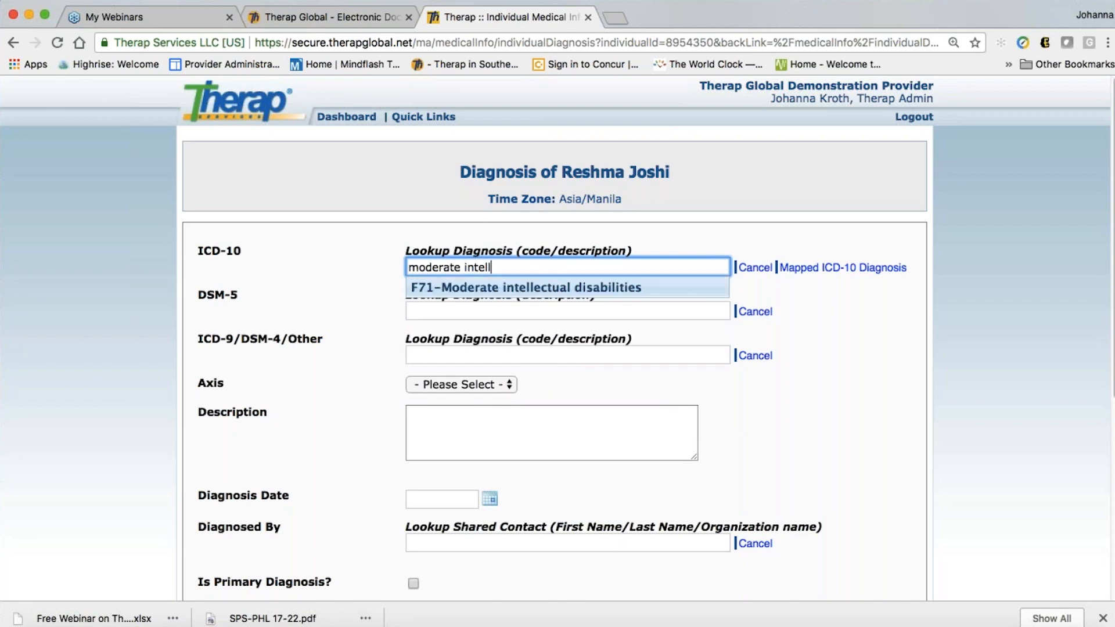
pyautogui.press('Return')
pyautogui.scroll(-1, 556, 338)
pyautogui.scroll(-4, 805, 394)
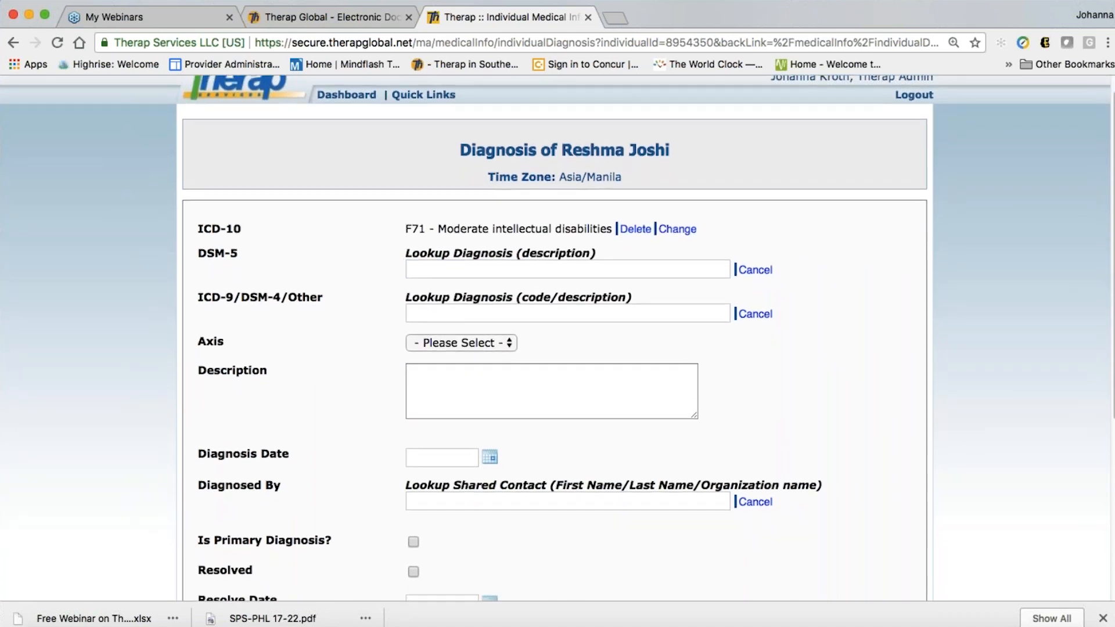
pyautogui.scroll(-7, 803, 392)
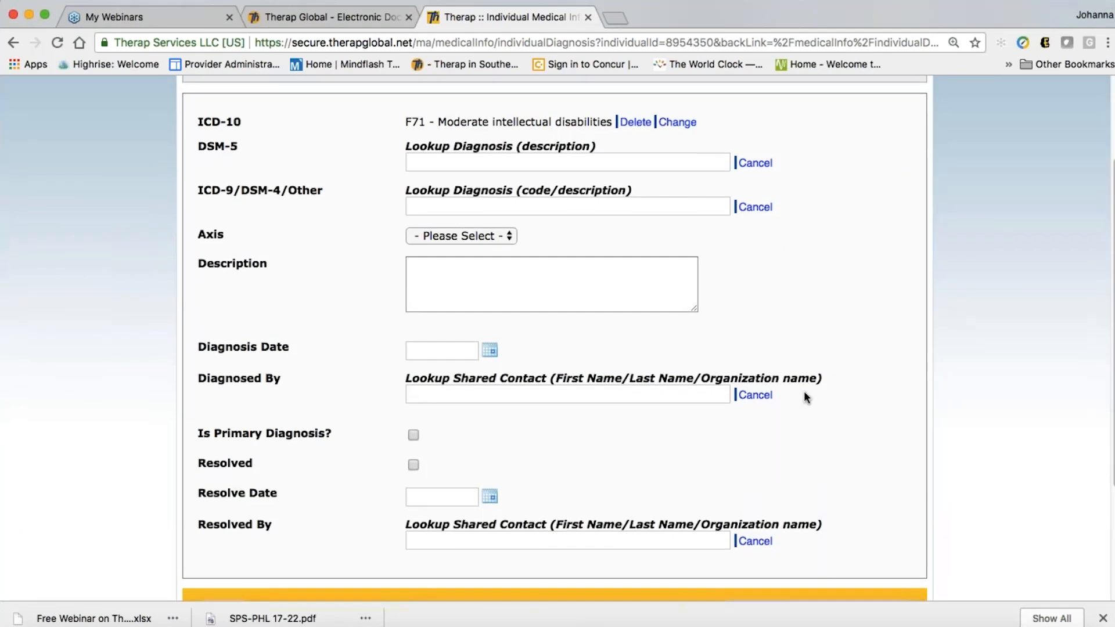
pyautogui.scroll(7, 804, 391)
pyautogui.scroll(1, 654, 368)
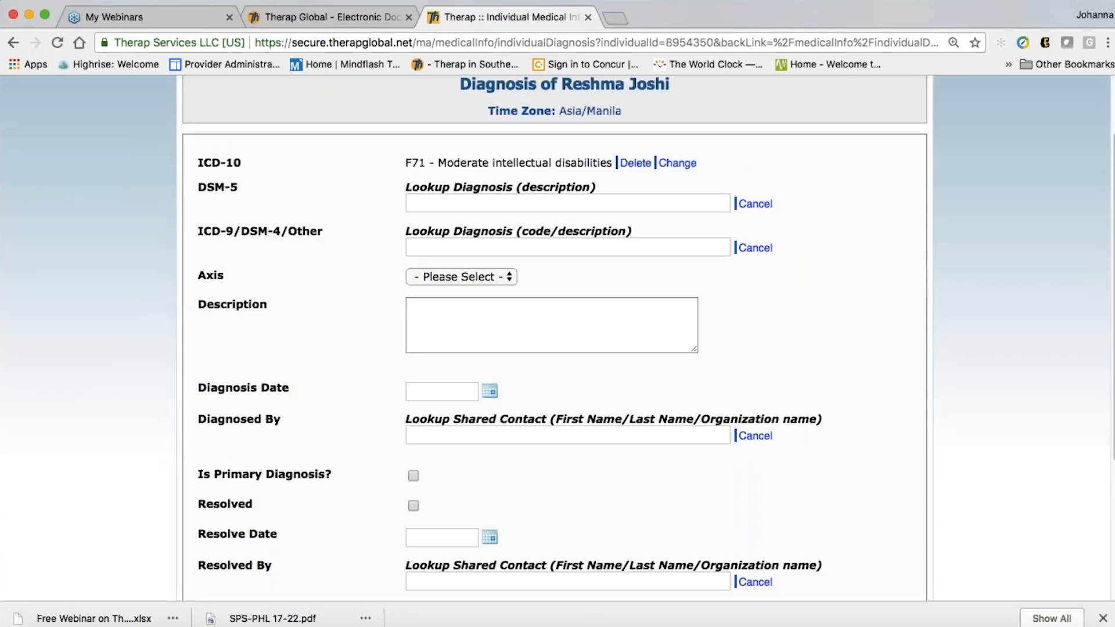
pyautogui.scroll(-1, 557, 348)
pyautogui.scroll(-5, 742, 469)
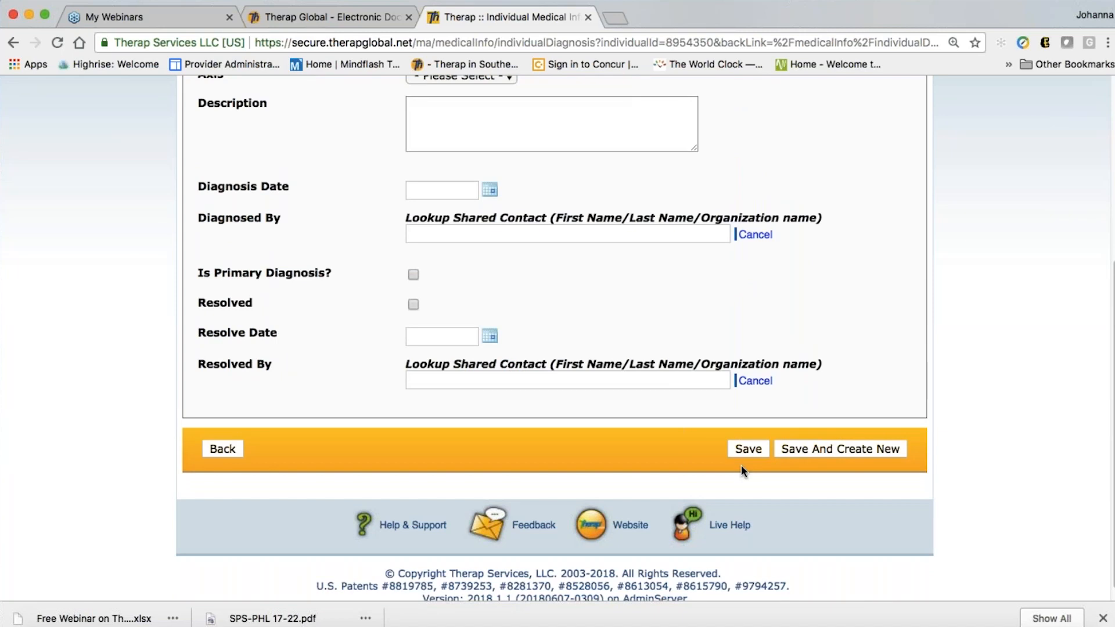
pyautogui.click(747, 452)
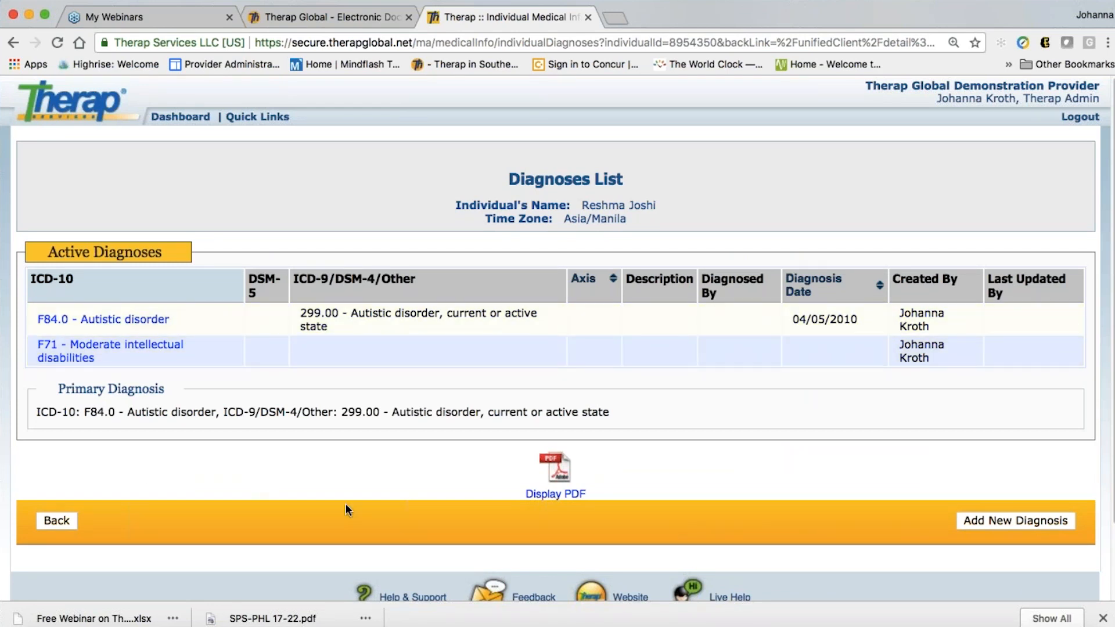
# Scroll the Diagnoses List to review F84.0 (primary) and F71 as active diagnoses
pyautogui.scroll(-3, 346, 504)
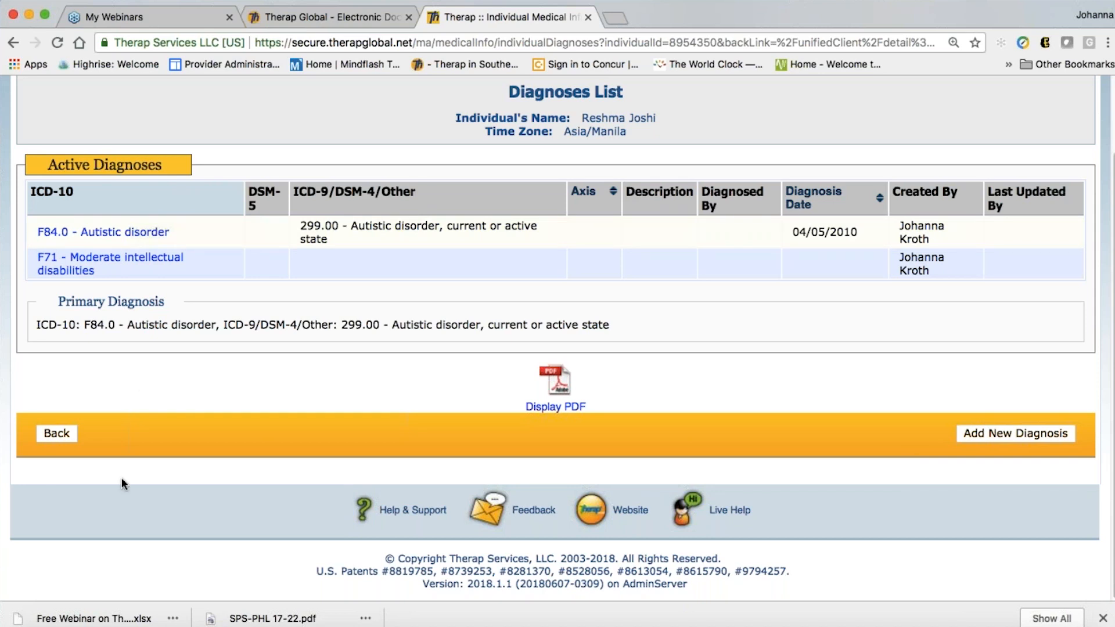
pyautogui.click(57, 435)
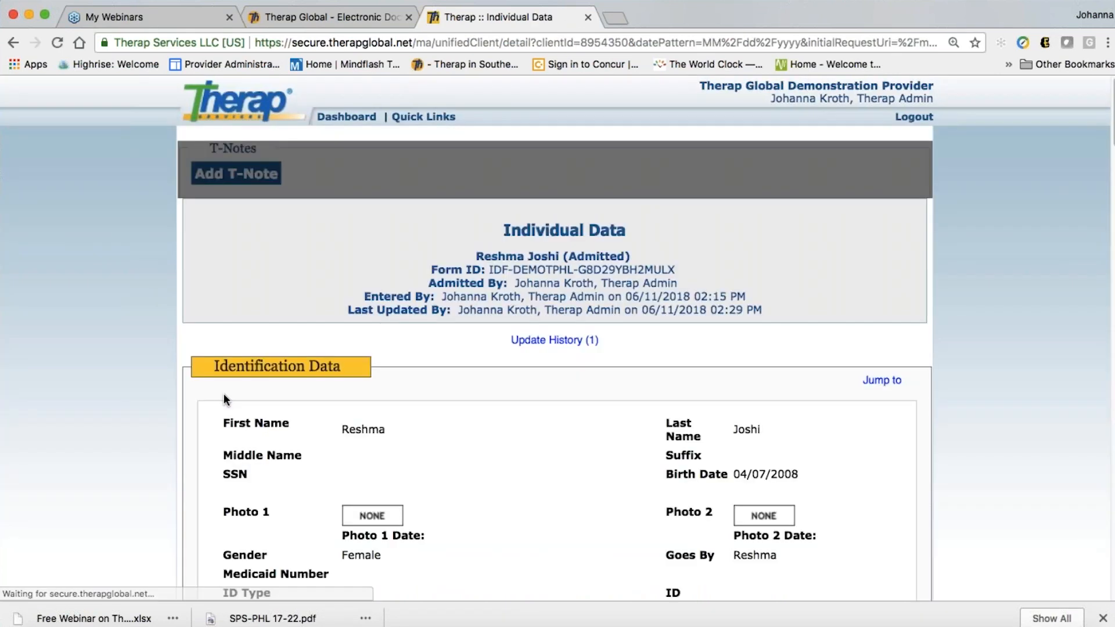
pyautogui.scroll(-3, 559, 481)
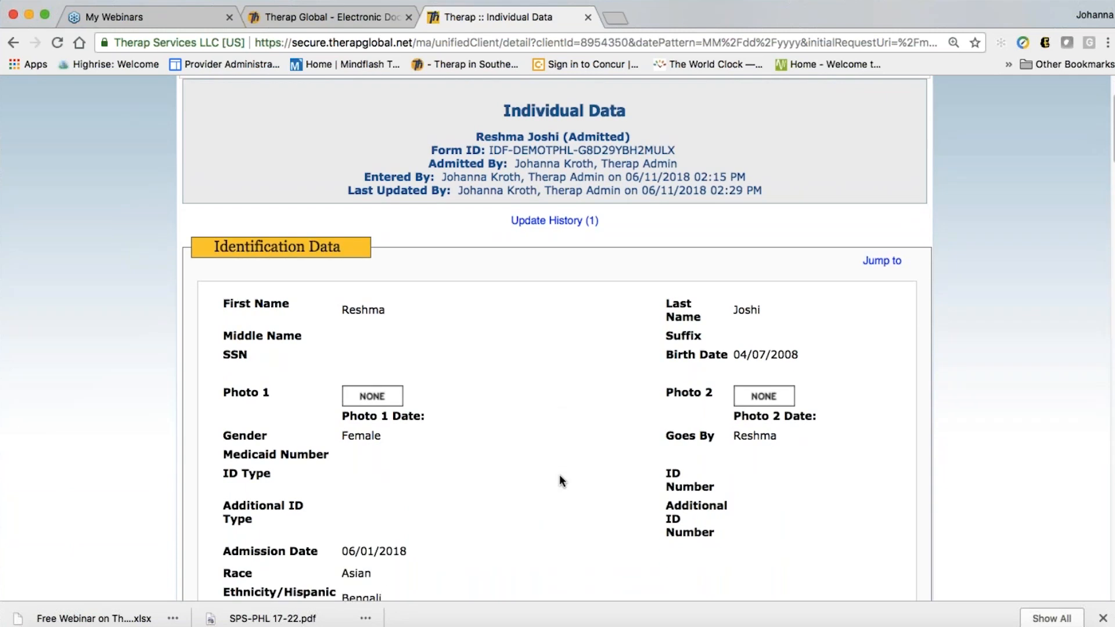
pyautogui.scroll(-10, 561, 481)
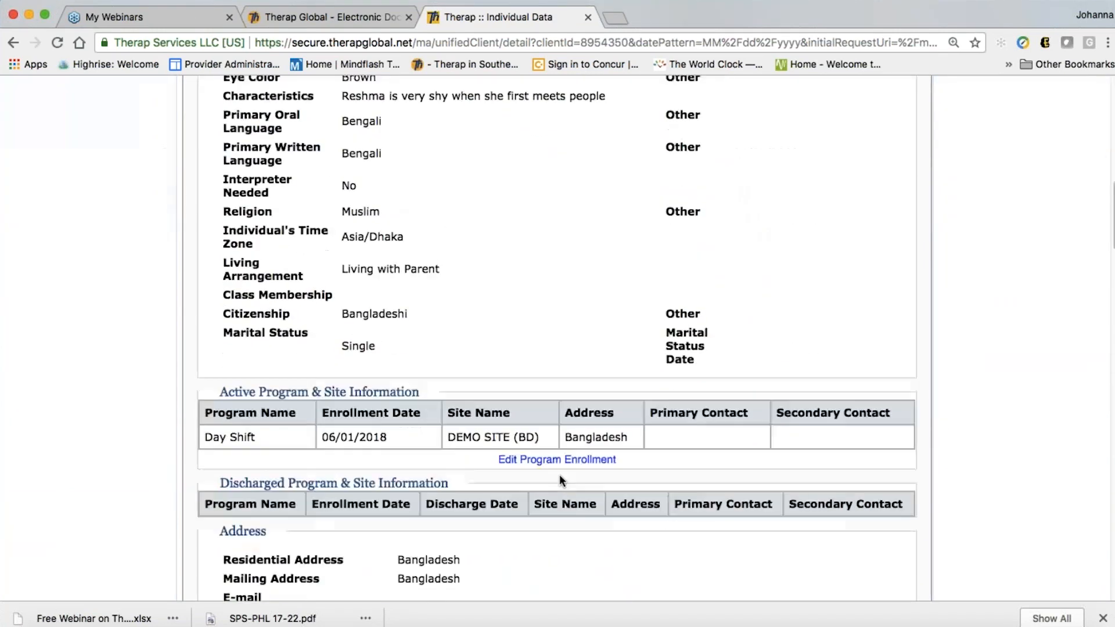
pyautogui.scroll(-7, 561, 479)
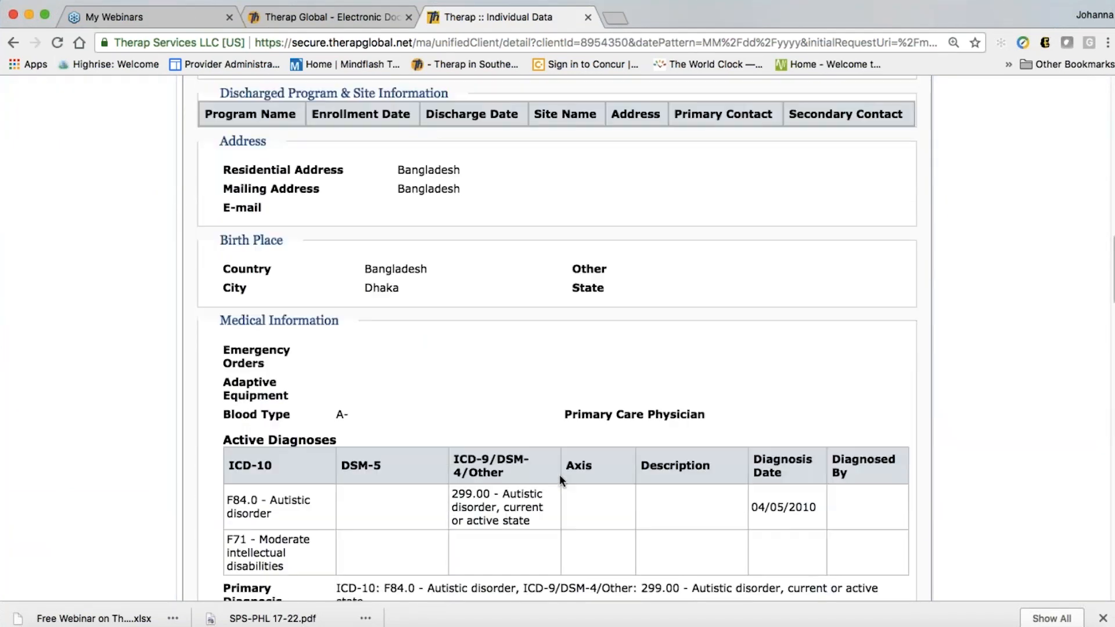
pyautogui.scroll(-2, 560, 478)
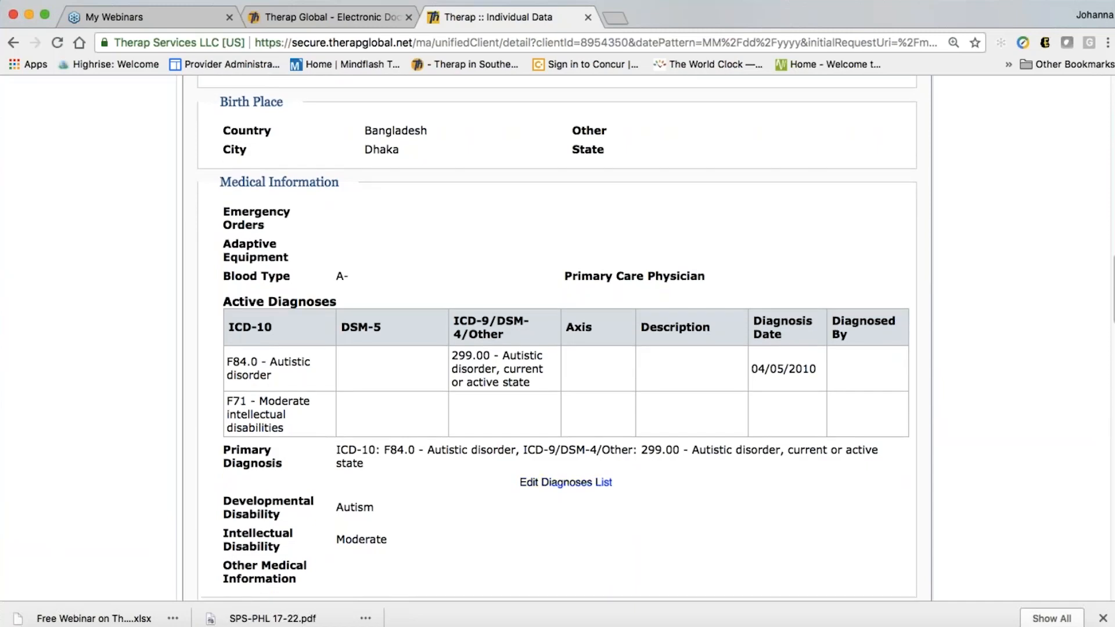
pyautogui.scroll(-2, 560, 476)
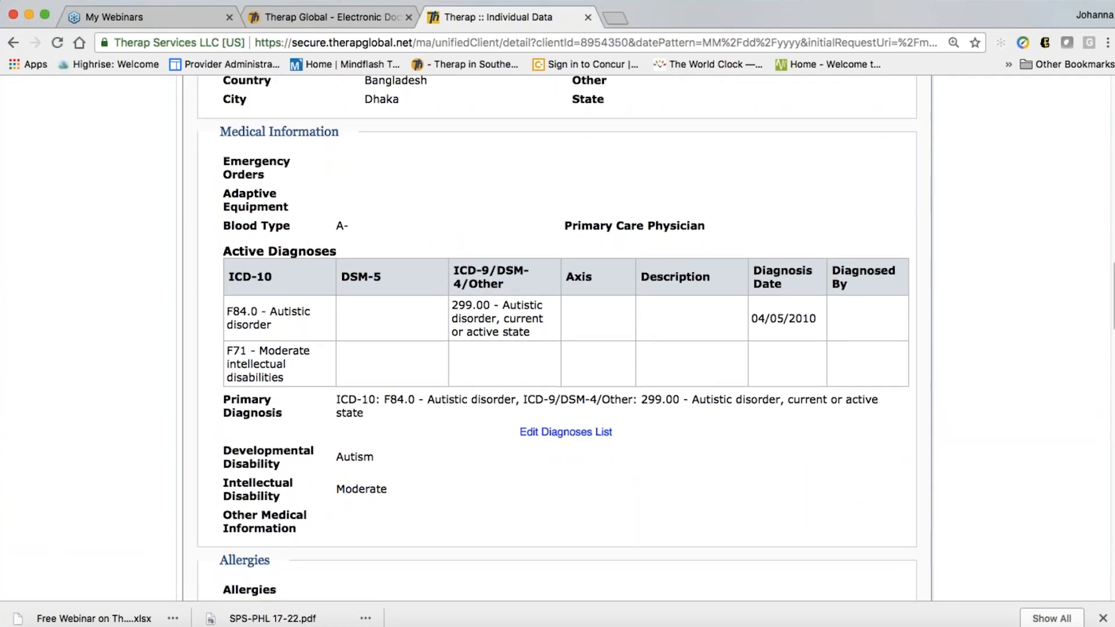
pyautogui.scroll(-1, 531, 490)
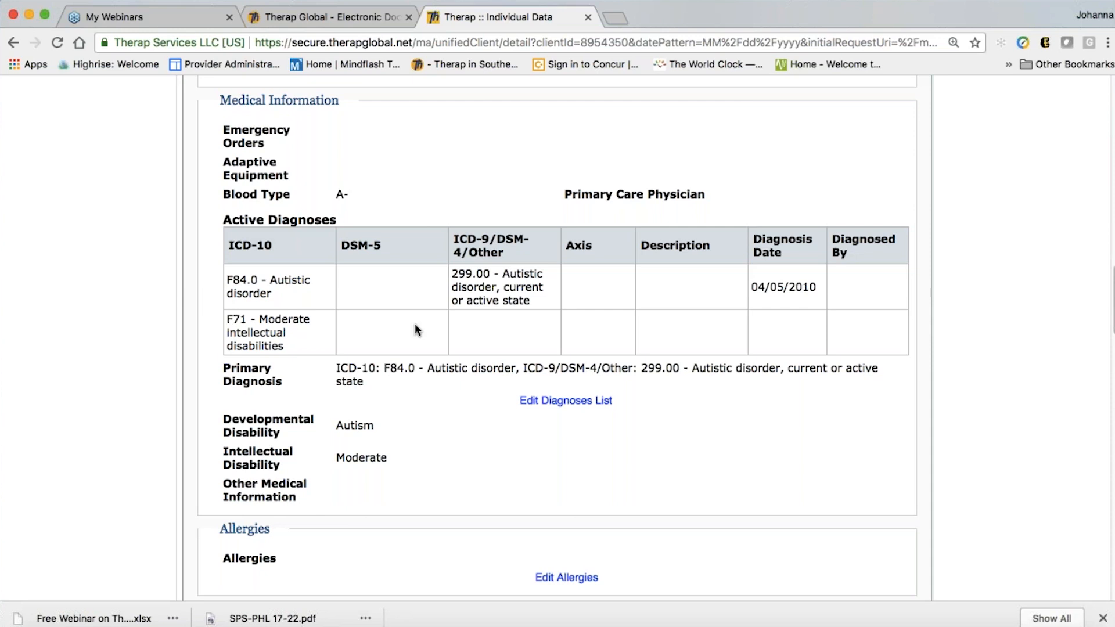
pyautogui.scroll(-1, 615, 326)
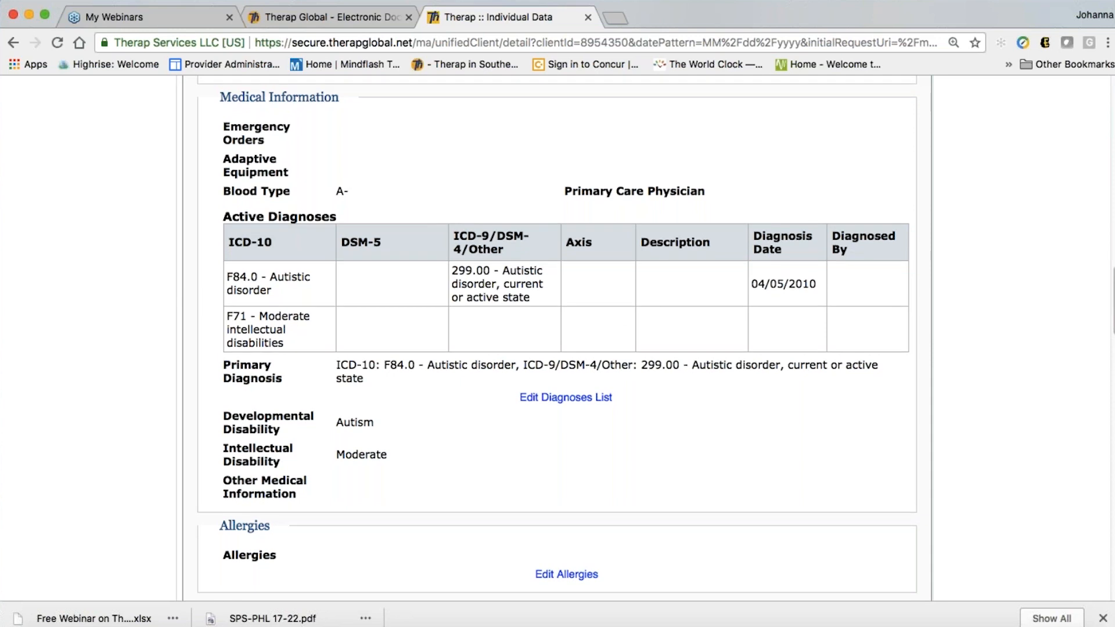
pyautogui.scroll(-5, 558, 338)
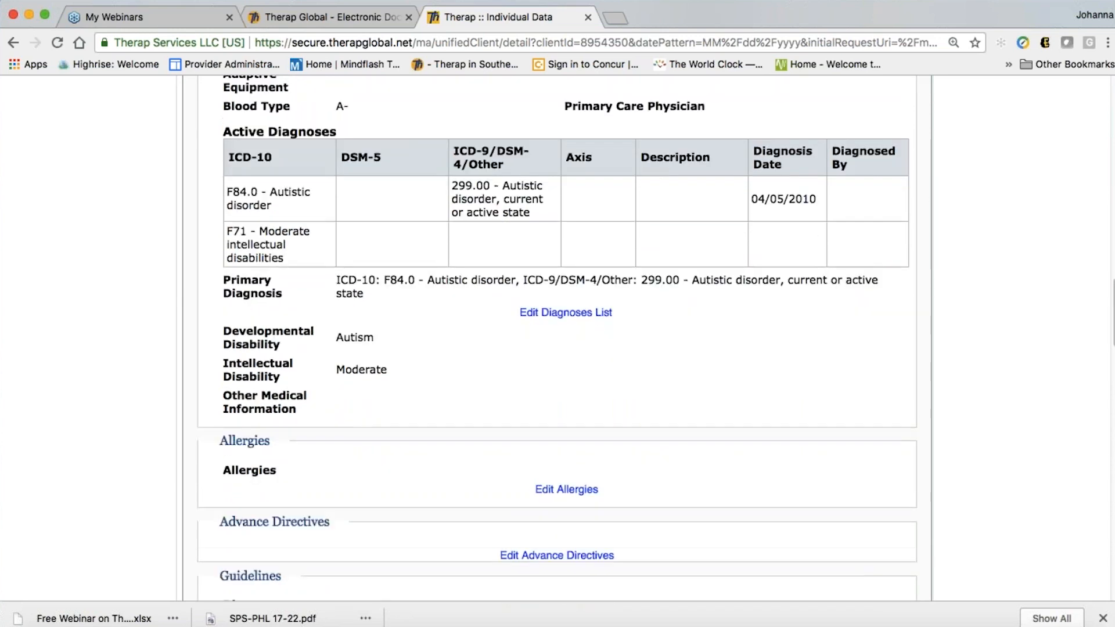
pyautogui.scroll(-3, 707, 427)
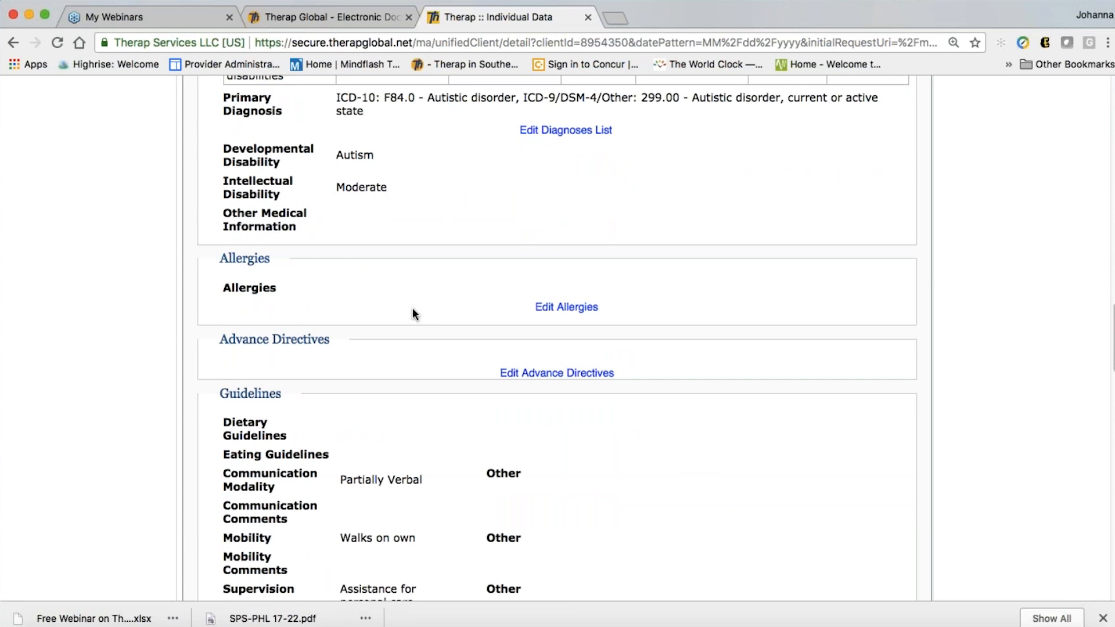
# Open the Allergy Profile and scroll down to confirm no allergies are listed
pyautogui.click(558, 313)
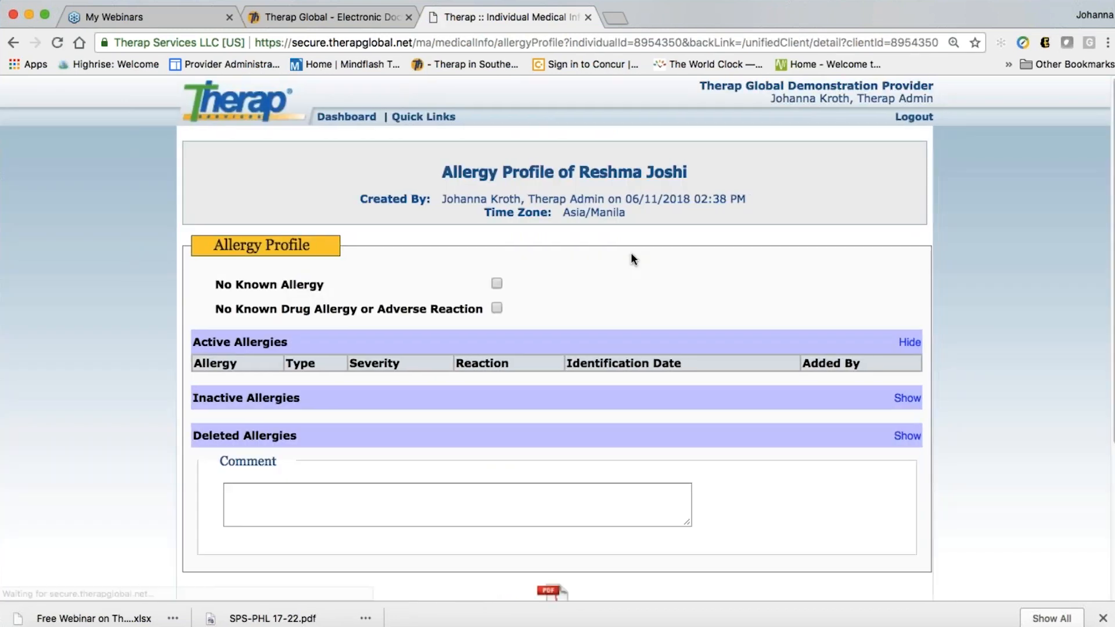
pyautogui.scroll(-2, 632, 257)
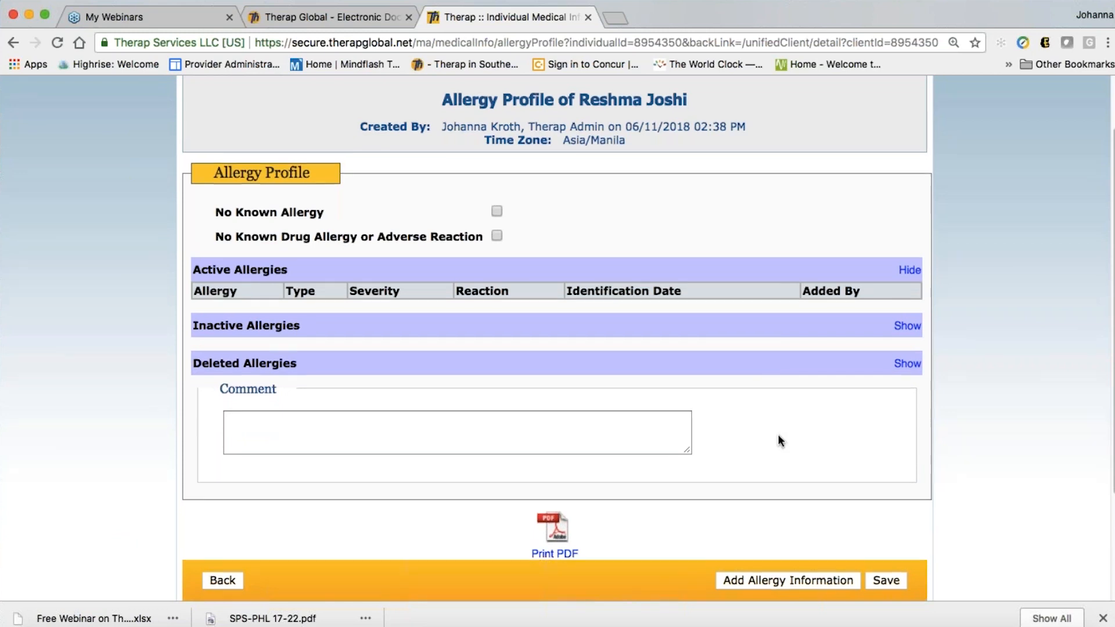
pyautogui.scroll(-2, 778, 441)
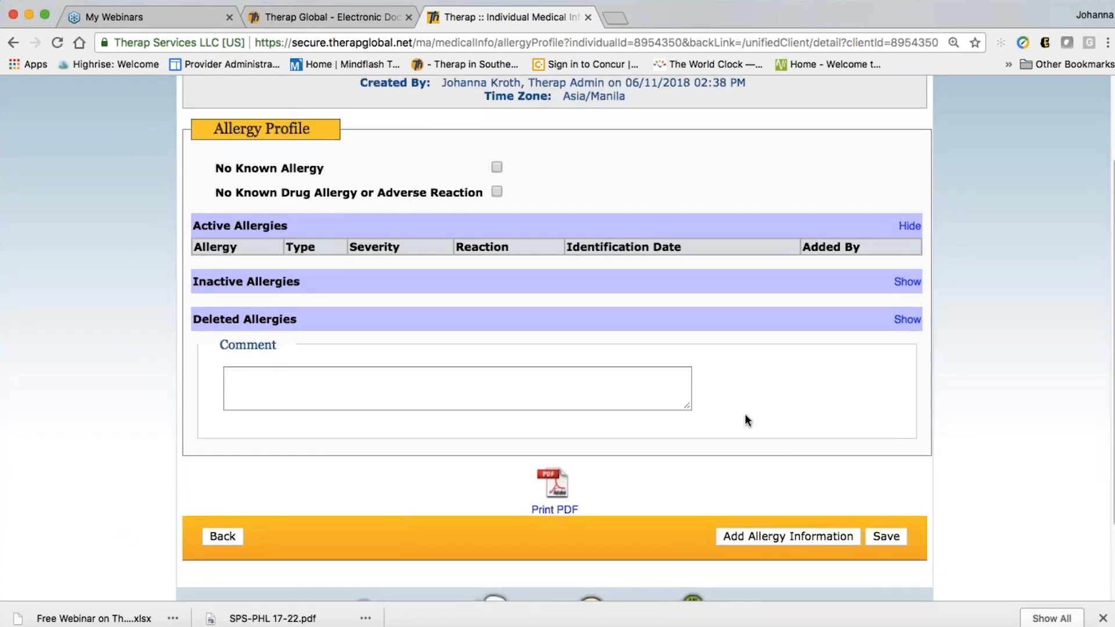
# Start a new allergy entry and look up allergens matching 'penicil'
pyautogui.click(776, 538)
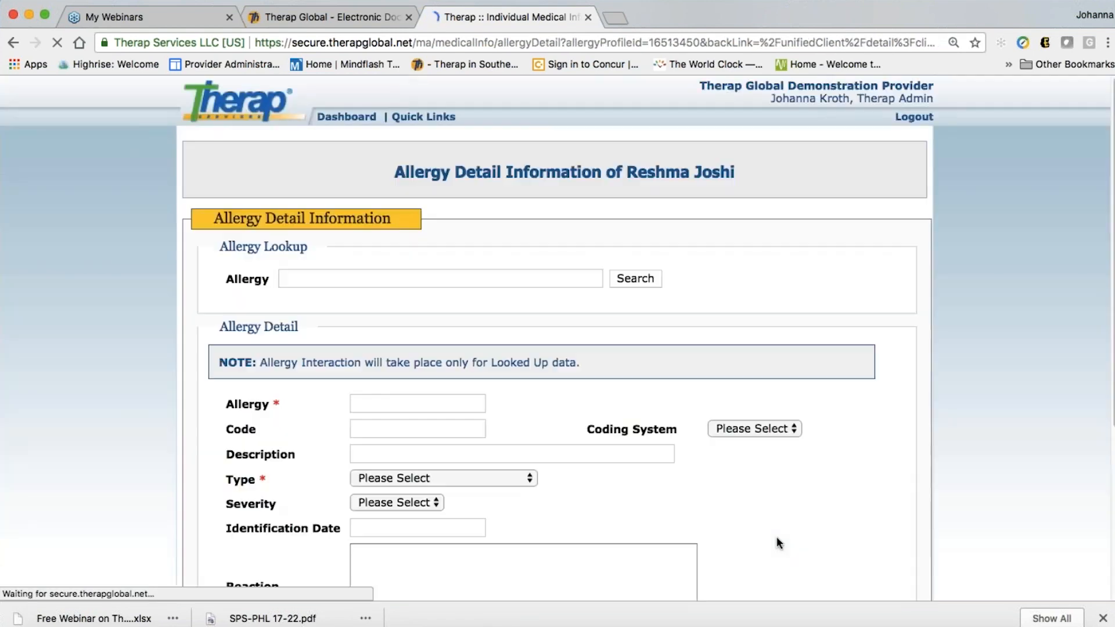
pyautogui.scroll(-1, 710, 503)
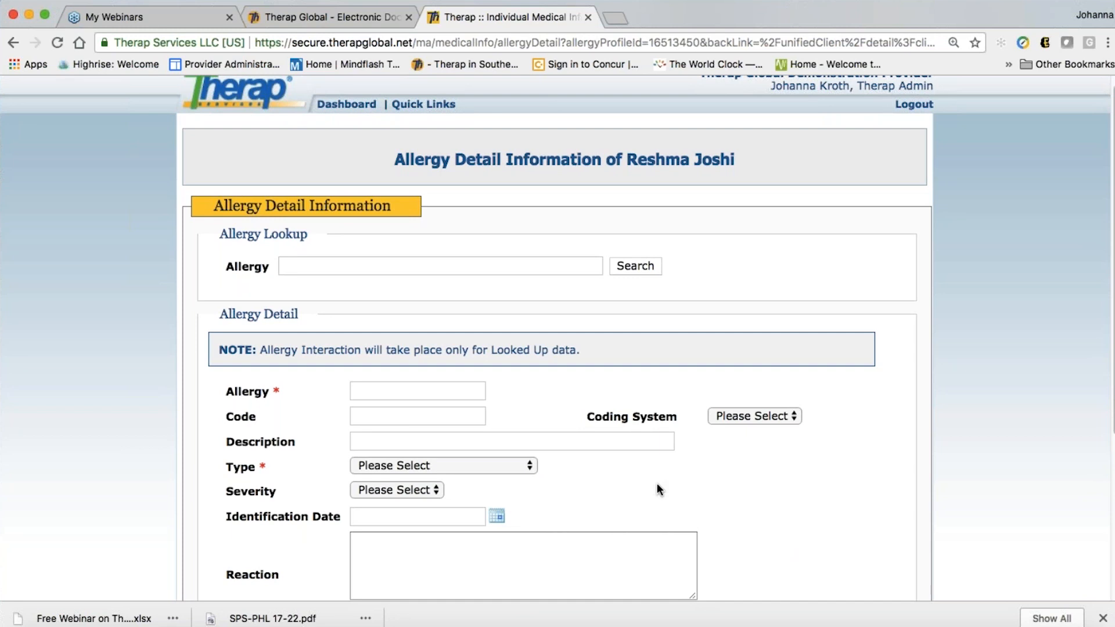
pyautogui.click(289, 267)
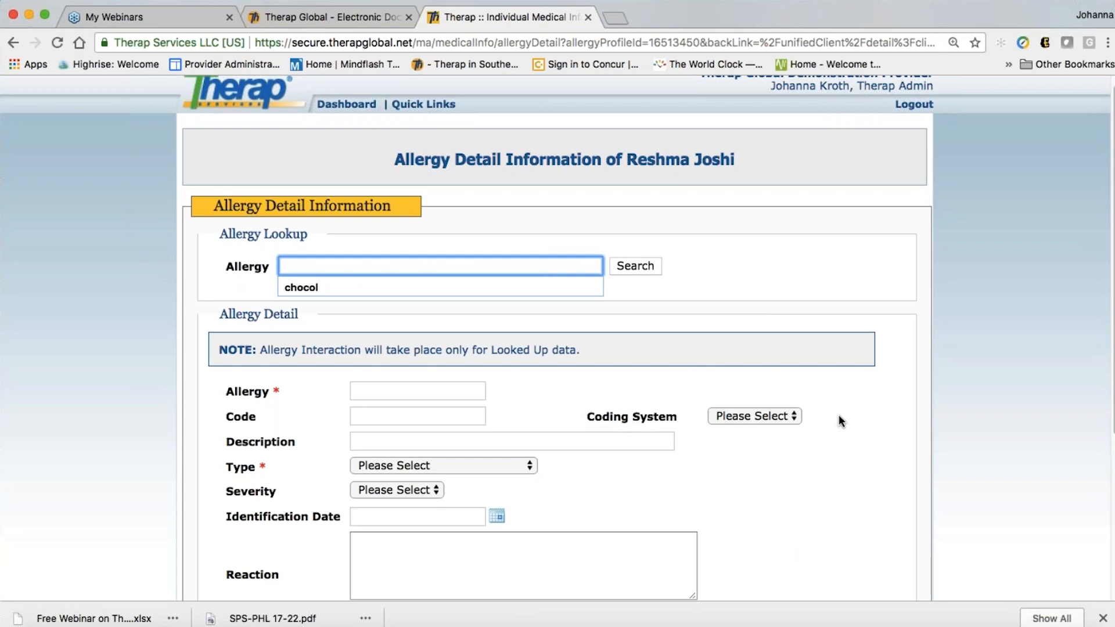
pyautogui.write('pen')
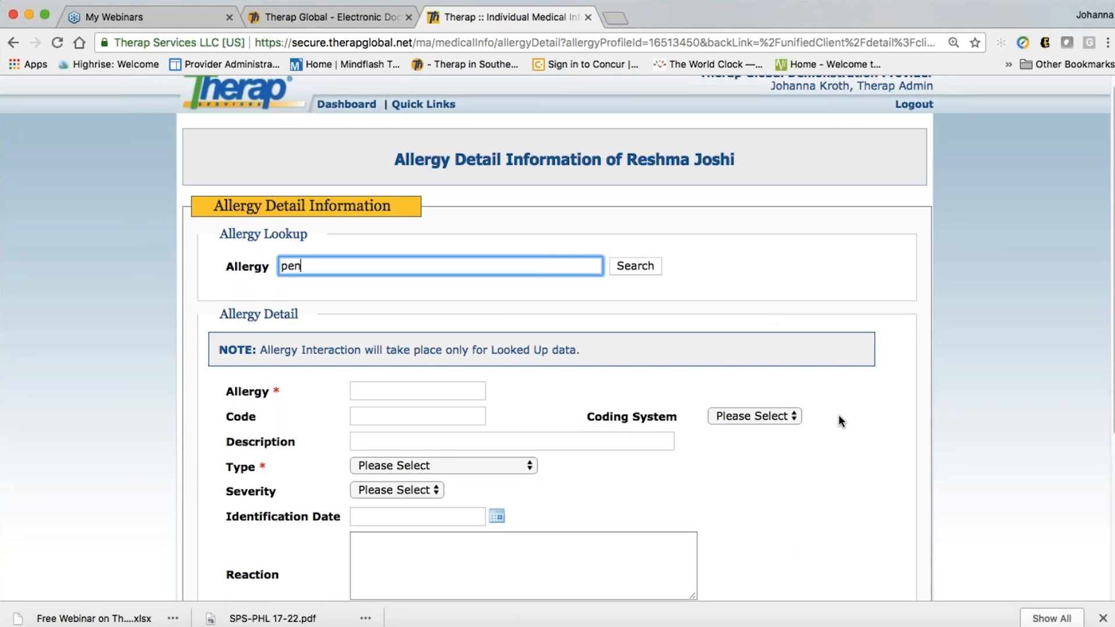
pyautogui.write('icill')
pyautogui.press('BackSpace')
pyautogui.click(645, 266)
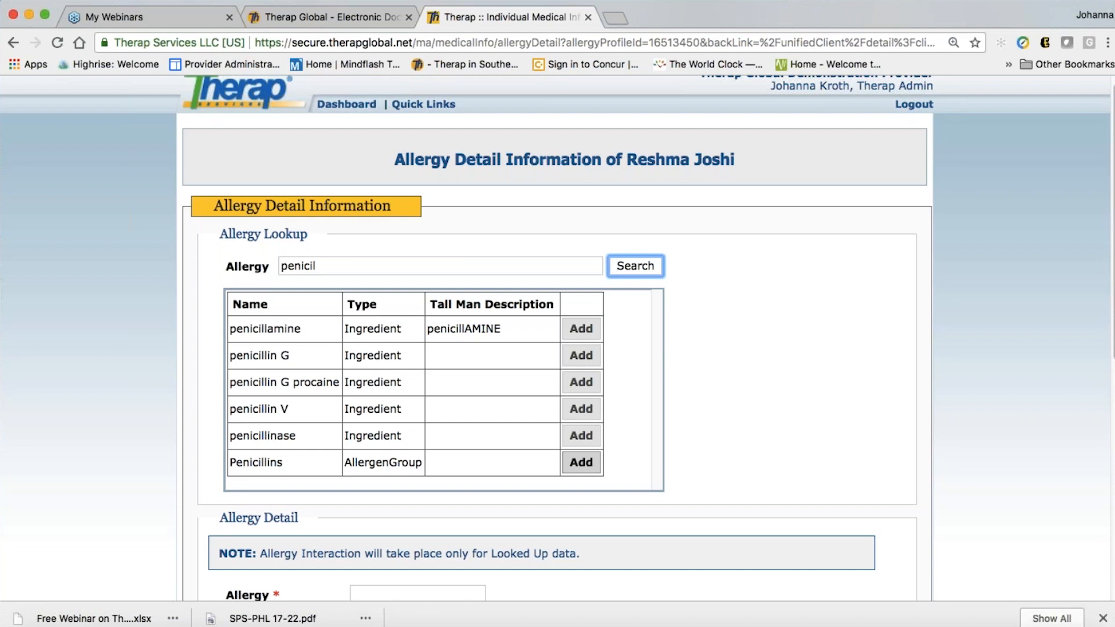
# Add Penicillins from the lookup results as the allergy, then move to the Code field
pyautogui.click(582, 462)
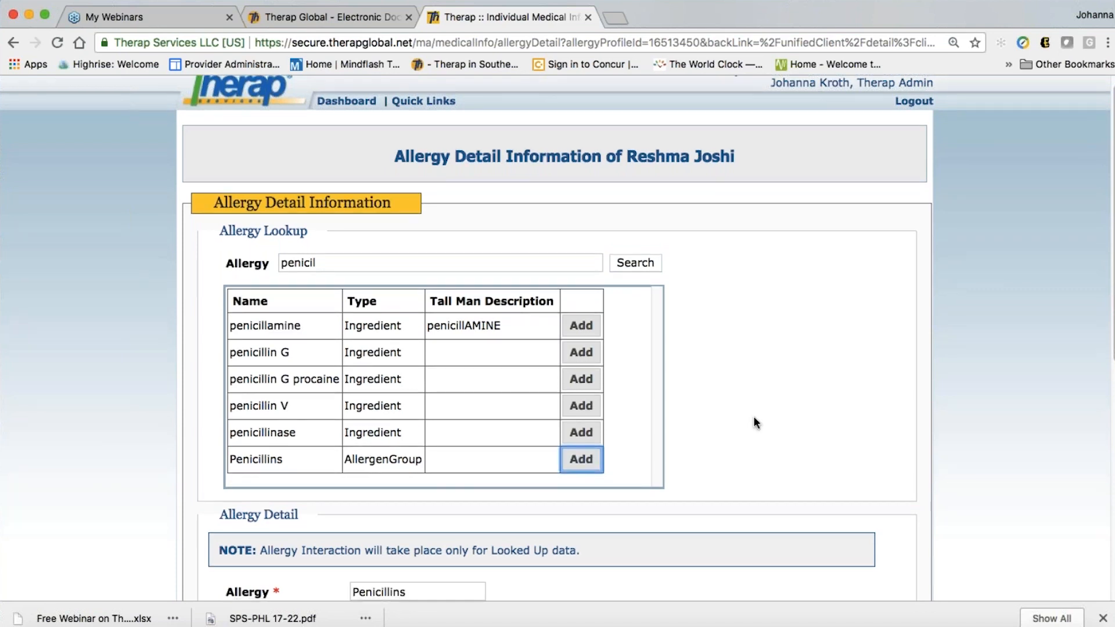
pyautogui.scroll(-2, 754, 418)
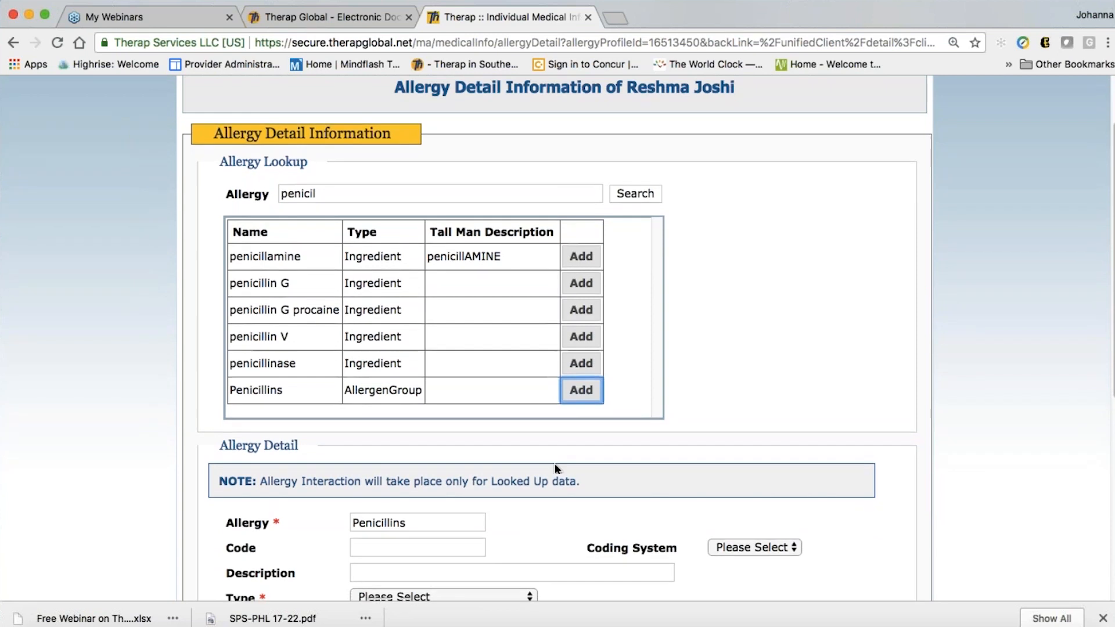
pyautogui.scroll(-2, 556, 457)
pyautogui.scroll(-4, 557, 459)
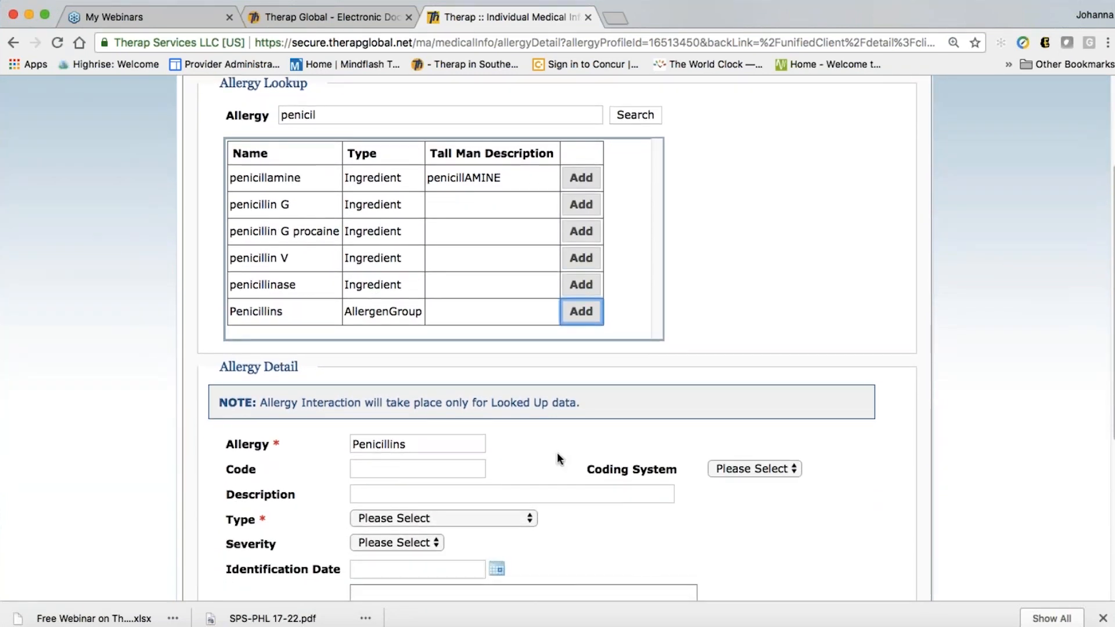
pyautogui.scroll(-1, 557, 339)
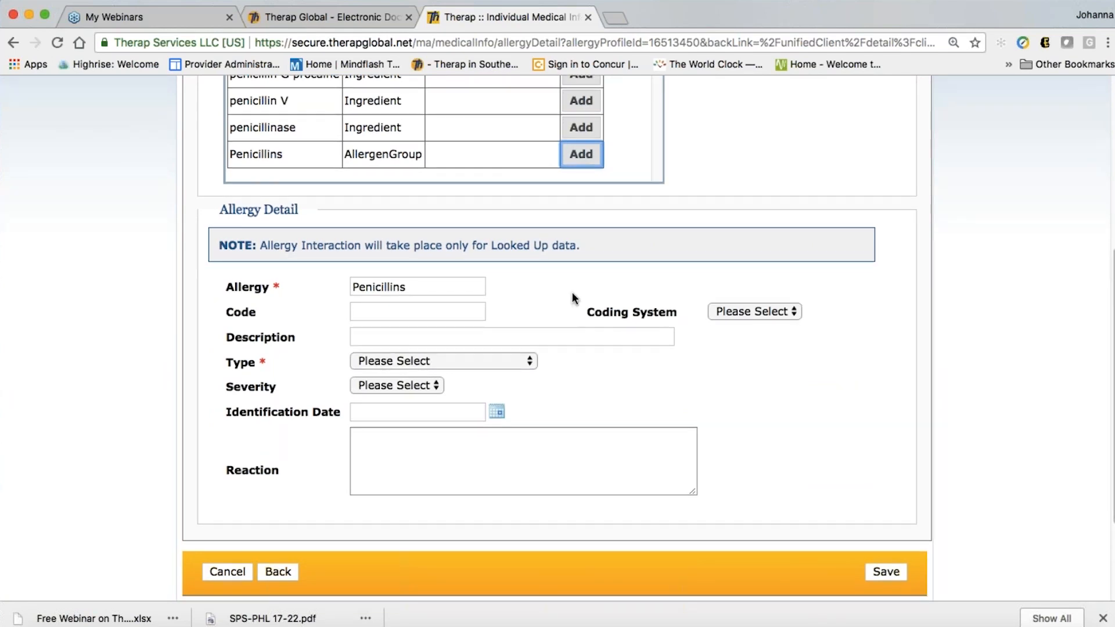
pyautogui.scroll(5, 574, 298)
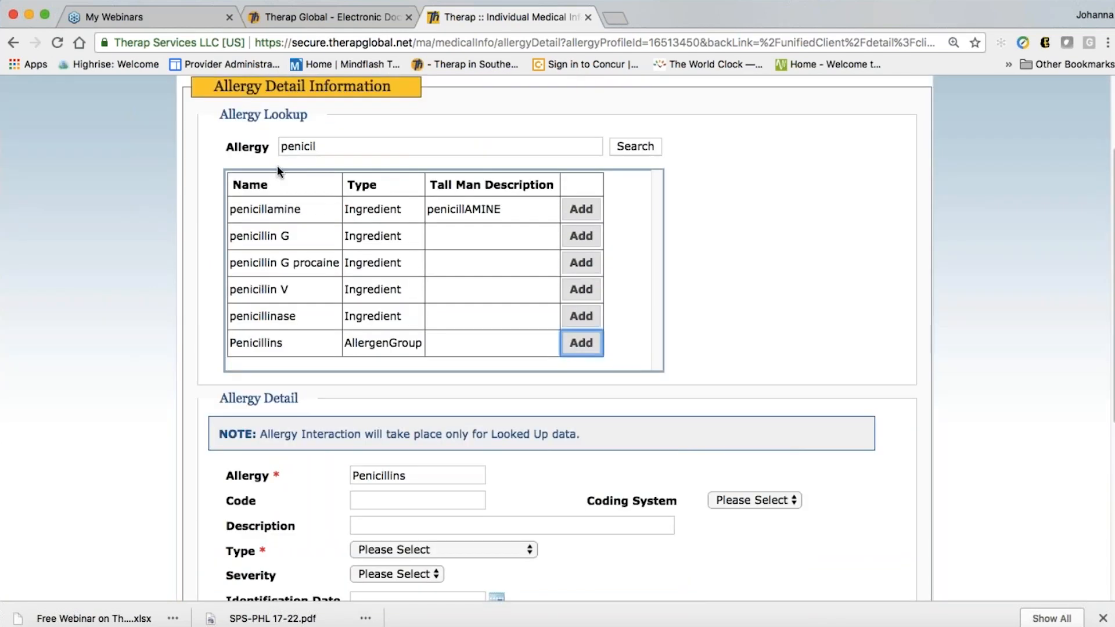
pyautogui.scroll(-5, 539, 359)
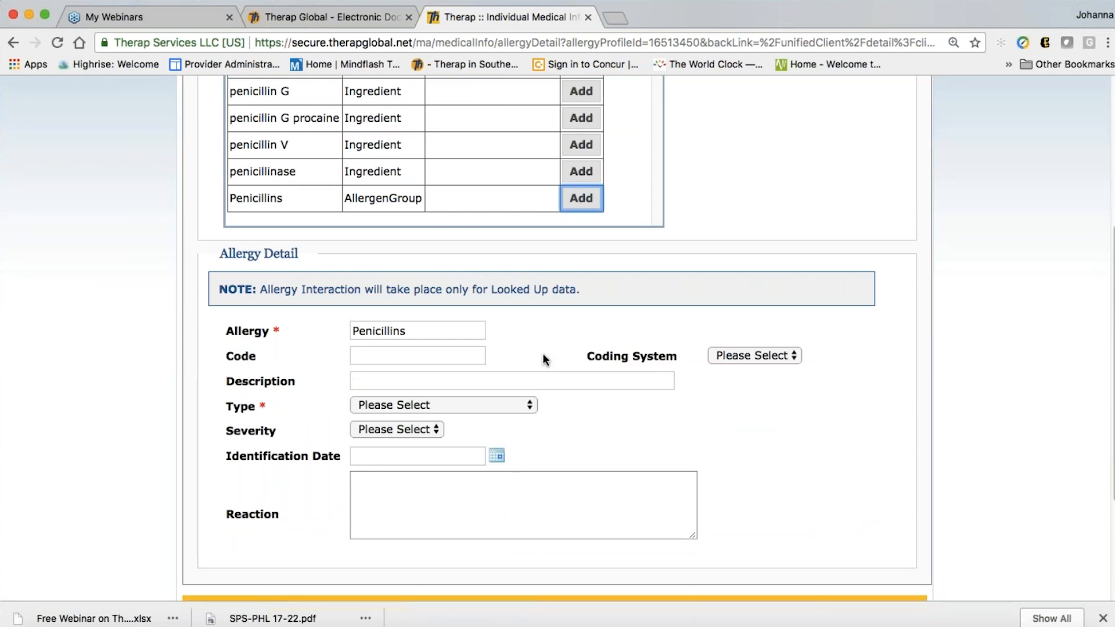
pyautogui.scroll(-1, 543, 354)
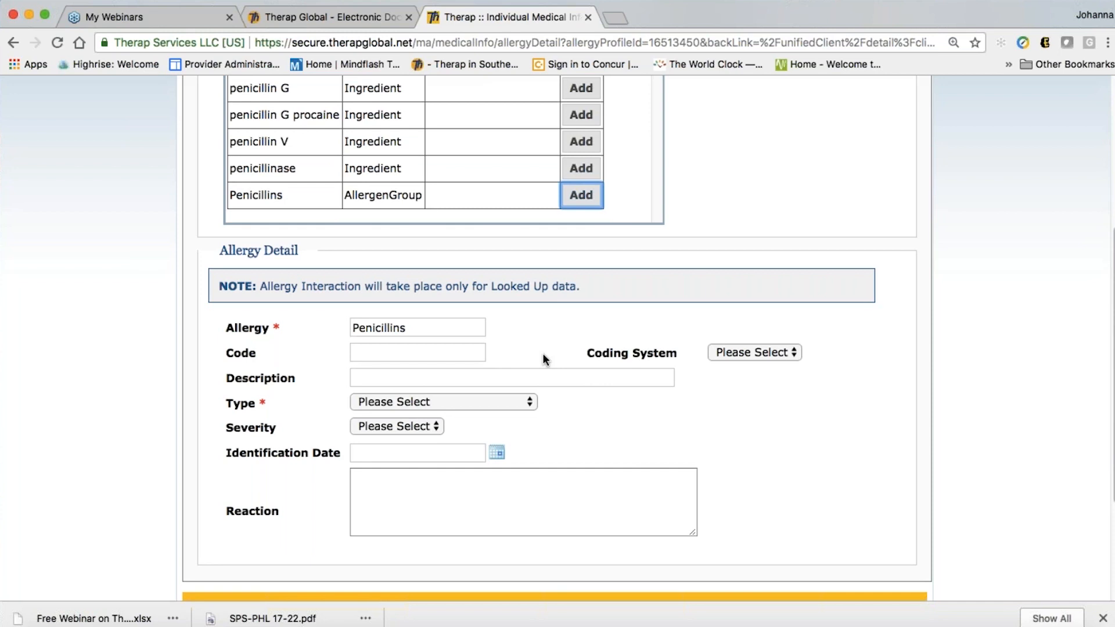
pyautogui.scroll(-2, 543, 353)
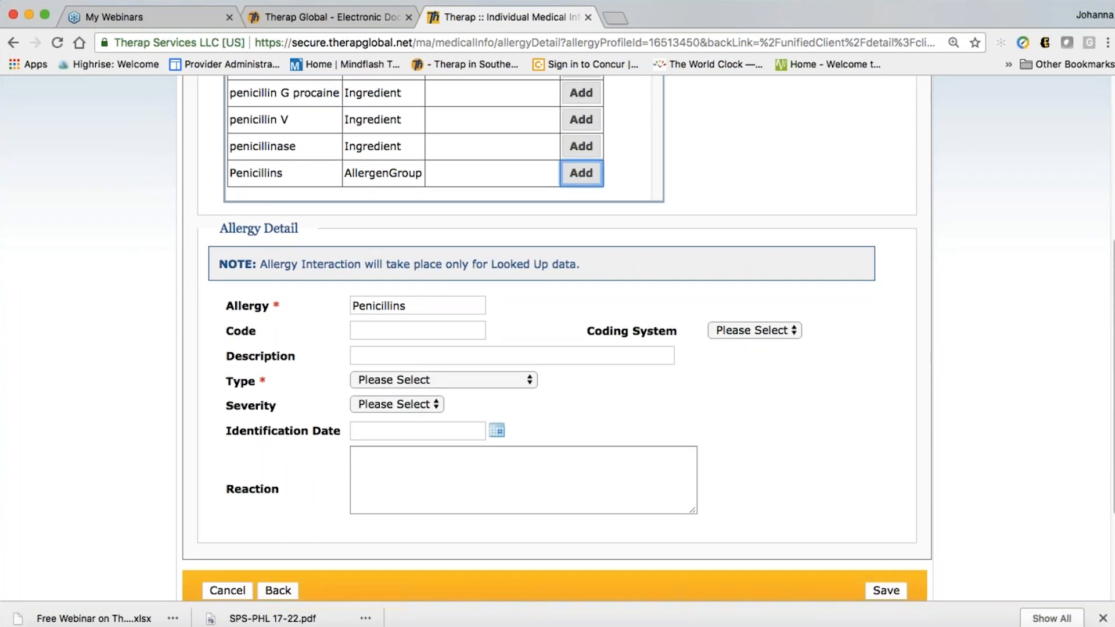
pyautogui.scroll(-3, 623, 417)
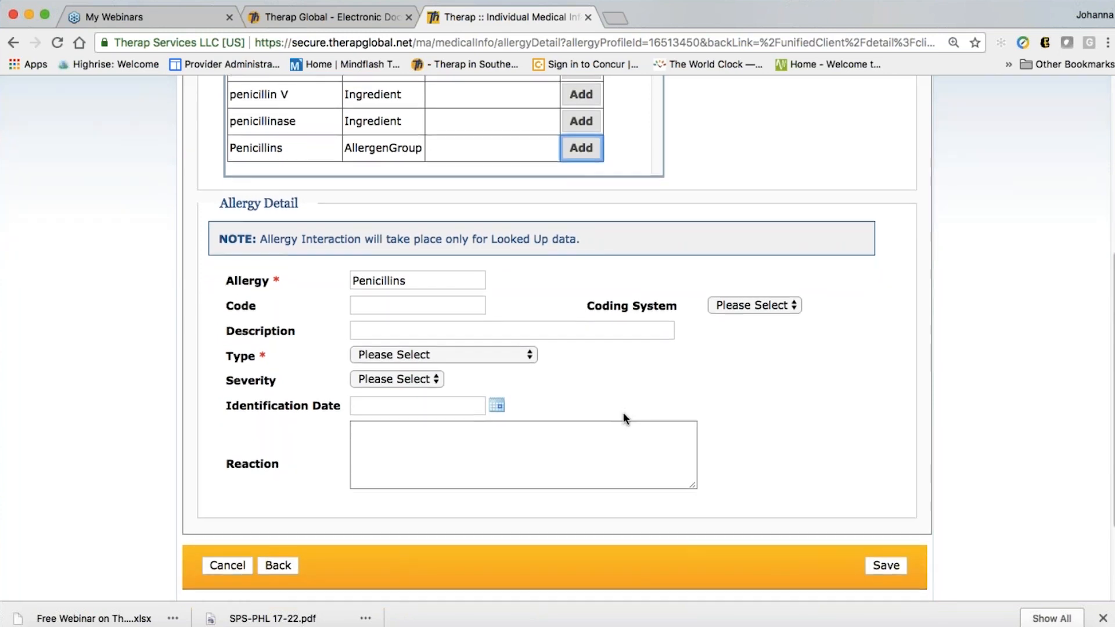
pyautogui.scroll(-2, 623, 412)
pyautogui.click(378, 282)
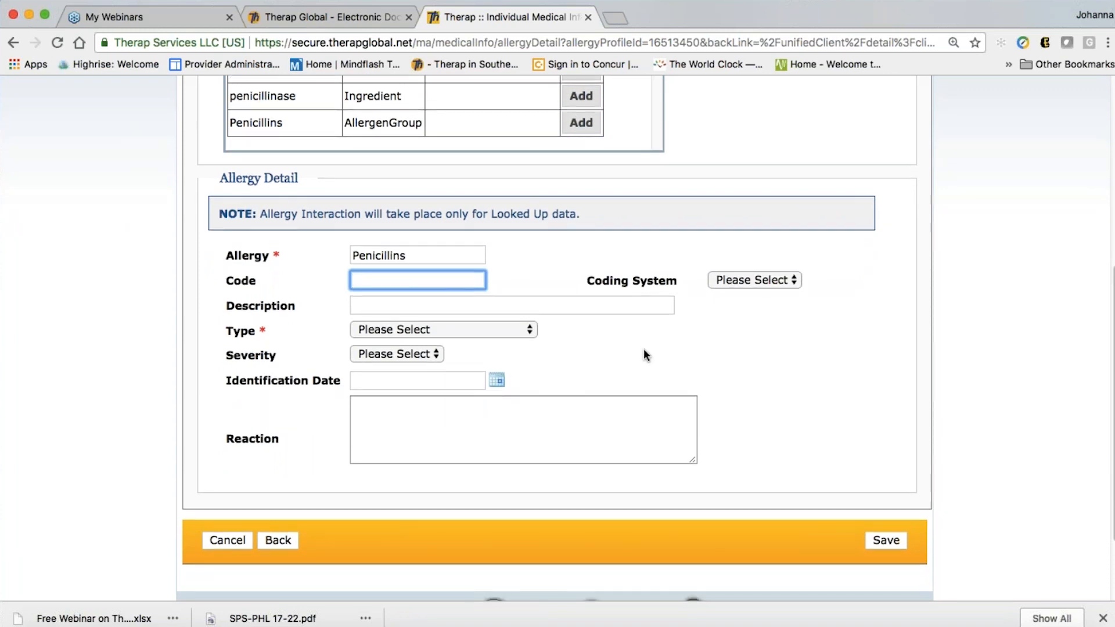
pyautogui.scroll(-6, 646, 354)
pyautogui.scroll(-2, 646, 354)
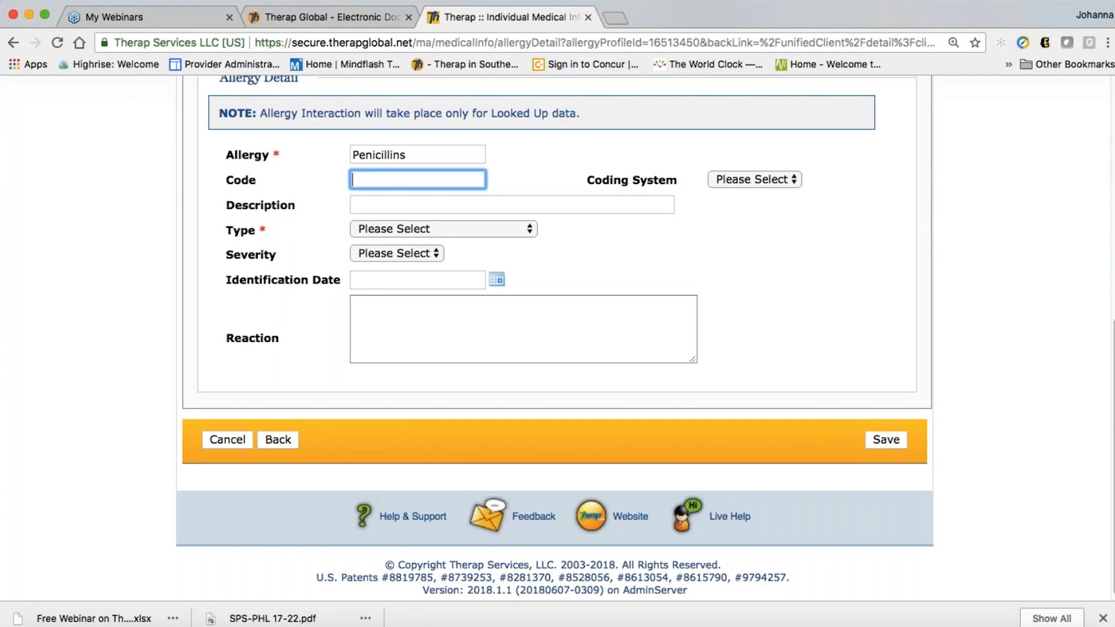
# Set the allergy type to Drug Allergy and the severity to Moderate
pyautogui.click(394, 230)
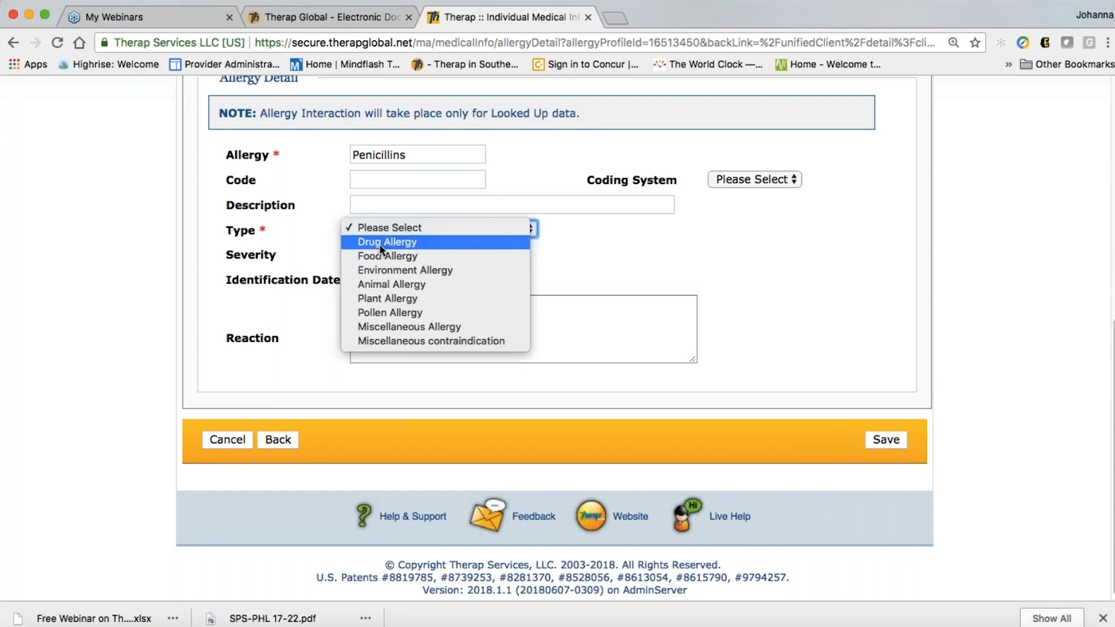
pyautogui.click(378, 244)
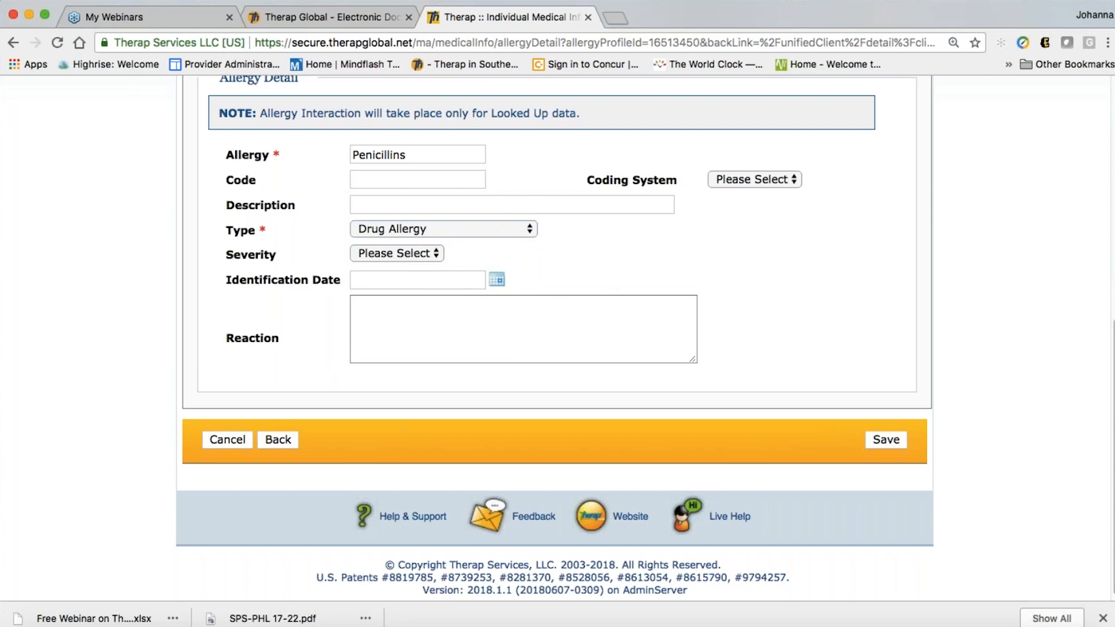
pyautogui.click(397, 253)
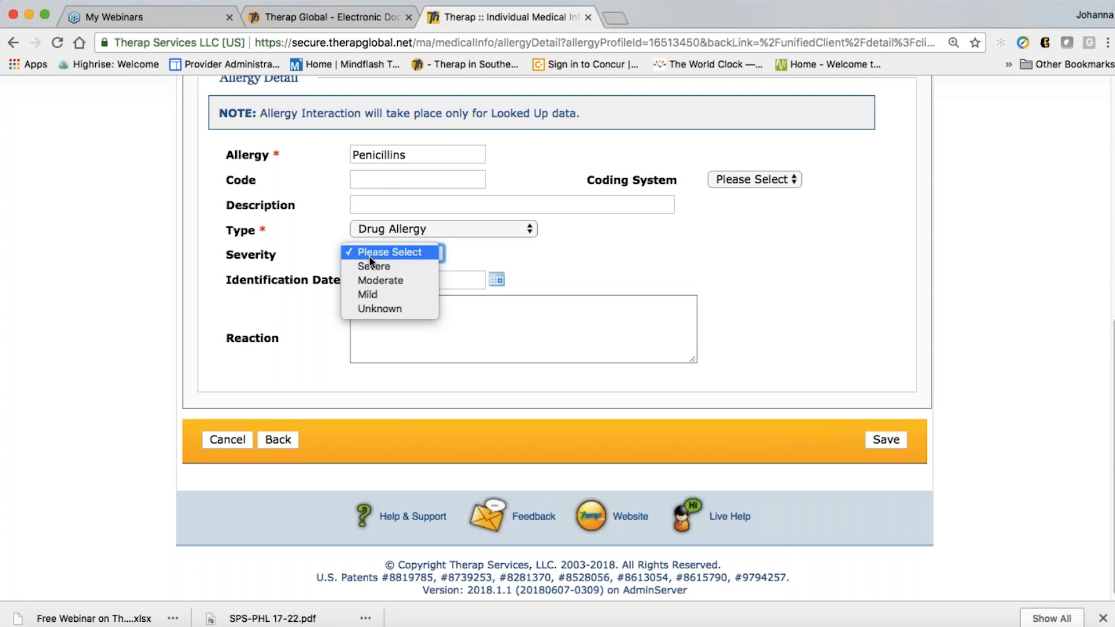
pyautogui.click(374, 280)
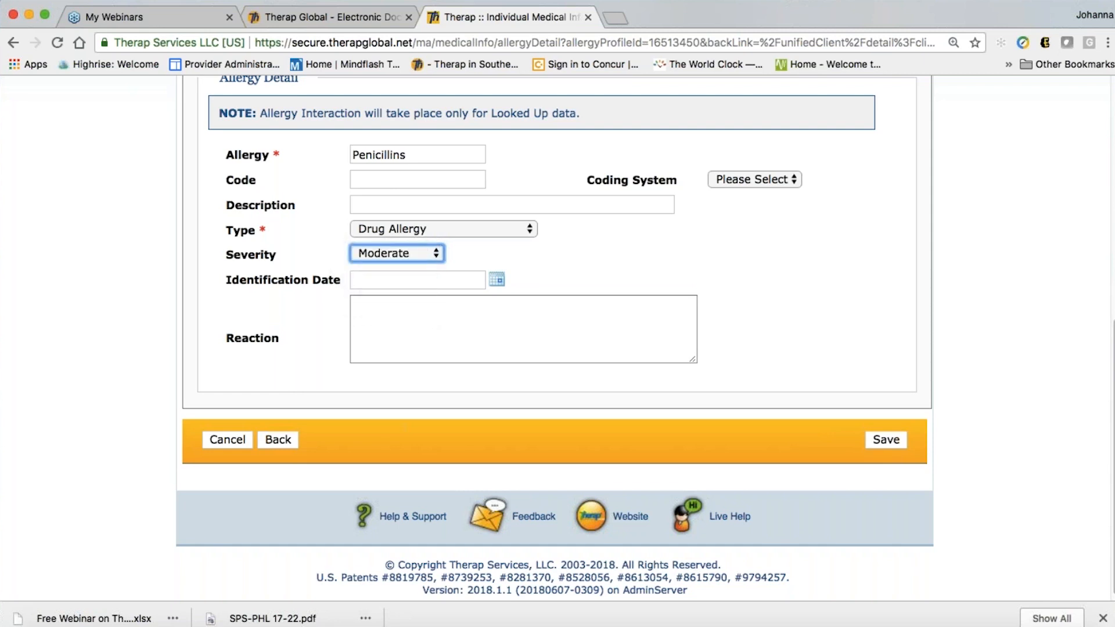
pyautogui.scroll(-1, 499, 299)
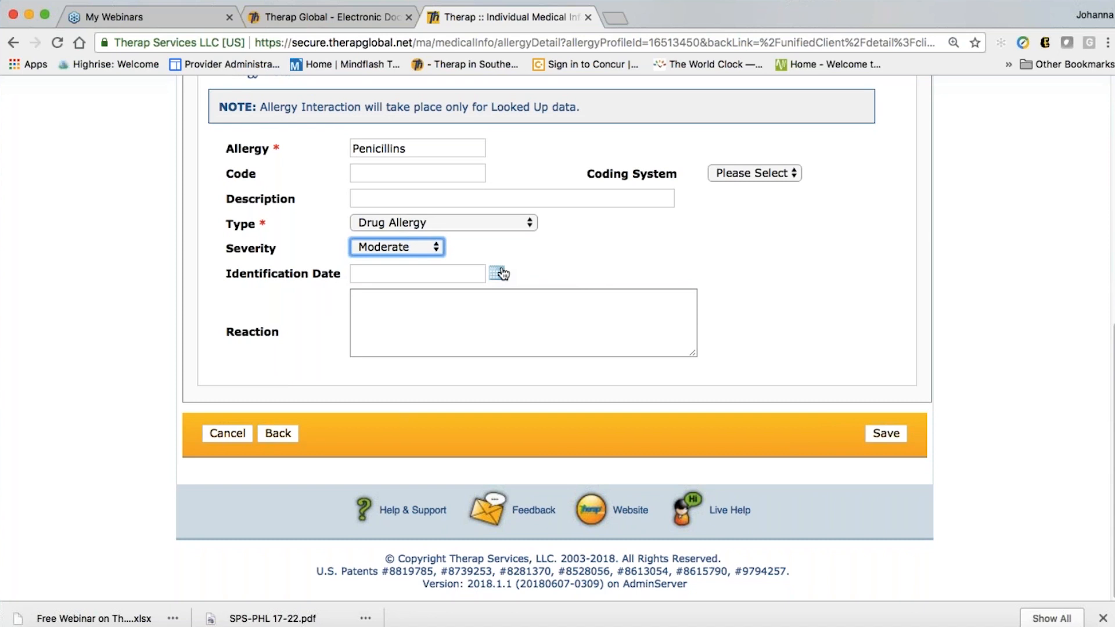
# Enter the reaction 'breaks out in a rash'
pyautogui.click(391, 316)
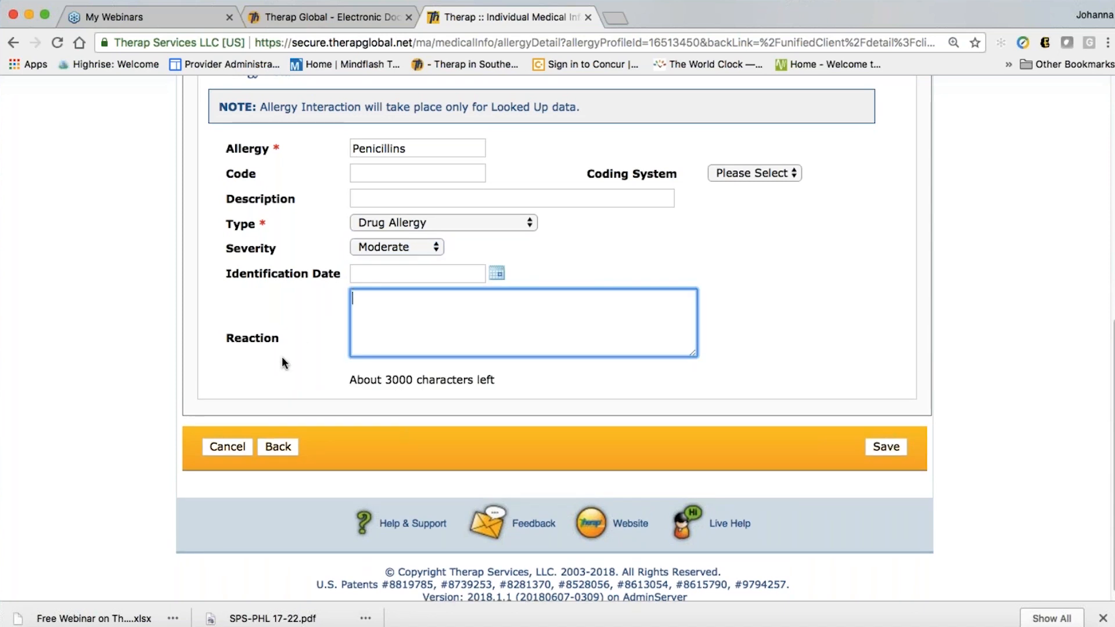
pyautogui.write('break out in a')
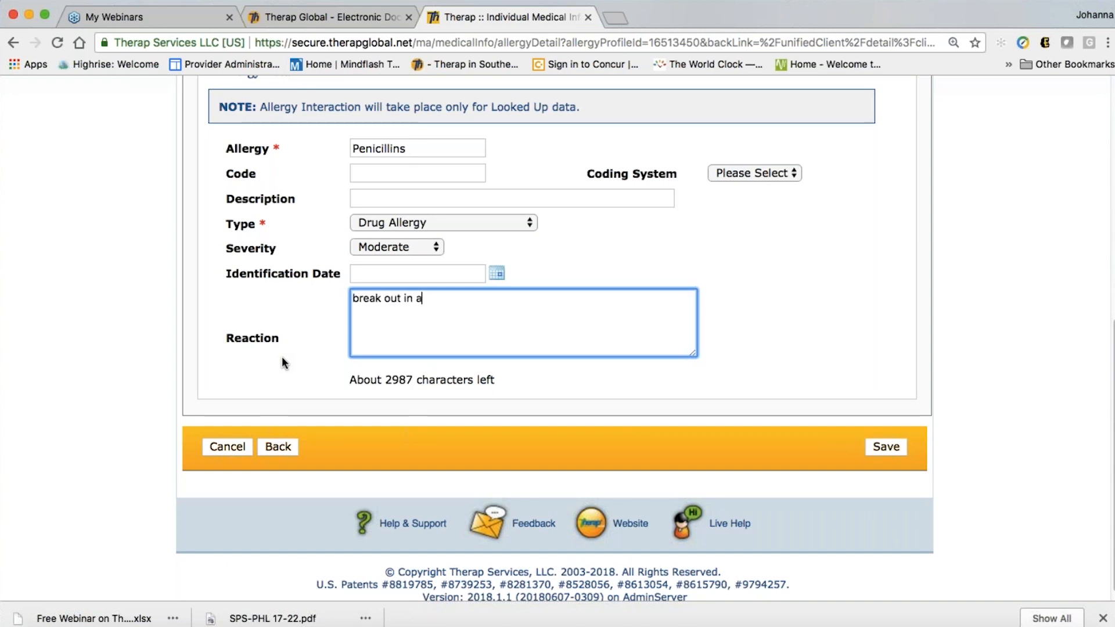
pyautogui.press('BackSpace')
pyautogui.press('BackSpace')
pyautogui.press('BackSpace')
pyautogui.press('BackSpace')
pyautogui.press('BackSpace')
pyautogui.press('BackSpace')
pyautogui.press('BackSpace')
pyautogui.press('BackSpace')
pyautogui.press('BackSpace')
pyautogui.write('s out in a rash')
pyautogui.click(836, 354)
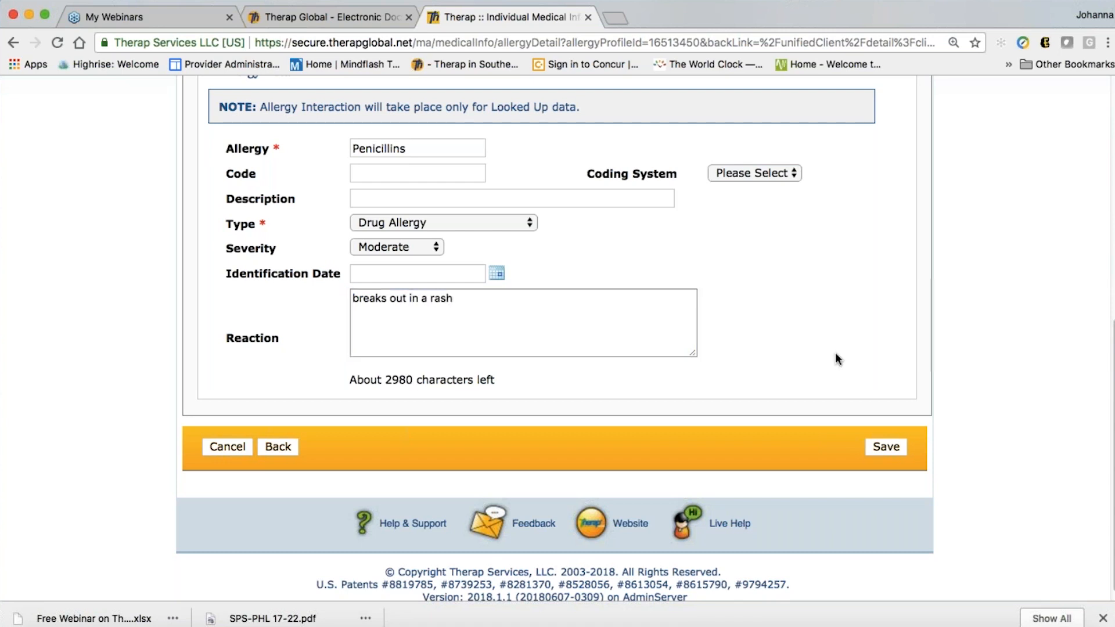
# Save the new Penicillins allergy entry
pyautogui.click(891, 450)
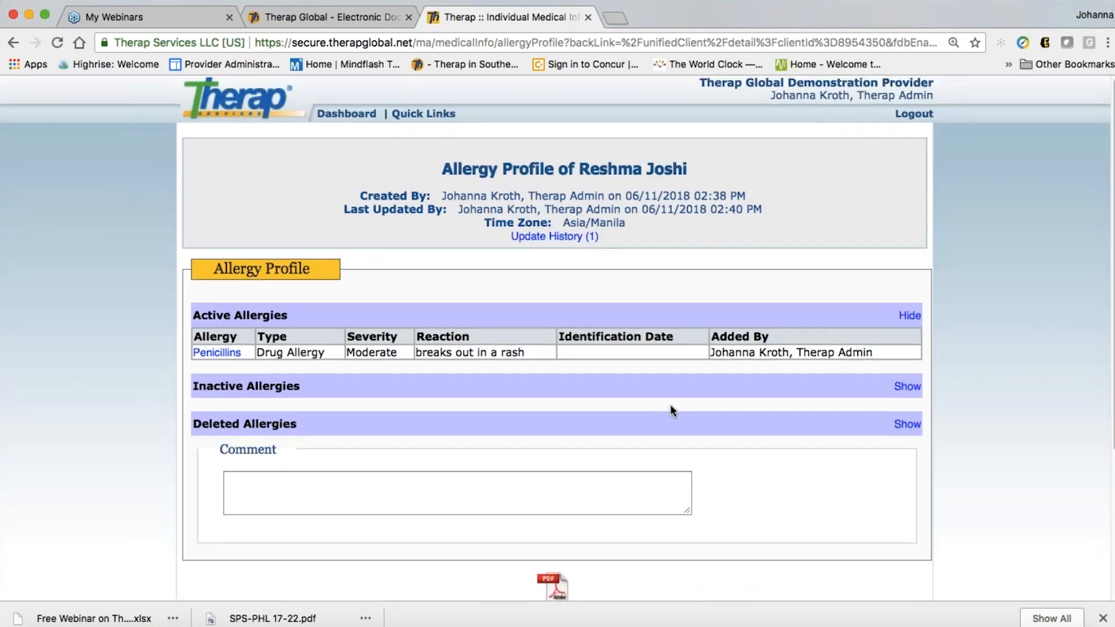
pyautogui.scroll(-3, 671, 405)
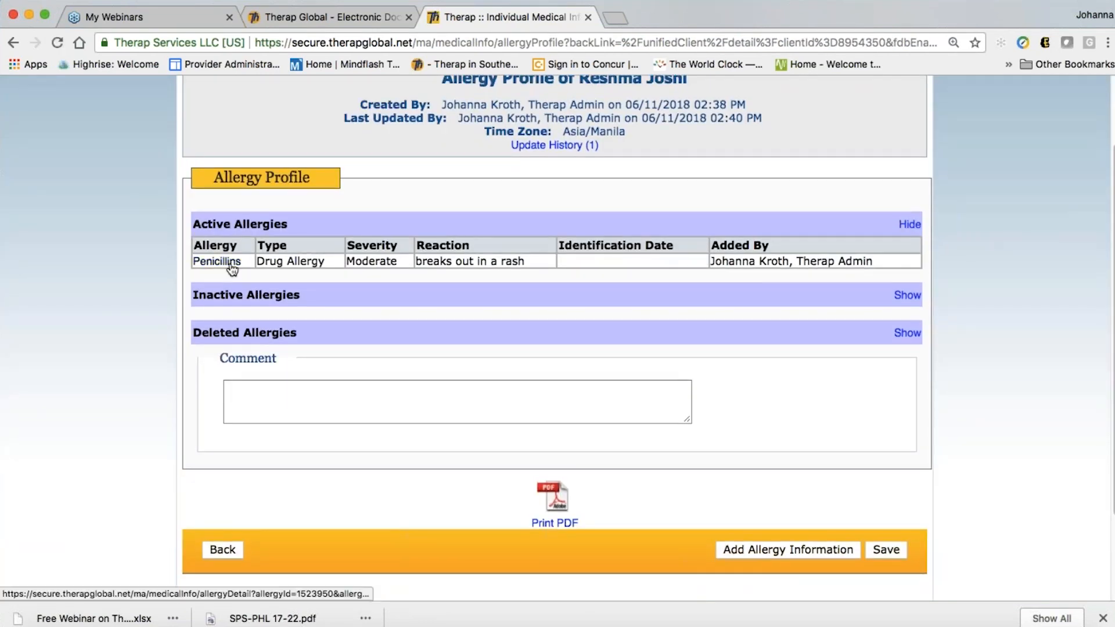
pyautogui.scroll(-2, 796, 339)
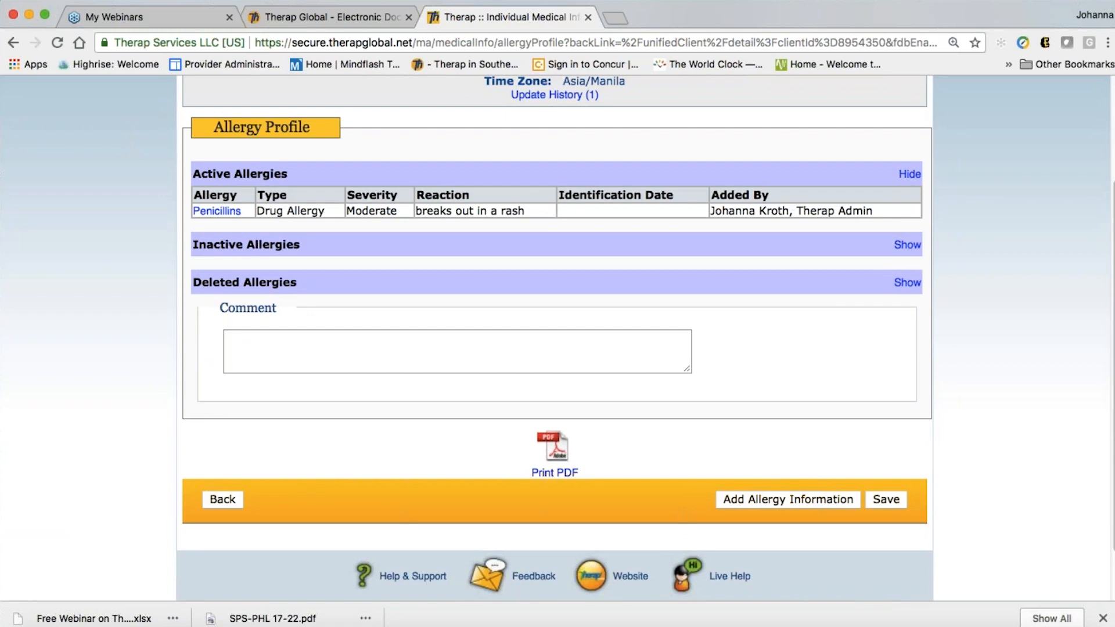
# Reopen Penicillins from Active Allergies and save it again, then review the Allergy Profile
pyautogui.click(220, 212)
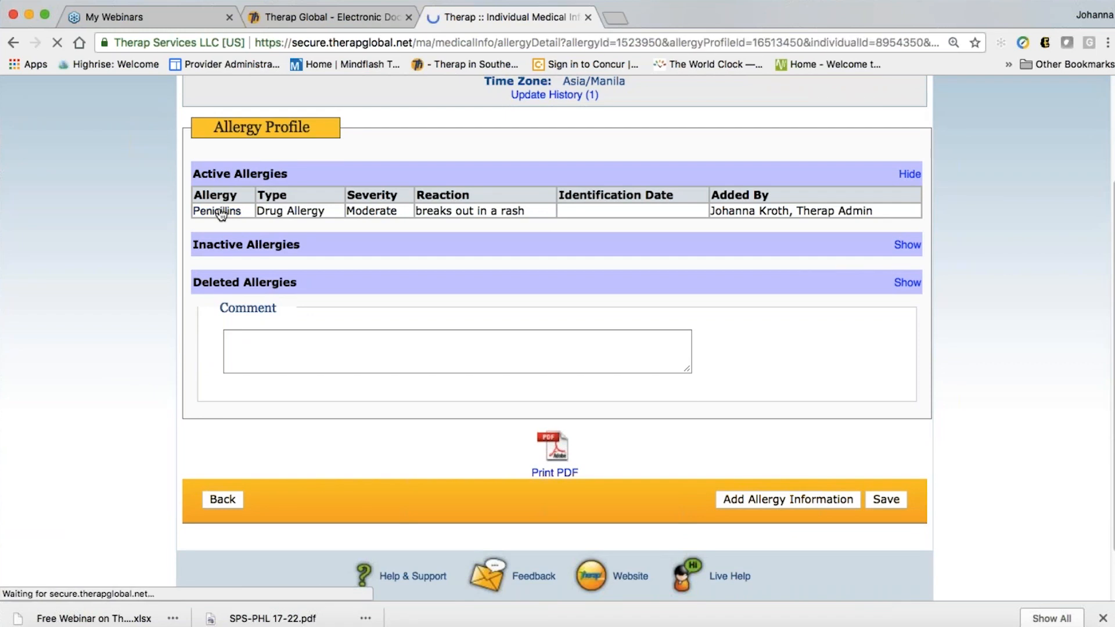
pyautogui.scroll(-5, 582, 420)
pyautogui.scroll(-3, 582, 427)
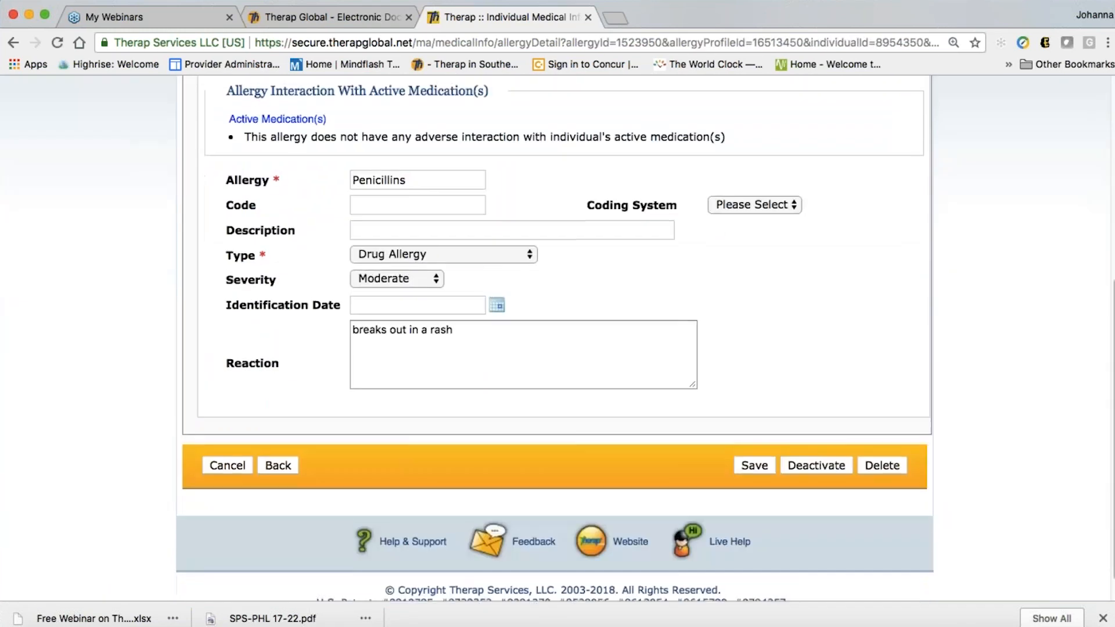
pyautogui.click(750, 463)
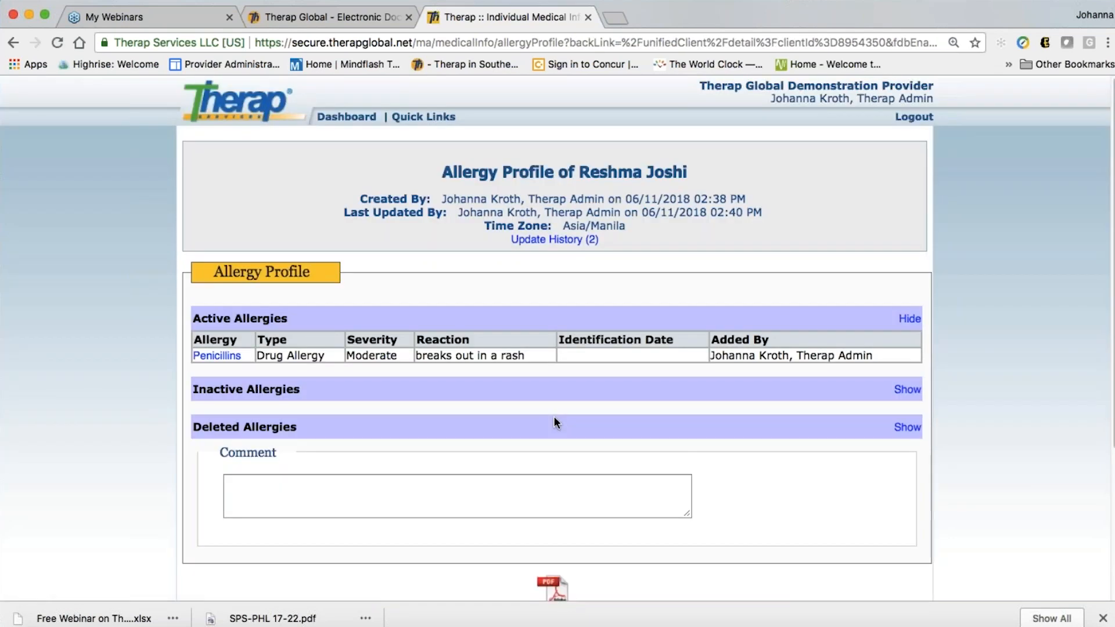
pyautogui.scroll(-5, 556, 422)
pyautogui.scroll(-1, 555, 422)
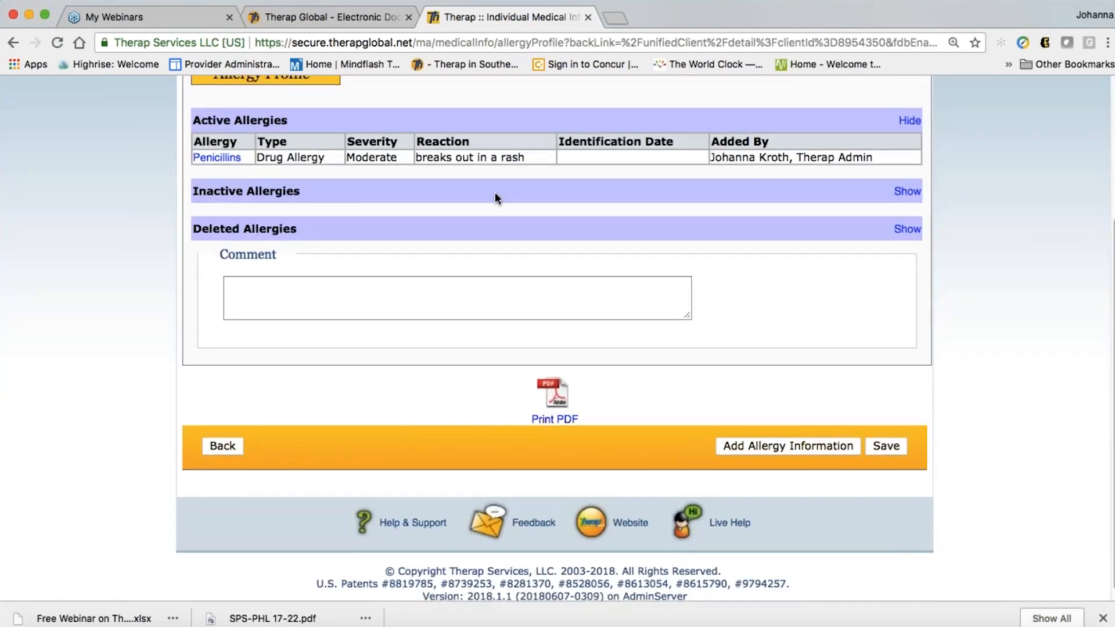
# Return to the Individual Data record and open Advance Directives for editing
pyautogui.click(224, 446)
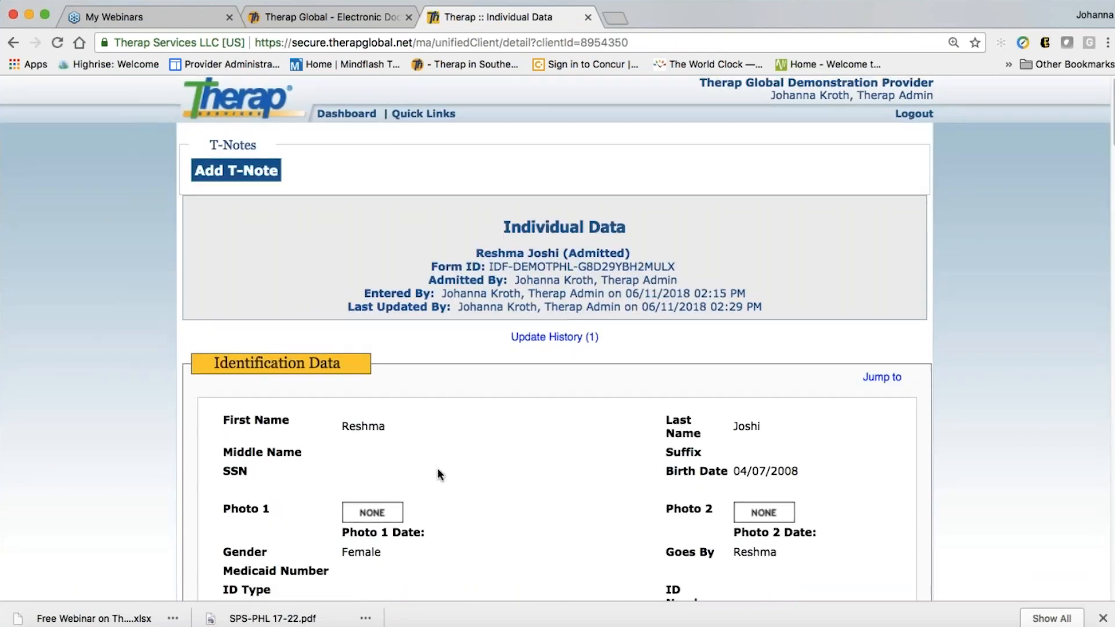
pyautogui.scroll(-2, 437, 469)
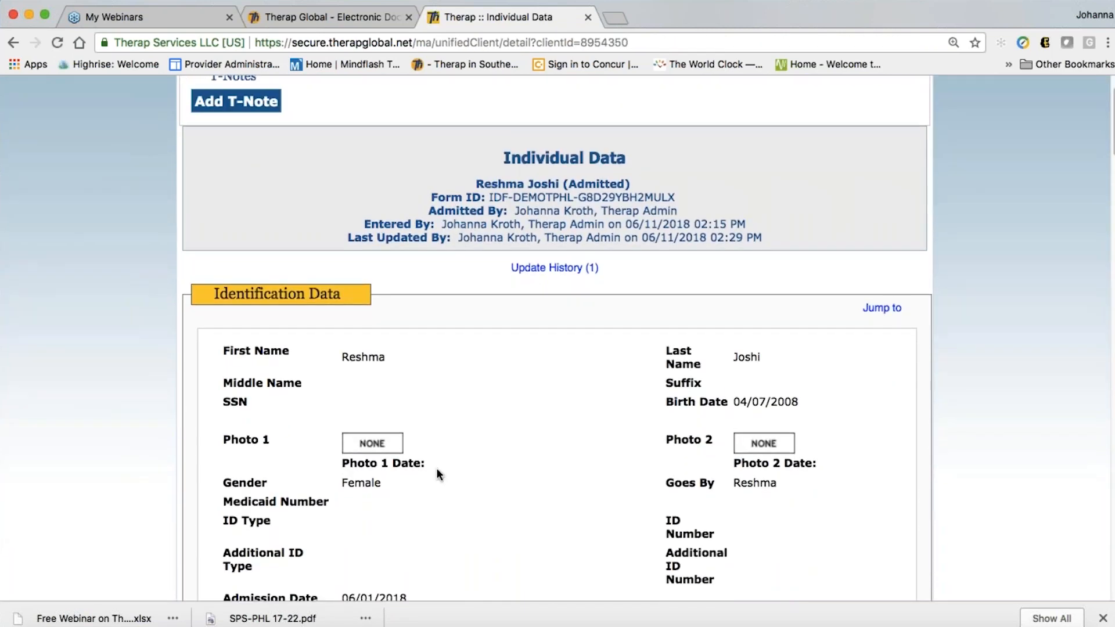
pyautogui.scroll(-10, 437, 473)
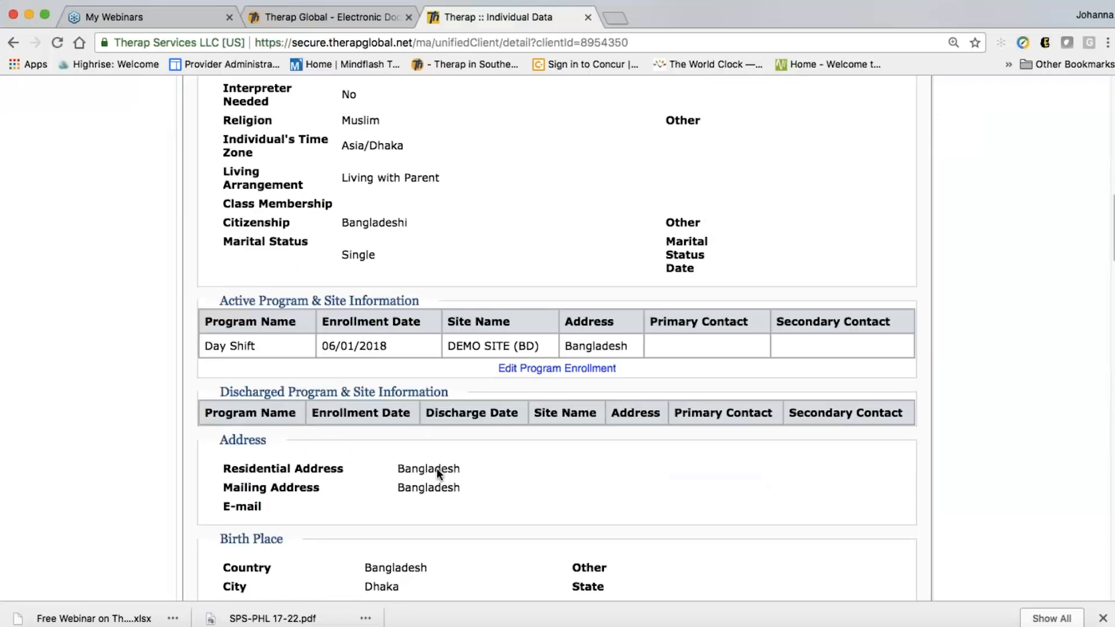
pyautogui.scroll(-12, 437, 468)
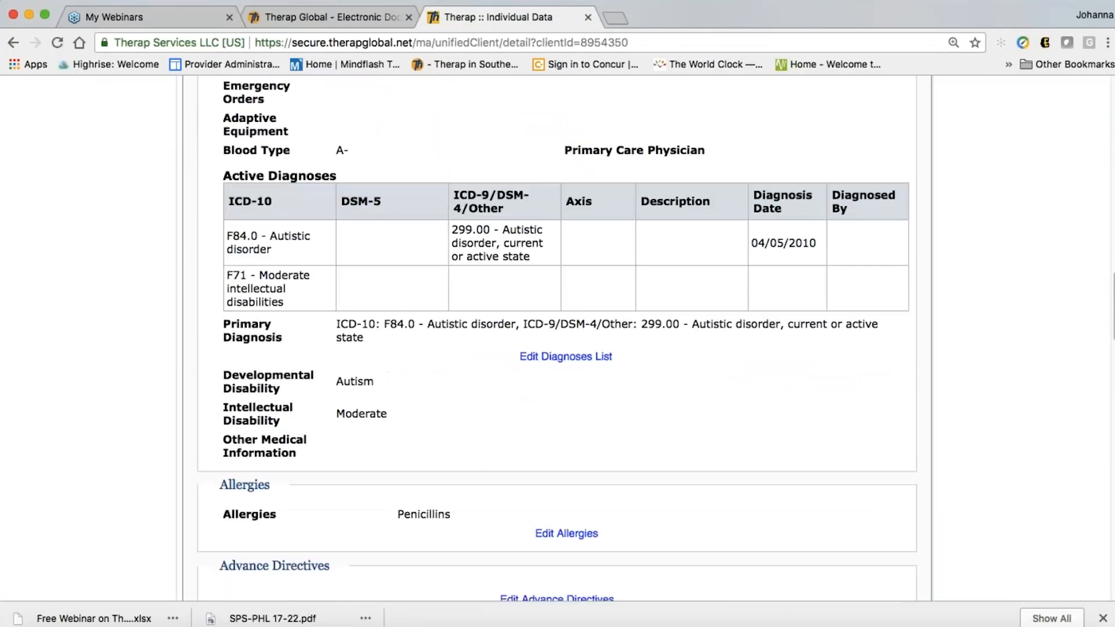
pyautogui.scroll(-5, 497, 351)
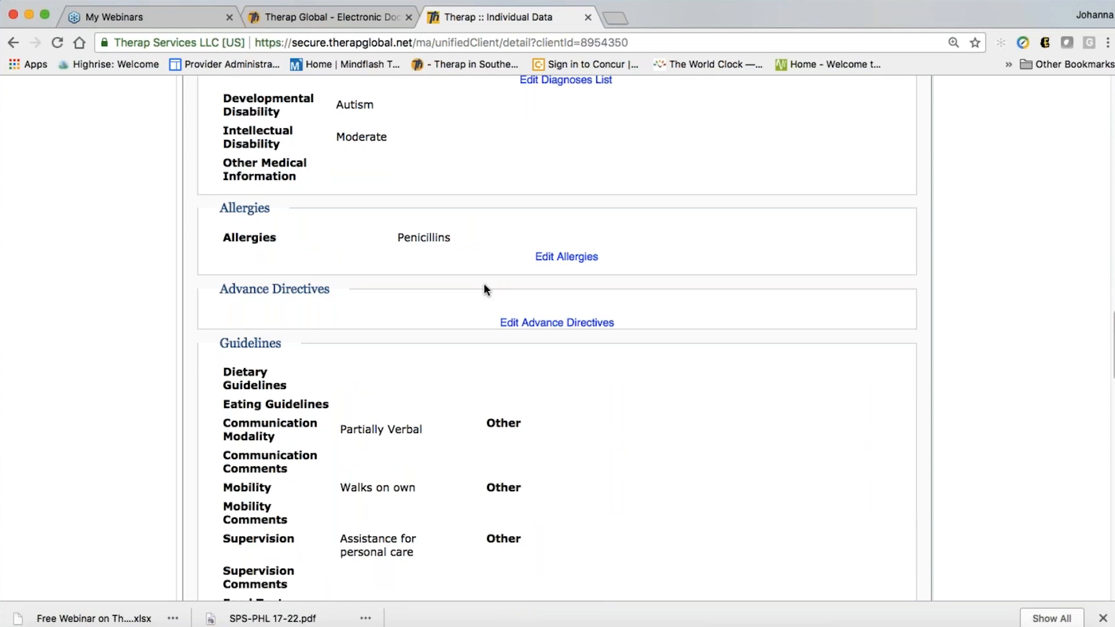
pyautogui.scroll(-1, 484, 289)
pyautogui.scroll(-3, 459, 283)
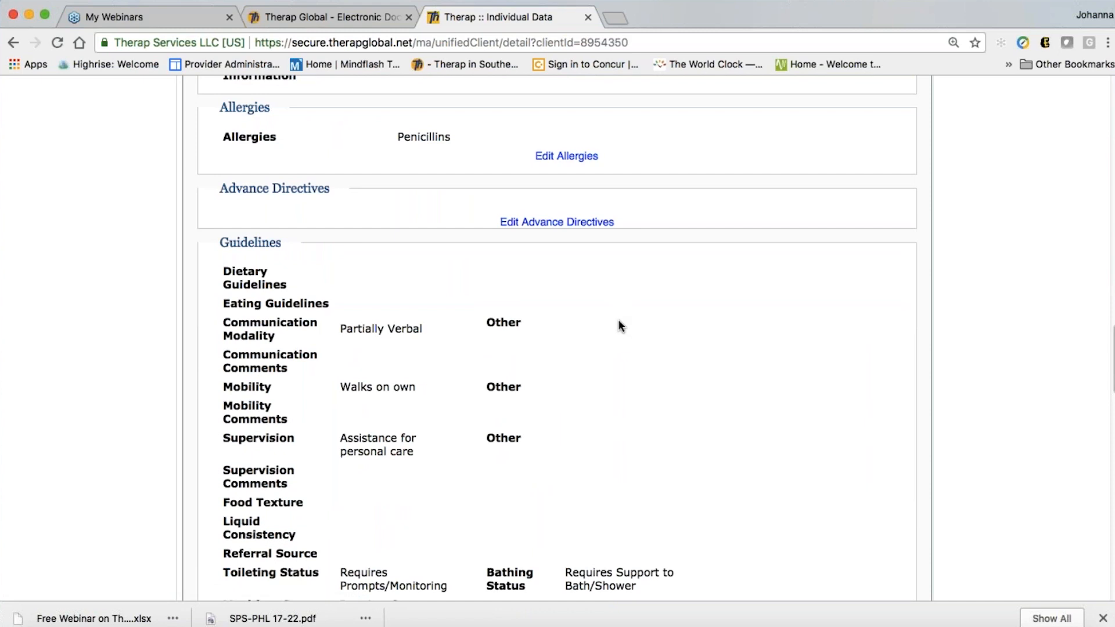
pyautogui.click(556, 225)
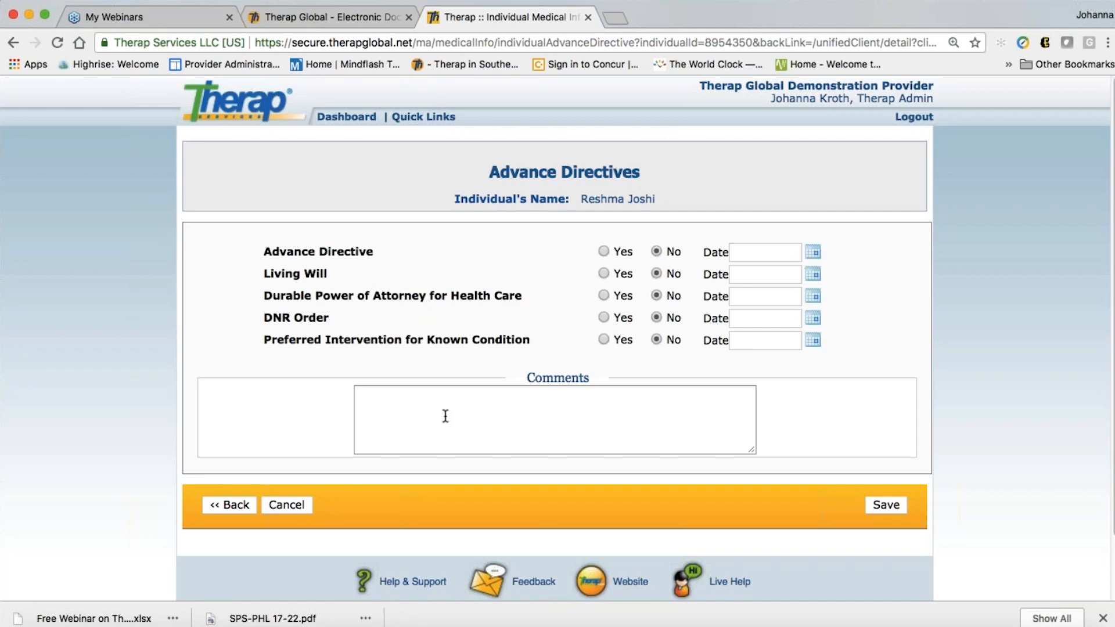
# Leave Advance Directives and scroll Individual Data down to the empty Contacts section
pyautogui.click(247, 500)
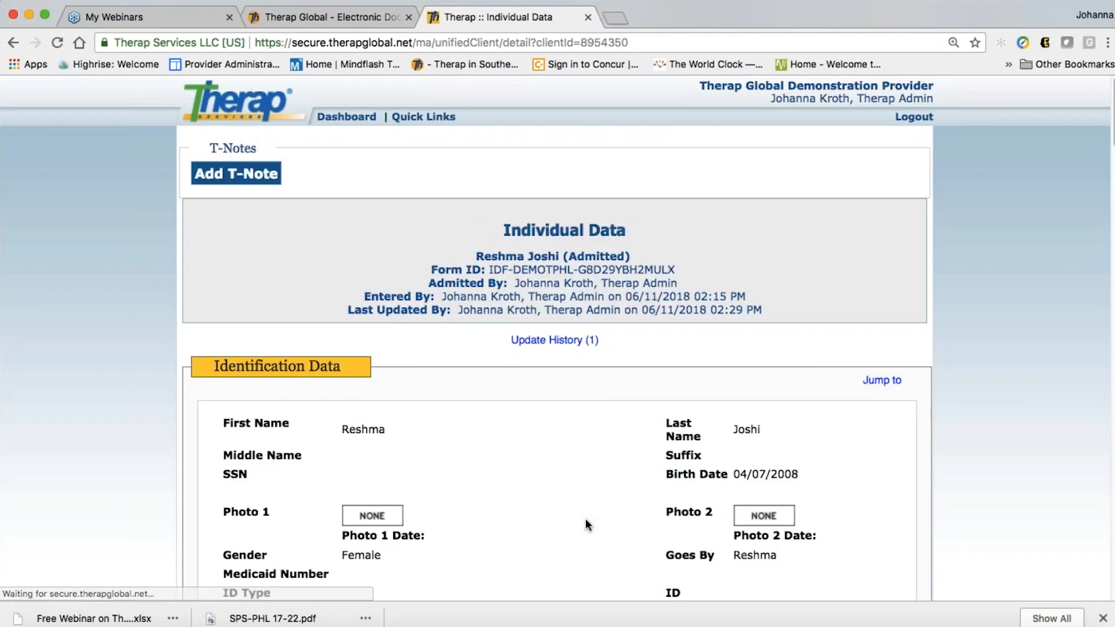
pyautogui.scroll(-10, 585, 524)
pyautogui.scroll(-10, 585, 524)
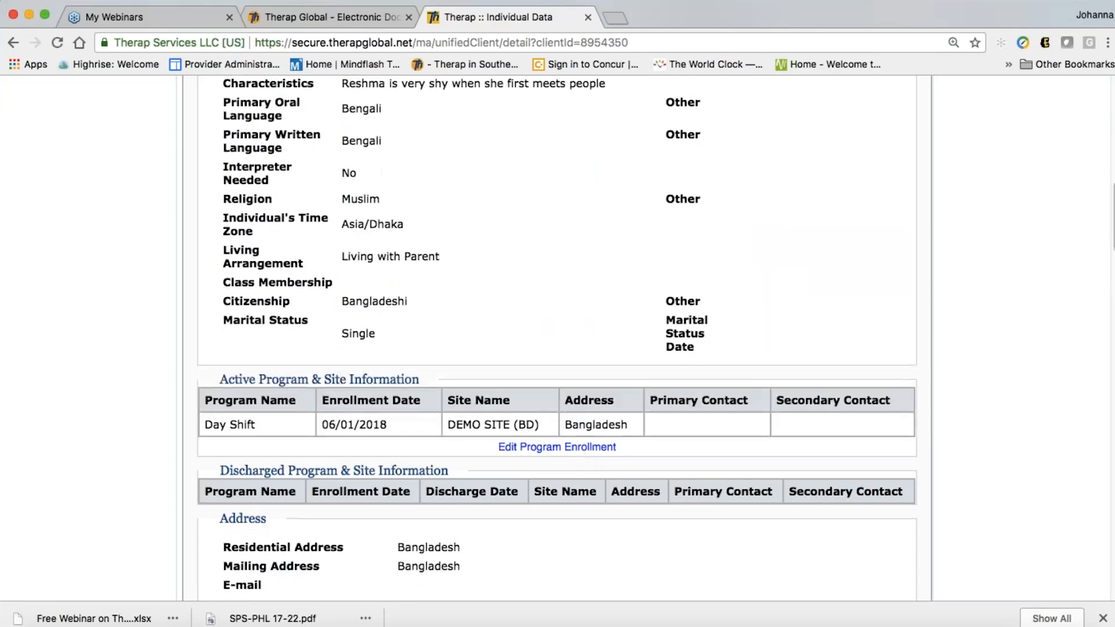
pyautogui.scroll(-12, 557, 339)
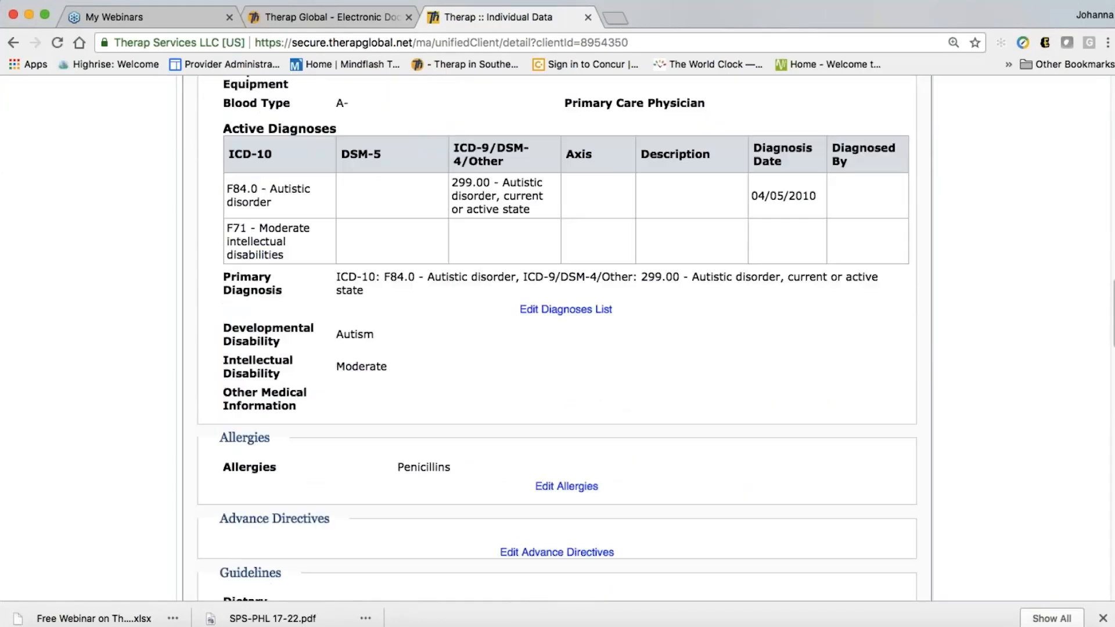
pyautogui.scroll(-10, 550, 522)
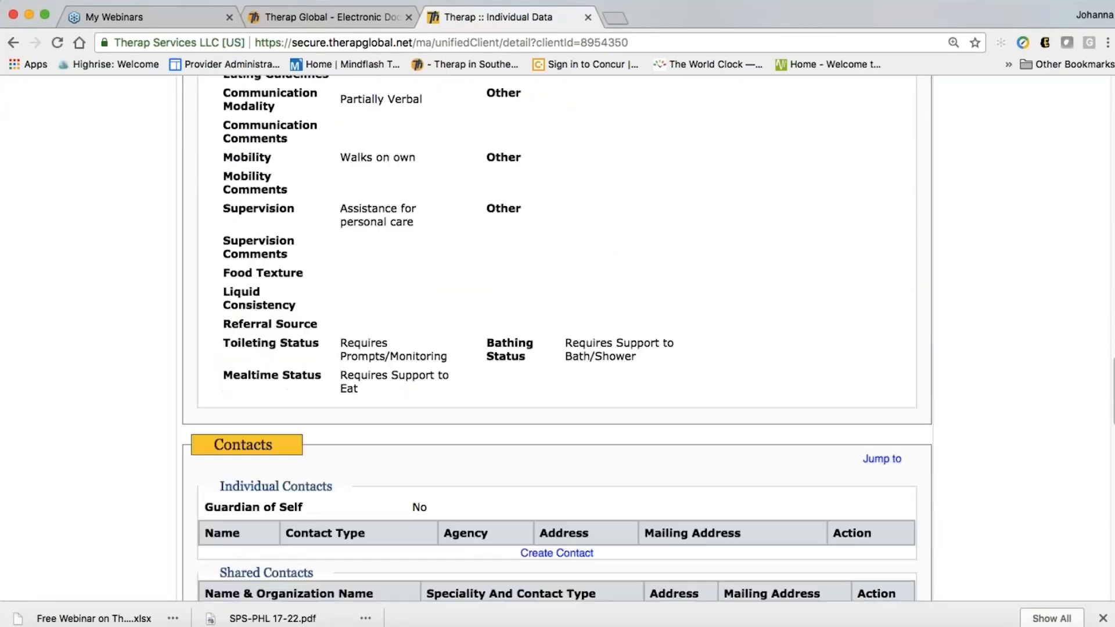
pyautogui.scroll(-4, 546, 522)
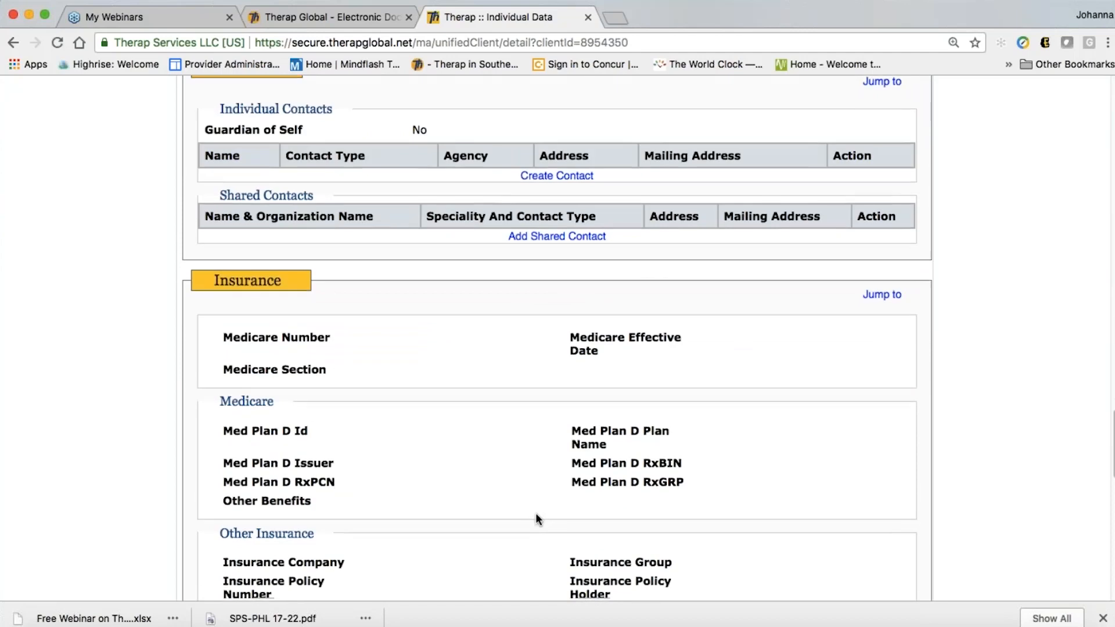
pyautogui.scroll(2, 535, 514)
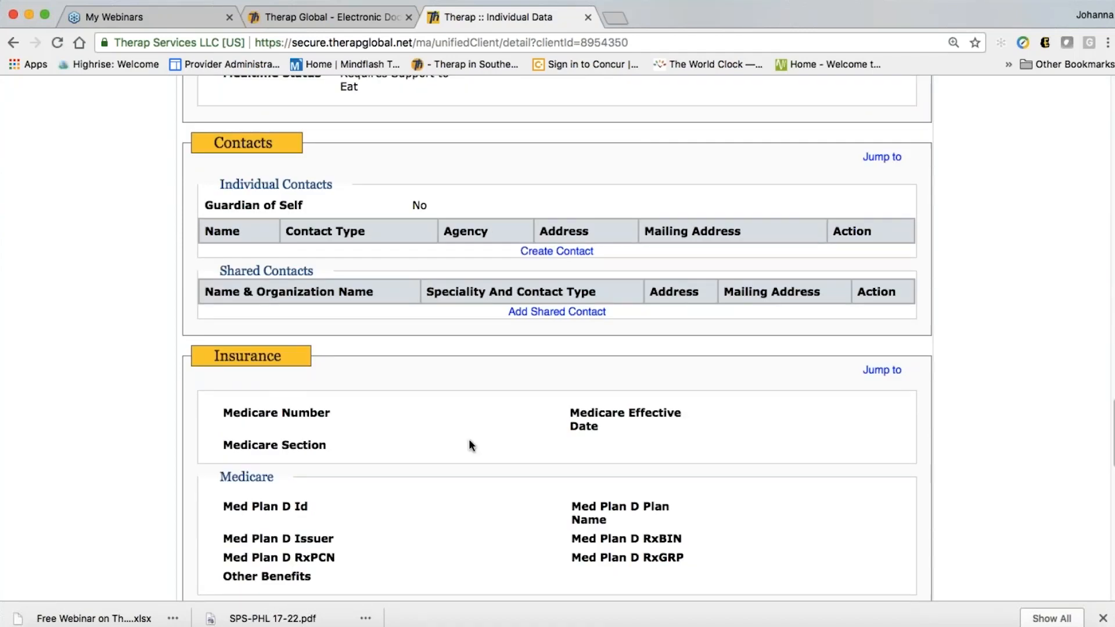
pyautogui.scroll(-1, 472, 434)
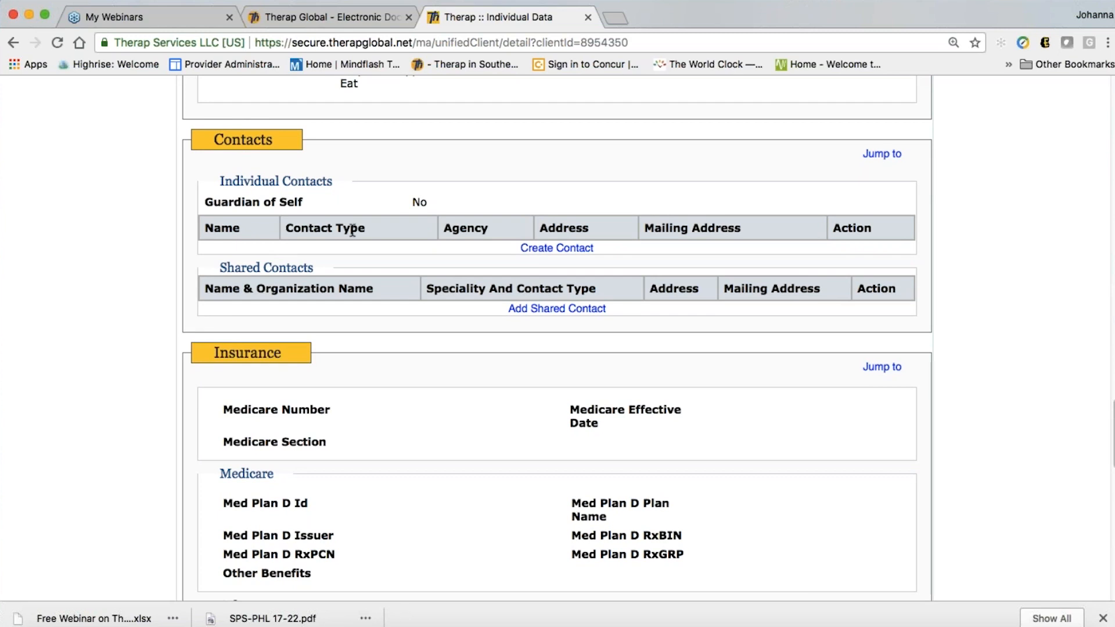
# Open the Add New Contact form for the individual
pyautogui.click(559, 249)
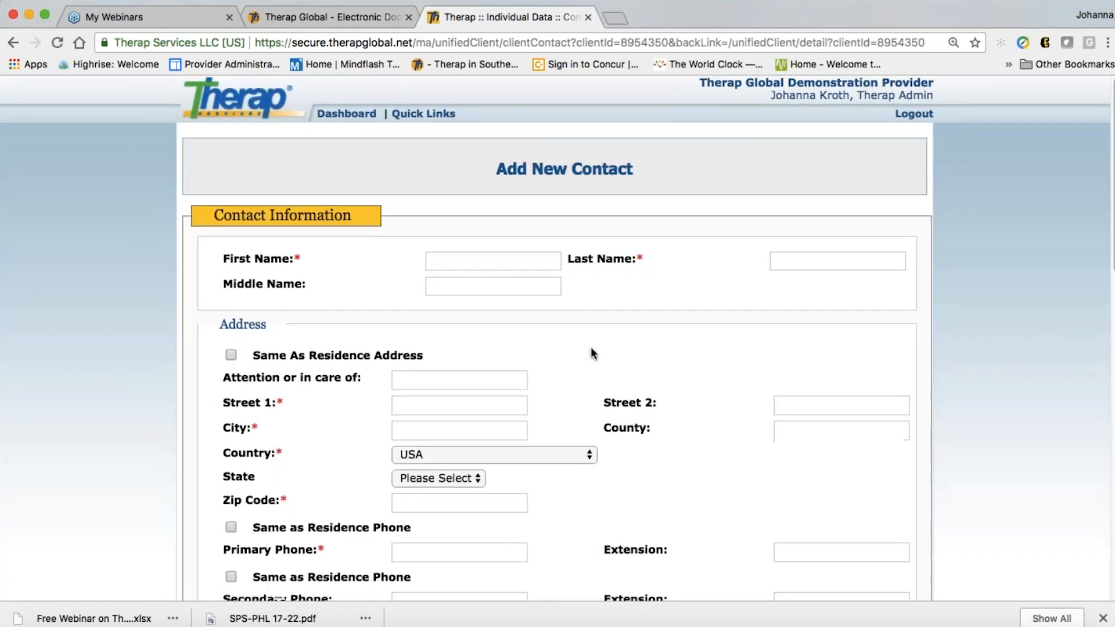
pyautogui.scroll(-2, 591, 347)
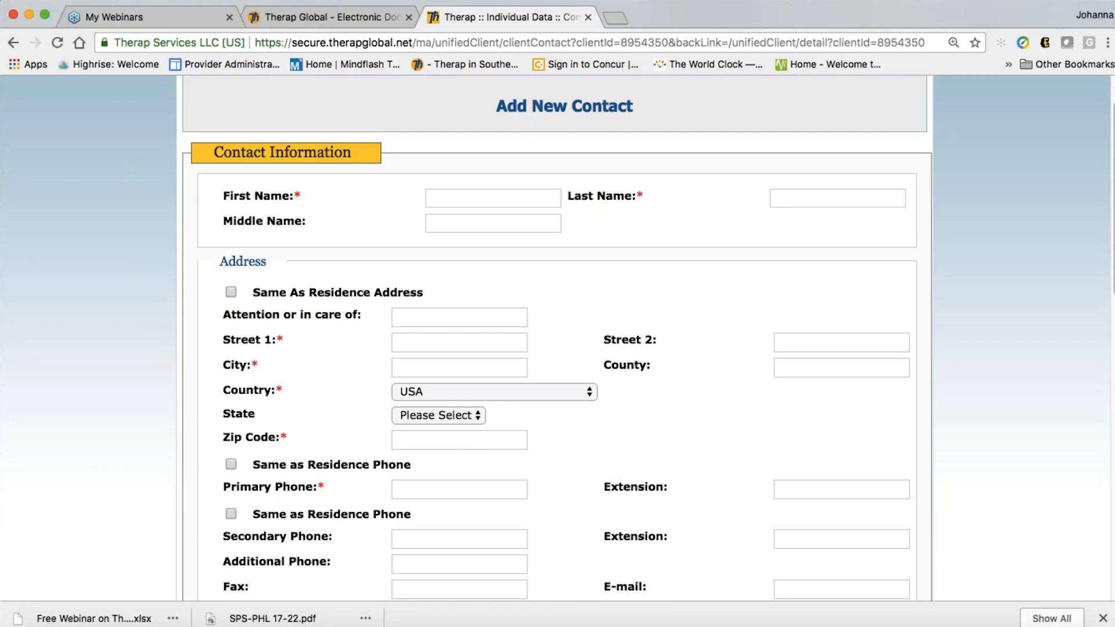
pyautogui.scroll(-10, 556, 339)
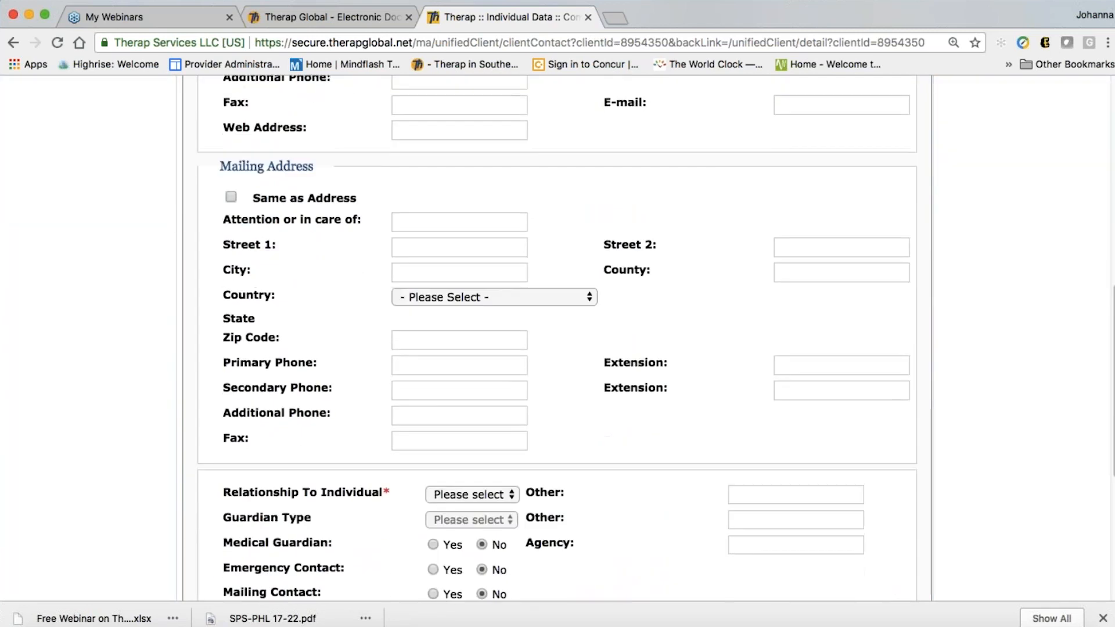
pyautogui.scroll(-5, 556, 338)
pyautogui.scroll(15, 557, 338)
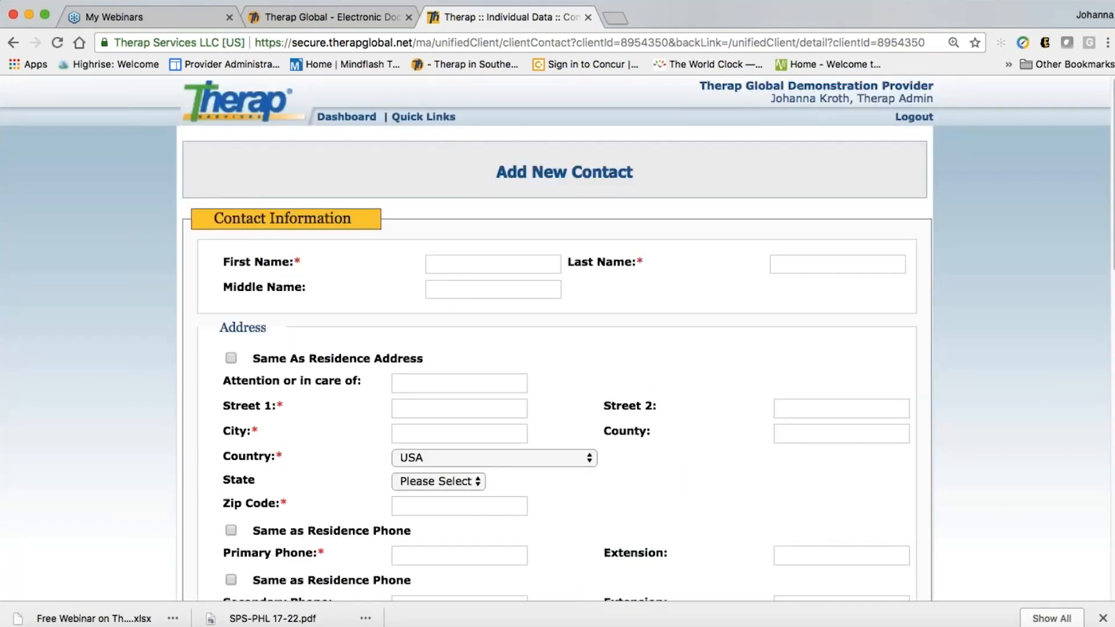
# Enter the contact's first name and last name
pyautogui.click(493, 264)
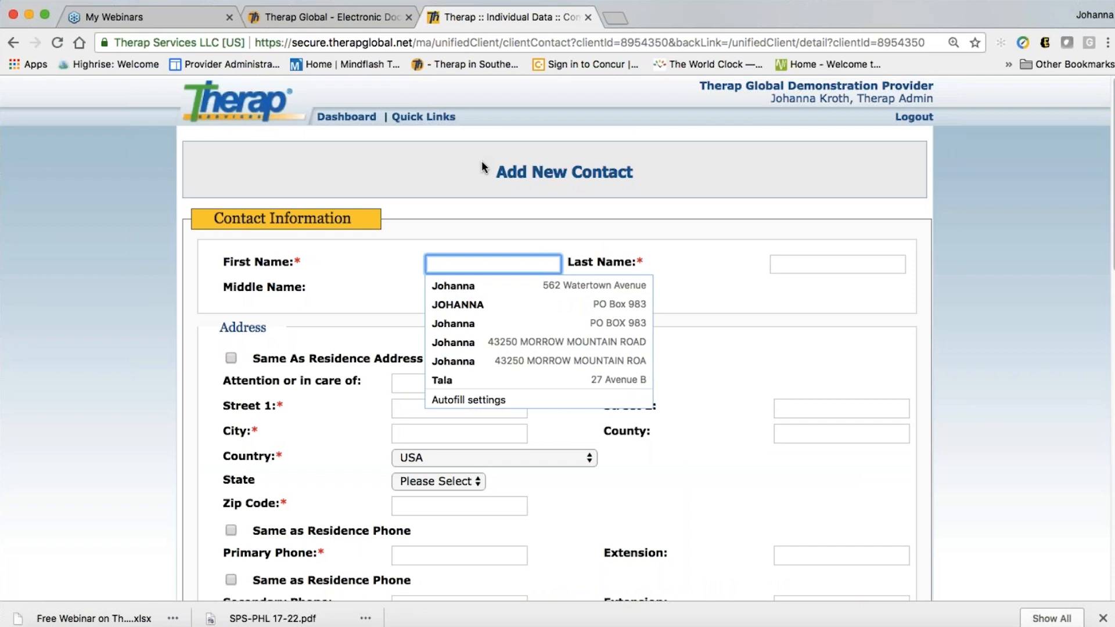
pyautogui.write('J')
pyautogui.write('sh')
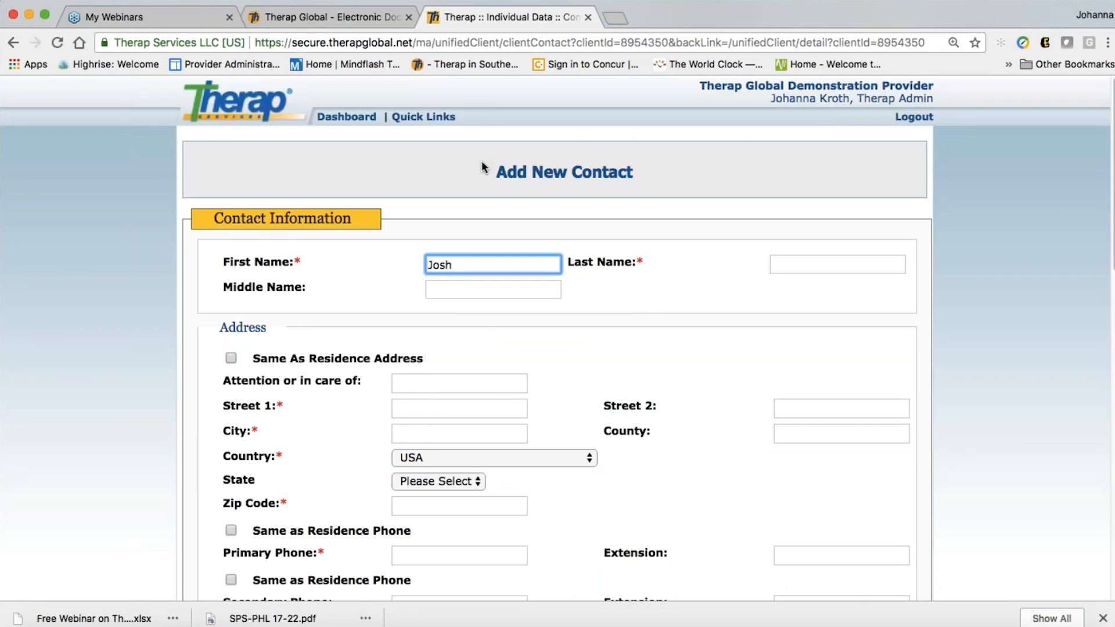
pyautogui.press('BackSpace')
pyautogui.press('BackSpace')
pyautogui.press('BackSpace')
pyautogui.press('BackSpace')
pyautogui.click(802, 265)
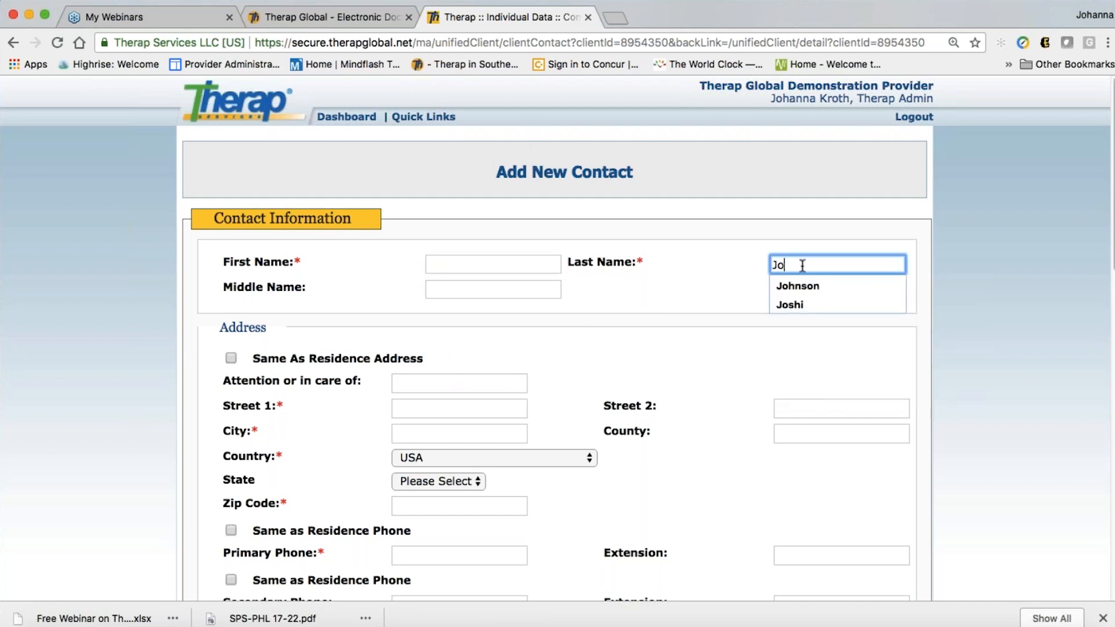
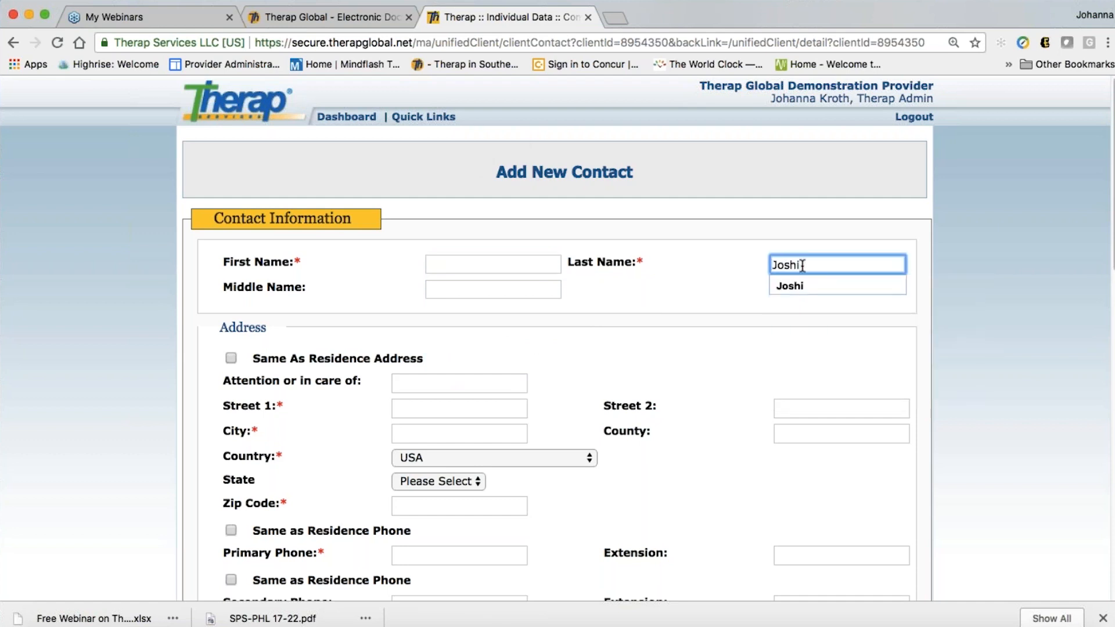
pyautogui.click(465, 266)
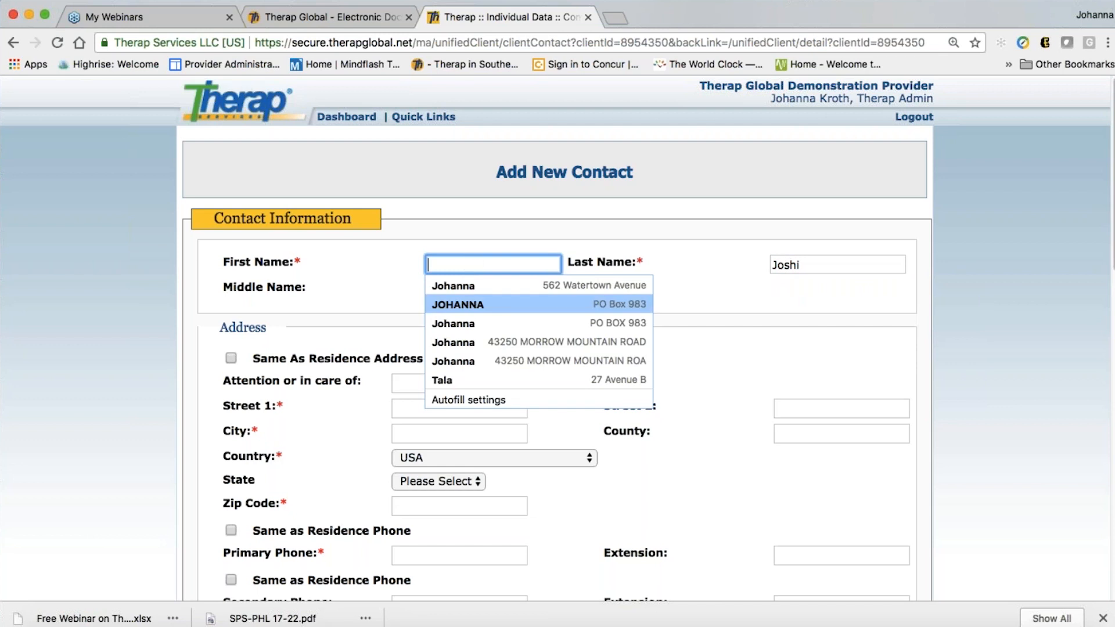
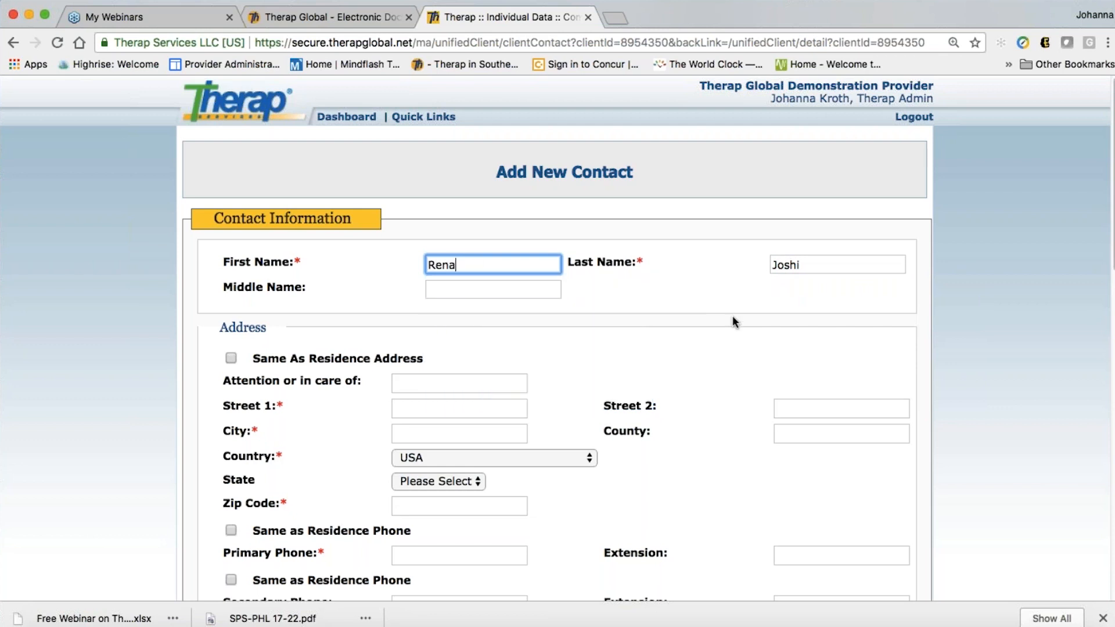
pyautogui.click(733, 316)
pyautogui.scroll(-2, 639, 331)
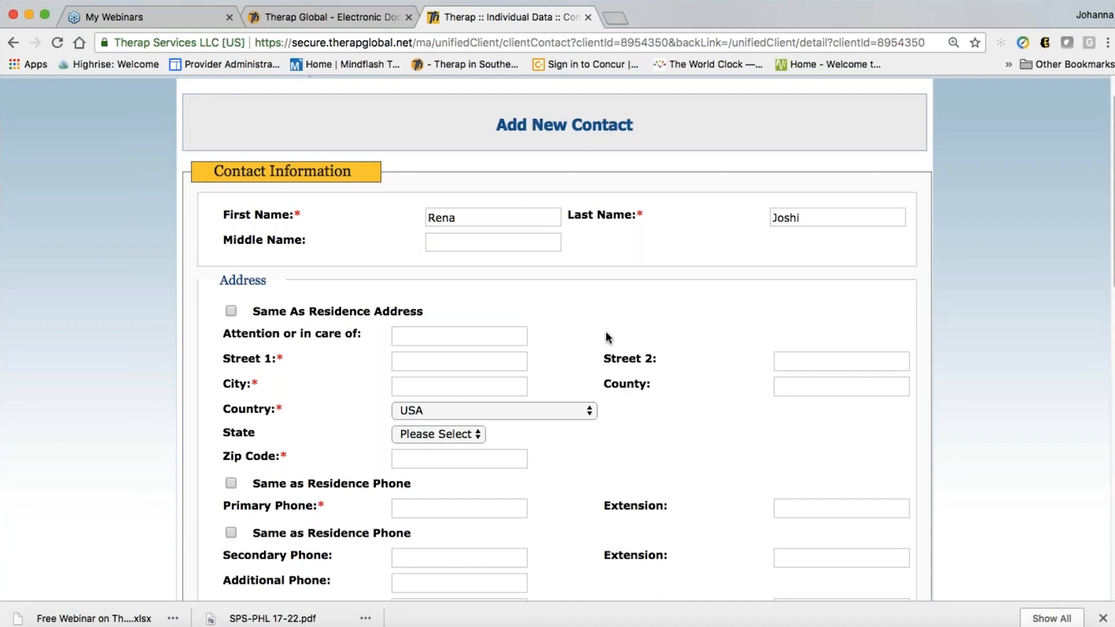
pyautogui.scroll(-1, 606, 333)
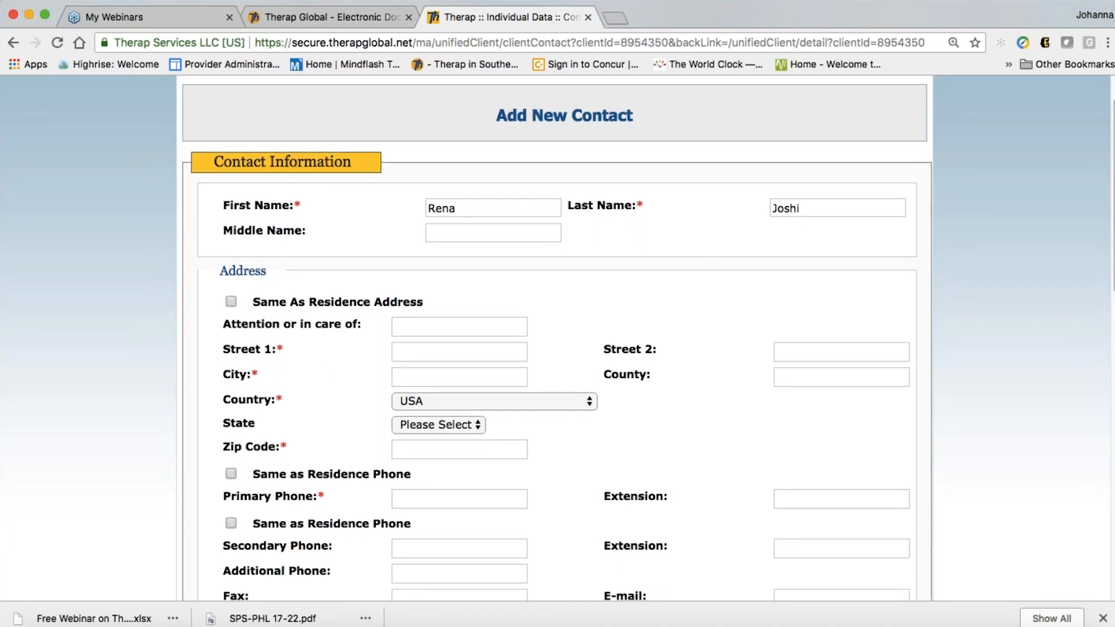
pyautogui.scroll(-1, 511, 334)
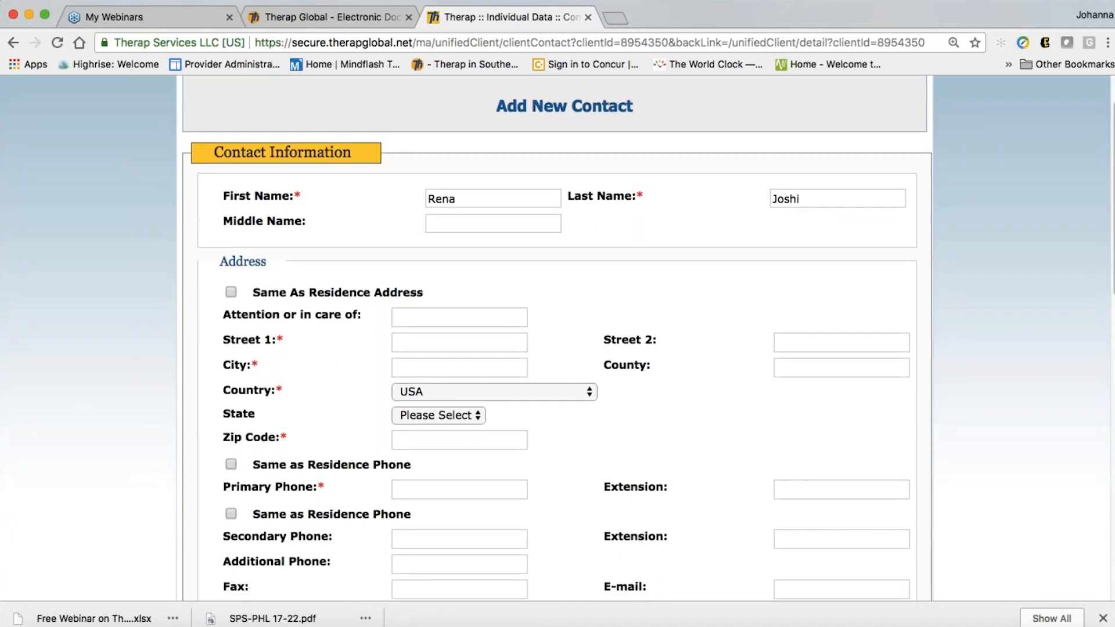
# Tick Same As Residence Address and fill in the Street 1 line
pyautogui.click(231, 292)
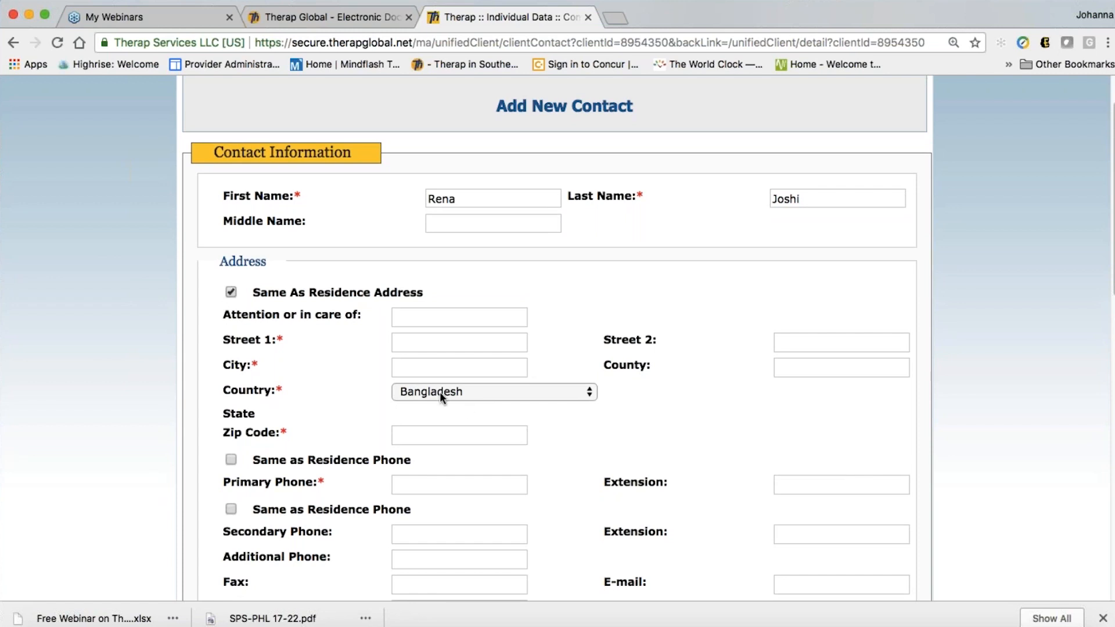
pyautogui.scroll(-1, 384, 408)
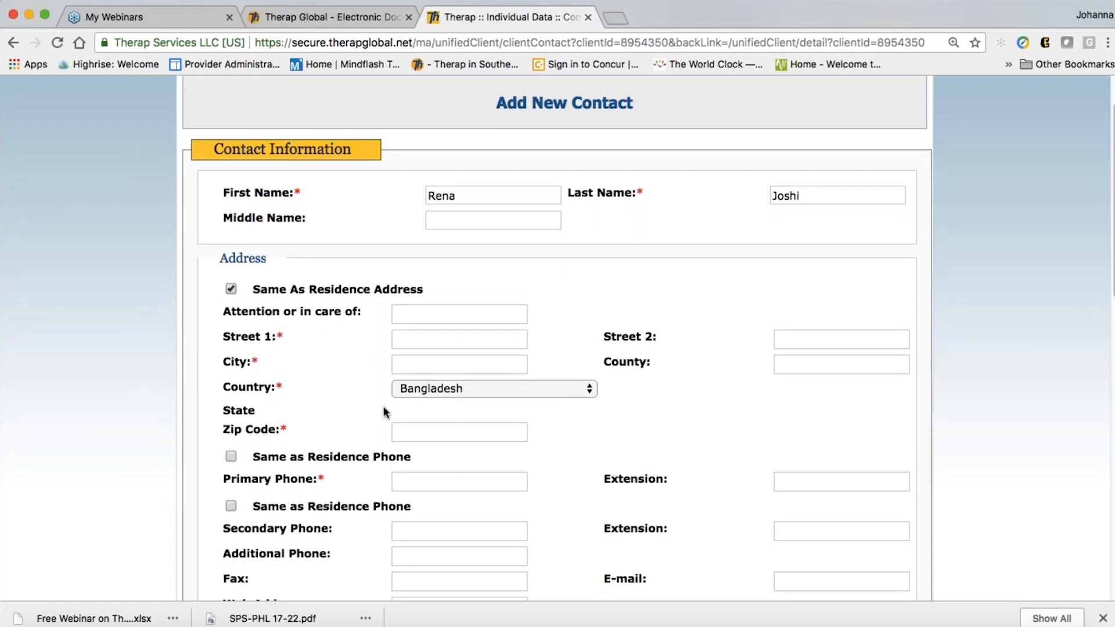
pyautogui.scroll(-2, 383, 409)
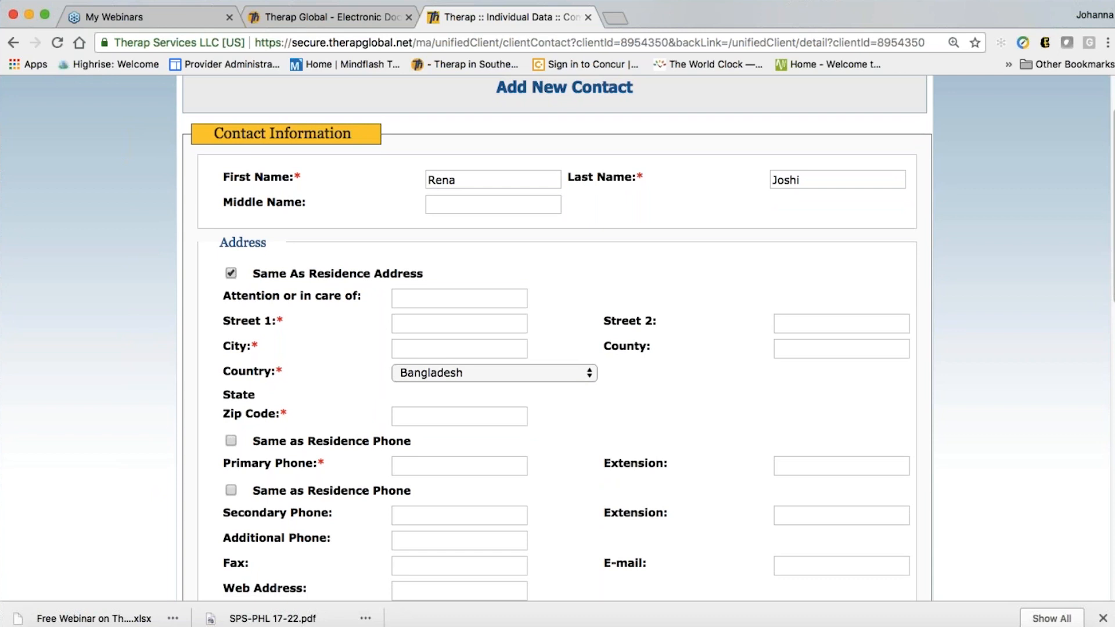
pyautogui.click(426, 330)
pyautogui.write('s')
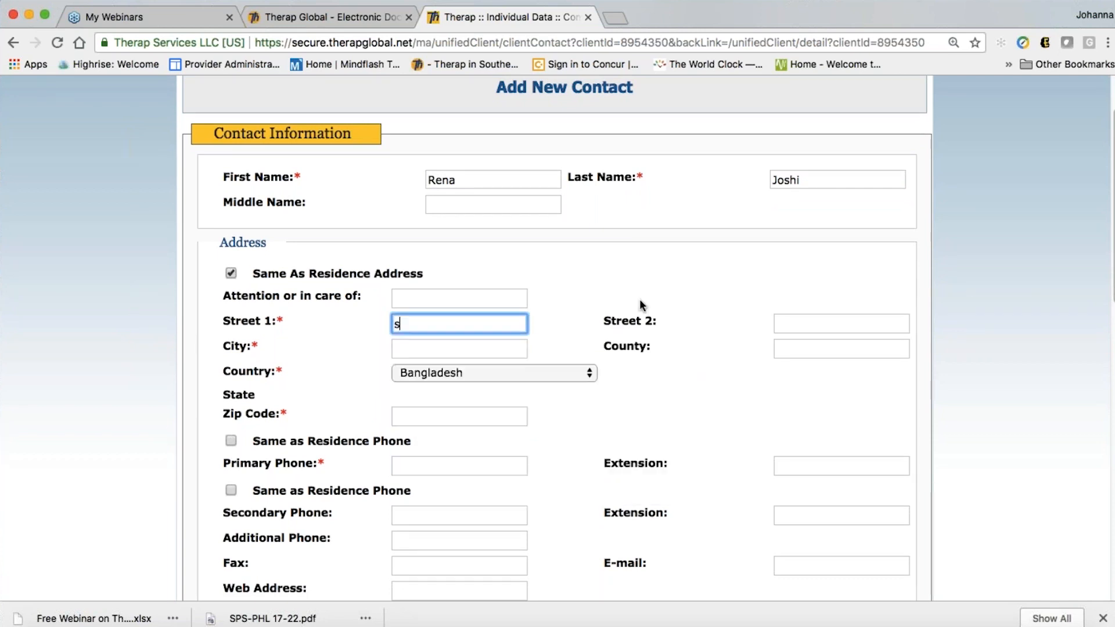
pyautogui.write('reet')
pyautogui.press('BackSpace')
pyautogui.press('BackSpace')
pyautogui.press('BackSpace')
pyautogui.press('BackSpace')
pyautogui.write('treet 1')
pyautogui.press('Tab')
# Fill in the contact's city and zip code
pyautogui.press('Down')
pyautogui.press('Down')
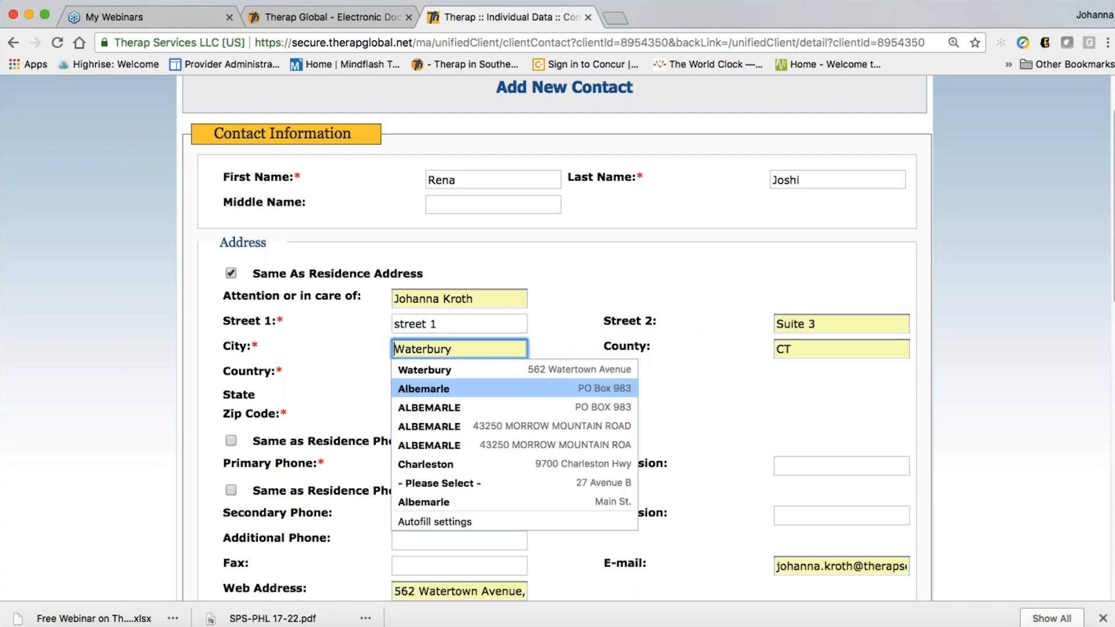
pyautogui.write('S')
pyautogui.press('BackSpace')
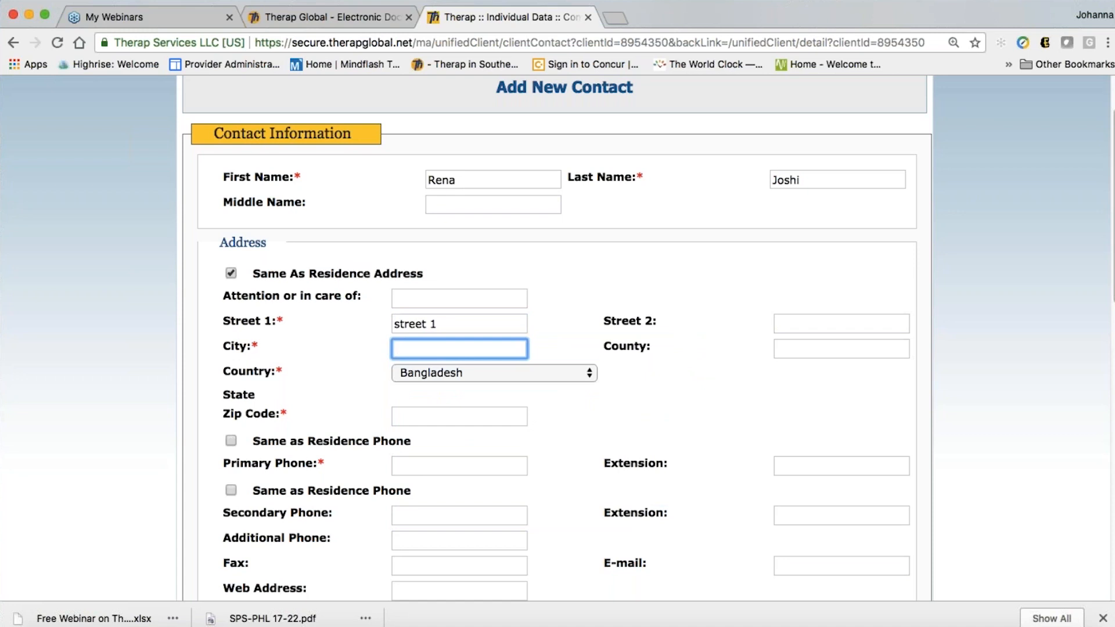
pyautogui.write('Dhaka')
pyautogui.click(517, 417)
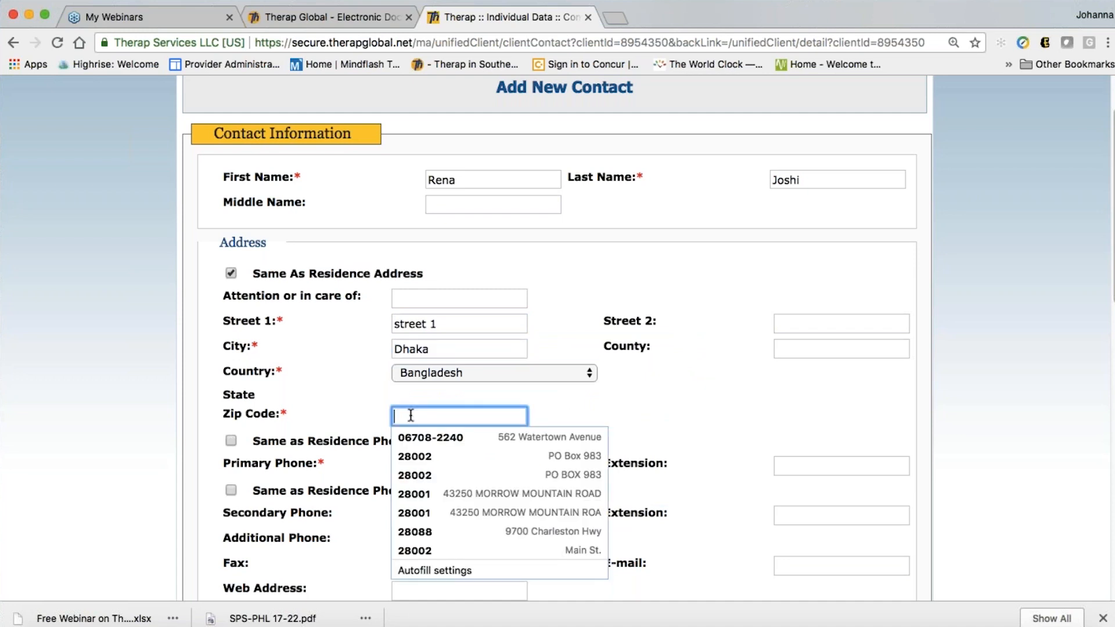
pyautogui.write('12345')
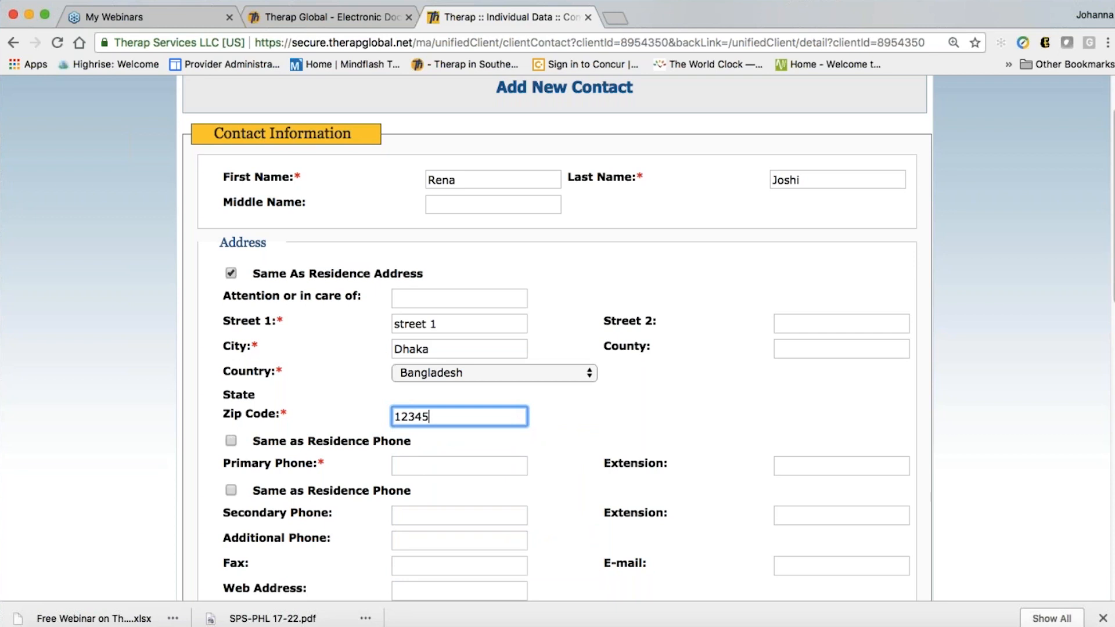
pyautogui.click(615, 440)
pyautogui.scroll(-2, 582, 466)
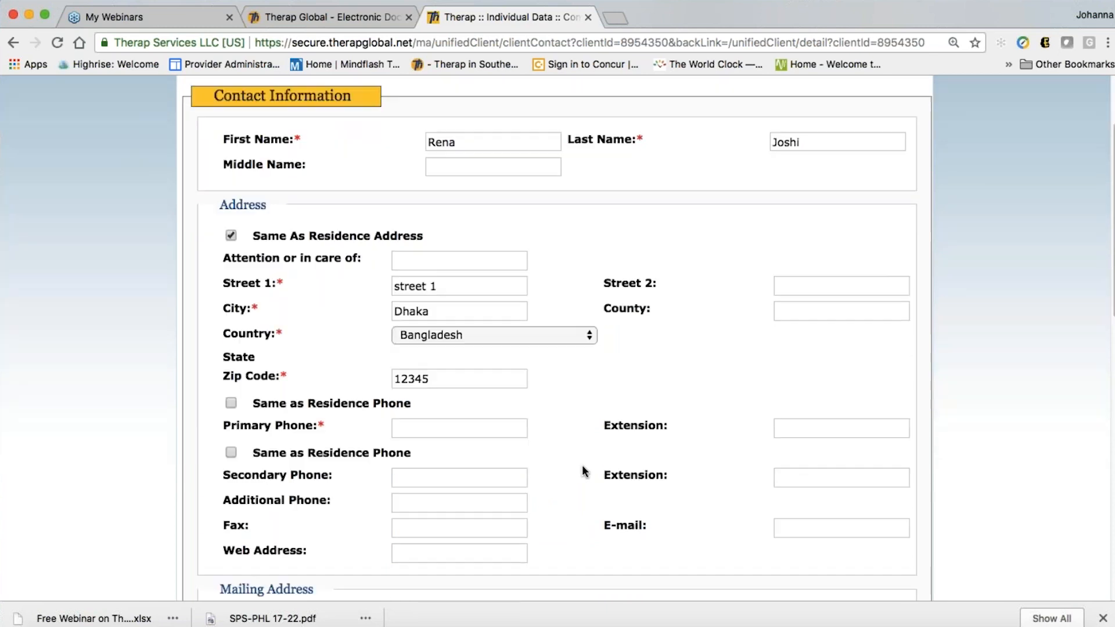
# Enter the contact's primary phone number
pyautogui.click(493, 398)
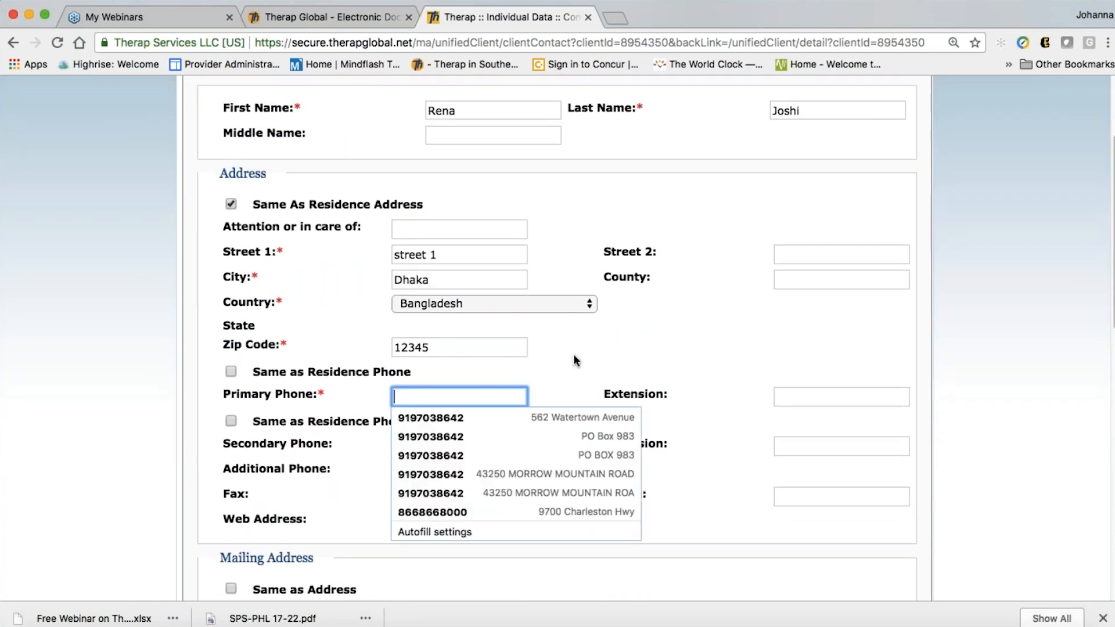
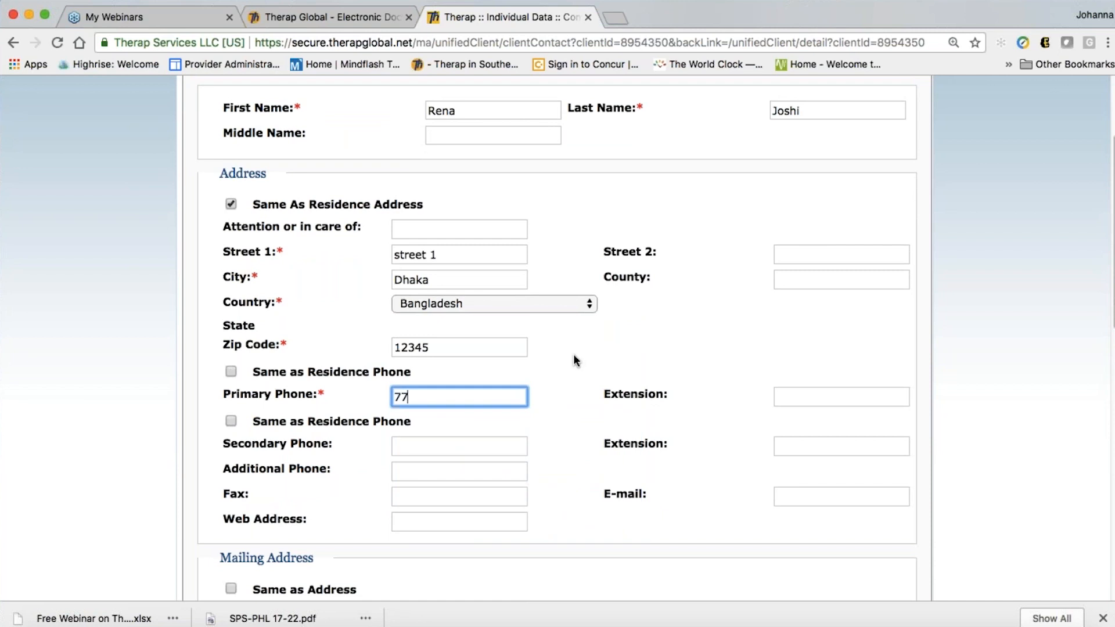
pyautogui.click(578, 422)
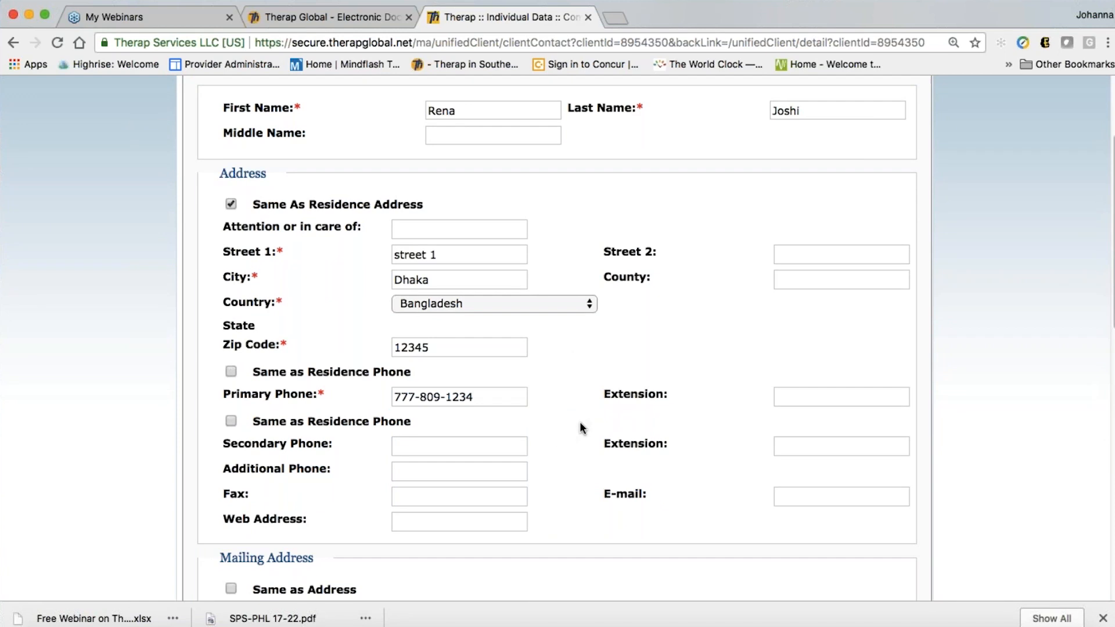
pyautogui.scroll(-1, 563, 428)
pyautogui.scroll(-3, 564, 432)
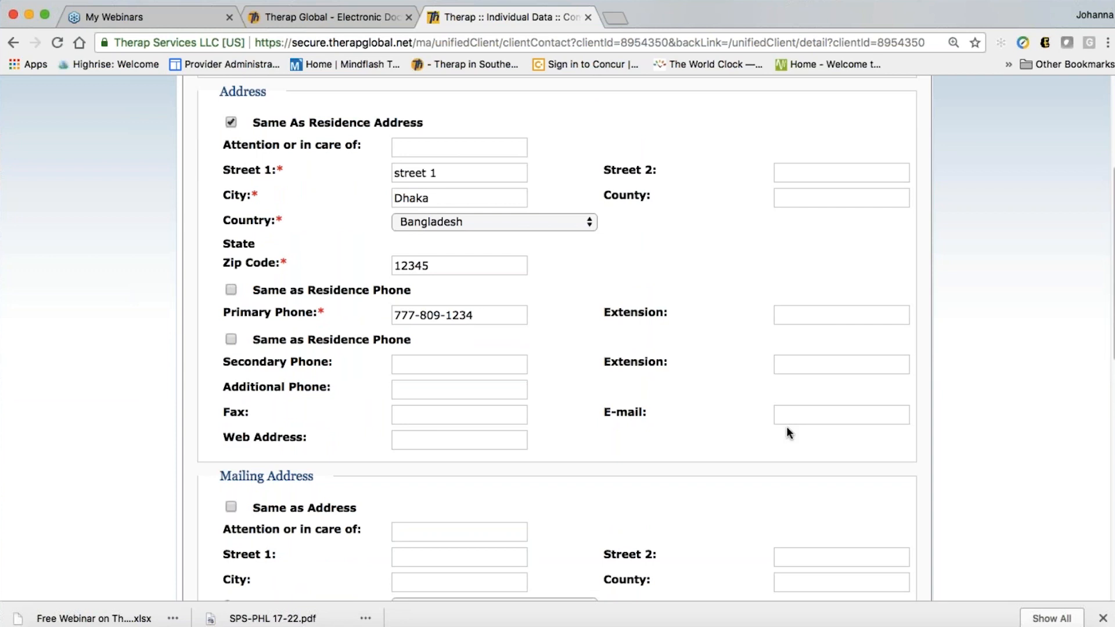
pyautogui.scroll(3, 546, 430)
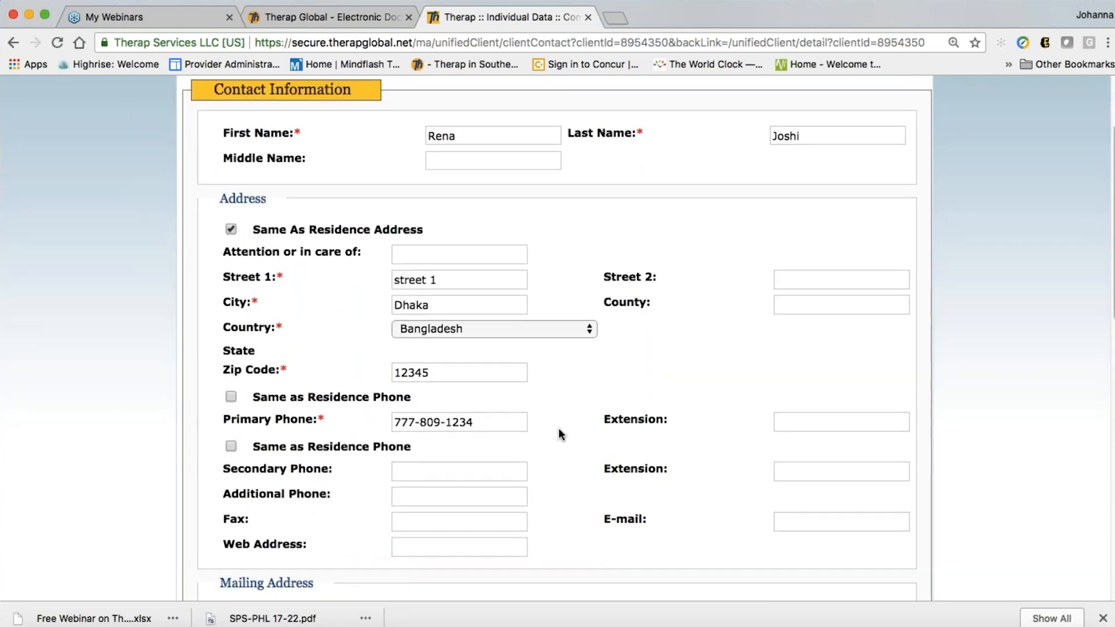
pyautogui.scroll(-8, 558, 428)
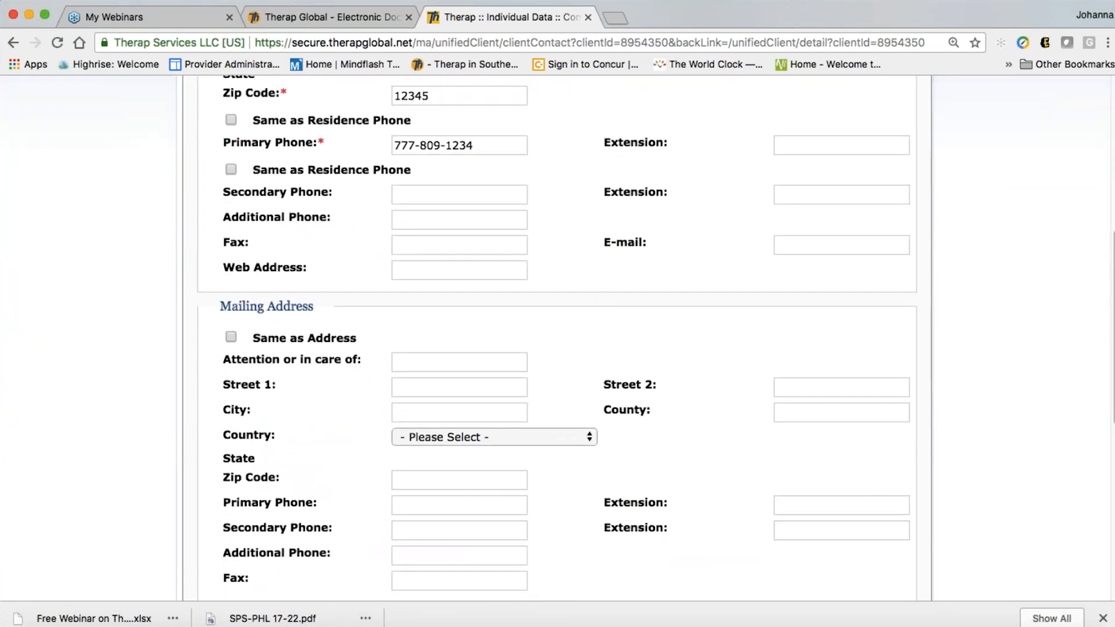
pyautogui.scroll(4, 557, 337)
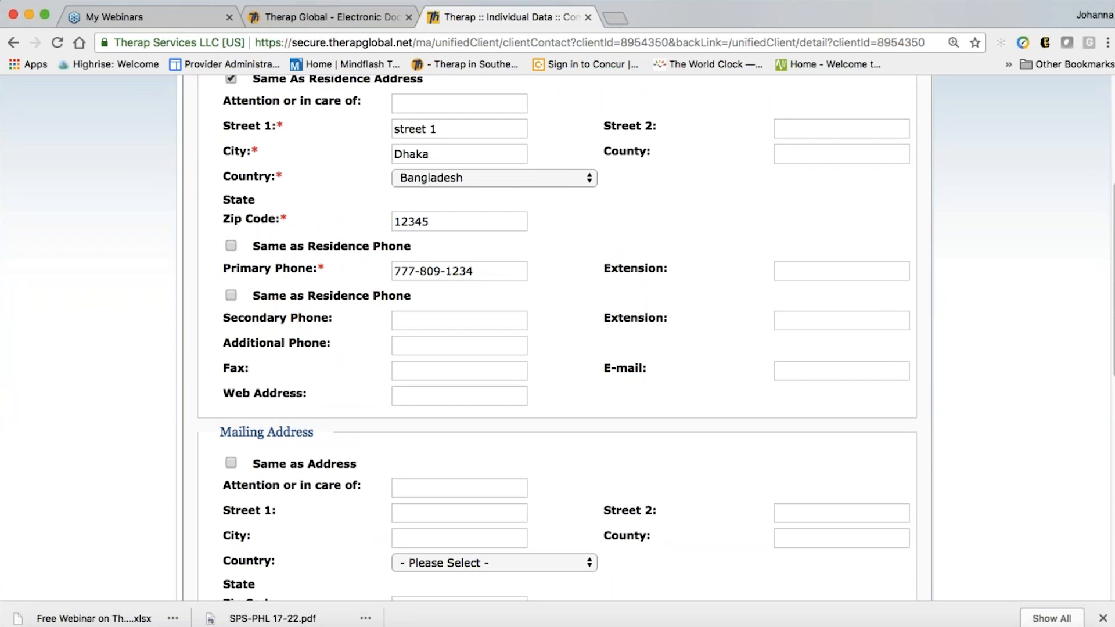
pyautogui.scroll(-8, 557, 337)
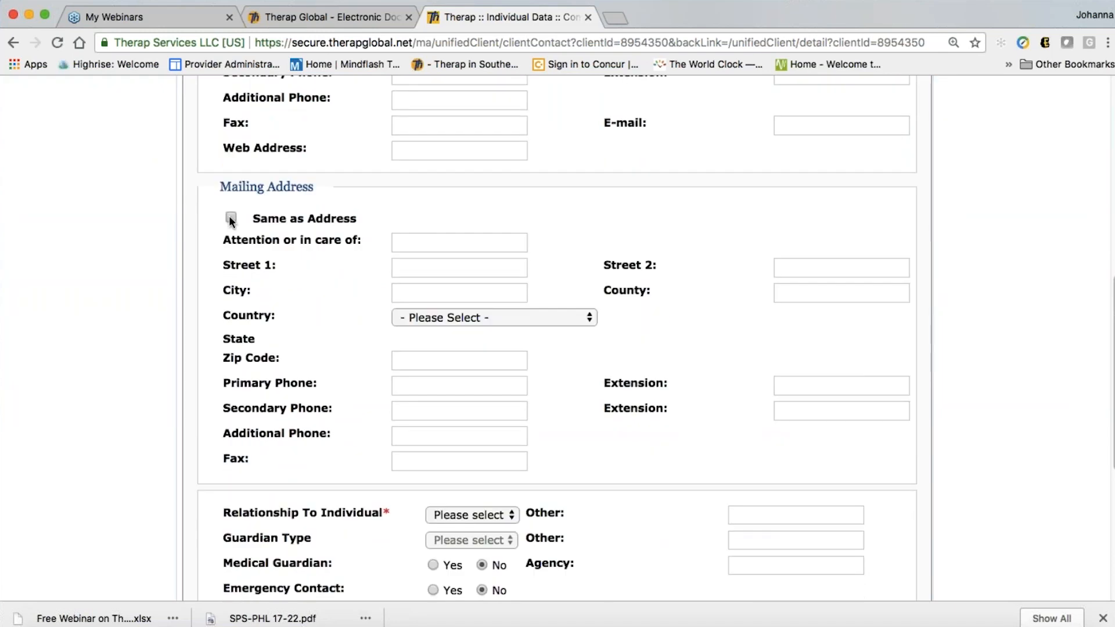
# Copy the main address into the mailing address and set the relationship to Parent
pyautogui.click(231, 219)
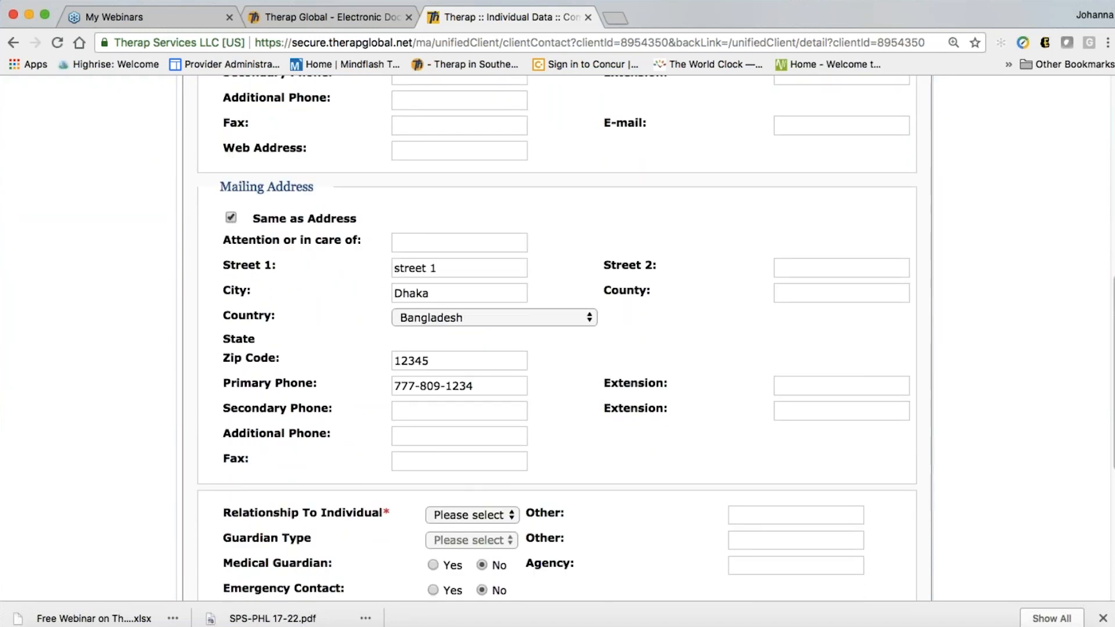
pyautogui.scroll(-1, 557, 337)
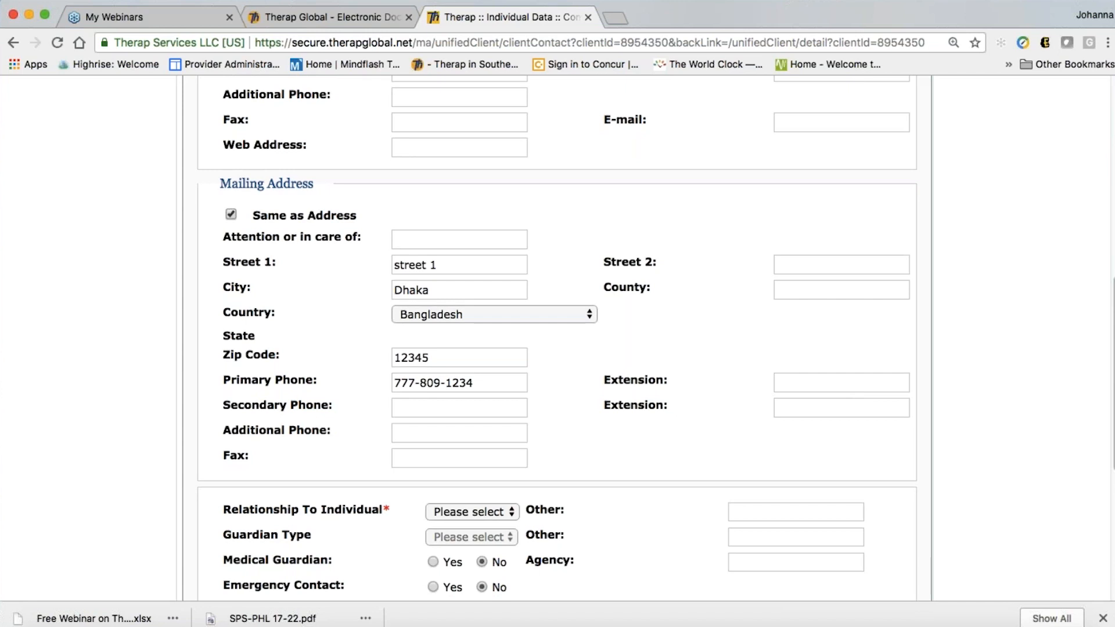
pyautogui.scroll(-5, 557, 337)
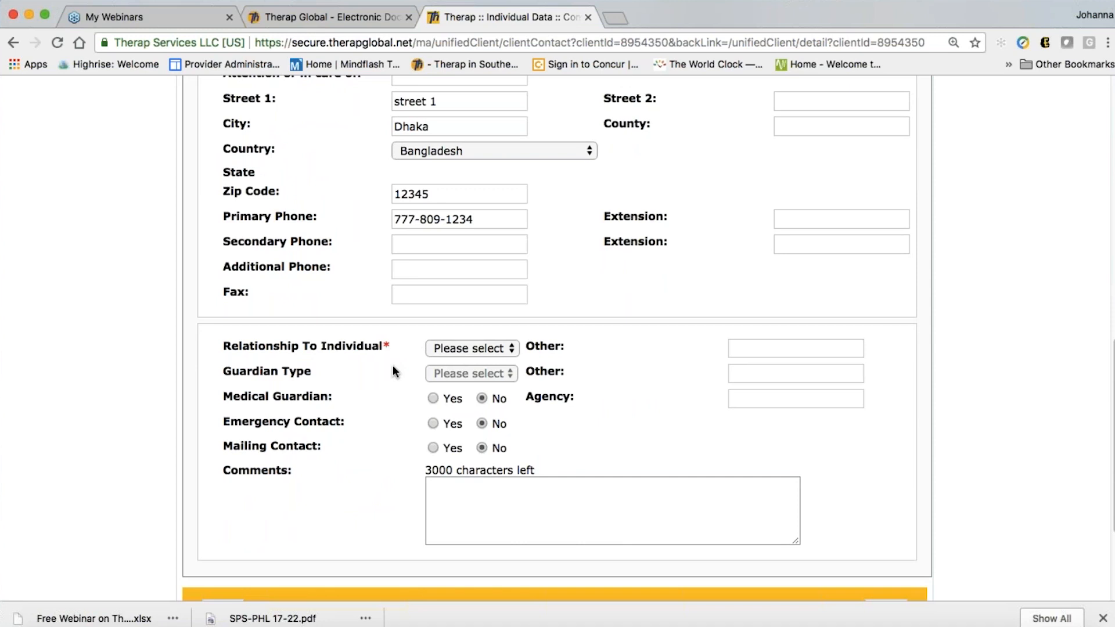
pyautogui.click(440, 348)
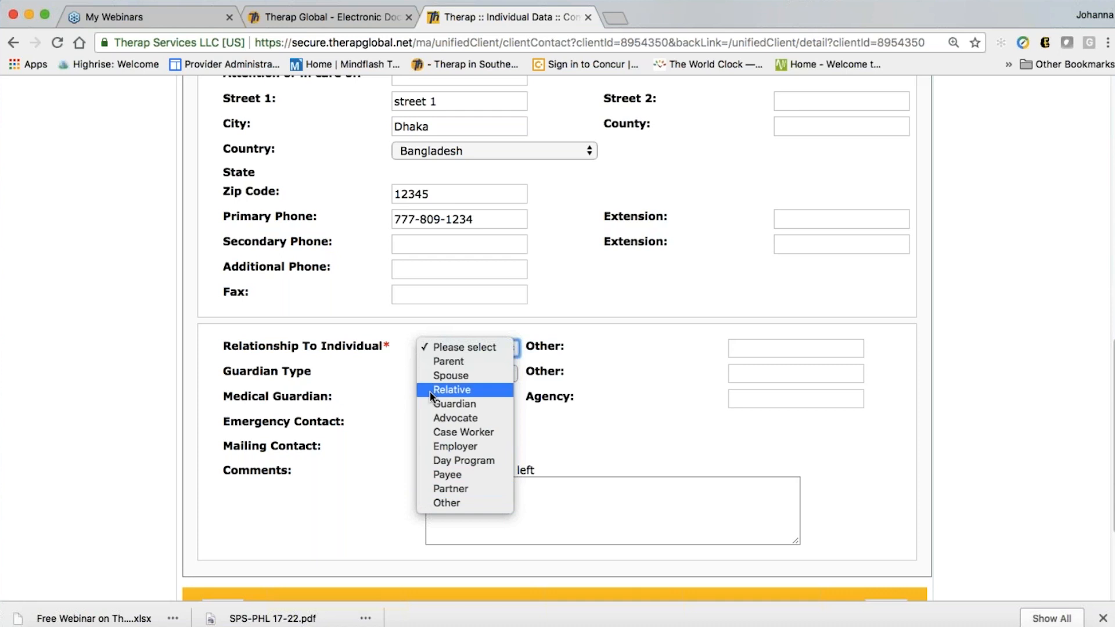
pyautogui.click(455, 362)
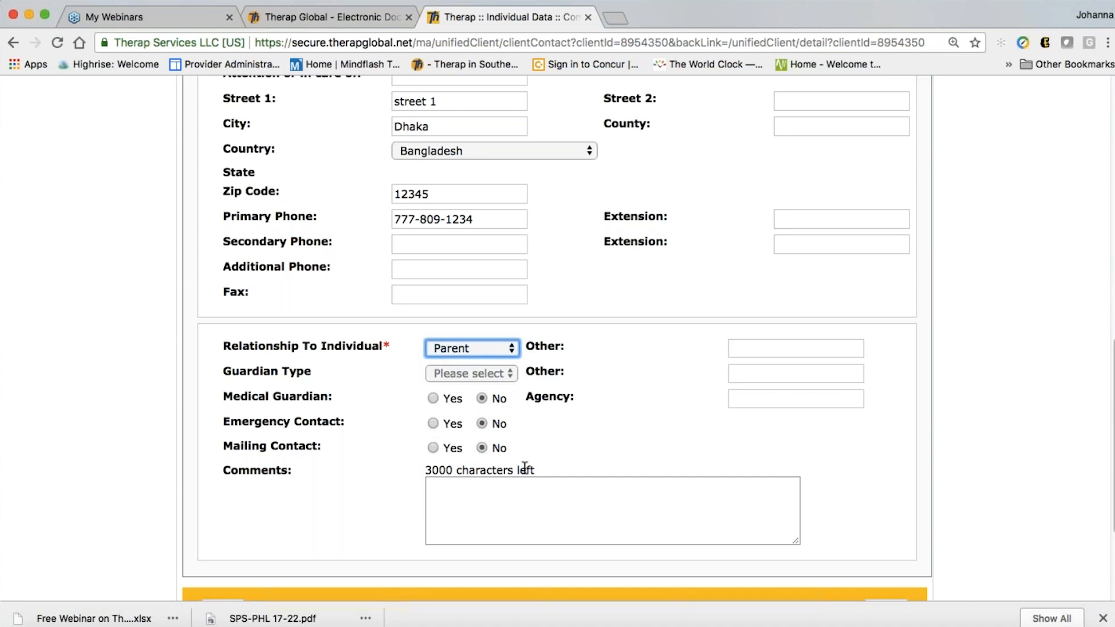
# Mark the contact Yes as emergency contact, mailing contact and medical guardian
pyautogui.click(432, 424)
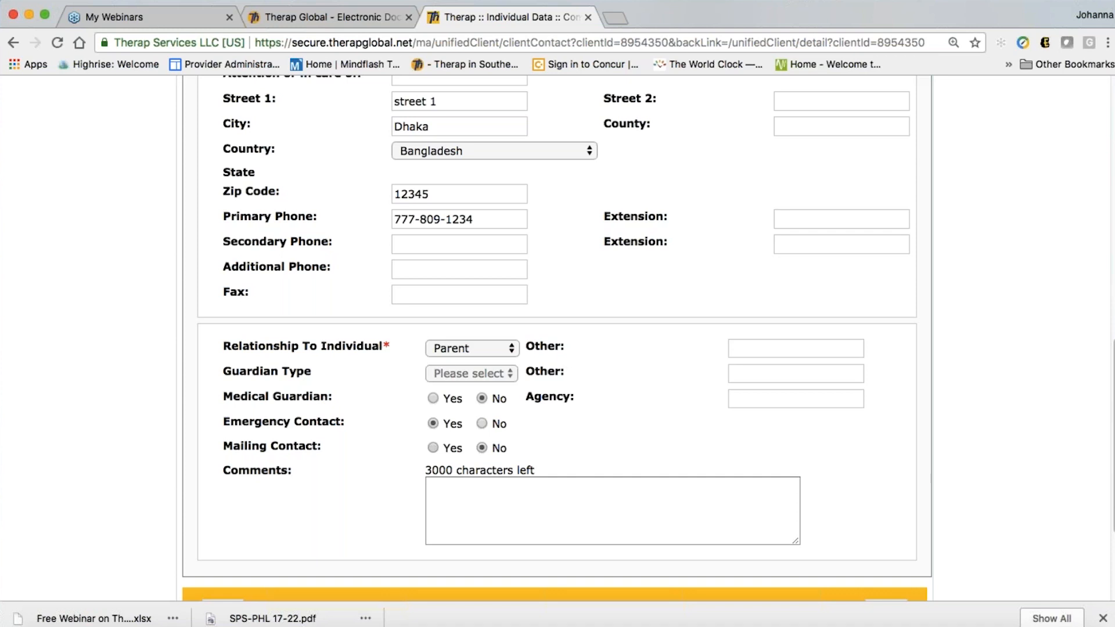
pyautogui.click(433, 447)
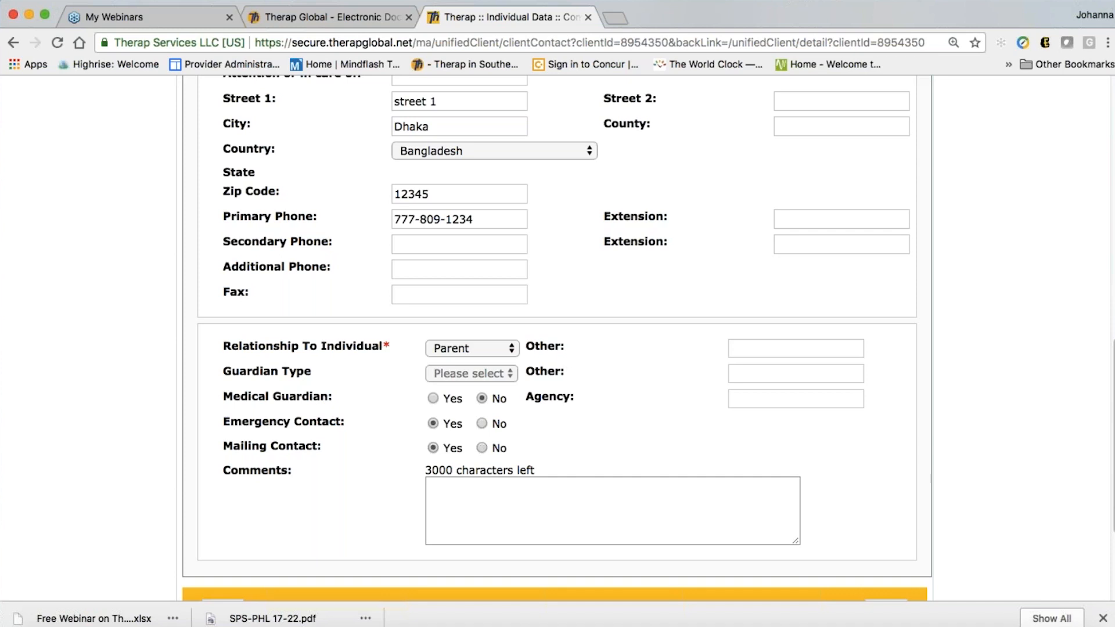
pyautogui.click(434, 398)
pyautogui.click(795, 399)
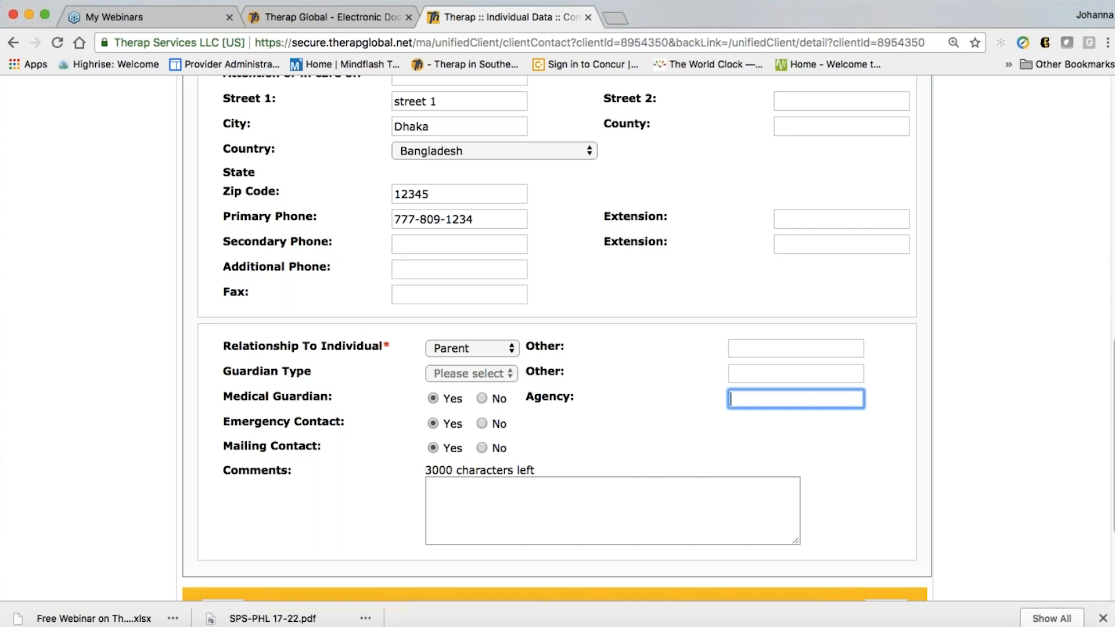
pyautogui.scroll(-1, 785, 407)
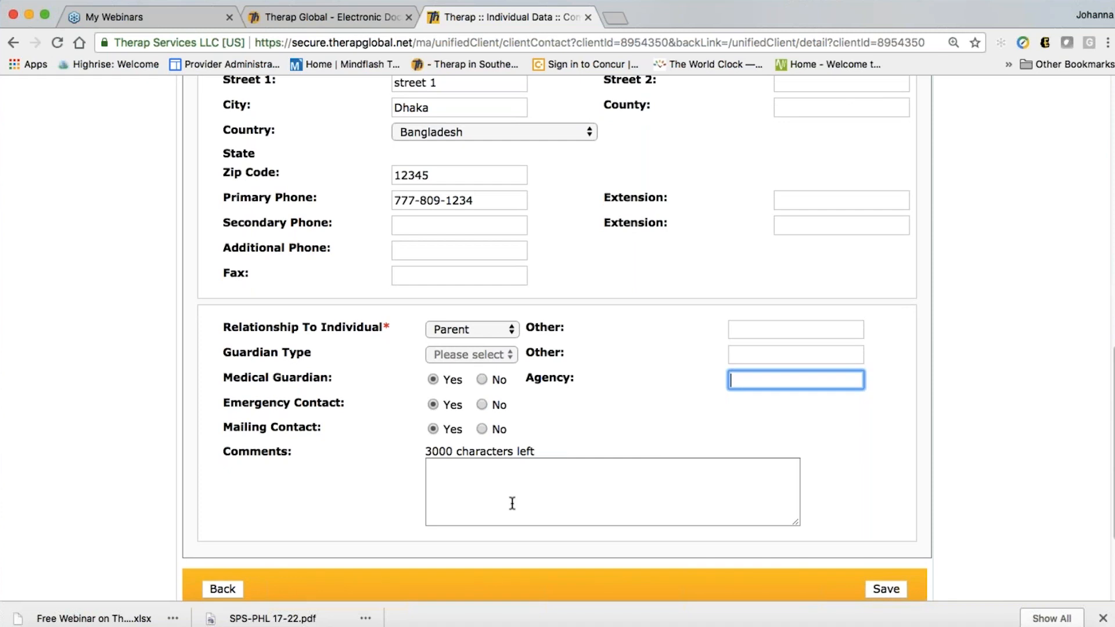
pyautogui.click(456, 488)
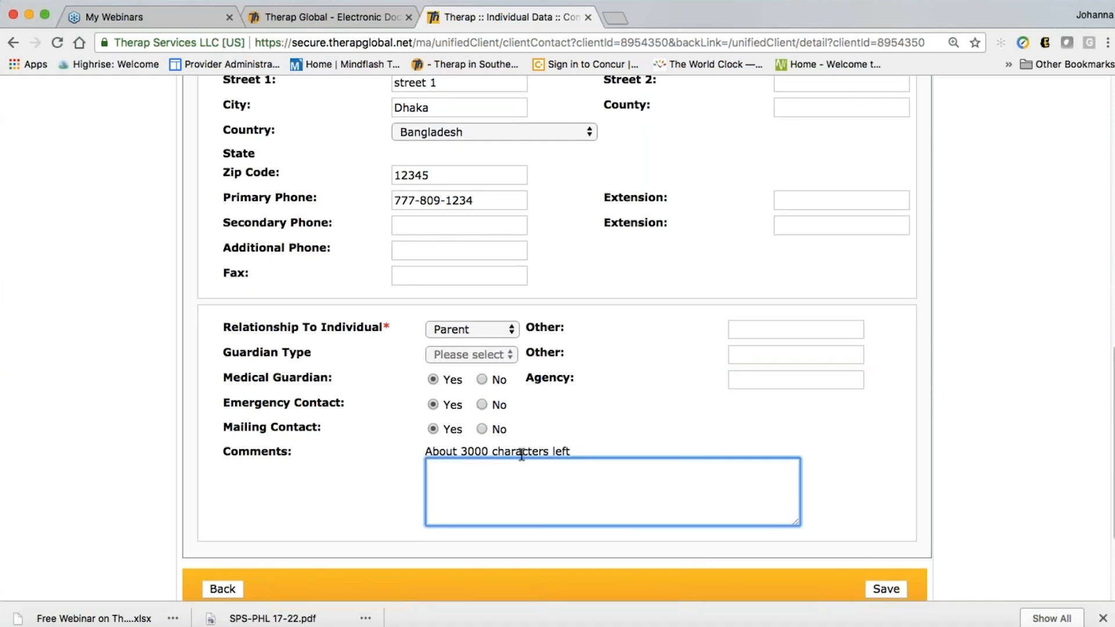
pyautogui.scroll(2, 556, 337)
pyautogui.scroll(-5, 637, 488)
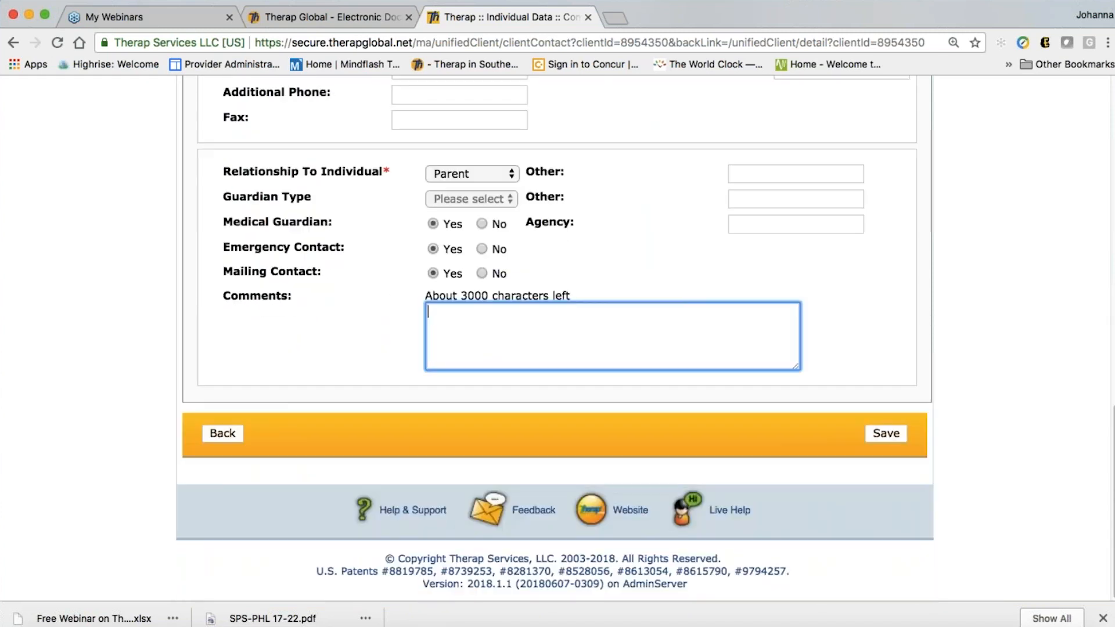
# Save the new Parent contact and review it under Individual Contacts
pyautogui.click(884, 434)
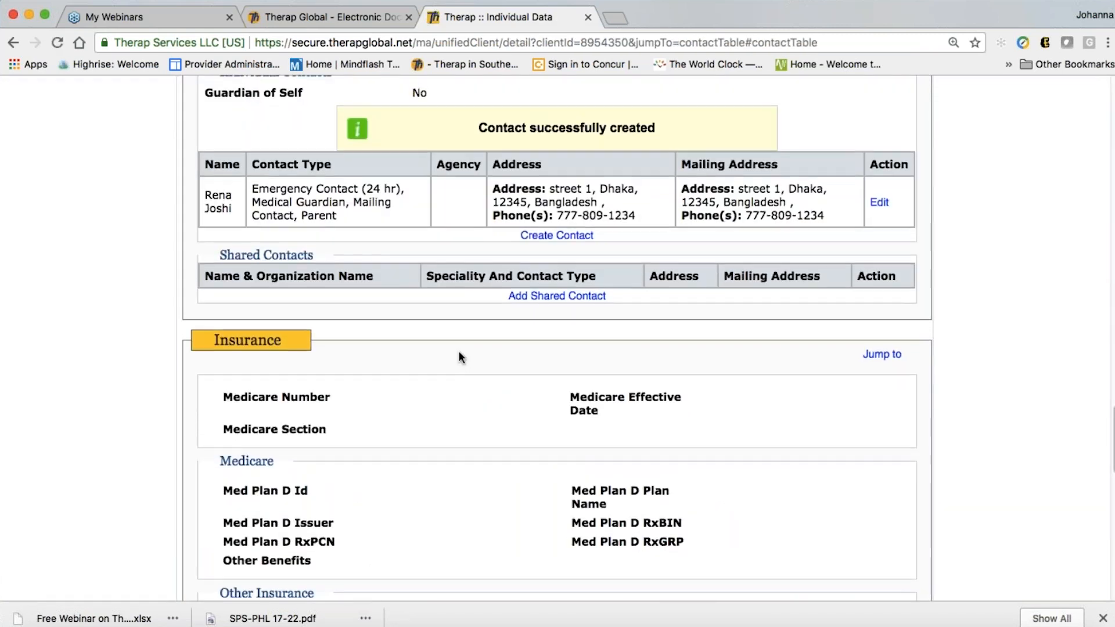
pyautogui.scroll(2, 459, 356)
pyautogui.scroll(1, 451, 356)
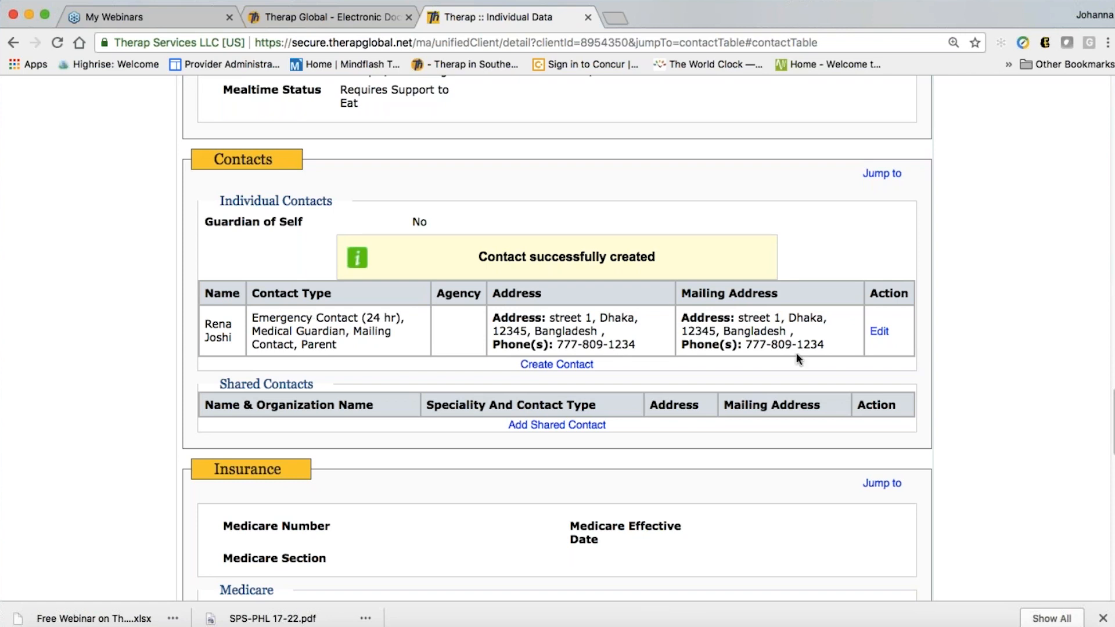
pyautogui.scroll(-1, 636, 357)
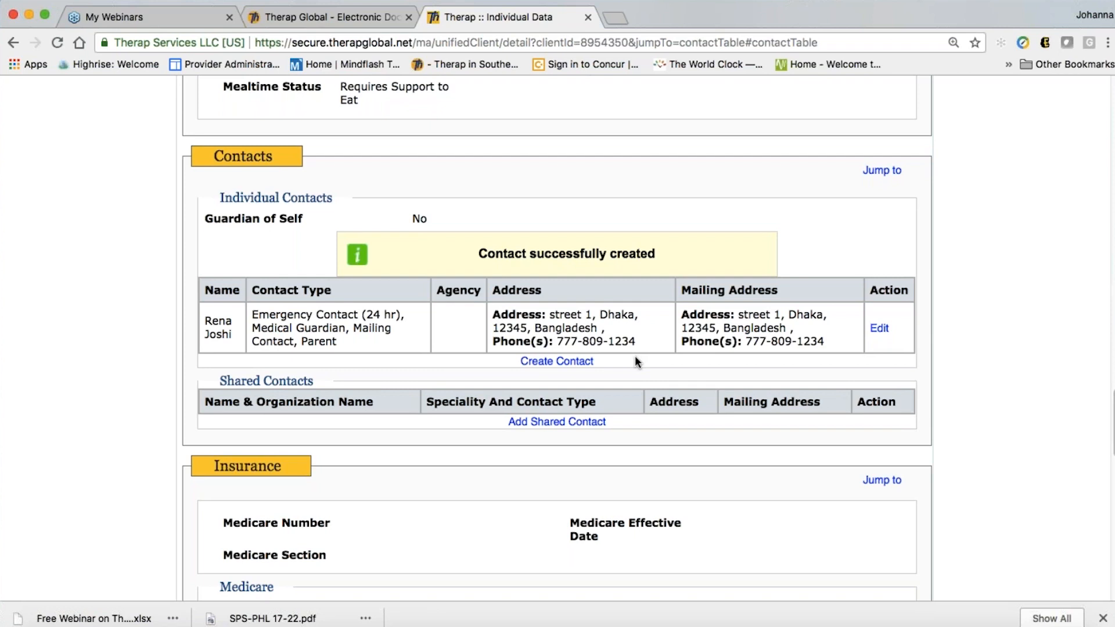
pyautogui.scroll(-3, 545, 439)
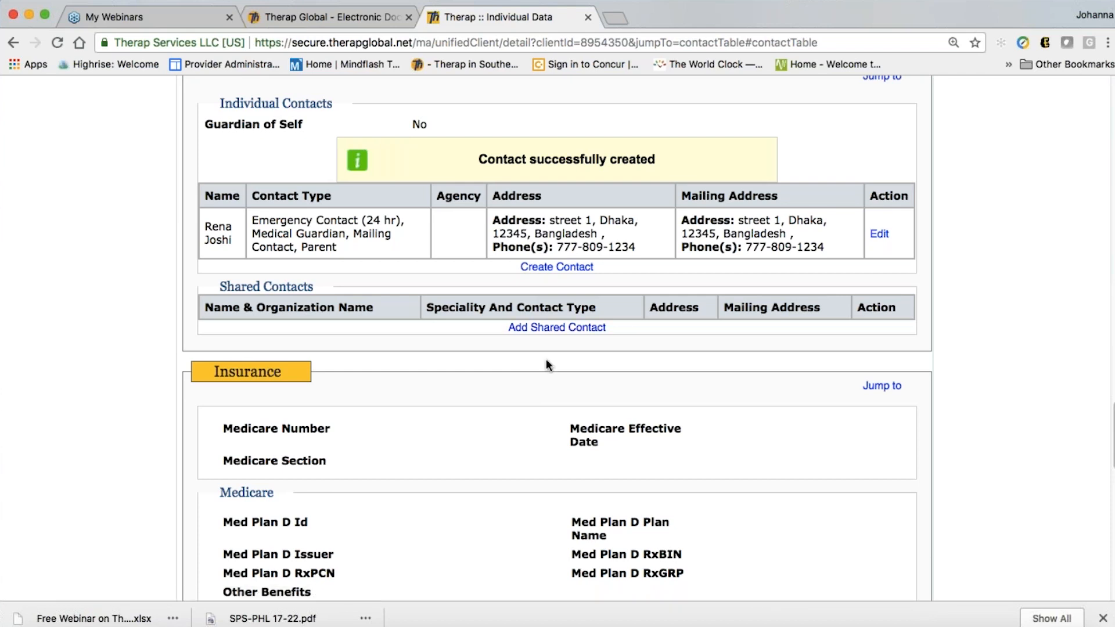
# Preview the Add Shared Contact list and close it without adding anyone
pyautogui.click(588, 328)
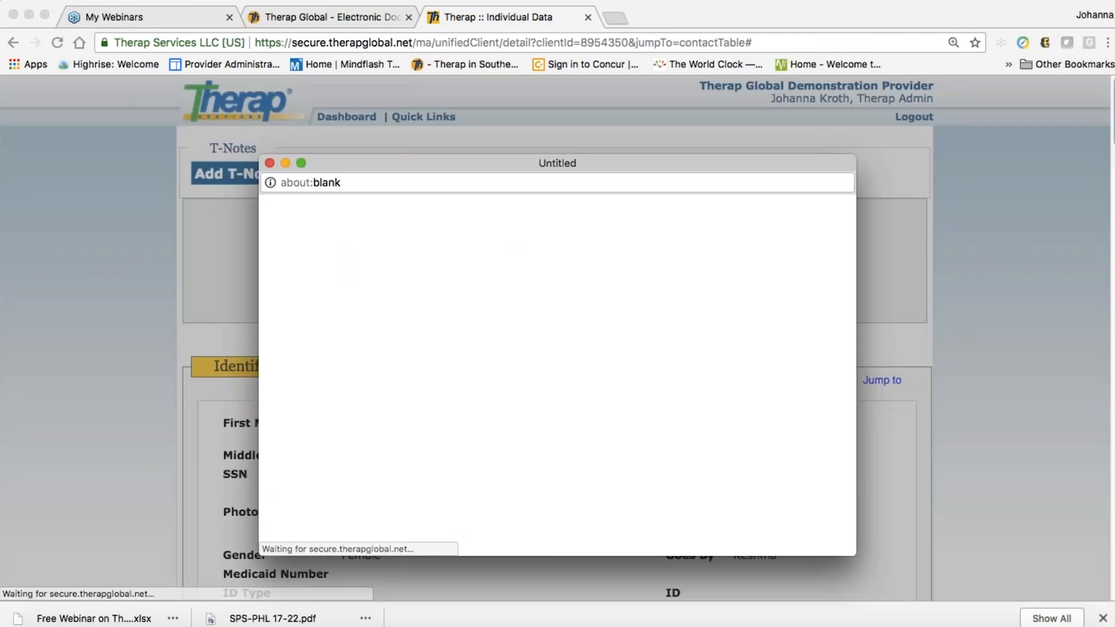
pyautogui.scroll(-1, 557, 378)
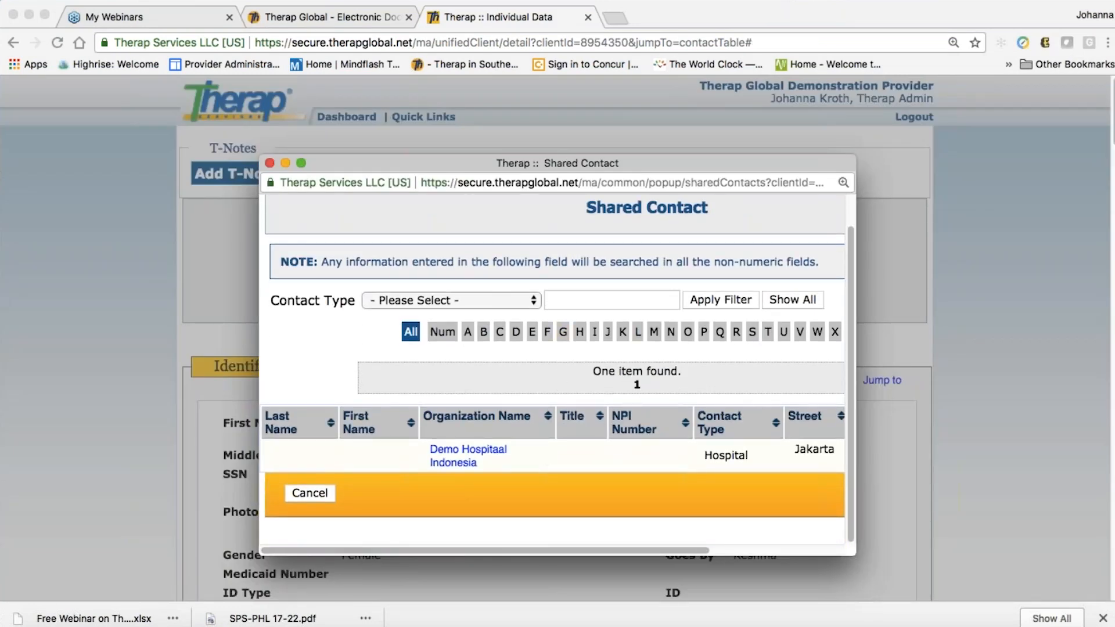
pyautogui.click(270, 163)
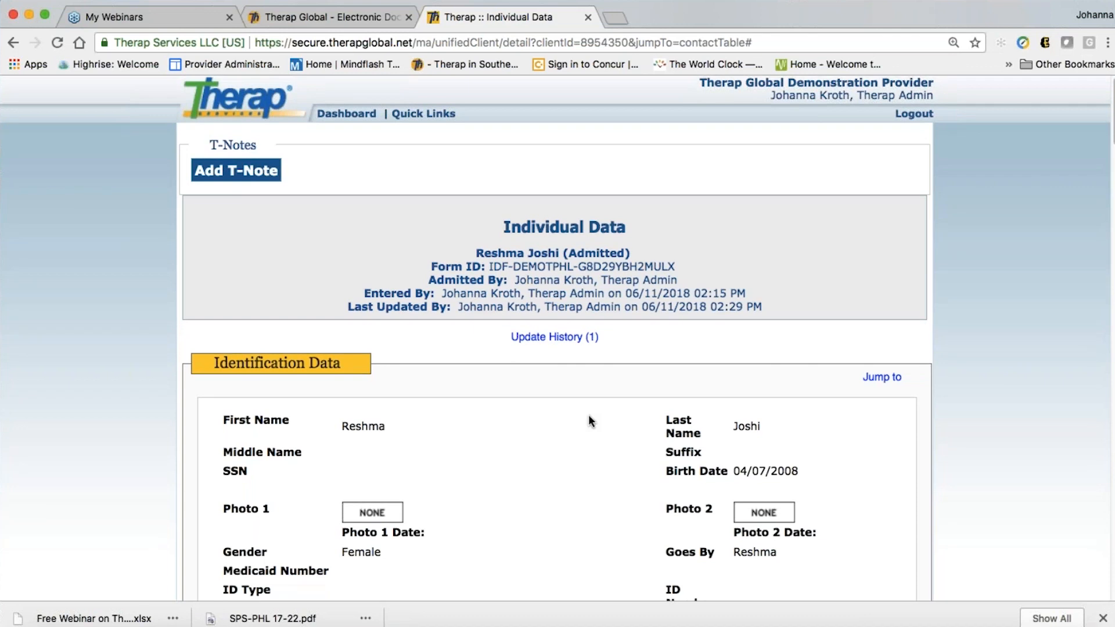
pyautogui.scroll(-9, 588, 414)
pyautogui.scroll(-15, 588, 415)
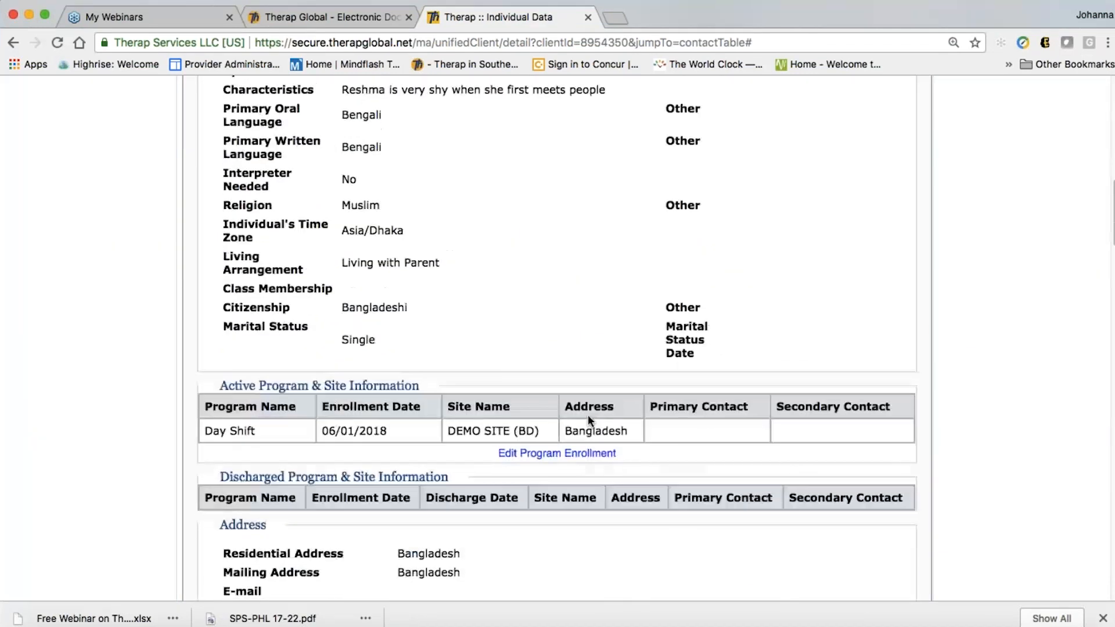
pyautogui.scroll(-10, 588, 414)
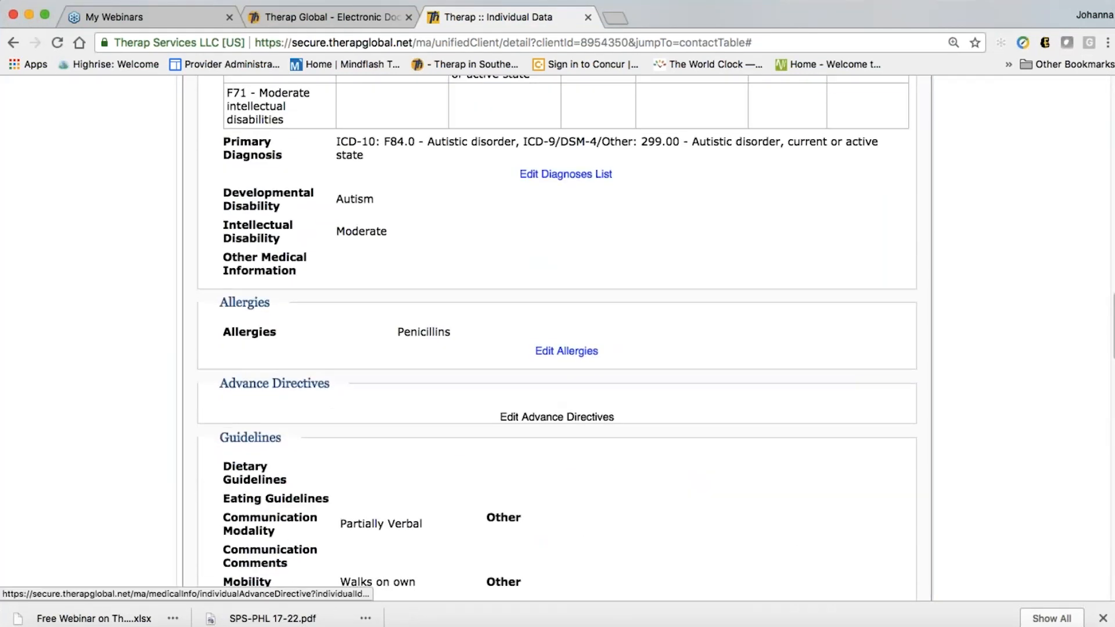
pyautogui.scroll(-8, 558, 340)
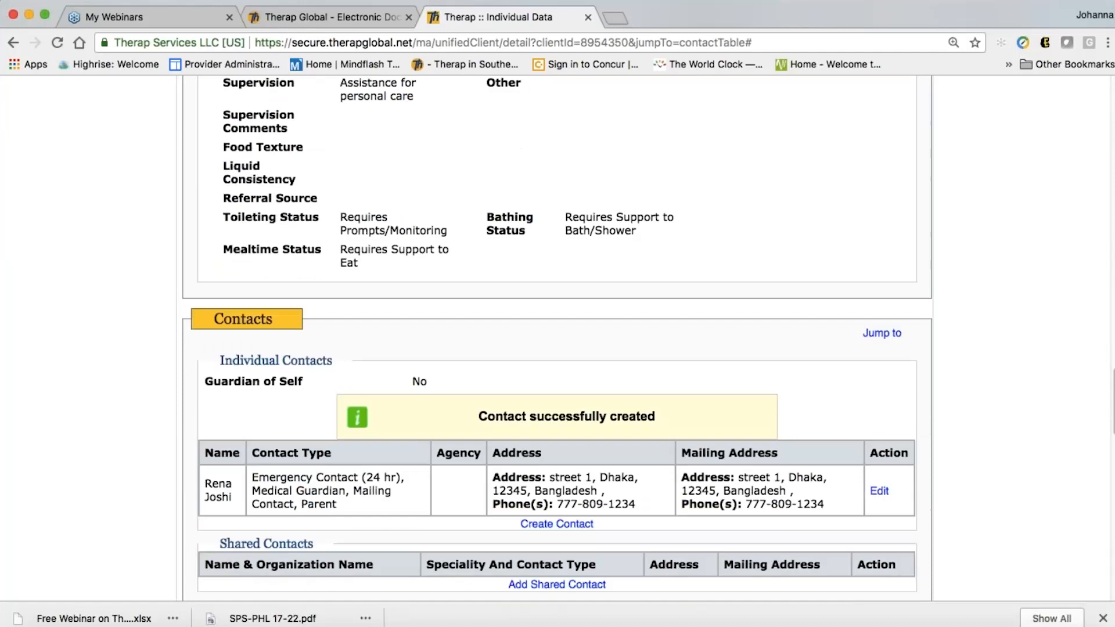
pyautogui.scroll(-9, 554, 328)
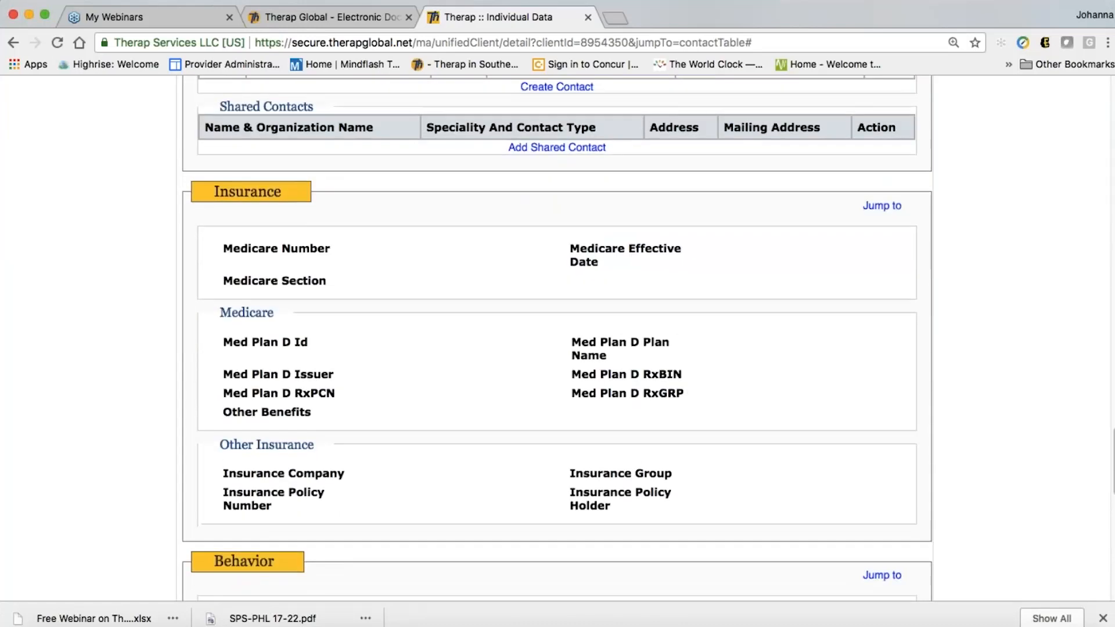
pyautogui.scroll(-1, 688, 424)
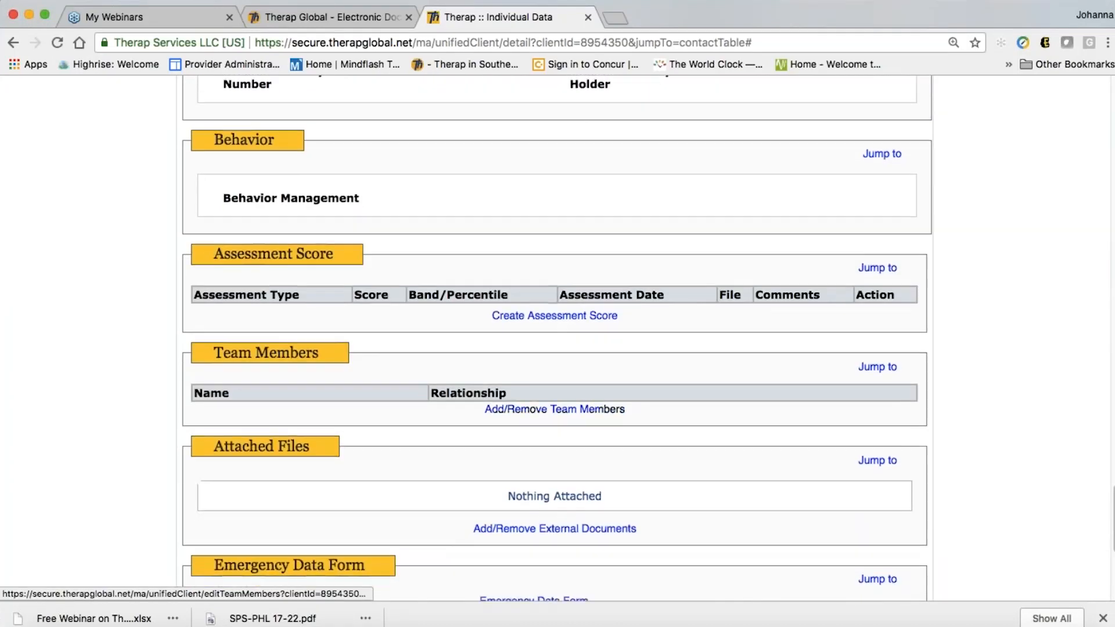
pyautogui.scroll(-1, 689, 425)
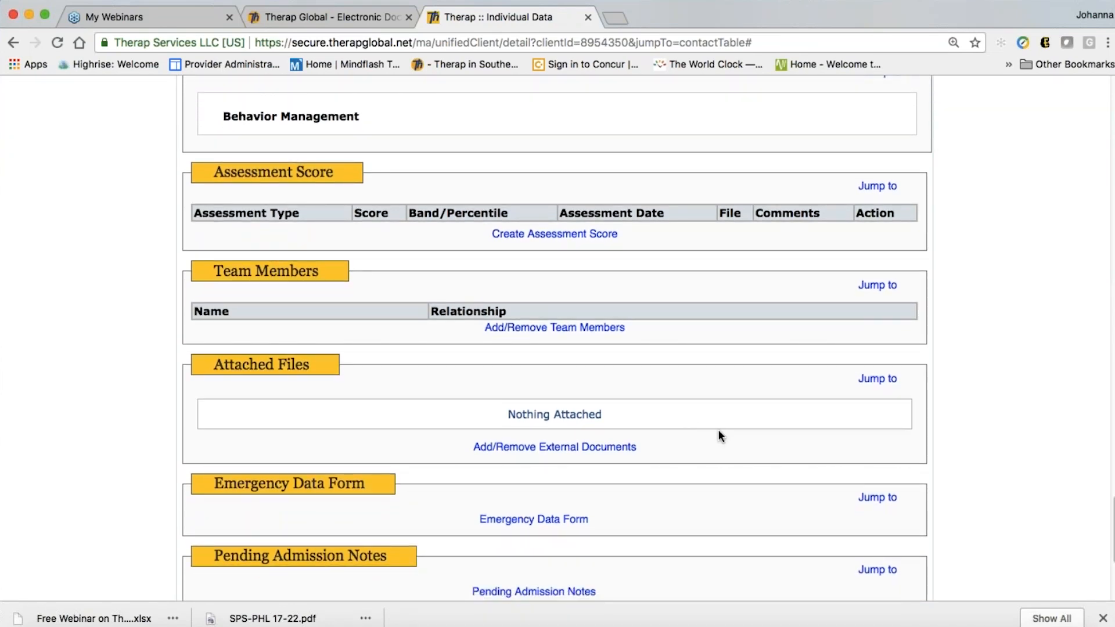
pyautogui.scroll(-1, 719, 437)
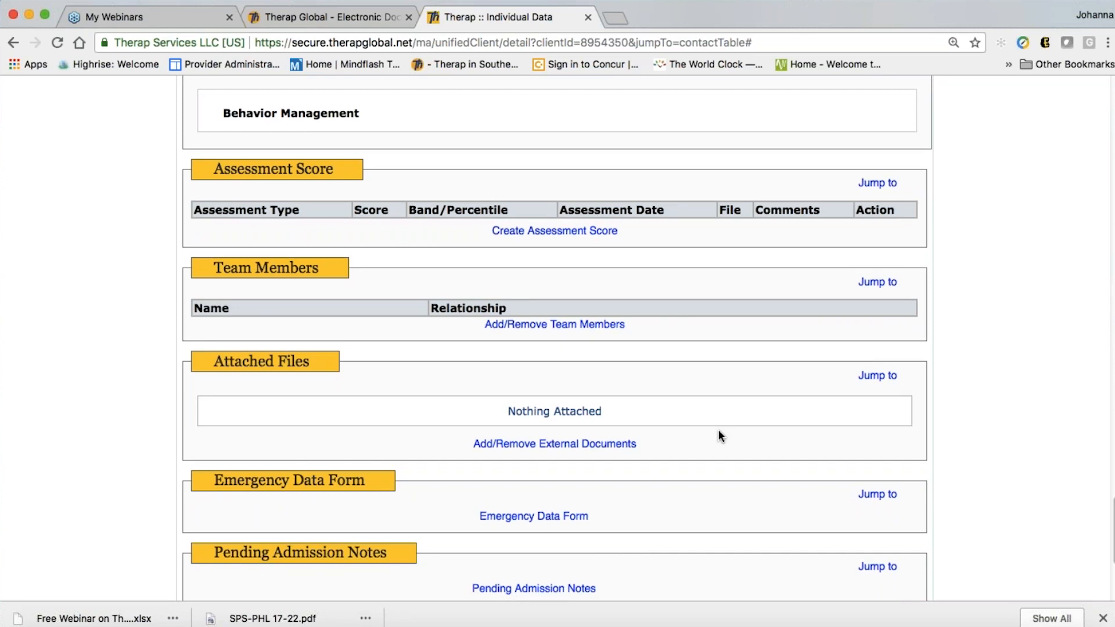
pyautogui.scroll(-1, 719, 436)
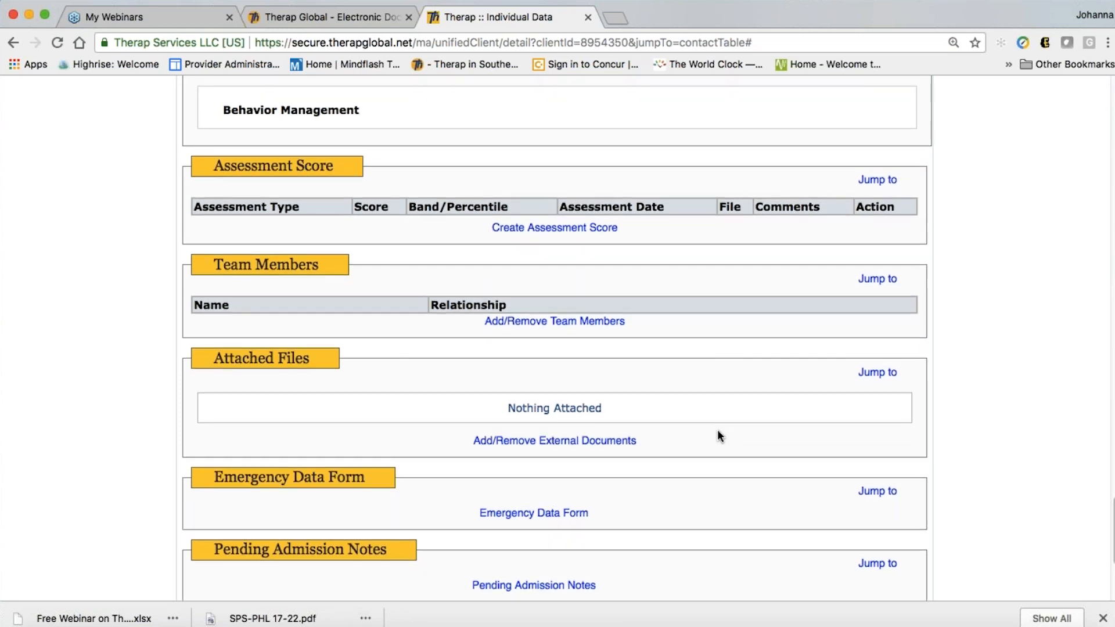
pyautogui.scroll(5, 410, 290)
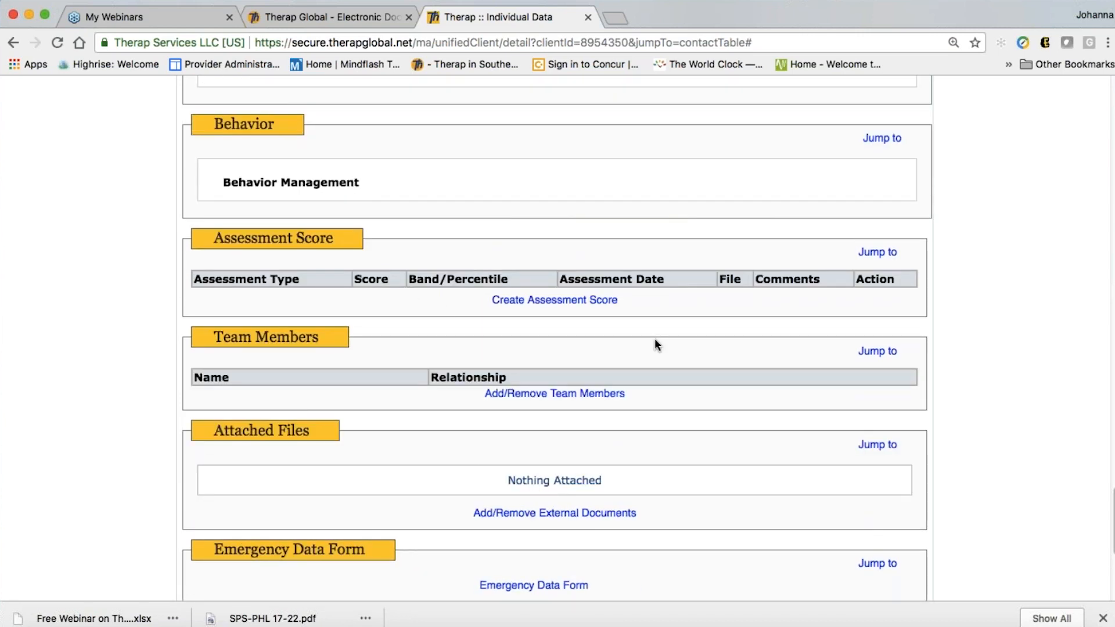
pyautogui.click(555, 301)
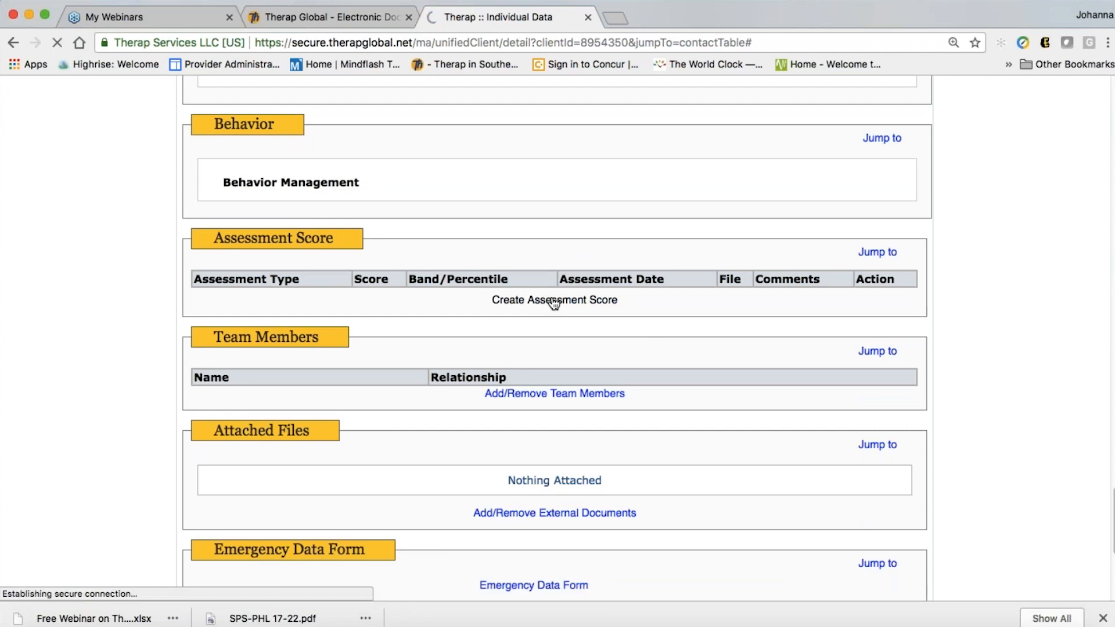
pyautogui.scroll(-3, 632, 344)
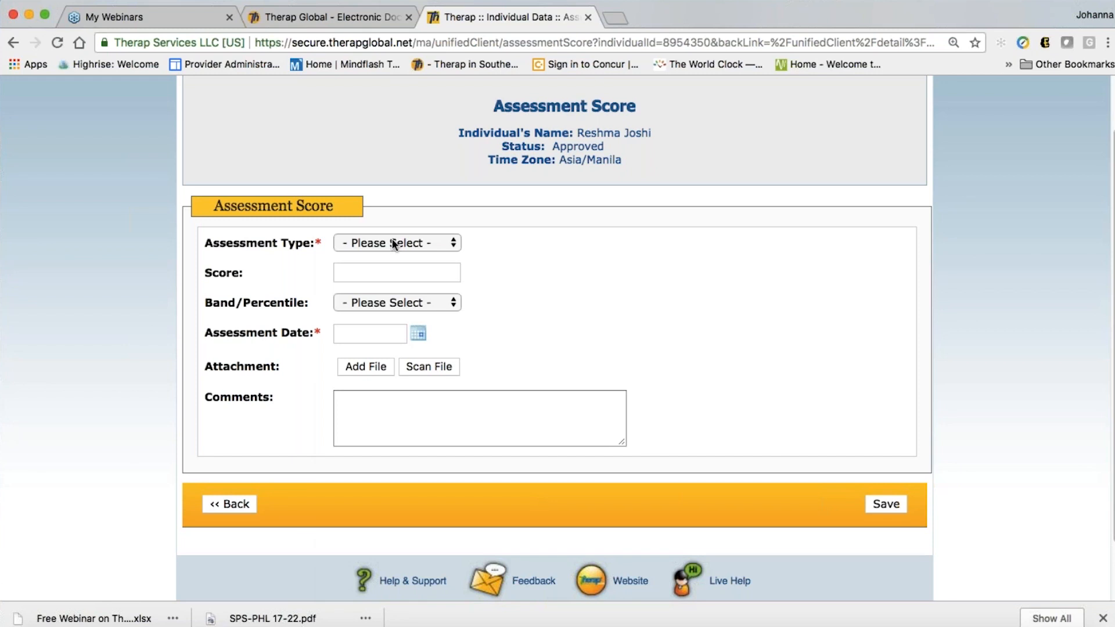
pyautogui.click(392, 243)
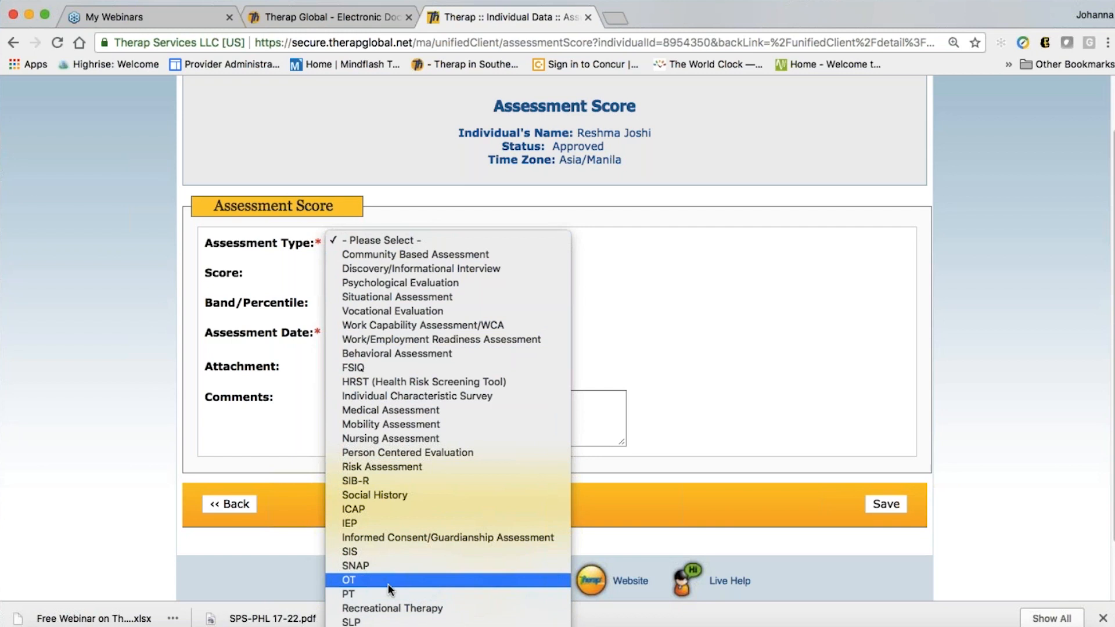
pyautogui.click(348, 239)
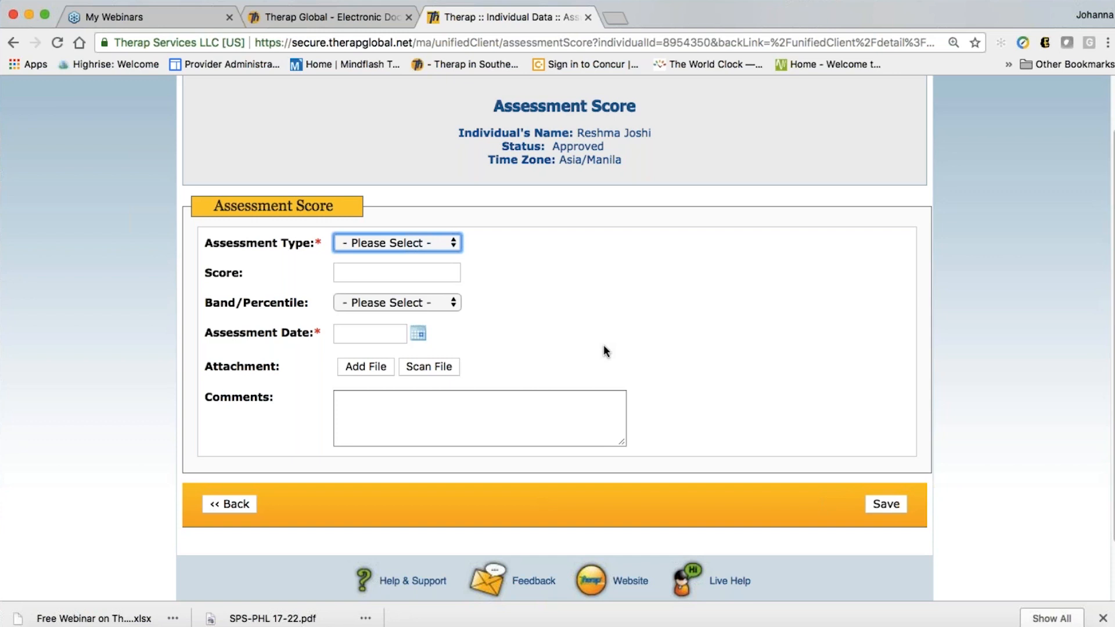
pyautogui.click(234, 503)
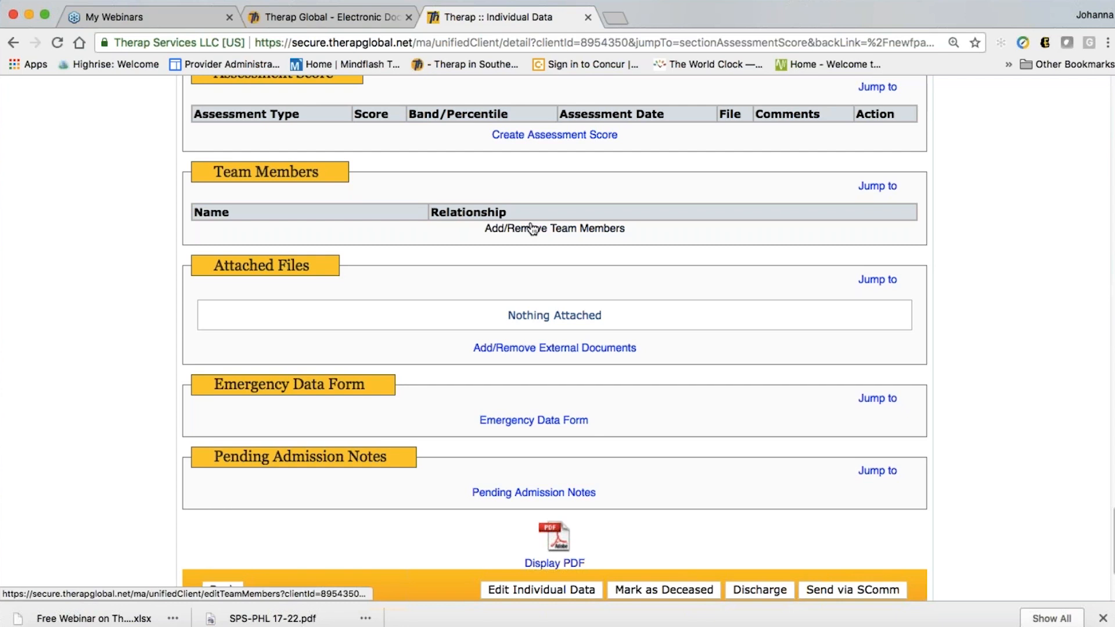
pyautogui.scroll(-1, 713, 298)
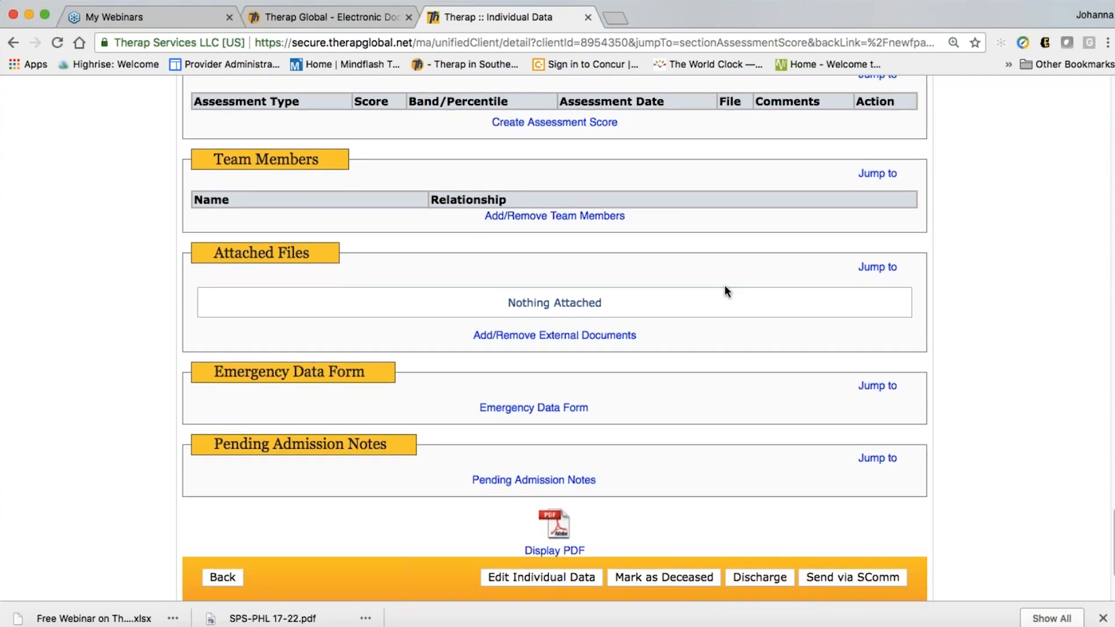
pyautogui.scroll(-3, 724, 285)
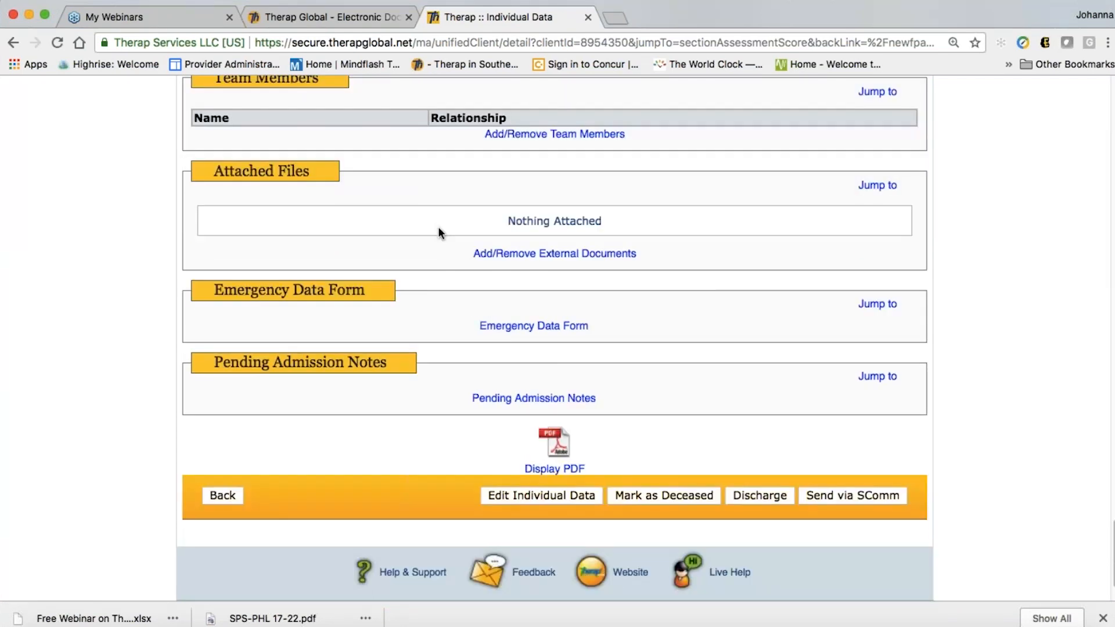
pyautogui.click(541, 254)
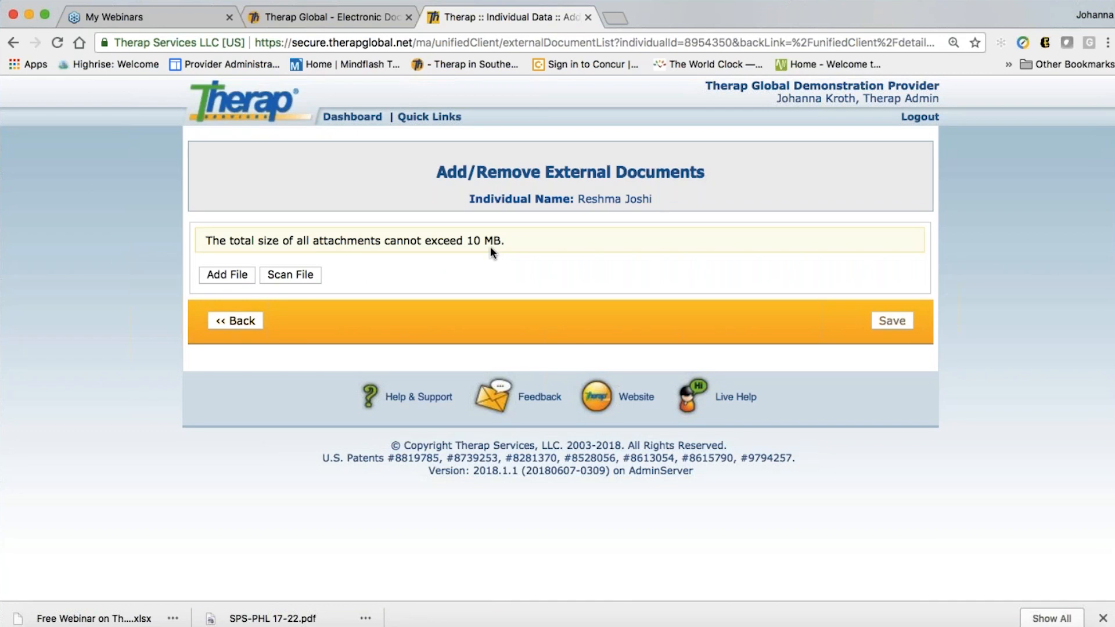
pyautogui.click(239, 320)
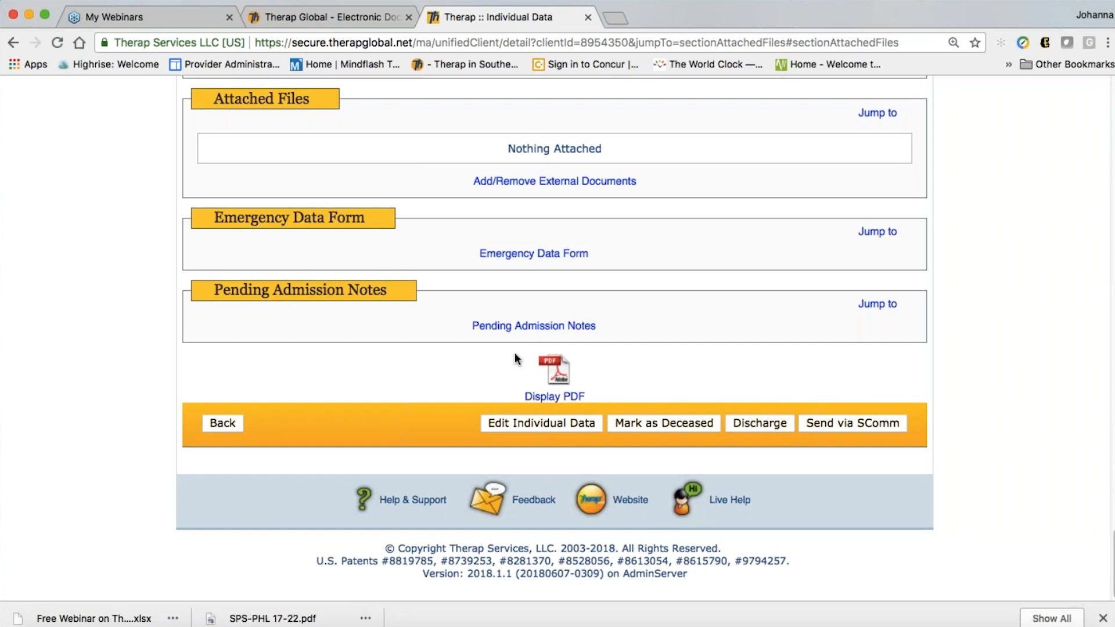
pyautogui.scroll(2, 515, 358)
pyautogui.scroll(1, 426, 280)
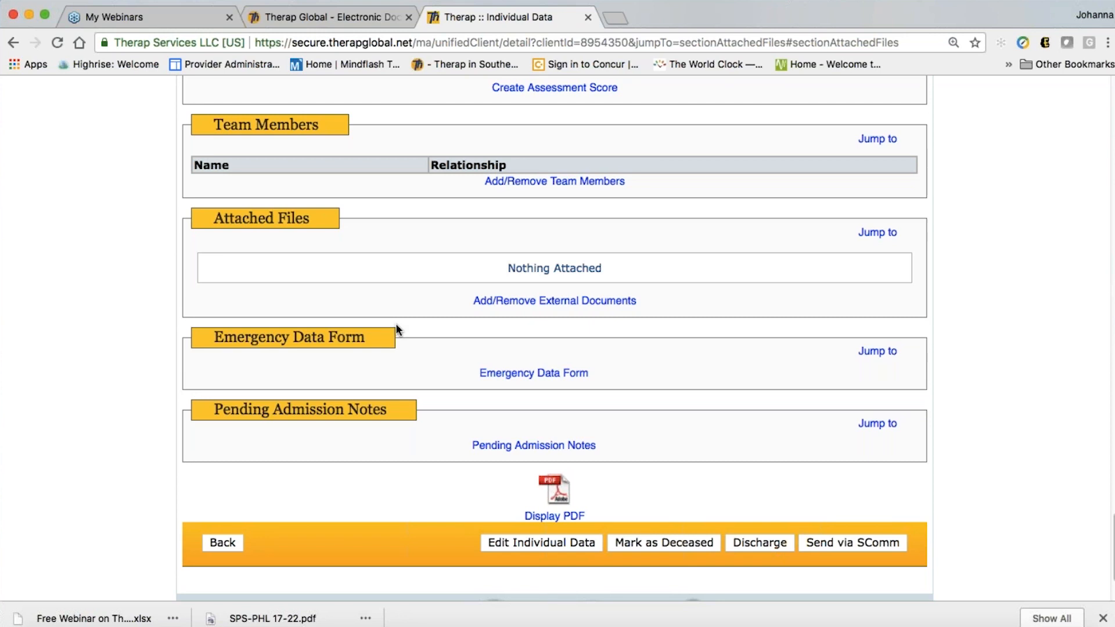
pyautogui.scroll(-1, 423, 393)
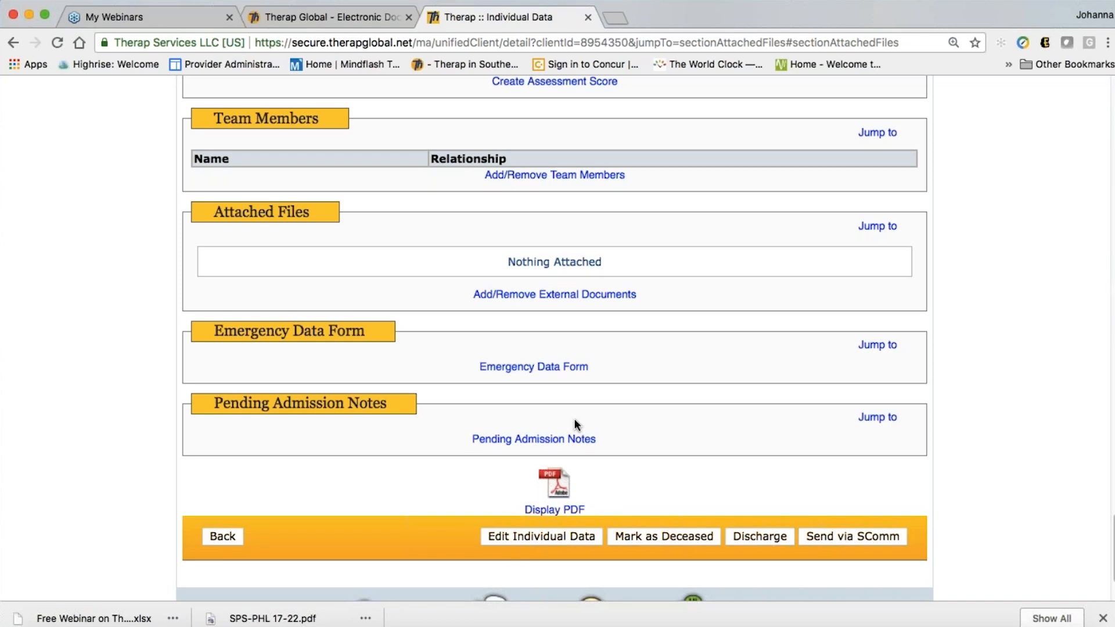
pyautogui.click(541, 371)
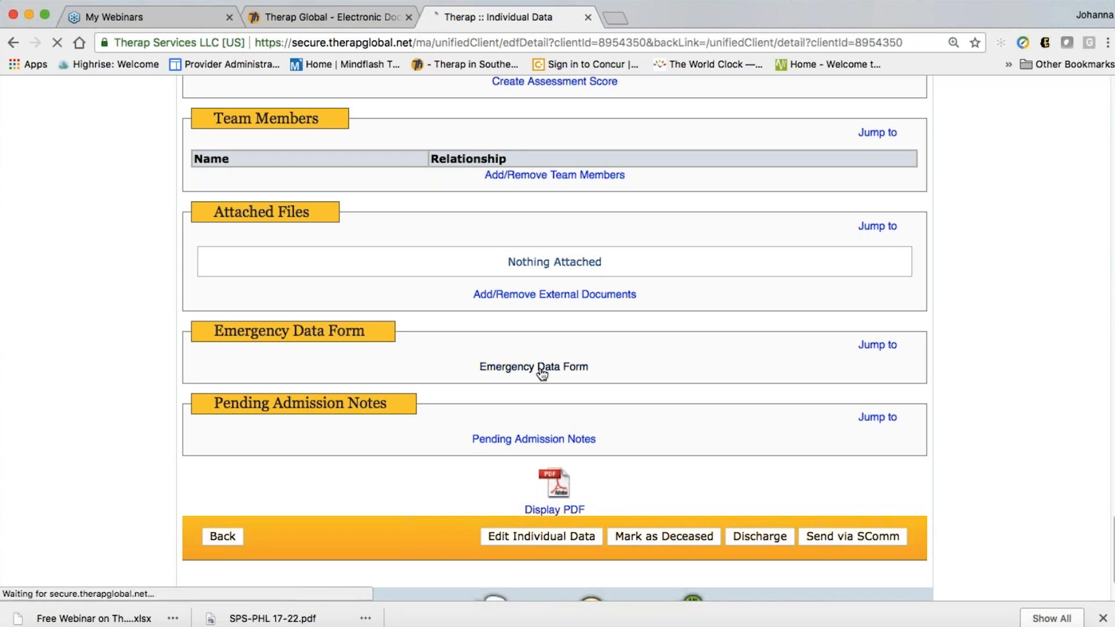
pyautogui.scroll(-3, 523, 488)
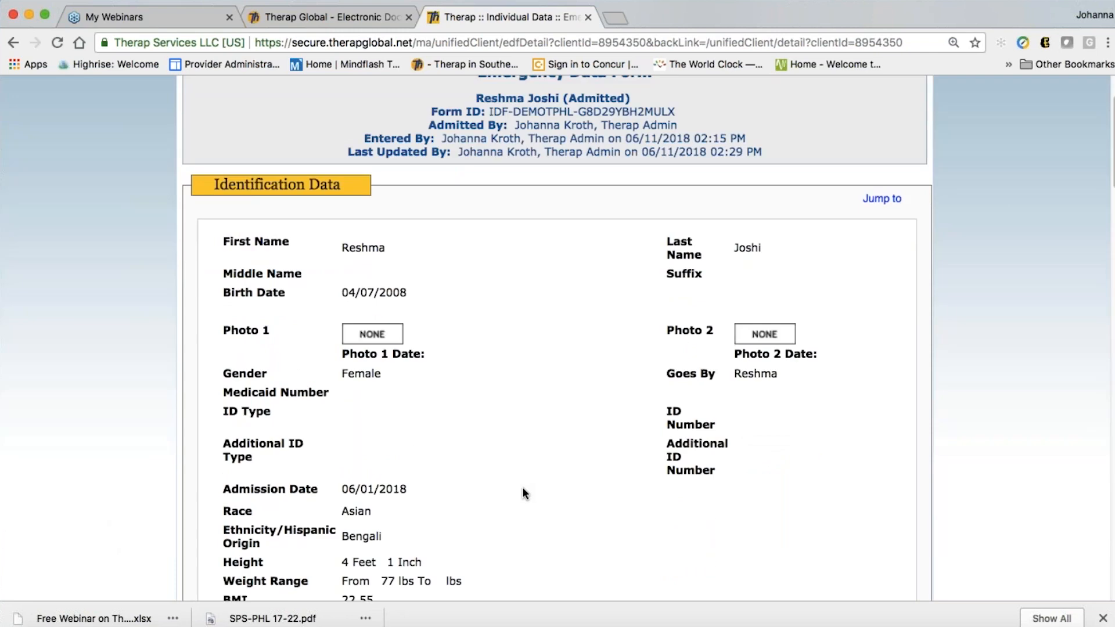
pyautogui.scroll(-5, 523, 491)
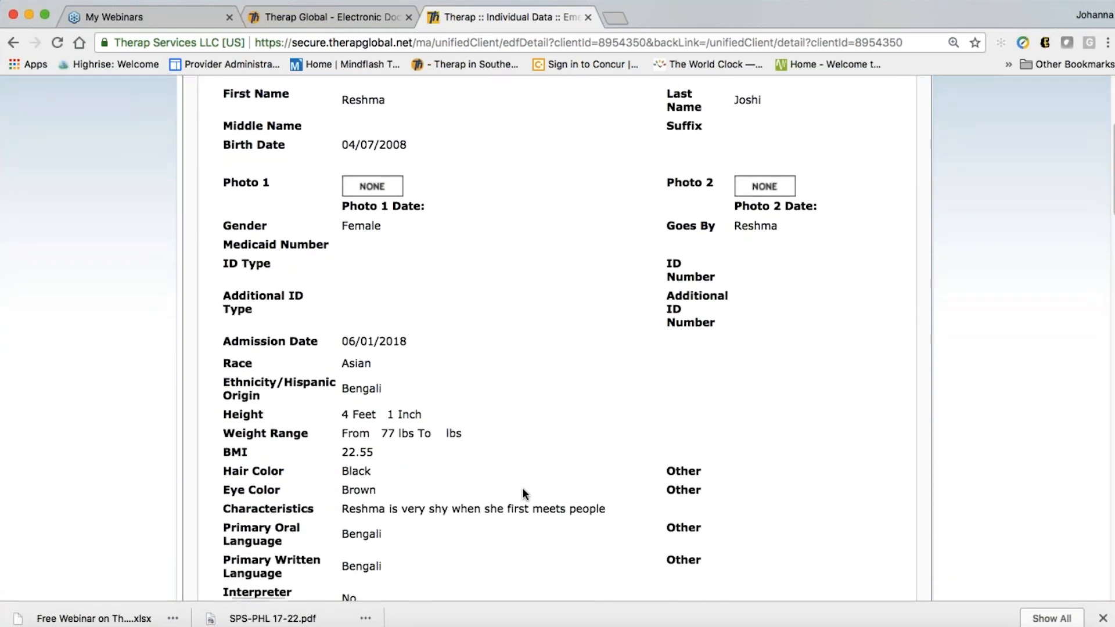
pyautogui.scroll(-3, 525, 493)
pyautogui.scroll(-4, 525, 493)
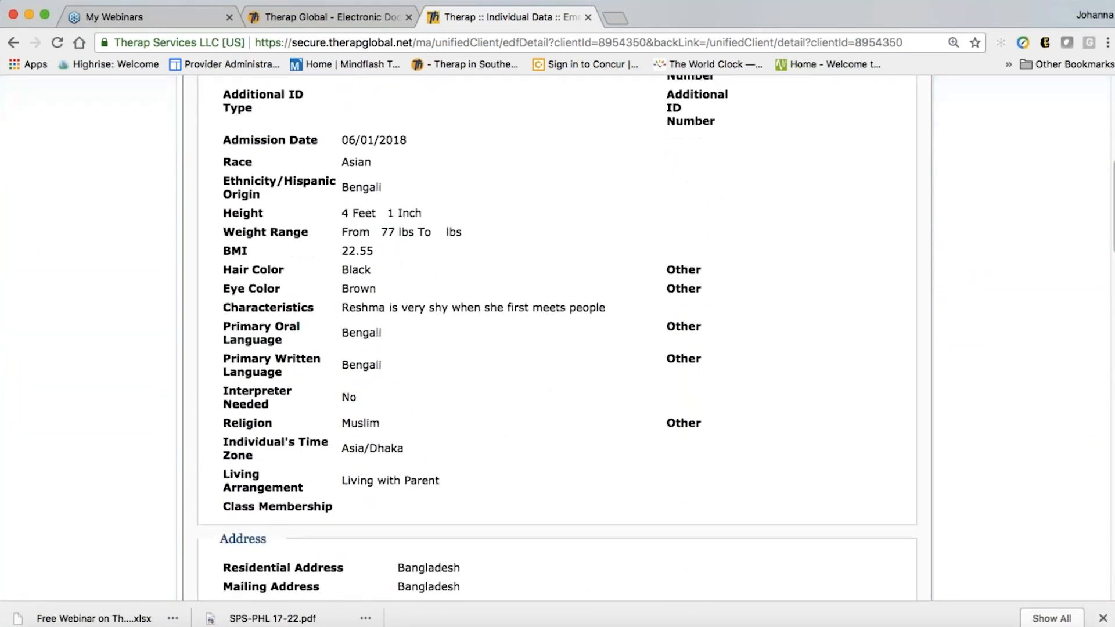
pyautogui.scroll(-9, 524, 494)
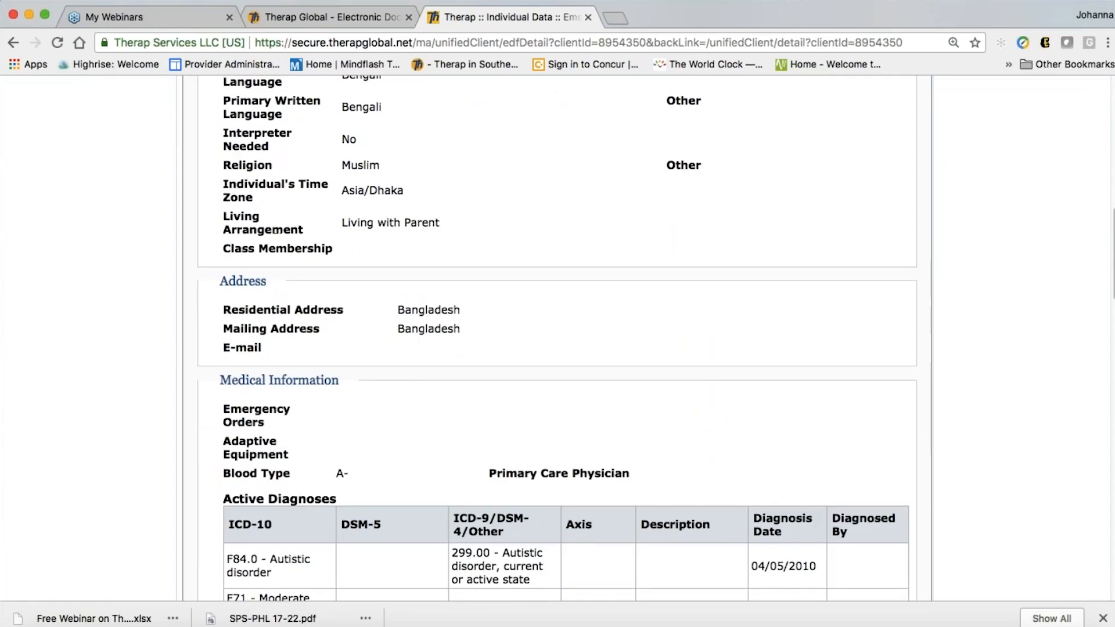
pyautogui.scroll(-9, 524, 493)
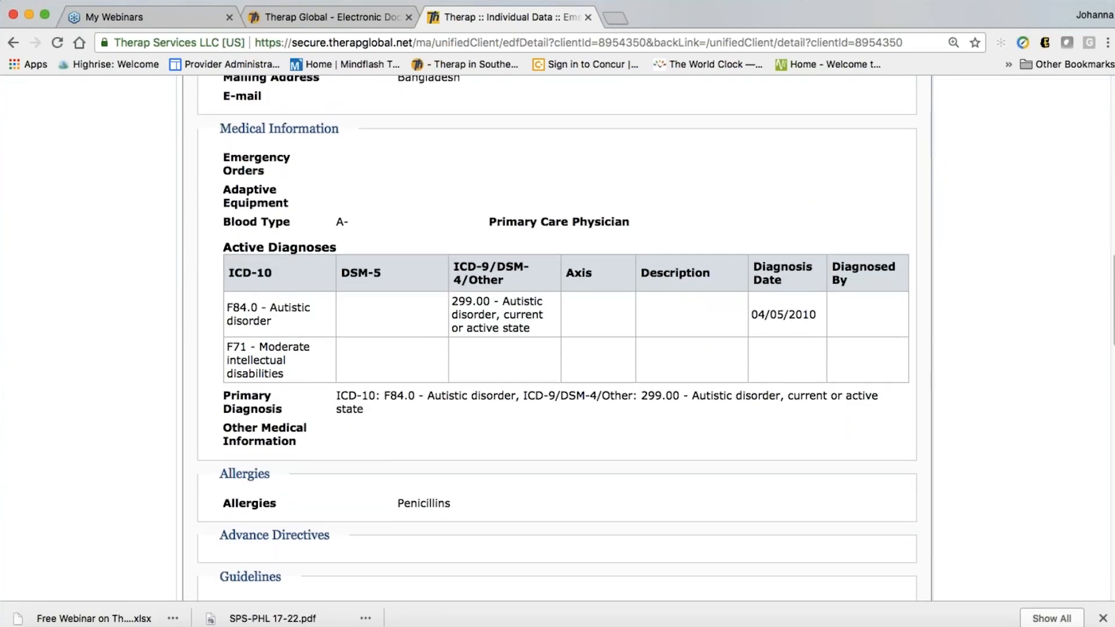
pyautogui.scroll(-11, 524, 494)
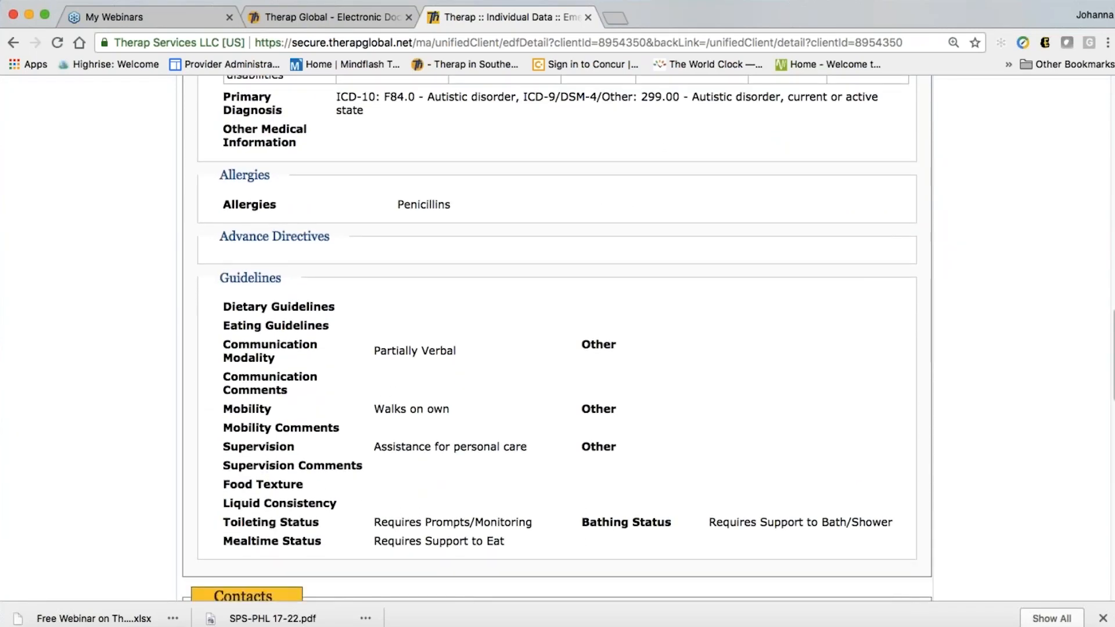
pyautogui.scroll(-8, 524, 494)
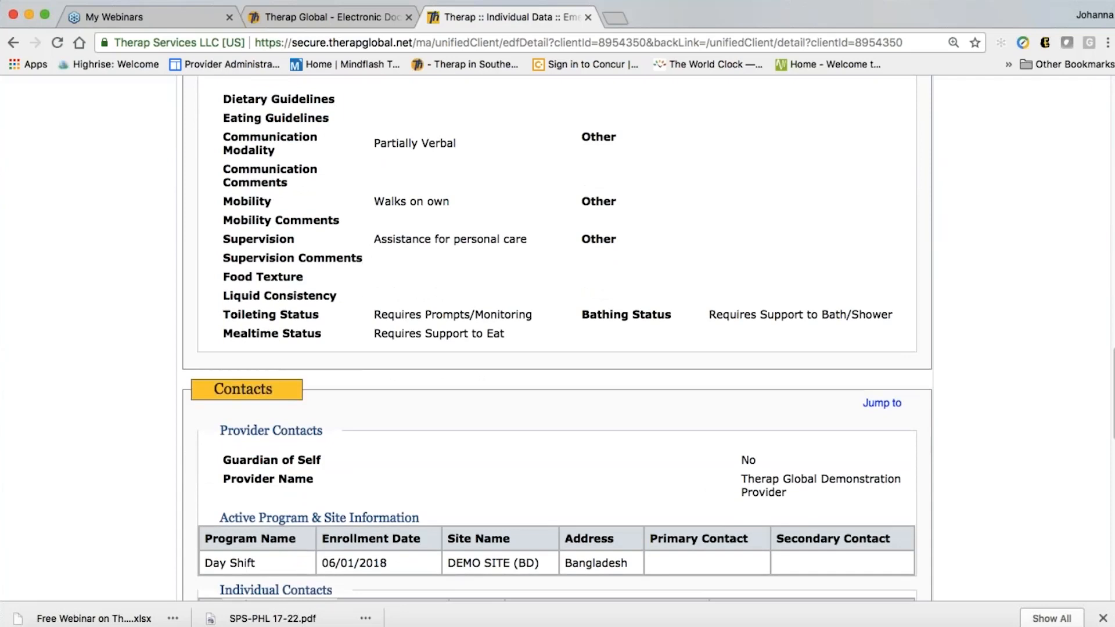
pyautogui.scroll(-6, 557, 340)
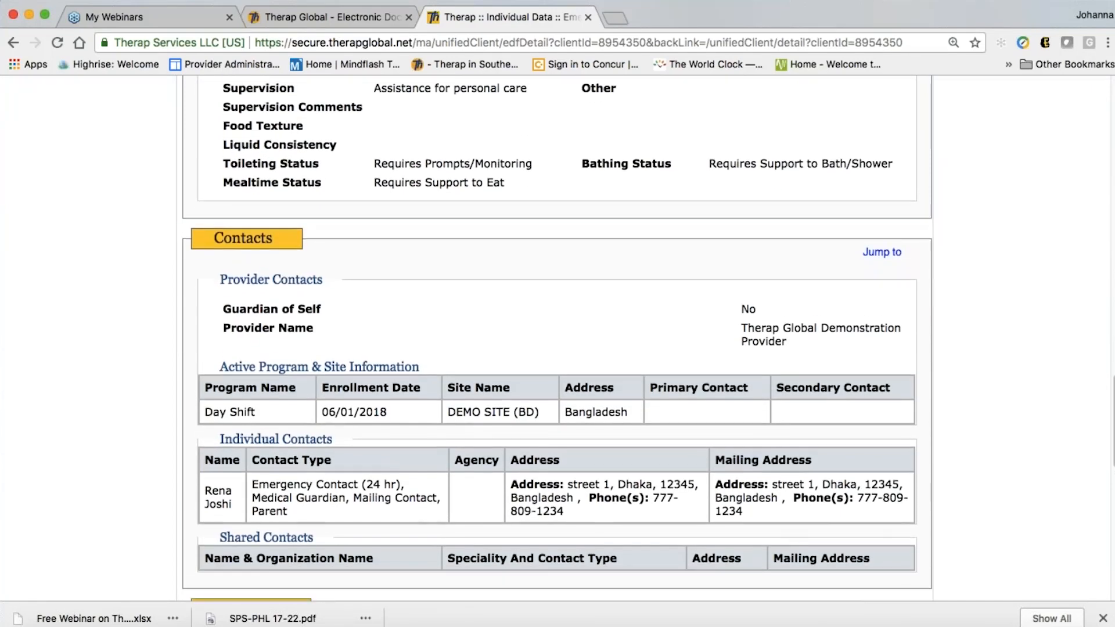
pyautogui.scroll(-3, 556, 341)
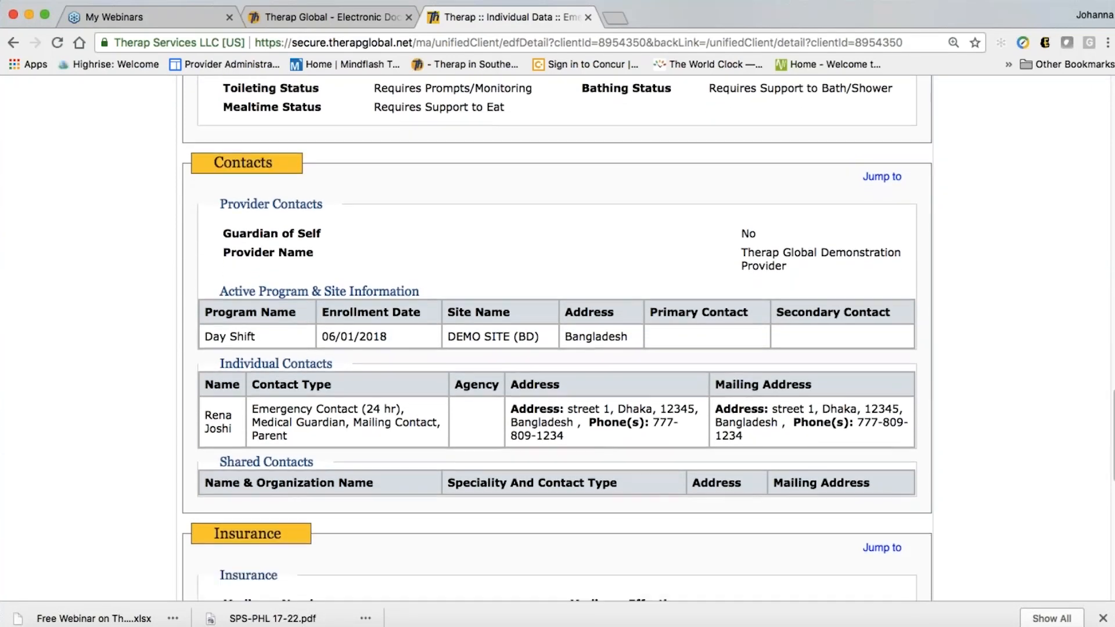
pyautogui.scroll(-12, 556, 341)
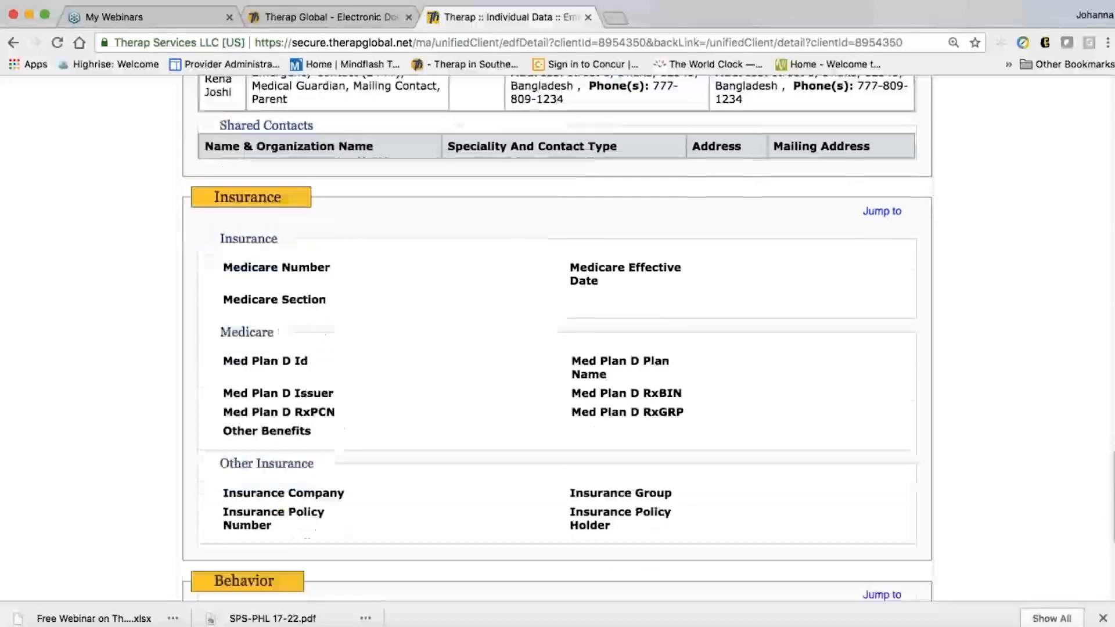
pyautogui.scroll(-8, 556, 340)
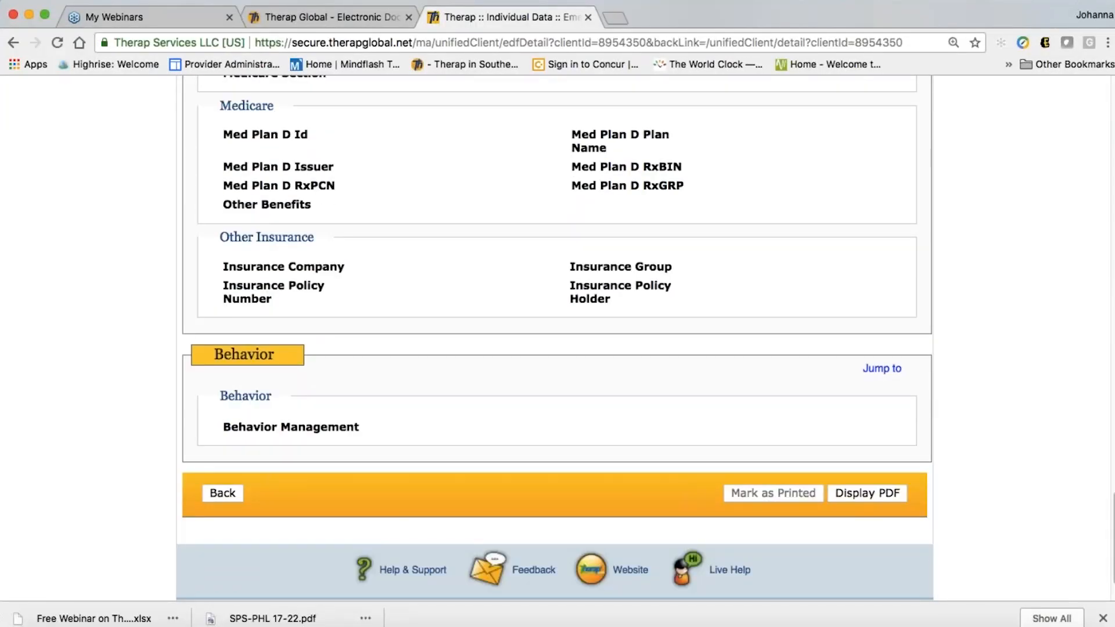
pyautogui.scroll(-1, 556, 341)
pyautogui.scroll(-1, 556, 341)
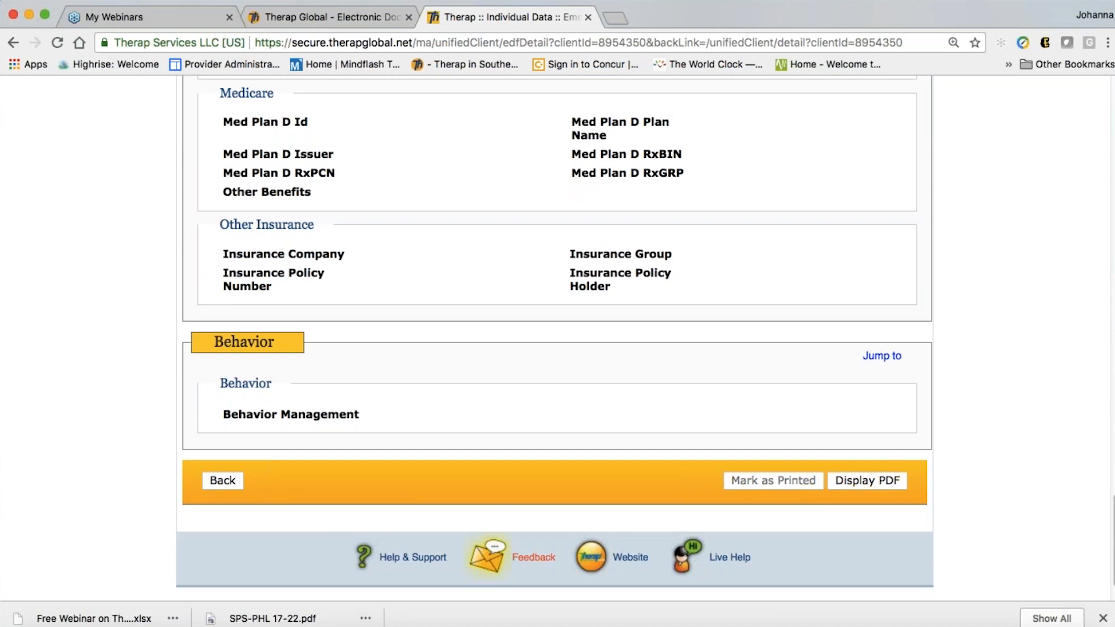
pyautogui.scroll(-2, 790, 582)
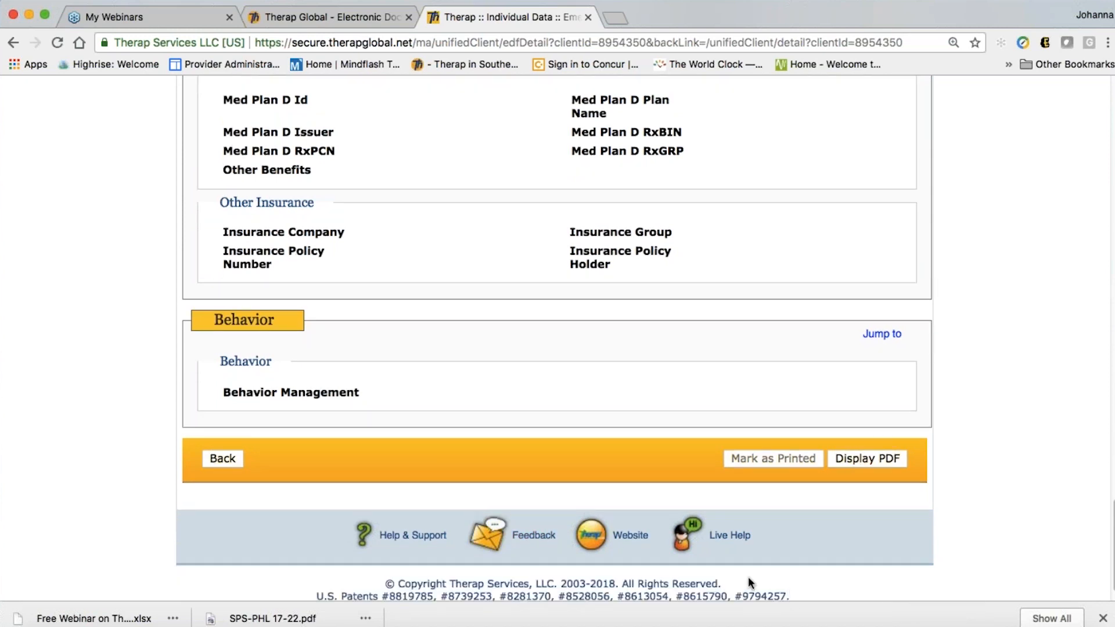
# Leave the Emergency Data Form and return to the individual's Individual Data record
pyautogui.click(223, 459)
pyautogui.scroll(-15, 487, 467)
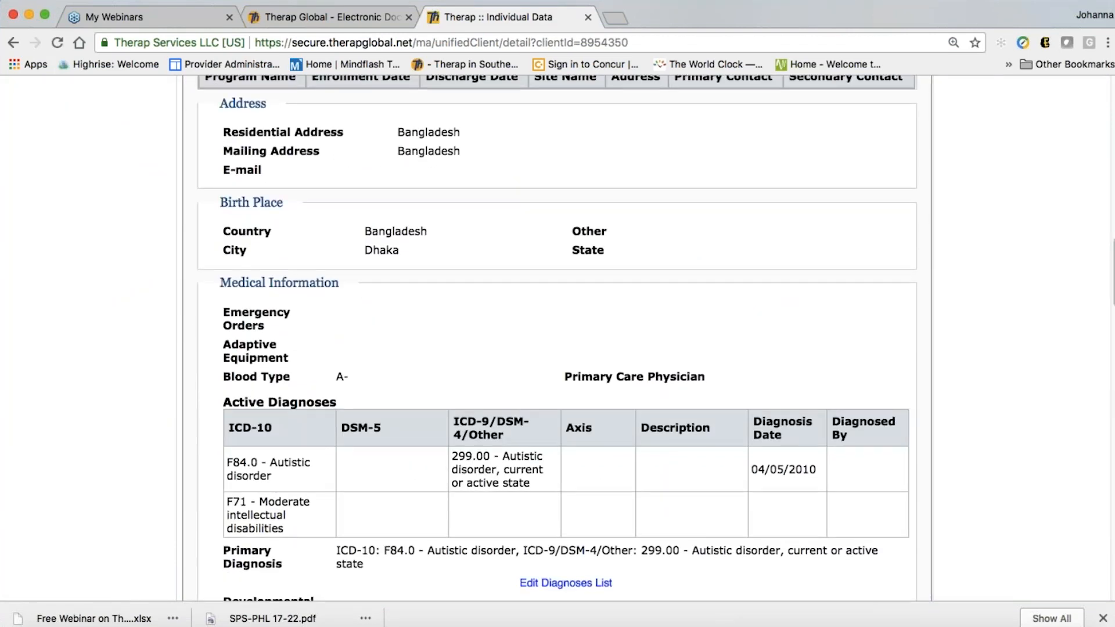
pyautogui.scroll(-7, 558, 337)
pyautogui.scroll(-8, 557, 337)
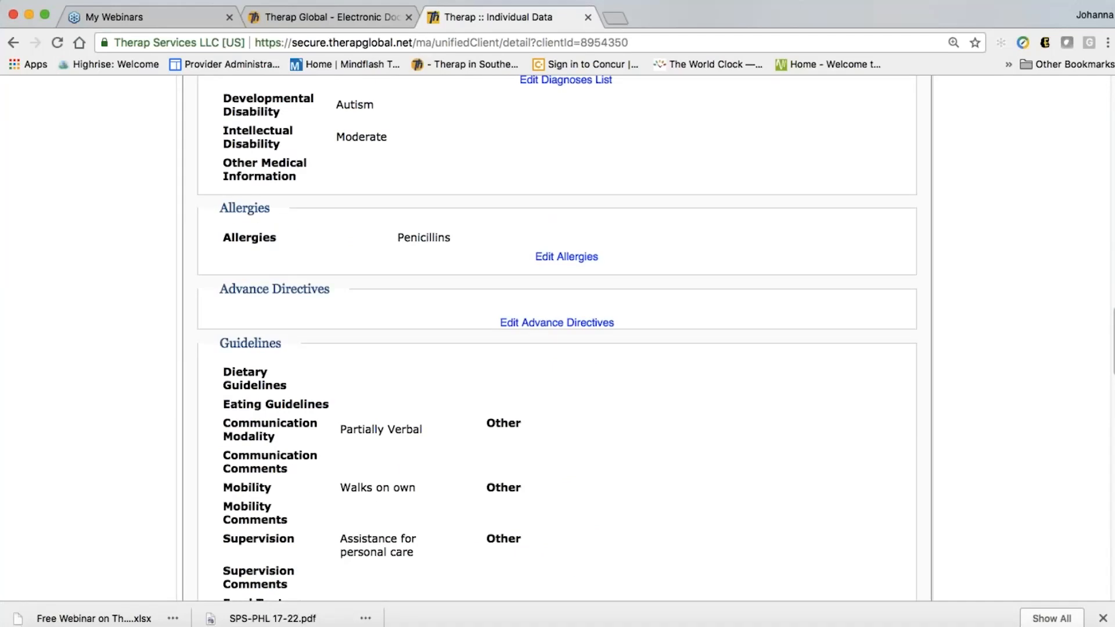
pyautogui.scroll(20, 516, 491)
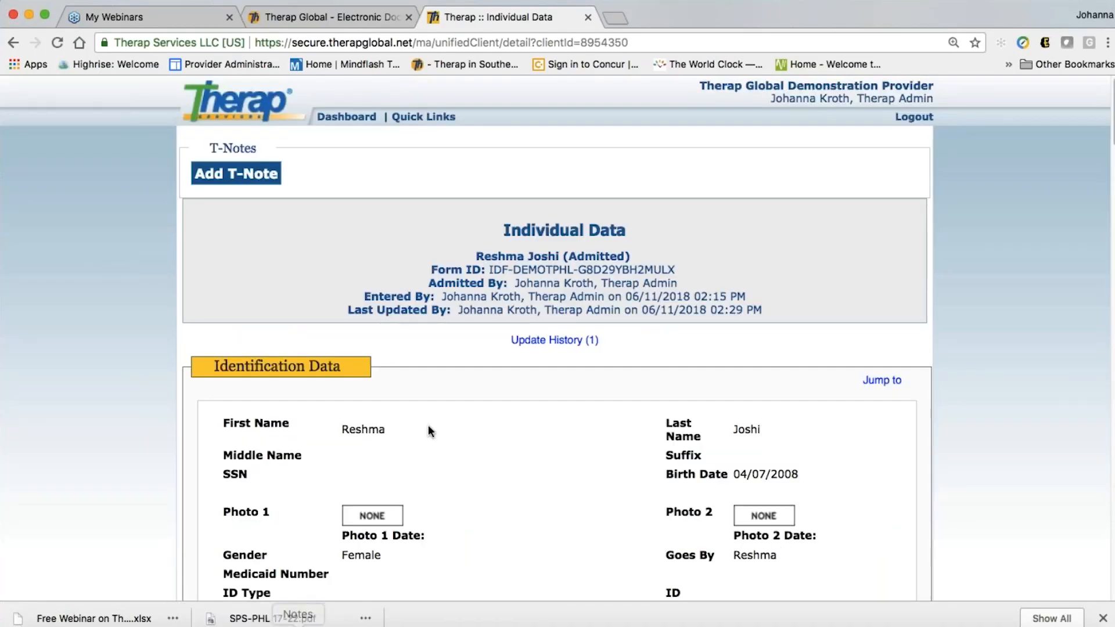
# Go to the Admin dashboard and bring the Shared Contact row into view
pyautogui.click(330, 118)
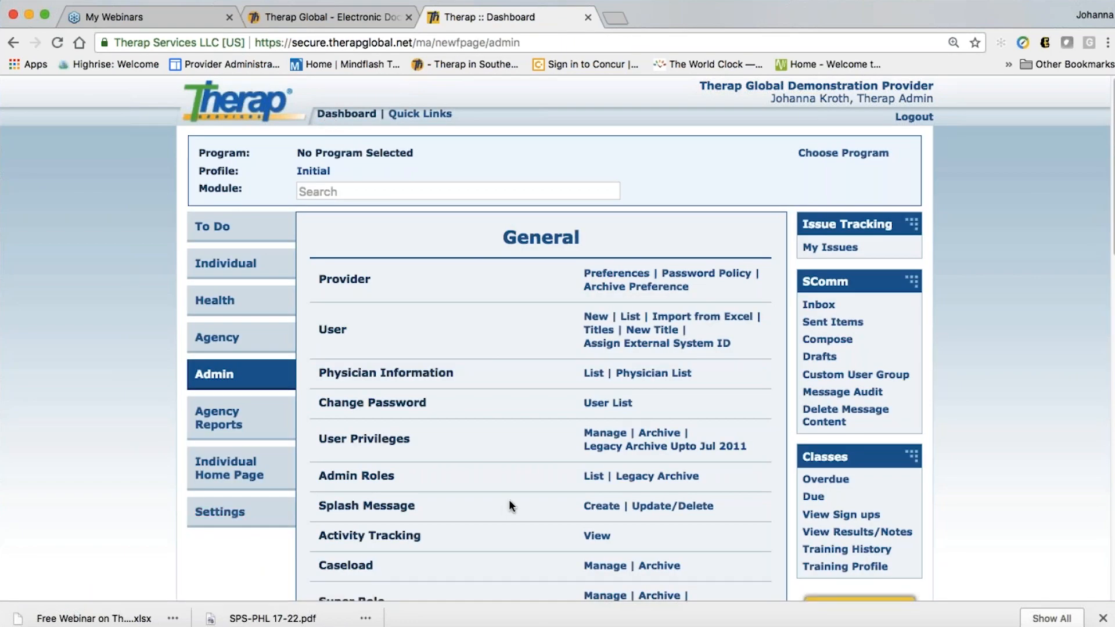
pyautogui.scroll(-3, 510, 503)
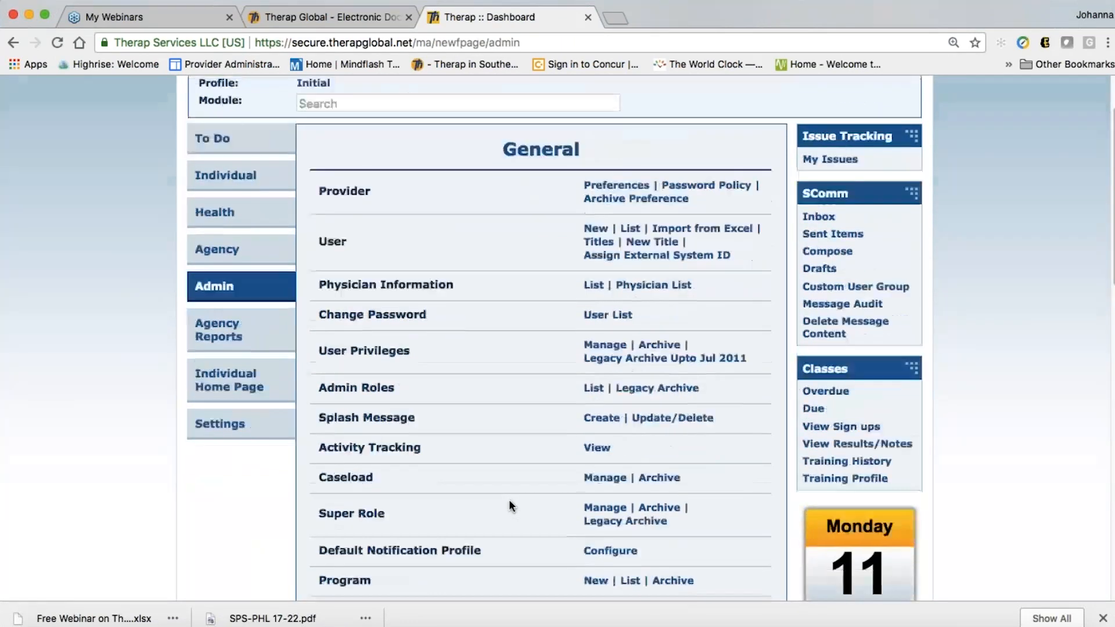
pyautogui.scroll(-5, 510, 506)
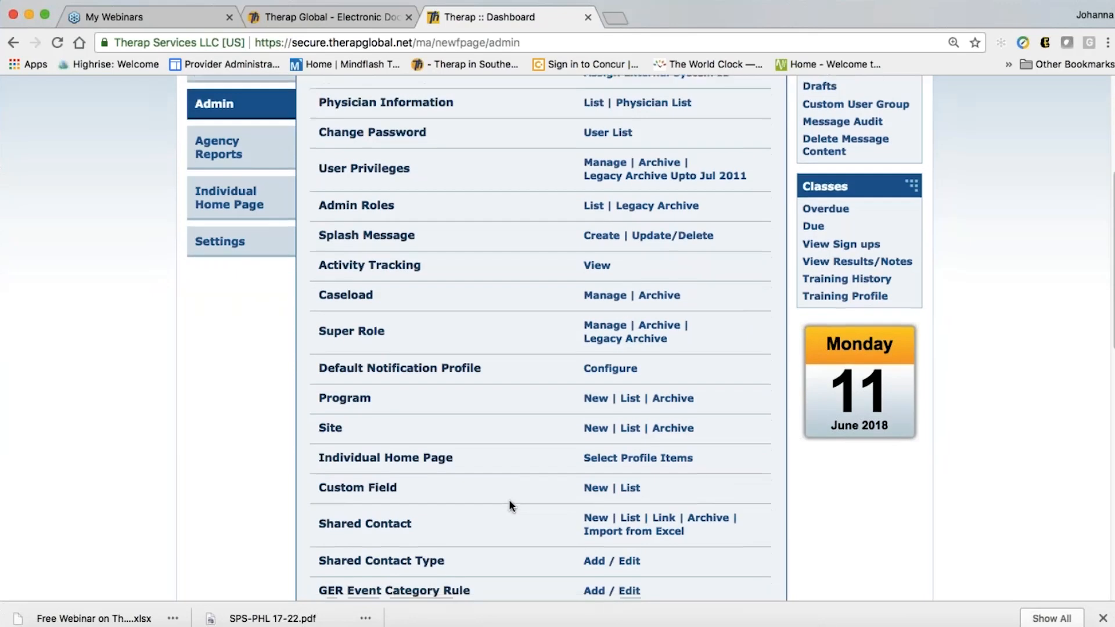
pyautogui.scroll(-2, 510, 505)
pyautogui.scroll(-1, 549, 549)
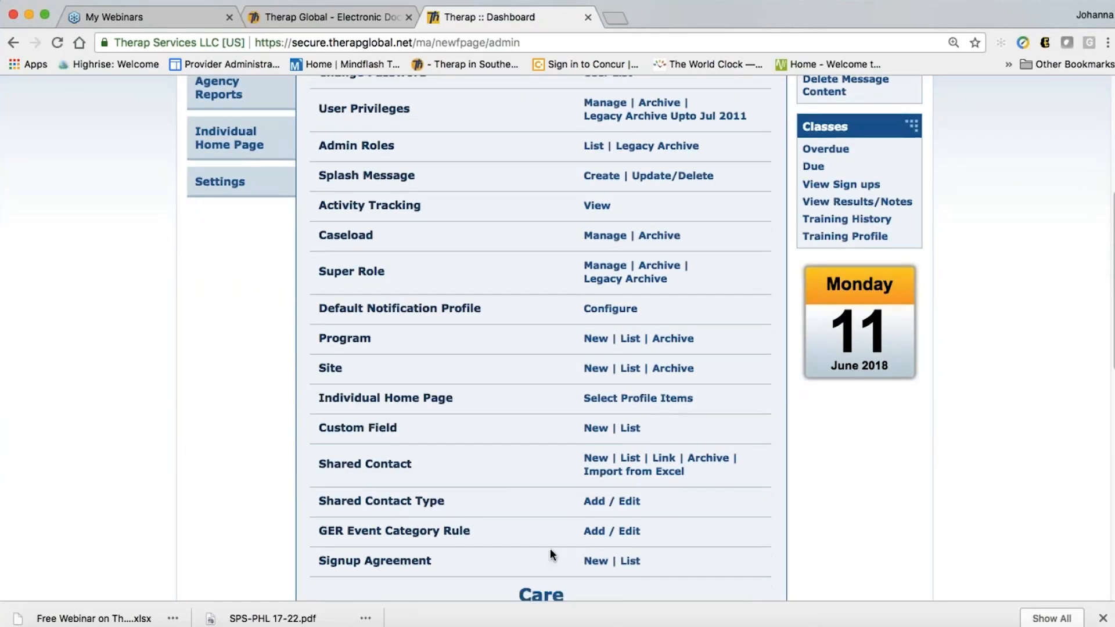
pyautogui.scroll(-1, 549, 549)
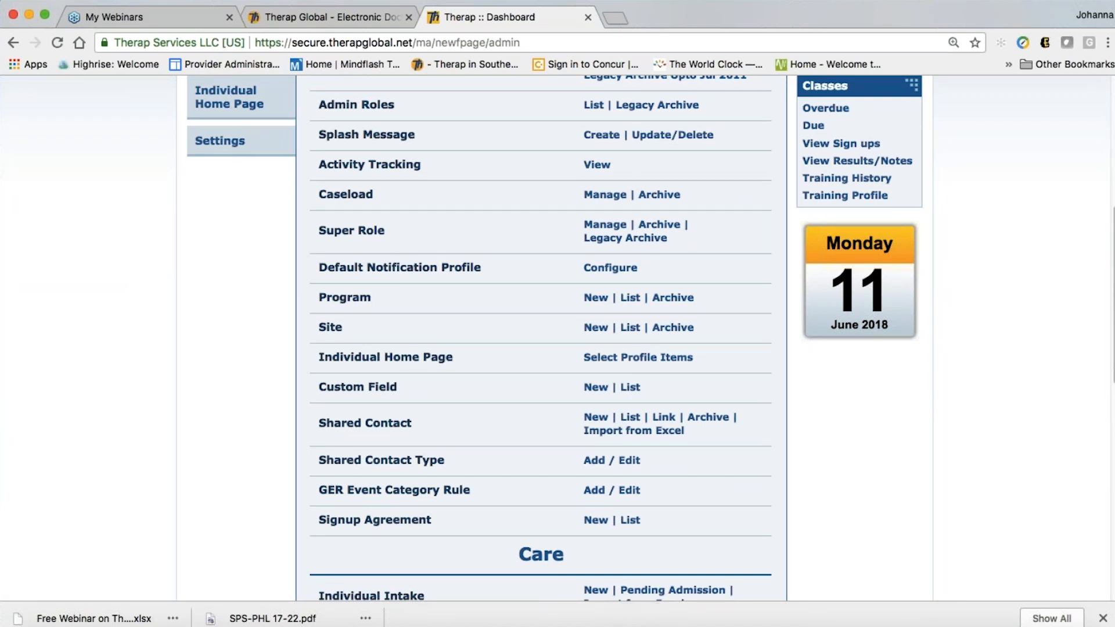
# Start a new shared contact and show the Contact Type dropdown choices
pyautogui.click(592, 420)
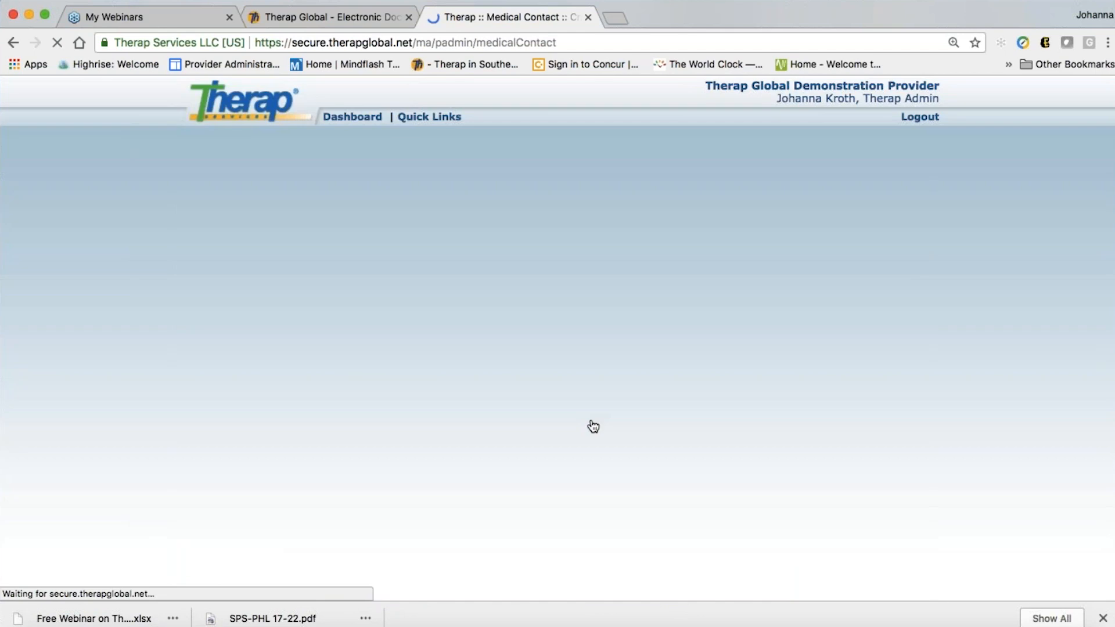
pyautogui.scroll(-2, 540, 455)
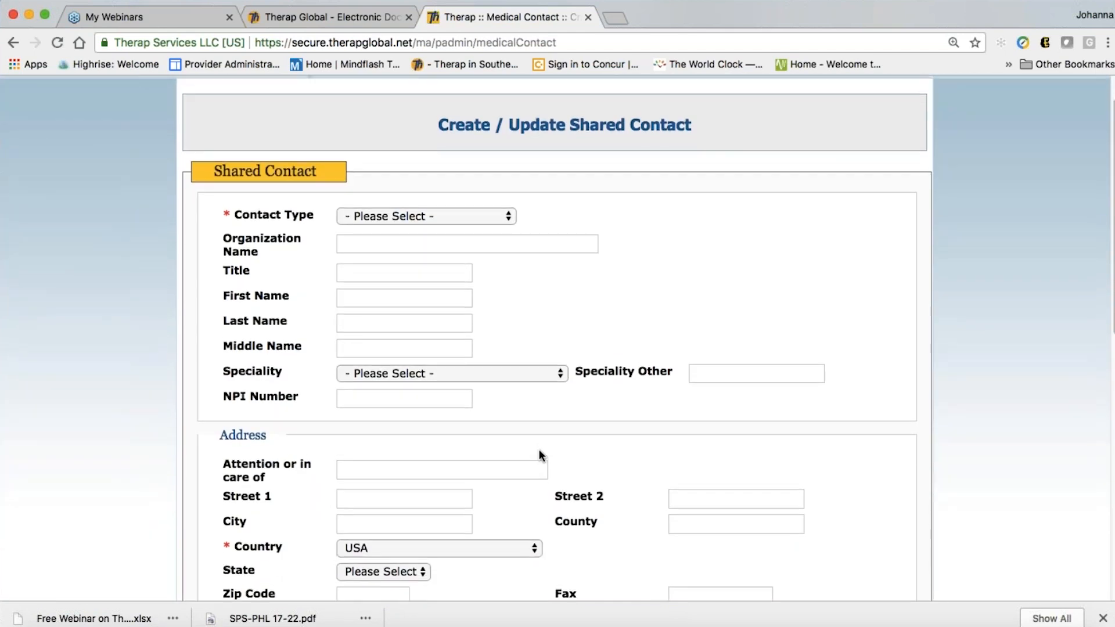
pyautogui.scroll(1, 539, 449)
pyautogui.click(368, 236)
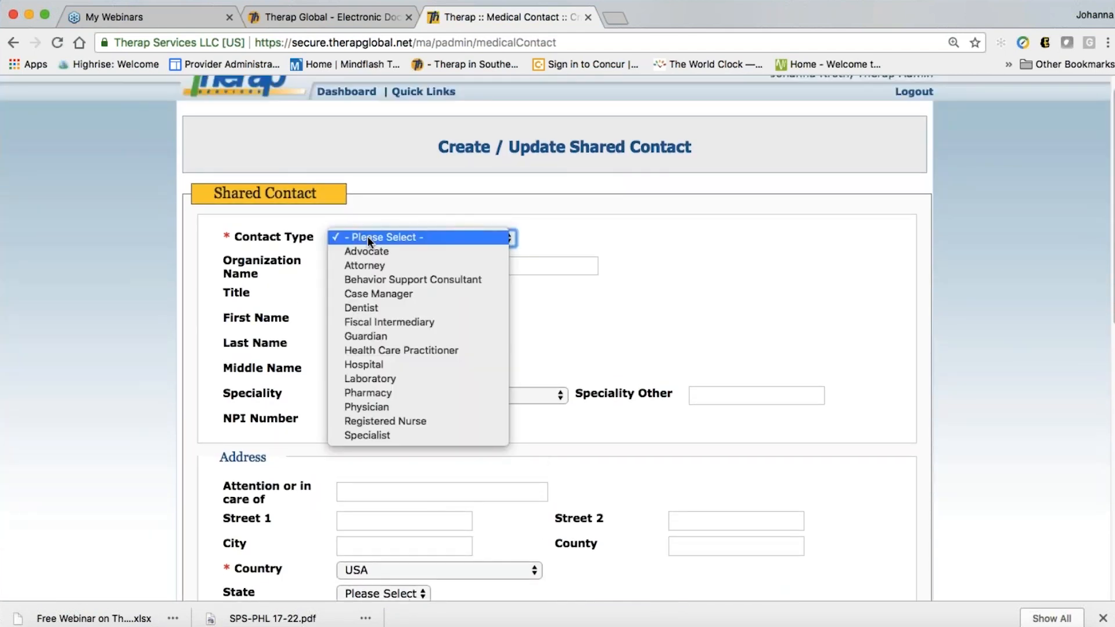
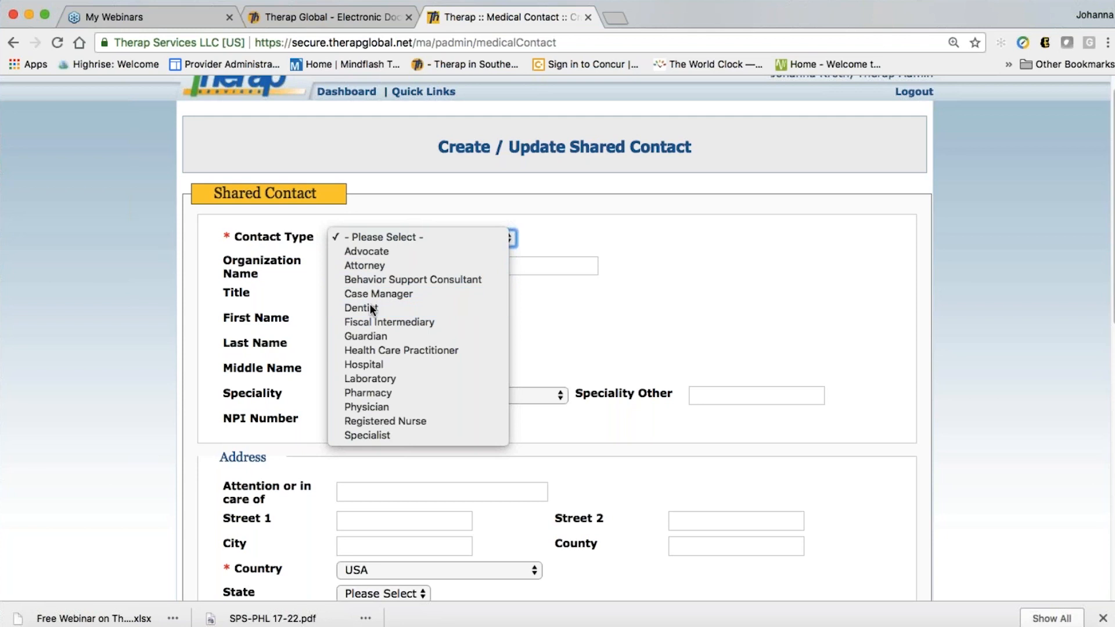
# Set the contact type to Dentist and the organization name to 'Childrens Dental Care Clinic'
pyautogui.click(593, 314)
pyautogui.press('d')
pyautogui.click(392, 267)
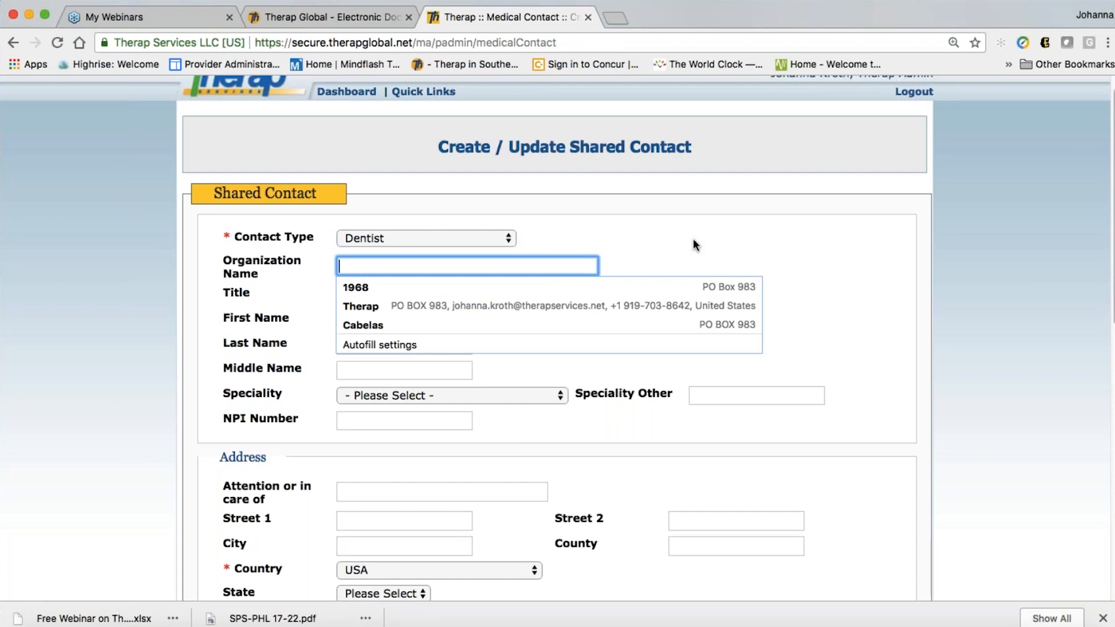
pyautogui.write('Dental Care')
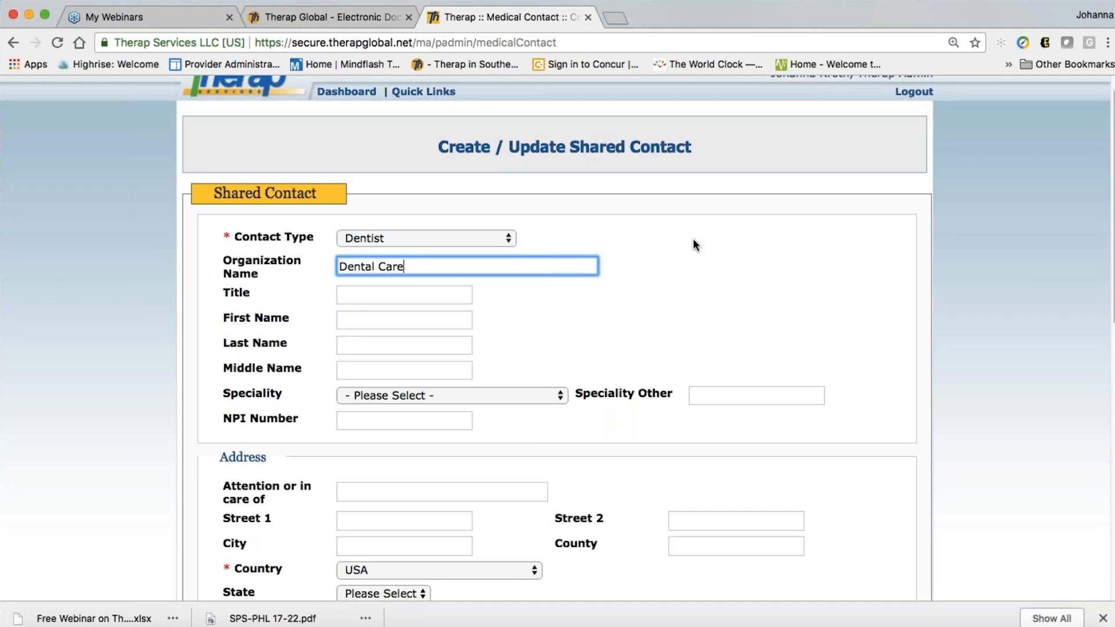
pyautogui.write('Child')
pyautogui.press('BackSpace')
pyautogui.press('BackSpace')
pyautogui.press('BackSpace')
pyautogui.press('BackSpace')
pyautogui.press('BackSpace')
pyautogui.press('BackSpace')
pyautogui.press('BackSpace')
pyautogui.press('BackSpace')
pyautogui.press('BackSpace')
pyautogui.press('BackSpace')
pyautogui.press('BackSpace')
pyautogui.press('BackSpace')
pyautogui.press('BackSpace')
pyautogui.press('BackSpace')
pyautogui.press('BackSpace')
pyautogui.press('BackSpace')
pyautogui.press('BackSpace')
pyautogui.write('Ch')
pyautogui.press('BackSpace')
pyautogui.write('hildrens Dental')
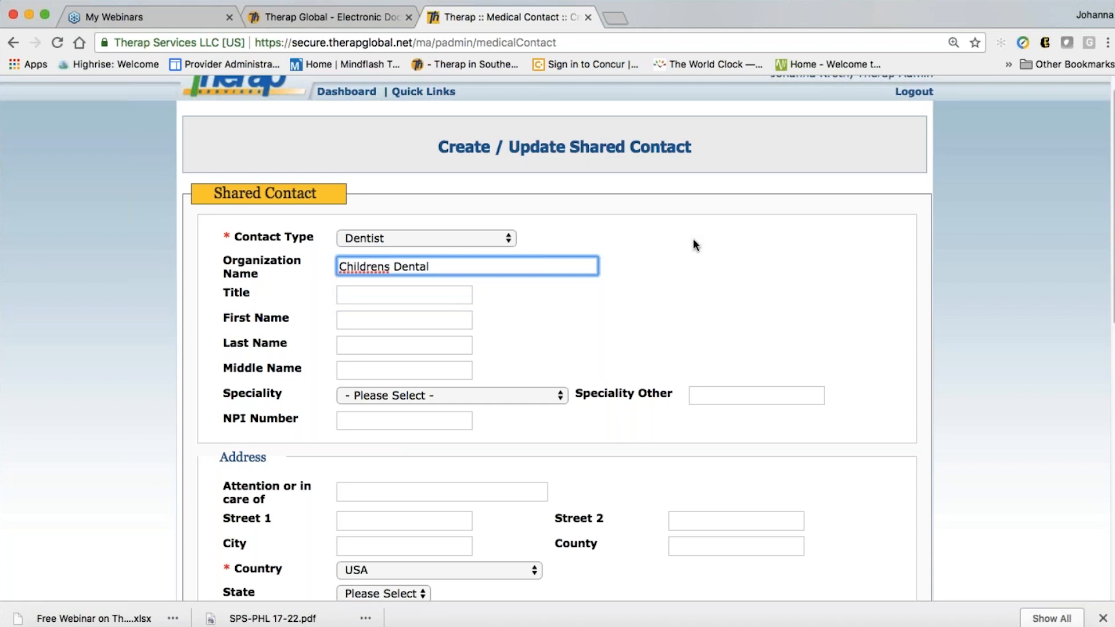
pyautogui.write(' Care Clinic')
pyautogui.click(694, 241)
# Enter the title Dr. and the dentist's first and last names
pyautogui.scroll(-2, 544, 330)
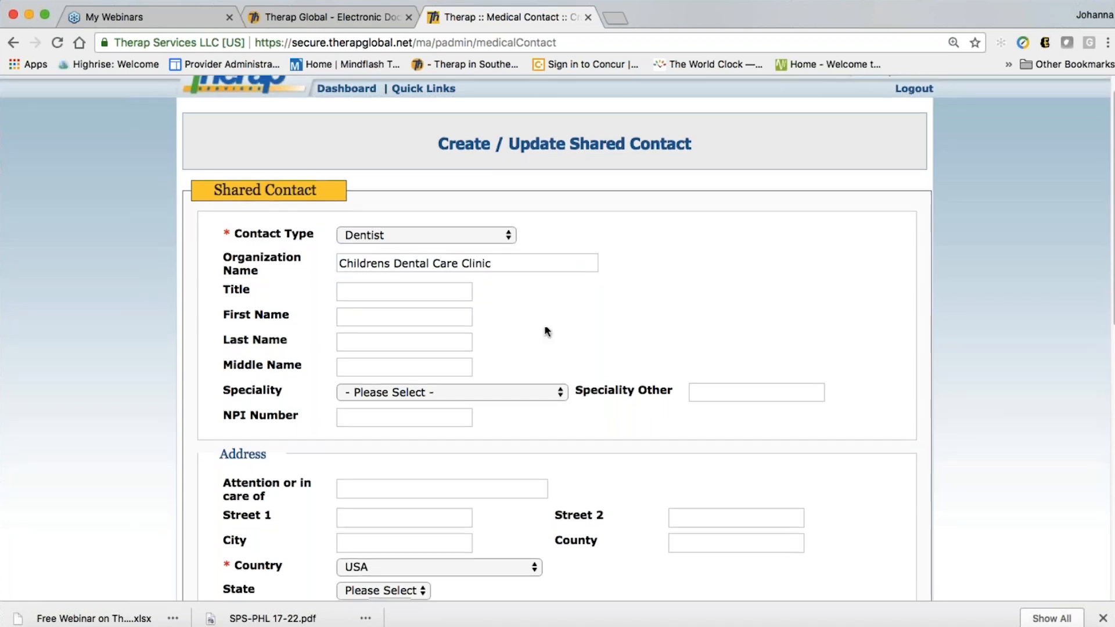
pyautogui.scroll(-2, 543, 326)
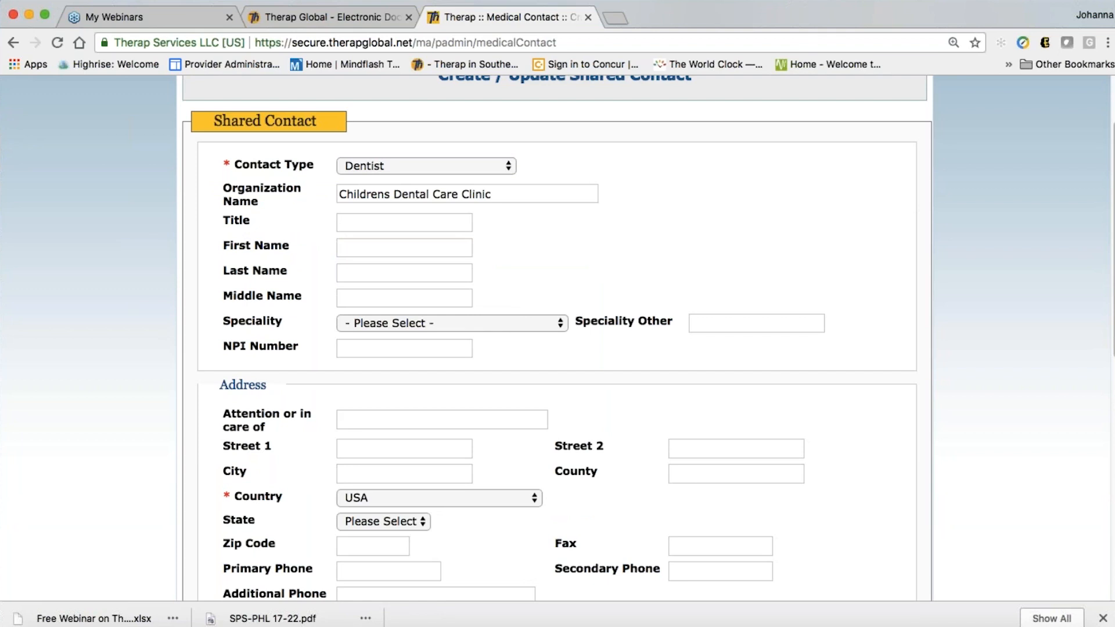
pyautogui.click(352, 246)
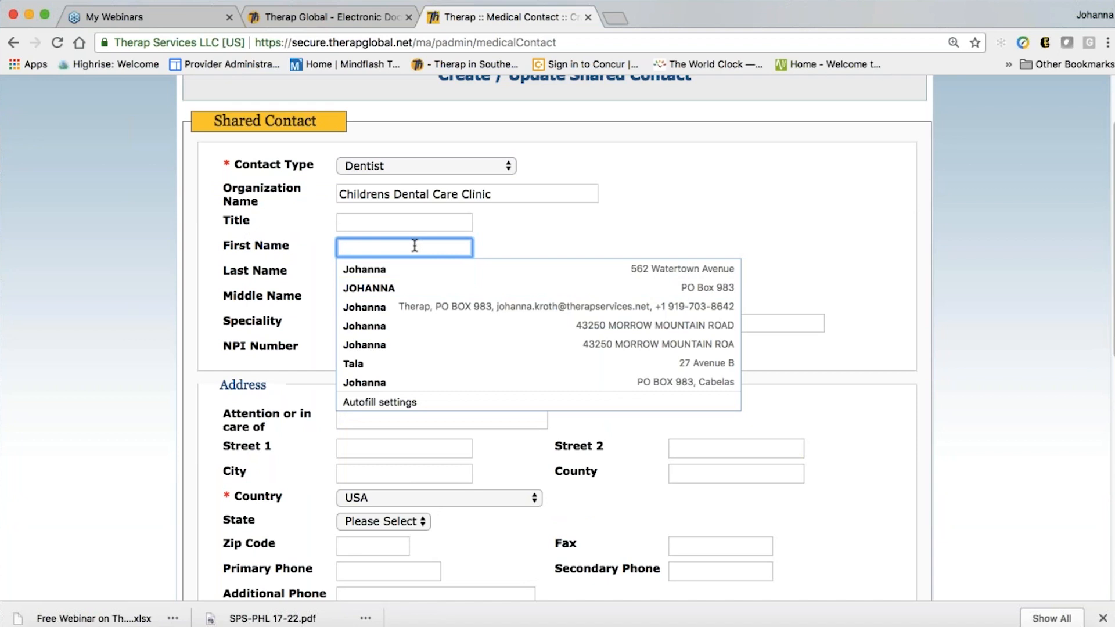
pyautogui.hotkey('shift', 'Tab')
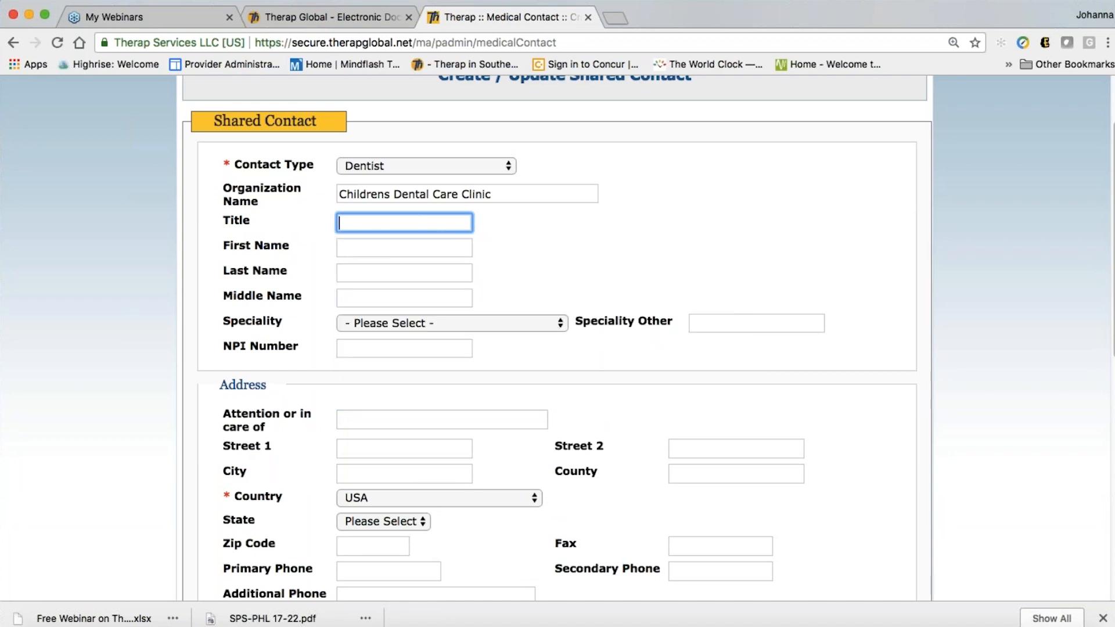
pyautogui.write('Dr.')
pyautogui.press('Tab')
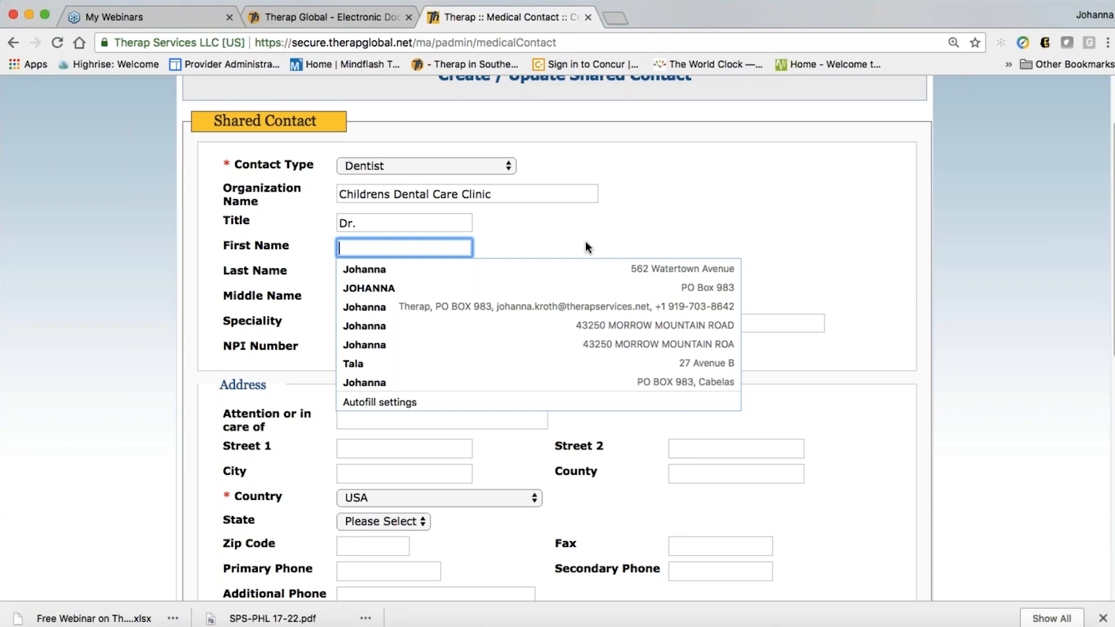
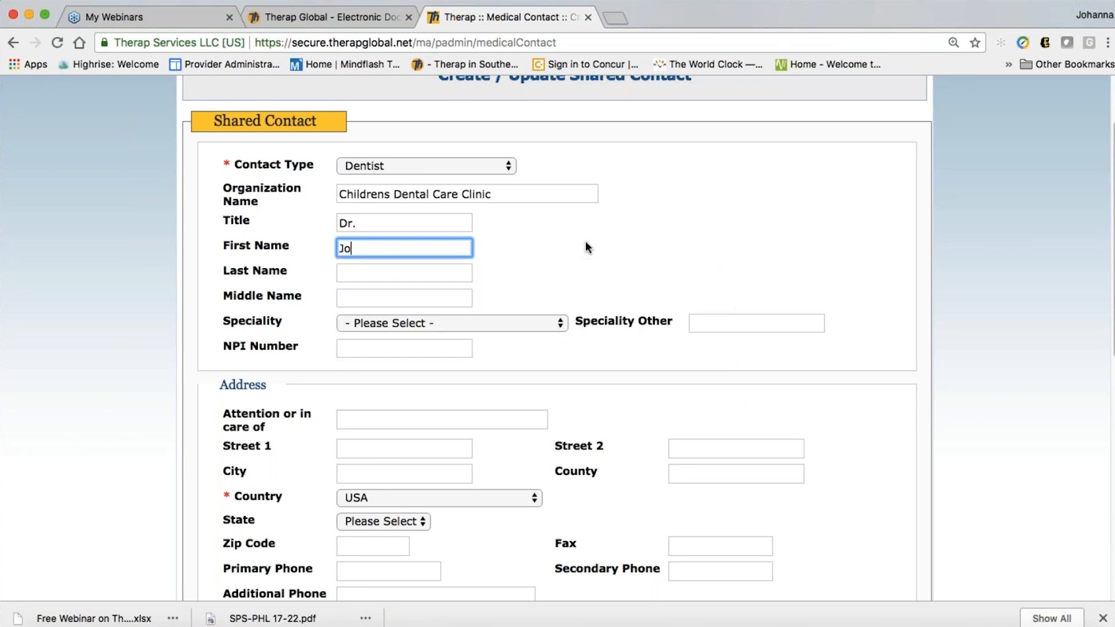
pyautogui.click(390, 269)
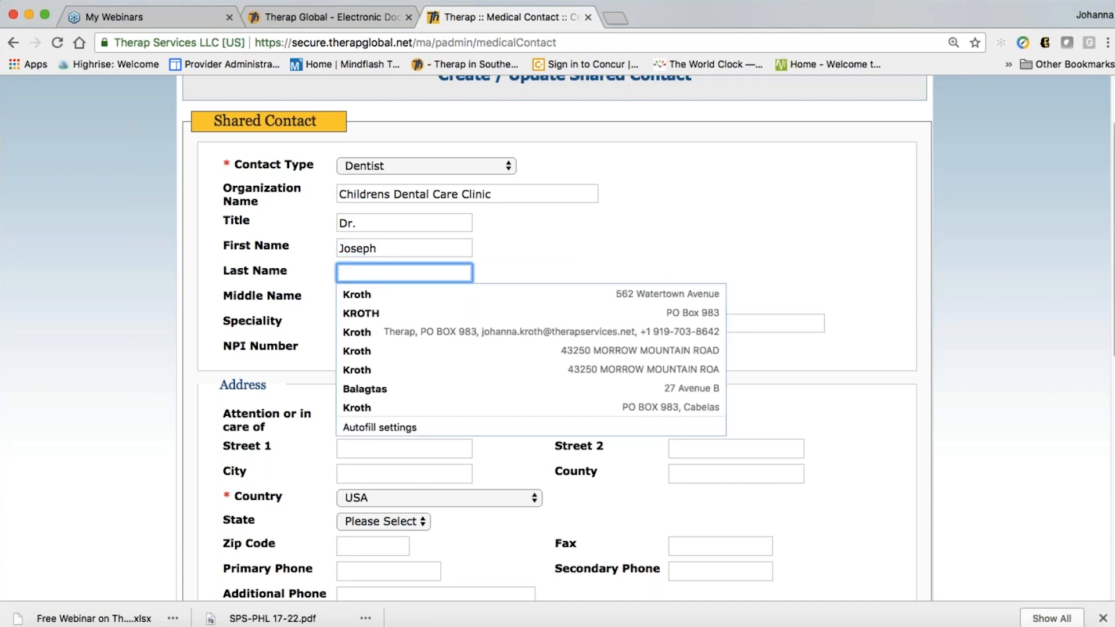
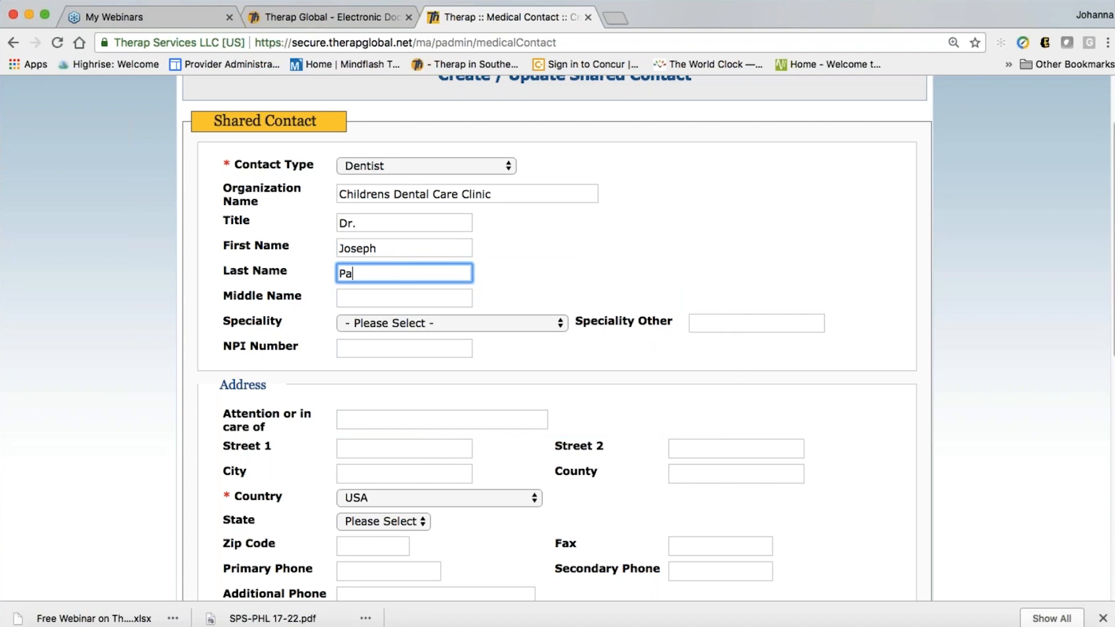
pyautogui.click(679, 231)
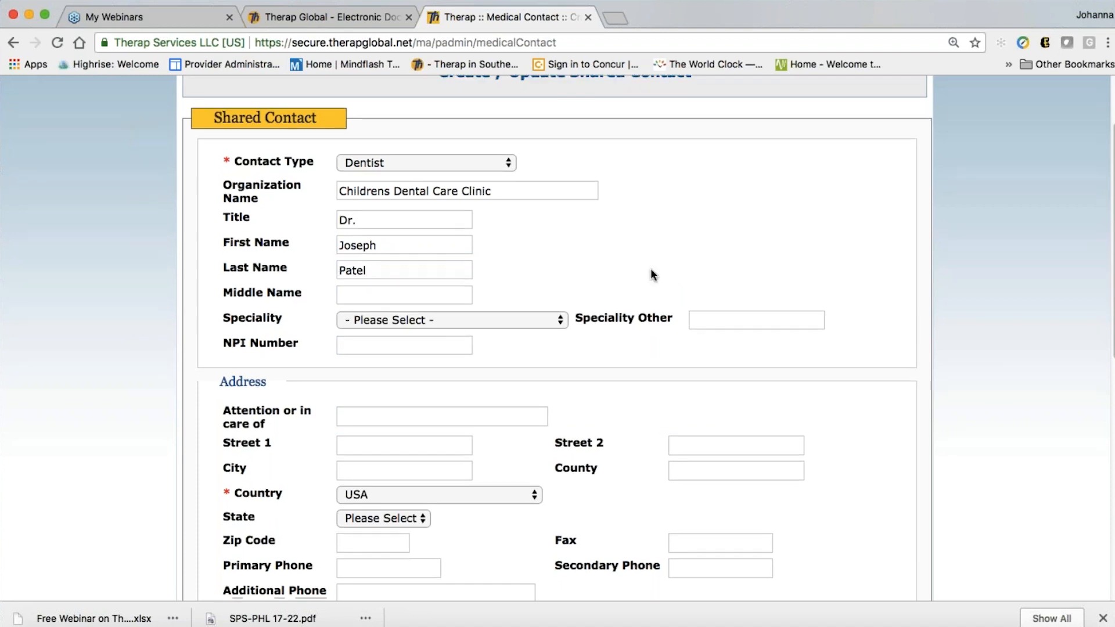
pyautogui.scroll(-3, 650, 268)
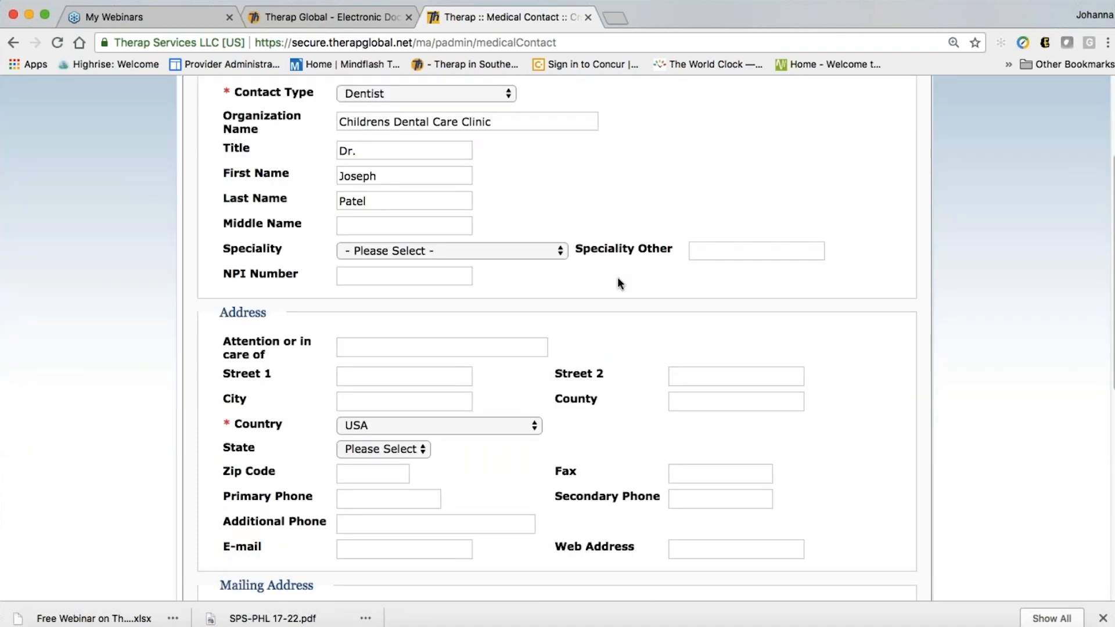
# Set the shared contact's speciality to Dentist
pyautogui.click(370, 256)
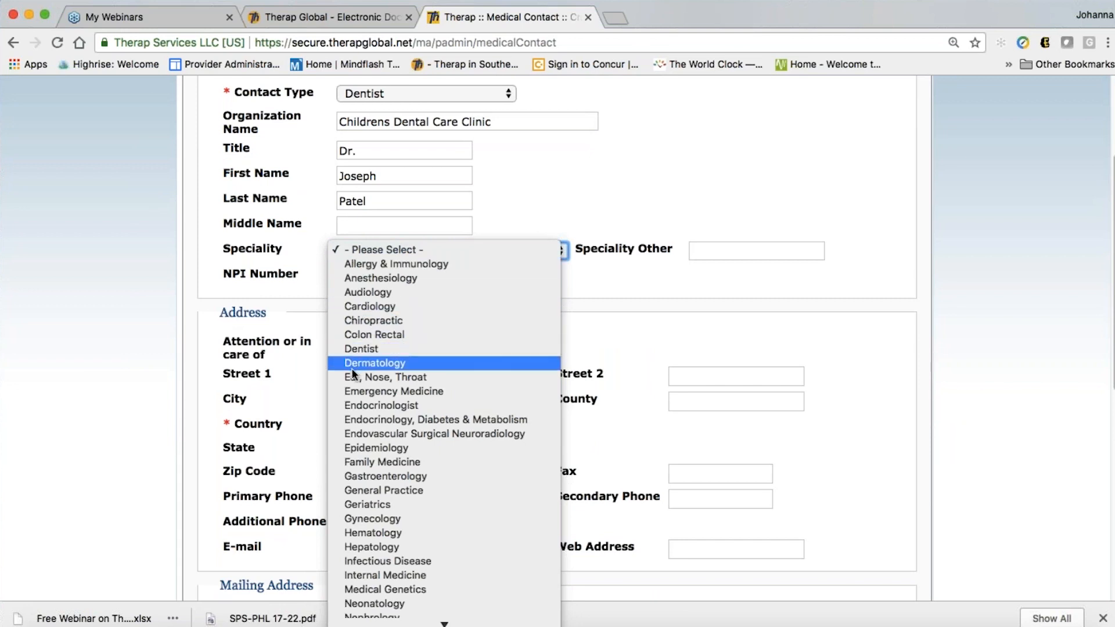
pyautogui.scroll(-5, 376, 516)
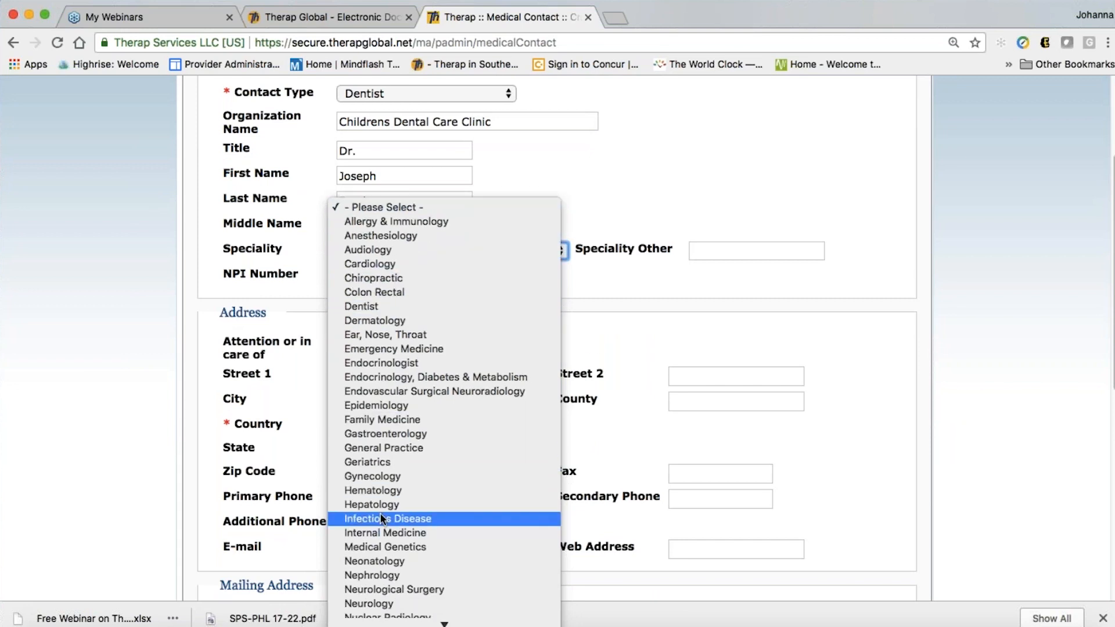
pyautogui.scroll(-5, 387, 504)
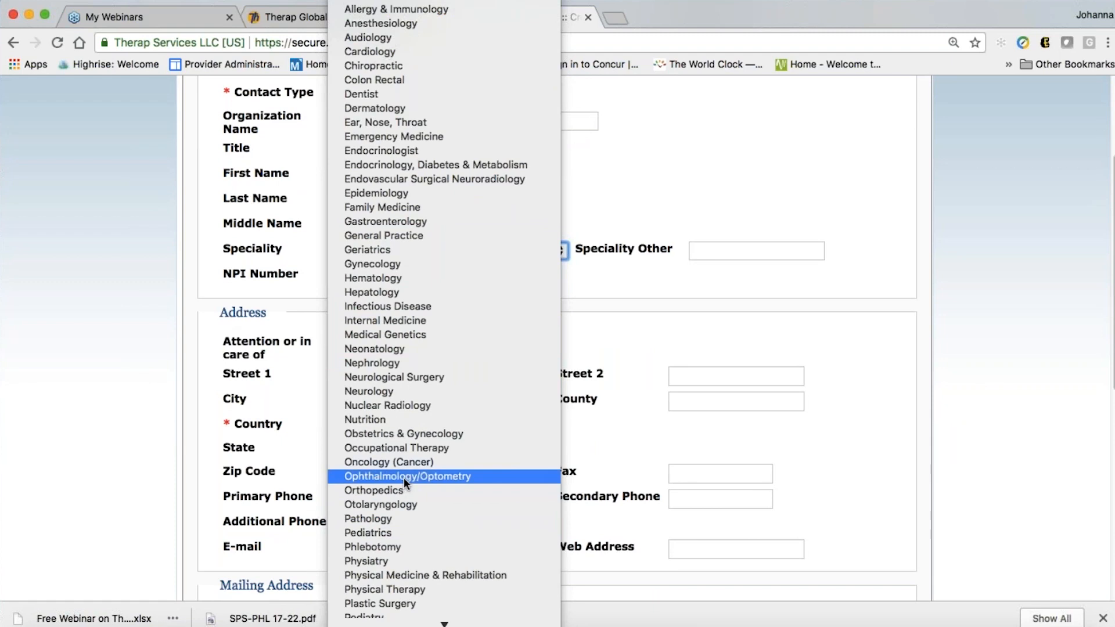
pyautogui.scroll(-1, 403, 478)
pyautogui.scroll(-5, 403, 478)
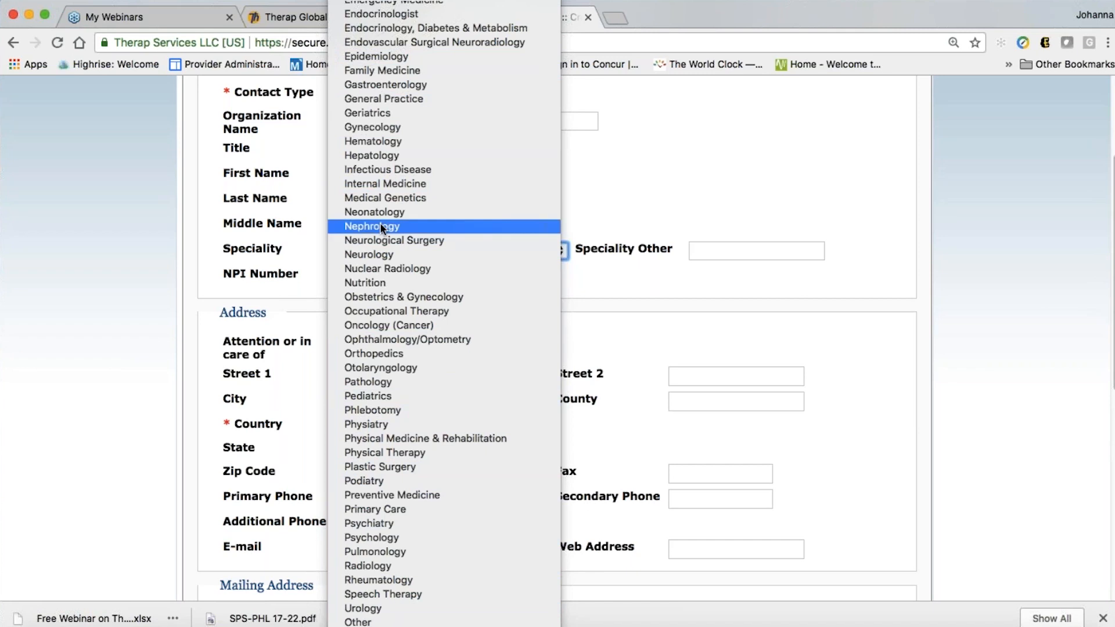
pyautogui.scroll(1, 380, 222)
pyautogui.scroll(3, 379, 211)
pyautogui.click(379, 96)
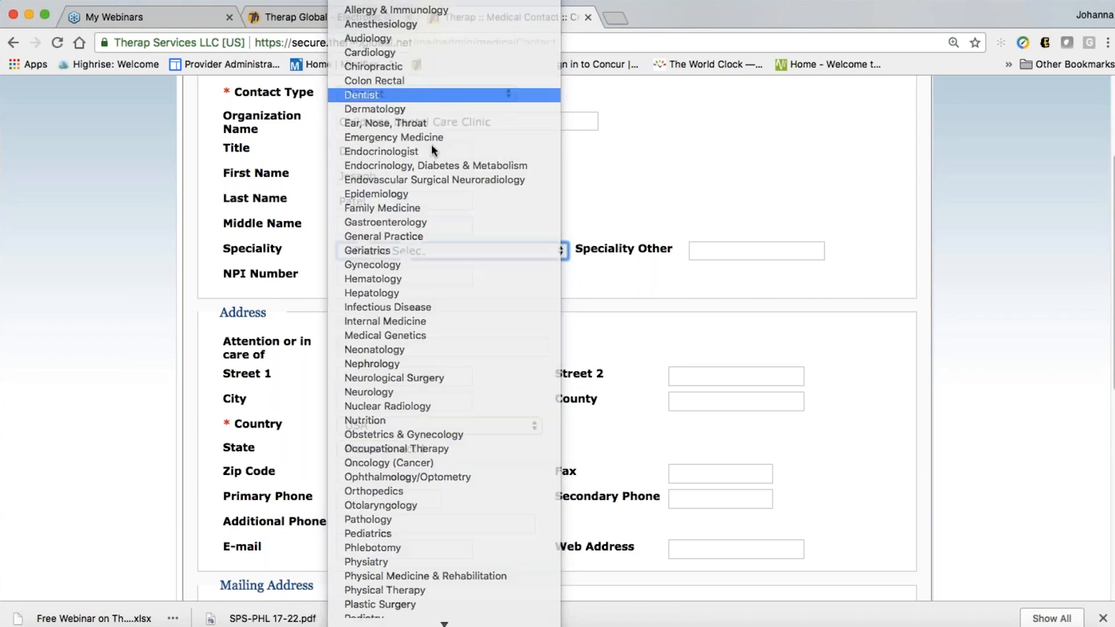
pyautogui.click(577, 196)
# Change the address country from USA to Bangladesh
pyautogui.scroll(-1, 487, 441)
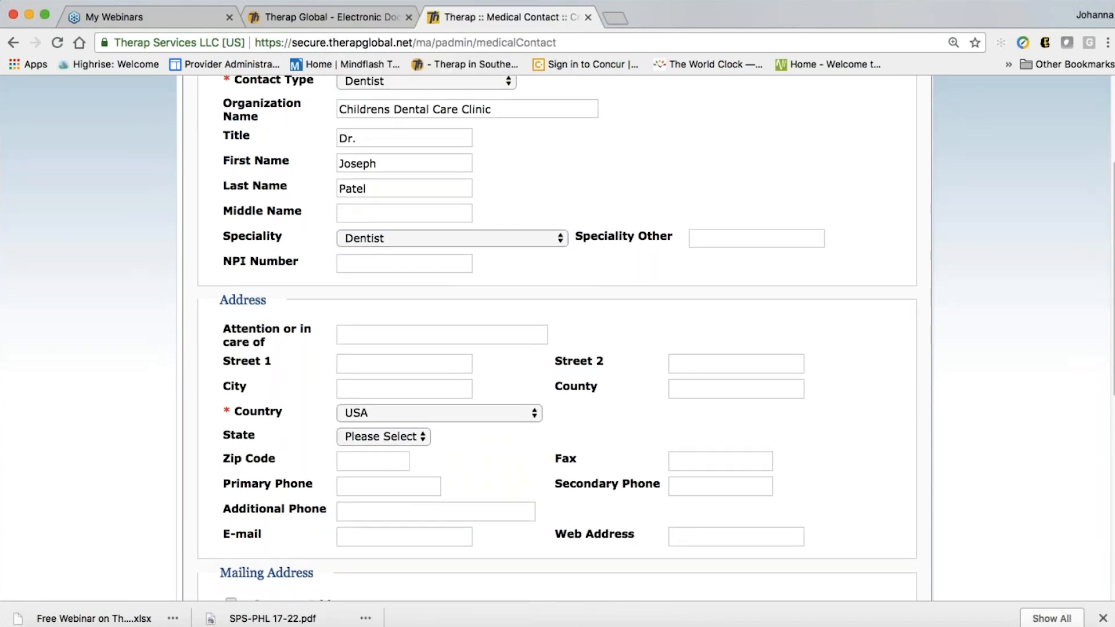
pyautogui.scroll(-1, 488, 439)
pyautogui.scroll(-2, 402, 336)
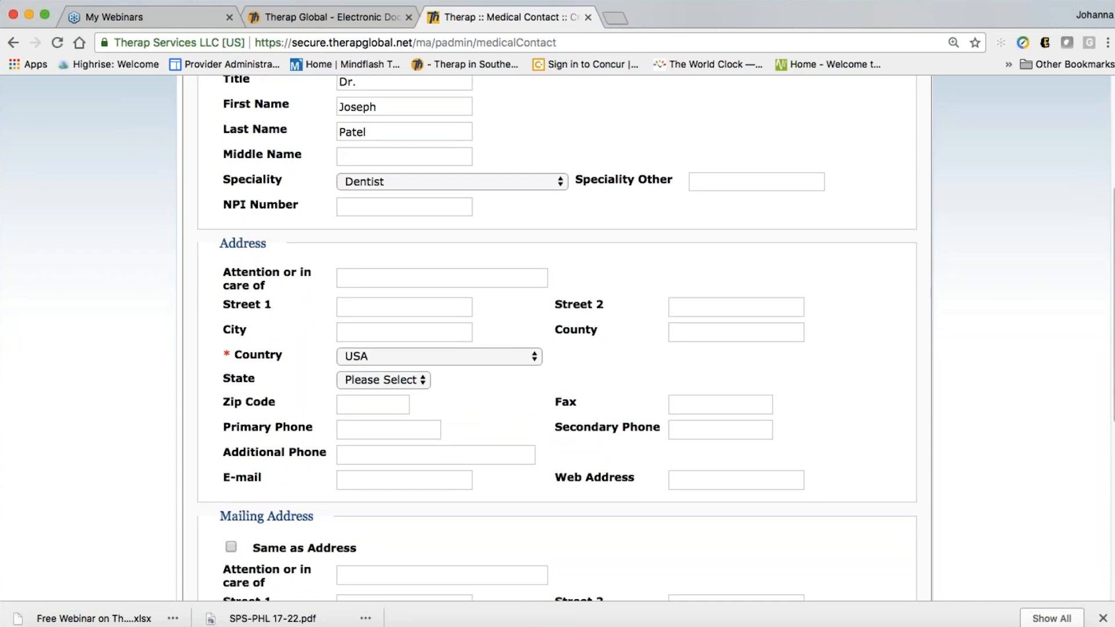
pyautogui.click(403, 337)
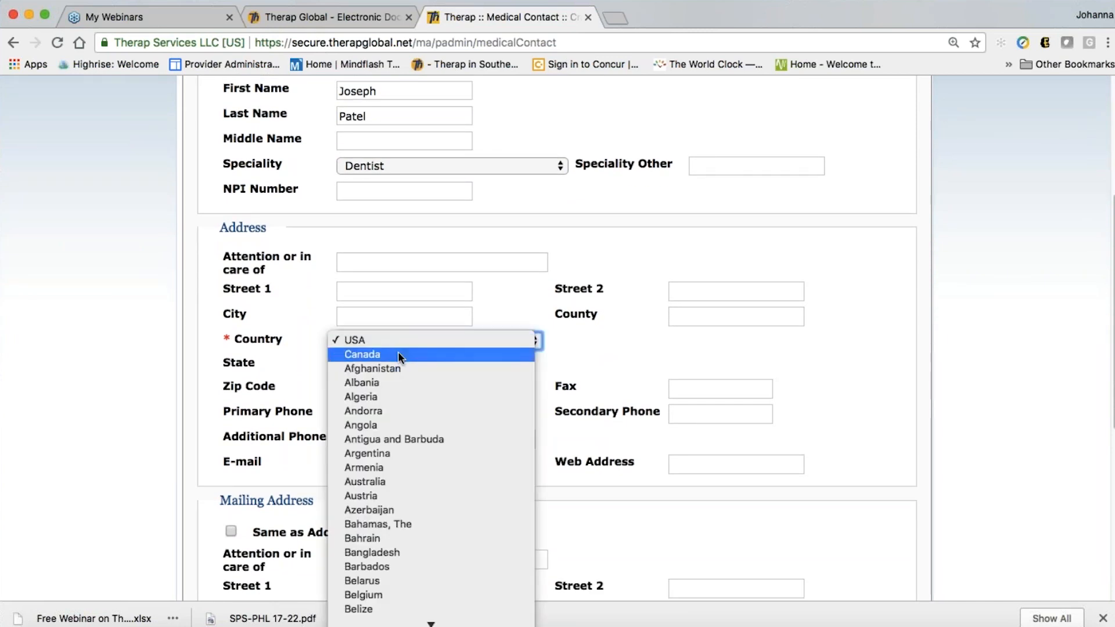
pyautogui.click(392, 551)
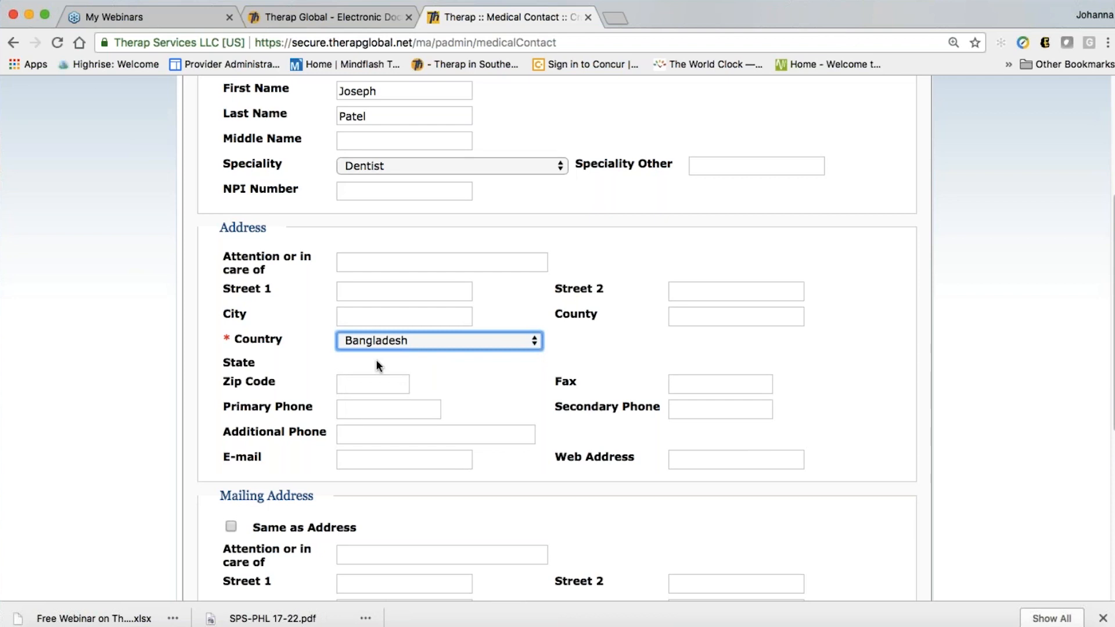
pyautogui.click(376, 365)
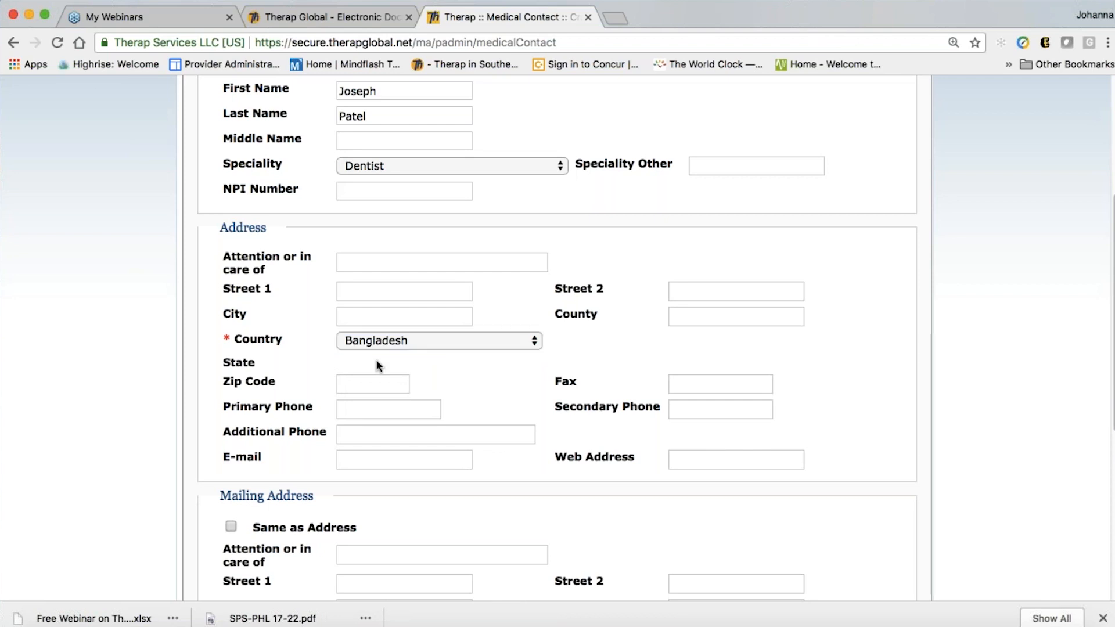
# Save the dentist contact and review the 'Street1 or Primary Phone required' error
pyautogui.scroll(-1, 434, 378)
pyautogui.scroll(-1, 557, 337)
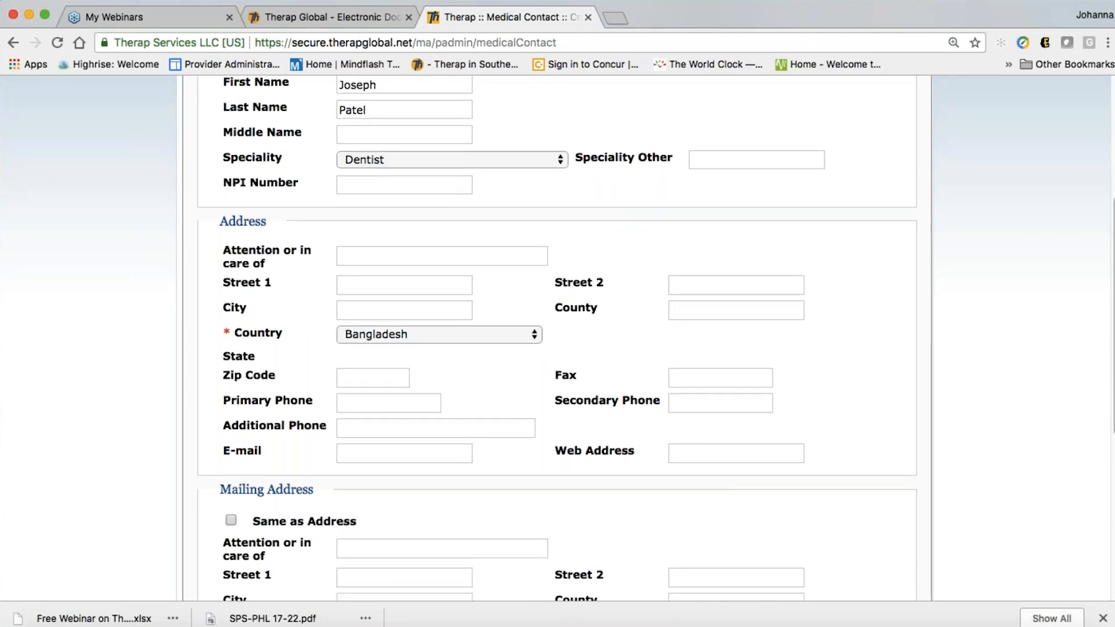
pyautogui.scroll(-3, 460, 358)
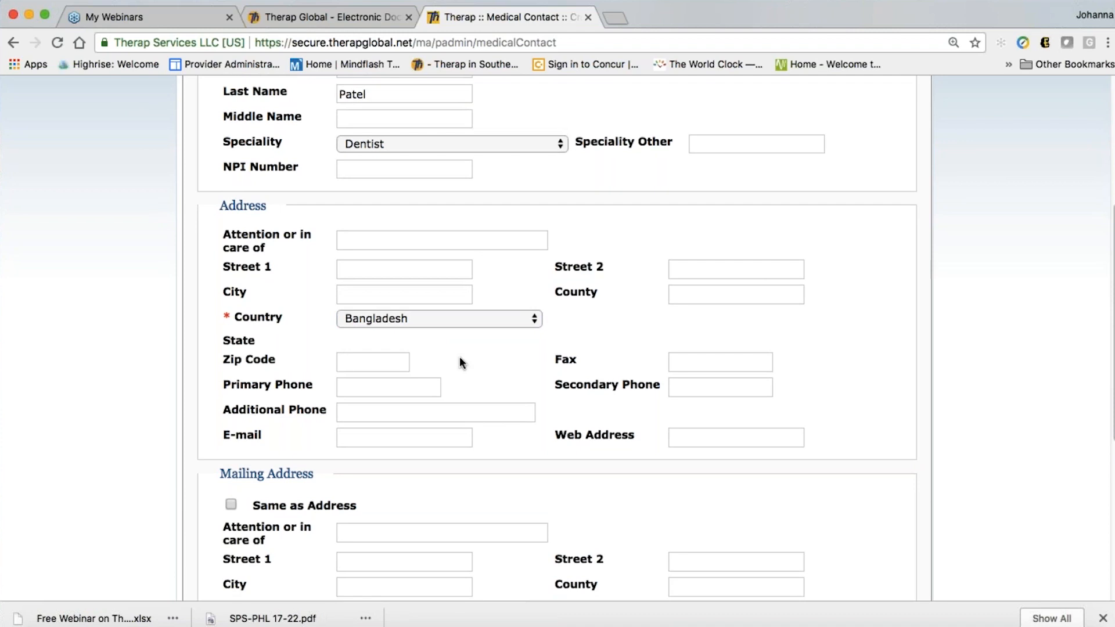
pyautogui.scroll(-10, 459, 358)
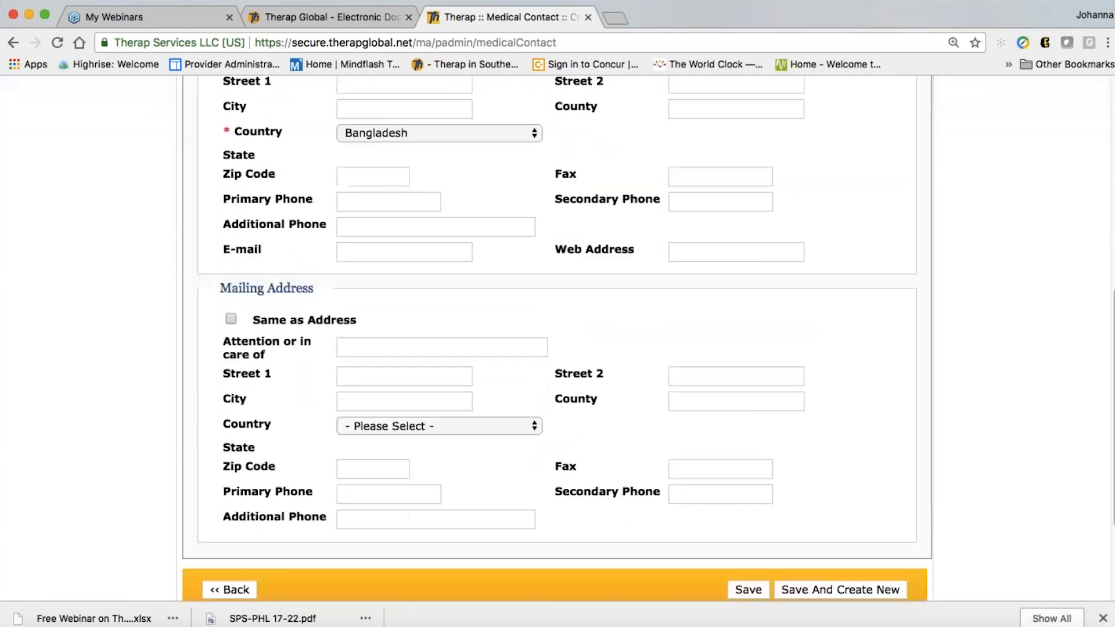
pyautogui.scroll(-3, 459, 358)
pyautogui.scroll(-1, 459, 358)
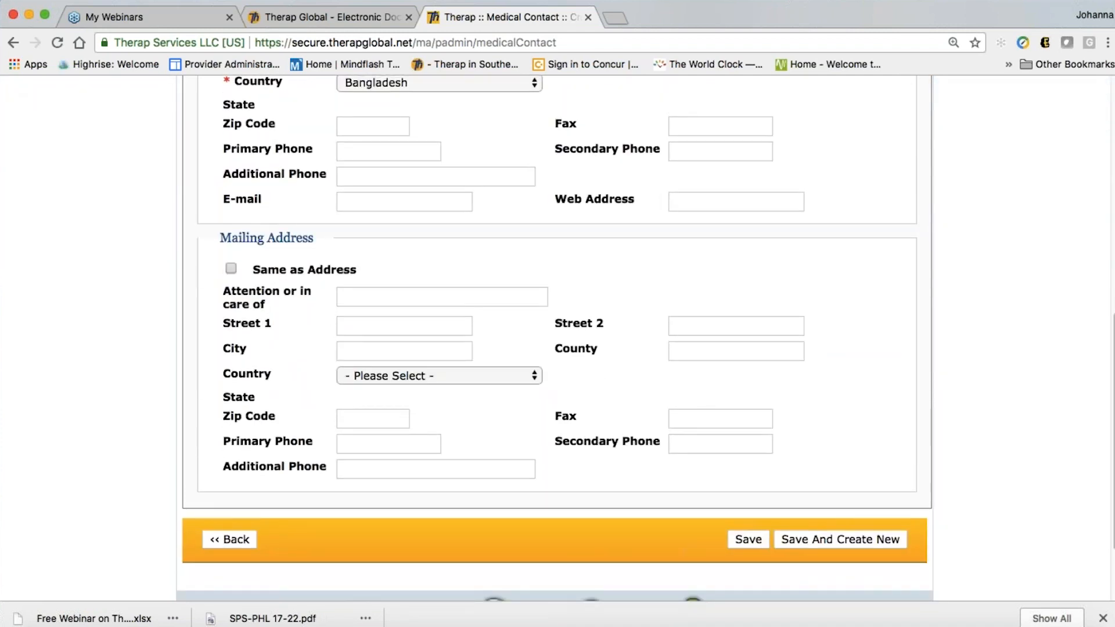
pyautogui.scroll(-6, 506, 403)
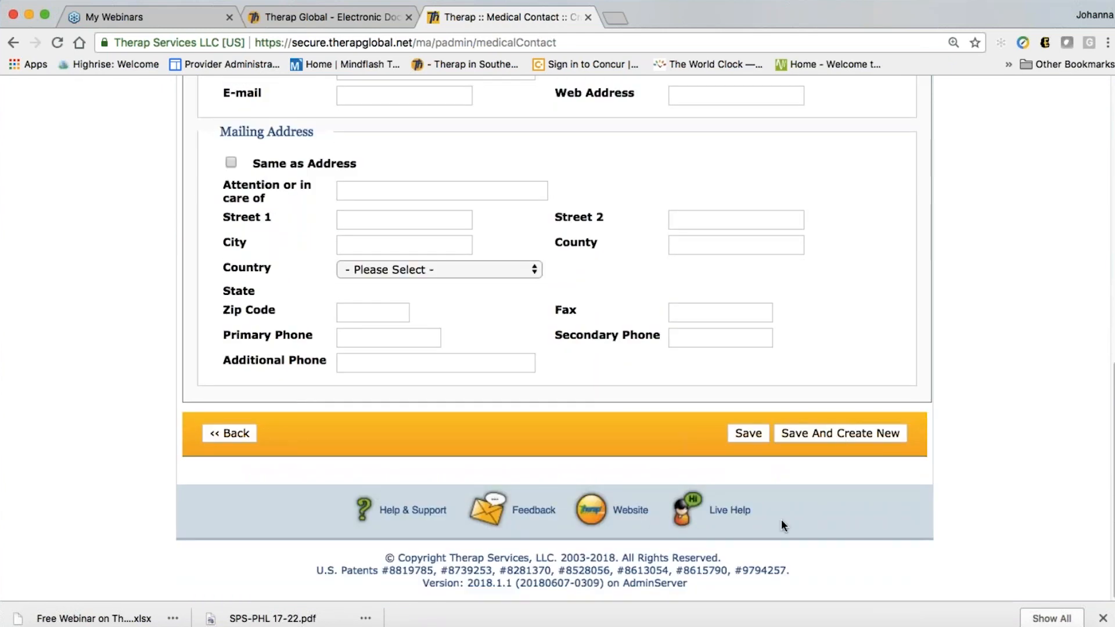
pyautogui.click(755, 438)
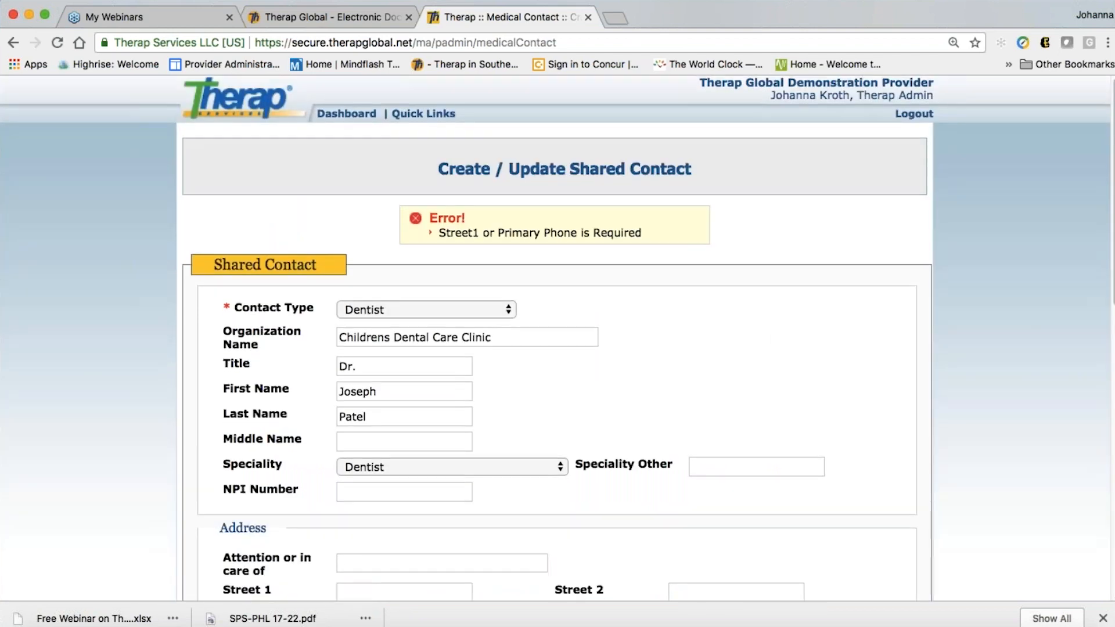
pyautogui.scroll(-2, 753, 434)
pyautogui.scroll(-10, 557, 337)
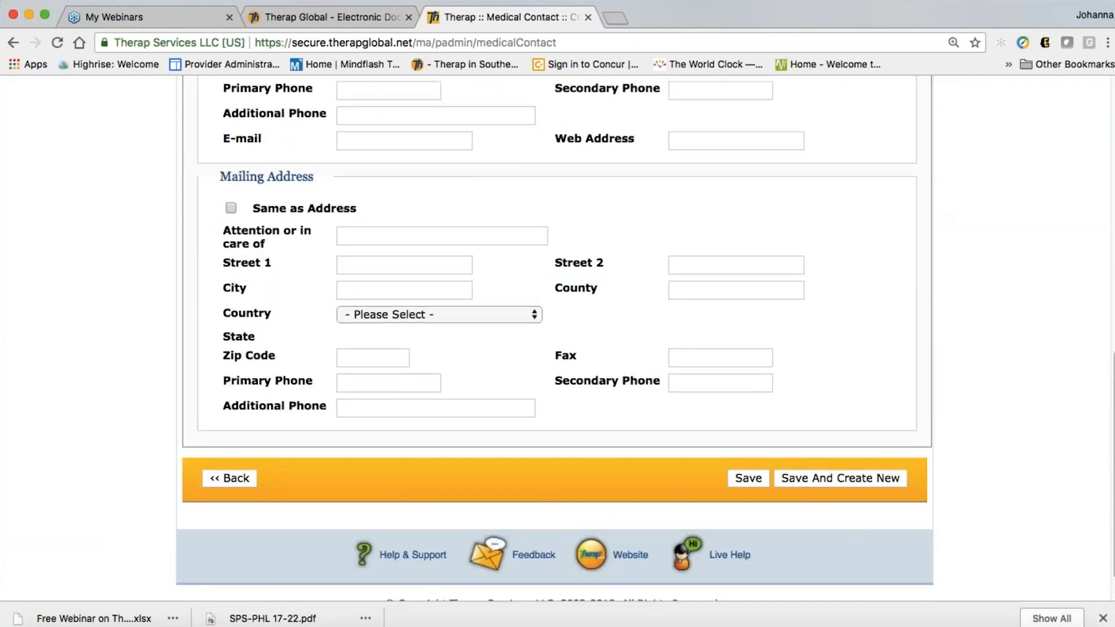
pyautogui.scroll(10, 558, 336)
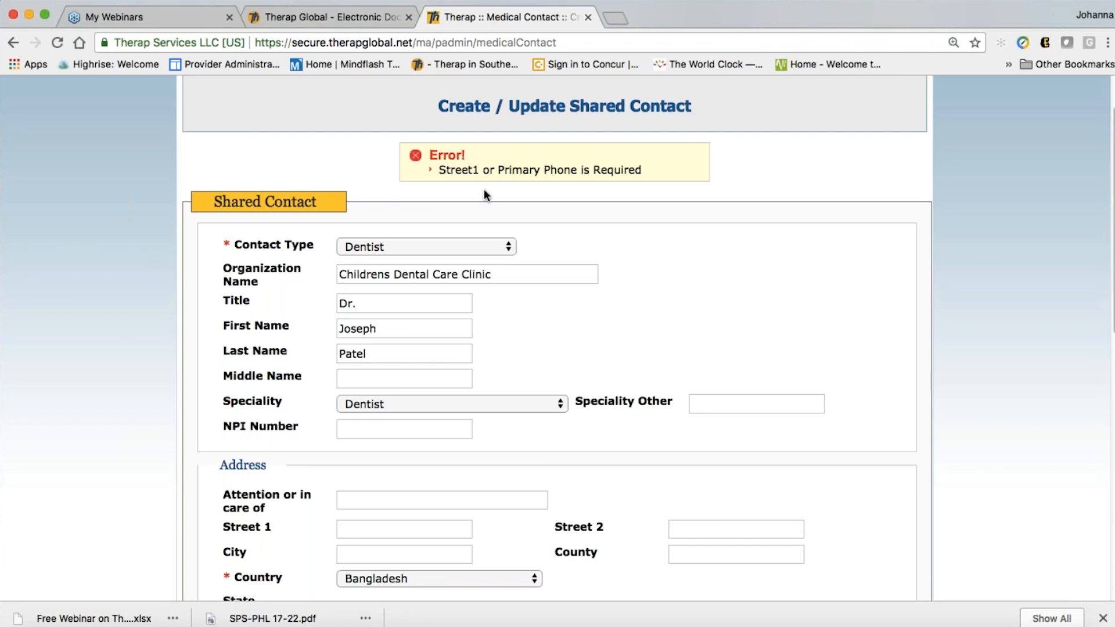
# Fill in the dentist's Street 1 address and primary phone number
pyautogui.scroll(-1, 609, 251)
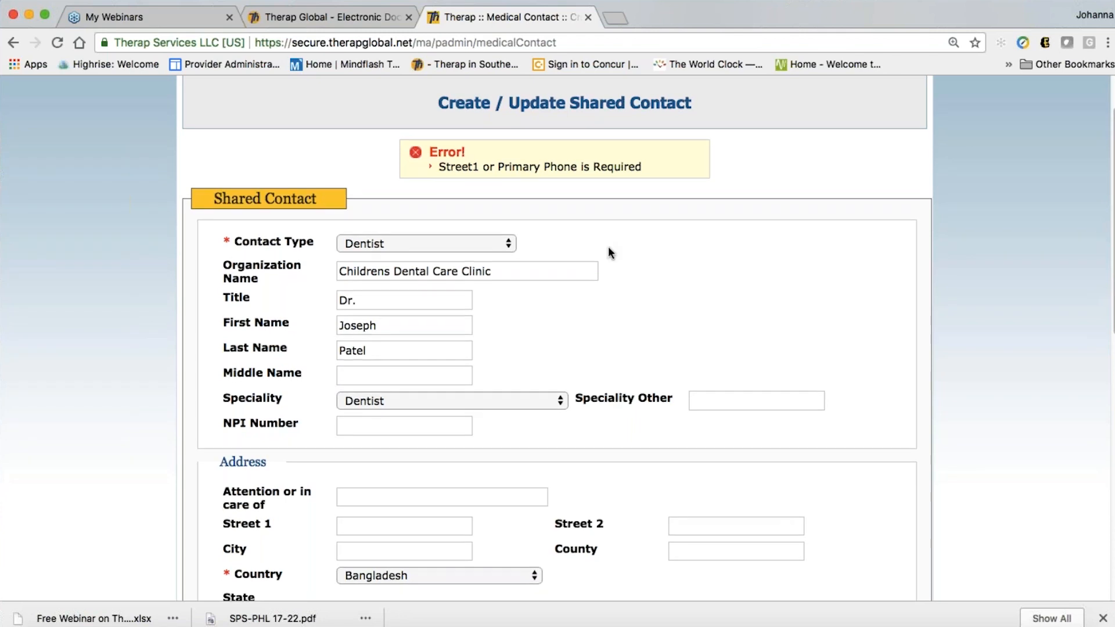
pyautogui.scroll(-2, 631, 205)
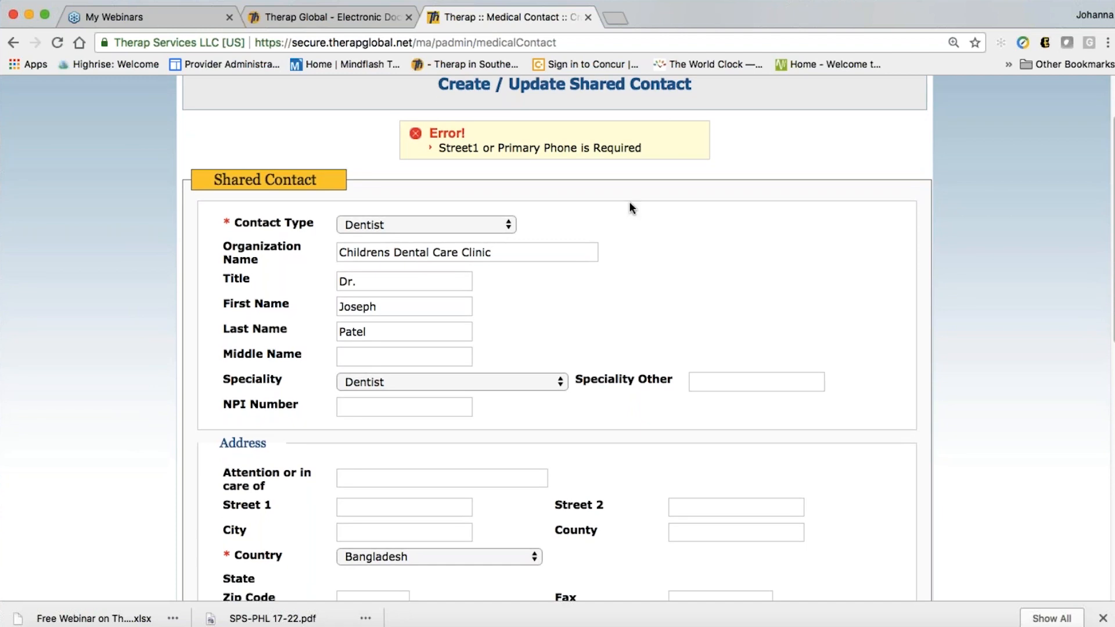
pyautogui.scroll(-5, 630, 205)
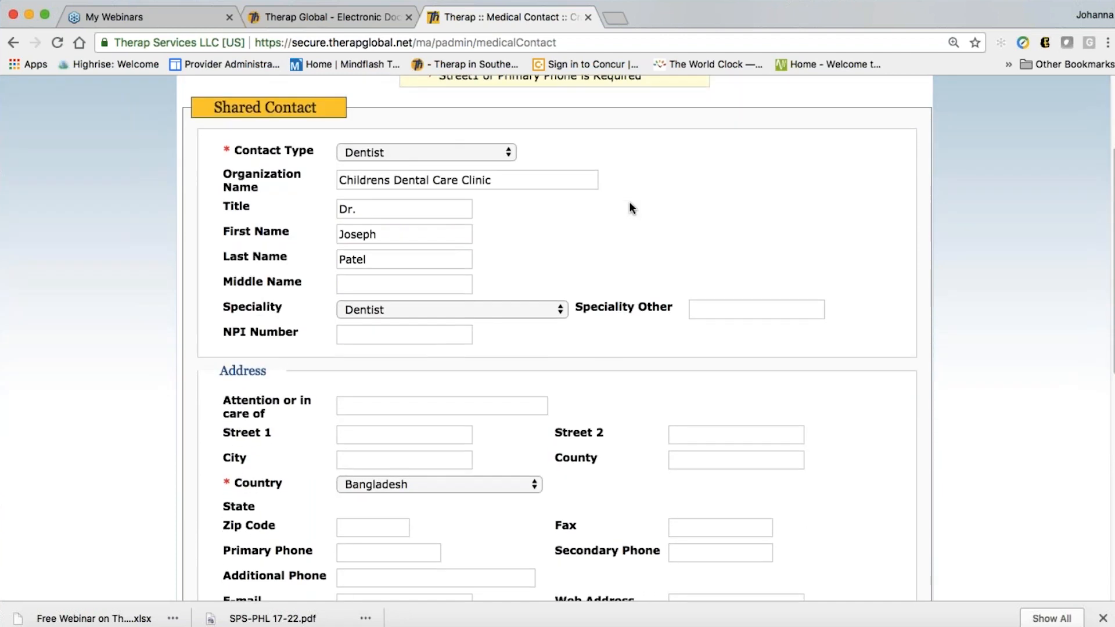
pyautogui.scroll(-4, 630, 206)
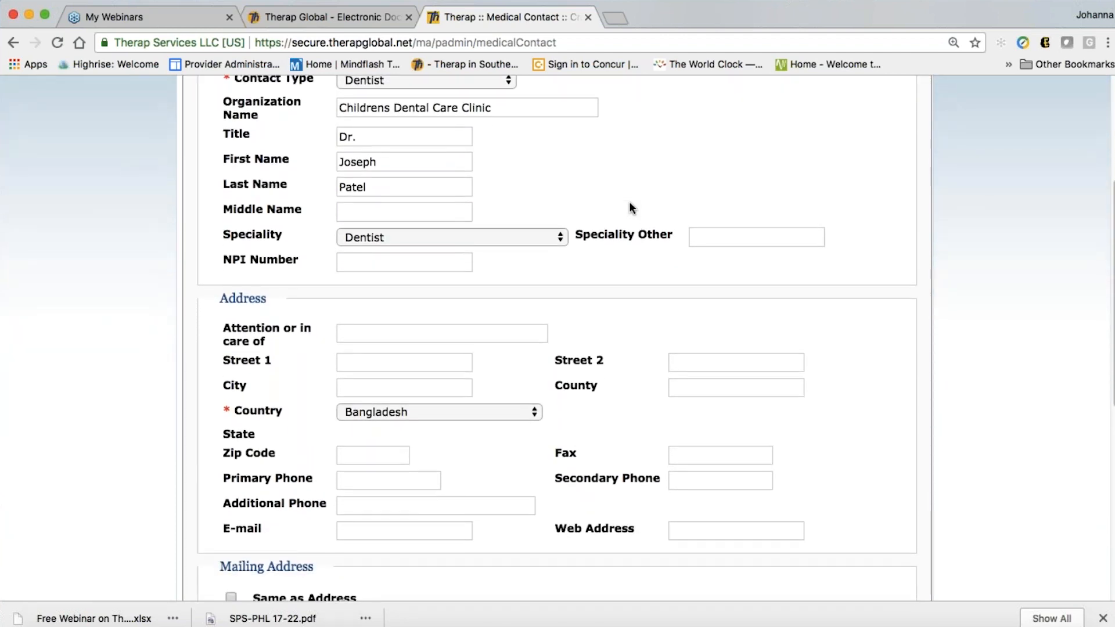
pyautogui.scroll(-1, 376, 349)
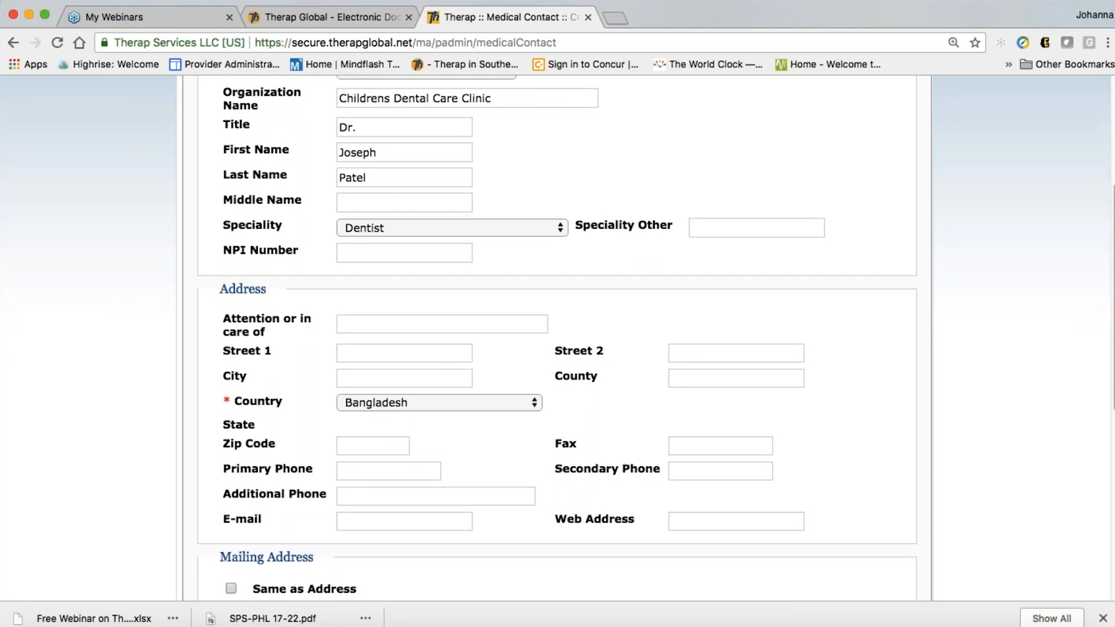
pyautogui.click(376, 349)
pyautogui.press('Down')
pyautogui.press('Down')
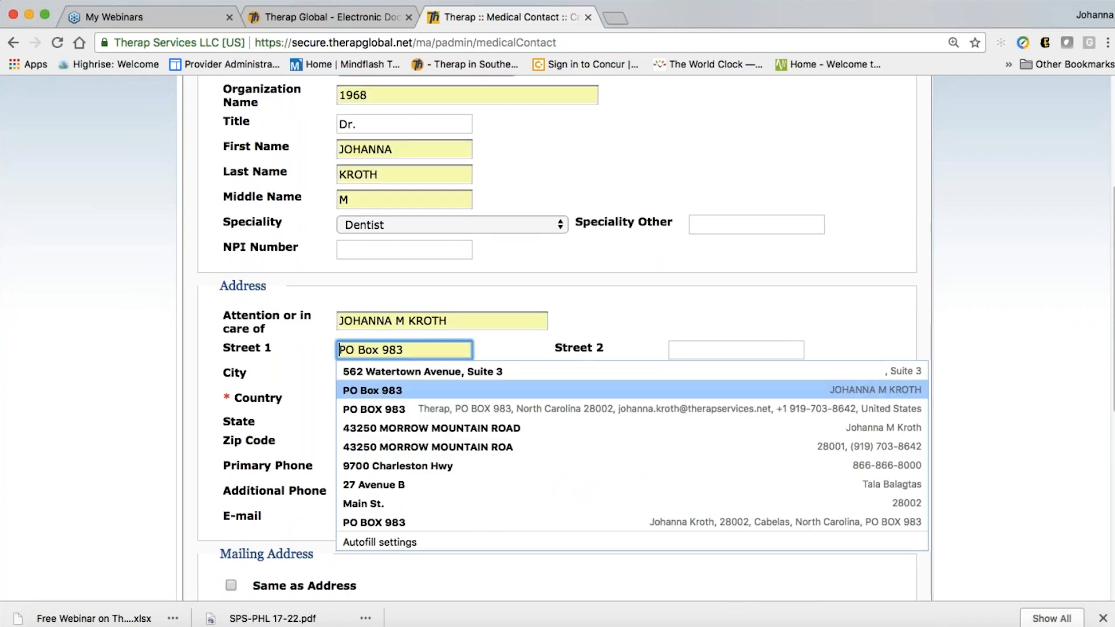
pyautogui.write('str')
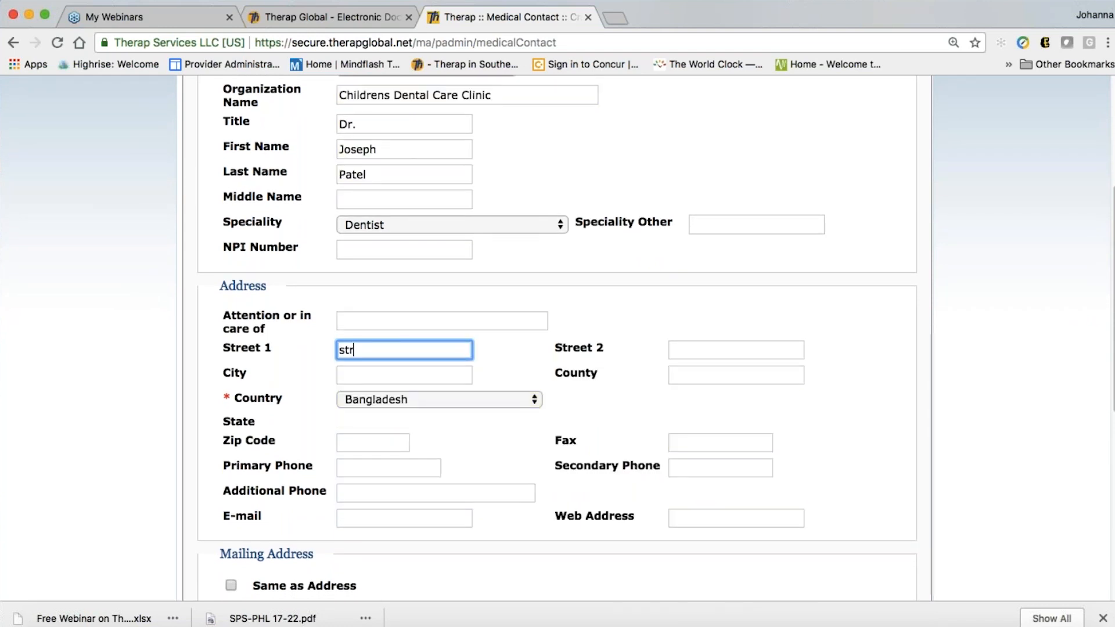
pyautogui.write('eet 234')
pyautogui.scroll(-3, 476, 462)
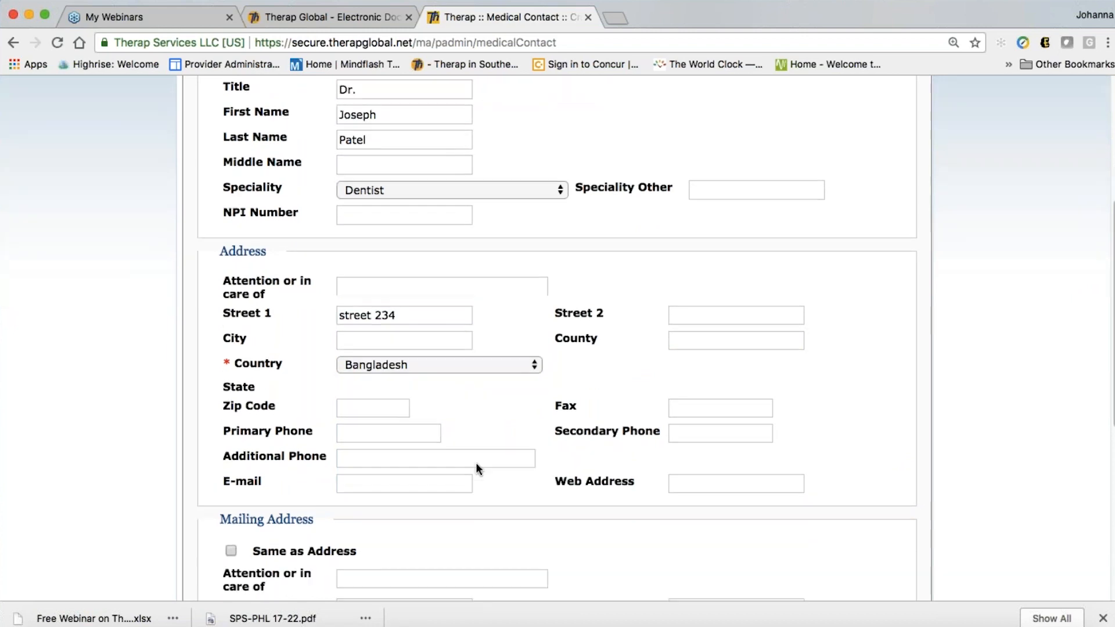
pyautogui.click(351, 374)
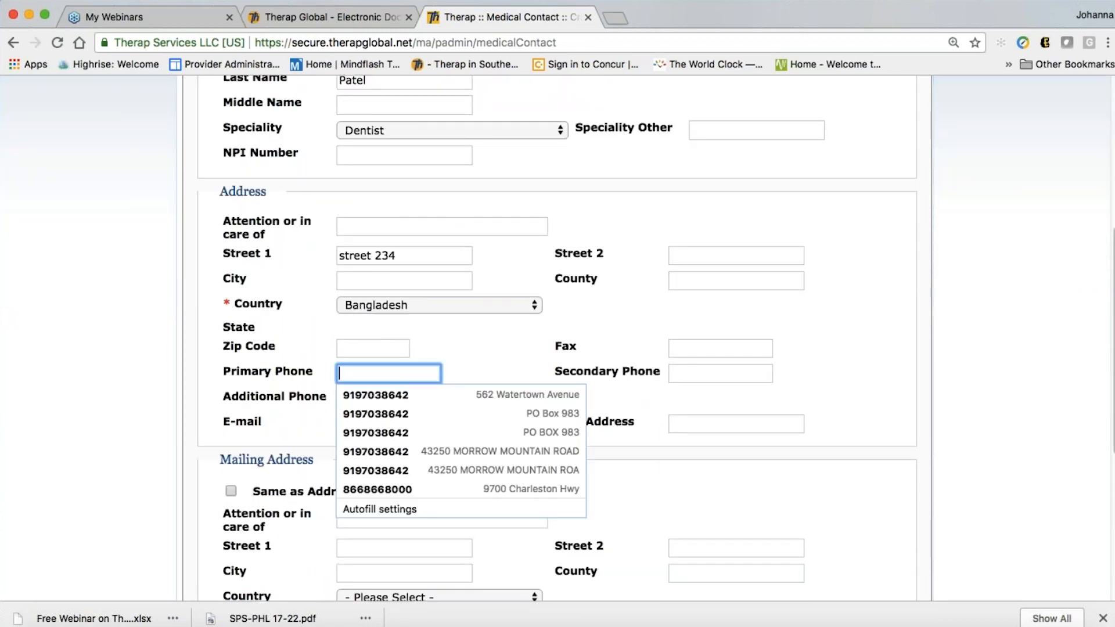
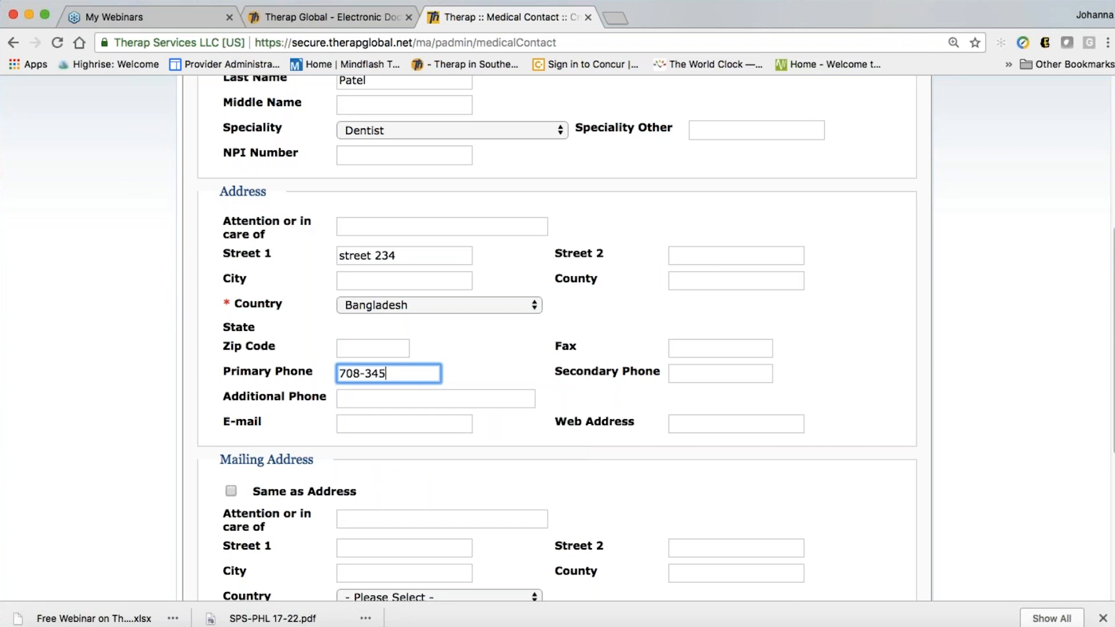
pyautogui.click(503, 337)
pyautogui.scroll(-5, 598, 406)
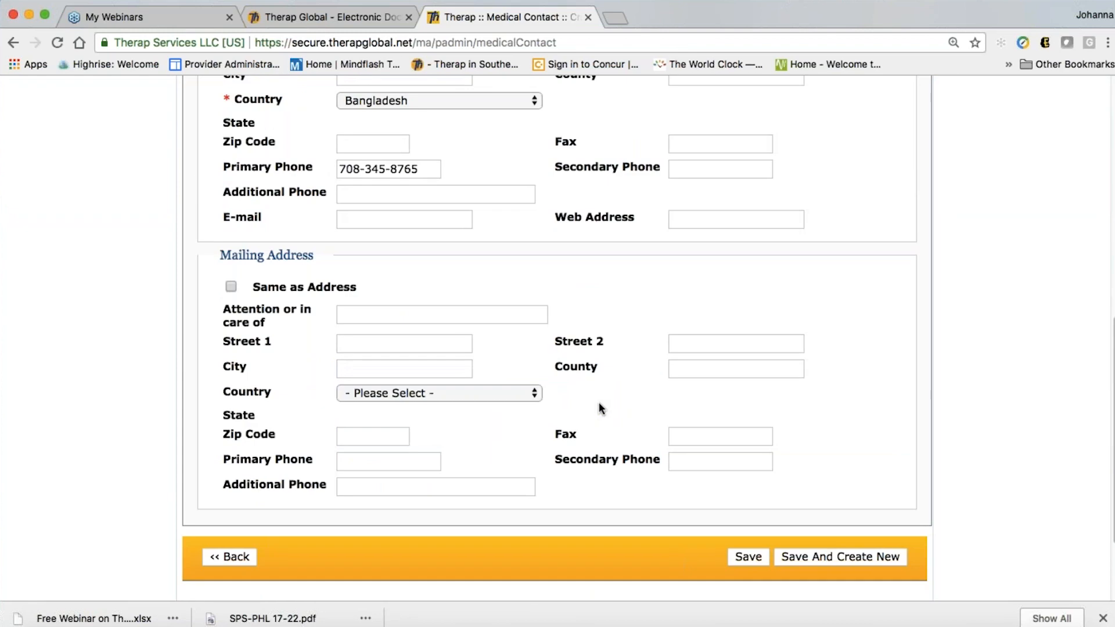
# Save the completed dentist shared contact
pyautogui.click(751, 438)
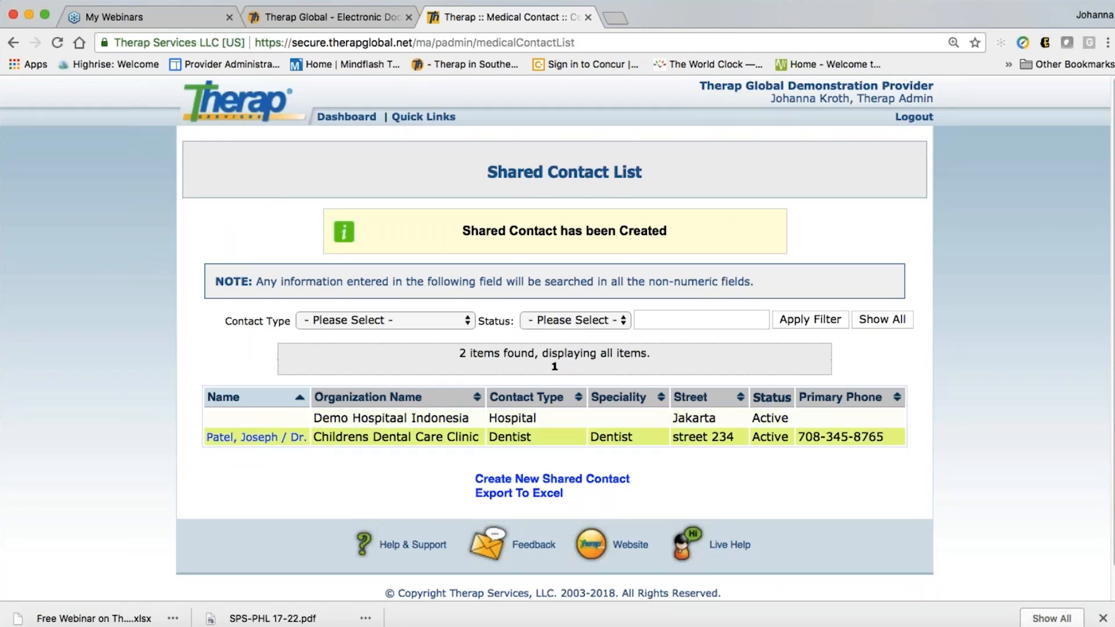
pyautogui.scroll(-1, 378, 479)
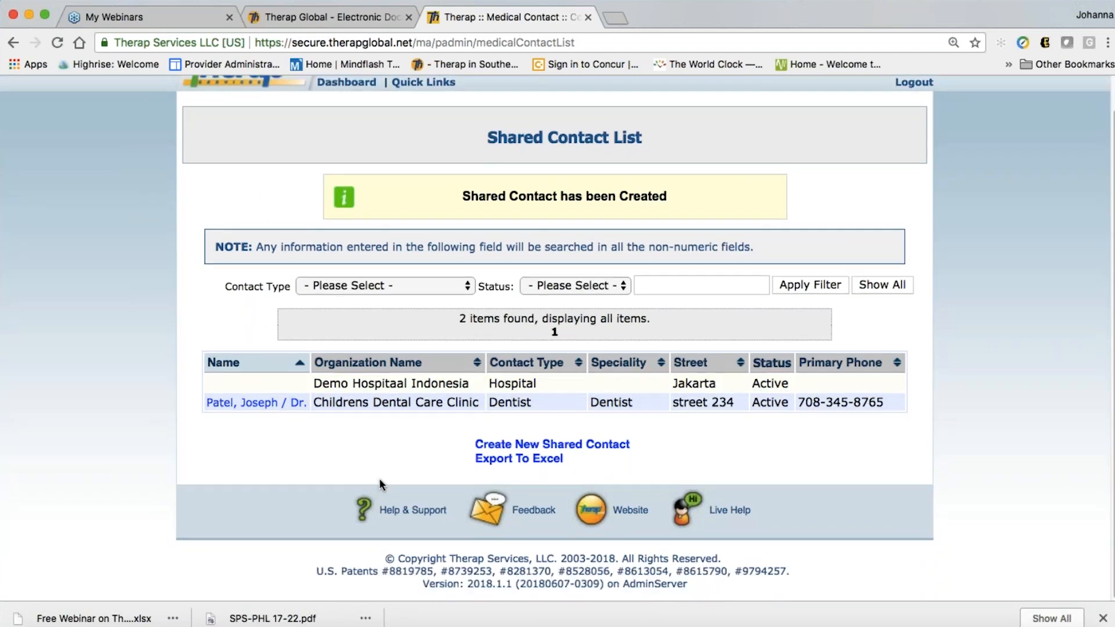
pyautogui.scroll(1, 379, 479)
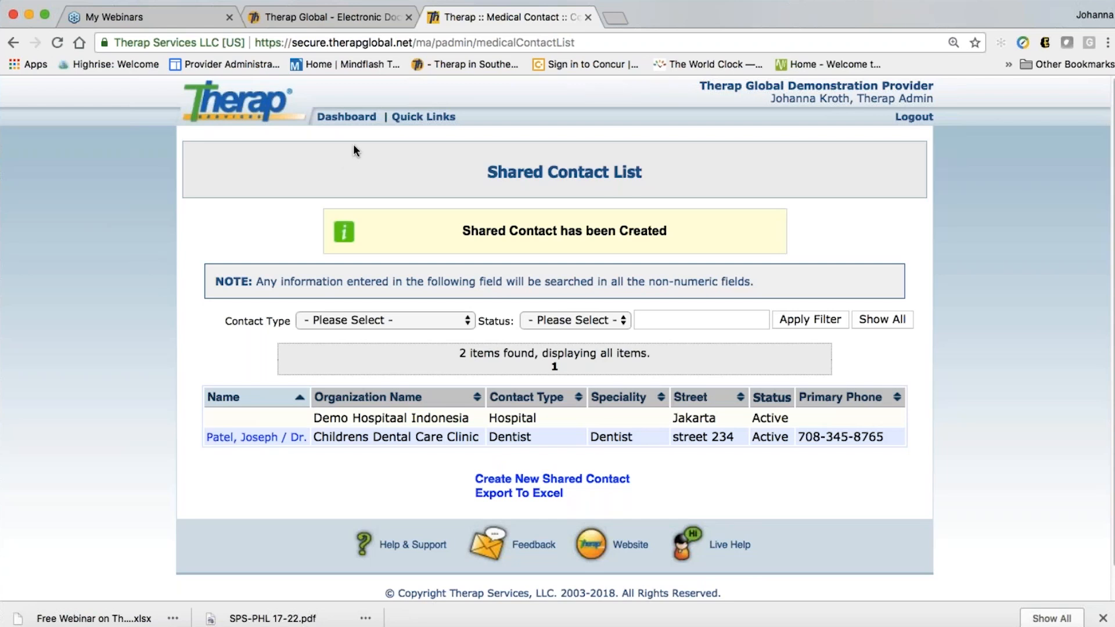
# Return to the Admin dashboard and scroll to the Care section's Individual row
pyautogui.click(344, 117)
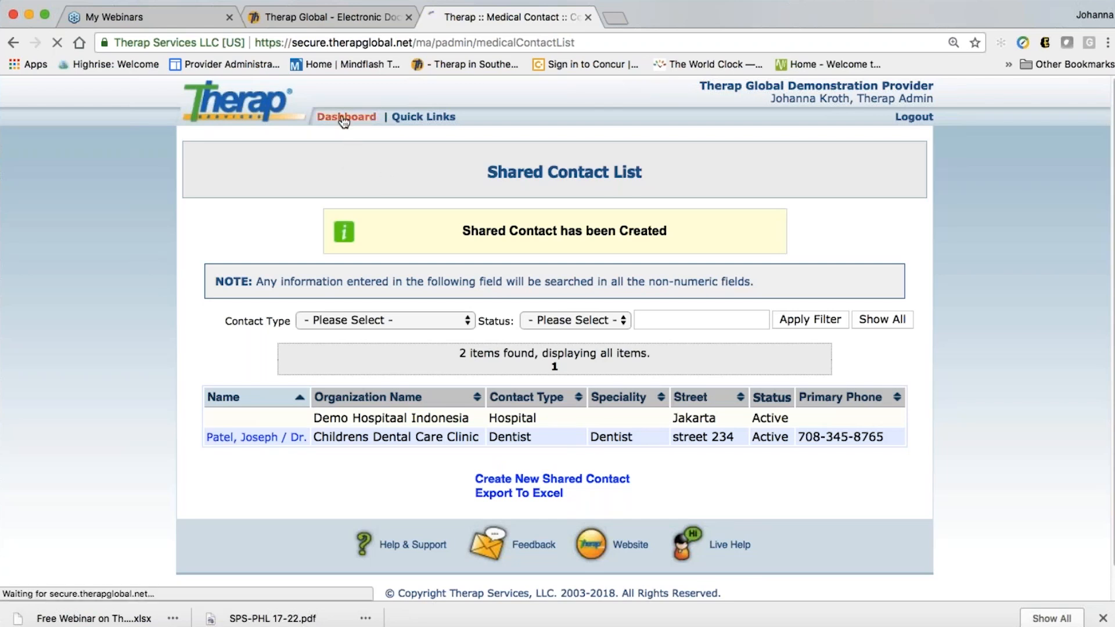
pyautogui.scroll(-5, 453, 360)
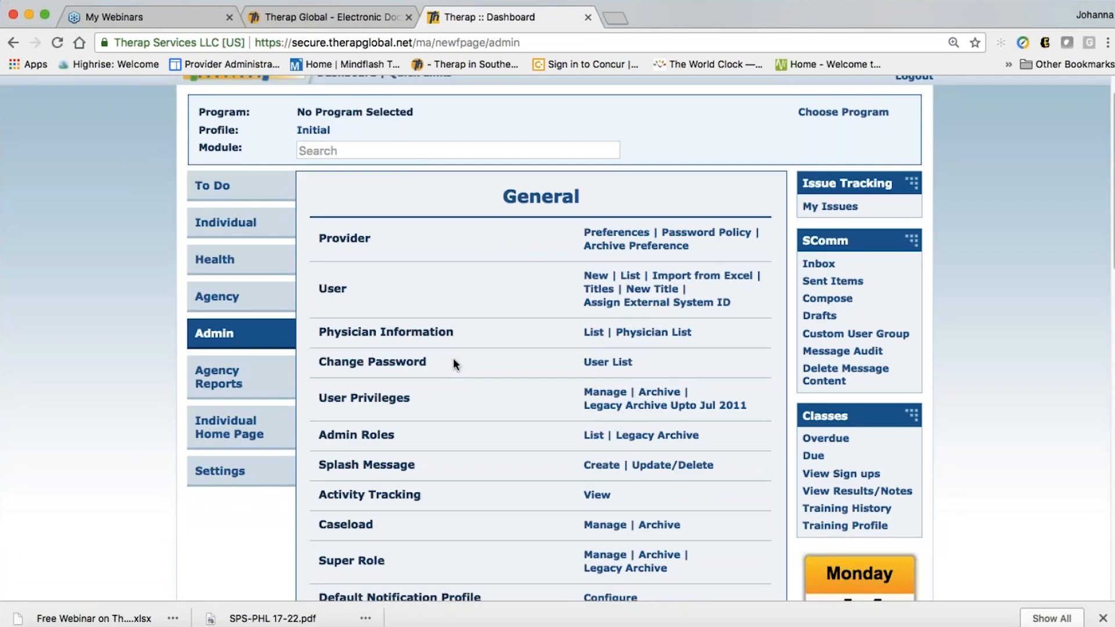
pyautogui.scroll(-10, 453, 358)
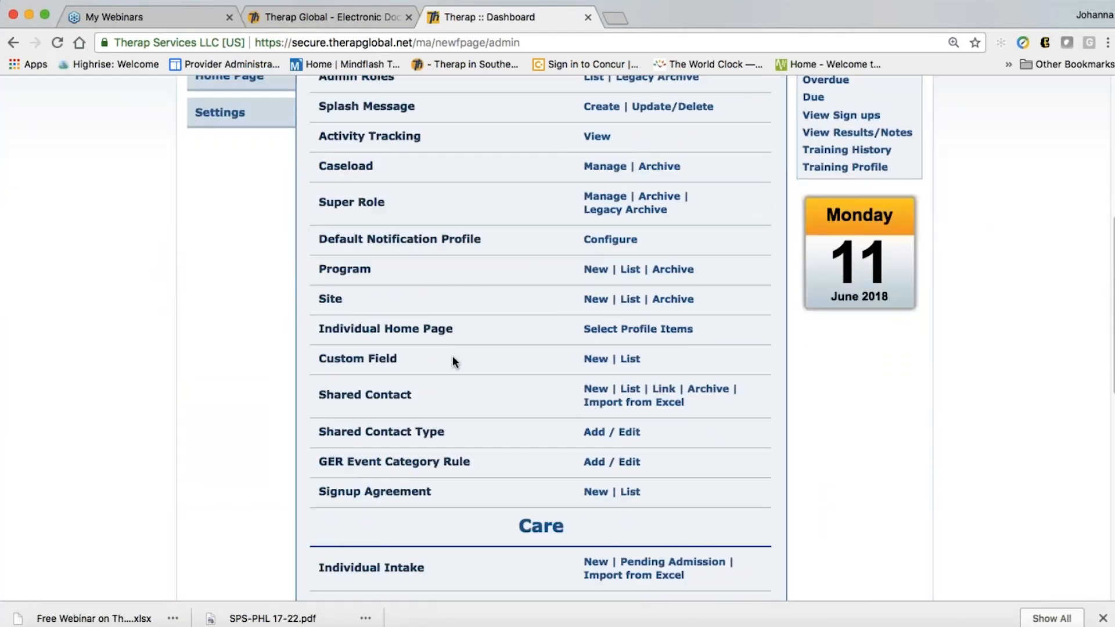
pyautogui.scroll(-1, 447, 482)
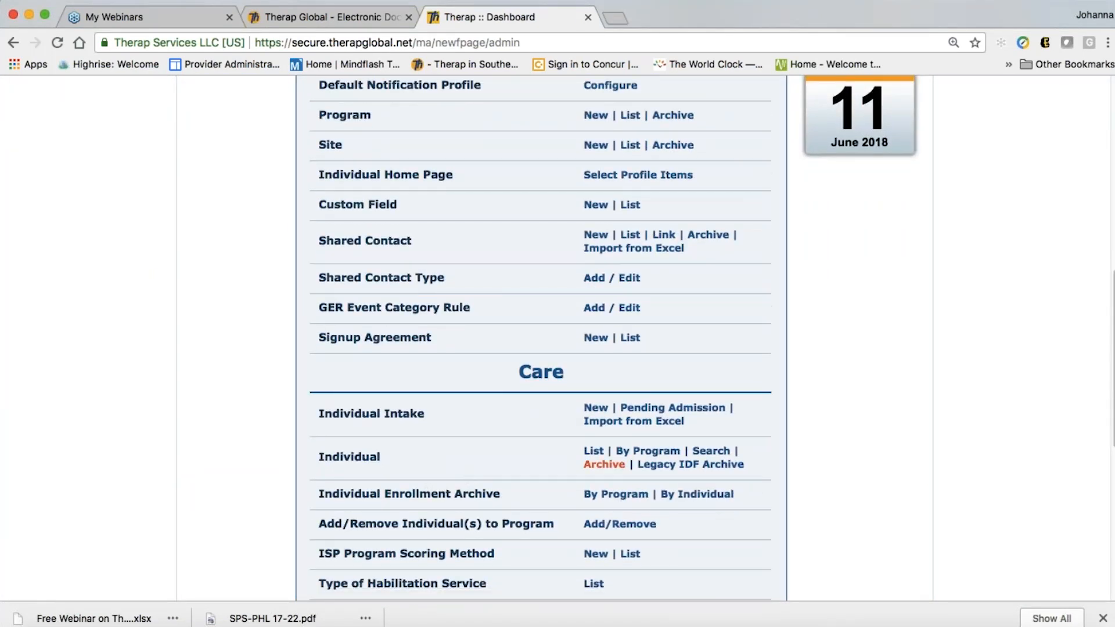
# Open the Individual list, select the individual, and scroll to the Contacts section
pyautogui.click(600, 454)
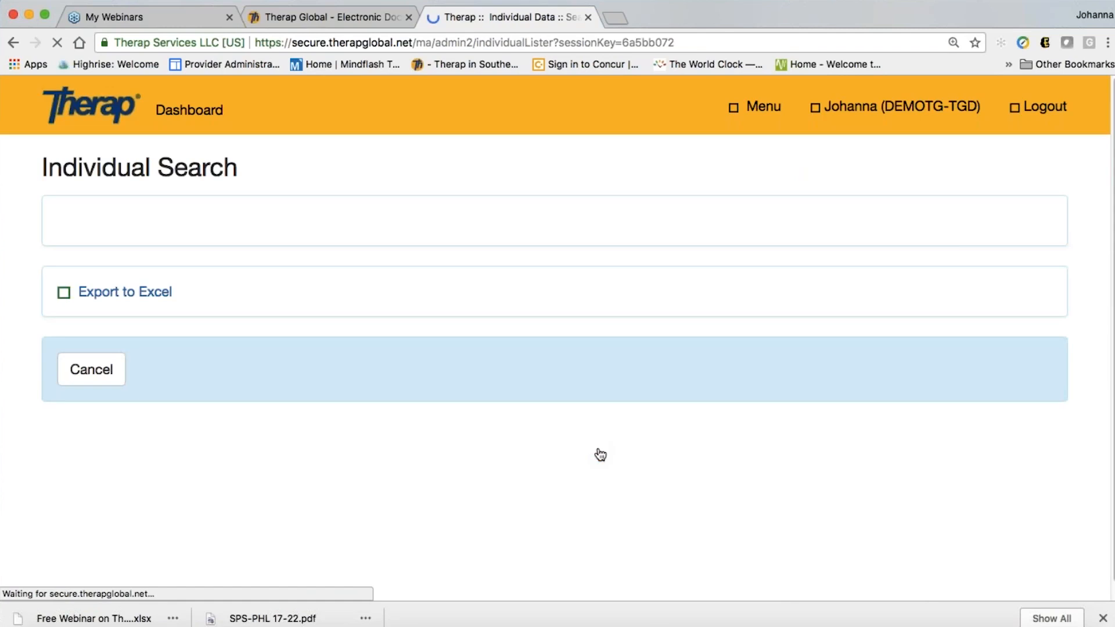
pyautogui.scroll(-3, 511, 506)
pyautogui.scroll(-10, 511, 507)
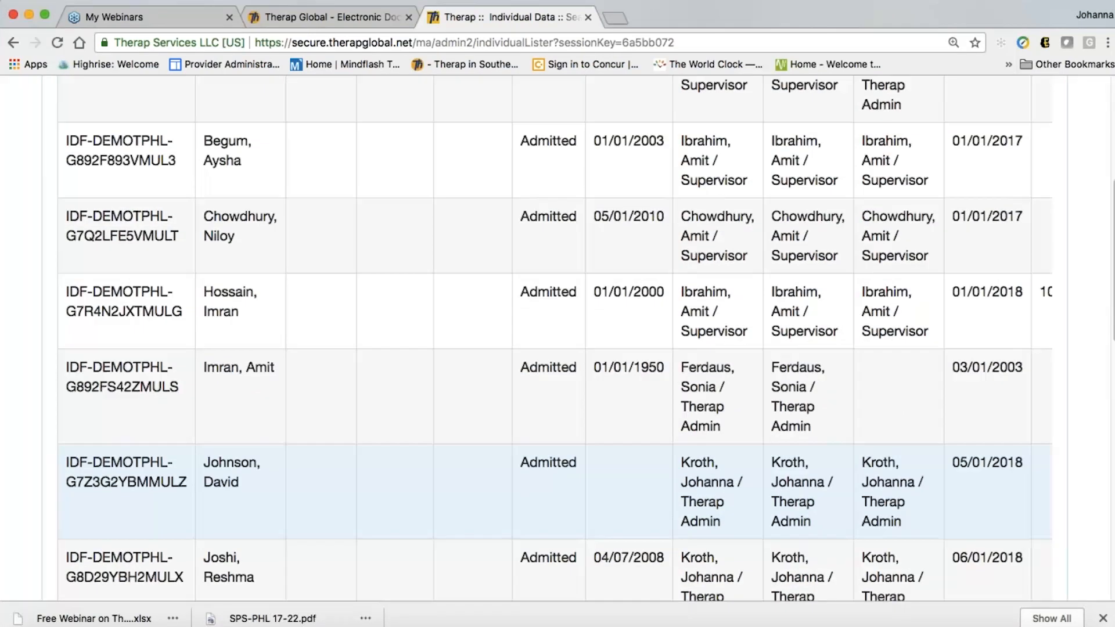
pyautogui.scroll(-1, 447, 456)
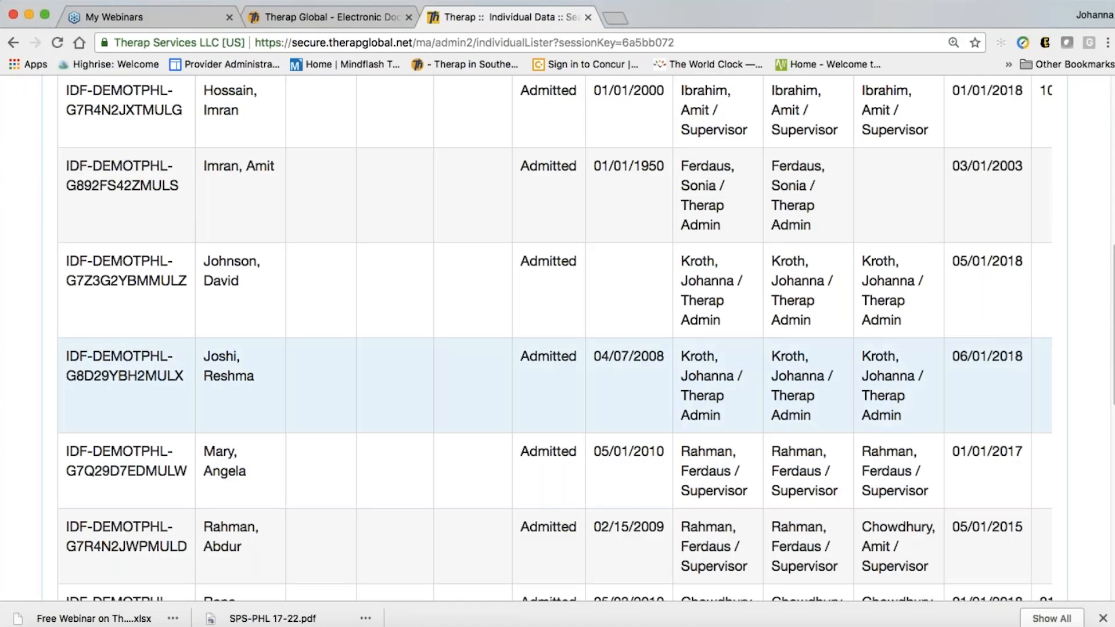
pyautogui.click(122, 378)
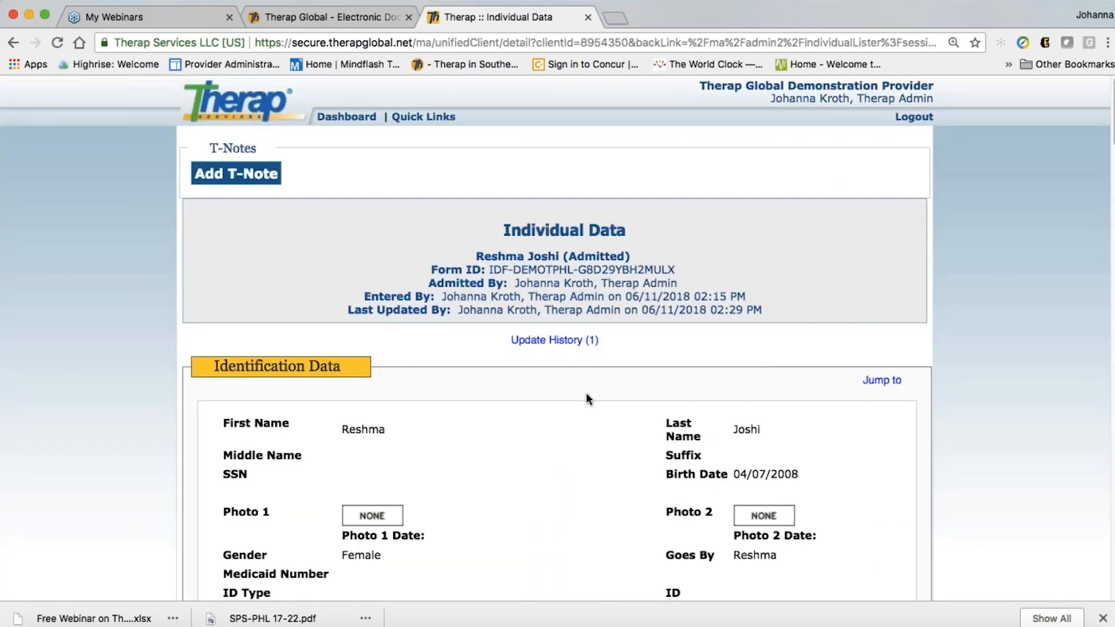
pyautogui.scroll(-7, 587, 396)
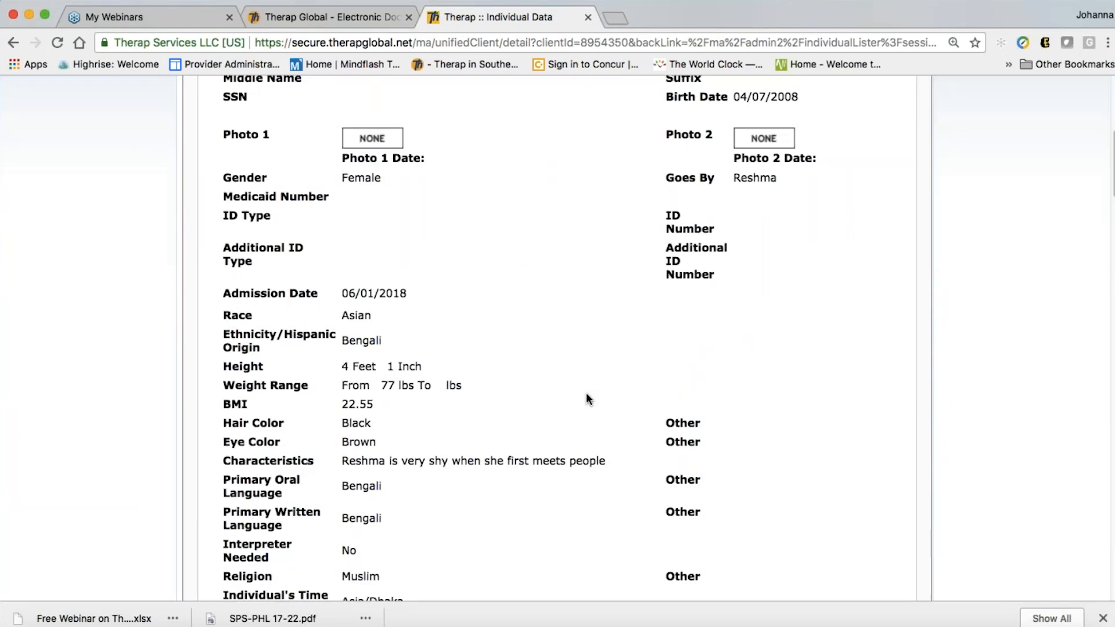
pyautogui.scroll(-9, 586, 395)
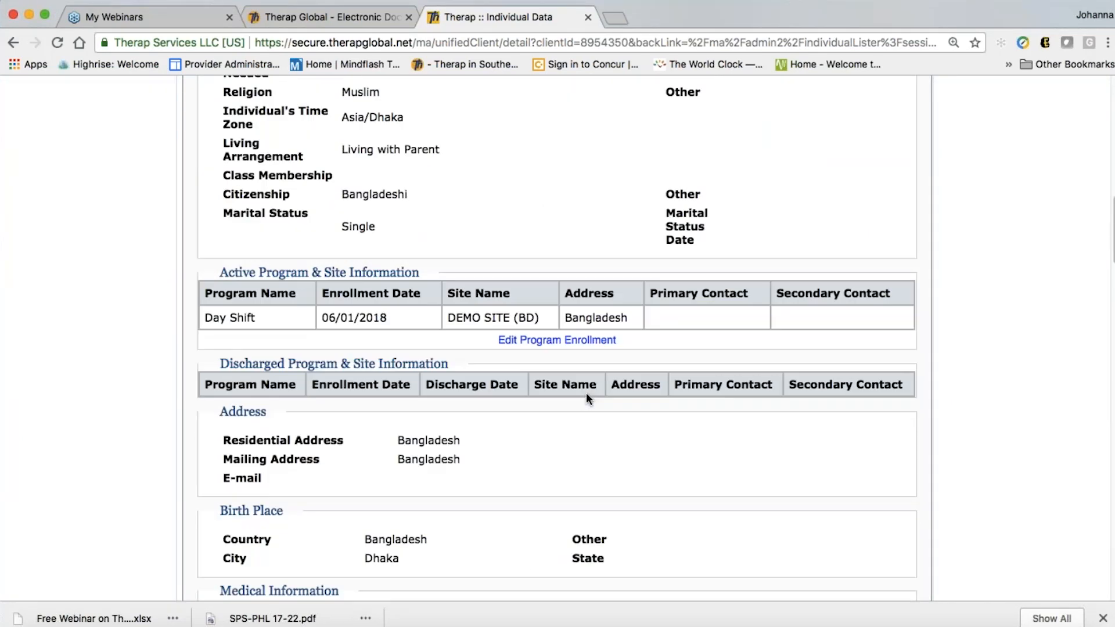
pyautogui.scroll(-7, 586, 395)
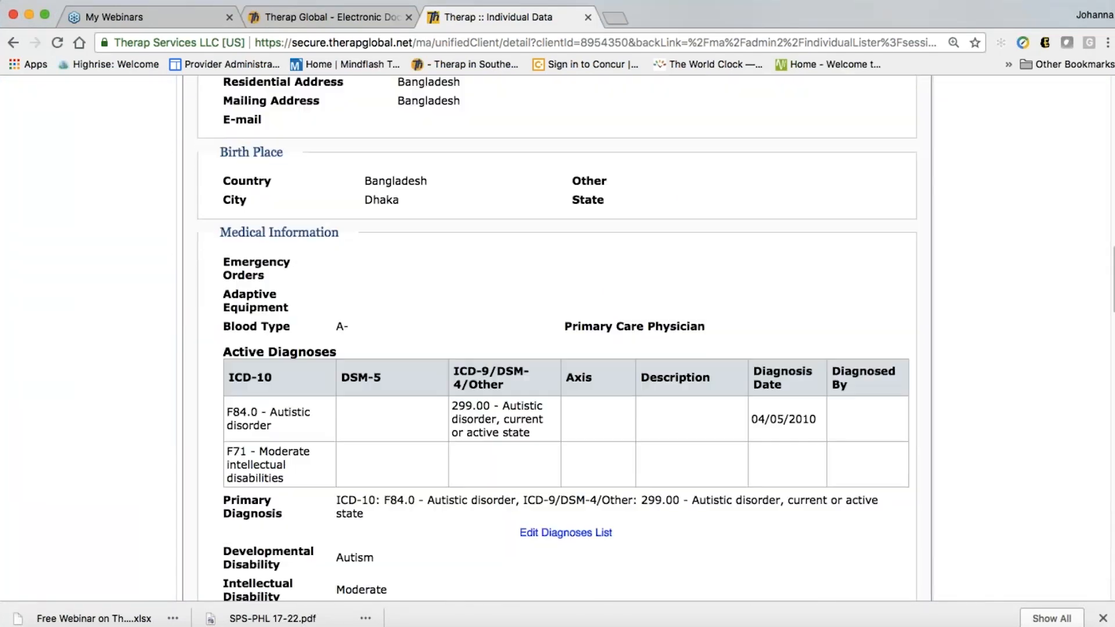
pyautogui.scroll(-10, 587, 395)
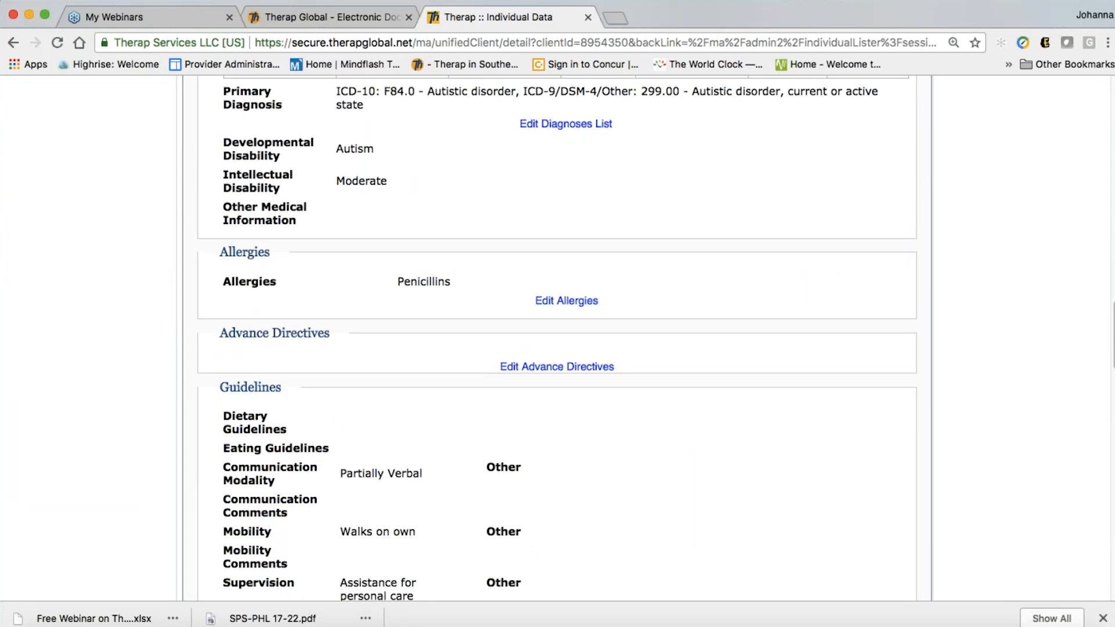
pyautogui.scroll(-7, 586, 395)
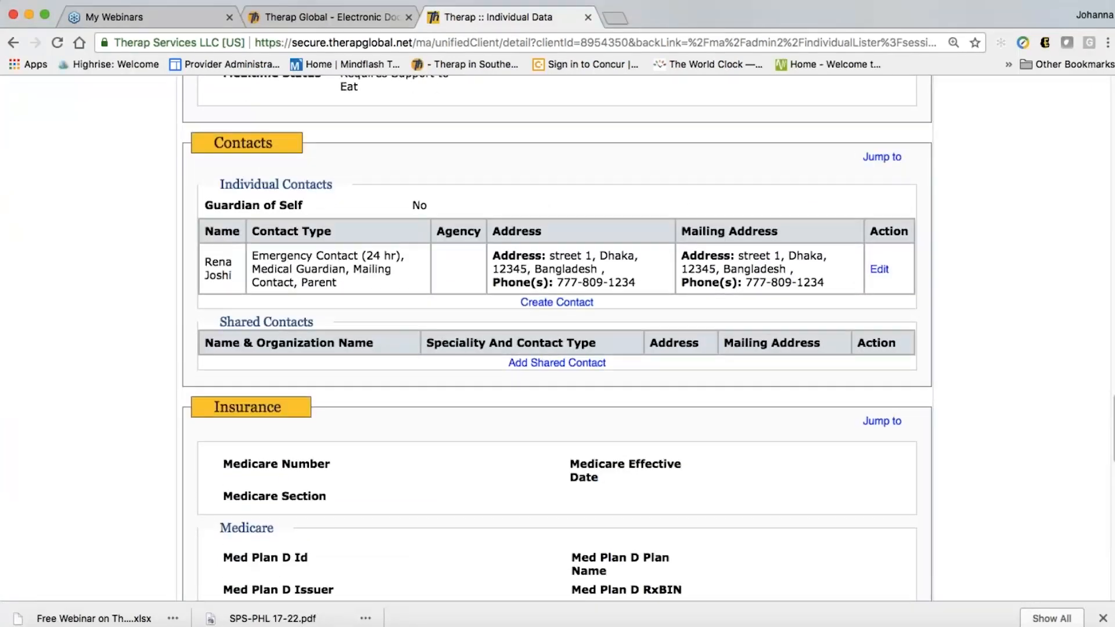
pyautogui.scroll(-1, 586, 395)
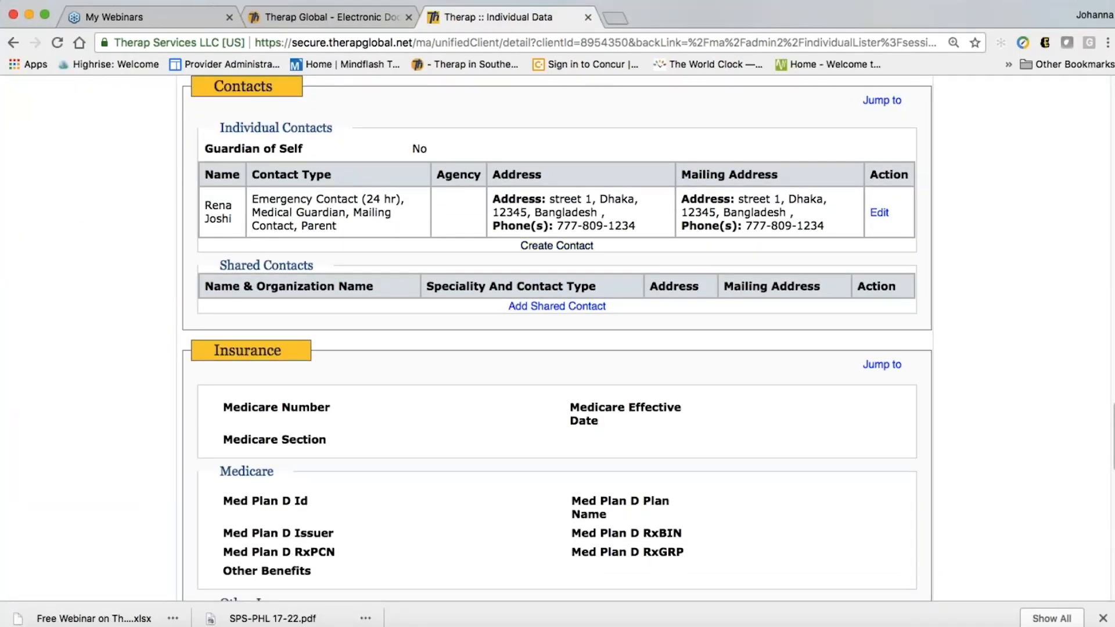
# Add the Childrens Dental Care Clinic dentist from the Add Shared Contact popup
pyautogui.click(546, 307)
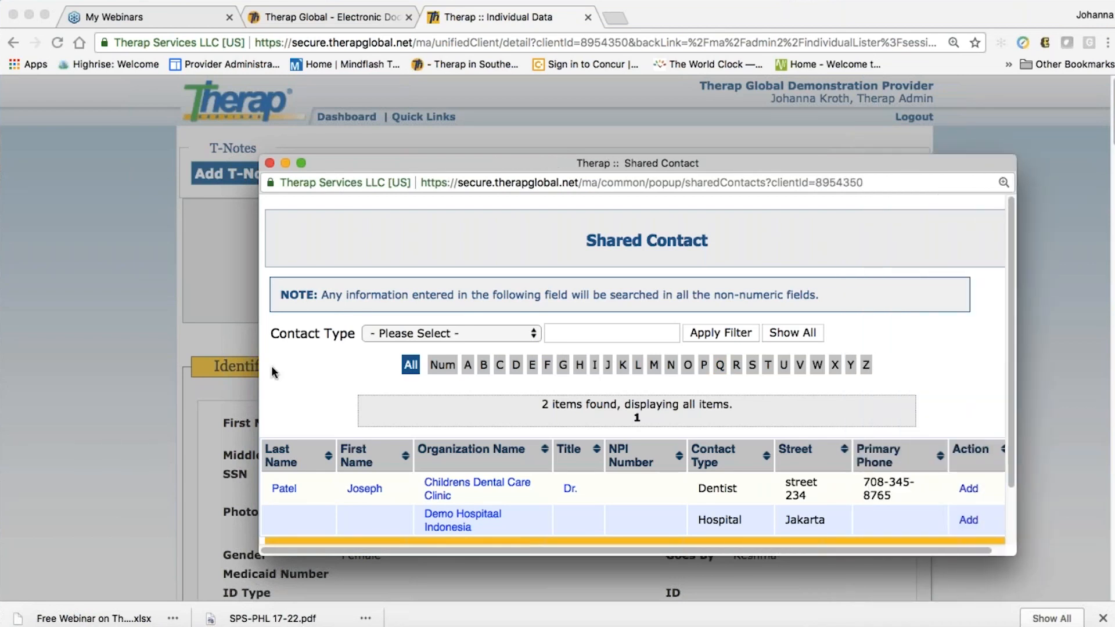
pyautogui.moveTo(260, 372); pyautogui.dragTo(112, 363)
pyautogui.scroll(-2, 558, 377)
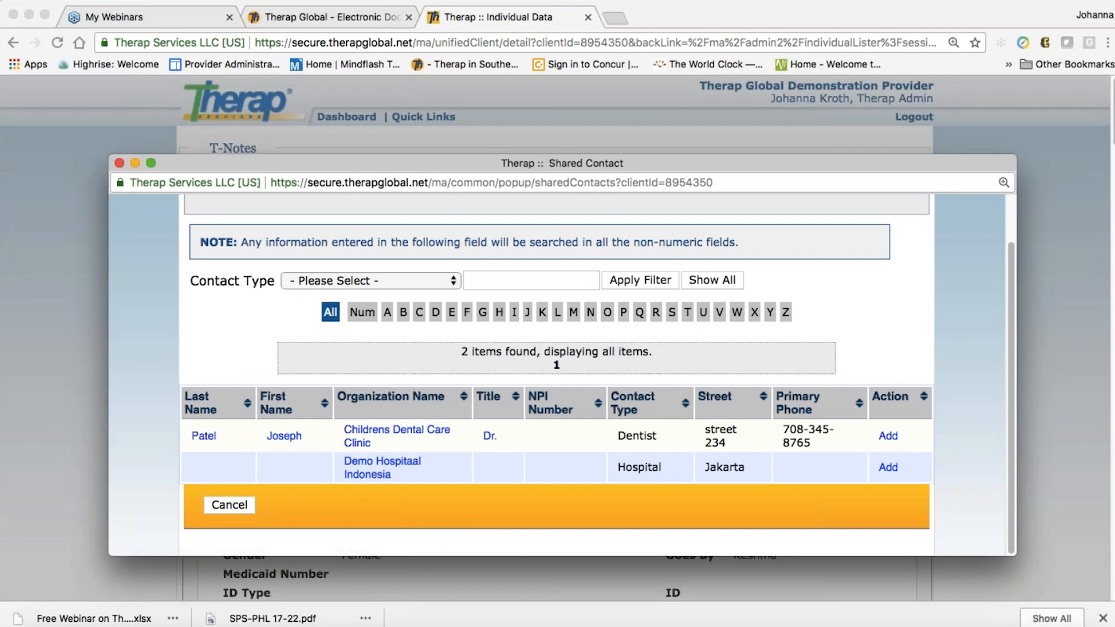
pyautogui.click(888, 440)
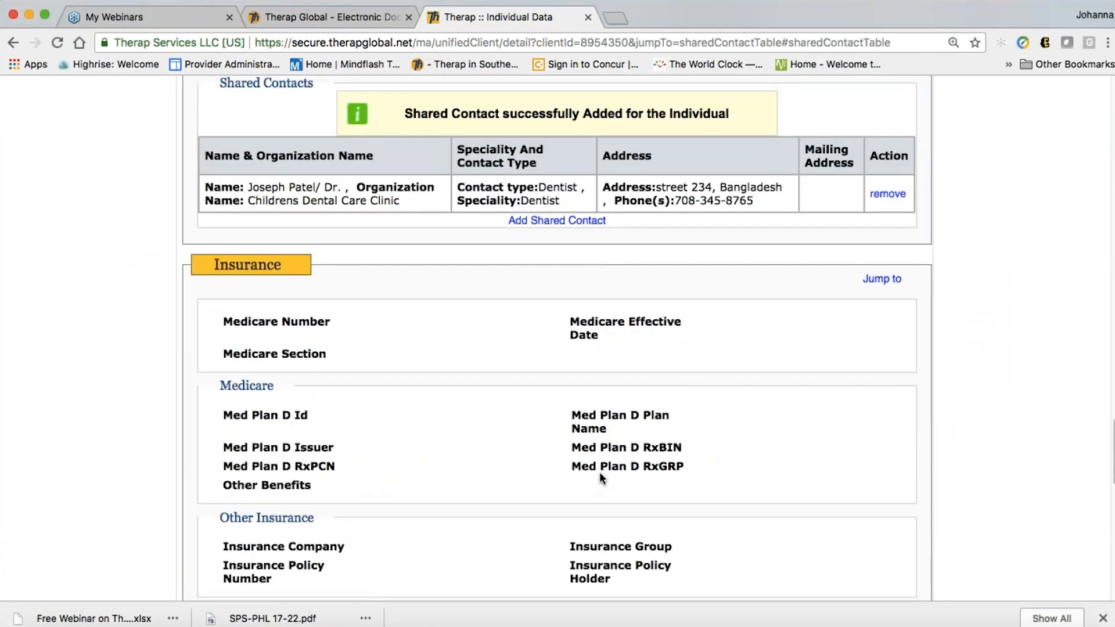
pyautogui.scroll(3, 431, 289)
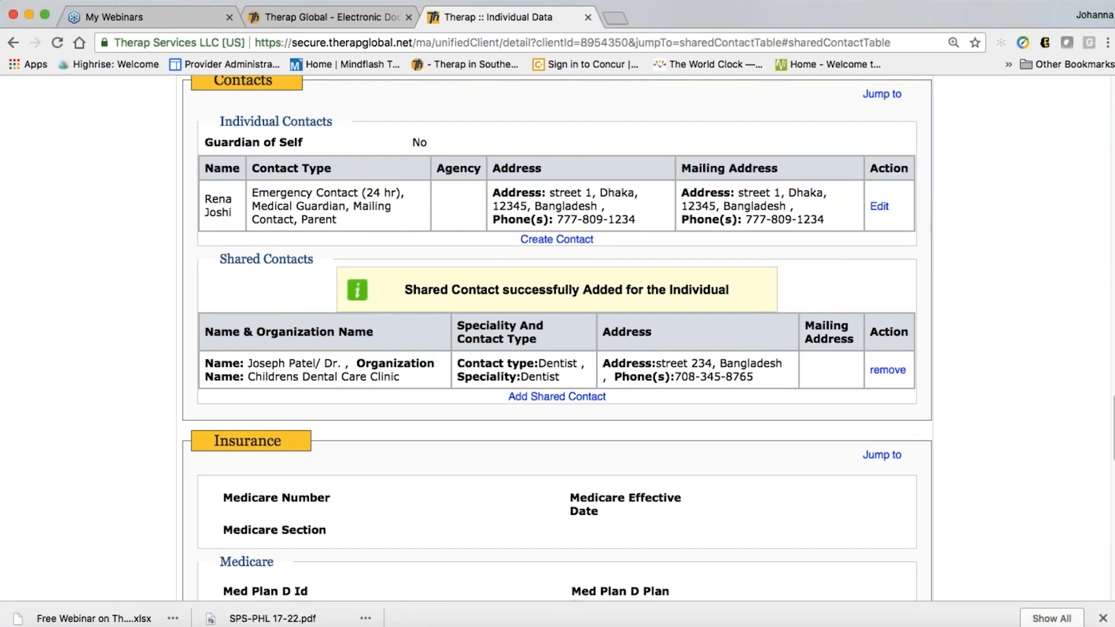
pyautogui.scroll(1, 619, 448)
pyautogui.scroll(-3, 620, 448)
pyautogui.scroll(-12, 620, 448)
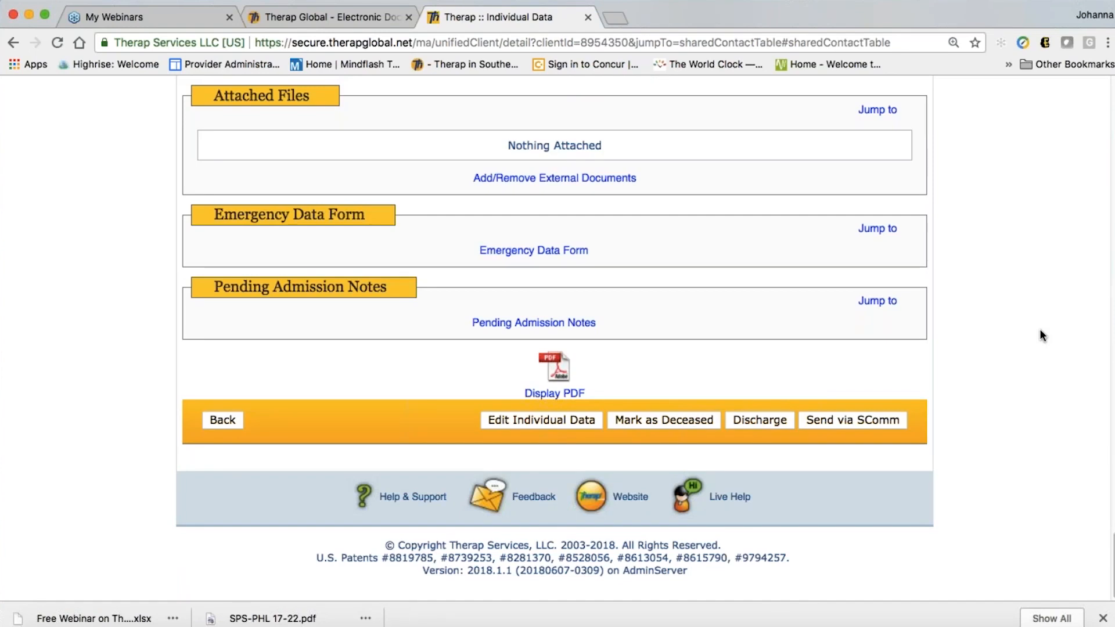
# Scroll up to verify the dentist shared contact, then down to the page bottom
pyautogui.scroll(1, 1040, 330)
pyautogui.scroll(10, 1039, 329)
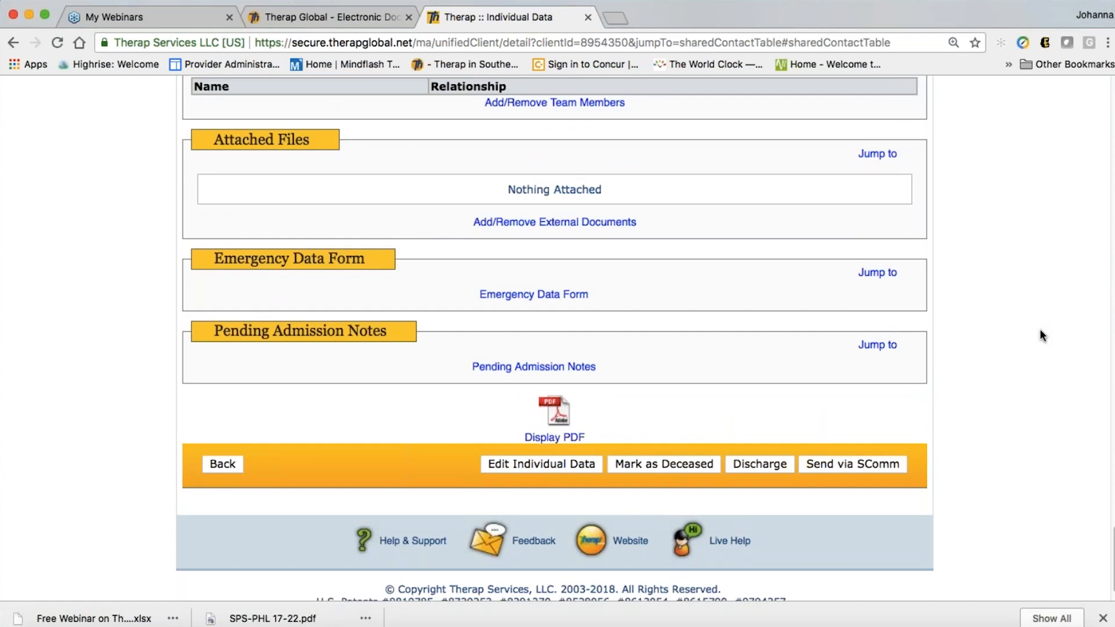
pyautogui.scroll(6, 1040, 330)
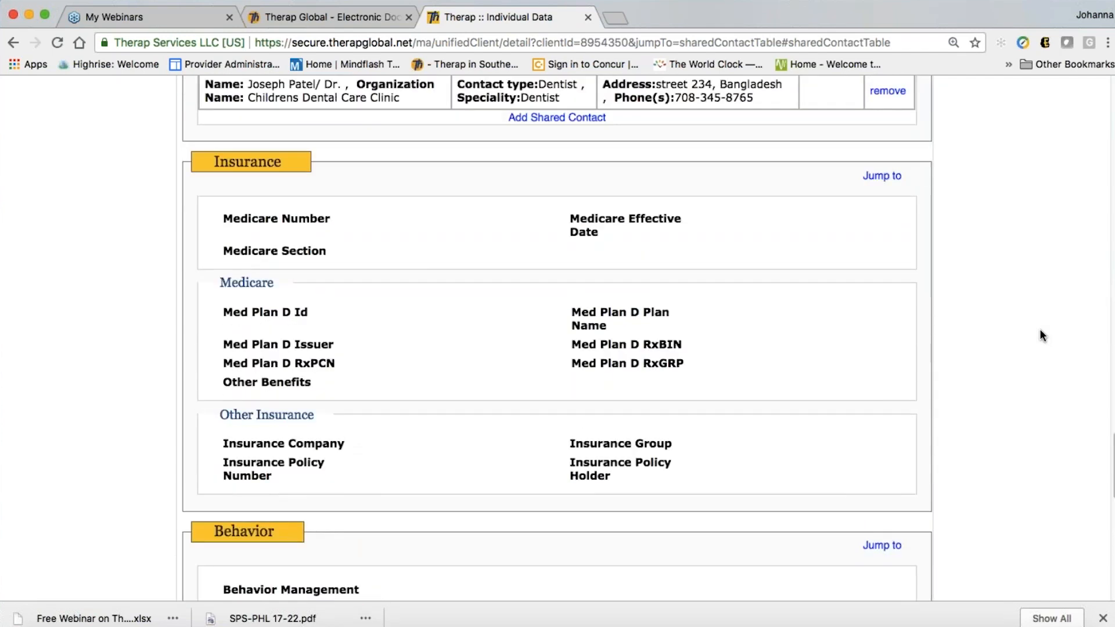
pyautogui.scroll(17, 1040, 328)
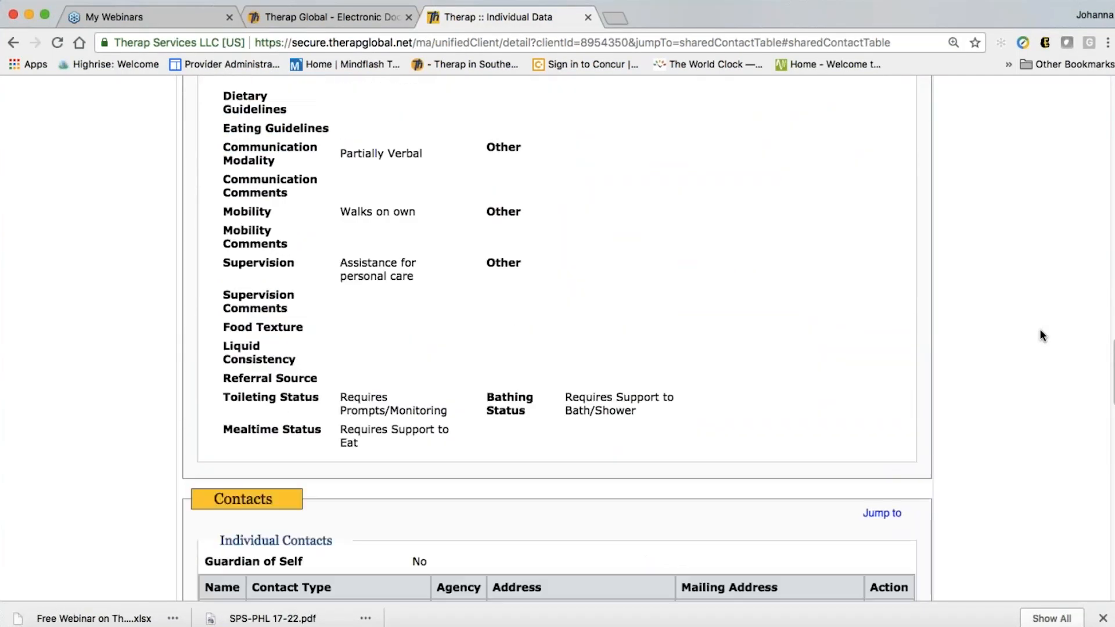
pyautogui.scroll(20, 1040, 330)
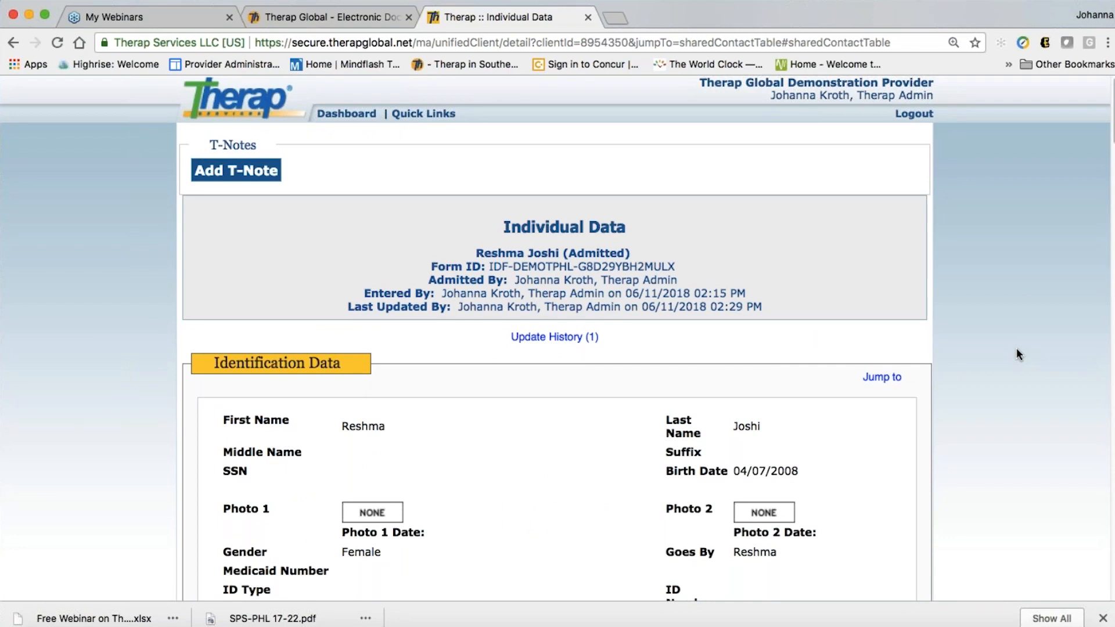
pyautogui.scroll(-3, 1016, 355)
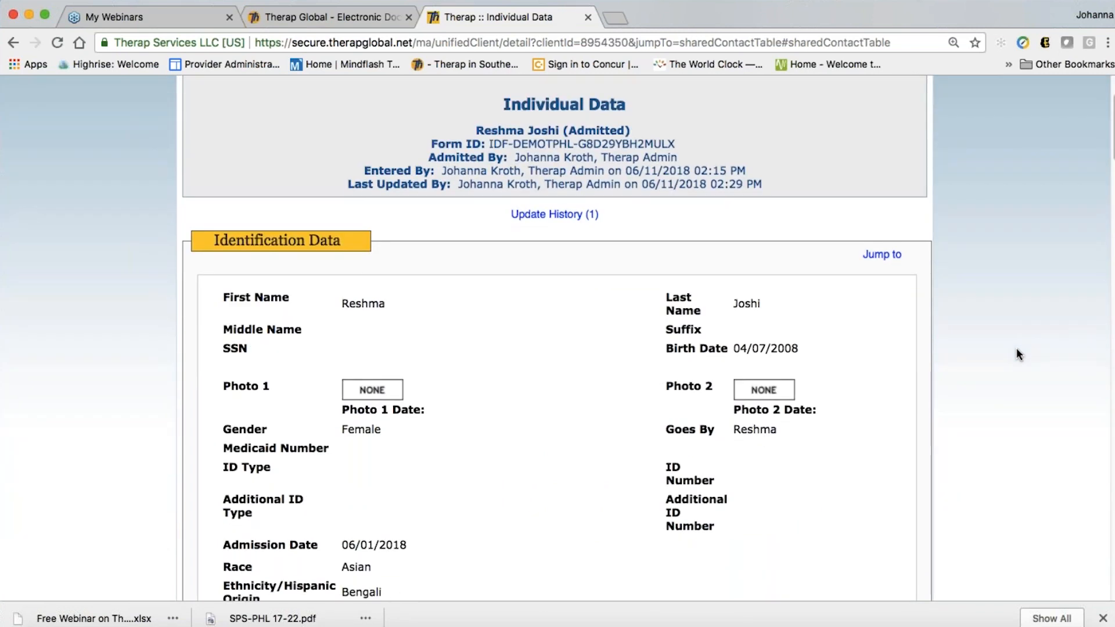
pyautogui.scroll(-2, 1016, 354)
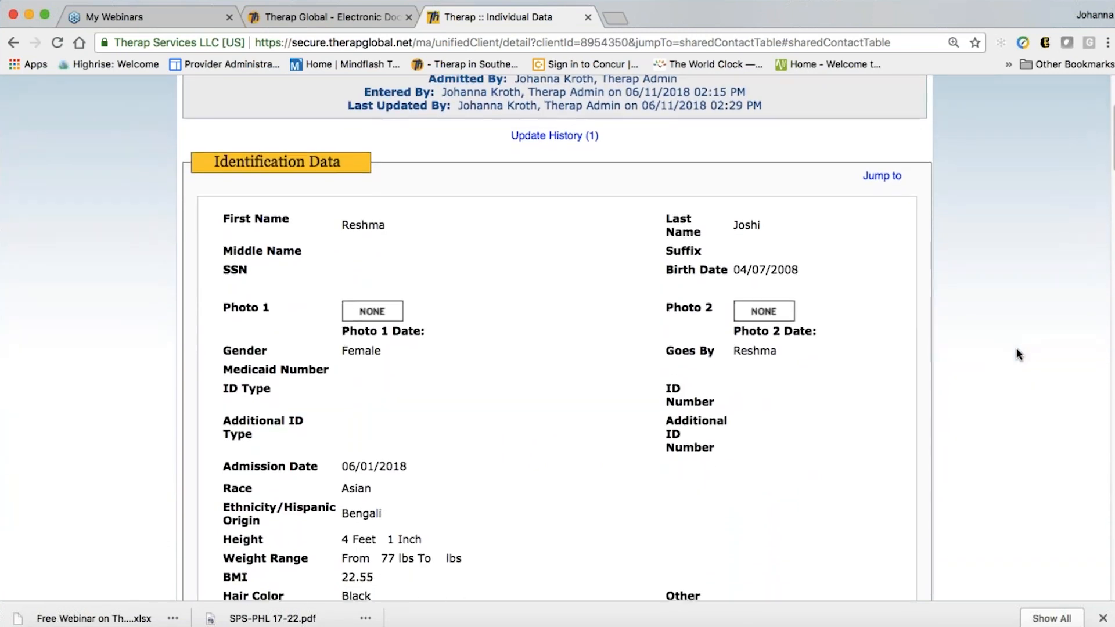
pyautogui.scroll(-1, 1017, 355)
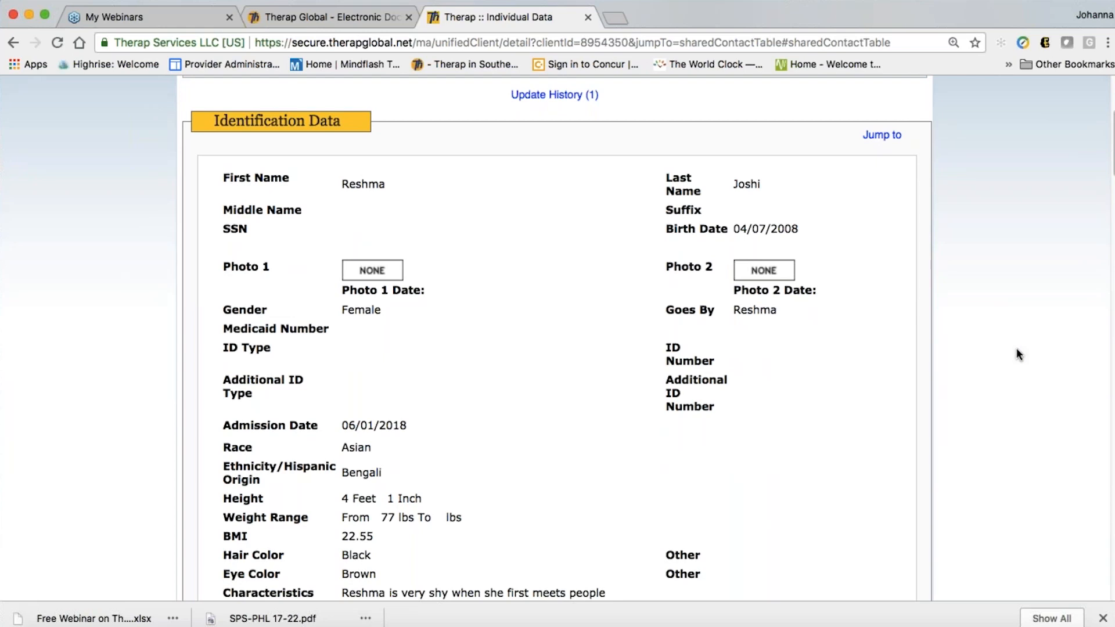
pyautogui.scroll(-3, 1017, 355)
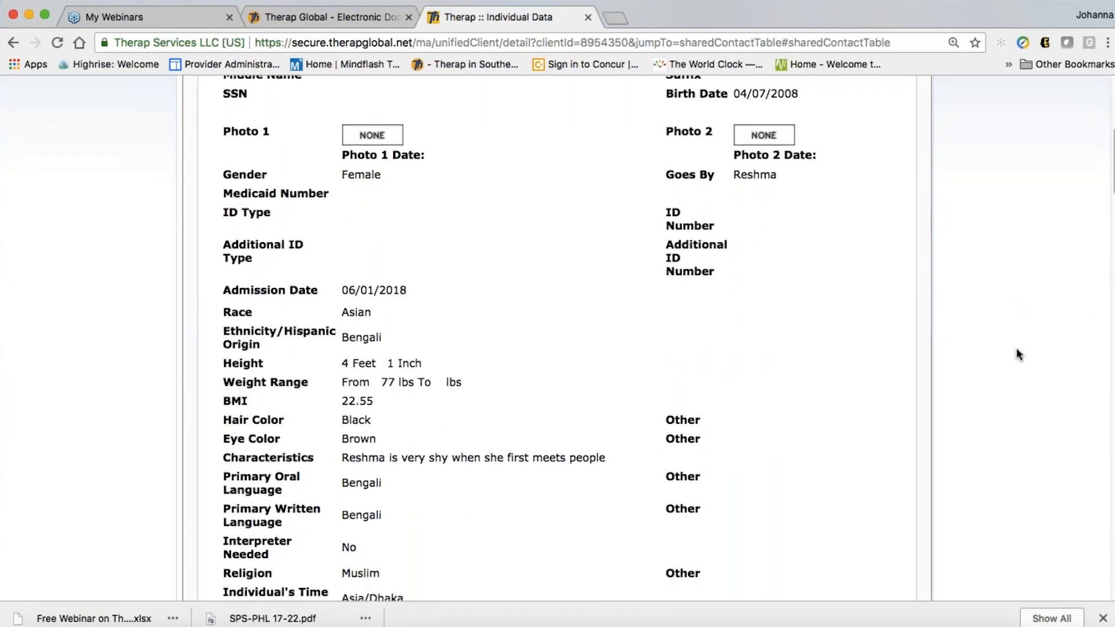
pyautogui.scroll(-20, 1017, 354)
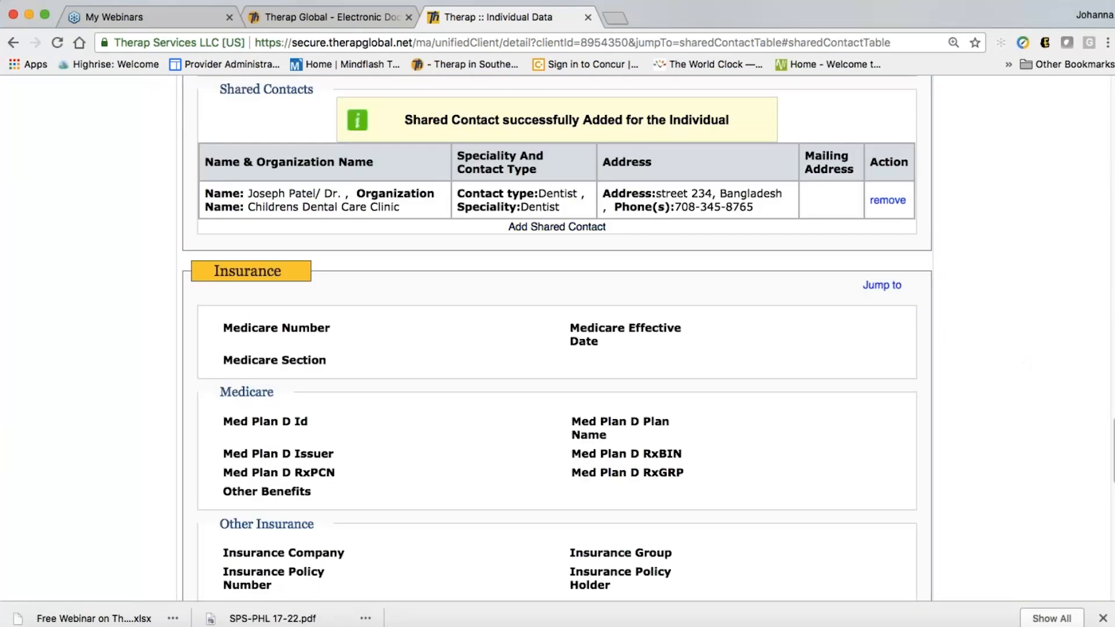
pyautogui.scroll(-15, 803, 327)
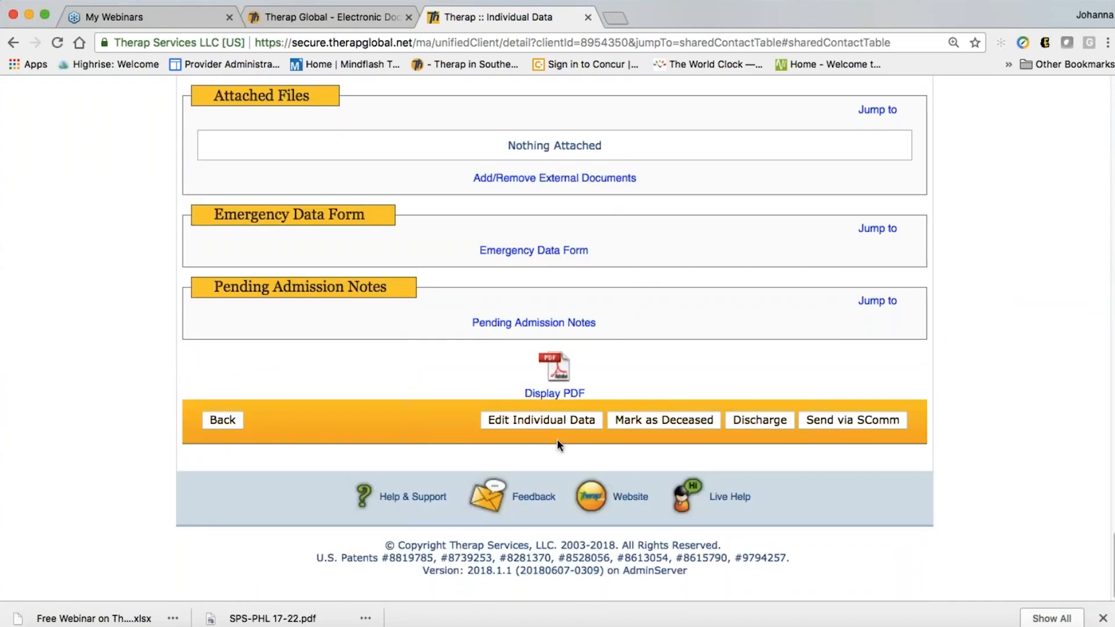
# Edit the individual's data and enter the residential Street 1 address
pyautogui.click(550, 418)
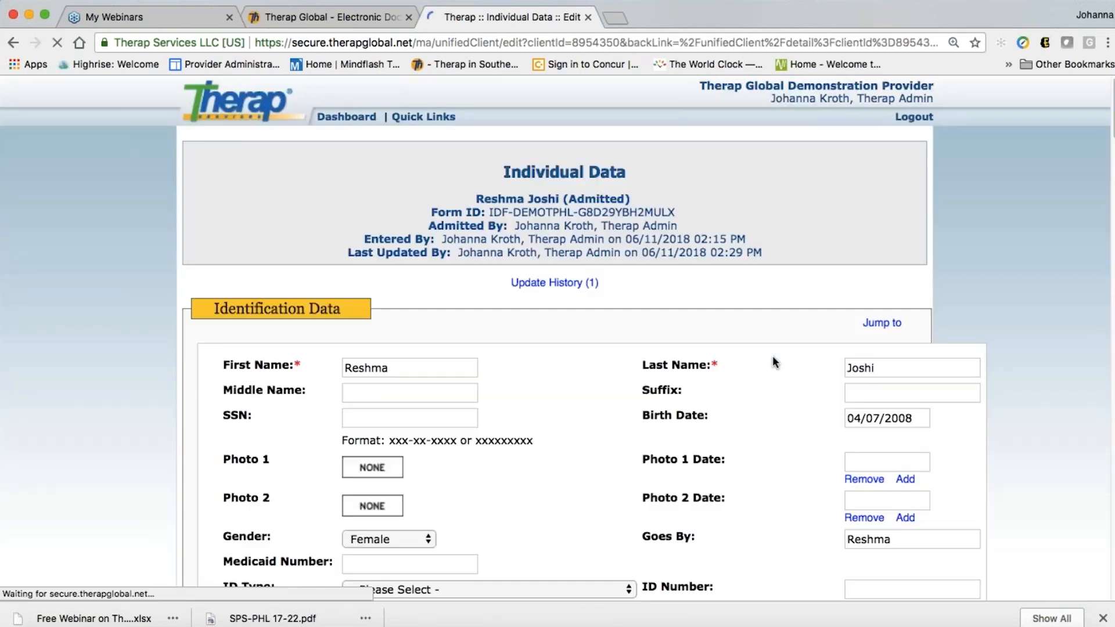
pyautogui.scroll(-10, 635, 410)
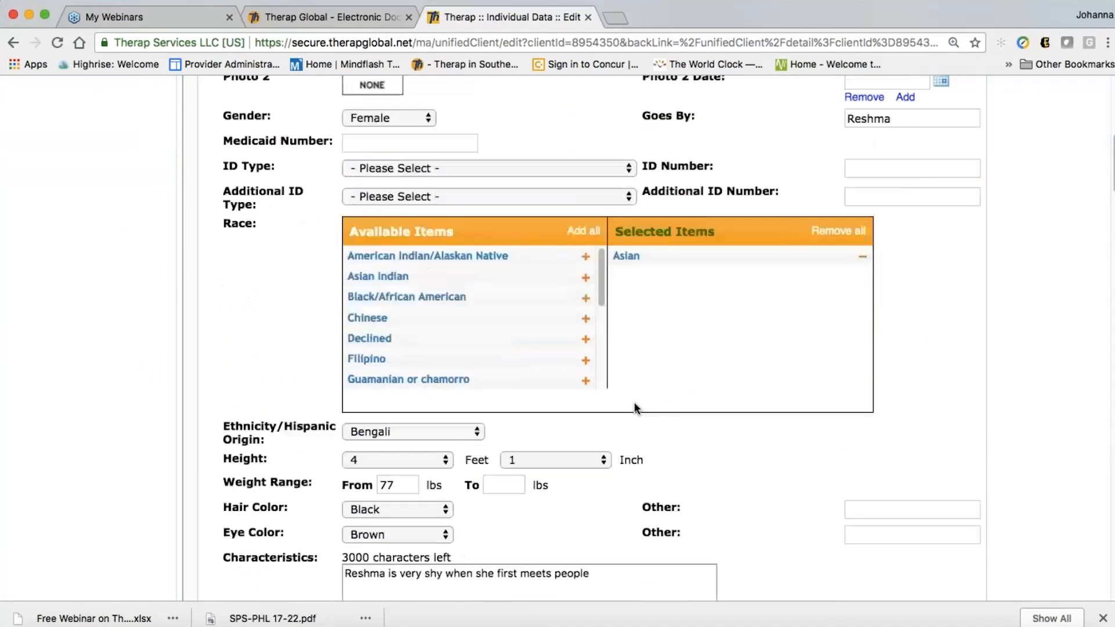
pyautogui.scroll(-12, 592, 337)
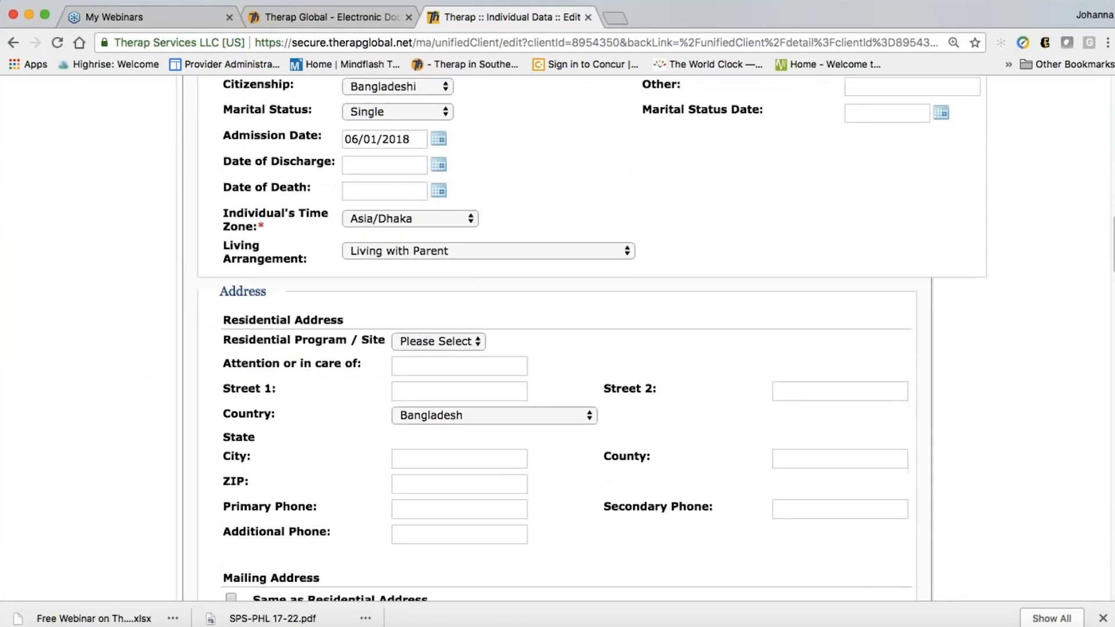
pyautogui.click(459, 243)
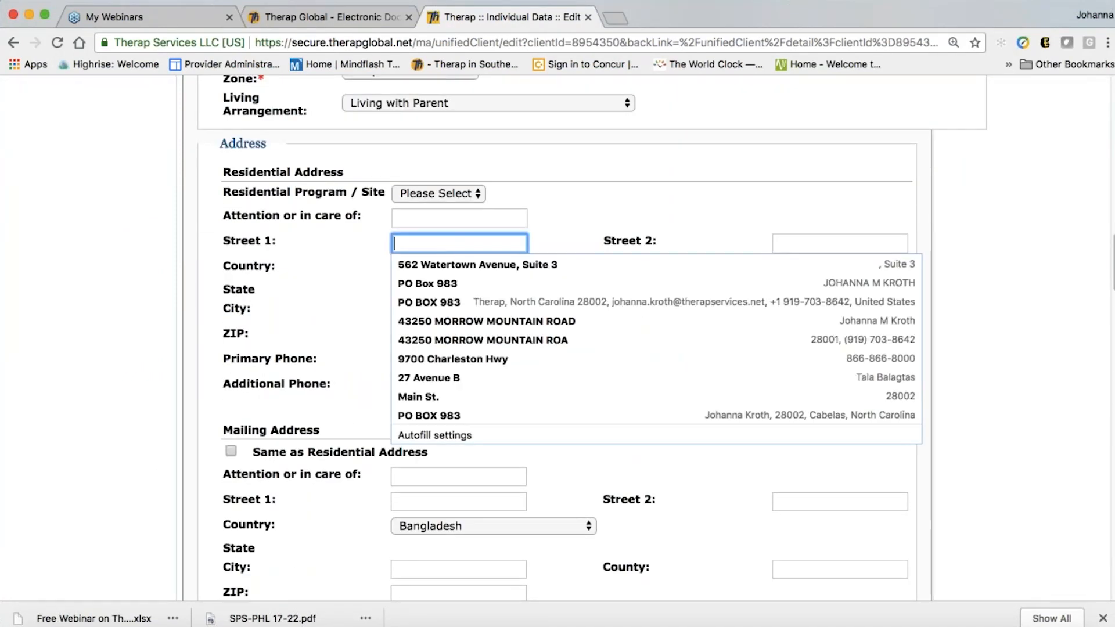
pyautogui.write('ABD ste')
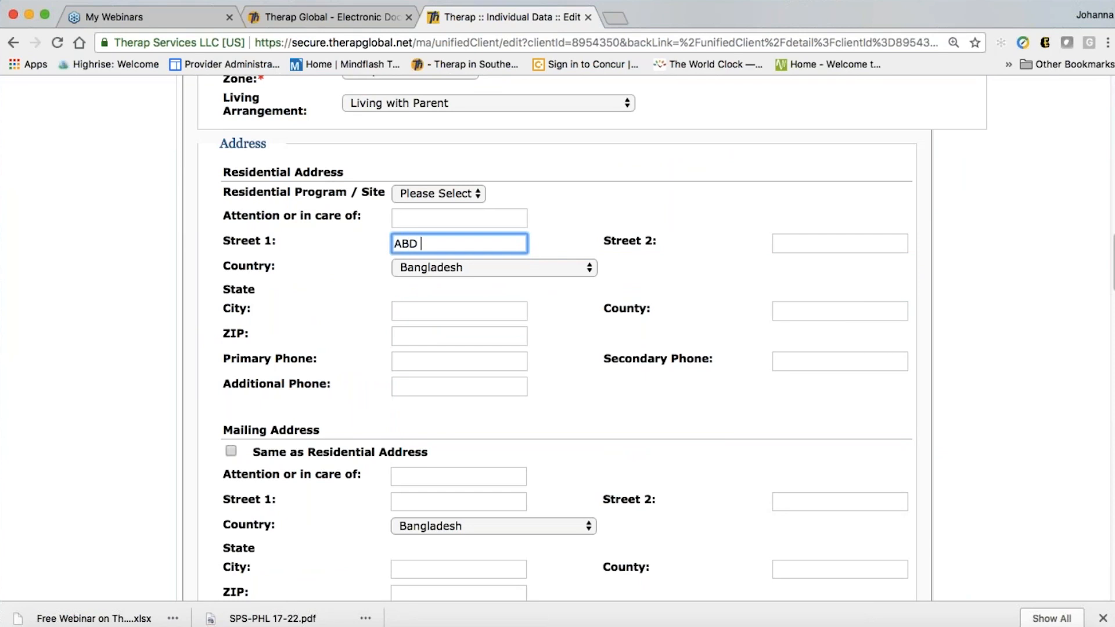
pyautogui.press('BackSpace')
pyautogui.press('BackSpace')
pyautogui.write('reet')
pyautogui.press('BackSpace')
pyautogui.press('BackSpace')
pyautogui.press('BackSpace')
pyautogui.press('BackSpace')
pyautogui.write('treet')
# Make the mailing address same as residential and save the individual data
pyautogui.click(231, 452)
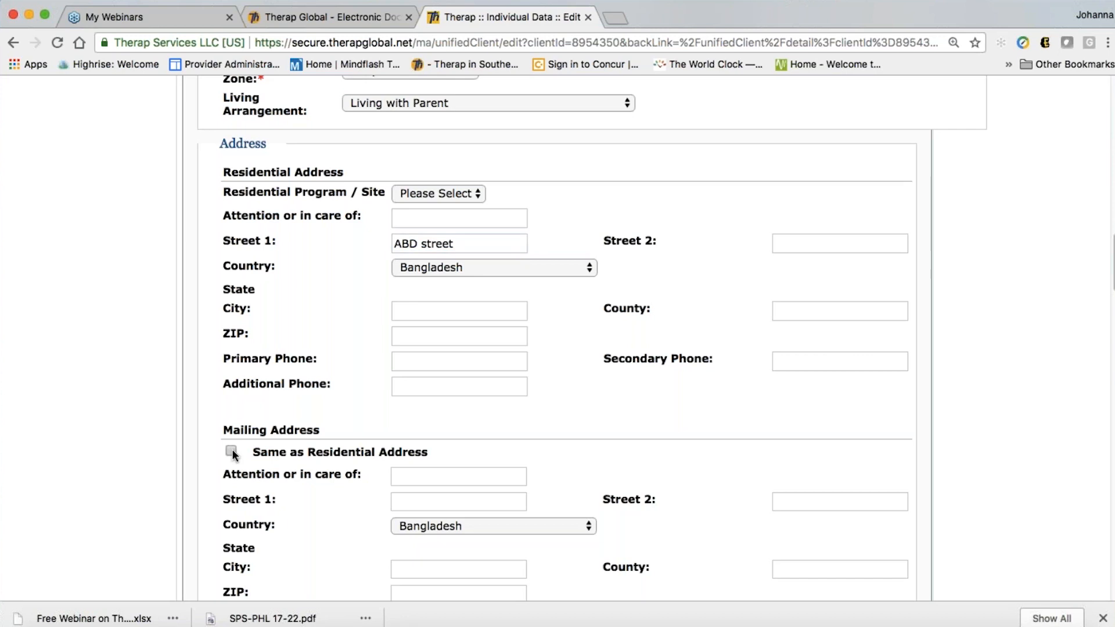
pyautogui.scroll(-16, 555, 338)
pyautogui.scroll(-20, 629, 471)
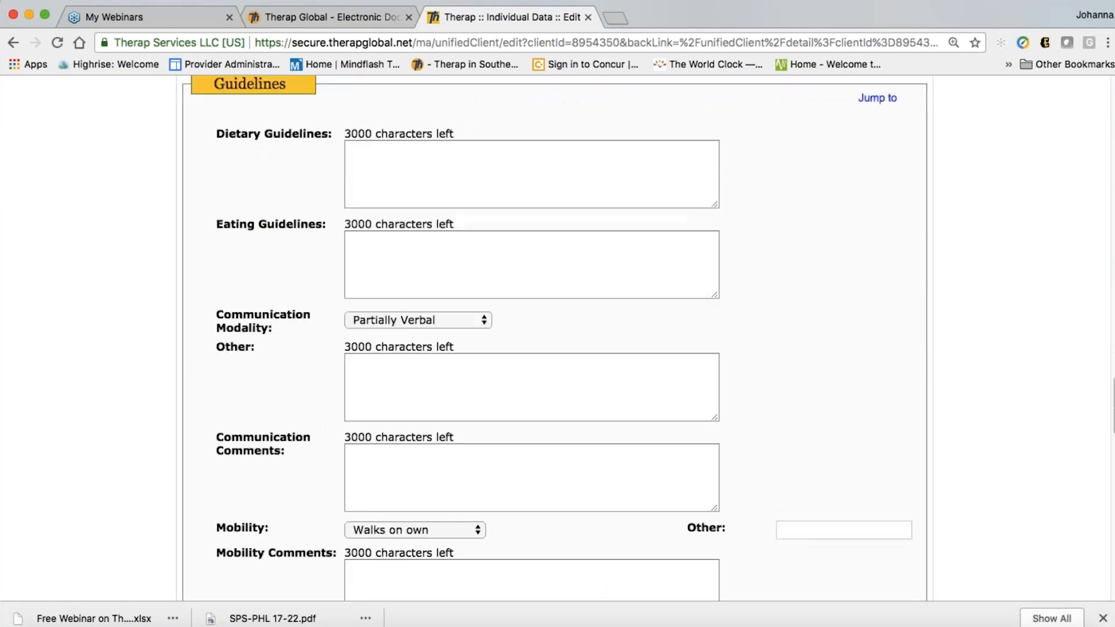
pyautogui.click(877, 437)
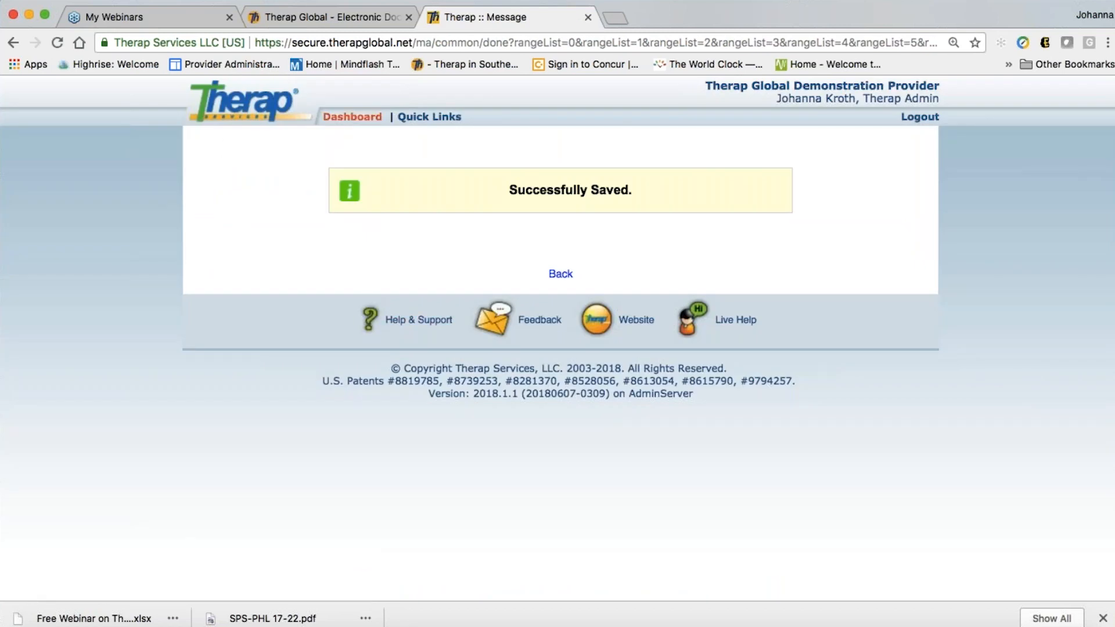
# Go to the provider dashboard, then switch to the Therap Global website
pyautogui.click(350, 118)
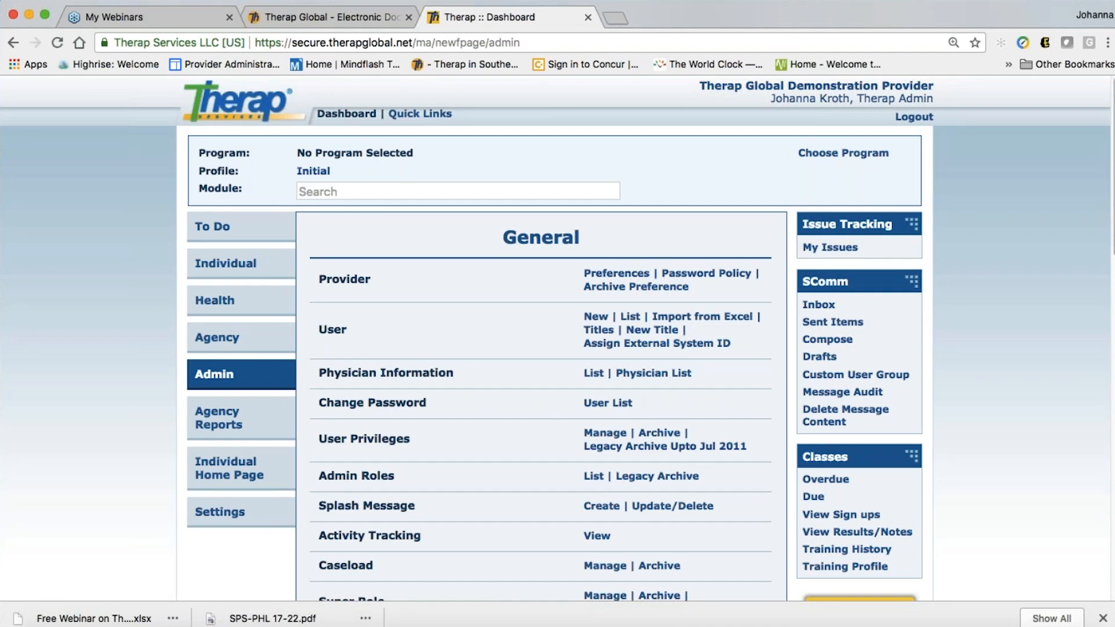
pyautogui.click(327, 19)
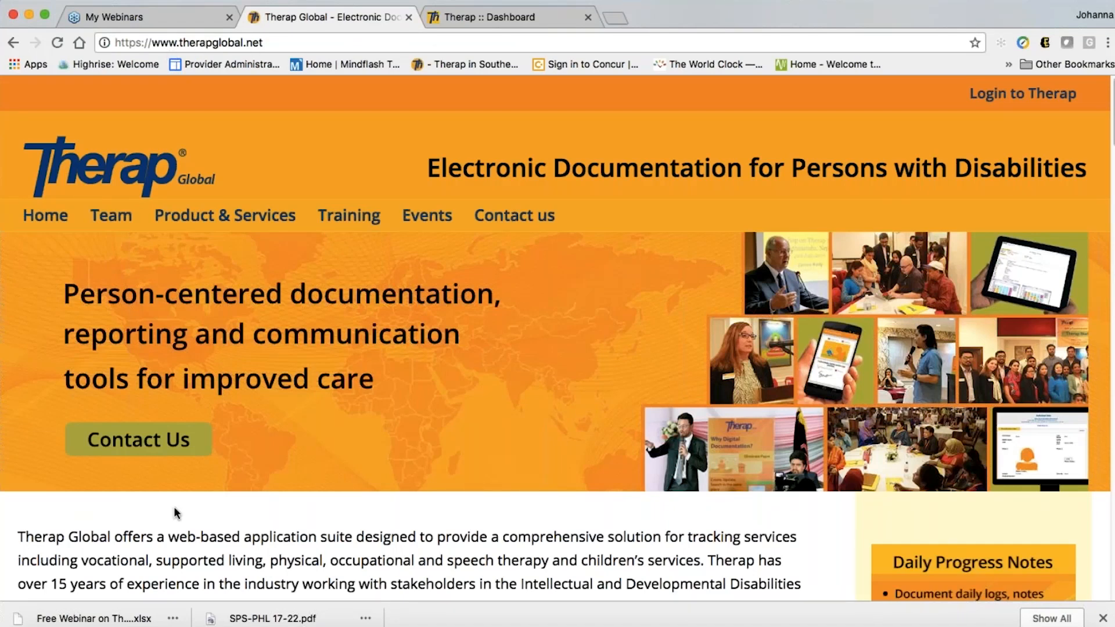
pyautogui.scroll(-4, 543, 492)
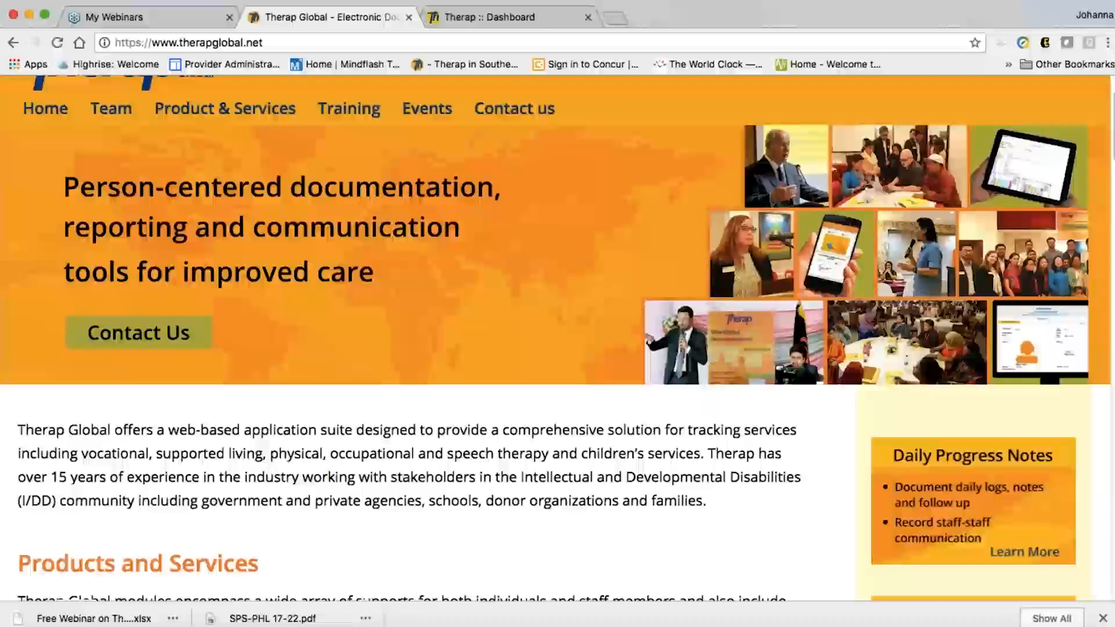
pyautogui.scroll(-7, 558, 349)
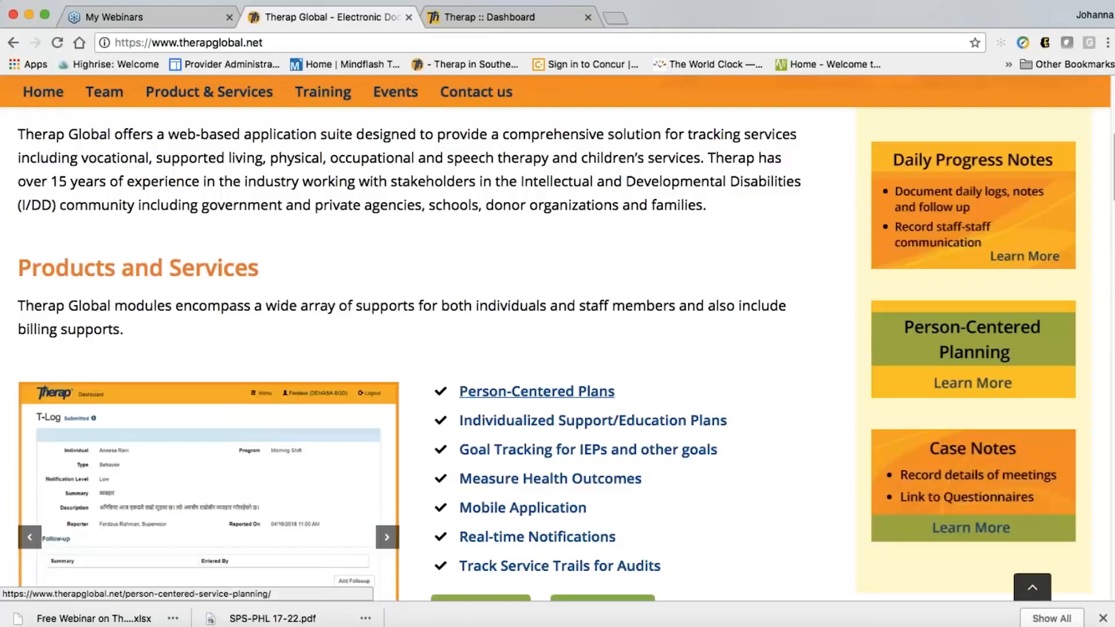
pyautogui.scroll(-5, 558, 349)
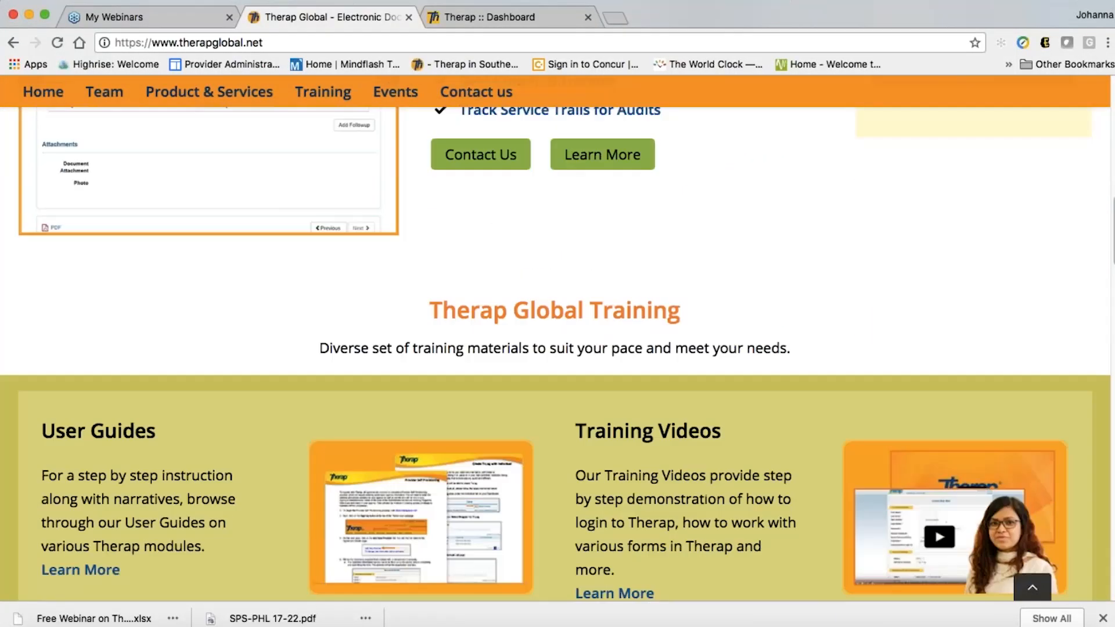
pyautogui.scroll(-7, 558, 348)
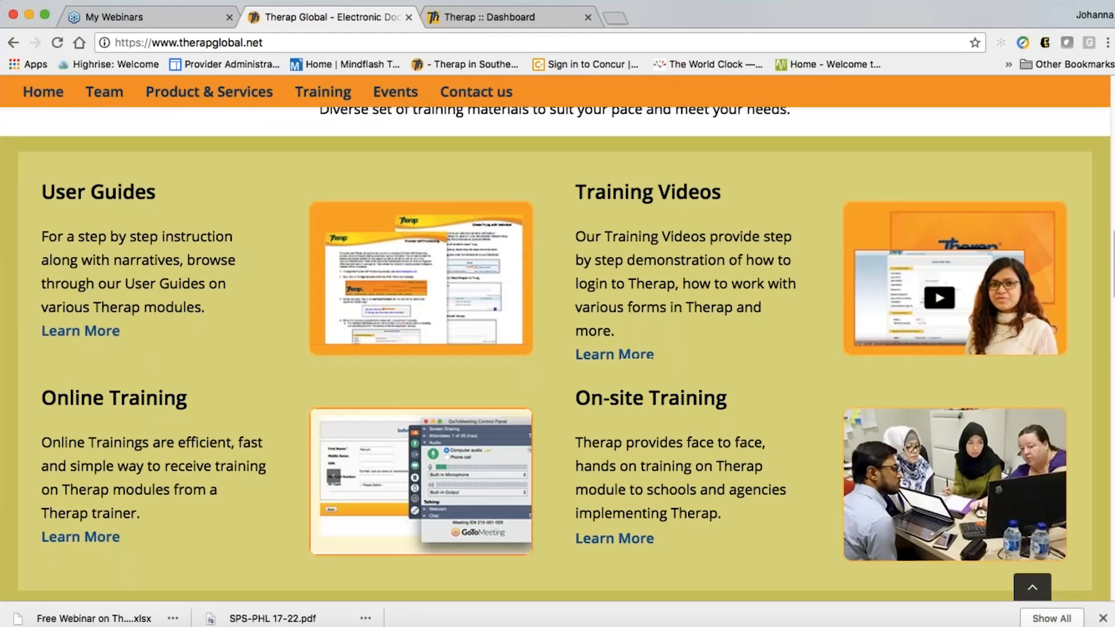
pyautogui.scroll(-7, 558, 348)
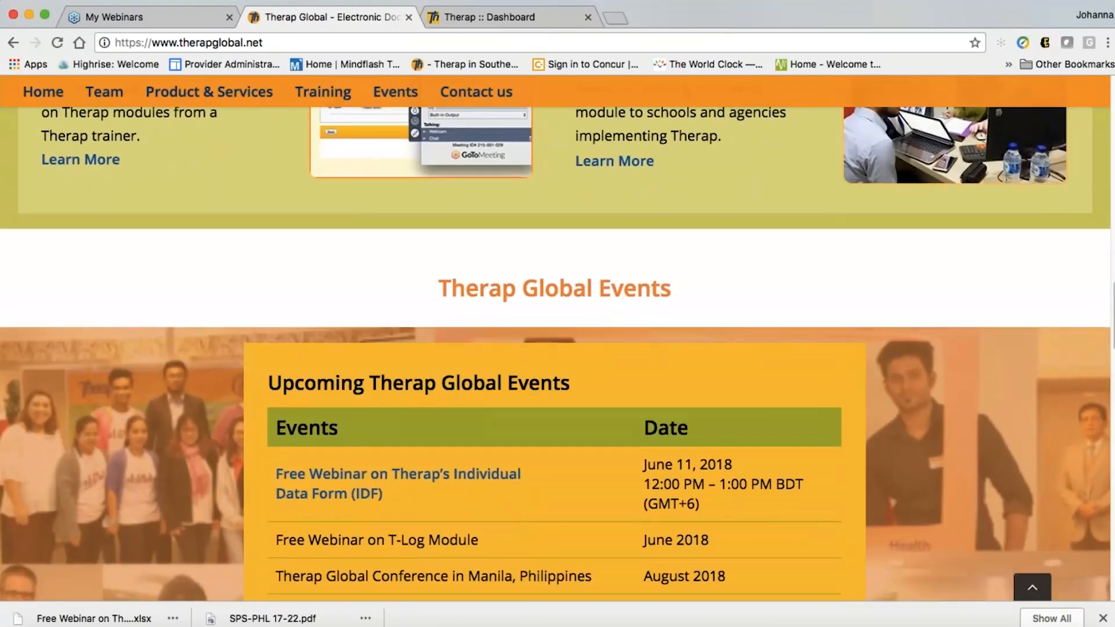
pyautogui.scroll(-2, 558, 349)
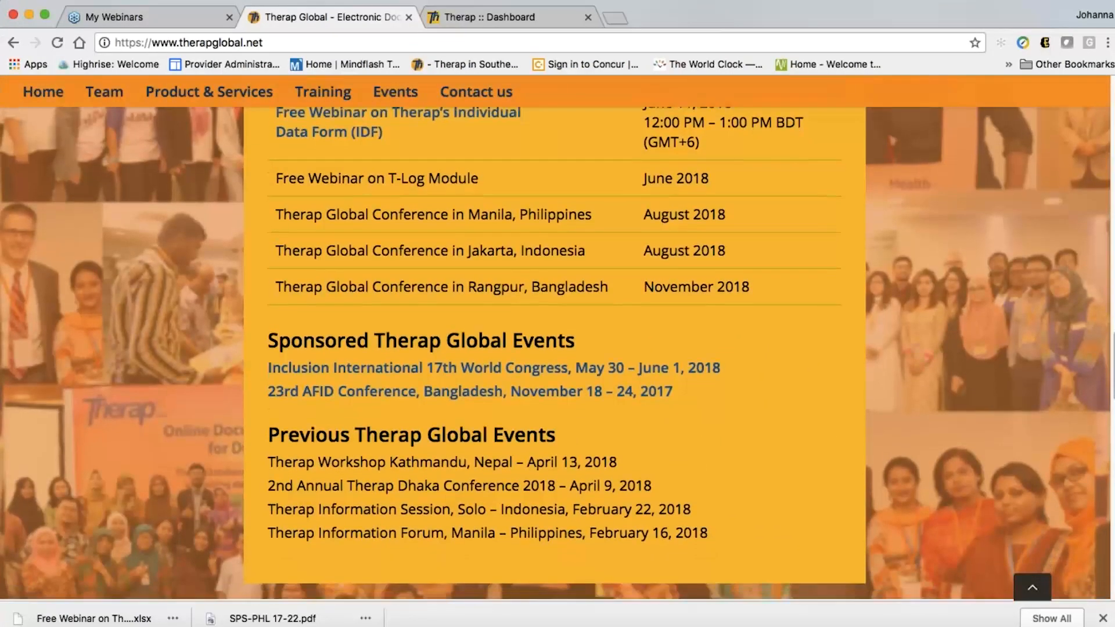
pyautogui.scroll(-9, 557, 348)
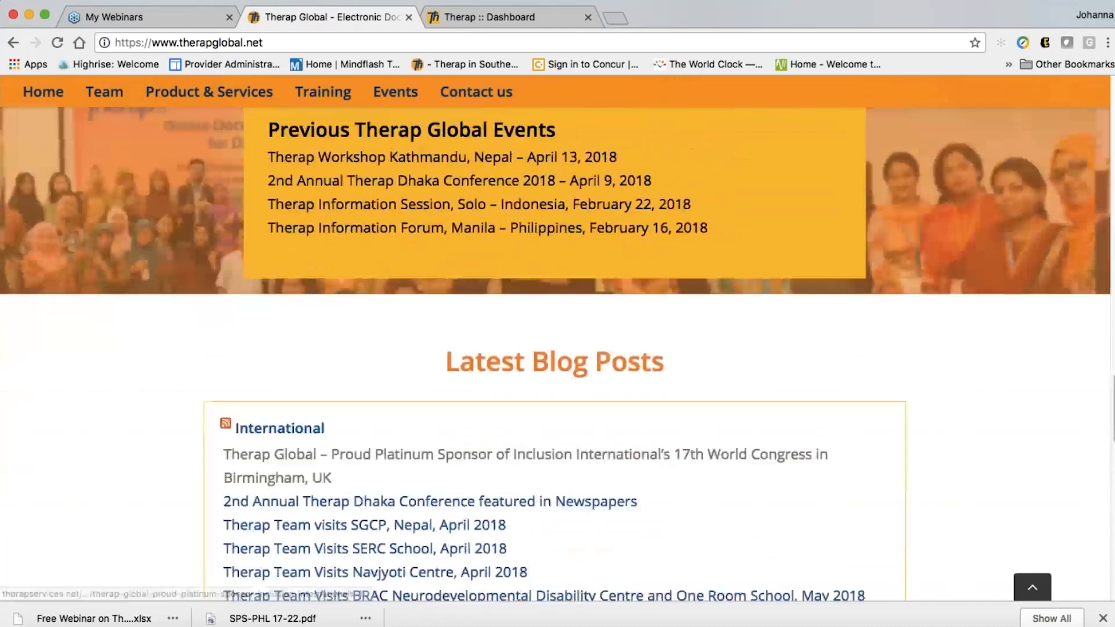
pyautogui.scroll(-5, 557, 349)
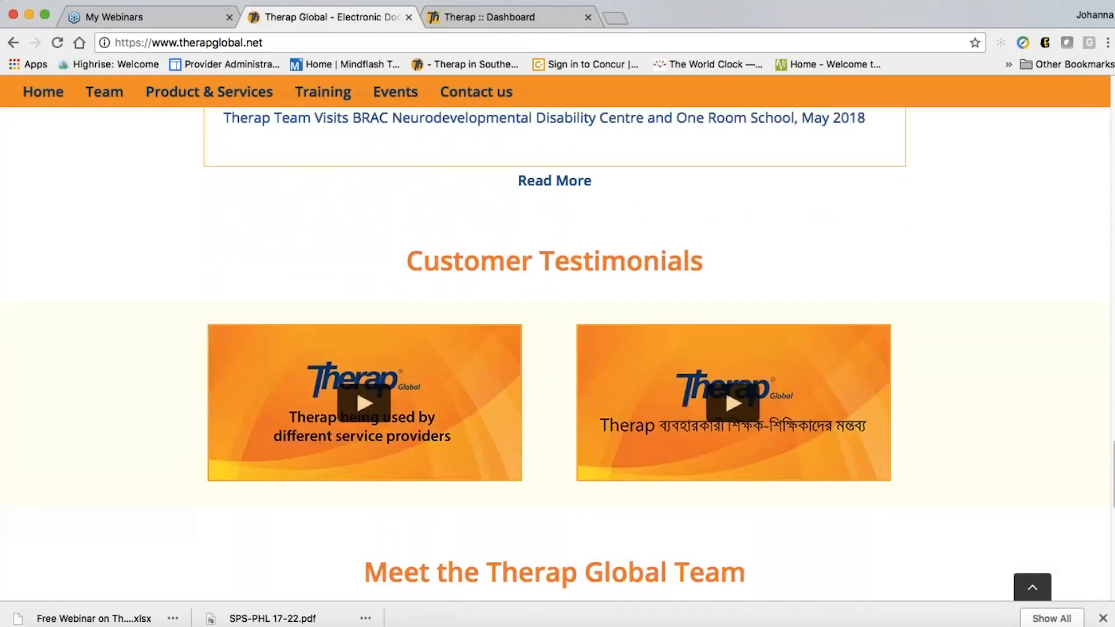
pyautogui.scroll(-3, 557, 348)
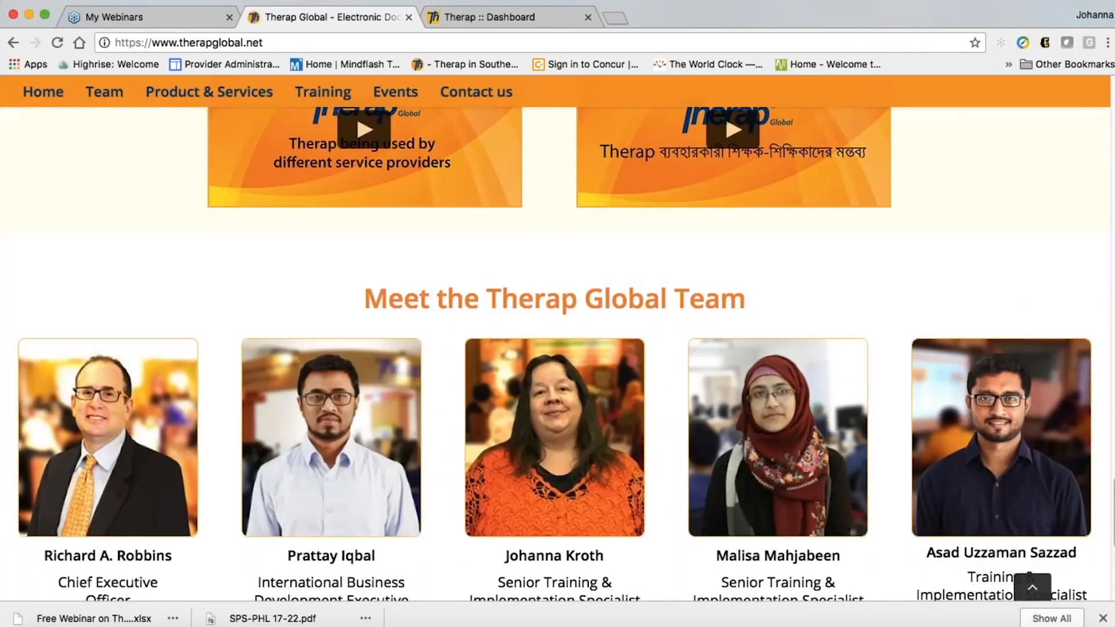
pyautogui.scroll(-6, 558, 348)
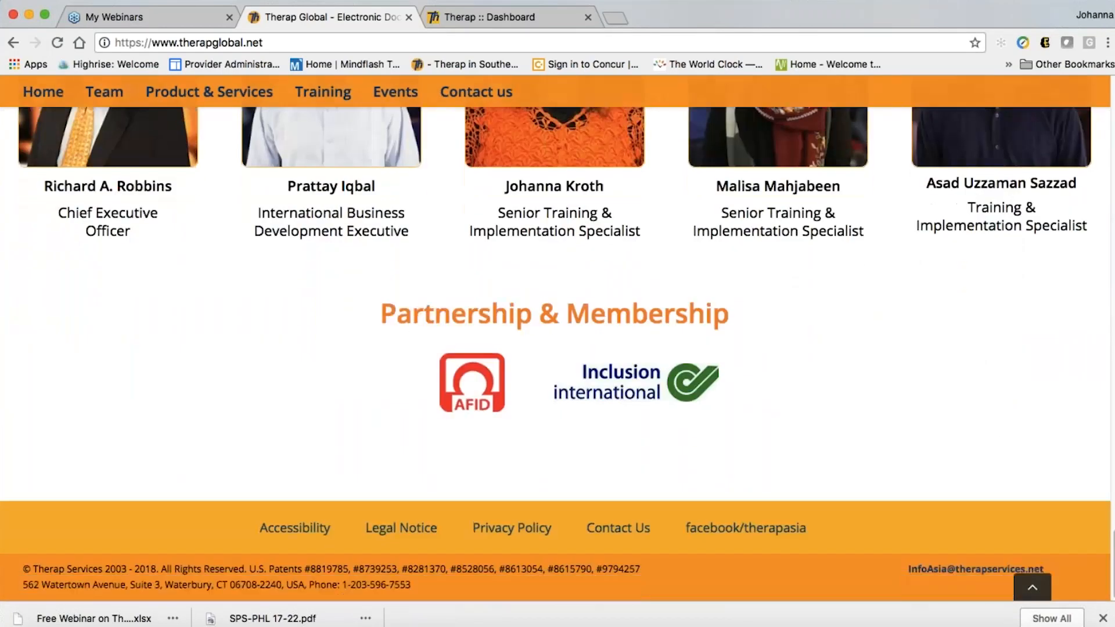
pyautogui.moveTo(1114, 564); pyautogui.dragTo(1113, 110)
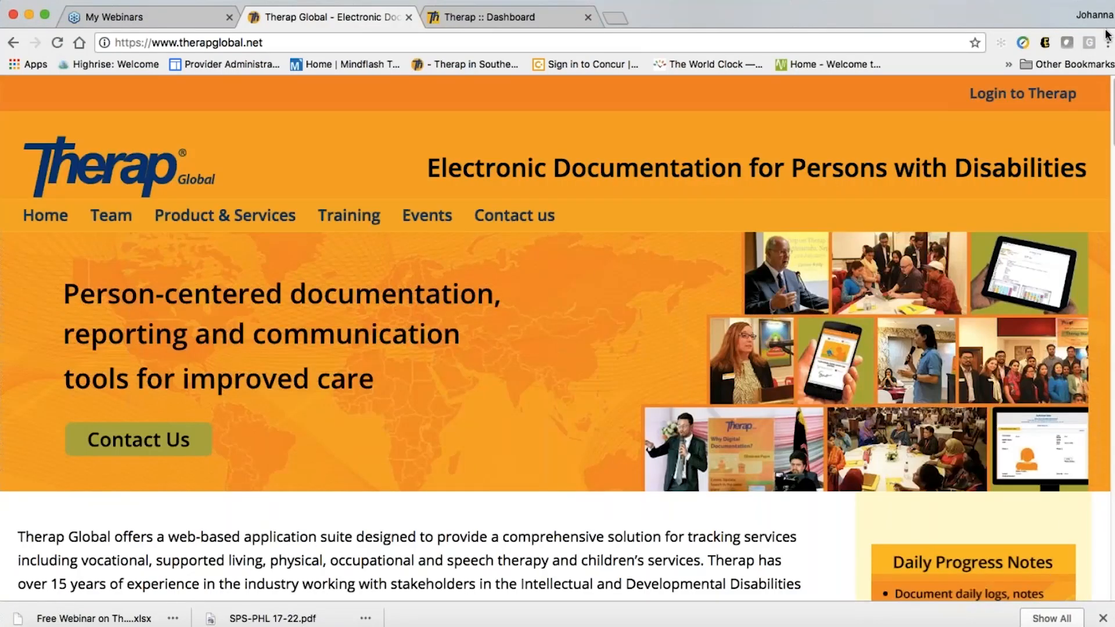